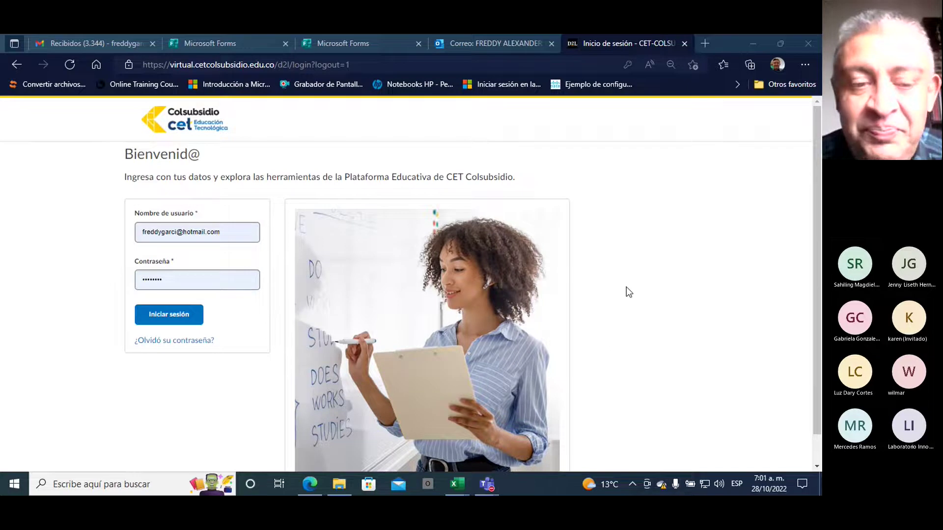
- Switch to the Outlook tab and maximize it to show the Excel Intermedio FEFE01035 welcome e-mail
{"action": "double_click", "coordinate": [726, 41]}
{"action": "left_click", "coordinate": [479, 96]}
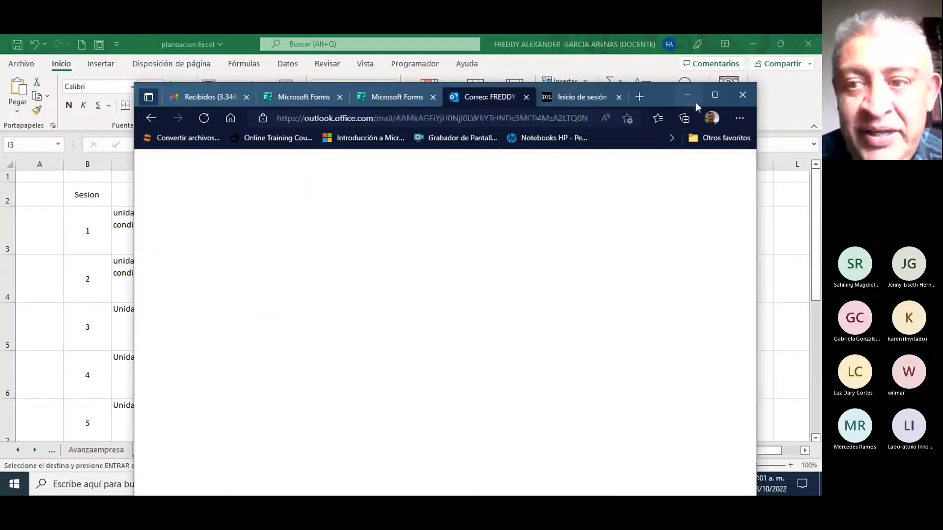
{"action": "left_click", "coordinate": [715, 95]}
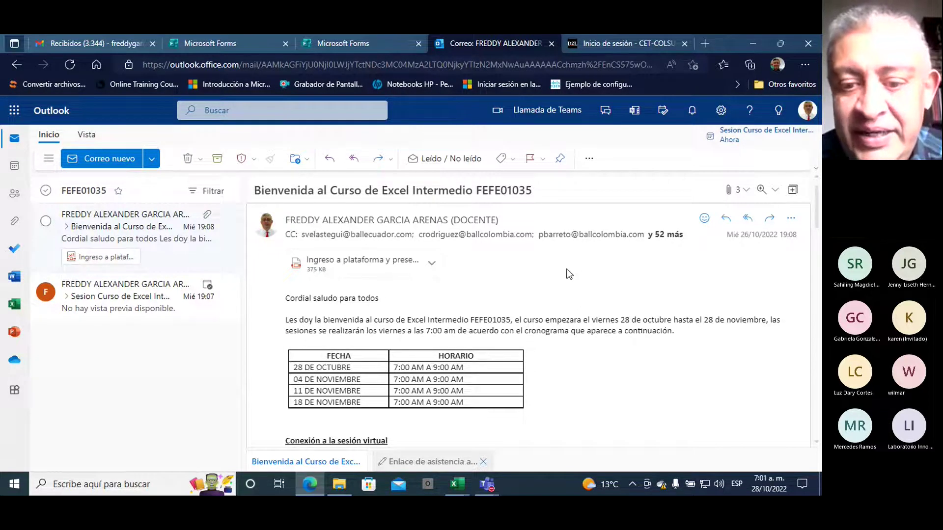
{"action": "scroll", "coordinate": [569, 274], "scroll_direction": "down", "scroll_amount": 3}
{"action": "scroll", "coordinate": [569, 274], "scroll_direction": "up", "scroll_amount": 1}
{"action": "scroll", "coordinate": [569, 274], "scroll_direction": "up", "scroll_amount": 1}
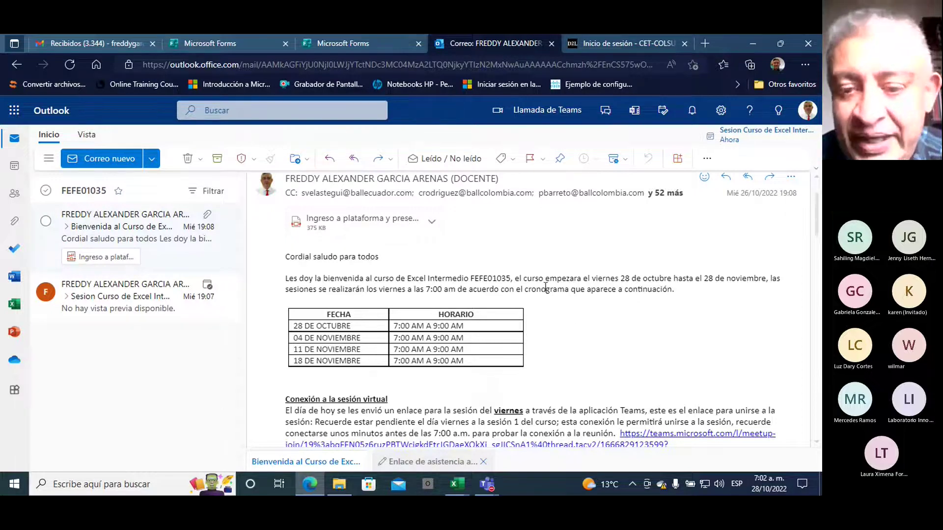
{"action": "scroll", "coordinate": [546, 284], "scroll_direction": "down", "scroll_amount": 3}
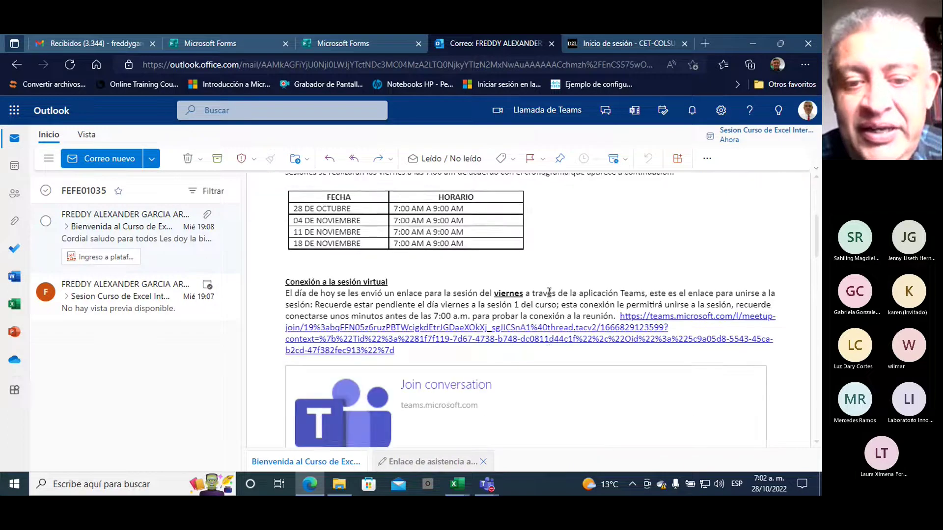
{"action": "scroll", "coordinate": [549, 298], "scroll_direction": "down", "scroll_amount": 1}
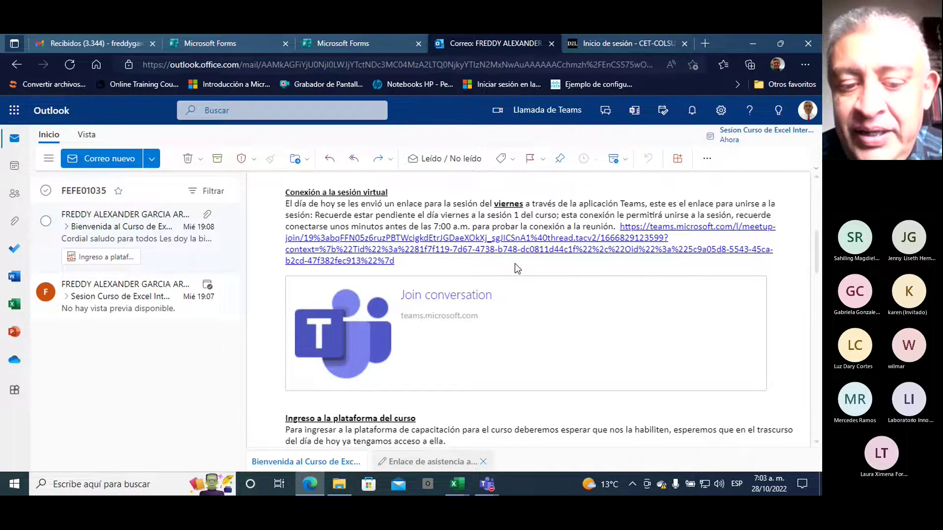
{"action": "scroll", "coordinate": [515, 264], "scroll_direction": "down", "scroll_amount": 1}
{"action": "scroll", "coordinate": [515, 264], "scroll_direction": "down", "scroll_amount": 4}
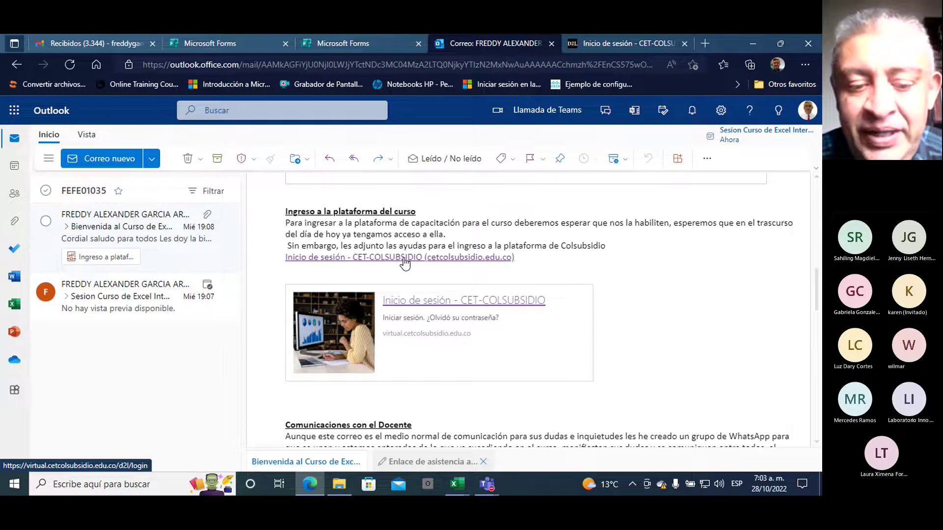
{"action": "scroll", "coordinate": [398, 264], "scroll_direction": "down", "scroll_amount": 1}
{"action": "scroll", "coordinate": [400, 263], "scroll_direction": "down", "scroll_amount": 1}
{"action": "scroll", "coordinate": [405, 261], "scroll_direction": "down", "scroll_amount": 1}
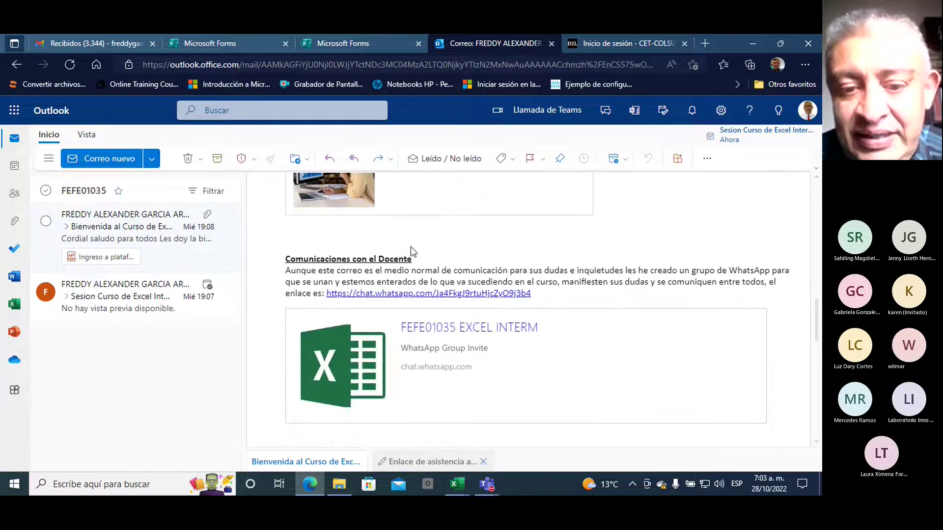
{"action": "scroll", "coordinate": [407, 253], "scroll_direction": "down", "scroll_amount": 2}
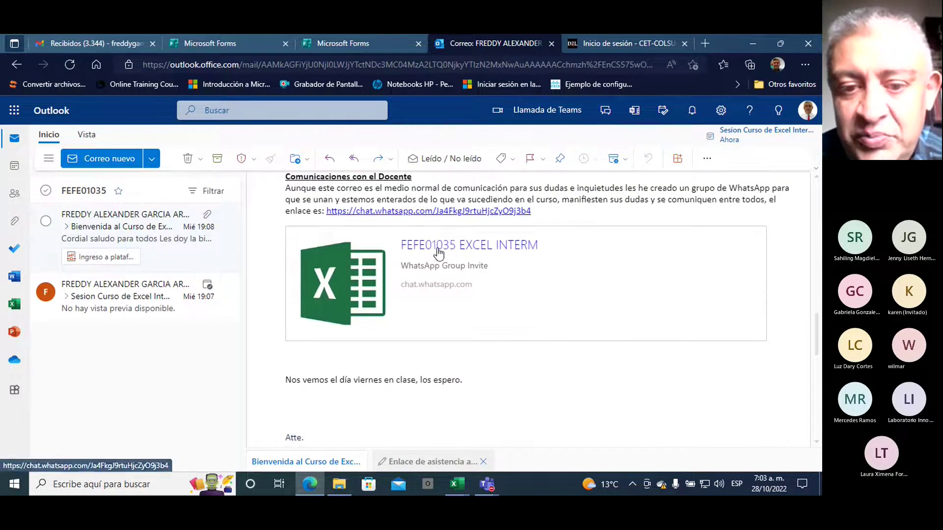
{"action": "scroll", "coordinate": [421, 254], "scroll_direction": "up", "scroll_amount": 1}
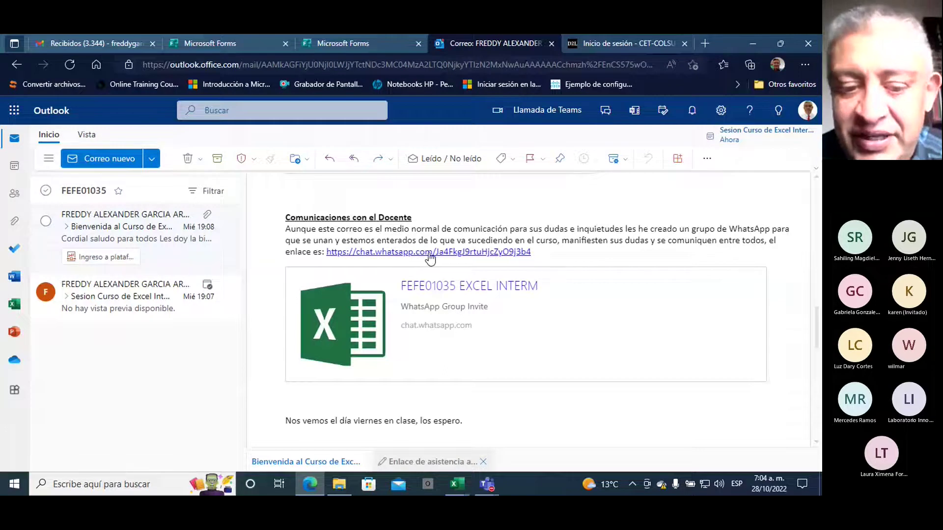
{"action": "scroll", "coordinate": [430, 262], "scroll_direction": "up", "scroll_amount": 4}
{"action": "scroll", "coordinate": [431, 263], "scroll_direction": "up", "scroll_amount": 3}
{"action": "scroll", "coordinate": [430, 262], "scroll_direction": "up", "scroll_amount": 5}
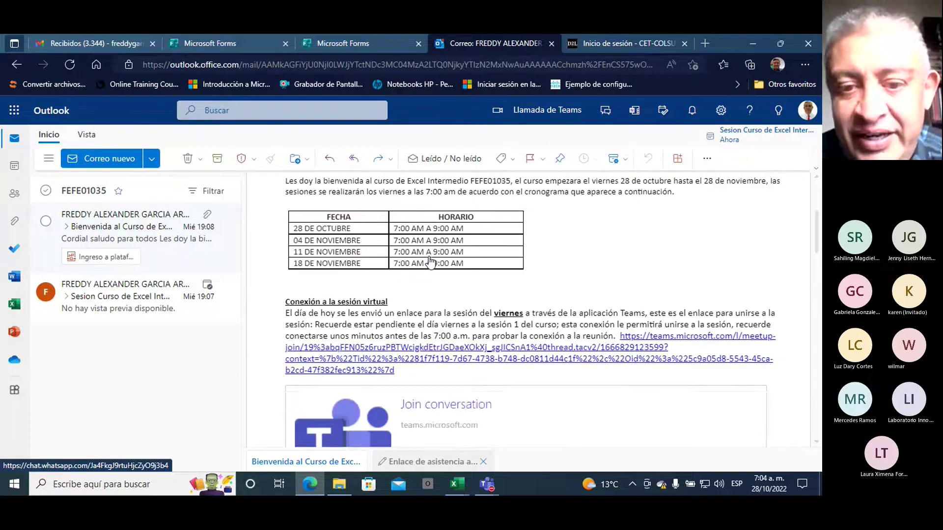
{"action": "scroll", "coordinate": [430, 262], "scroll_direction": "up", "scroll_amount": 5}
{"action": "scroll", "coordinate": [431, 262], "scroll_direction": "up", "scroll_amount": 2}
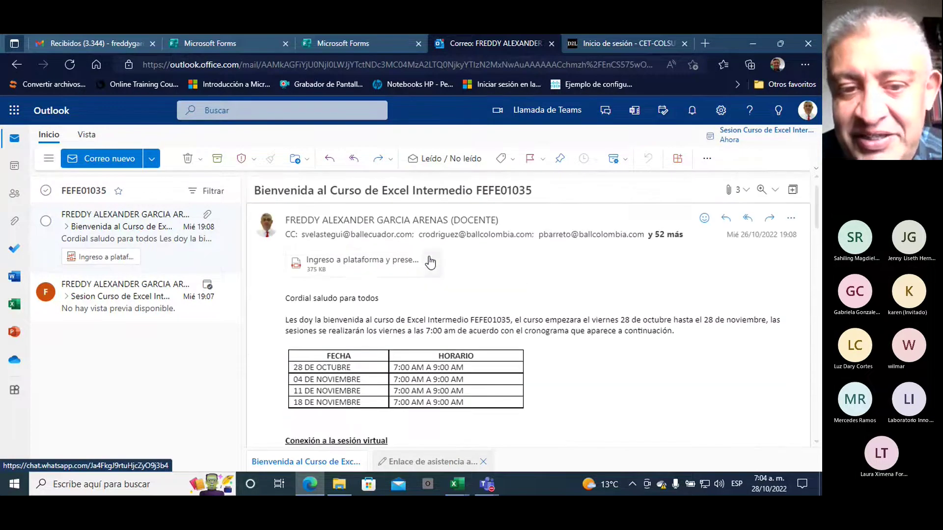
{"action": "left_click", "coordinate": [386, 221]}
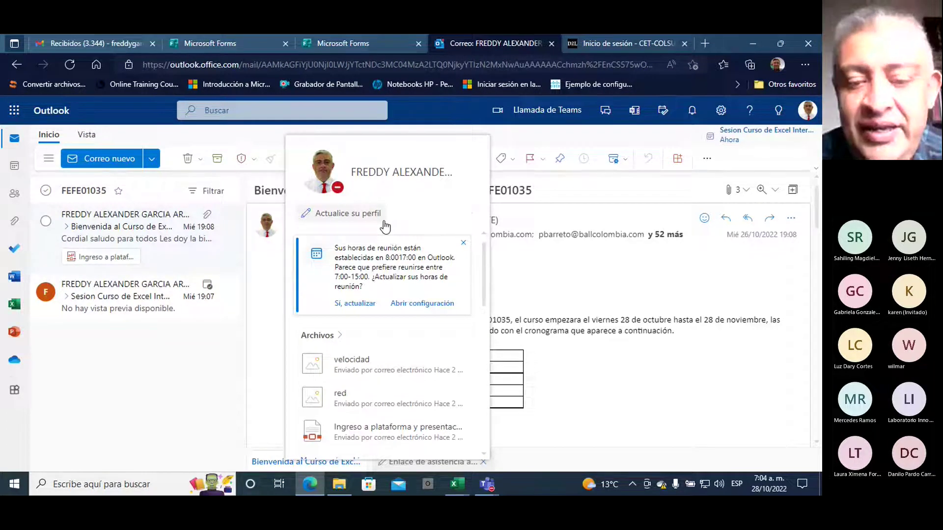
{"action": "left_click", "coordinate": [534, 273]}
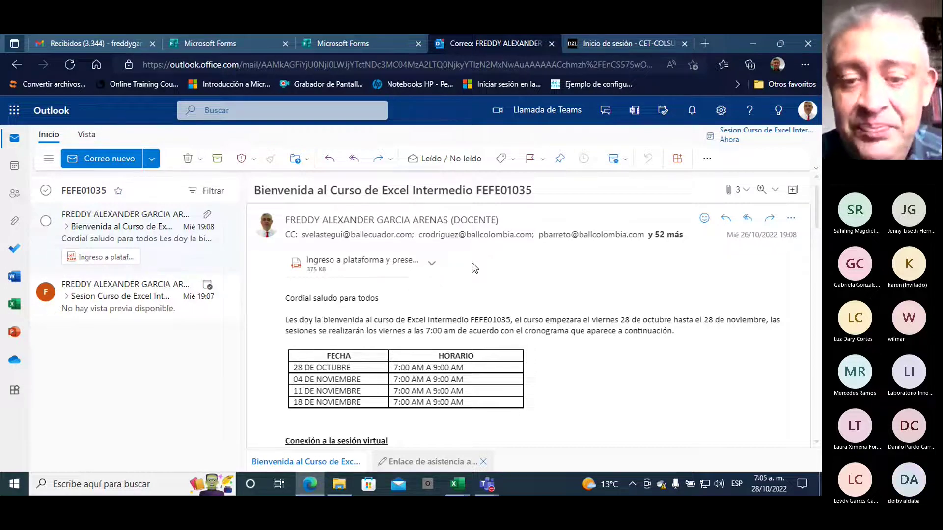
- Scroll down the welcome e-mail and follow the 'Inicio de sesión - CET-COLSUBSIDIO' platform link
{"action": "scroll", "coordinate": [472, 263], "scroll_direction": "down", "scroll_amount": 2}
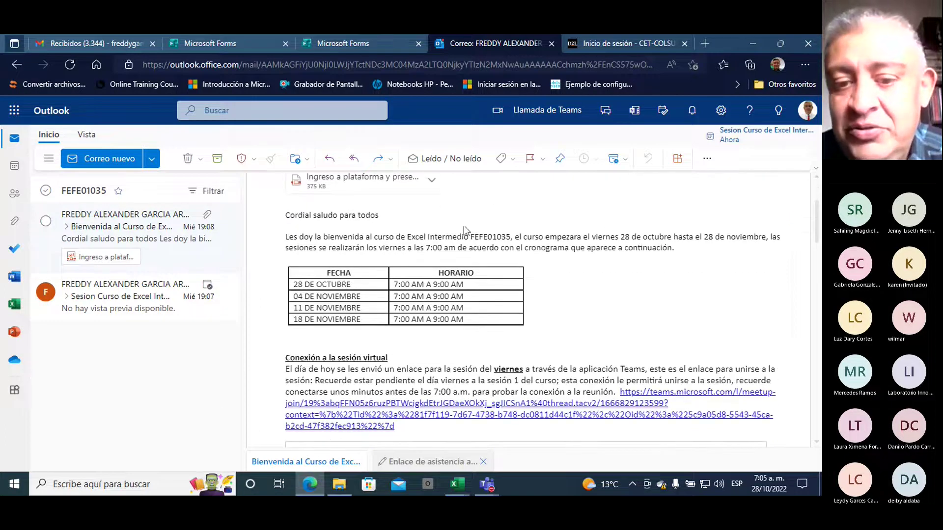
{"action": "scroll", "coordinate": [464, 230], "scroll_direction": "down", "scroll_amount": 1}
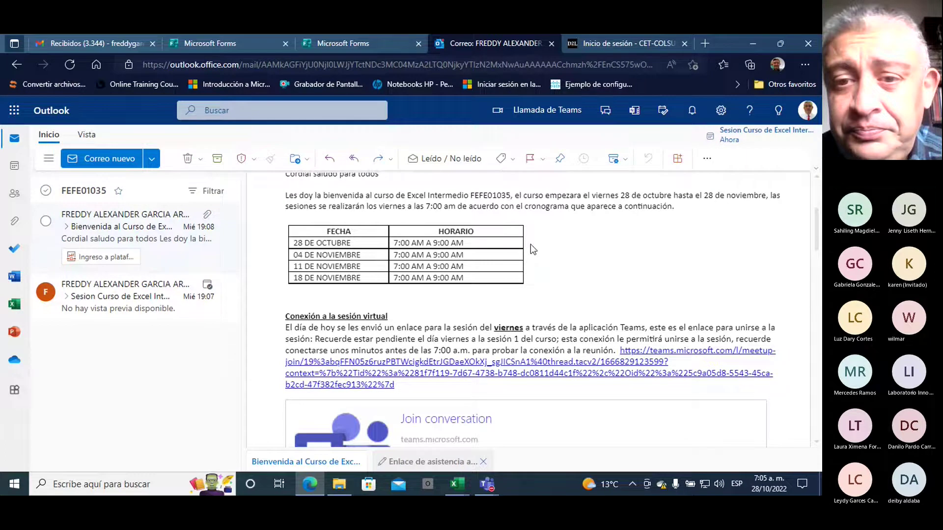
{"action": "scroll", "coordinate": [531, 243], "scroll_direction": "down", "scroll_amount": 5}
{"action": "scroll", "coordinate": [530, 244], "scroll_direction": "down", "scroll_amount": 2}
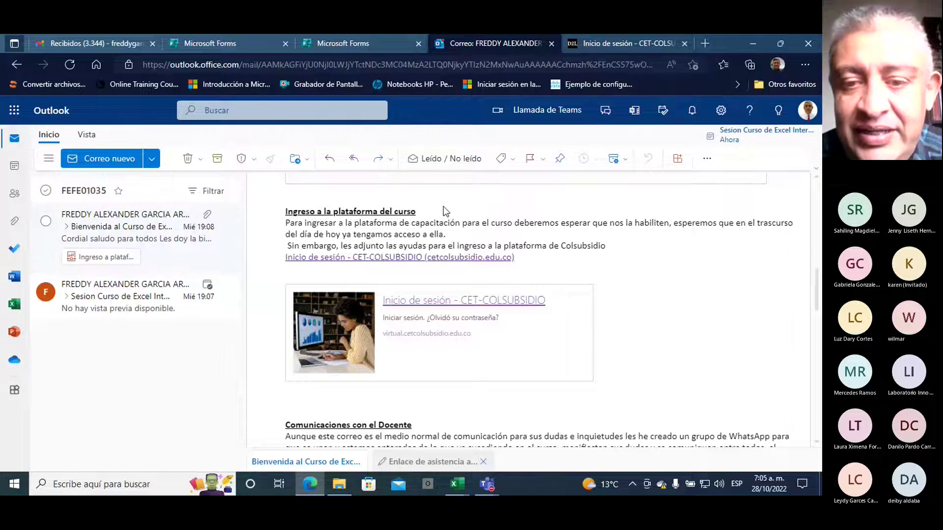
{"action": "left_click", "coordinate": [398, 257]}
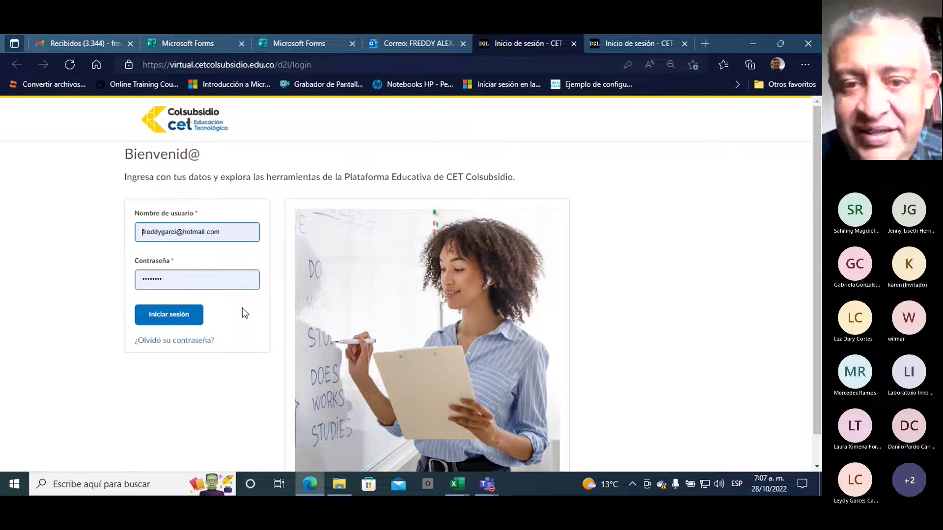
- Sign in and open the FE24.2.T1_FEFE01035.T1 CURSO EXCEL INTERMEDIO course card under Mis cursos
{"action": "left_click", "coordinate": [165, 318]}
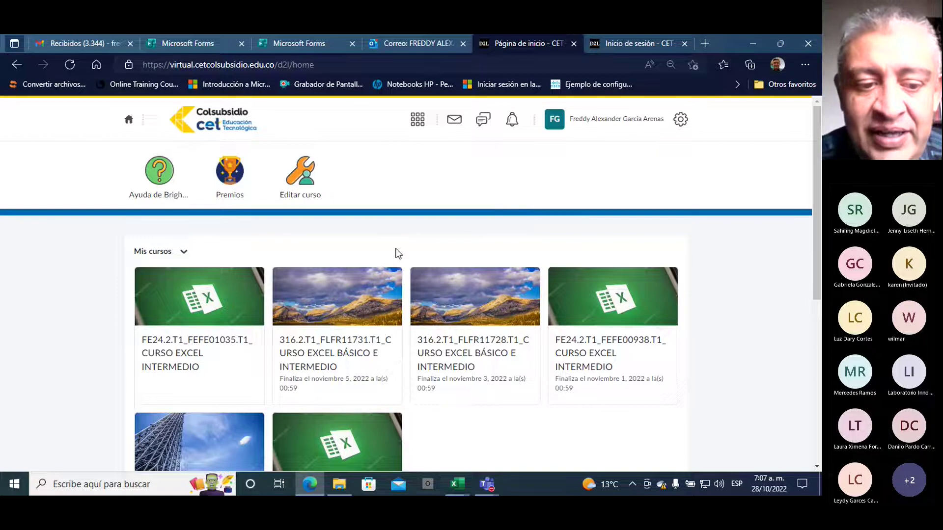
{"action": "mouse_move", "coordinate": [196, 343]}
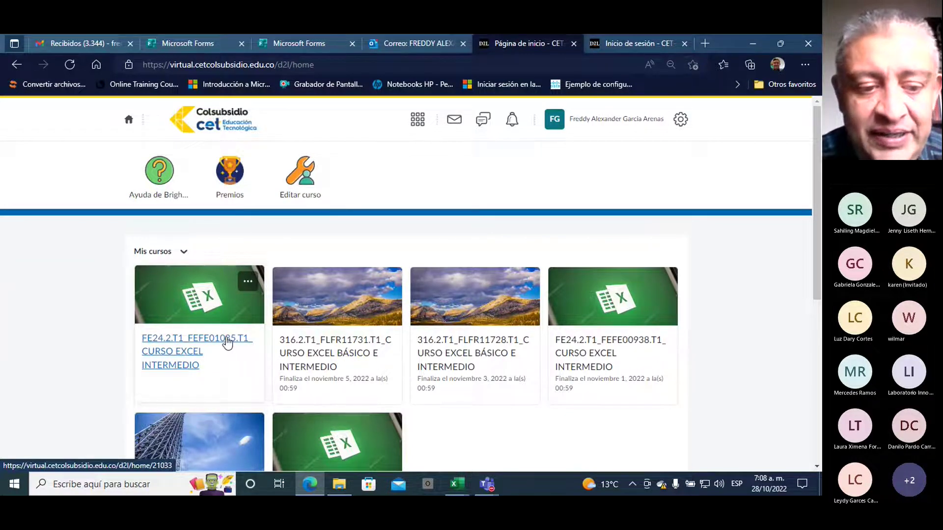
{"action": "left_click", "coordinate": [194, 342]}
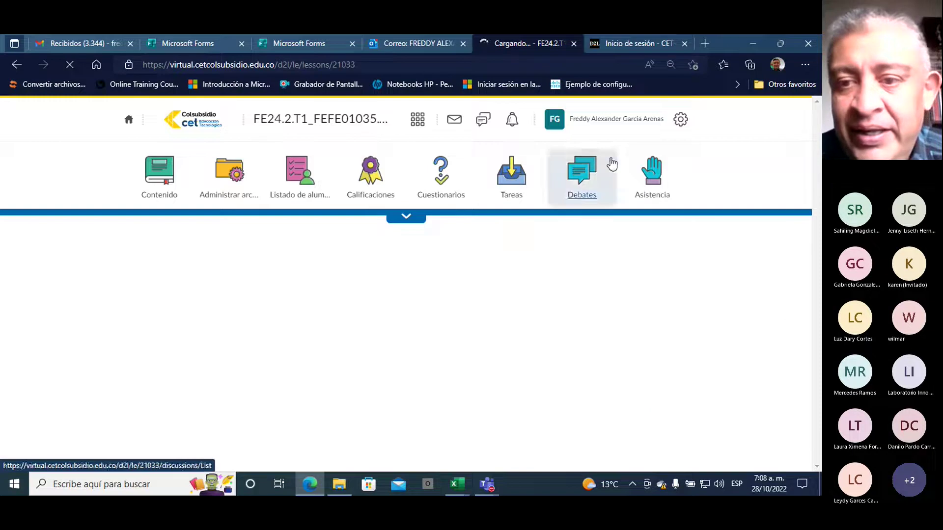
{"action": "left_click", "coordinate": [601, 123]}
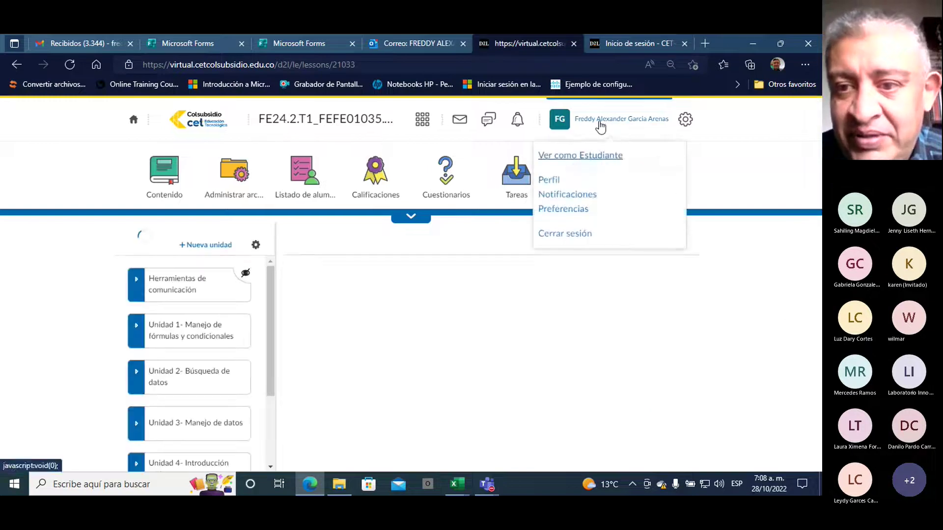
{"action": "left_click", "coordinate": [602, 122]}
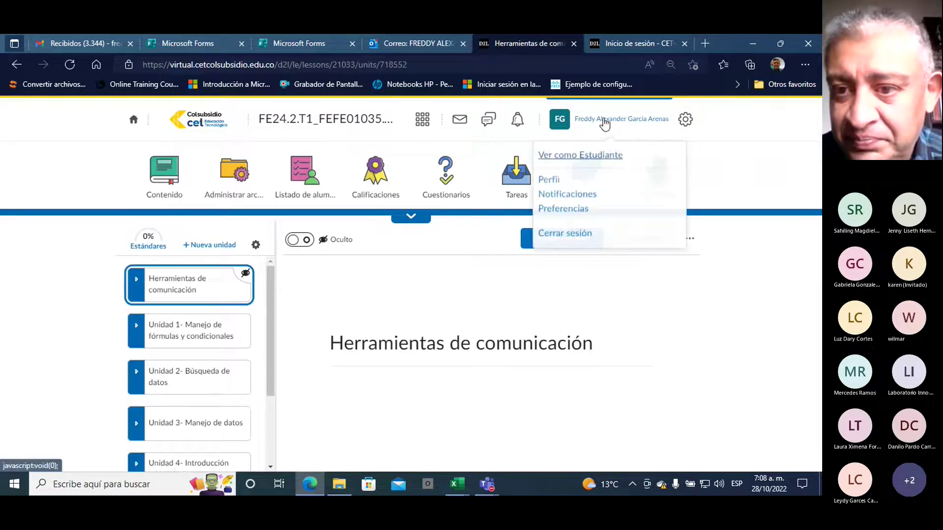
{"action": "left_click", "coordinate": [600, 156]}
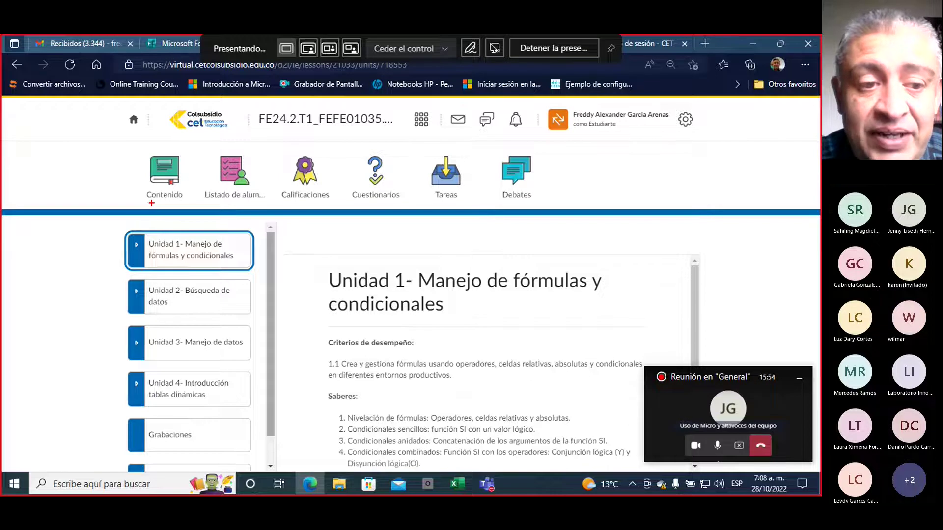
- Circle Contenido and Calificaciones in red and mark the column of course units with an arrow
{"action": "mouse_move", "coordinate": [145, 202]}
{"action": "left_mouse_down"}
{"action": "mouse_move", "coordinate": [167, 141]}
{"action": "mouse_move", "coordinate": [138, 161]}
{"action": "mouse_move", "coordinate": [145, 202]}
{"action": "left_mouse_up"}
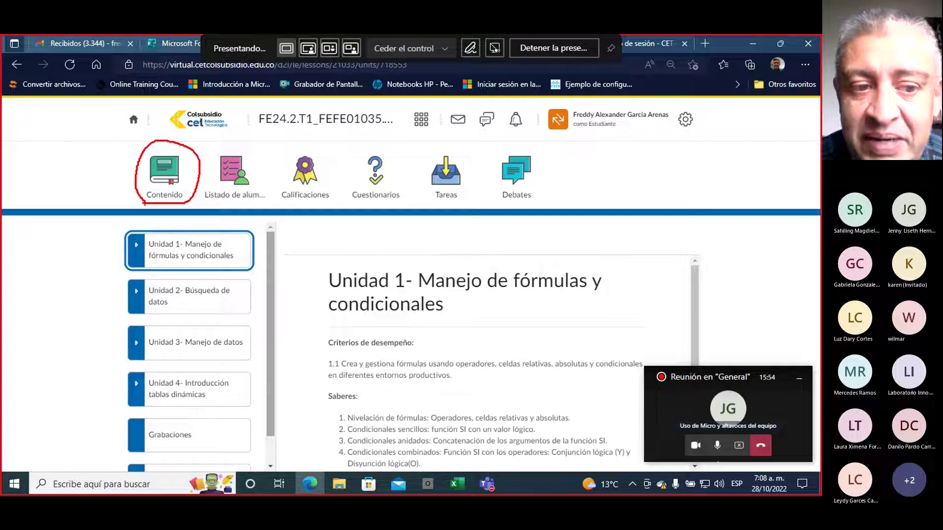
{"action": "mouse_move", "coordinate": [124, 224]}
{"action": "left_mouse_down"}
{"action": "mouse_move", "coordinate": [110, 356]}
{"action": "mouse_move", "coordinate": [123, 414]}
{"action": "left_mouse_up"}
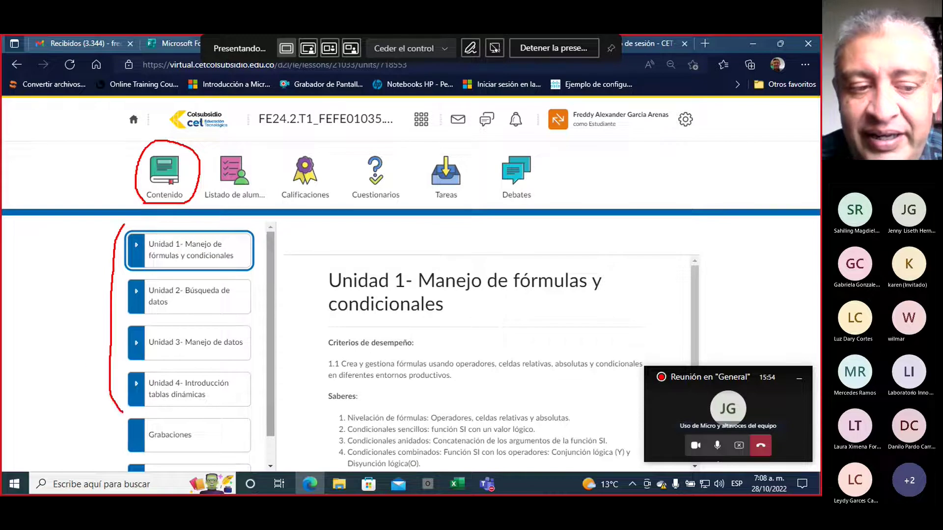
{"action": "mouse_move", "coordinate": [46, 321]}
{"action": "left_mouse_down"}
{"action": "mouse_move", "coordinate": [103, 324]}
{"action": "mouse_move", "coordinate": [88, 340]}
{"action": "left_mouse_up"}
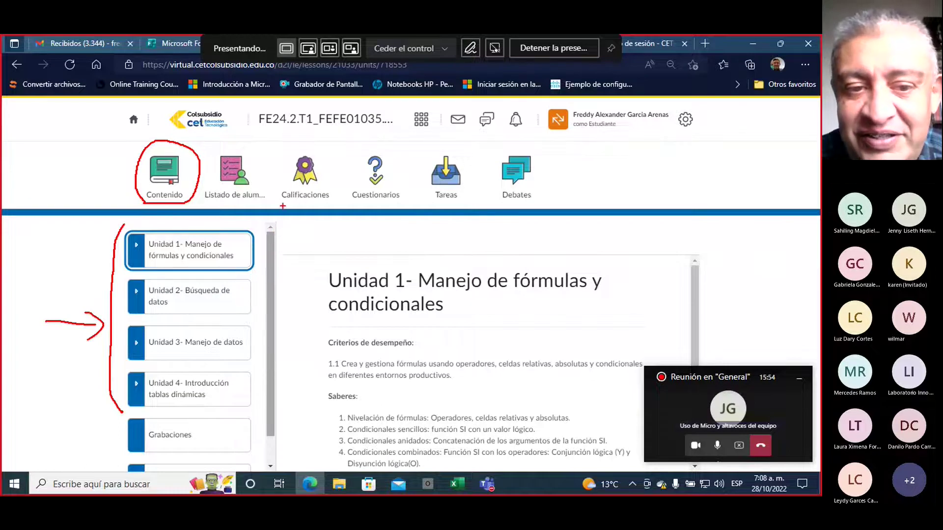
{"action": "mouse_move", "coordinate": [284, 206]}
{"action": "left_mouse_down"}
{"action": "mouse_move", "coordinate": [320, 154]}
{"action": "mouse_move", "coordinate": [284, 206]}
{"action": "left_mouse_up"}
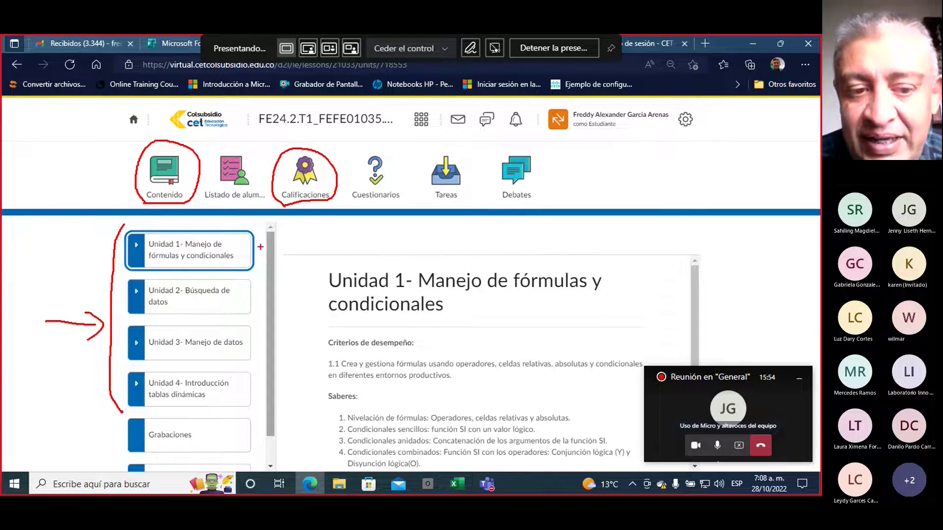
- Draw red arrows at Unidad 1, 2, 3 and 4, then point at and underline Grabaciones
{"action": "mouse_move", "coordinate": [313, 237]}
{"action": "left_mouse_down"}
{"action": "mouse_move", "coordinate": [257, 243]}
{"action": "mouse_move", "coordinate": [268, 249]}
{"action": "left_mouse_up"}
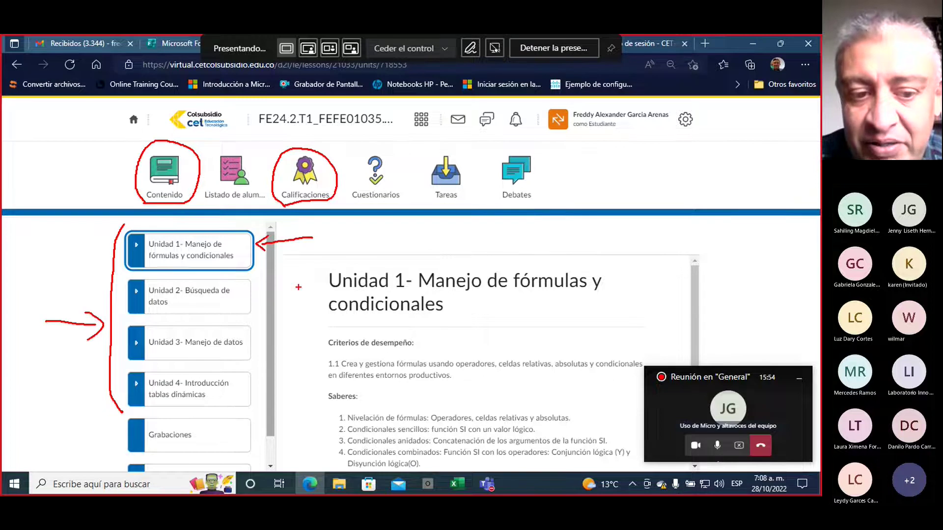
{"action": "mouse_move", "coordinate": [316, 283]}
{"action": "left_mouse_down"}
{"action": "mouse_move", "coordinate": [263, 289]}
{"action": "mouse_move", "coordinate": [265, 298]}
{"action": "left_mouse_up"}
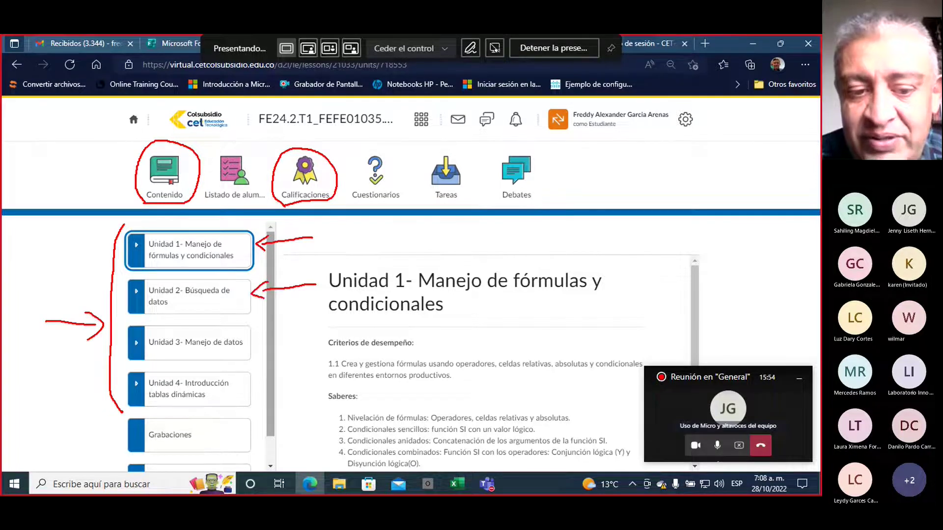
{"action": "mouse_move", "coordinate": [311, 334]}
{"action": "left_mouse_down"}
{"action": "mouse_move", "coordinate": [254, 341]}
{"action": "mouse_move", "coordinate": [270, 350]}
{"action": "left_mouse_up"}
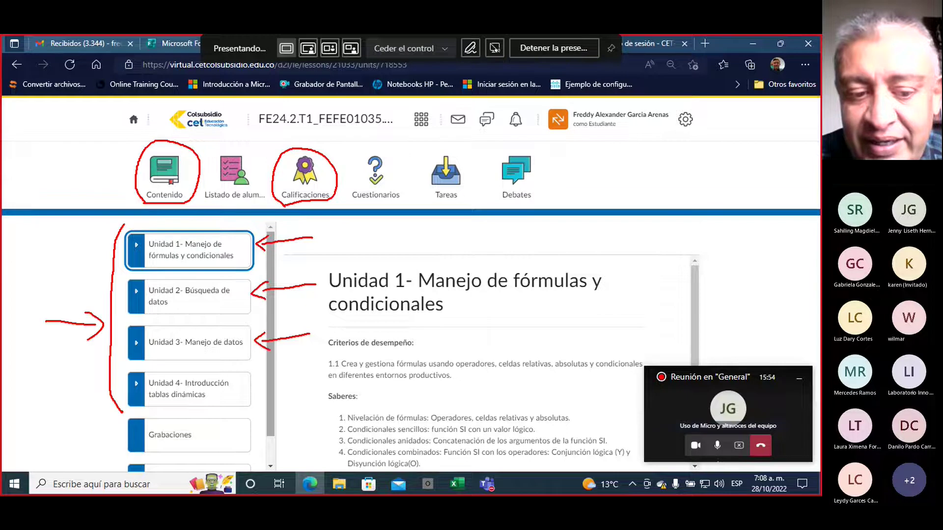
{"action": "mouse_move", "coordinate": [305, 383]}
{"action": "left_mouse_down"}
{"action": "mouse_move", "coordinate": [257, 388]}
{"action": "mouse_move", "coordinate": [268, 394]}
{"action": "left_mouse_up"}
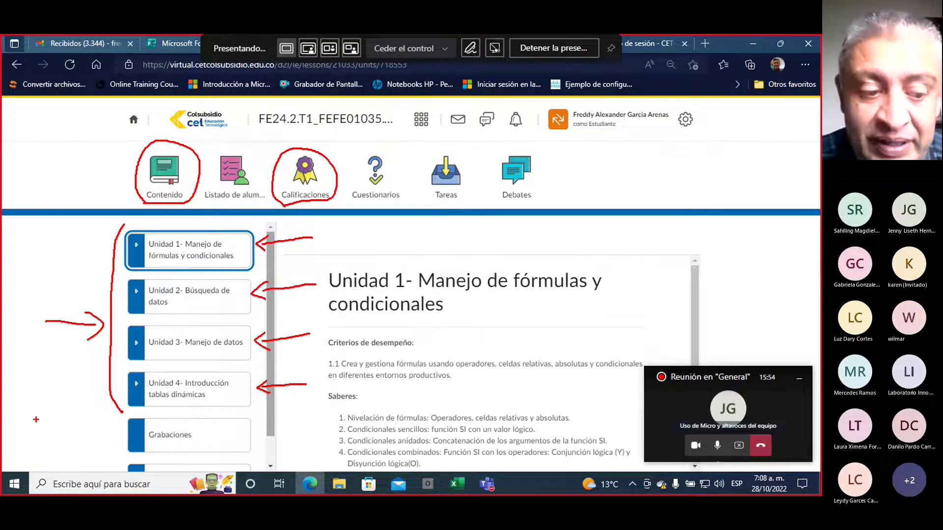
{"action": "mouse_move", "coordinate": [36, 420]}
{"action": "left_mouse_down"}
{"action": "mouse_move", "coordinate": [117, 436]}
{"action": "mouse_move", "coordinate": [104, 445]}
{"action": "left_mouse_up"}
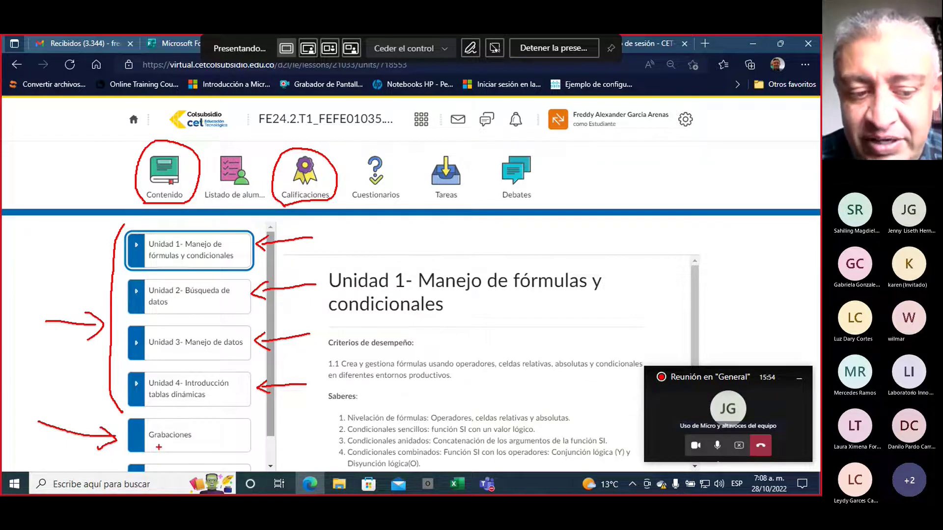
{"action": "mouse_move", "coordinate": [146, 447]}
{"action": "left_mouse_down"}
{"action": "mouse_move", "coordinate": [188, 448]}
{"action": "mouse_move", "coordinate": [134, 429]}
{"action": "left_mouse_up"}
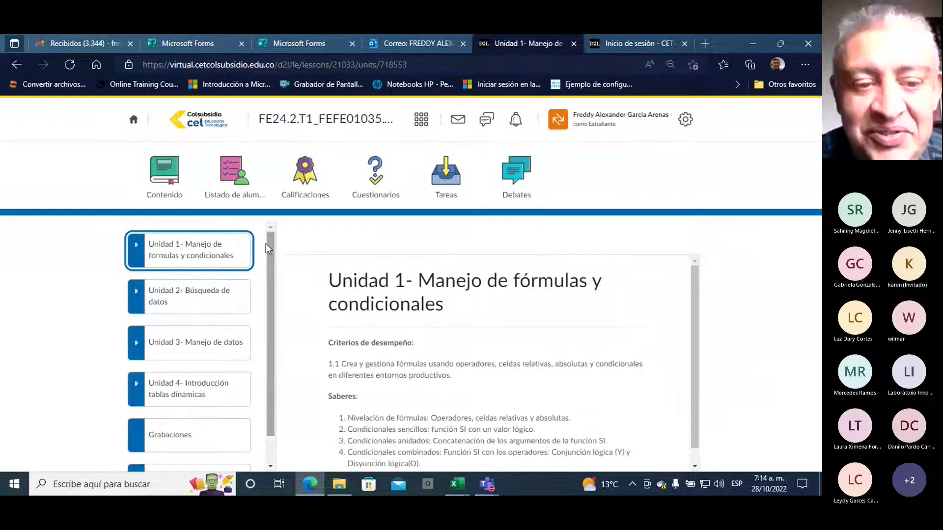
{"action": "left_click", "coordinate": [239, 258]}
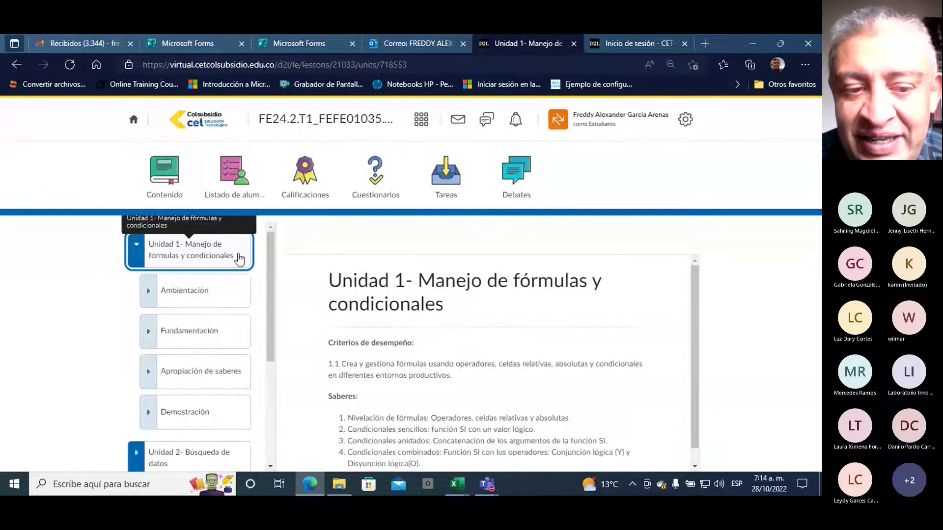
{"action": "left_click_drag", "start_coordinate": [273, 242], "coordinate": [271, 246]}
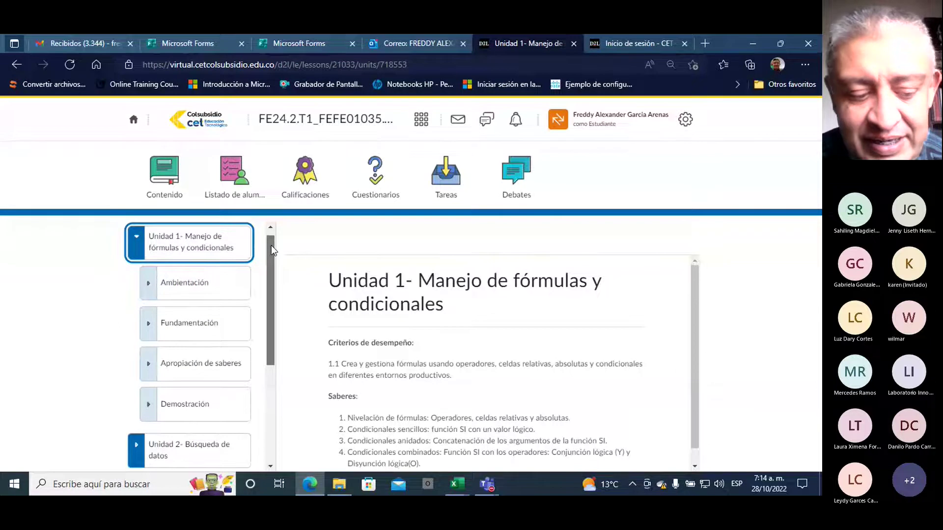
{"action": "mouse_move", "coordinate": [133, 269]}
{"action": "left_mouse_down"}
{"action": "mouse_move", "coordinate": [112, 389]}
{"action": "mouse_move", "coordinate": [132, 426]}
{"action": "left_mouse_up"}
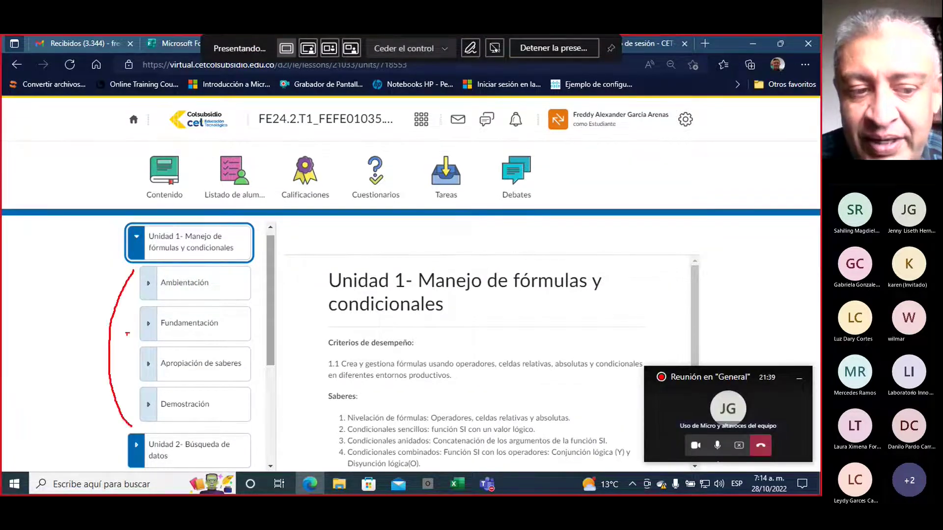
{"action": "mouse_move", "coordinate": [92, 260]}
{"action": "left_mouse_down"}
{"action": "mouse_move", "coordinate": [117, 275]}
{"action": "mouse_move", "coordinate": [98, 283]}
{"action": "left_mouse_up"}
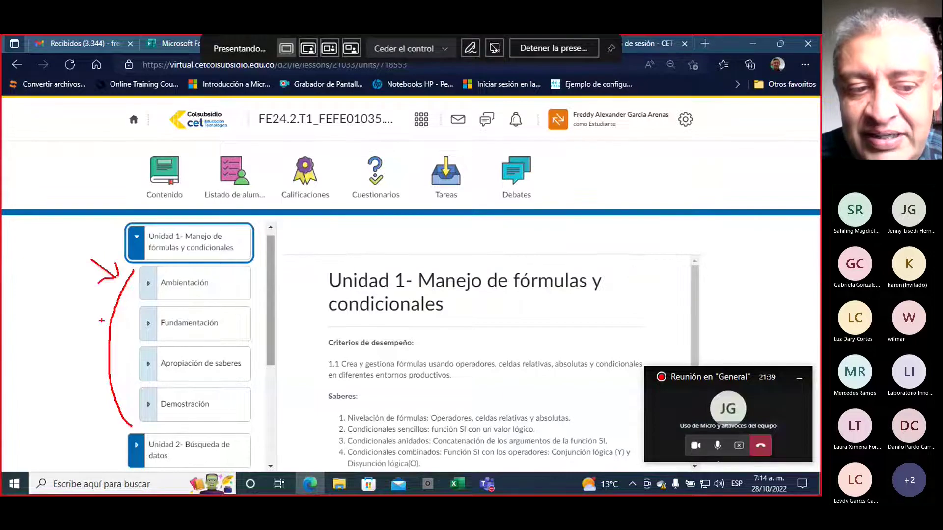
{"action": "left_click_drag", "start_coordinate": [77, 320], "coordinate": [101, 323]}
{"action": "mouse_move", "coordinate": [91, 315]}
{"action": "left_mouse_down"}
{"action": "mouse_move", "coordinate": [107, 362]}
{"action": "mouse_move", "coordinate": [93, 375]}
{"action": "left_mouse_up"}
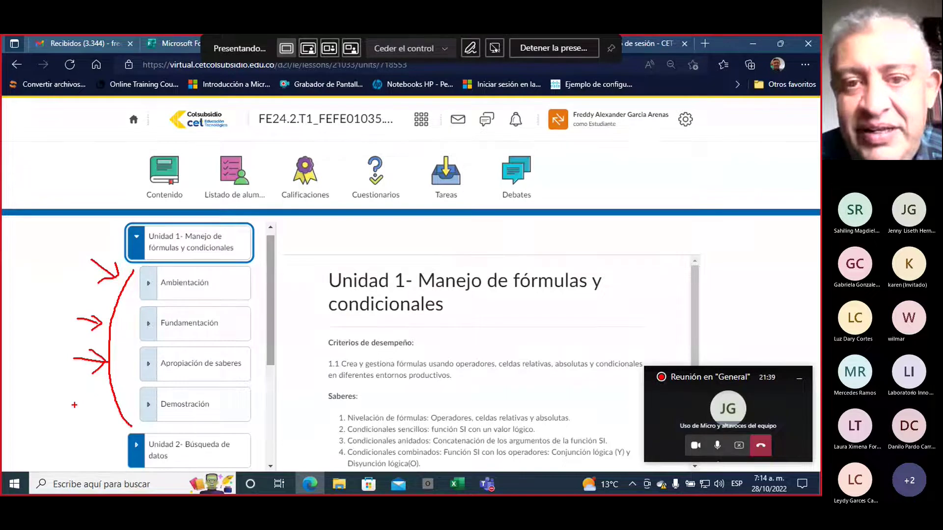
{"action": "mouse_move", "coordinate": [72, 414]}
{"action": "left_mouse_down"}
{"action": "mouse_move", "coordinate": [93, 412]}
{"action": "mouse_move", "coordinate": [87, 426]}
{"action": "left_mouse_up"}
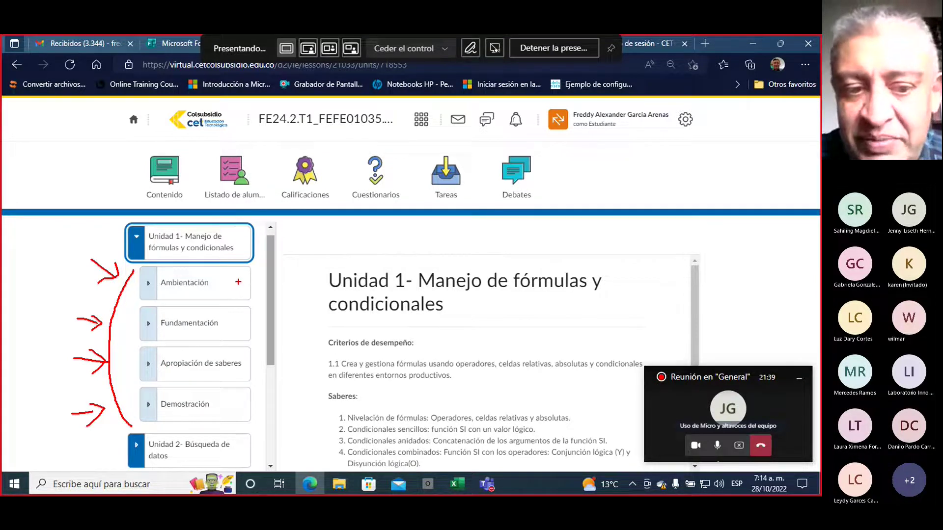
{"action": "left_click_drag", "start_coordinate": [237, 282], "coordinate": [239, 288]}
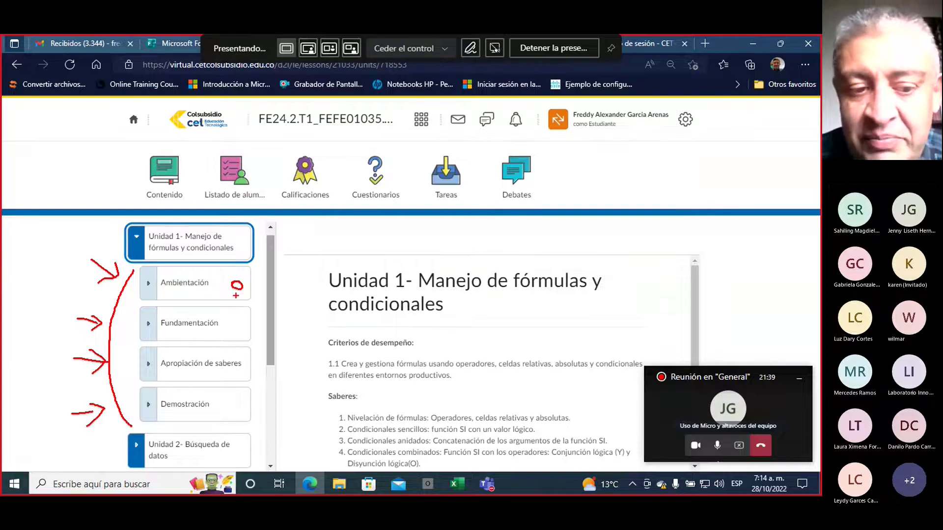
{"action": "mouse_move", "coordinate": [237, 295]}
{"action": "left_mouse_down"}
{"action": "mouse_move", "coordinate": [254, 382]}
{"action": "mouse_move", "coordinate": [236, 405]}
{"action": "mouse_move", "coordinate": [244, 402]}
{"action": "left_mouse_up"}
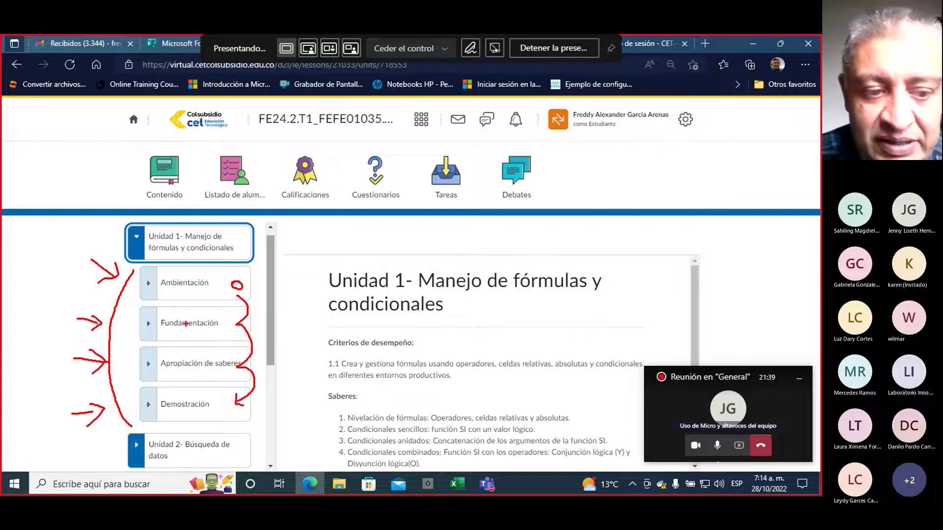
{"action": "key", "text": "ctrl+shift+e"}
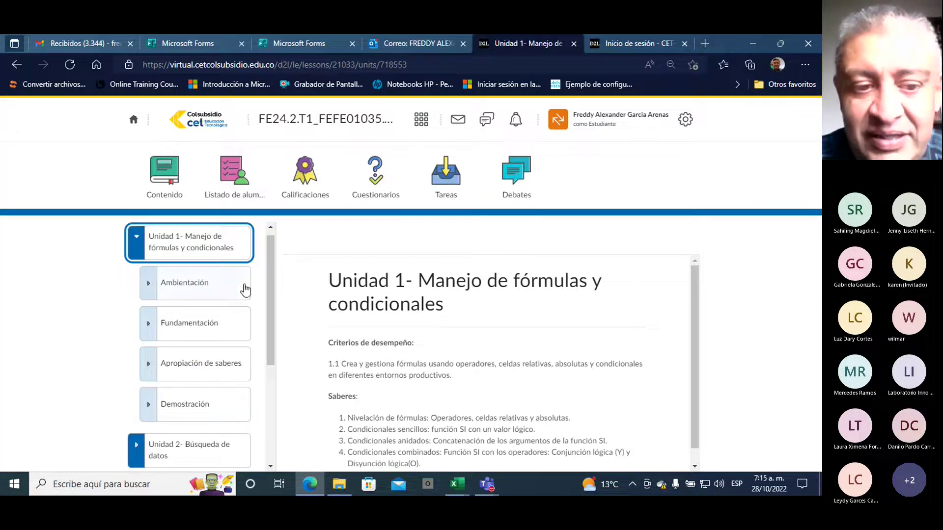
- Open Unidad 1's Ambientación section and point out its learning guide document
{"action": "left_click", "coordinate": [200, 282]}
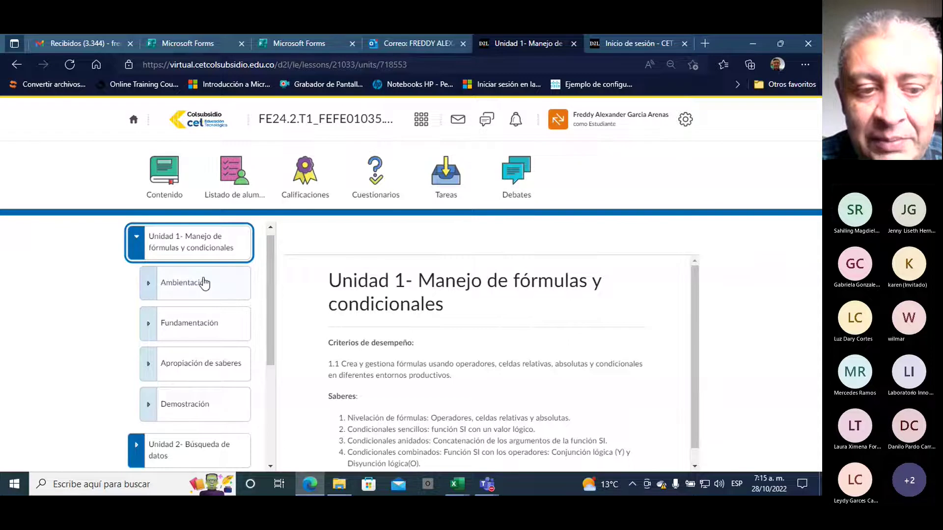
{"action": "left_click_drag", "start_coordinate": [269, 260], "coordinate": [270, 274]}
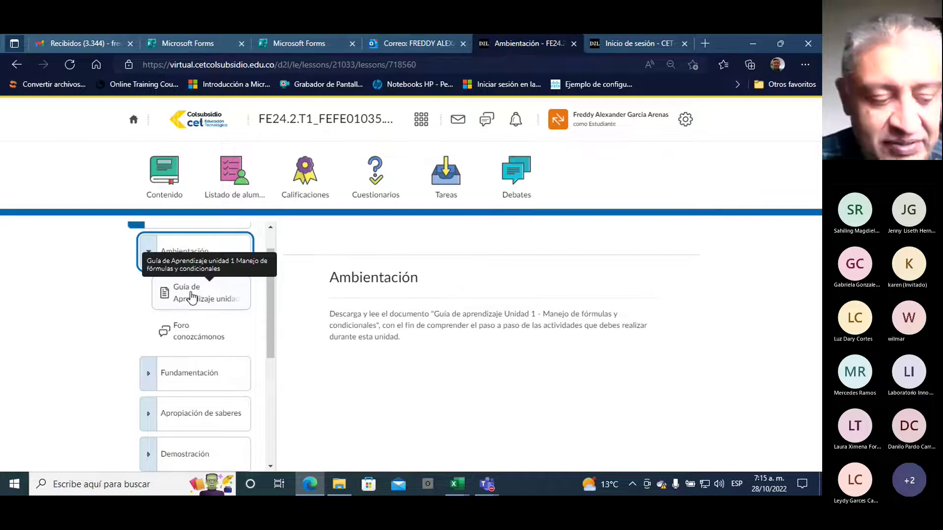
{"action": "mouse_move", "coordinate": [91, 276]}
{"action": "left_mouse_down"}
{"action": "mouse_move", "coordinate": [146, 291]}
{"action": "mouse_move", "coordinate": [114, 328]}
{"action": "mouse_move", "coordinate": [147, 335]}
{"action": "mouse_move", "coordinate": [133, 343]}
{"action": "left_mouse_up"}
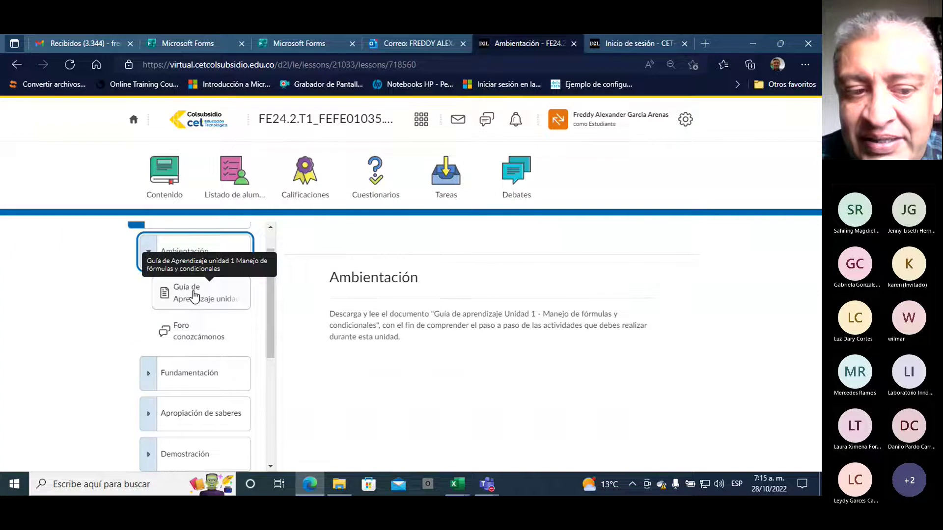
- Load the 'Guía de Aprendizaje unidad 1' PDF in the viewer and mark its download option in red
{"action": "left_click", "coordinate": [194, 295]}
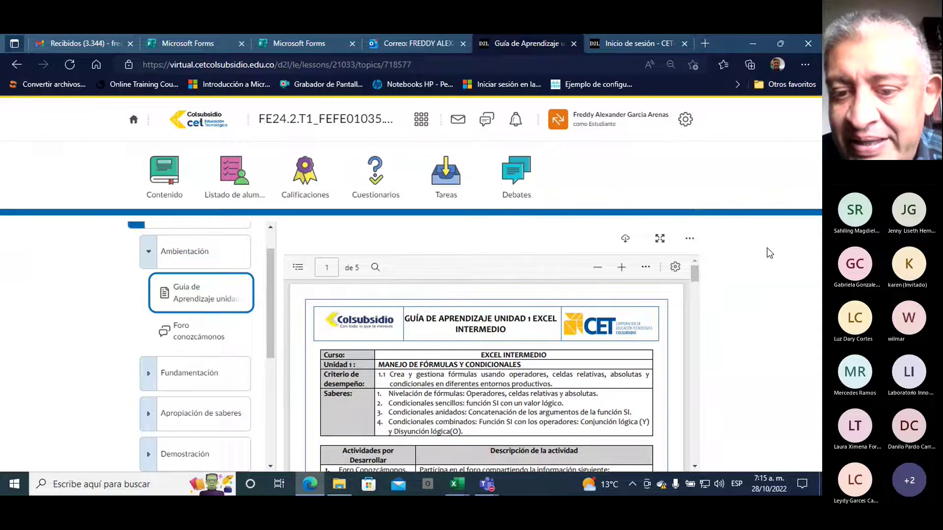
{"action": "scroll", "coordinate": [583, 313], "scroll_direction": "down", "scroll_amount": 1}
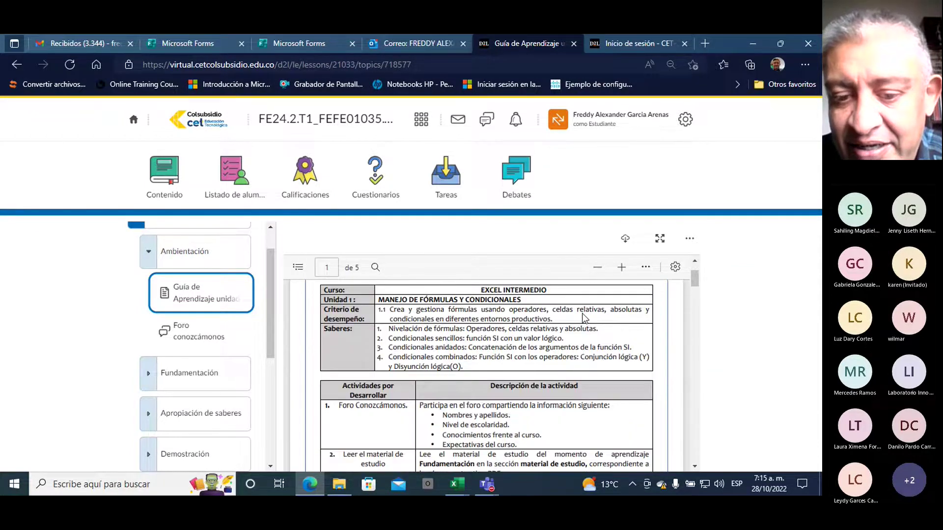
{"action": "scroll", "coordinate": [584, 315], "scroll_direction": "down", "scroll_amount": 1}
{"action": "scroll", "coordinate": [583, 315], "scroll_direction": "down", "scroll_amount": 2}
{"action": "scroll", "coordinate": [584, 315], "scroll_direction": "up", "scroll_amount": 3}
{"action": "scroll", "coordinate": [583, 315], "scroll_direction": "up", "scroll_amount": 2}
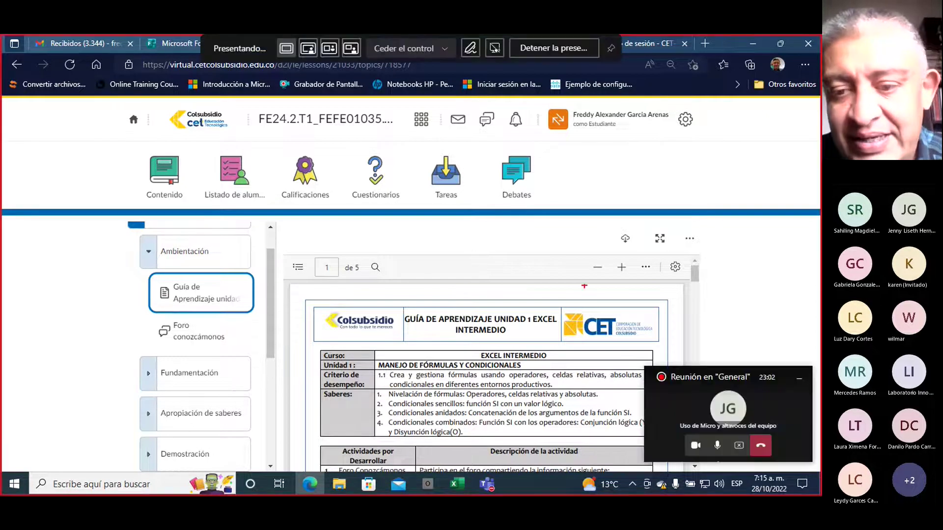
{"action": "mouse_move", "coordinate": [586, 208]}
{"action": "left_mouse_down"}
{"action": "mouse_move", "coordinate": [624, 227]}
{"action": "mouse_move", "coordinate": [608, 229]}
{"action": "mouse_move", "coordinate": [603, 248]}
{"action": "mouse_move", "coordinate": [639, 235]}
{"action": "mouse_move", "coordinate": [619, 225]}
{"action": "left_mouse_up"}
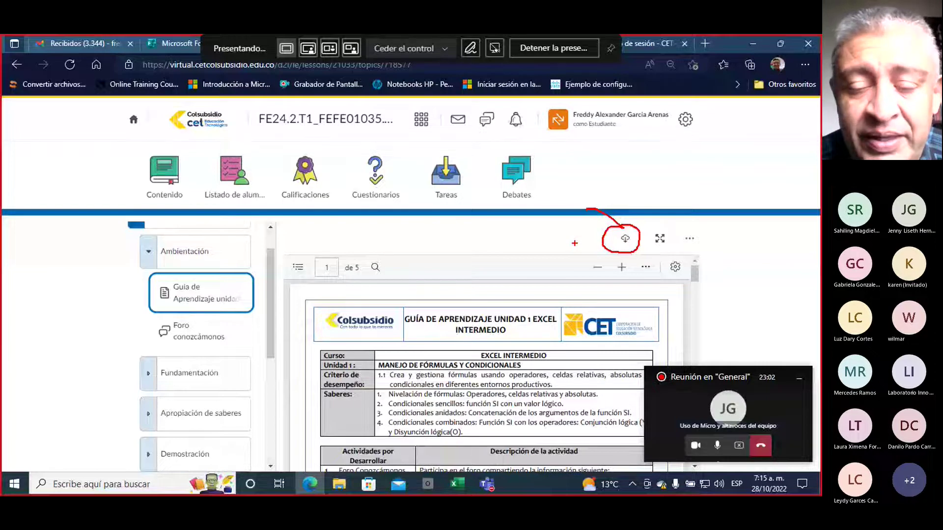
- Clear the annotations, download the Unit 1 guide PDF and open the downloaded file
{"action": "key", "text": "Escape"}
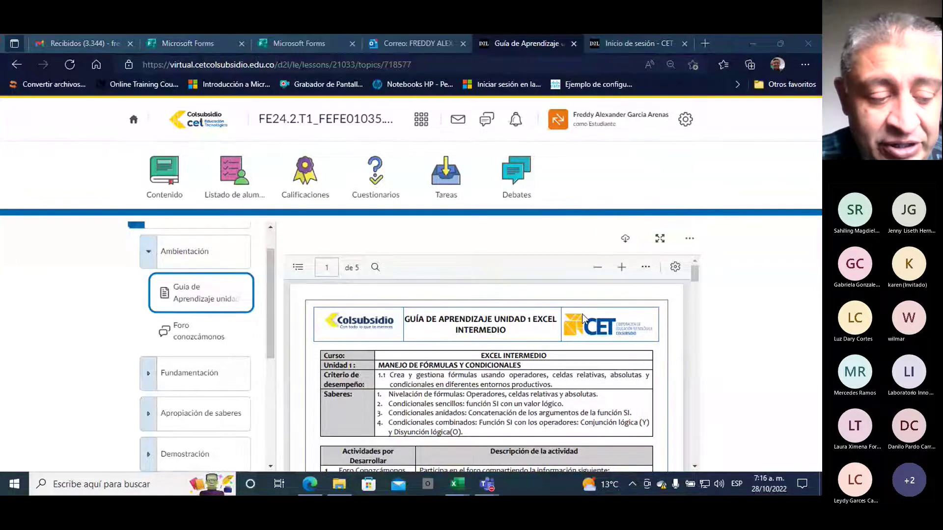
{"action": "left_click", "coordinate": [626, 240]}
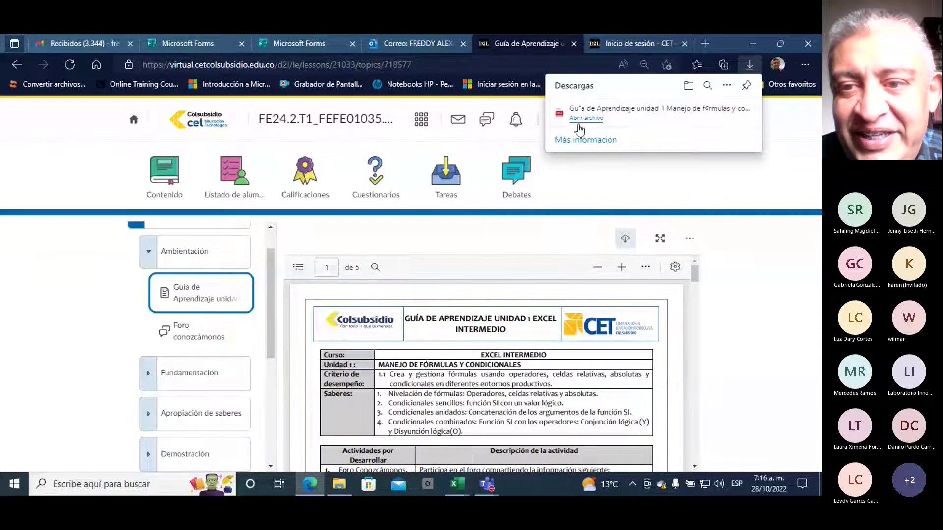
{"action": "left_click", "coordinate": [584, 119]}
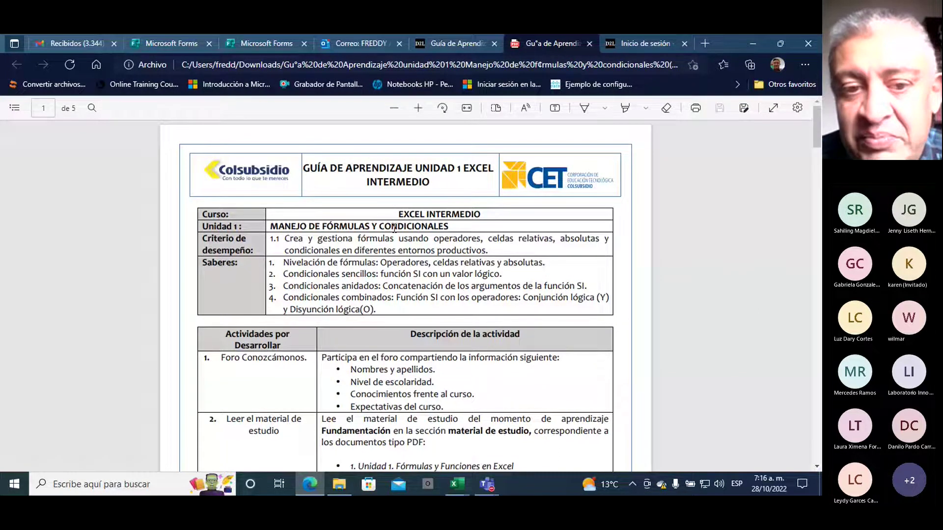
- Save a copy of the PDF, browsing to Escritorio > Cursos tecnicos CET colsubsidio > EXCEL INTERMEDIO FEFE01035
{"action": "left_click", "coordinate": [744, 107]}
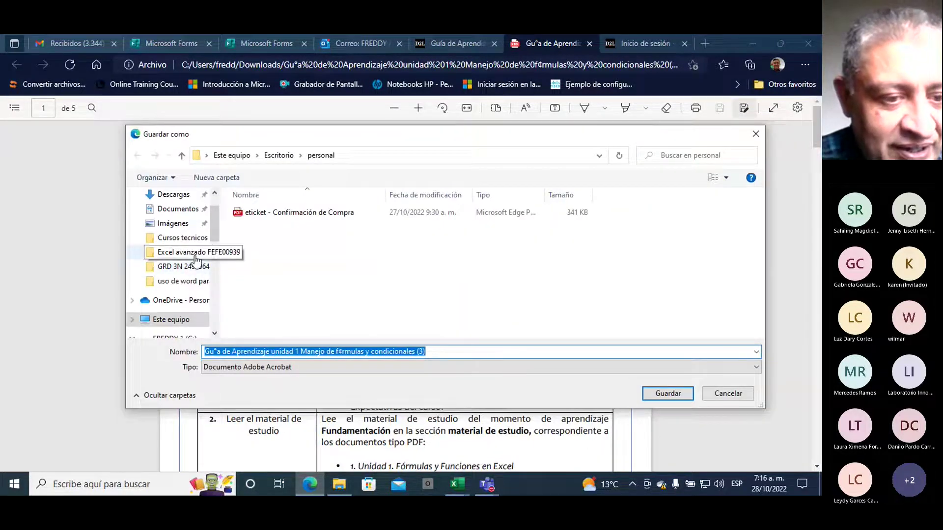
{"action": "left_click_drag", "start_coordinate": [214, 225], "coordinate": [214, 245]}
{"action": "left_click_drag", "start_coordinate": [212, 265], "coordinate": [212, 253]}
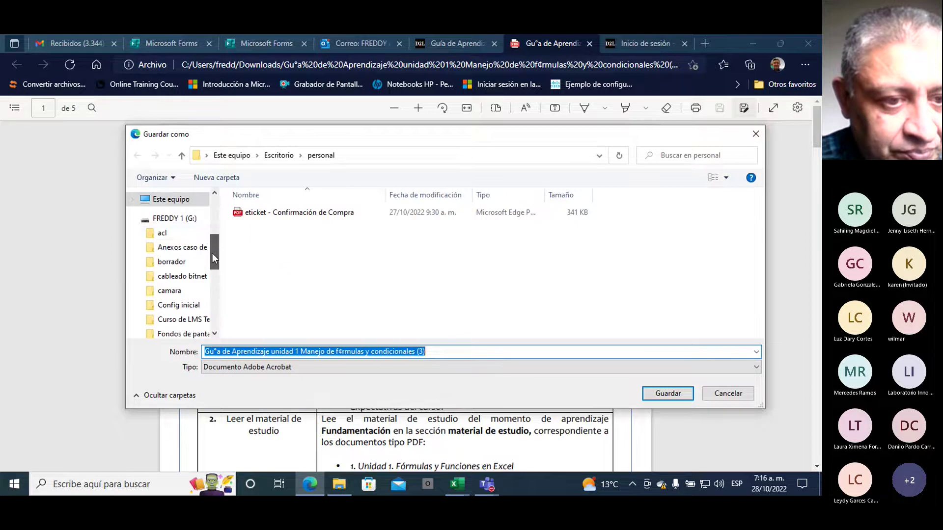
{"action": "left_click", "coordinate": [177, 216]}
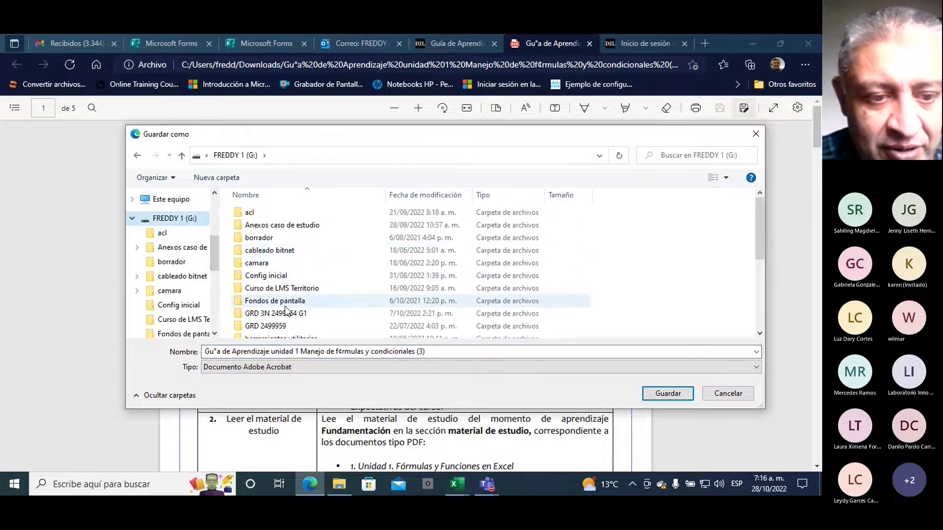
{"action": "left_click_drag", "start_coordinate": [213, 246], "coordinate": [211, 216]}
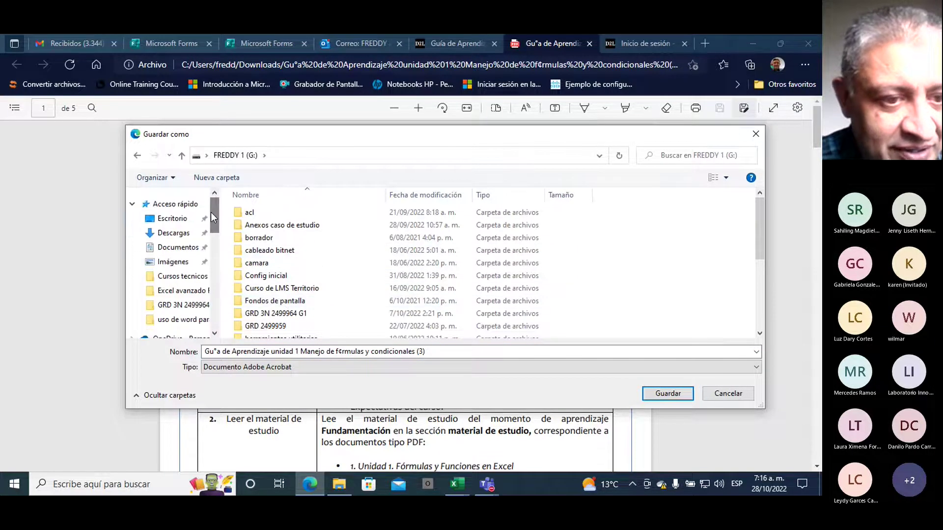
{"action": "left_click", "coordinate": [172, 218]}
{"action": "double_click", "coordinate": [252, 231]}
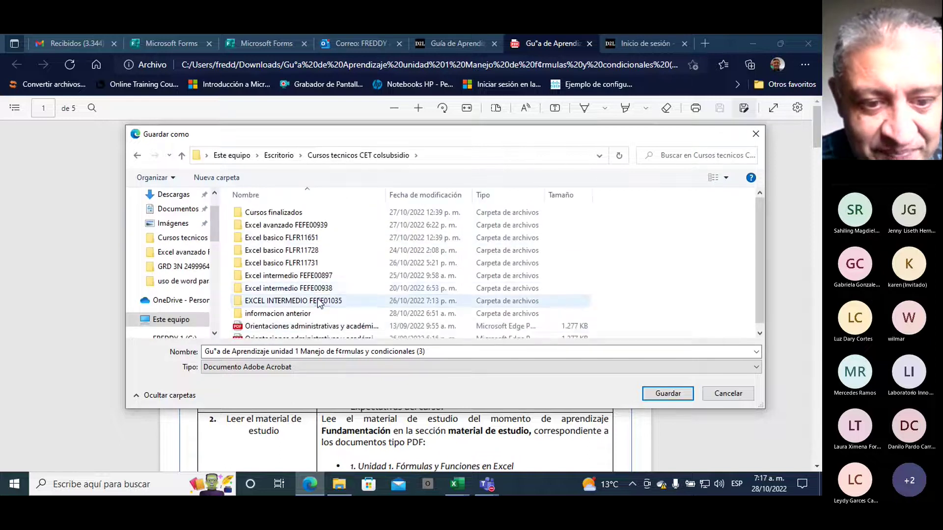
{"action": "double_click", "coordinate": [317, 301]}
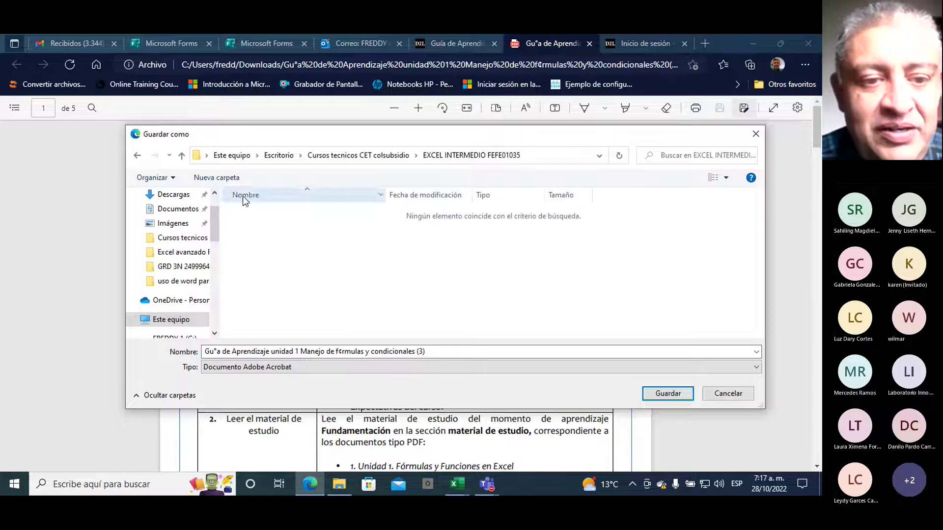
- Create a 'unidad 1' folder there and save the guide PDF inside it
{"action": "left_click", "coordinate": [226, 178]}
{"action": "type", "text": "un"}
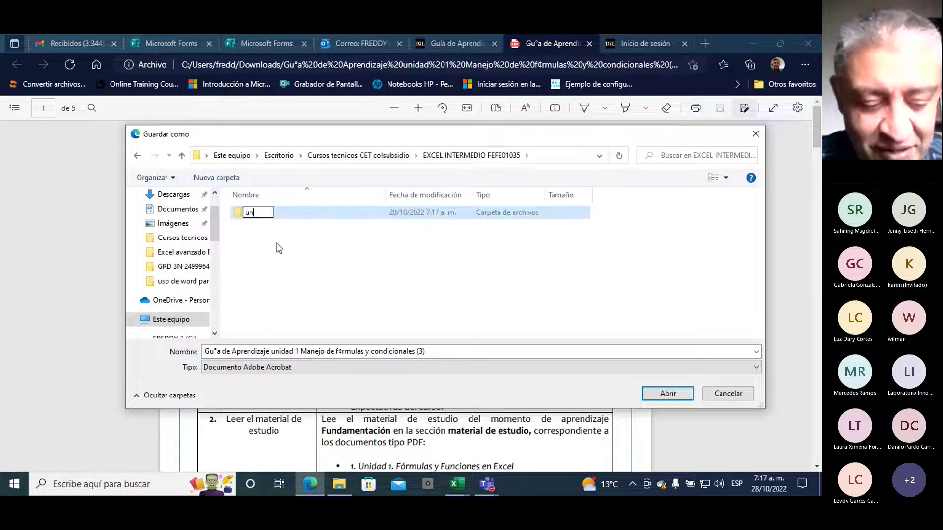
{"action": "type", "text": "idad 1"}
{"action": "key", "text": "Return"}
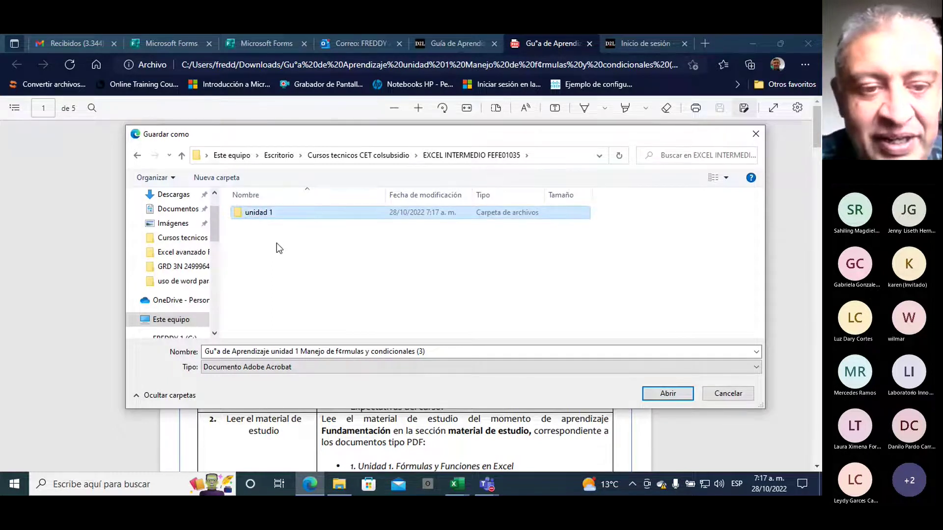
{"action": "double_click", "coordinate": [254, 212]}
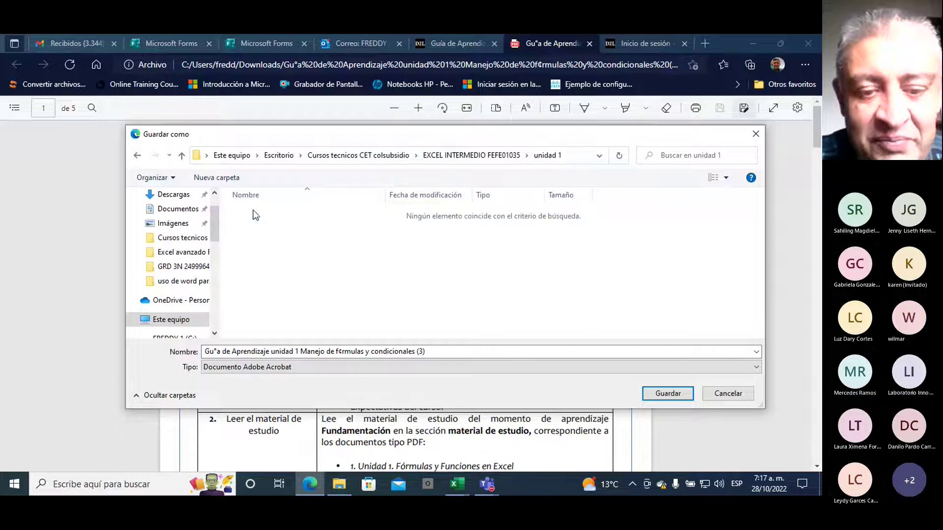
{"action": "left_click", "coordinate": [672, 396]}
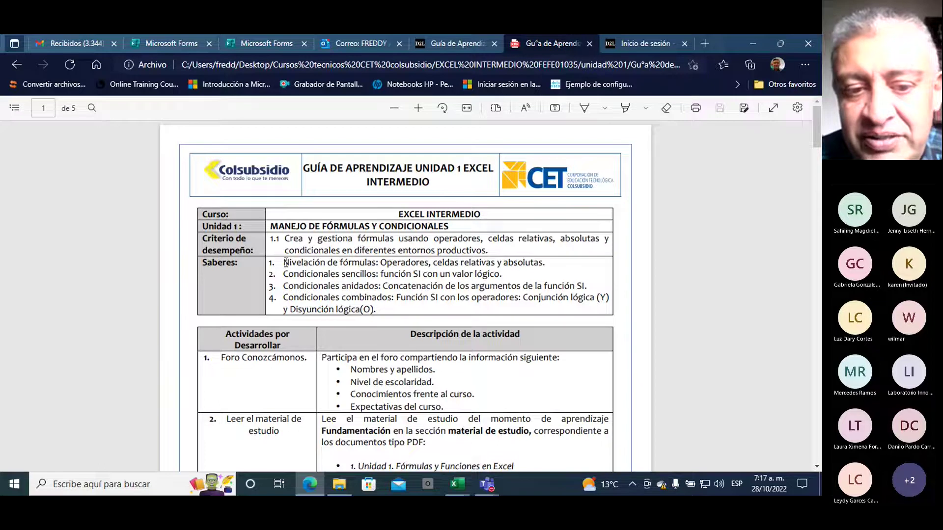
{"action": "left_click_drag", "start_coordinate": [285, 262], "coordinate": [557, 271]}
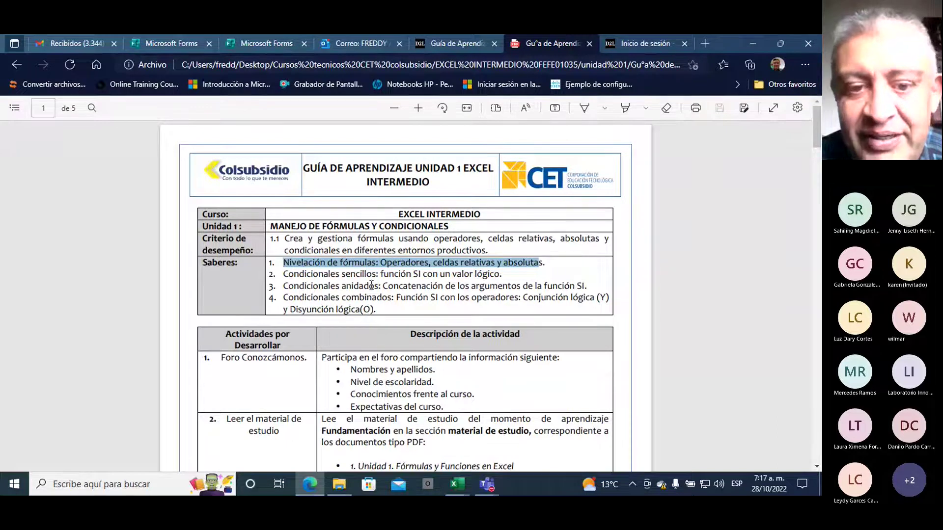
{"action": "scroll", "coordinate": [376, 286], "scroll_direction": "down", "scroll_amount": 1}
{"action": "scroll", "coordinate": [376, 286], "scroll_direction": "down", "scroll_amount": 1}
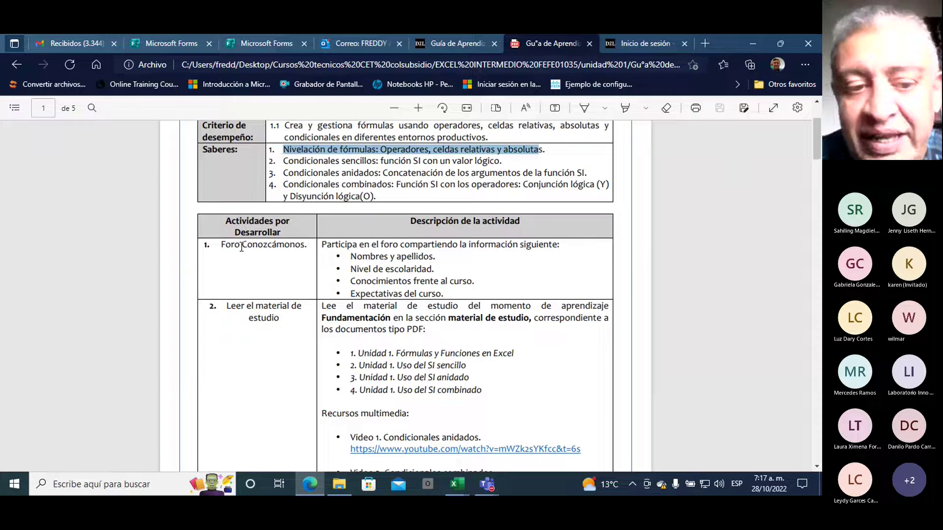
{"action": "left_click_drag", "start_coordinate": [222, 242], "coordinate": [314, 243]}
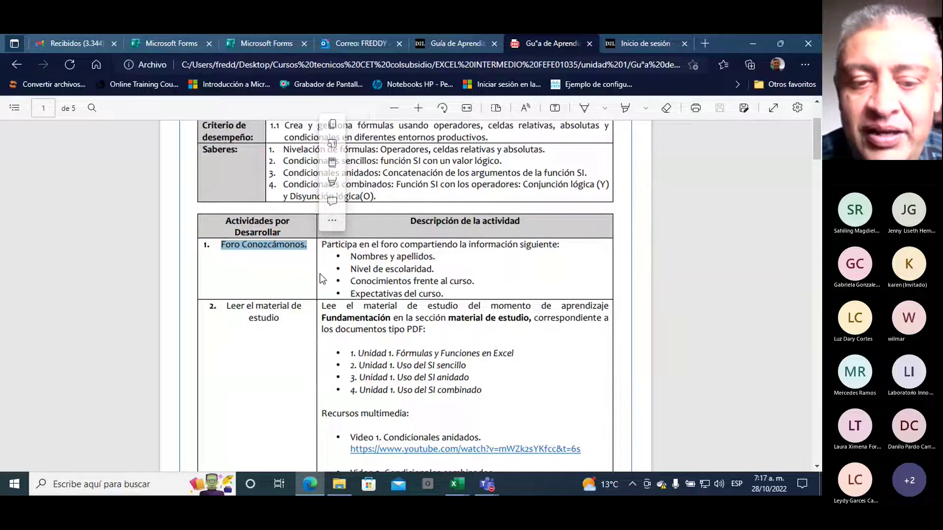
{"action": "left_click_drag", "start_coordinate": [350, 256], "coordinate": [434, 256]}
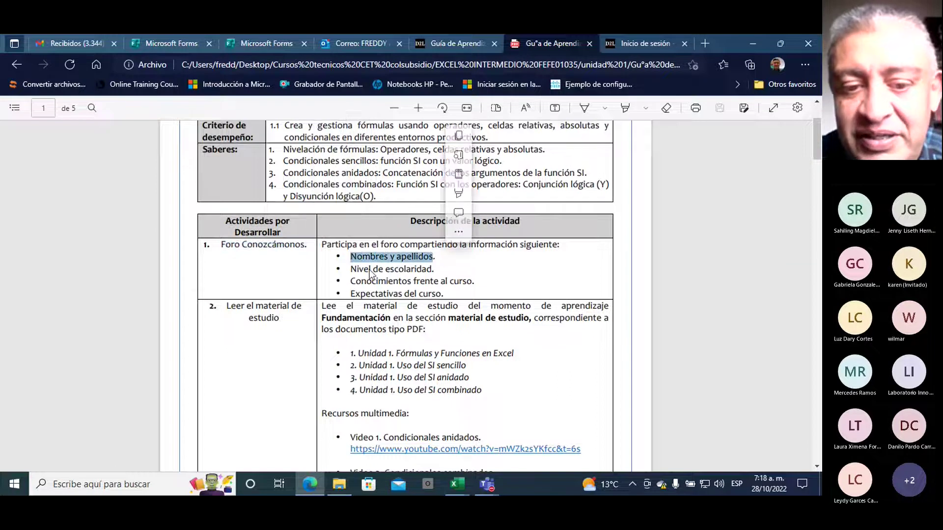
{"action": "left_click_drag", "start_coordinate": [351, 269], "coordinate": [434, 270]}
{"action": "left_click_drag", "start_coordinate": [350, 281], "coordinate": [476, 287]}
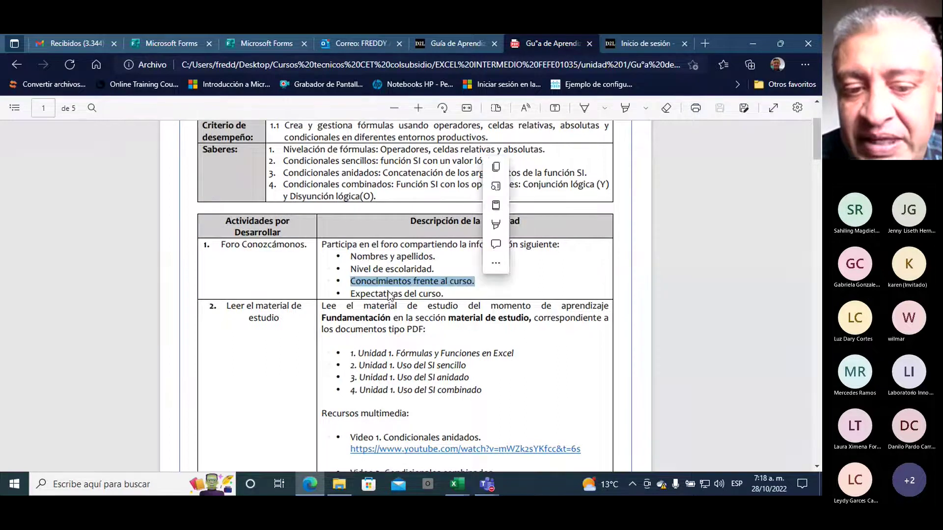
{"action": "left_click", "coordinate": [355, 291]}
{"action": "left_click_drag", "start_coordinate": [351, 293], "coordinate": [443, 294]}
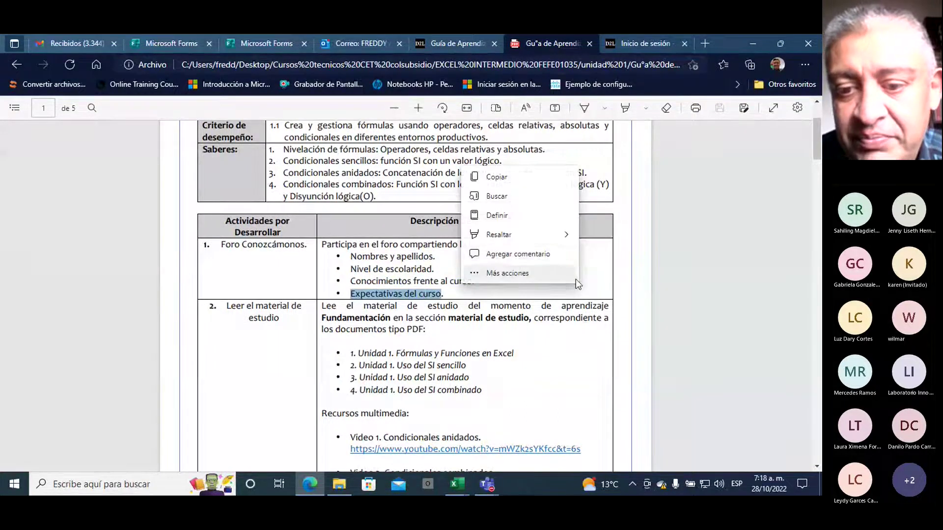
{"action": "left_click", "coordinate": [611, 264]}
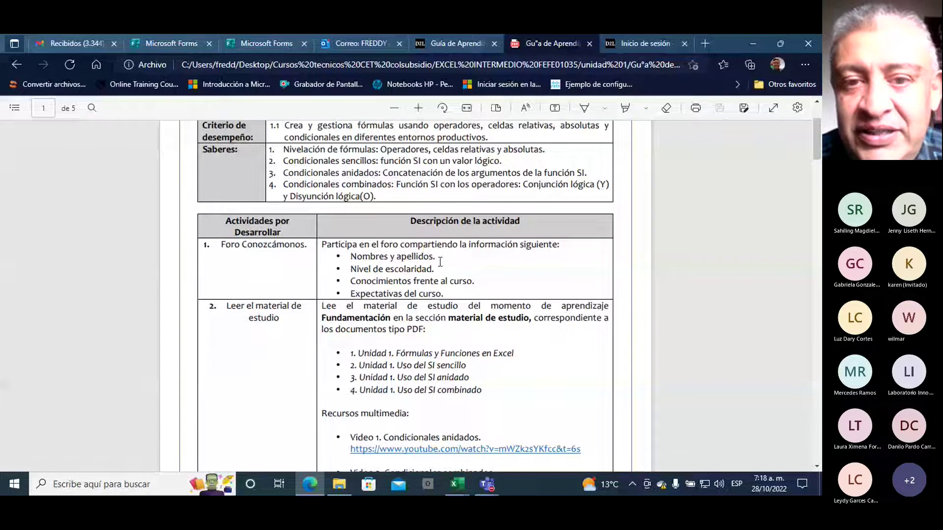
- Scroll to activity 2 of the guide and highlight the four Unit 1 reading PDF titles
{"action": "scroll", "coordinate": [448, 267], "scroll_direction": "down", "scroll_amount": 1}
{"action": "scroll", "coordinate": [448, 266], "scroll_direction": "down", "scroll_amount": 1}
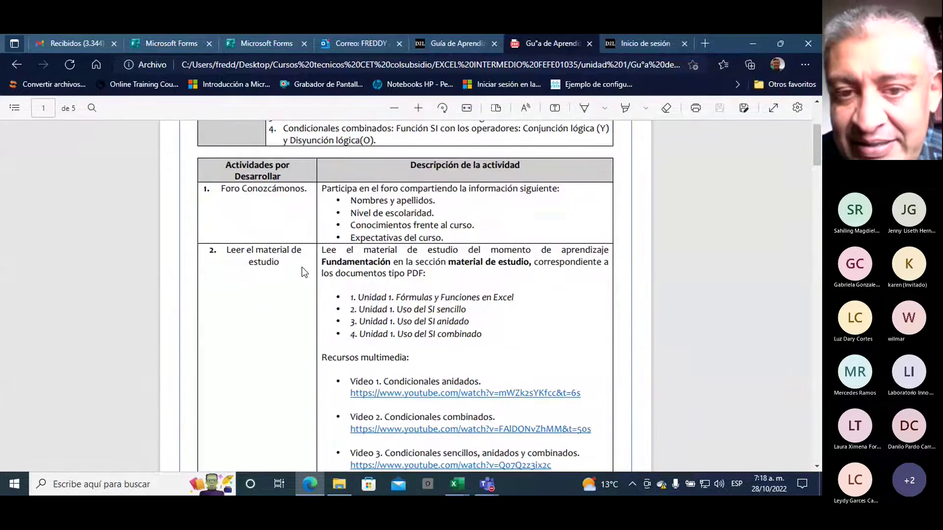
{"action": "scroll", "coordinate": [305, 272], "scroll_direction": "down", "scroll_amount": 1}
{"action": "scroll", "coordinate": [305, 273], "scroll_direction": "down", "scroll_amount": 1}
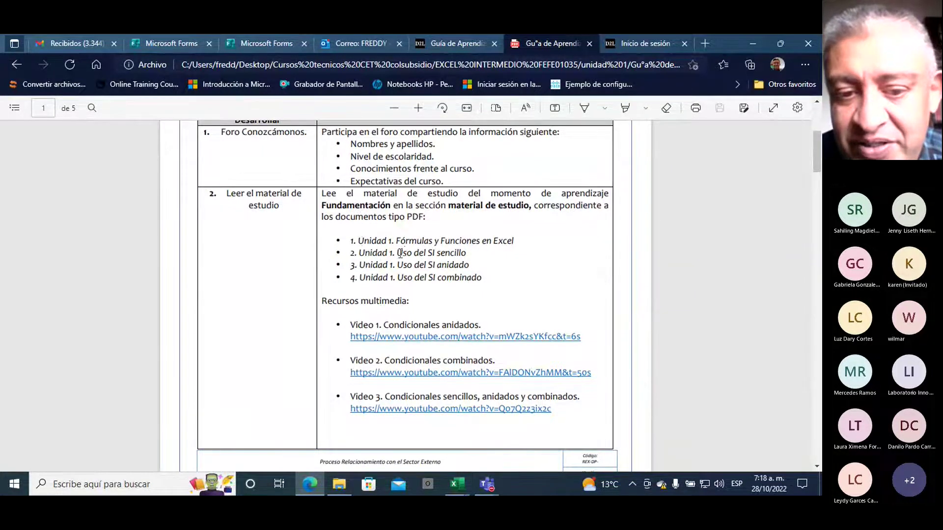
{"action": "left_click_drag", "start_coordinate": [392, 241], "coordinate": [483, 279]}
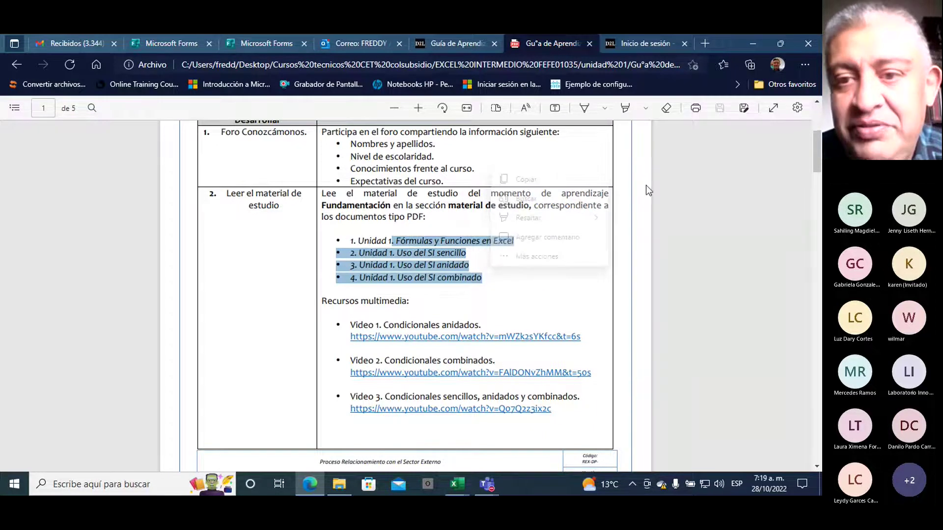
- Return to the maximized course guide page and open Foro conozcámonos from the Ambientación outline
{"action": "double_click", "coordinate": [720, 43]}
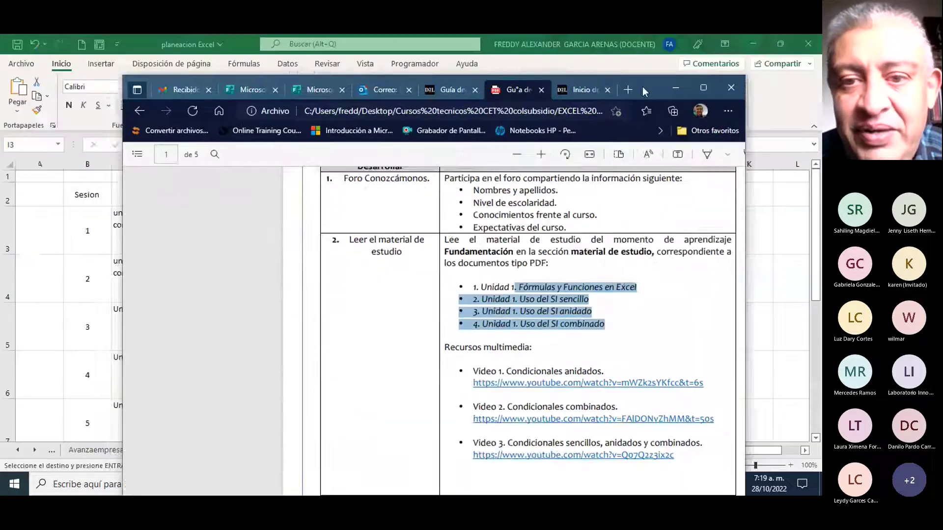
{"action": "left_click", "coordinate": [437, 108]}
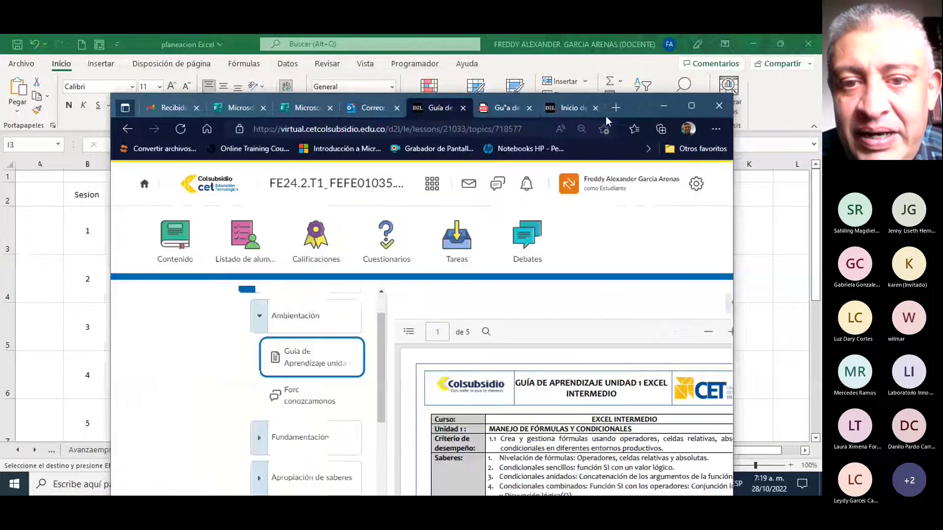
{"action": "double_click", "coordinate": [638, 107]}
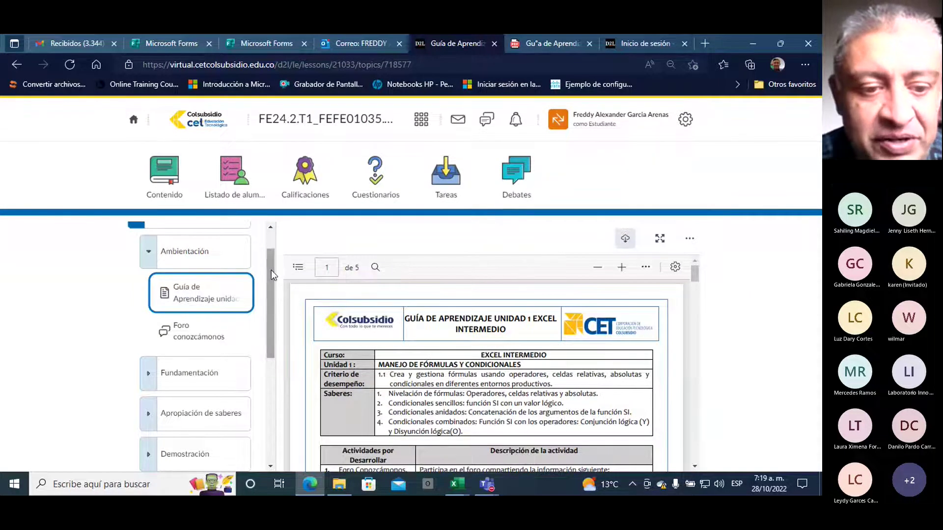
{"action": "left_click_drag", "start_coordinate": [271, 276], "coordinate": [271, 289]}
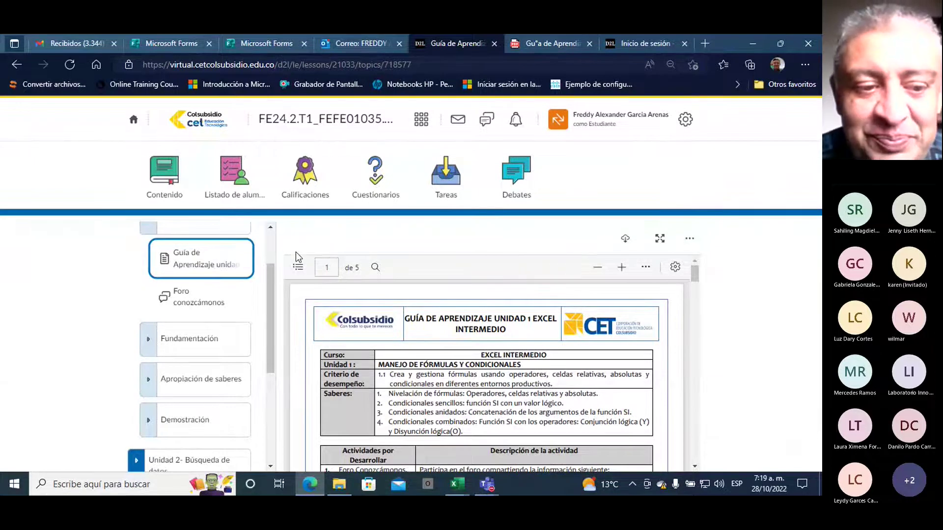
{"action": "left_click", "coordinate": [177, 301]}
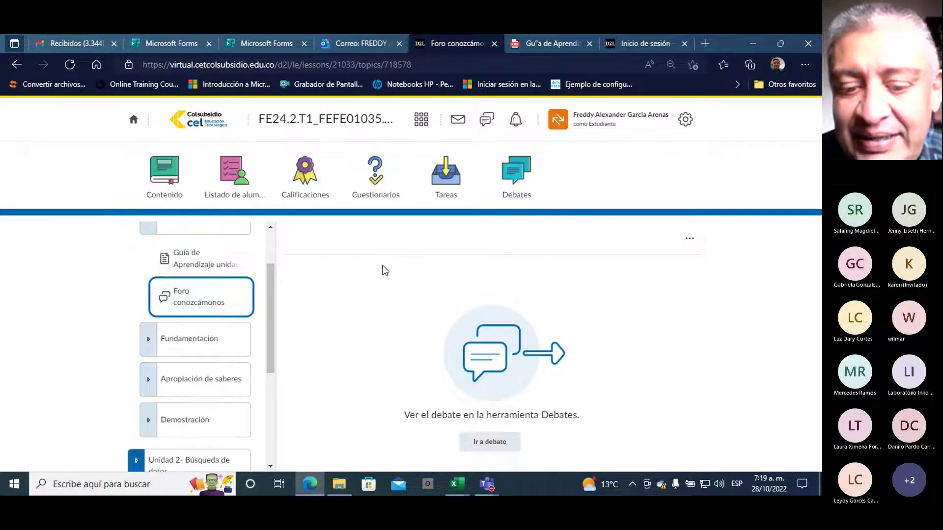
- Open Foro conozcámonos in Debates and highlight its heading and the four details students must post
{"action": "left_click", "coordinate": [495, 443]}
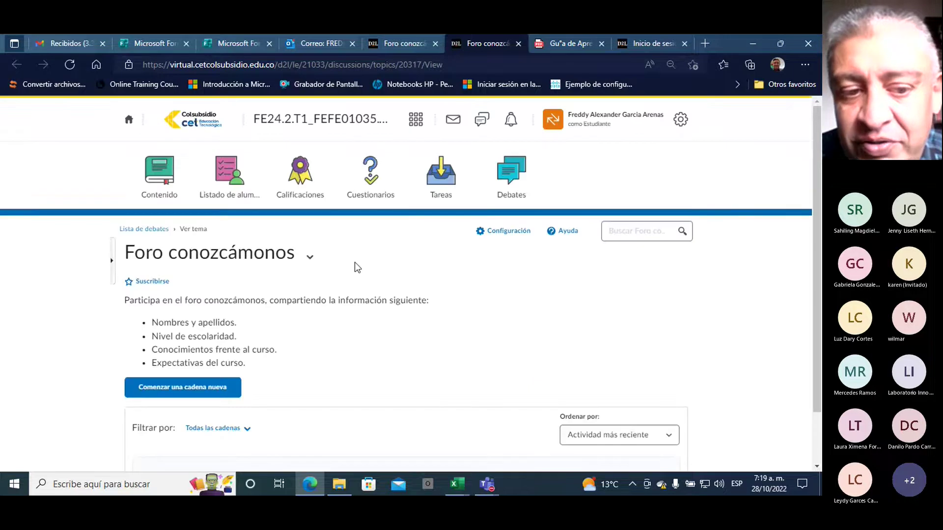
{"action": "mouse_move", "coordinate": [125, 253]}
{"action": "left_mouse_down"}
{"action": "mouse_move", "coordinate": [290, 254]}
{"action": "mouse_move", "coordinate": [359, 269]}
{"action": "left_mouse_up"}
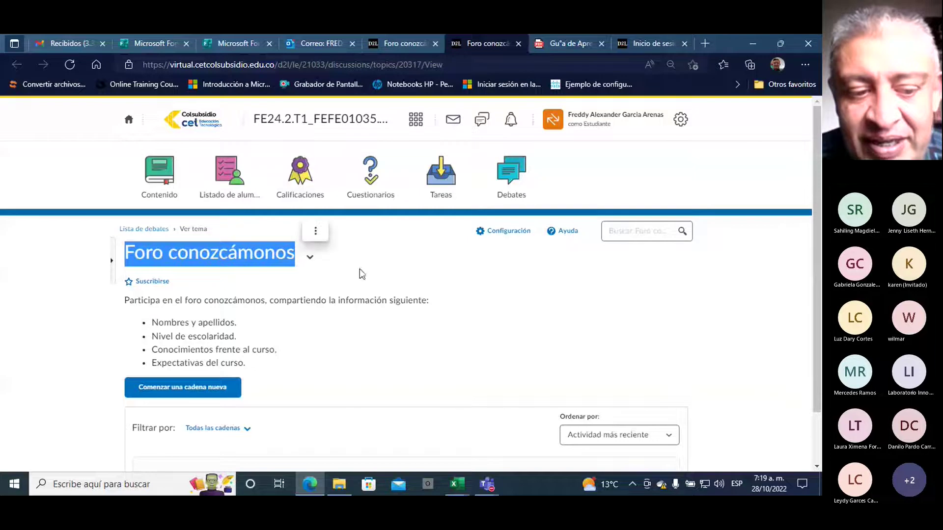
{"action": "scroll", "coordinate": [359, 269], "scroll_direction": "down", "scroll_amount": 1}
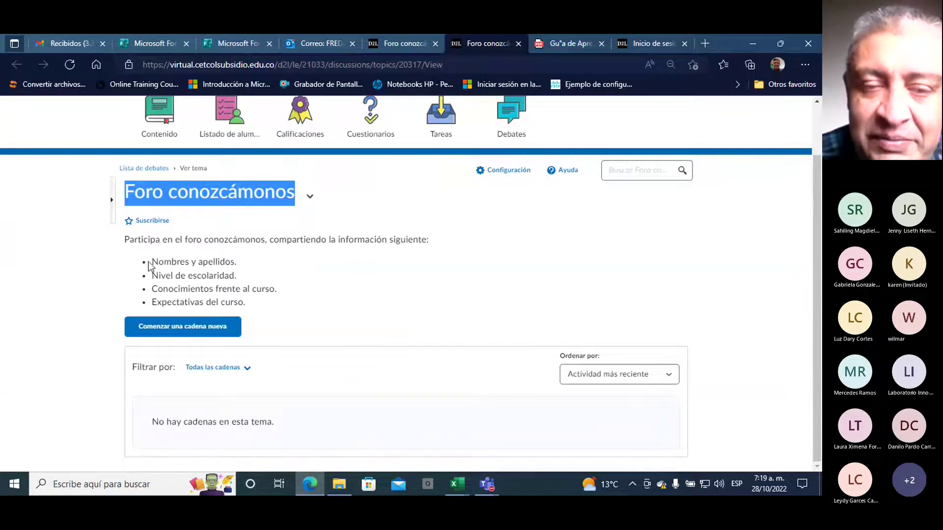
{"action": "mouse_move", "coordinate": [152, 260]}
{"action": "left_mouse_down"}
{"action": "mouse_move", "coordinate": [243, 294]}
{"action": "mouse_move", "coordinate": [253, 307]}
{"action": "left_mouse_up"}
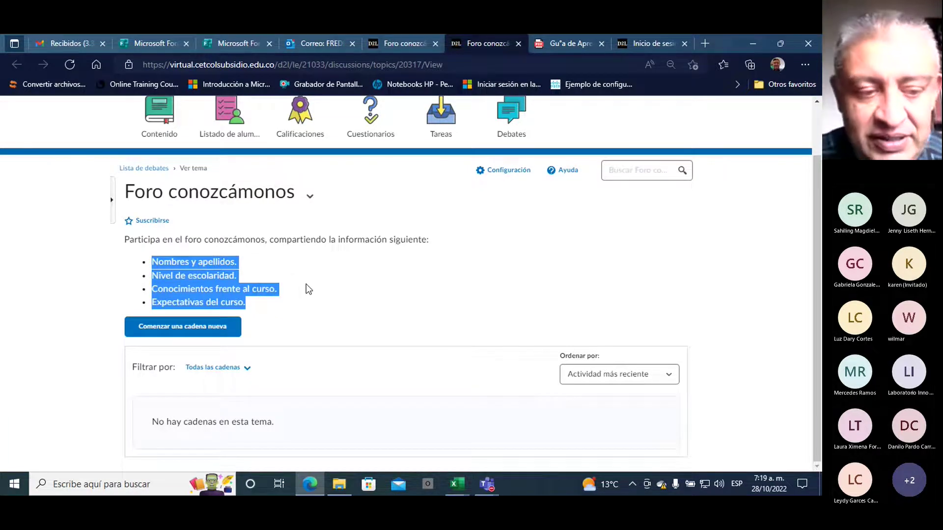
{"action": "mouse_move", "coordinate": [100, 273]}
{"action": "left_mouse_down"}
{"action": "mouse_move", "coordinate": [102, 301]}
{"action": "mouse_move", "coordinate": [120, 313]}
{"action": "mouse_move", "coordinate": [112, 328]}
{"action": "mouse_move", "coordinate": [146, 342]}
{"action": "mouse_move", "coordinate": [240, 349]}
{"action": "mouse_move", "coordinate": [252, 328]}
{"action": "mouse_move", "coordinate": [199, 307]}
{"action": "mouse_move", "coordinate": [121, 309]}
{"action": "left_mouse_up"}
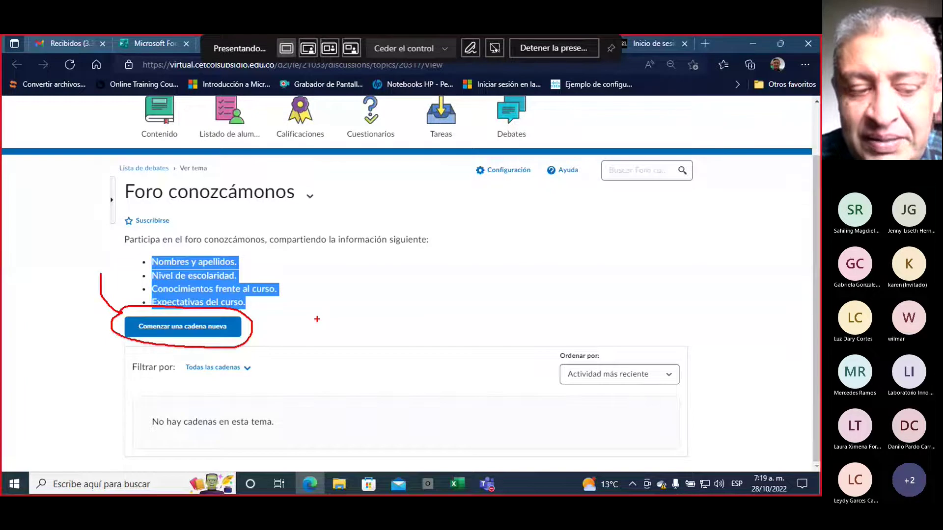
{"action": "key", "text": "Escape"}
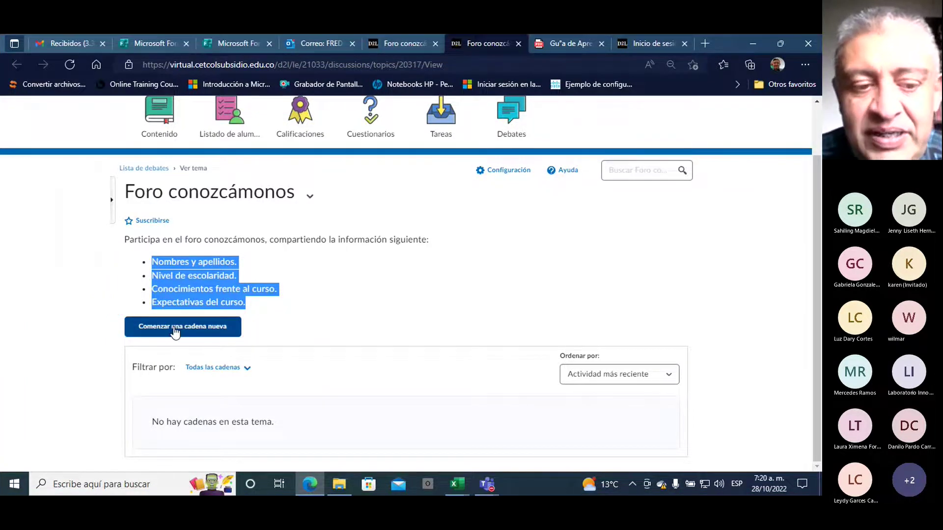
- Start a new thread and paste the four requested bullet items into the post body
{"action": "left_click", "coordinate": [175, 330]}
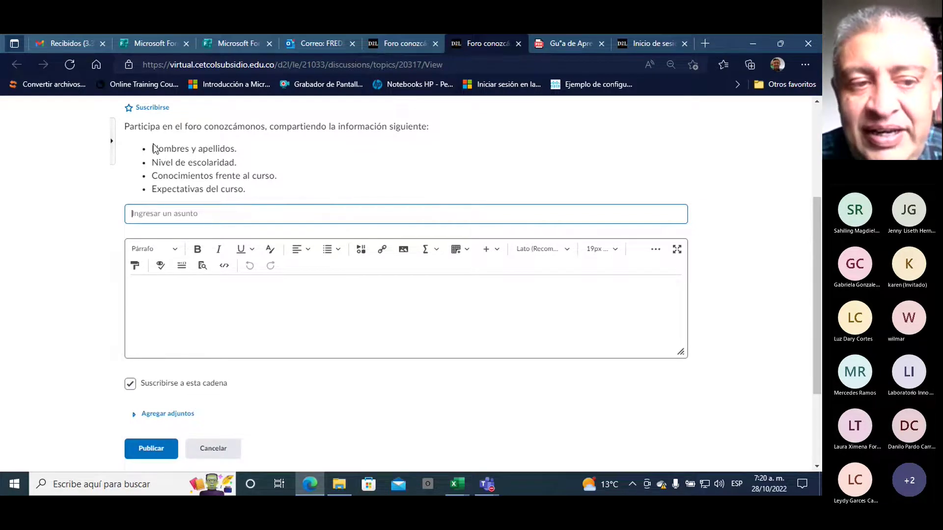
{"action": "left_click_drag", "start_coordinate": [152, 149], "coordinate": [253, 192]}
{"action": "key", "text": "ctrl+c"}
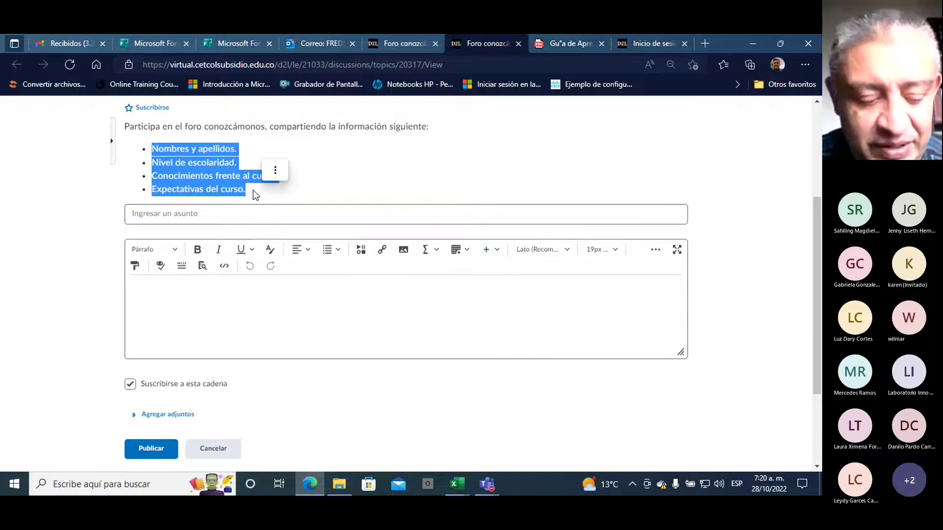
{"action": "left_click", "coordinate": [165, 301]}
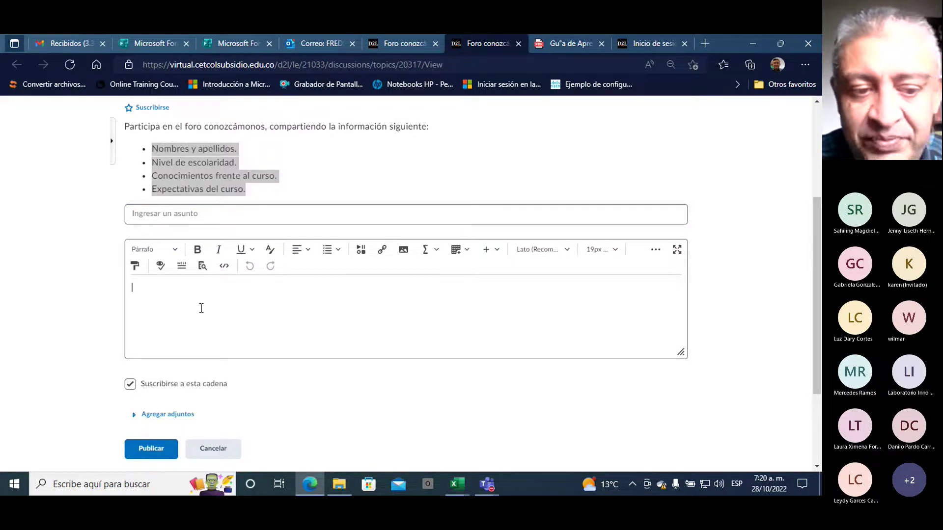
{"action": "key", "text": "ctrl+v"}
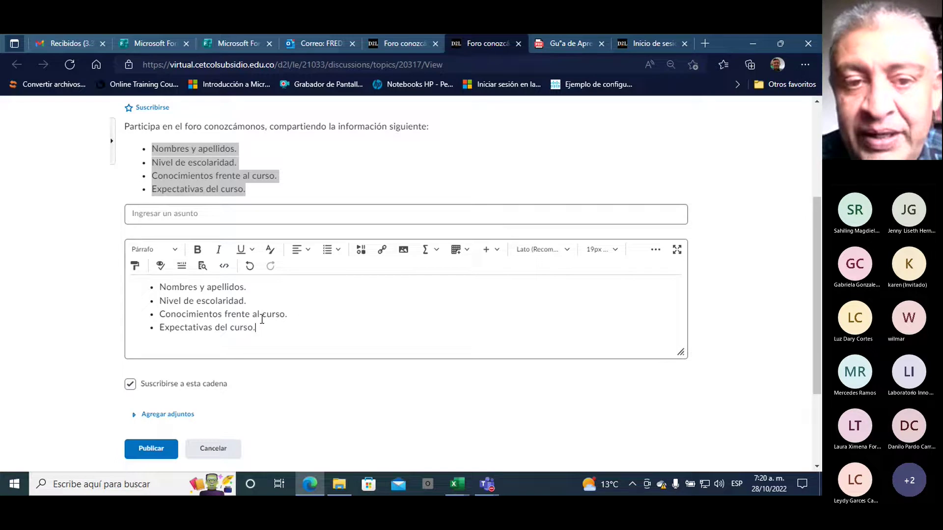
- Scroll down to annotate the reply form and empty thread list, then scroll back up
{"action": "scroll", "coordinate": [262, 319], "scroll_direction": "down", "scroll_amount": 3}
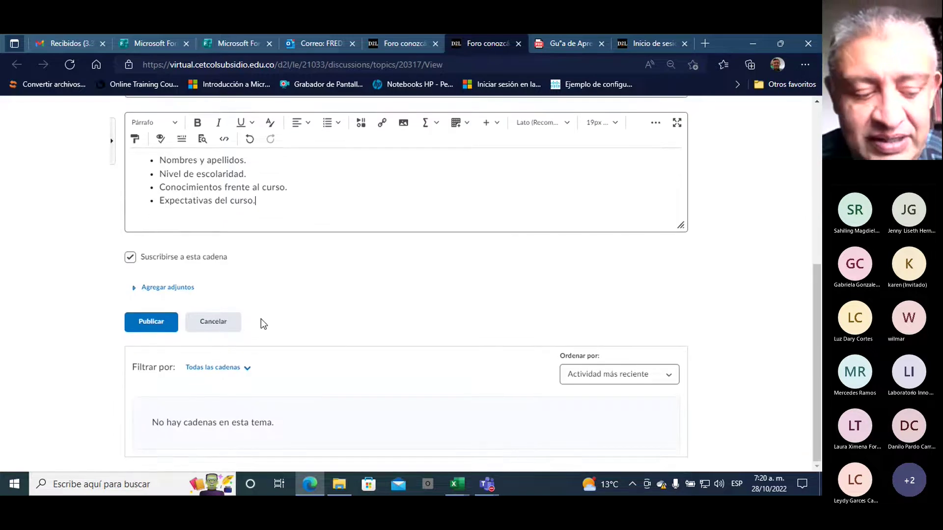
{"action": "mouse_move", "coordinate": [100, 274]}
{"action": "left_mouse_down"}
{"action": "mouse_move", "coordinate": [111, 308]}
{"action": "mouse_move", "coordinate": [167, 300]}
{"action": "mouse_move", "coordinate": [164, 339]}
{"action": "mouse_move", "coordinate": [118, 318]}
{"action": "mouse_move", "coordinate": [123, 309]}
{"action": "left_mouse_up"}
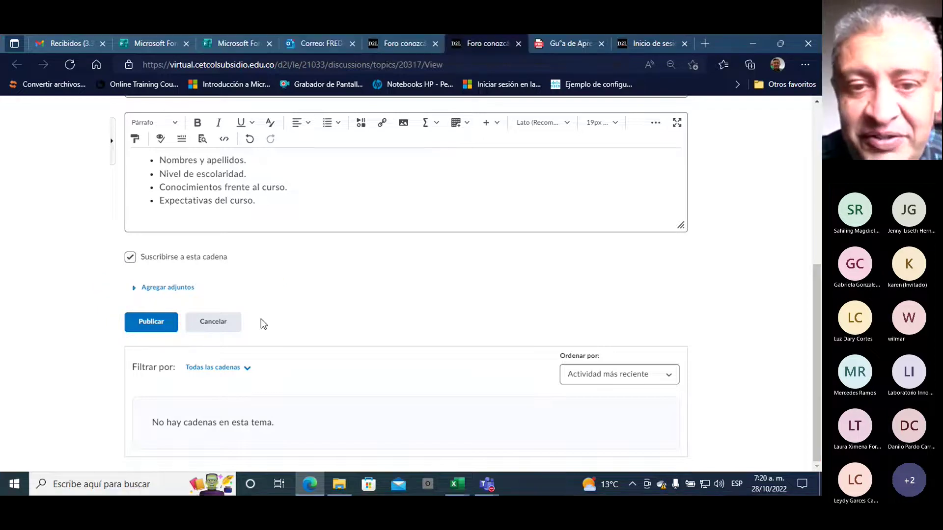
{"action": "scroll", "coordinate": [261, 319], "scroll_direction": "up", "scroll_amount": 5}
- Scroll to the top of the topic and highlight the Foro conozcámonos title
{"action": "scroll", "coordinate": [279, 326], "scroll_direction": "up", "scroll_amount": 2}
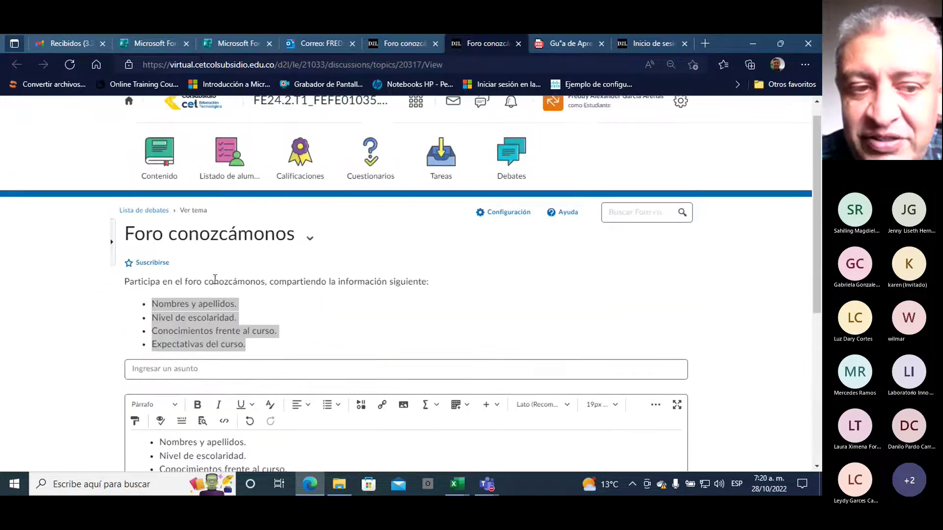
{"action": "left_click_drag", "start_coordinate": [129, 229], "coordinate": [297, 235]}
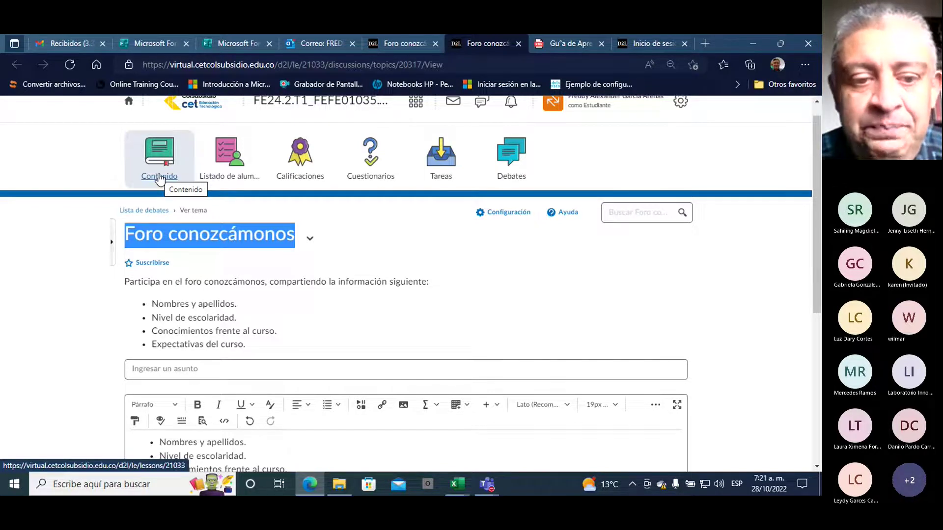
- Go to the course Contenido, confirming you want to leave the forum page
{"action": "left_click", "coordinate": [160, 178]}
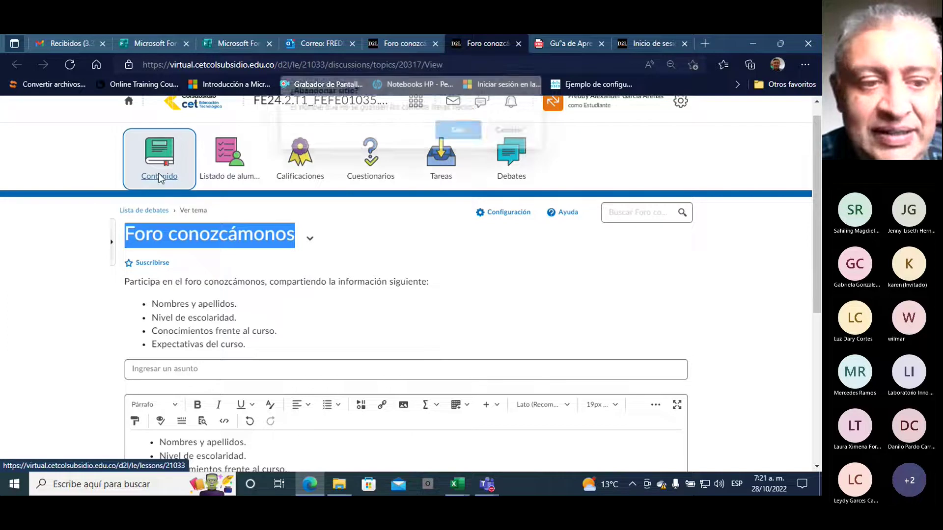
{"action": "left_click", "coordinate": [459, 130]}
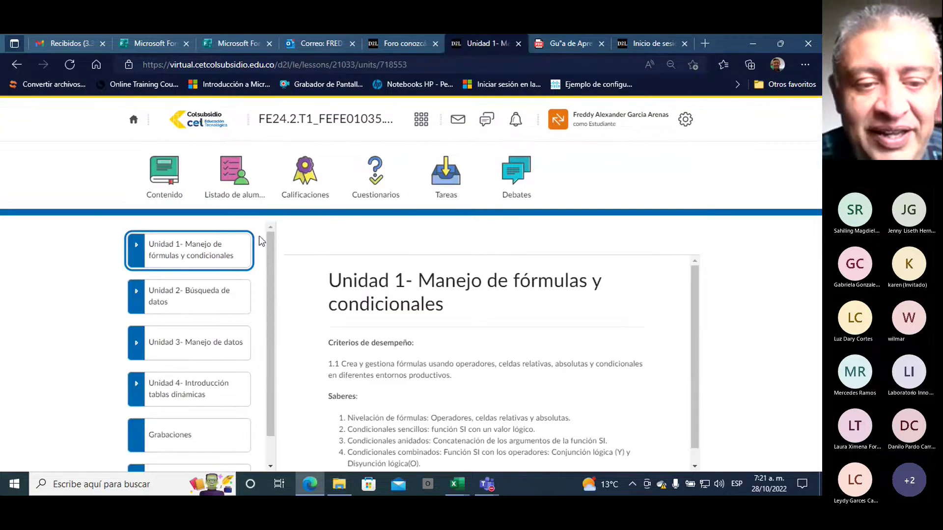
{"action": "mouse_move", "coordinate": [271, 240]}
{"action": "left_mouse_down"}
{"action": "mouse_move", "coordinate": [272, 255]}
{"action": "mouse_move", "coordinate": [276, 236]}
{"action": "left_mouse_up"}
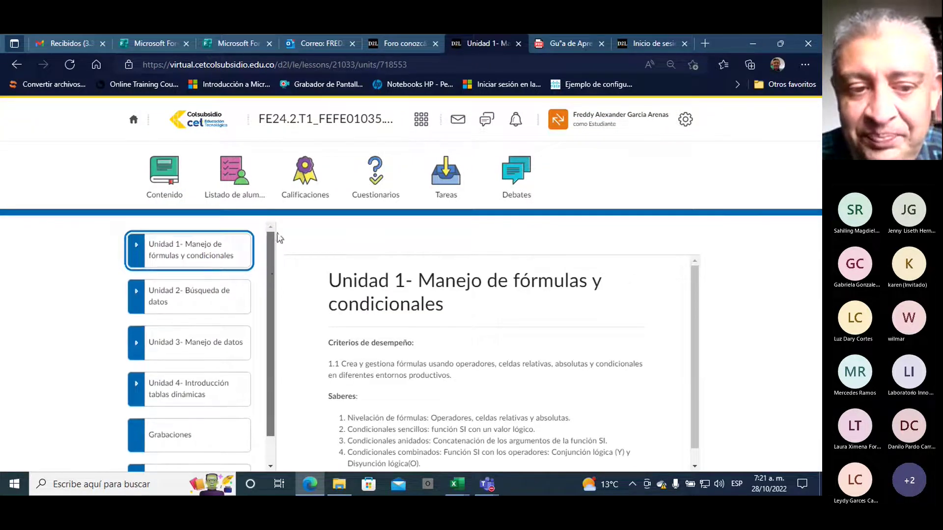
- Expand Unidad 1, open Ambientación, then open the Fundamentación lesson
{"action": "left_click", "coordinate": [167, 254]}
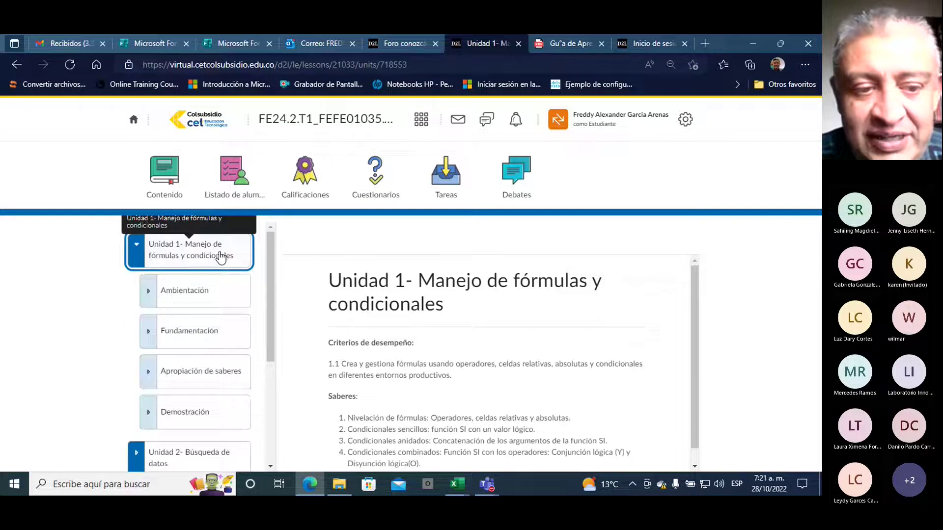
{"action": "left_click_drag", "start_coordinate": [269, 246], "coordinate": [269, 265]}
{"action": "left_click", "coordinate": [192, 252]}
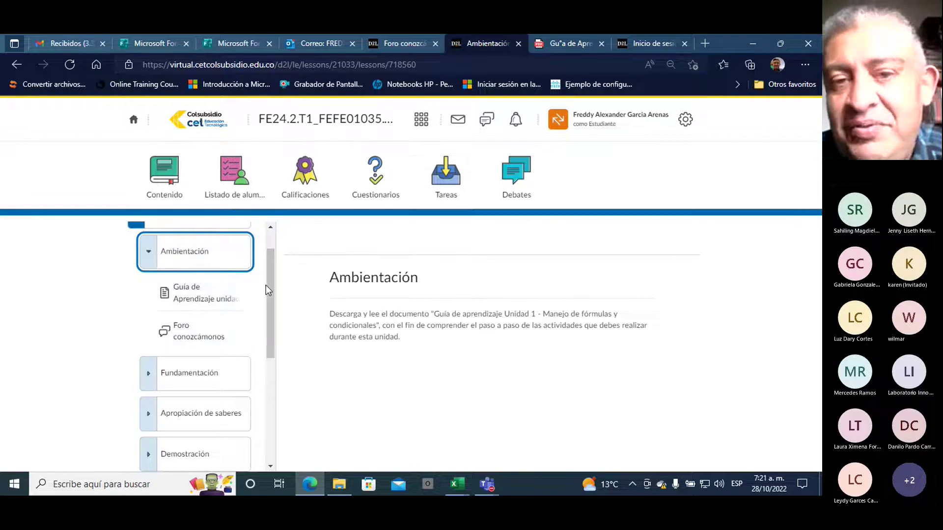
{"action": "left_click_drag", "start_coordinate": [269, 278], "coordinate": [270, 284]}
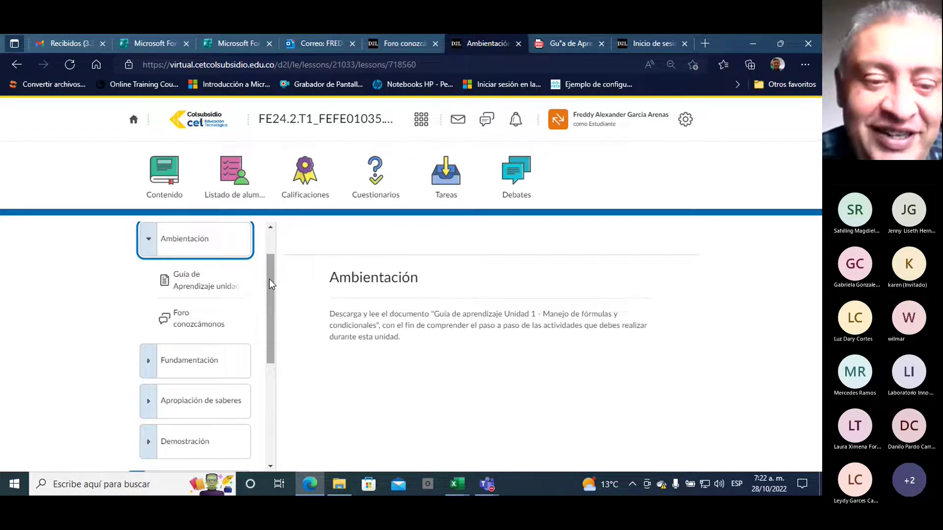
{"action": "left_click_drag", "start_coordinate": [270, 277], "coordinate": [265, 326]}
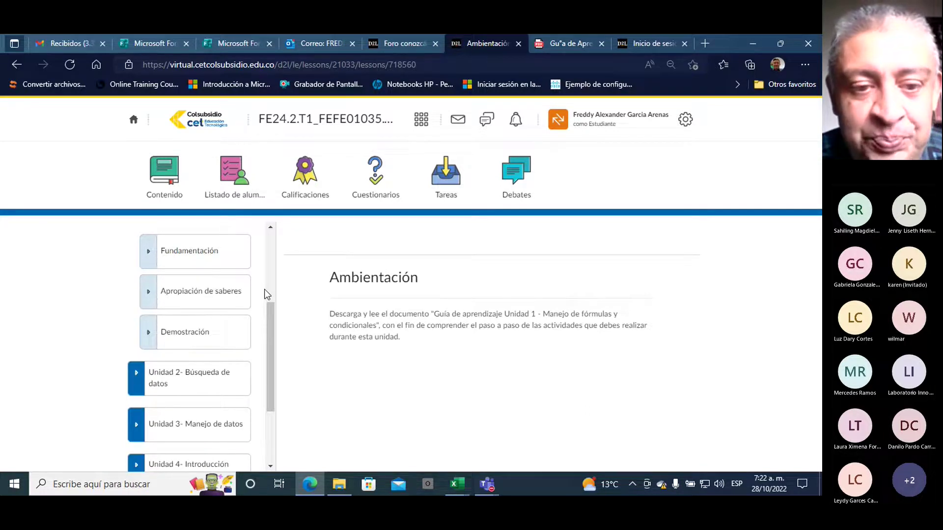
{"action": "left_click", "coordinate": [151, 252]}
{"action": "left_click_drag", "start_coordinate": [269, 284], "coordinate": [269, 288]}
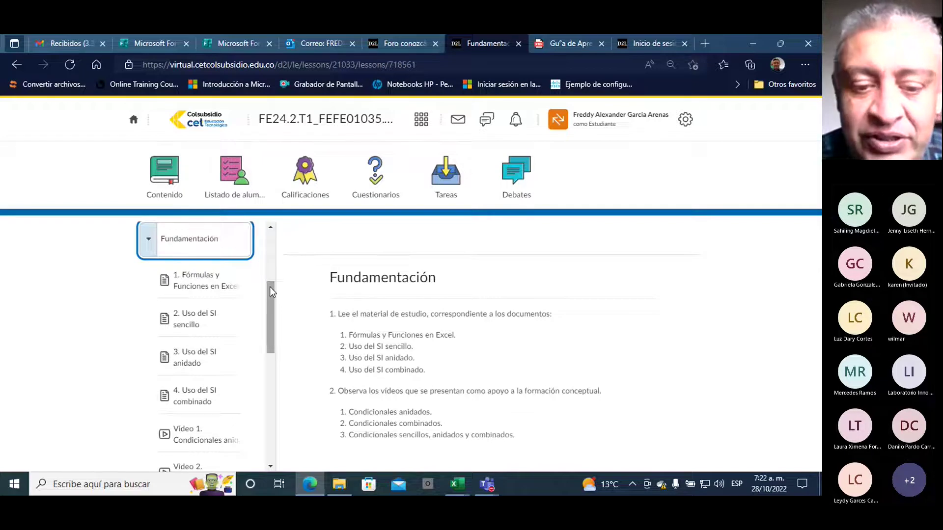
- Download the '1. Fórmulas y Funciones en Excel' PDF and open it
{"action": "left_click", "coordinate": [195, 283]}
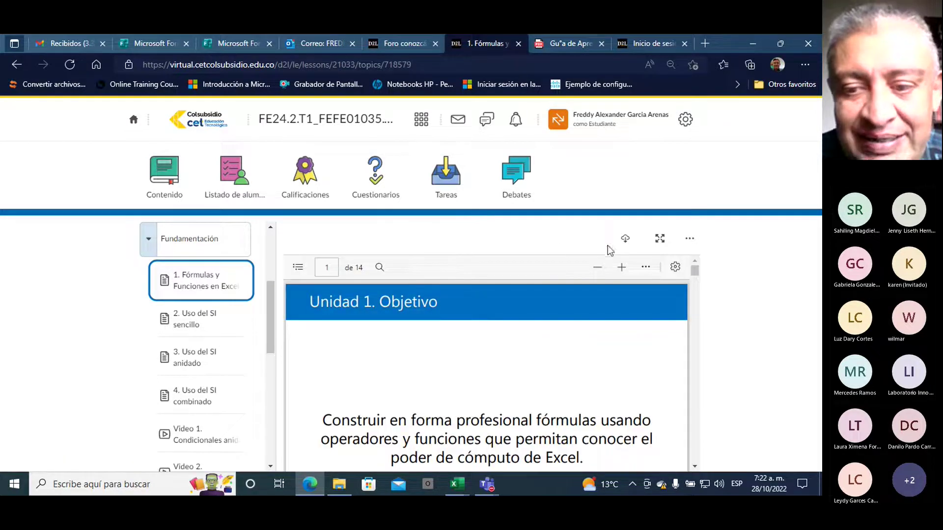
{"action": "left_click", "coordinate": [625, 242]}
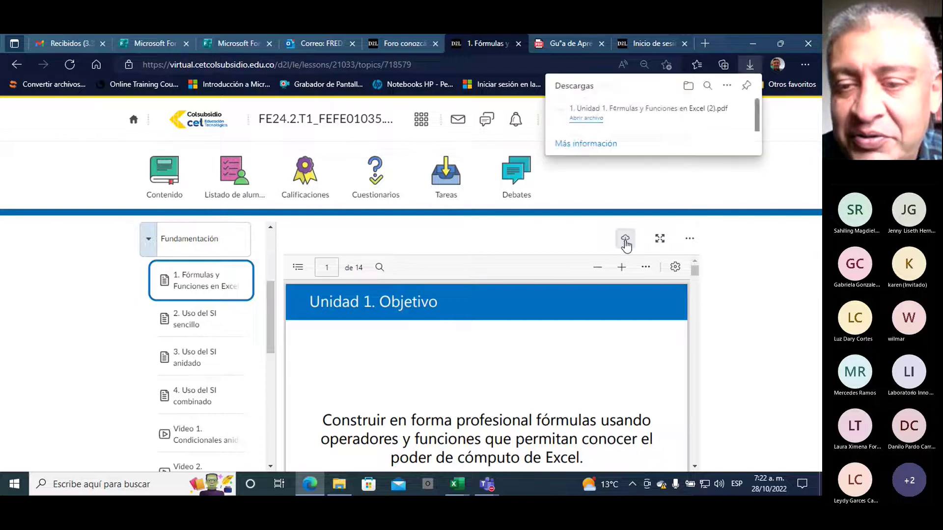
{"action": "left_click", "coordinate": [588, 119]}
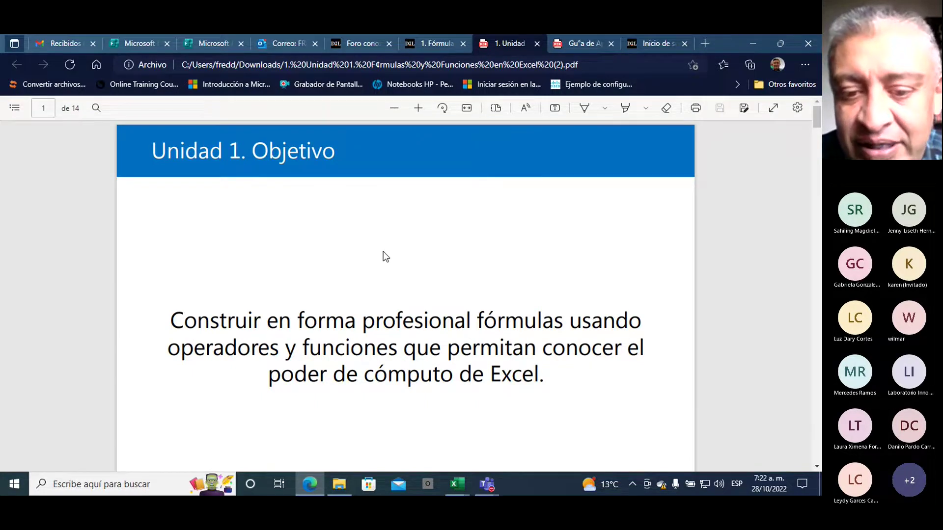
- Read down to the Fórmulas en Excel page, then return to the course topic page
{"action": "scroll", "coordinate": [383, 251], "scroll_direction": "down", "scroll_amount": 1}
{"action": "scroll", "coordinate": [383, 251], "scroll_direction": "down", "scroll_amount": 1}
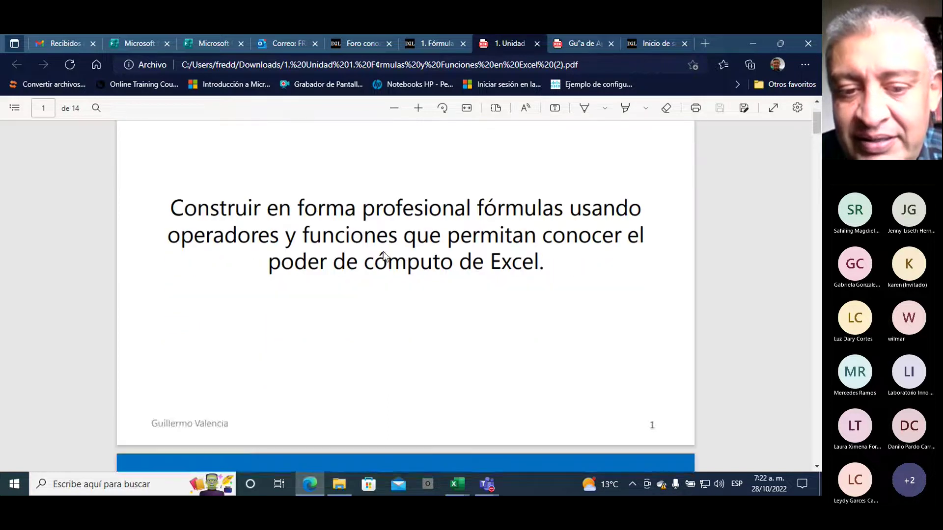
{"action": "scroll", "coordinate": [383, 251], "scroll_direction": "down", "scroll_amount": 3}
{"action": "scroll", "coordinate": [383, 252], "scroll_direction": "down", "scroll_amount": 3}
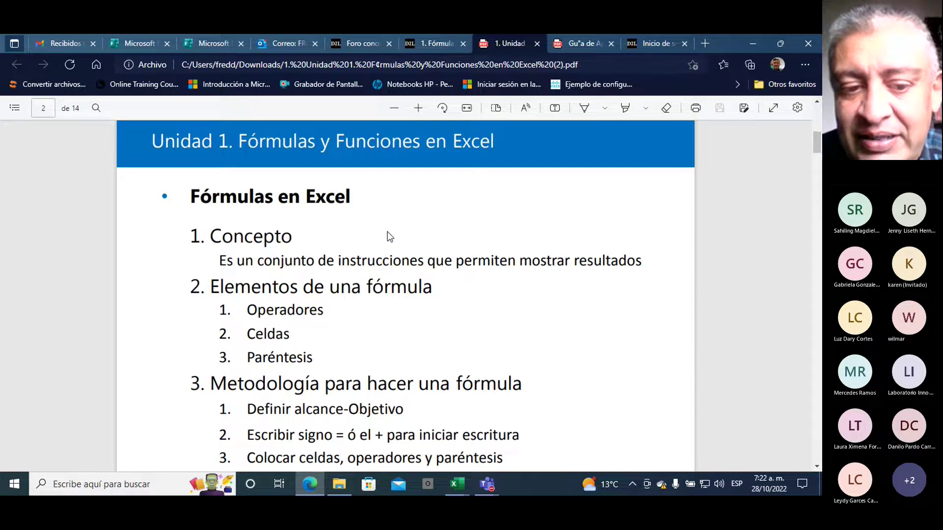
{"action": "scroll", "coordinate": [384, 253], "scroll_direction": "down", "scroll_amount": 1}
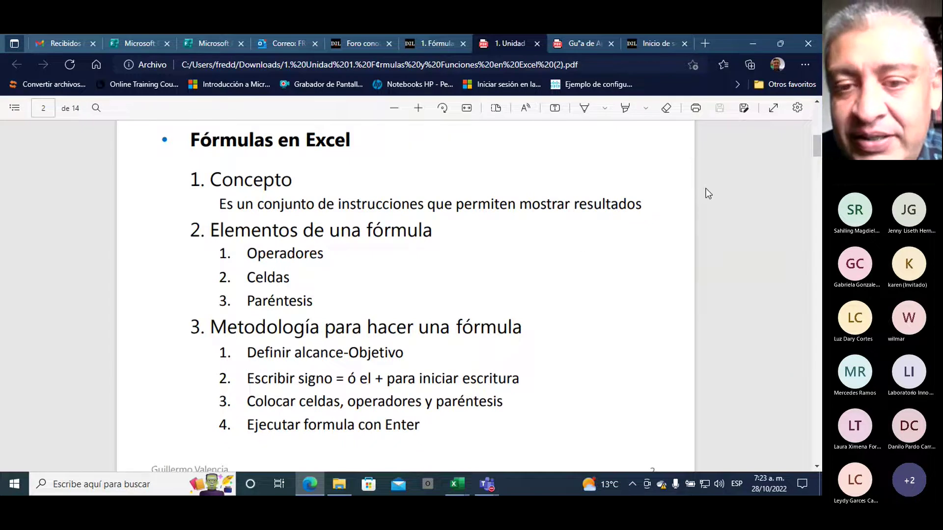
{"action": "double_click", "coordinate": [726, 42]}
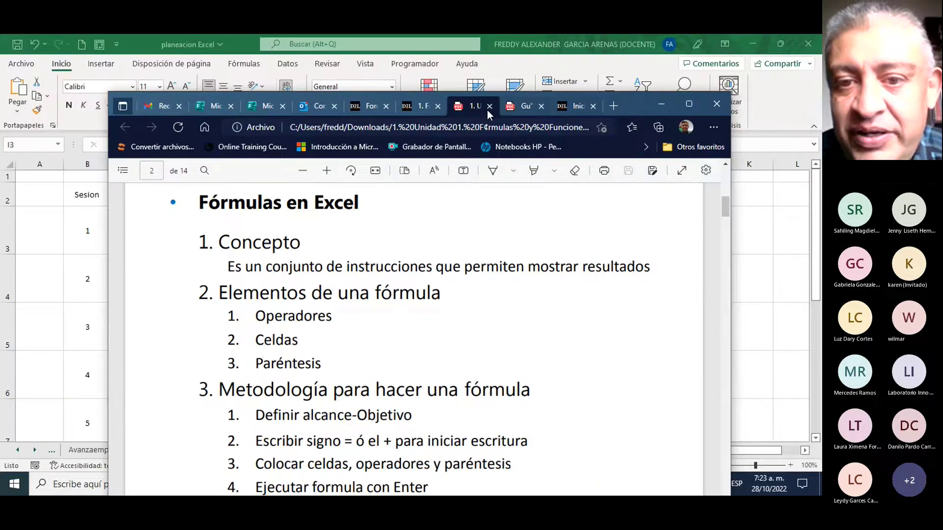
{"action": "left_click", "coordinate": [587, 111]}
- Maximize the browser and open the first support video on nested conditionals
{"action": "double_click", "coordinate": [633, 105]}
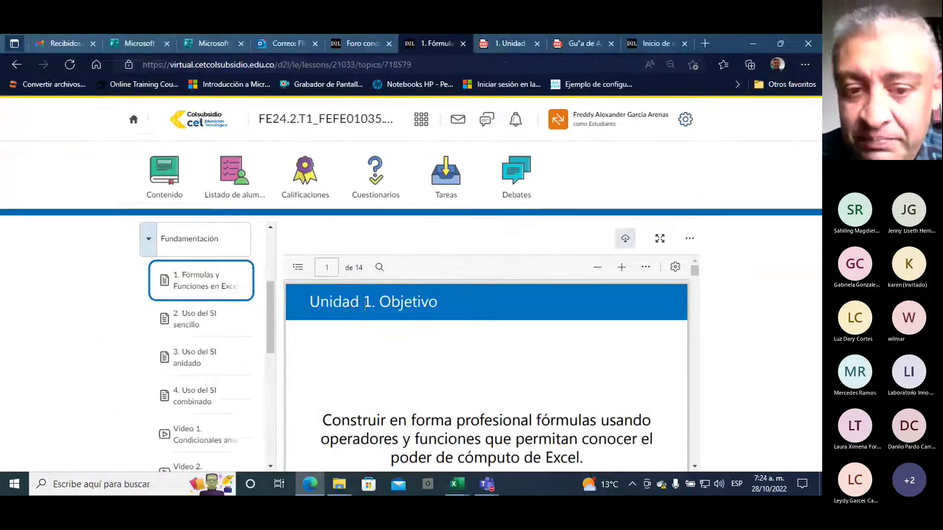
{"action": "left_click_drag", "start_coordinate": [270, 290], "coordinate": [271, 314]}
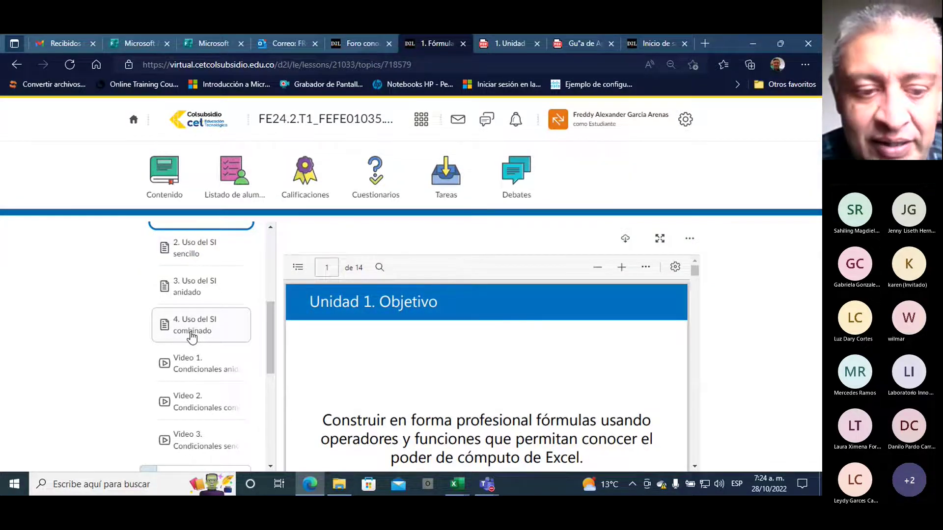
{"action": "left_click_drag", "start_coordinate": [272, 315], "coordinate": [267, 332]}
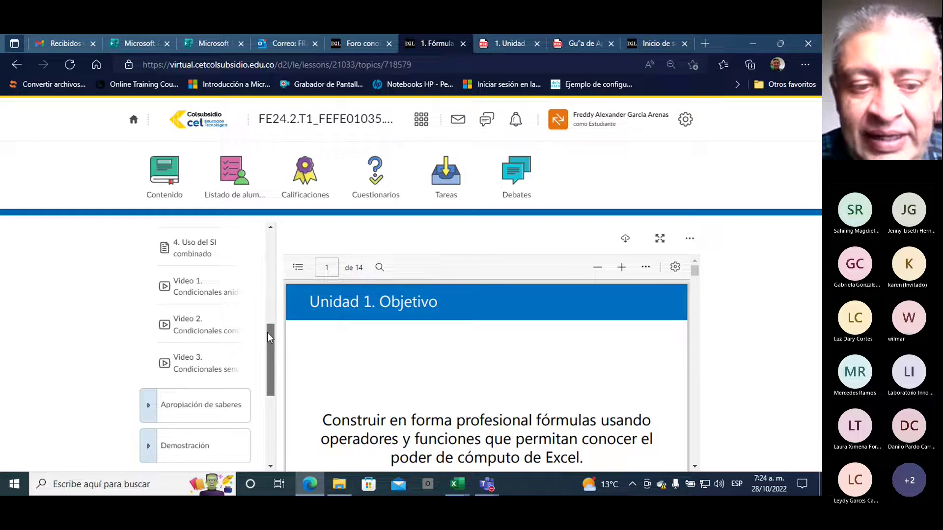
{"action": "left_click", "coordinate": [192, 282]}
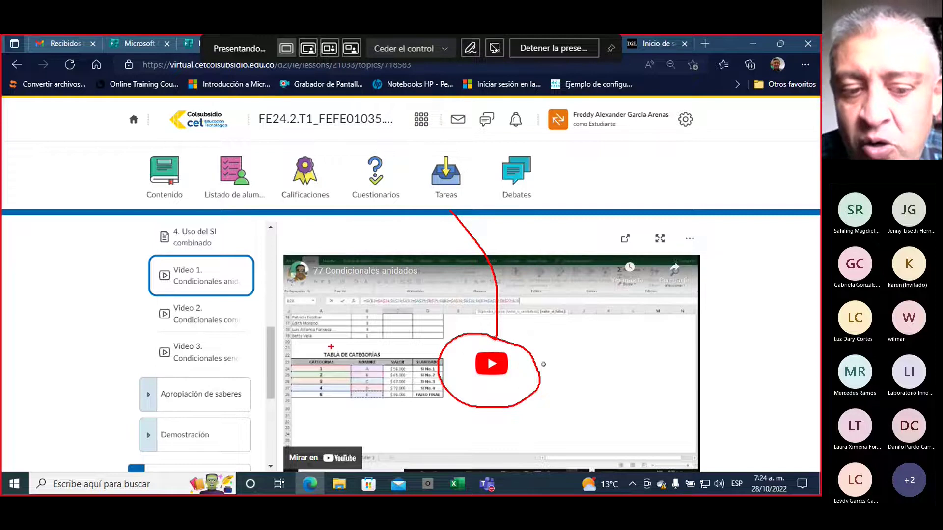
- Clear the red screen drawings and scroll the course sidebar down to Unidad 2–3
{"action": "mouse_move", "coordinate": [275, 324]}
{"action": "left_mouse_down"}
{"action": "mouse_move", "coordinate": [368, 471]}
{"action": "mouse_move", "coordinate": [284, 442]}
{"action": "left_mouse_up"}
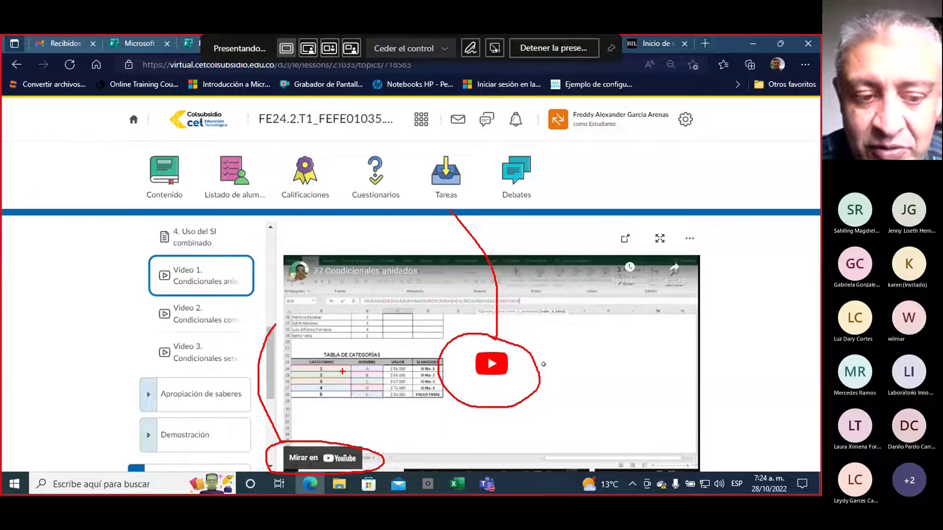
{"action": "key", "text": "Escape"}
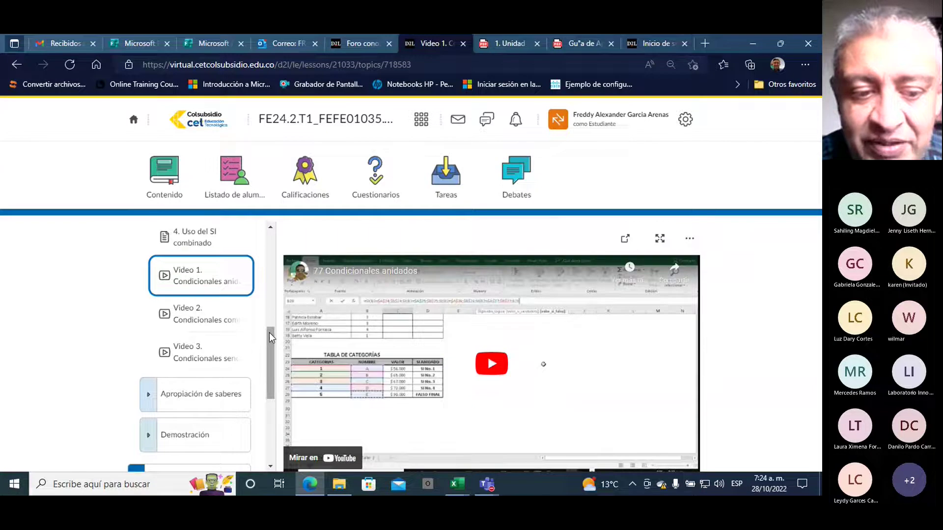
{"action": "left_click_drag", "start_coordinate": [269, 332], "coordinate": [272, 377]}
- Open Apropiación de saberes, download the Taller Unidad 1 workbook, and open it in Excel
{"action": "left_click", "coordinate": [220, 249]}
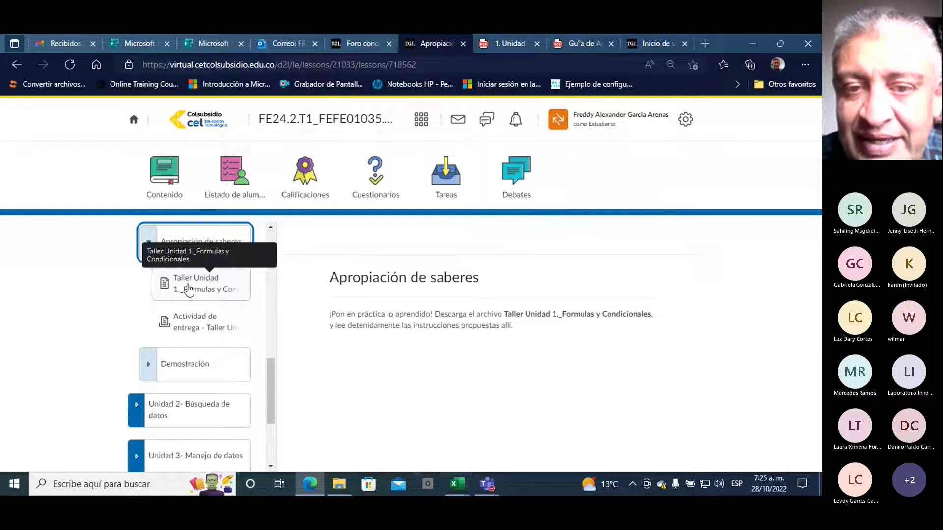
{"action": "left_click", "coordinate": [189, 289]}
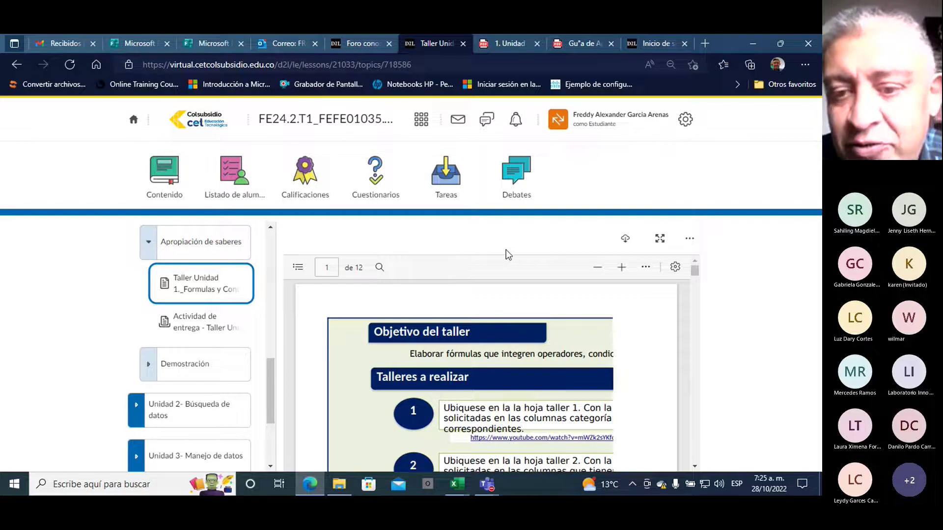
{"action": "left_click", "coordinate": [630, 245]}
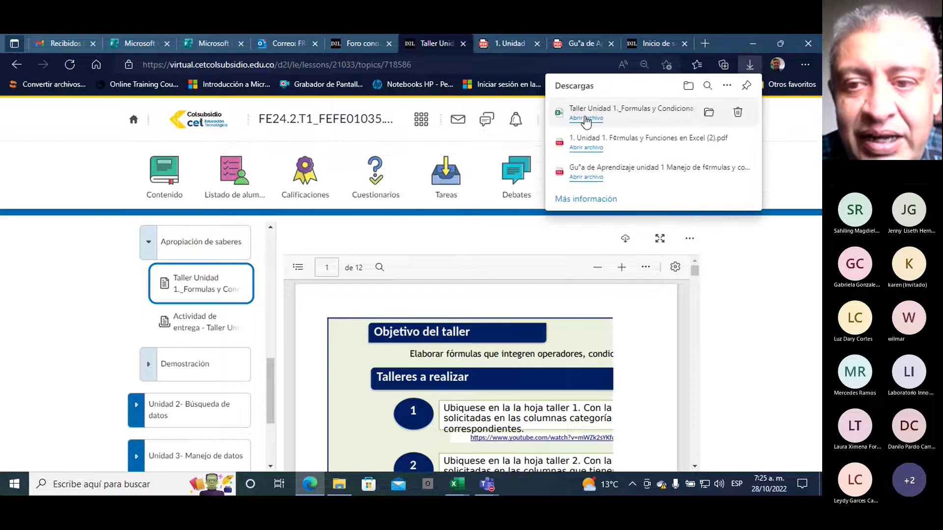
{"action": "left_click", "coordinate": [586, 119]}
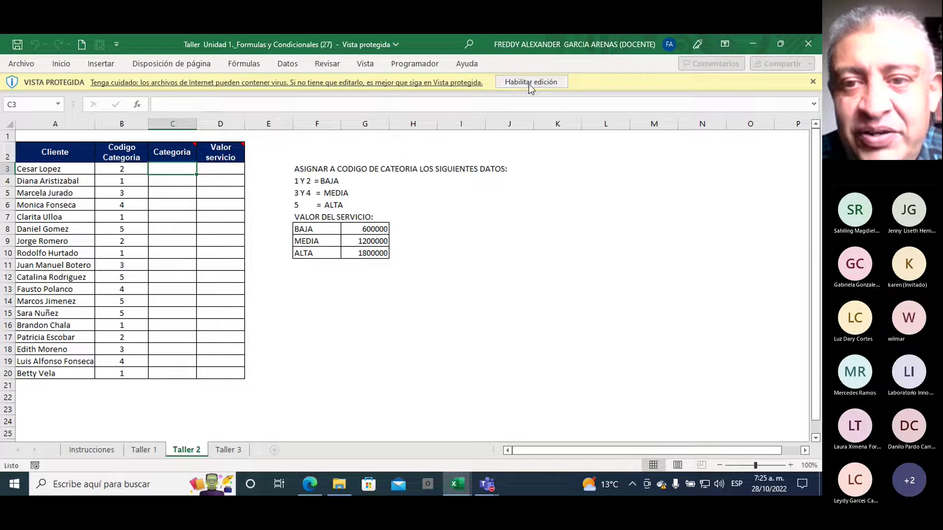
- Enable editing in Taller Unidad 1, review the Instrucciones sheet from the top, and return to Edge
{"action": "left_click", "coordinate": [530, 83]}
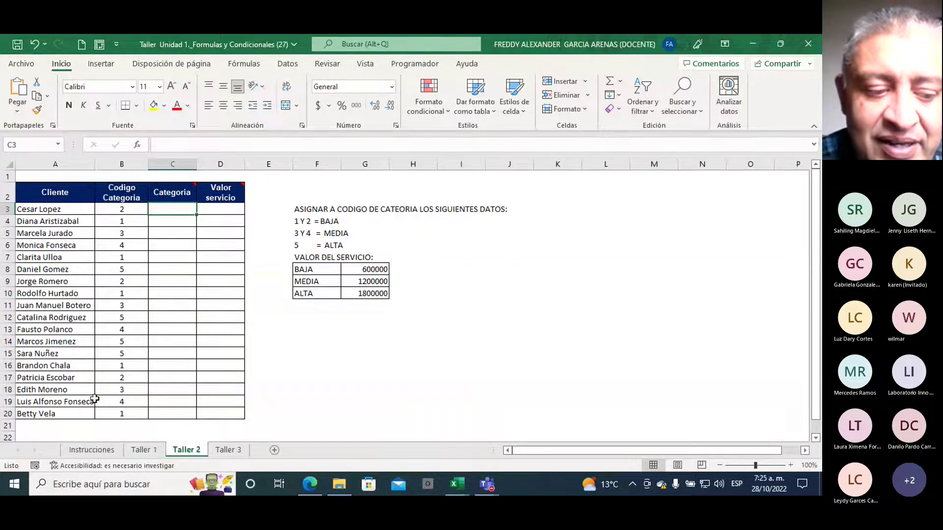
{"action": "left_click", "coordinate": [93, 451]}
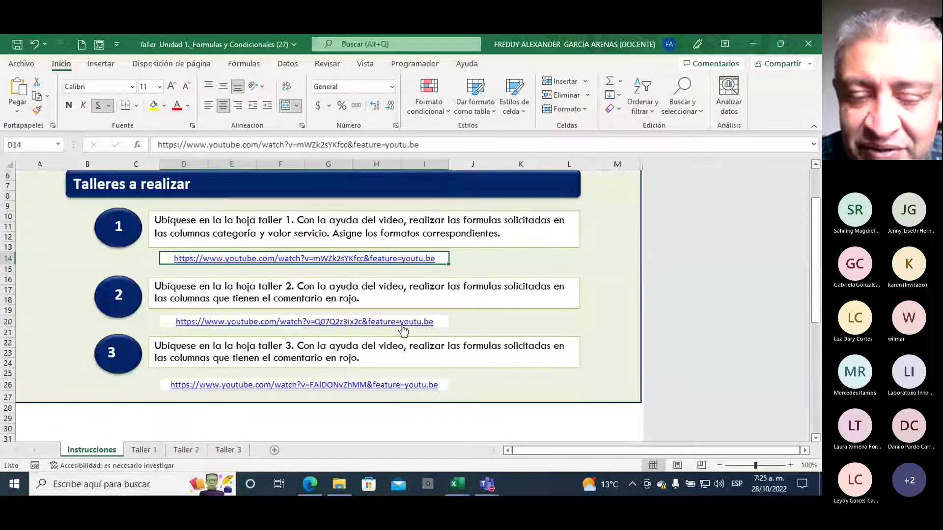
{"action": "scroll", "coordinate": [452, 310], "scroll_direction": "up", "scroll_amount": 2}
{"action": "scroll", "coordinate": [479, 287], "scroll_direction": "up", "scroll_amount": 1}
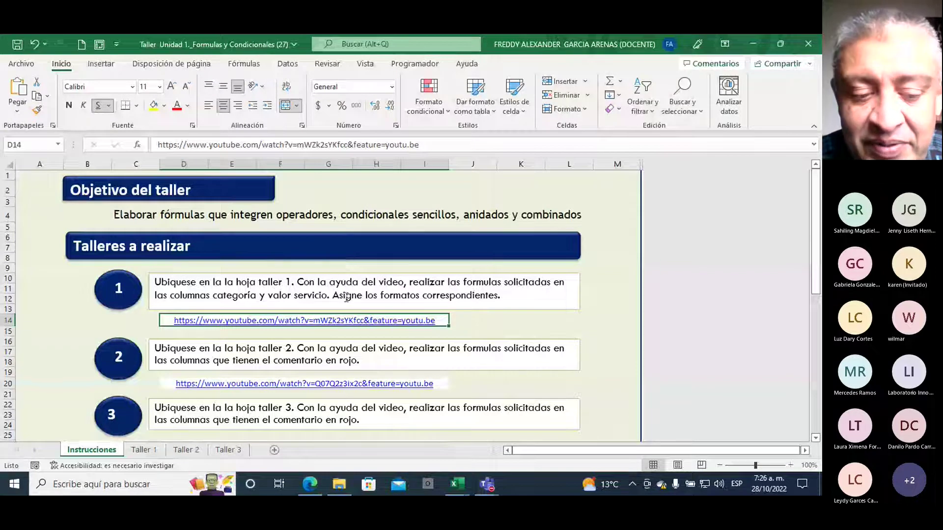
{"action": "mouse_move", "coordinate": [310, 484]}
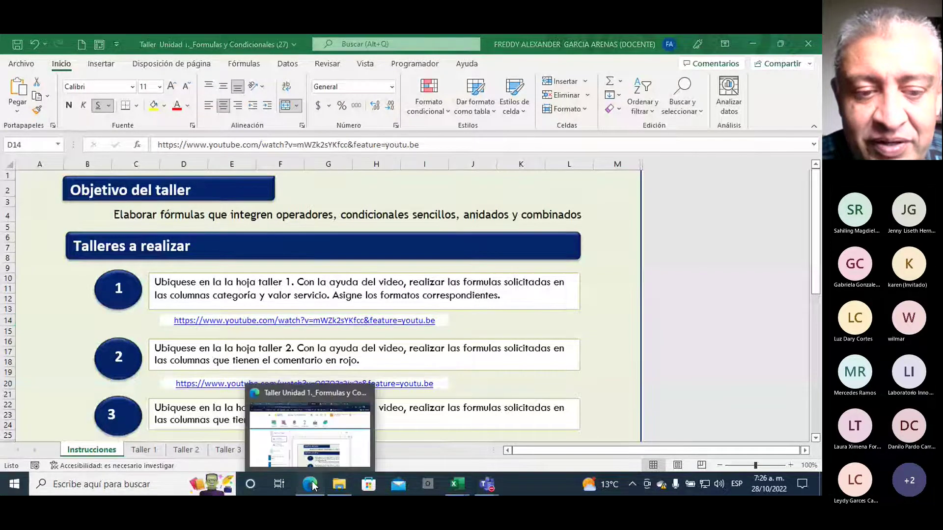
{"action": "left_click", "coordinate": [314, 477]}
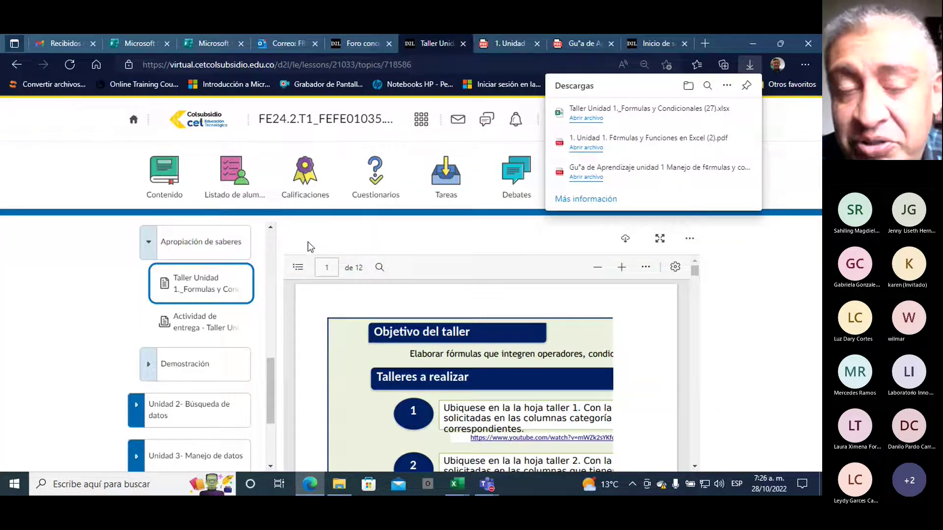
- View Actividad de entrega, then open Evaluación de cierre Unidad 1 under Demostración
{"action": "left_click", "coordinate": [199, 323]}
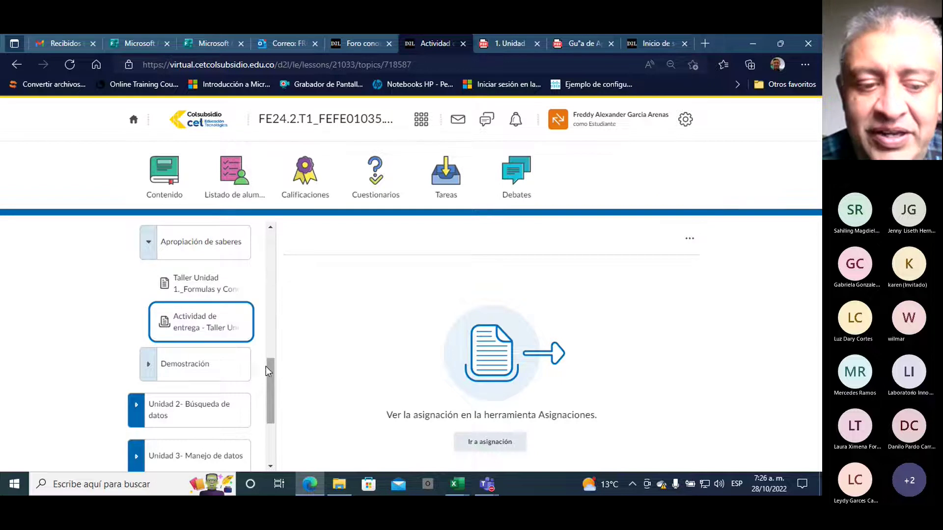
{"action": "scroll", "coordinate": [270, 367], "scroll_direction": "down", "scroll_amount": 3}
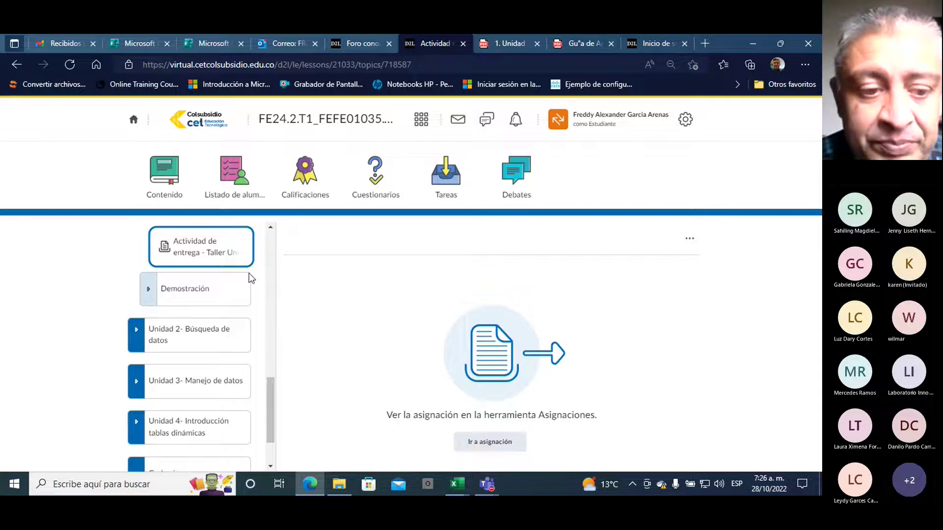
{"action": "left_click", "coordinate": [187, 294]}
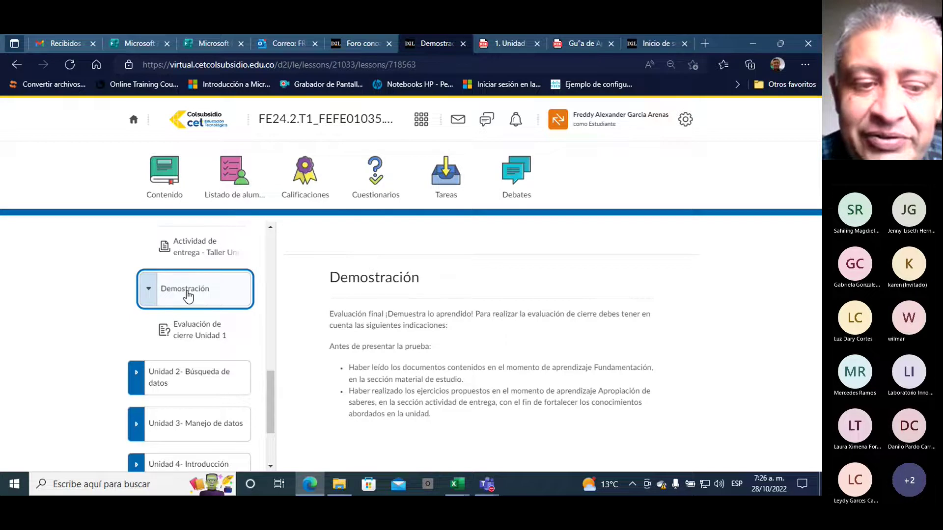
{"action": "left_click", "coordinate": [188, 329]}
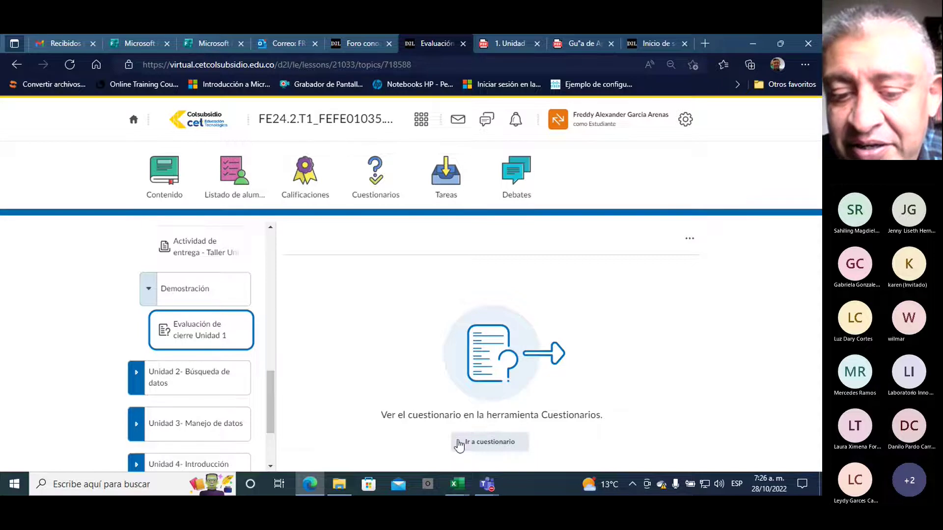
- Open the Evaluación de cierre Unidad 1 quiz summary and highlight its attempt and time details
{"action": "left_click", "coordinate": [488, 442]}
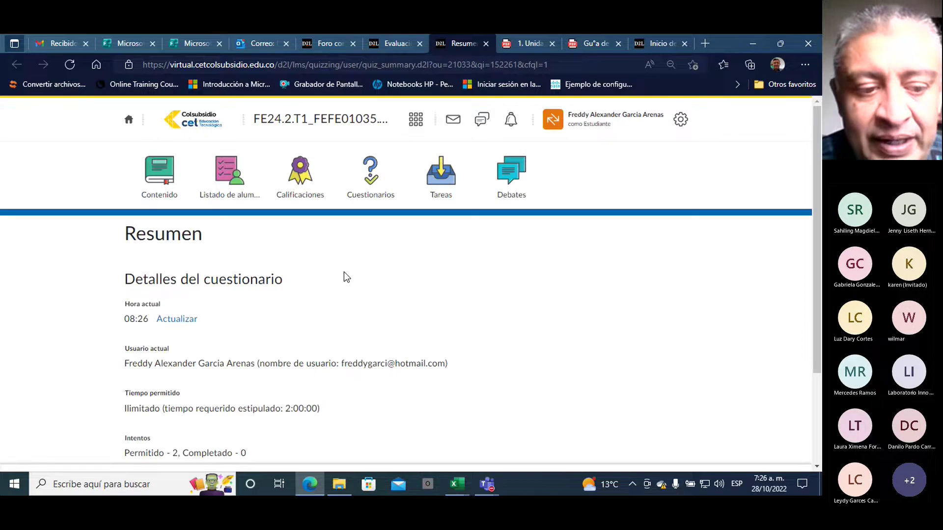
{"action": "scroll", "coordinate": [309, 278], "scroll_direction": "down", "scroll_amount": 1}
{"action": "scroll", "coordinate": [344, 287], "scroll_direction": "down", "scroll_amount": 2}
{"action": "scroll", "coordinate": [344, 287], "scroll_direction": "up", "scroll_amount": 1}
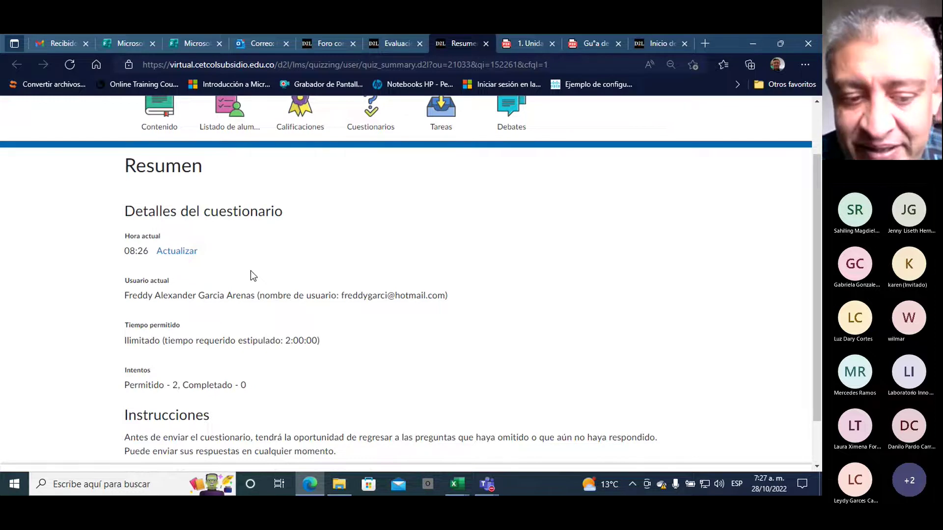
{"action": "scroll", "coordinate": [292, 316], "scroll_direction": "down", "scroll_amount": 1}
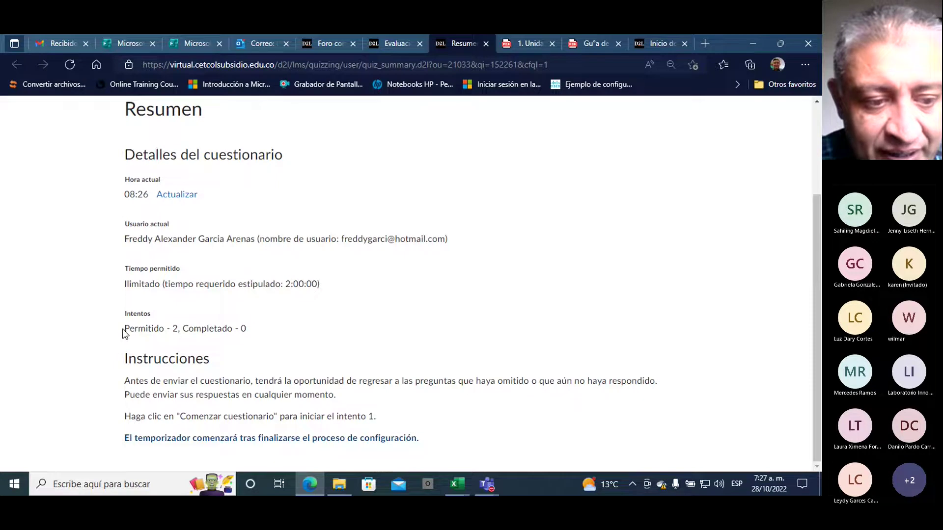
{"action": "left_click_drag", "start_coordinate": [123, 329], "coordinate": [178, 329]}
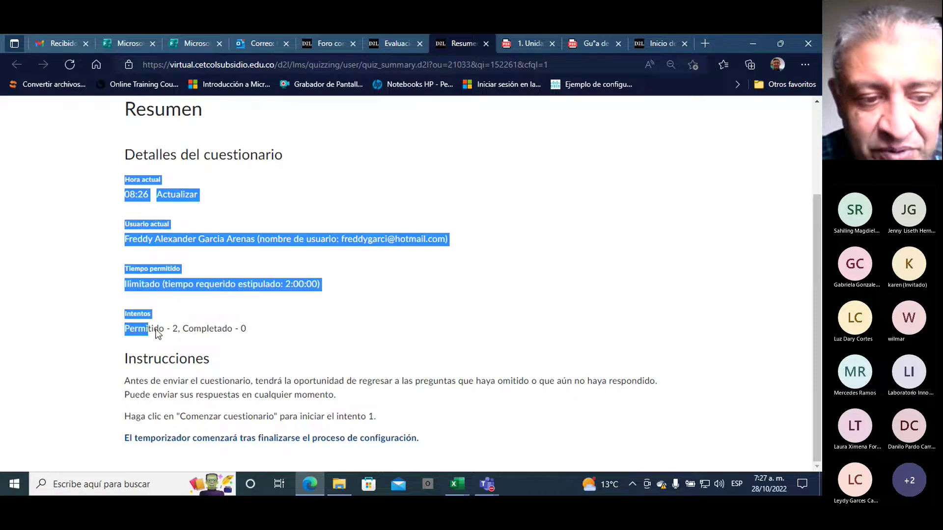
{"action": "left_click", "coordinate": [279, 329]}
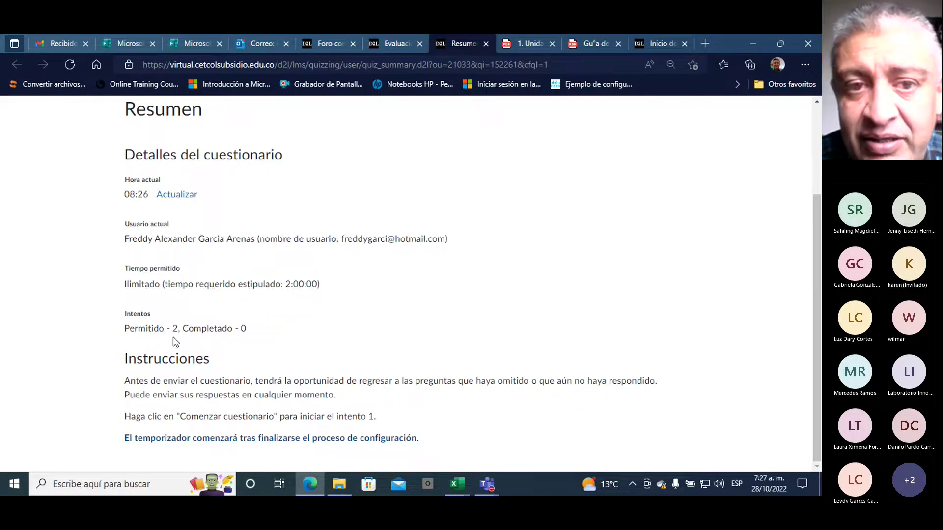
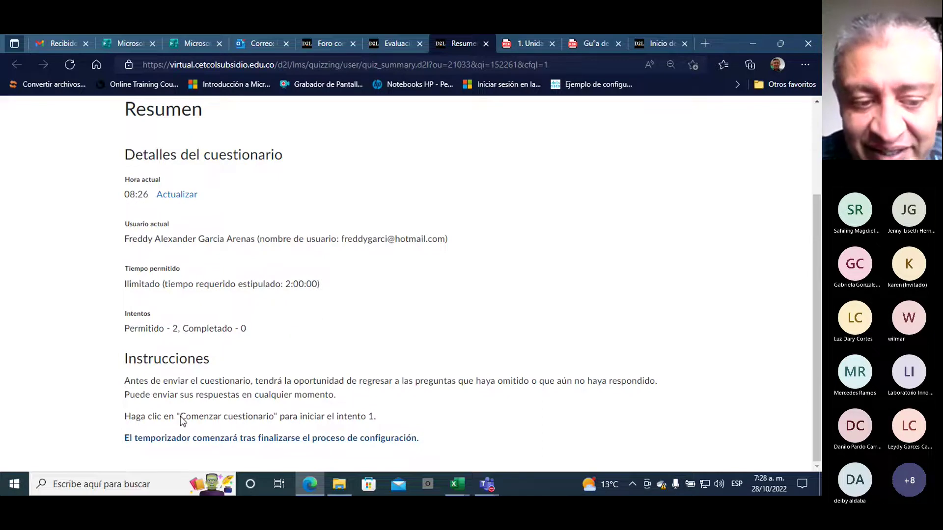
- Leave the quiz summary and open Brightspace's Contenido page for Unidad 1- Manejo de fórmulas y condicionales
{"action": "left_click_drag", "start_coordinate": [180, 418], "coordinate": [275, 415]}
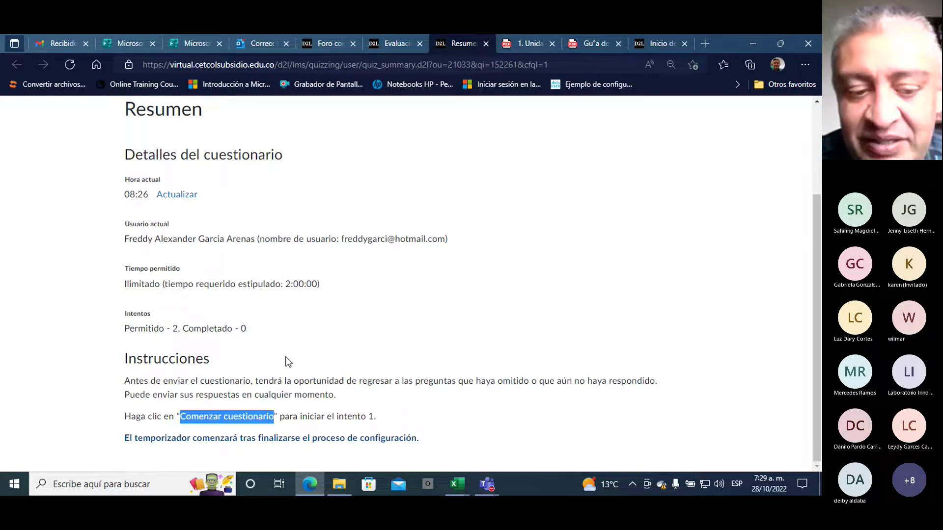
{"action": "scroll", "coordinate": [275, 338], "scroll_direction": "up", "scroll_amount": 3}
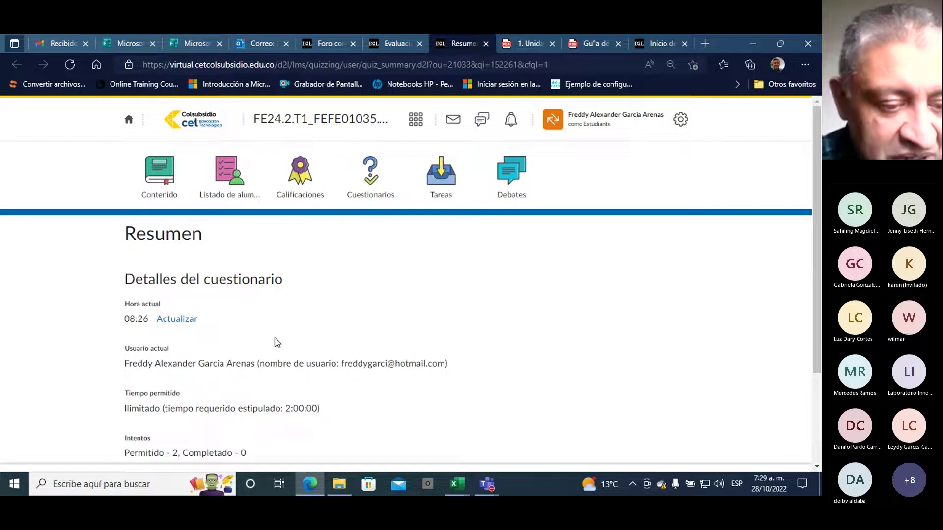
{"action": "scroll", "coordinate": [270, 364], "scroll_direction": "down", "scroll_amount": 1}
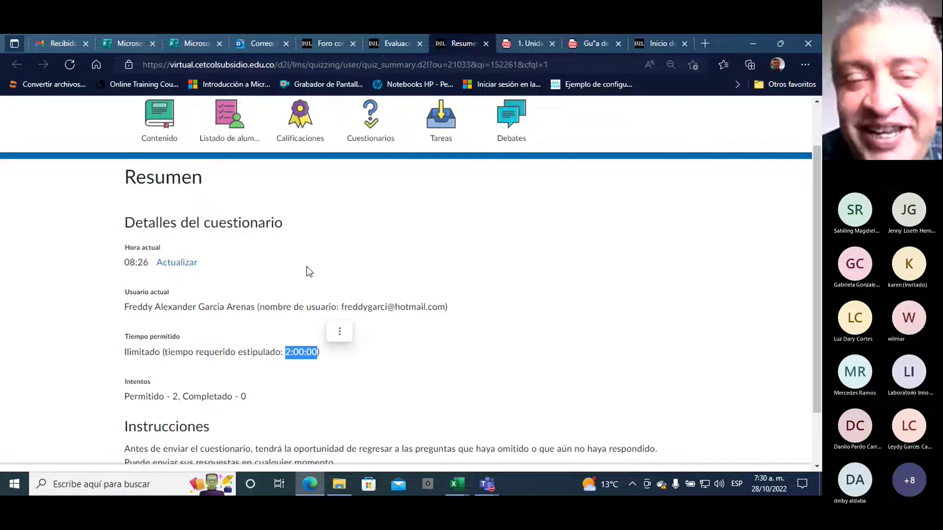
{"action": "left_click", "coordinate": [159, 140]}
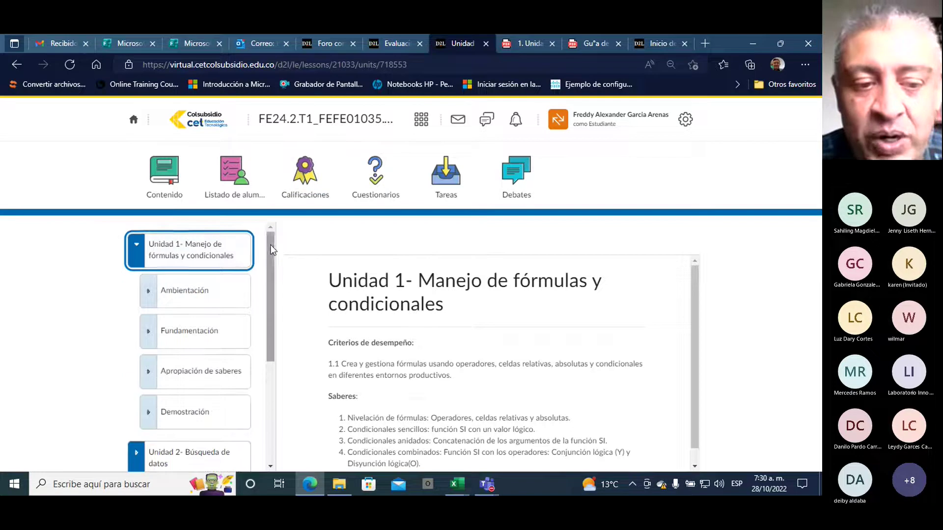
{"action": "scroll", "coordinate": [271, 250], "scroll_direction": "down", "scroll_amount": 1}
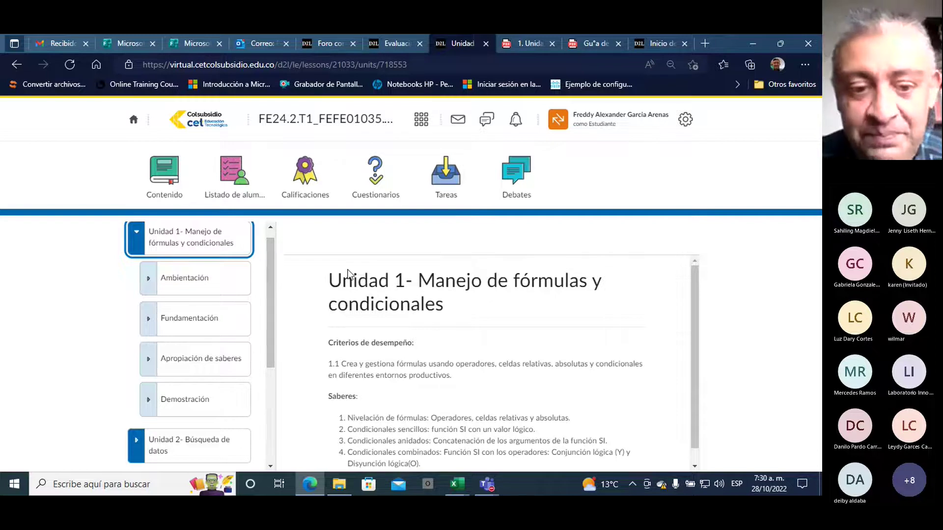
{"action": "left_click_drag", "start_coordinate": [272, 292], "coordinate": [269, 265]}
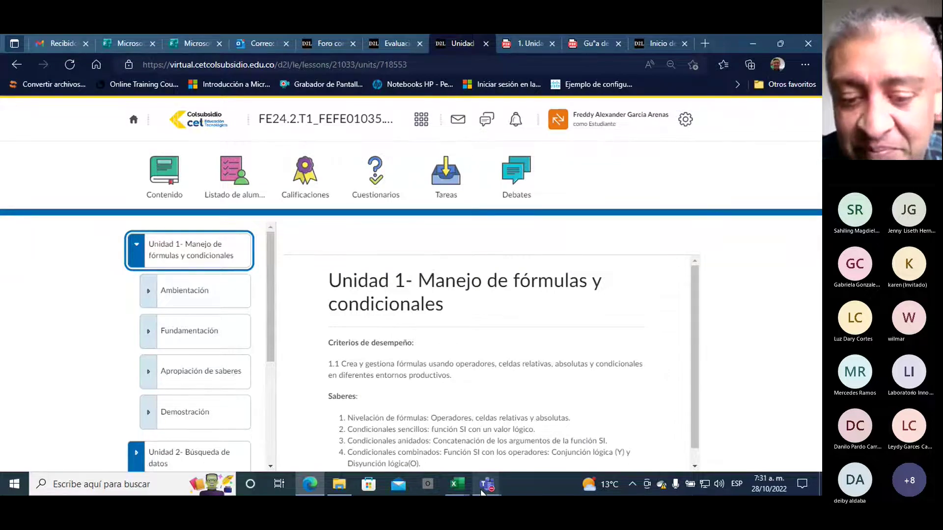
{"action": "mouse_move", "coordinate": [486, 484]}
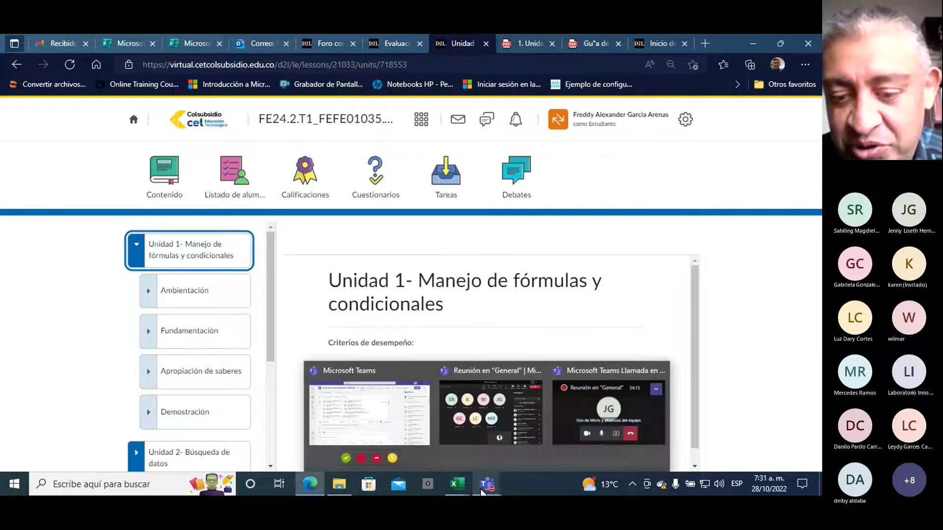
{"action": "mouse_move", "coordinate": [490, 412]}
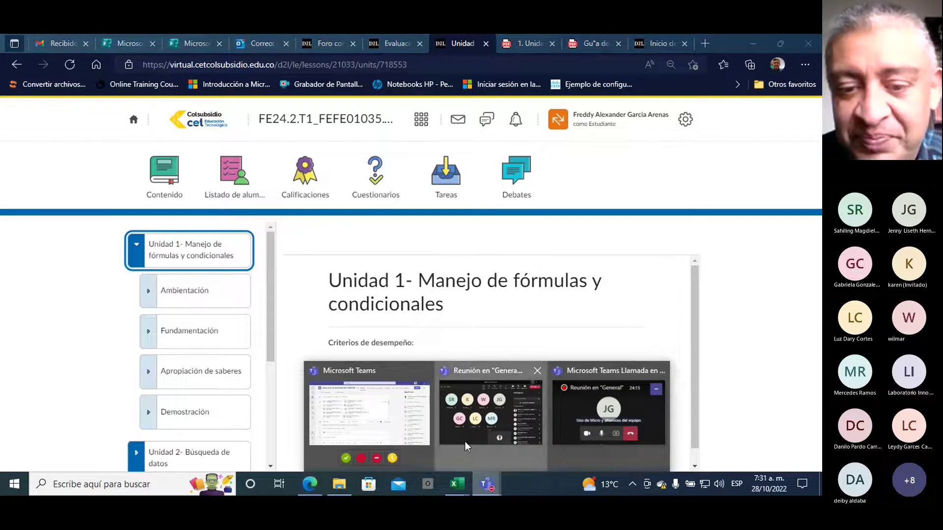
- Bring the Teams General meeting forward and turn its camera off
{"action": "left_click", "coordinate": [464, 441]}
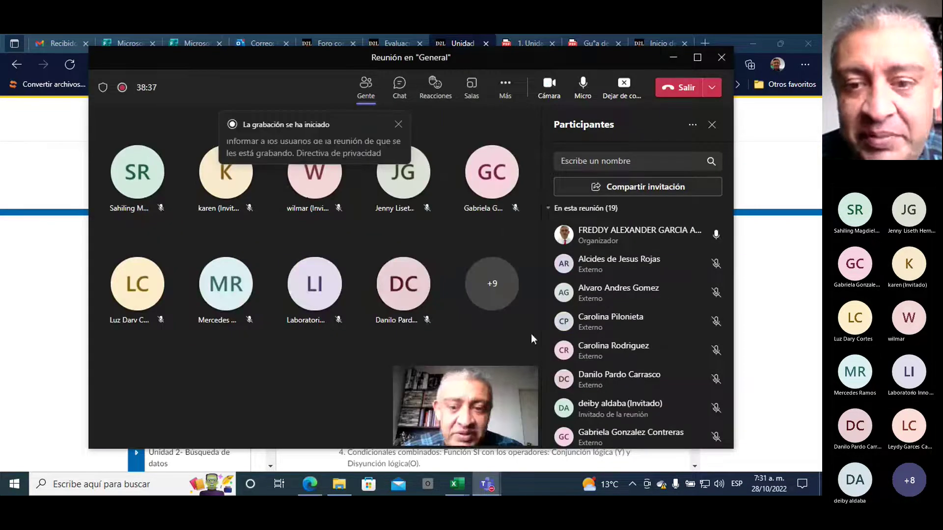
{"action": "left_click", "coordinate": [549, 87]}
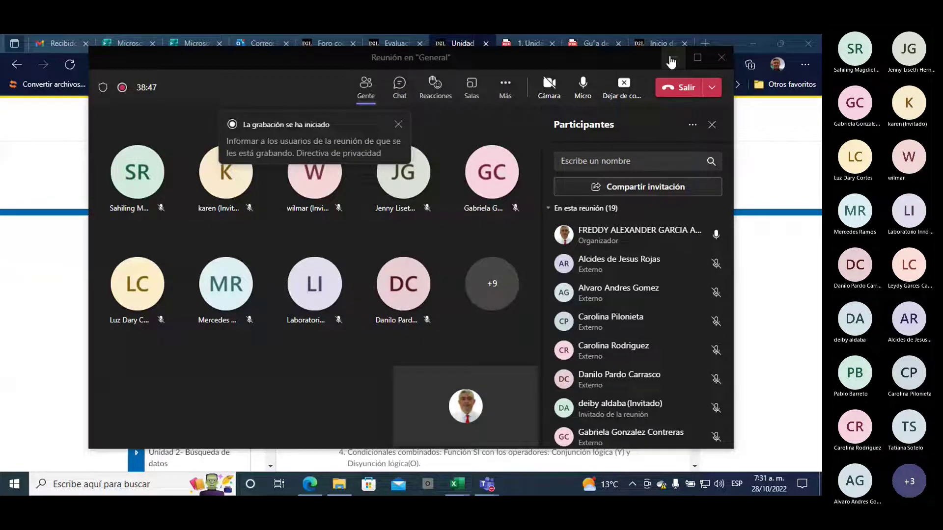
{"action": "scroll", "coordinate": [647, 302], "scroll_direction": "down", "scroll_amount": 5}
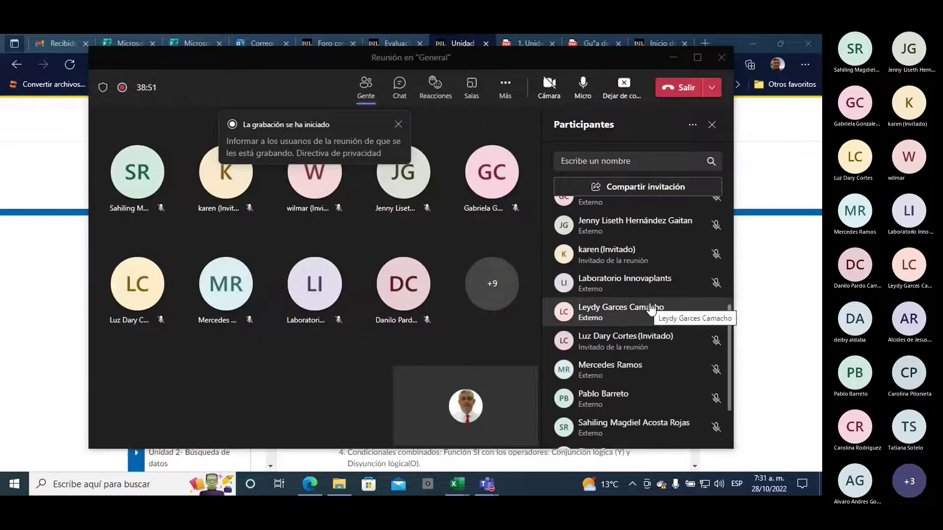
- Minimize the meeting window to return to the Brightspace course page
{"action": "left_click", "coordinate": [673, 62]}
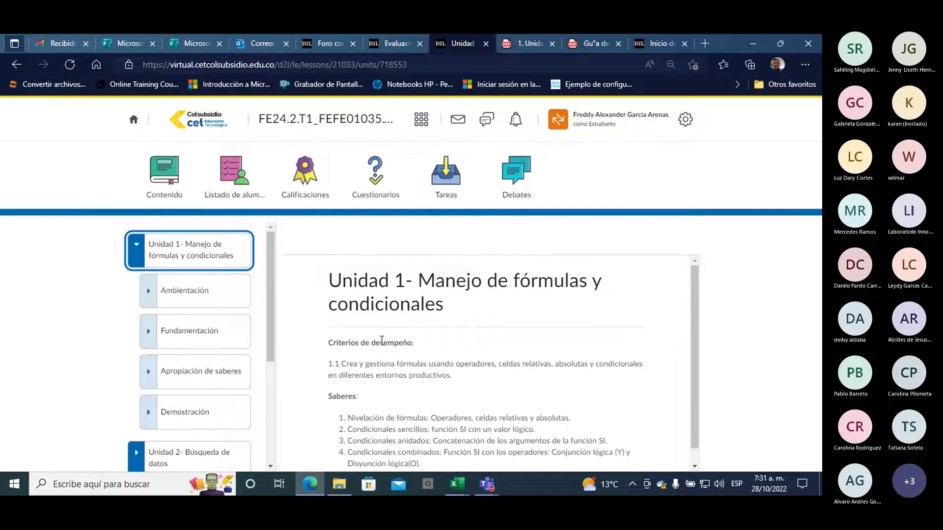
{"action": "scroll", "coordinate": [382, 339], "scroll_direction": "down", "scroll_amount": 1}
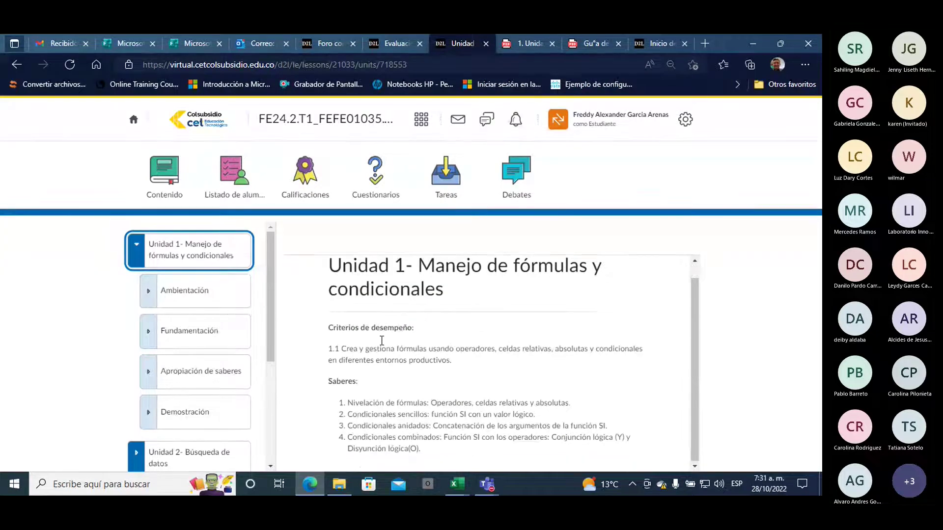
{"action": "left_click", "coordinate": [457, 486]}
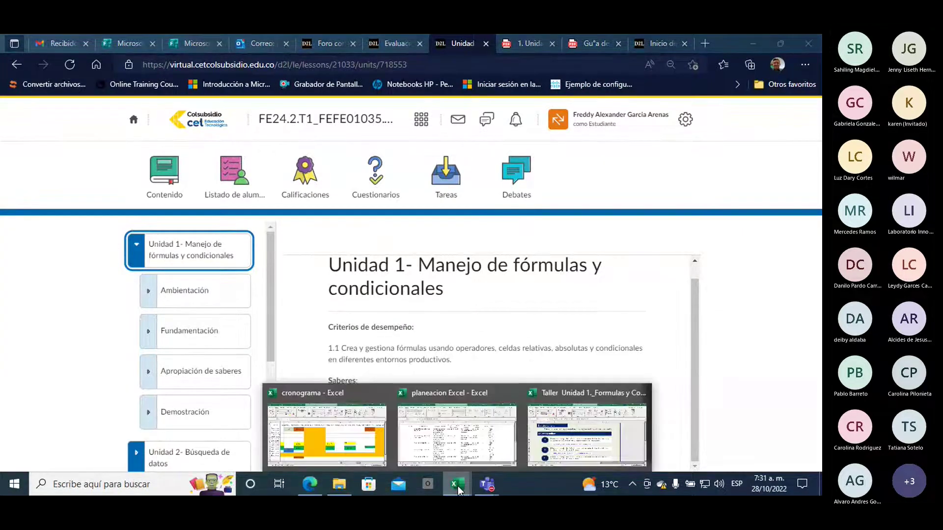
- Open the Taller Unidad 1._Formulas y Condicionales workbook and circle its first YouTube link
{"action": "left_click", "coordinate": [578, 453]}
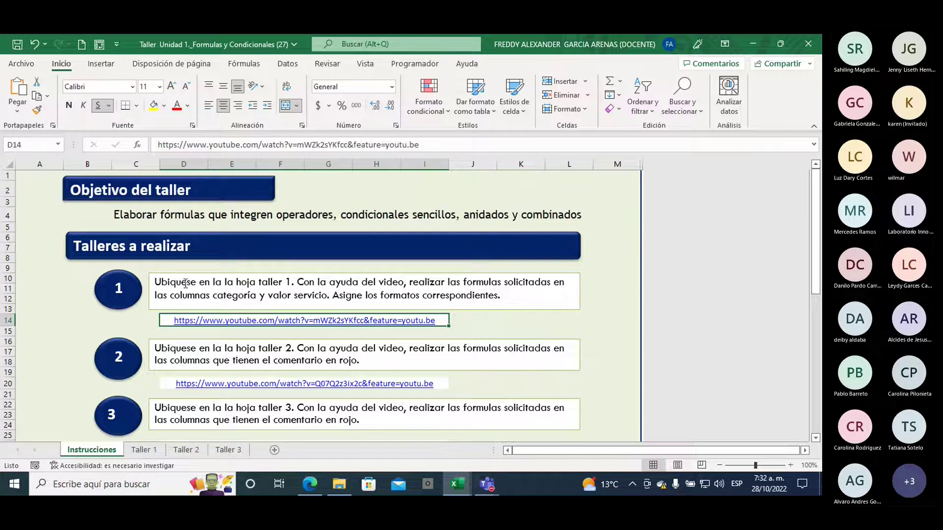
{"action": "scroll", "coordinate": [271, 266], "scroll_direction": "down", "scroll_amount": 1}
{"action": "scroll", "coordinate": [271, 267], "scroll_direction": "down", "scroll_amount": 2}
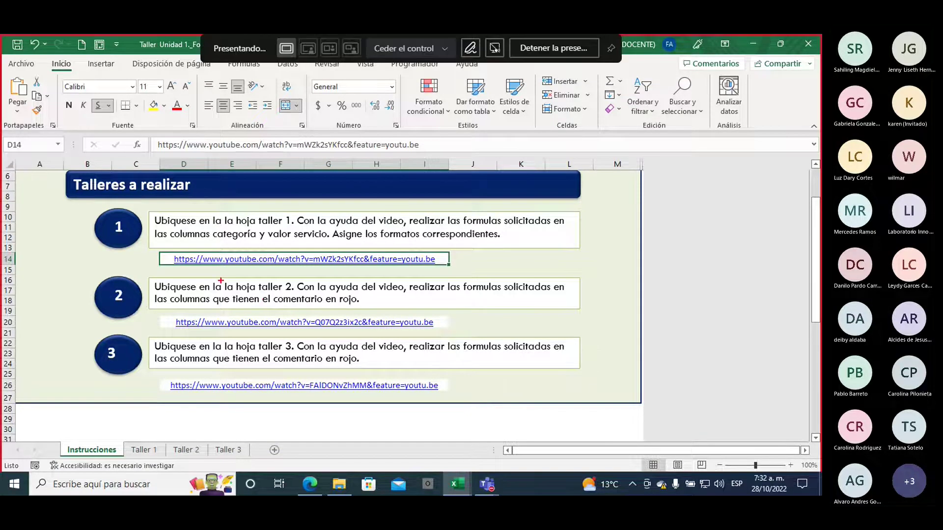
{"action": "mouse_move", "coordinate": [174, 272]}
{"action": "left_mouse_down"}
{"action": "mouse_move", "coordinate": [374, 276]}
{"action": "mouse_move", "coordinate": [476, 253]}
{"action": "mouse_move", "coordinate": [279, 232]}
{"action": "mouse_move", "coordinate": [140, 270]}
{"action": "mouse_move", "coordinate": [191, 270]}
{"action": "left_mouse_up"}
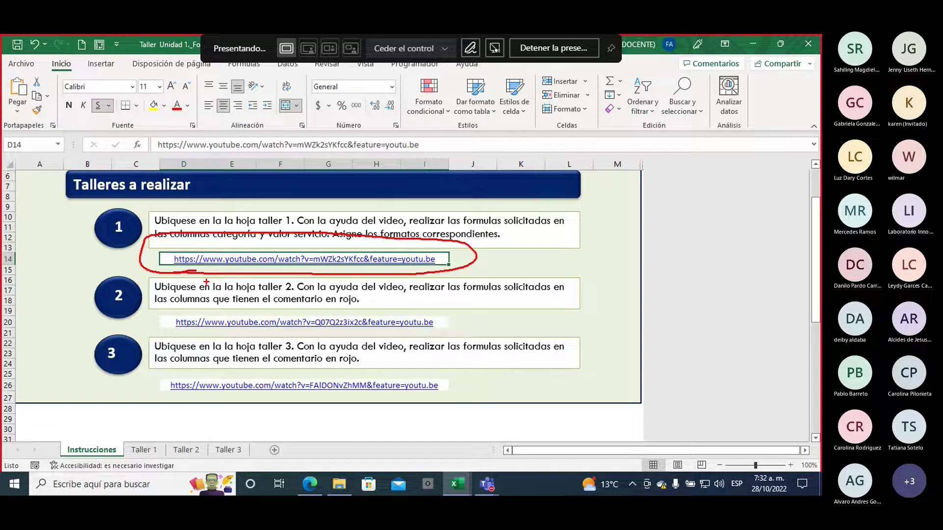
{"action": "key", "text": "Escape"}
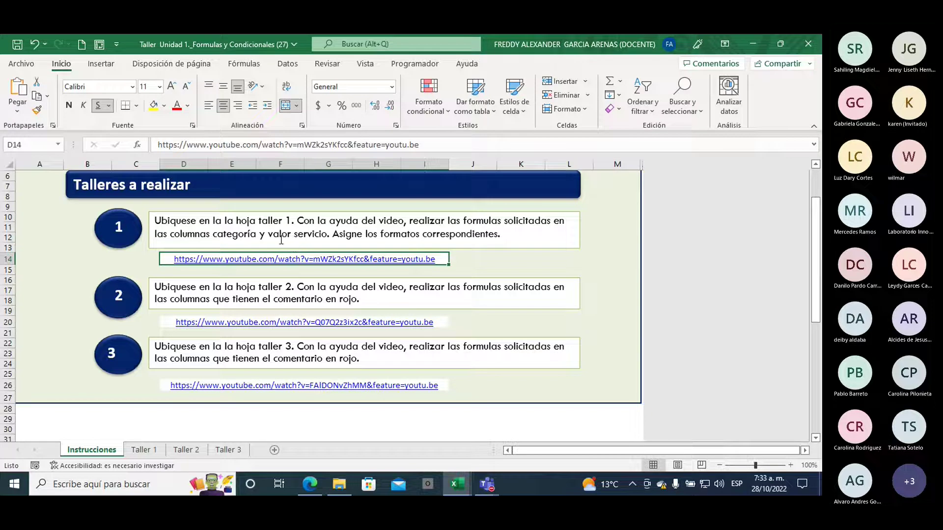
- Highlight the number 2 in the second instruction and go to the Taller 1 sheet
{"action": "double_click", "coordinate": [288, 286]}
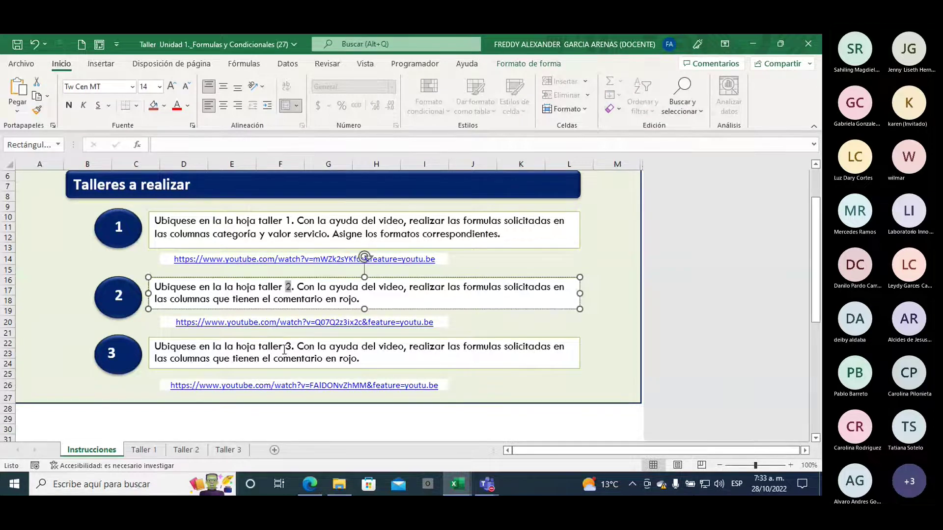
{"action": "scroll", "coordinate": [275, 344], "scroll_direction": "up", "scroll_amount": 1}
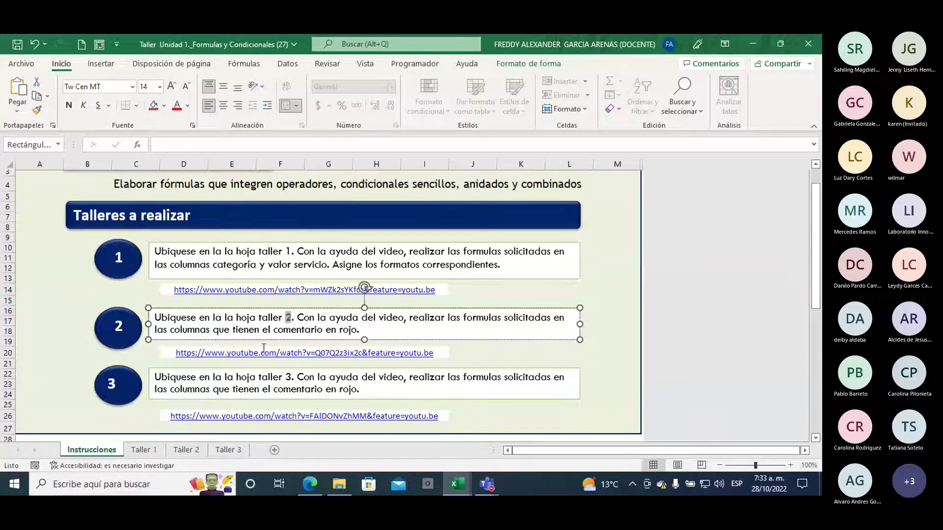
{"action": "scroll", "coordinate": [266, 336], "scroll_direction": "up", "scroll_amount": 1}
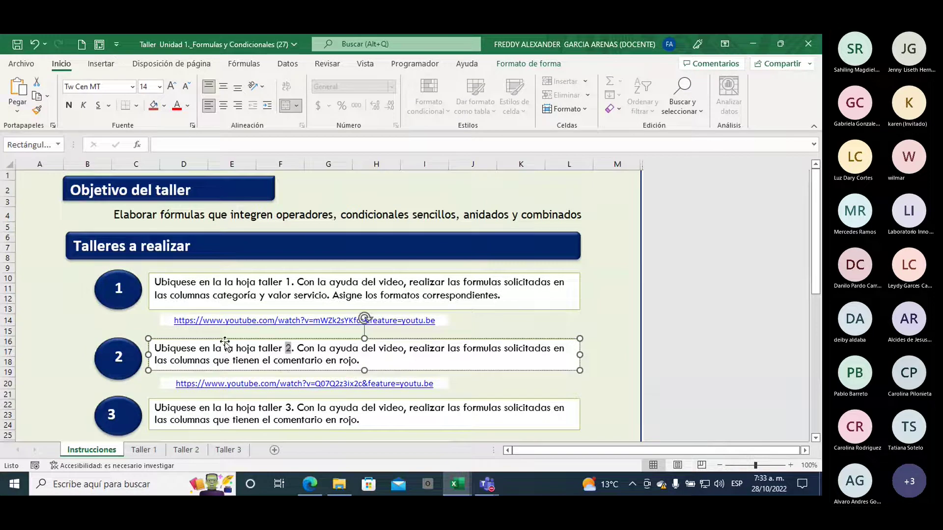
{"action": "left_click", "coordinate": [141, 449]}
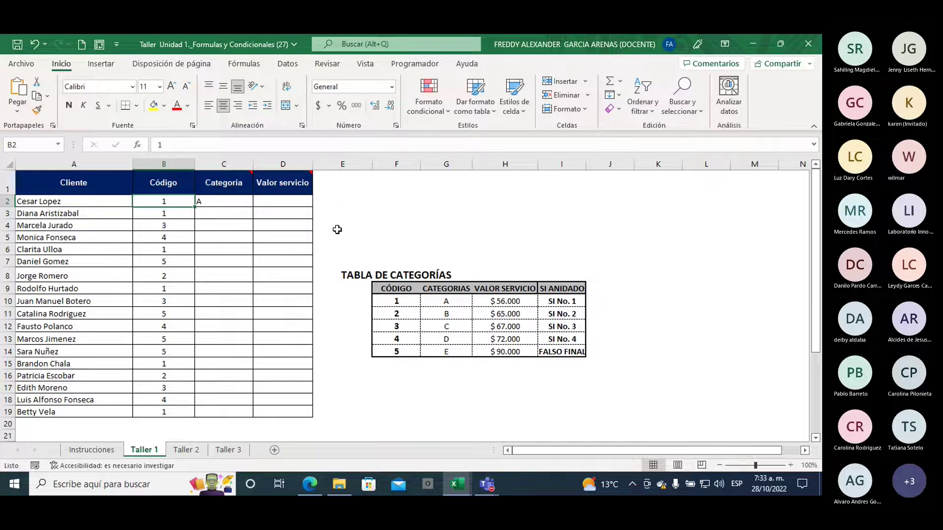
- Move through the Taller 2 sheet to the Taller 3 employee list
{"action": "scroll", "coordinate": [337, 231], "scroll_direction": "down", "scroll_amount": 2}
{"action": "scroll", "coordinate": [337, 230], "scroll_direction": "up", "scroll_amount": 1}
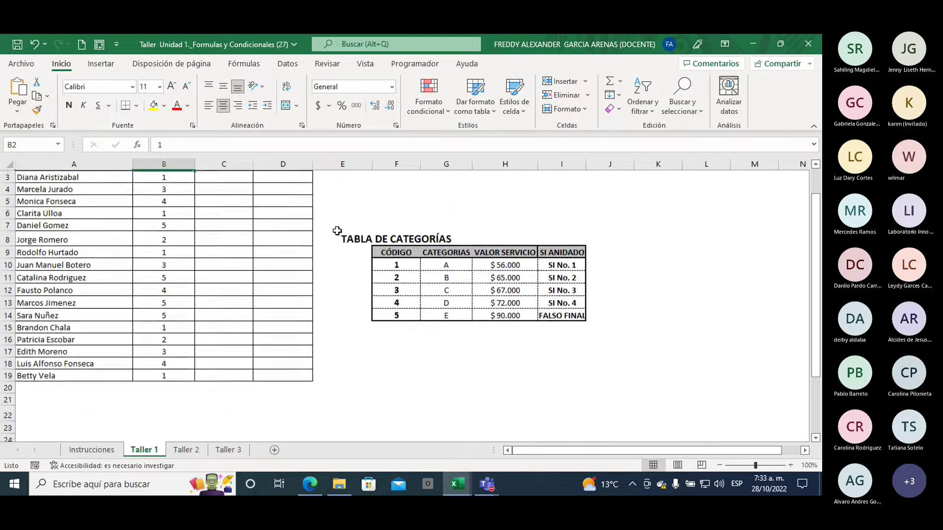
{"action": "scroll", "coordinate": [337, 231], "scroll_direction": "up", "scroll_amount": 1}
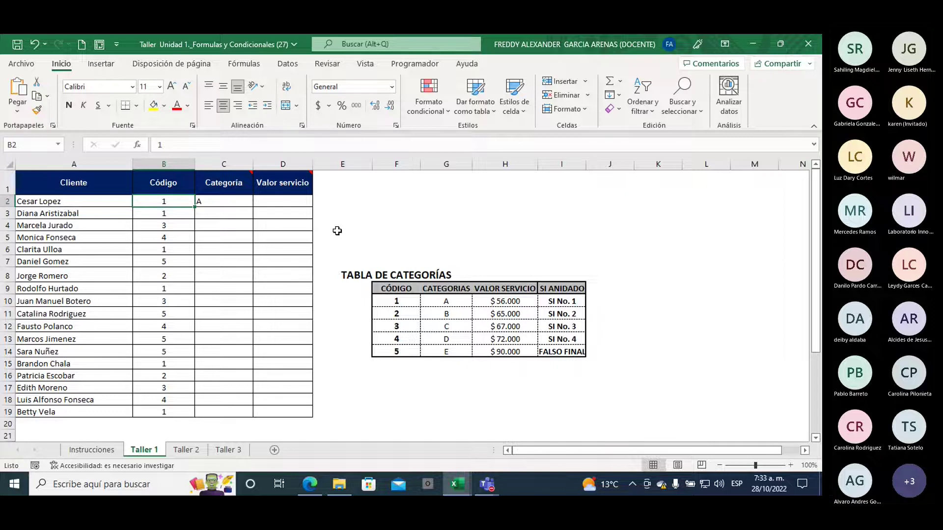
{"action": "left_click", "coordinate": [182, 450]}
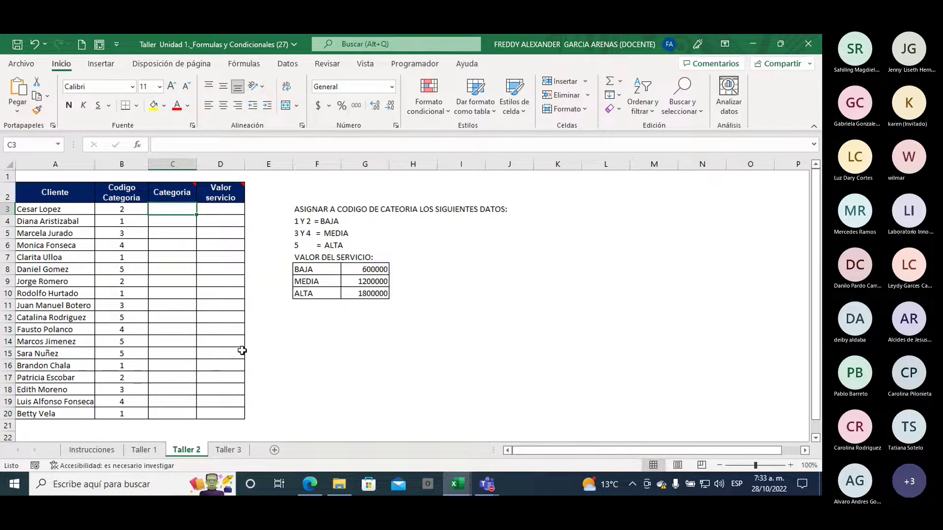
{"action": "left_click", "coordinate": [229, 450]}
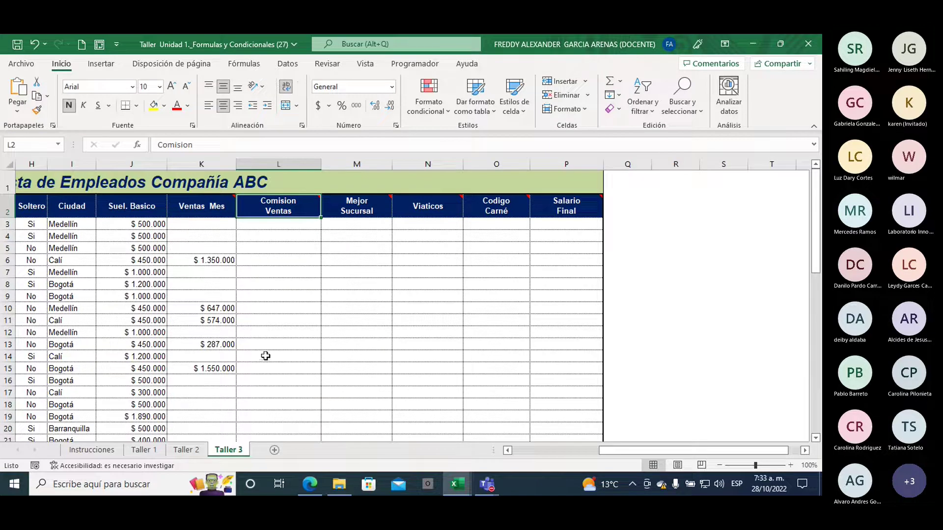
- Review the Lista de Empleados Compañía ABC table and select the empty Comision Ventas cells L3:L18
{"action": "mouse_move", "coordinate": [609, 452]}
{"action": "left_mouse_down"}
{"action": "mouse_move", "coordinate": [528, 455]}
{"action": "mouse_move", "coordinate": [494, 414]}
{"action": "left_mouse_up"}
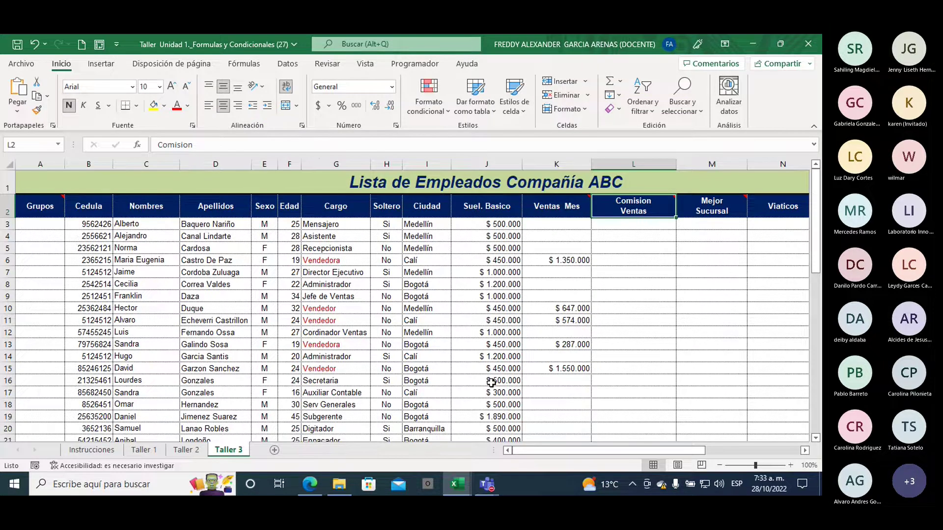
{"action": "scroll", "coordinate": [409, 347], "scroll_direction": "down", "scroll_amount": 3}
{"action": "scroll", "coordinate": [409, 347], "scroll_direction": "down", "scroll_amount": 3}
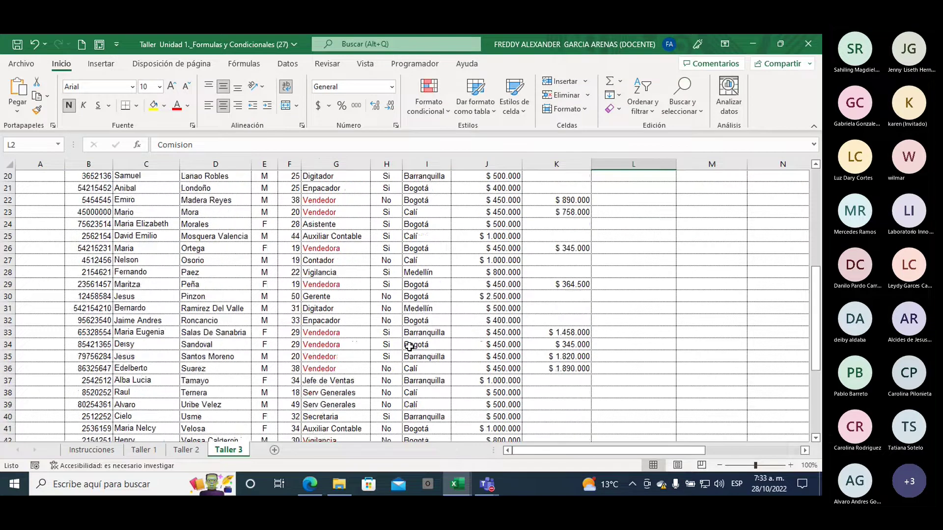
{"action": "scroll", "coordinate": [409, 347], "scroll_direction": "down", "scroll_amount": 5}
{"action": "scroll", "coordinate": [409, 346], "scroll_direction": "down", "scroll_amount": 4}
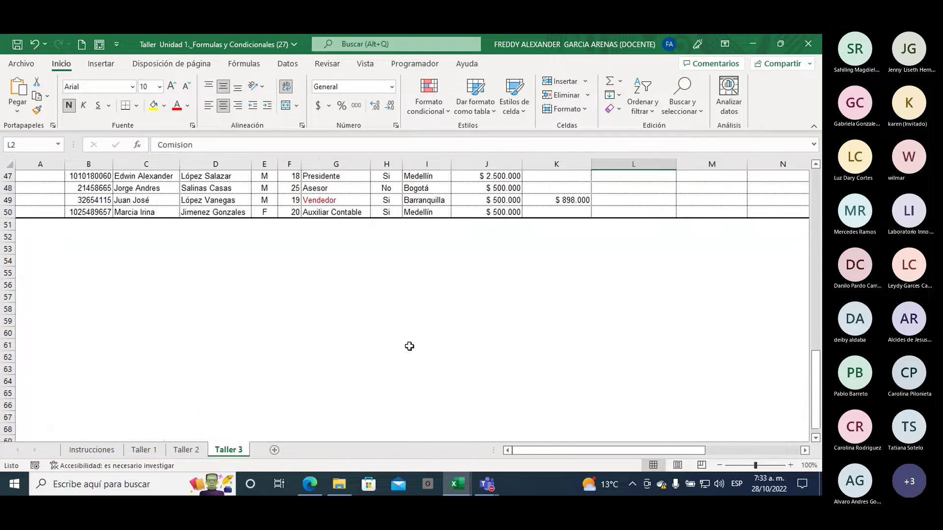
{"action": "scroll", "coordinate": [409, 346], "scroll_direction": "up", "scroll_amount": 4}
{"action": "scroll", "coordinate": [409, 347], "scroll_direction": "up", "scroll_amount": 4}
{"action": "scroll", "coordinate": [409, 347], "scroll_direction": "up", "scroll_amount": 8}
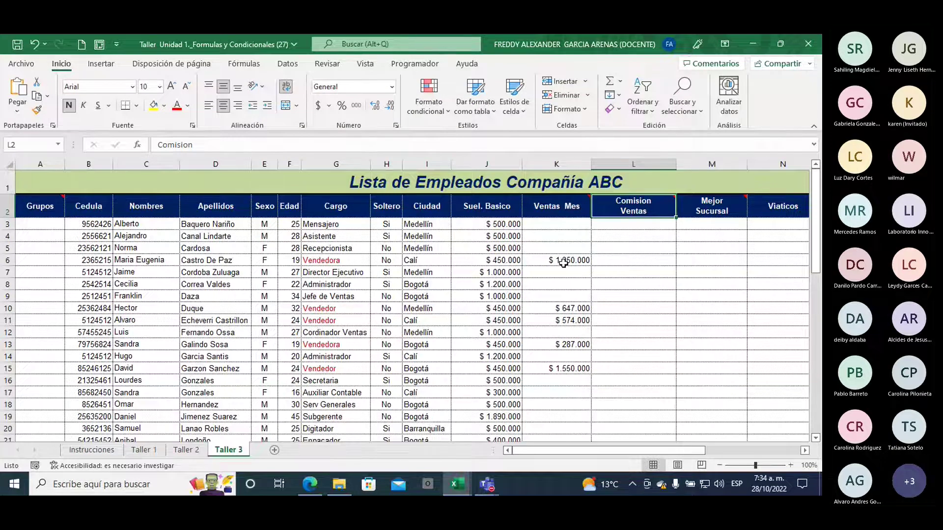
{"action": "left_click_drag", "start_coordinate": [607, 225], "coordinate": [606, 403]}
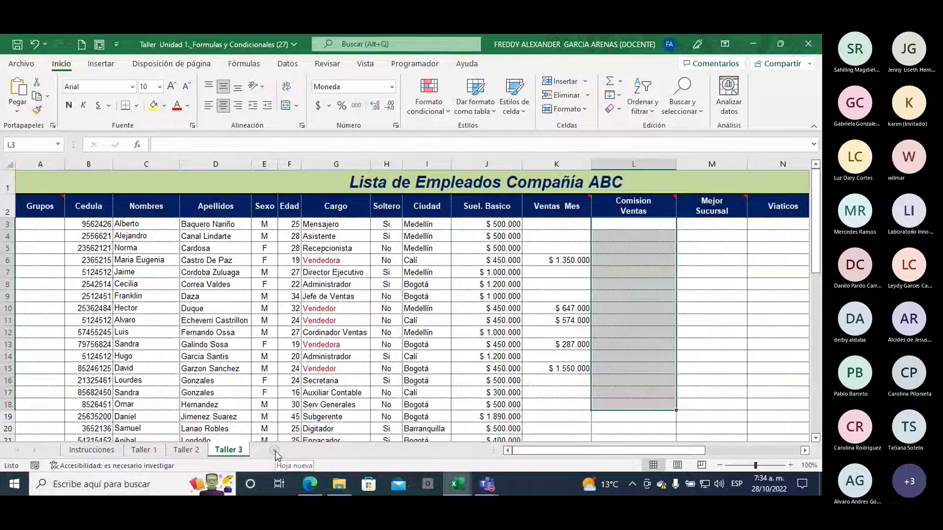
- Add a new Hoja1 worksheet and move its tab after Taller 3
{"action": "left_click", "coordinate": [144, 450]}
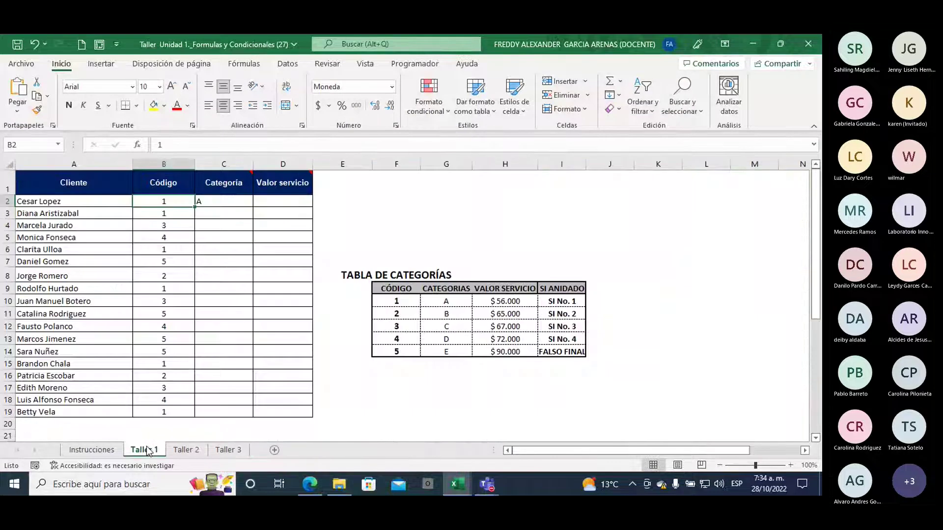
{"action": "left_click", "coordinate": [274, 450]}
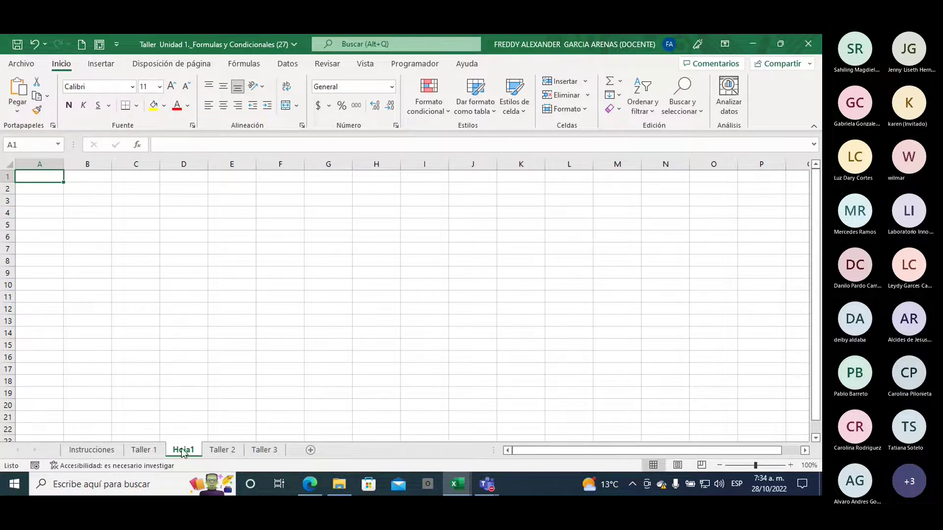
{"action": "left_click_drag", "start_coordinate": [182, 451], "coordinate": [291, 443]}
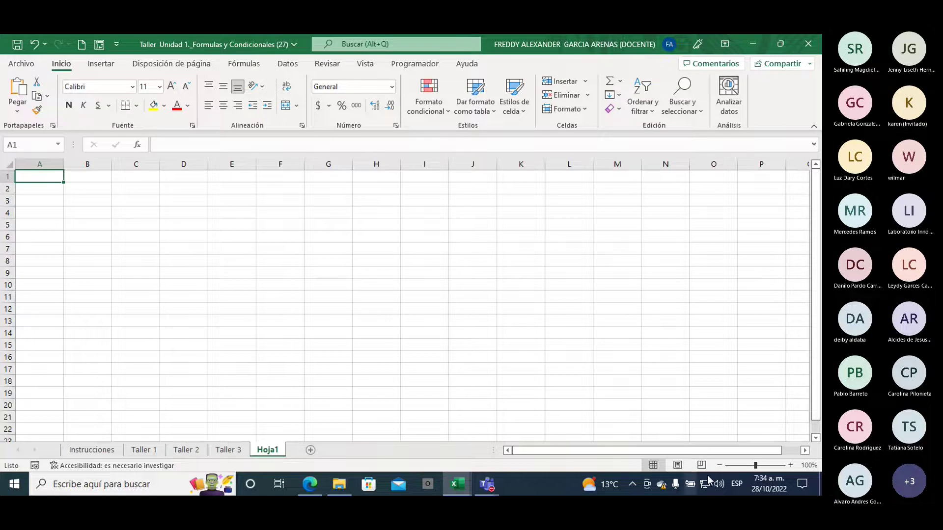
- Zoom in on the Hoja1 grid and select cell B2
{"action": "left_click", "coordinate": [791, 465]}
{"action": "left_click", "coordinate": [791, 465]}
{"action": "left_click", "coordinate": [790, 465]}
{"action": "left_click", "coordinate": [791, 466]}
{"action": "left_click", "coordinate": [791, 465]}
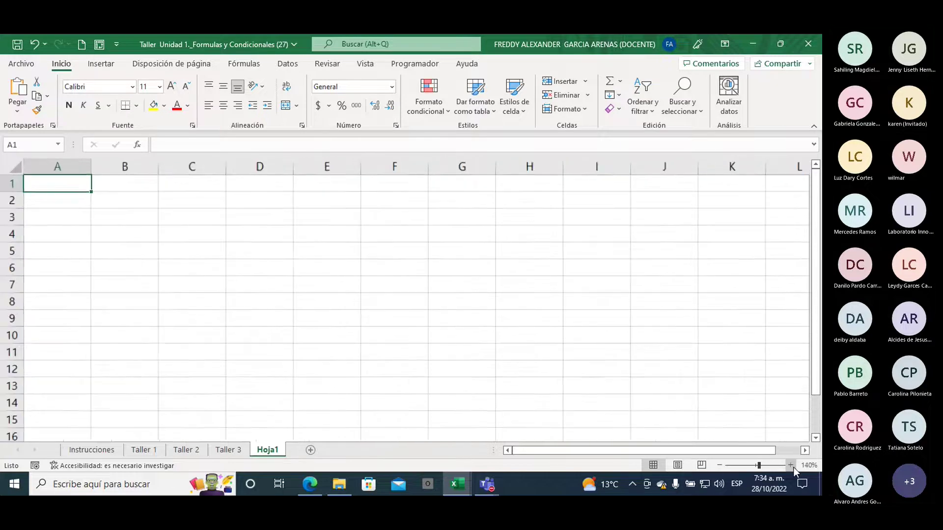
{"action": "left_click", "coordinate": [791, 465]}
{"action": "left_click", "coordinate": [793, 468]}
{"action": "left_click", "coordinate": [793, 467]}
{"action": "left_click", "coordinate": [794, 468]}
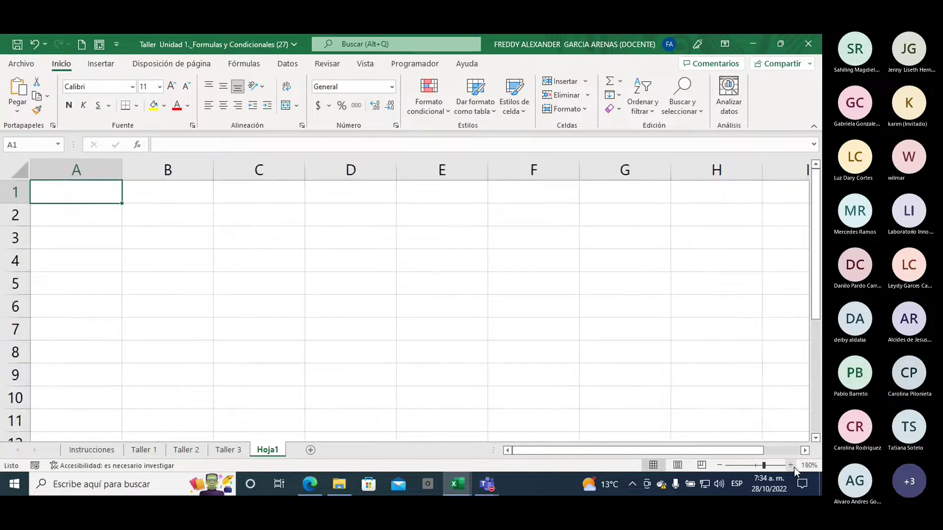
{"action": "left_click", "coordinate": [167, 228]}
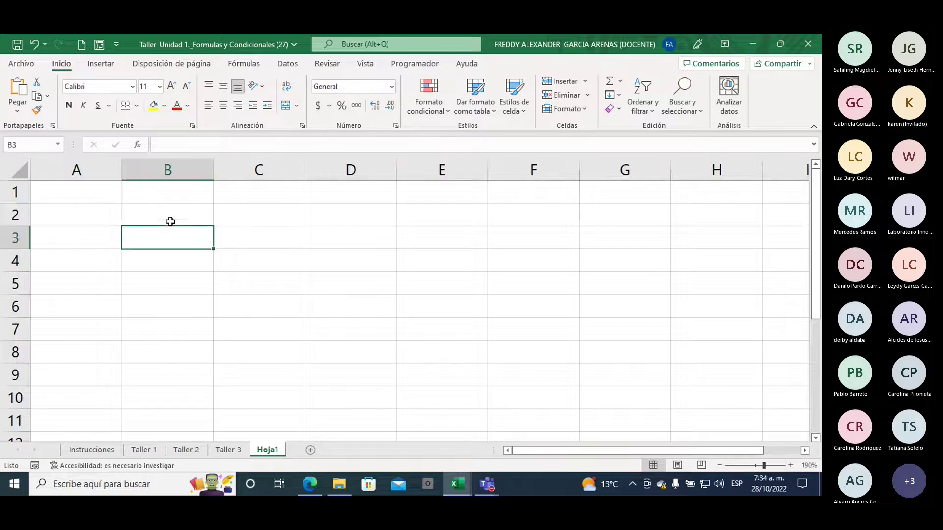
{"action": "left_click", "coordinate": [178, 212]}
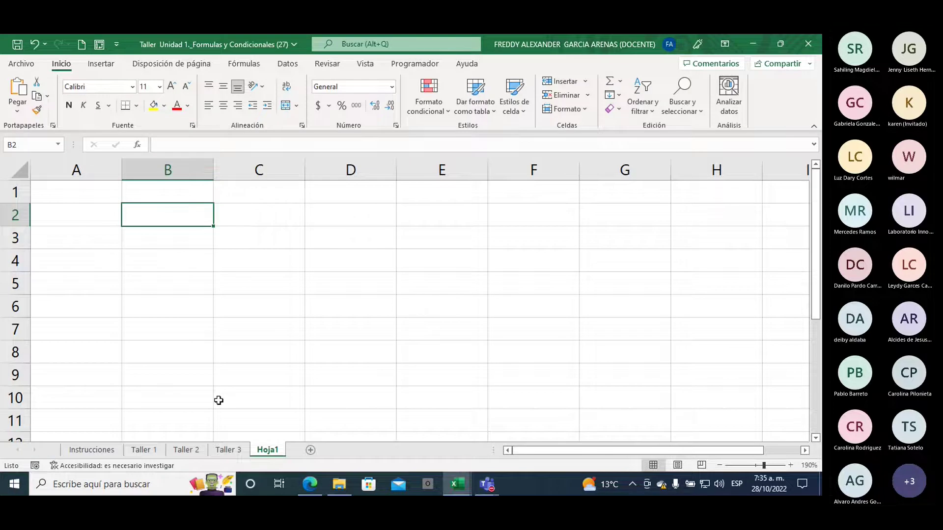
- Enter 5+6 without an equals sign in B2 so it stays plain text
{"action": "type", "text": "5+6"}
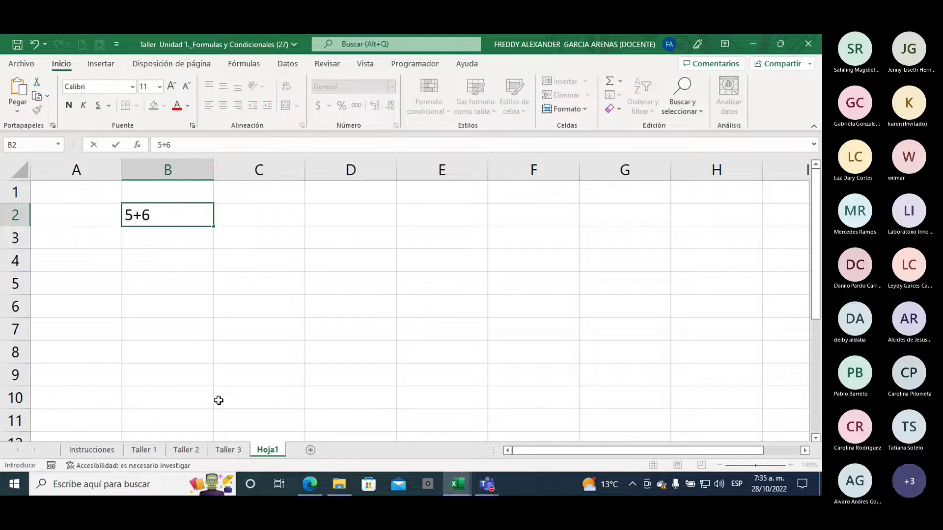
{"action": "key", "text": "Return"}
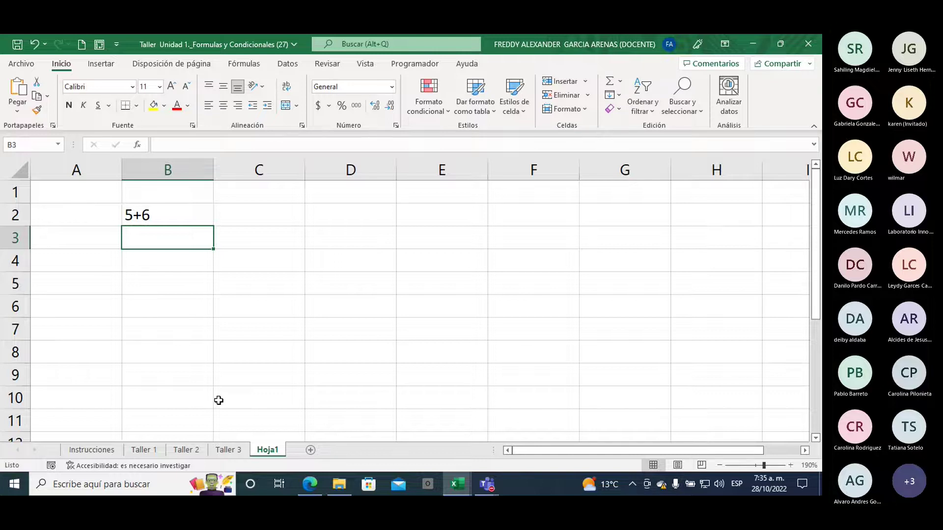
- Enter the formula =5+6 in B3 so it shows 11, then reselect B3
{"action": "type", "text": "="}
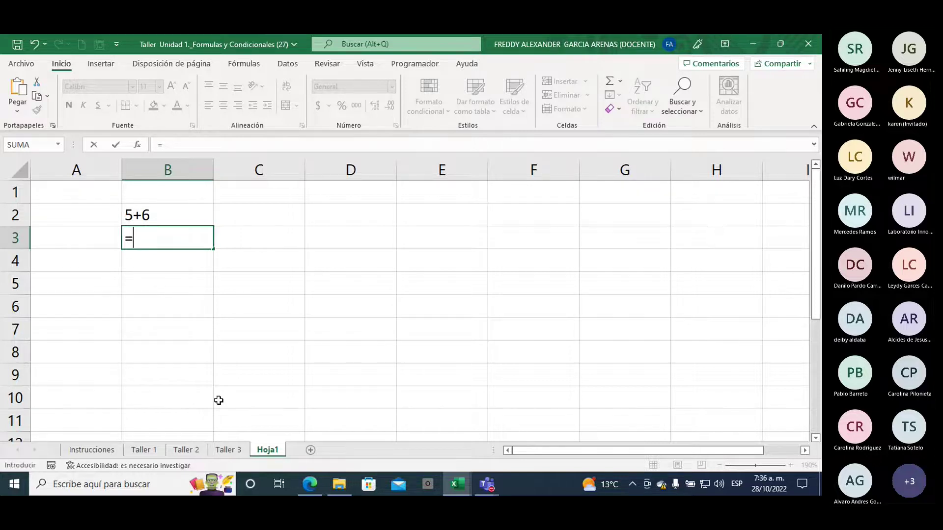
{"action": "type", "text": "5+6"}
{"action": "key", "text": "Return"}
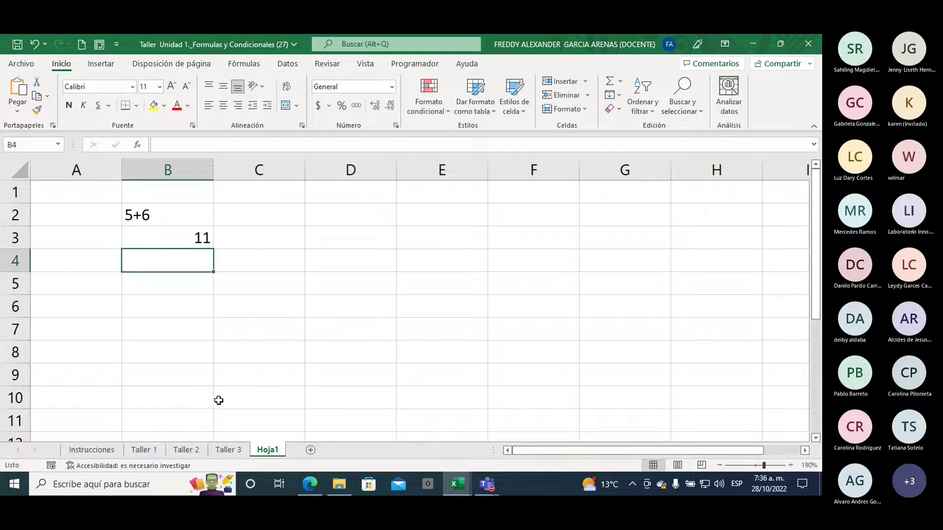
{"action": "key", "text": "Up"}
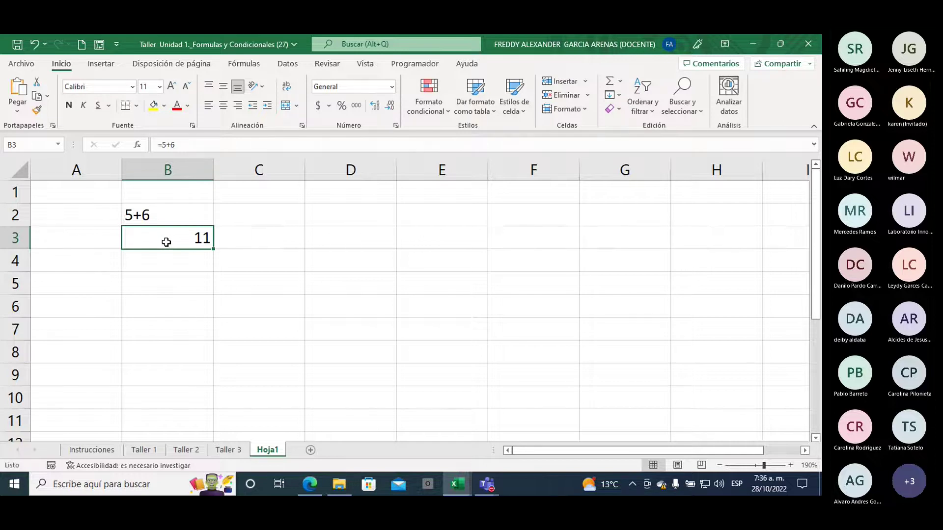
- Show B3's =5+6 formula in edit mode and mark it with red pen arrows and circles
{"action": "left_click", "coordinate": [144, 147]}
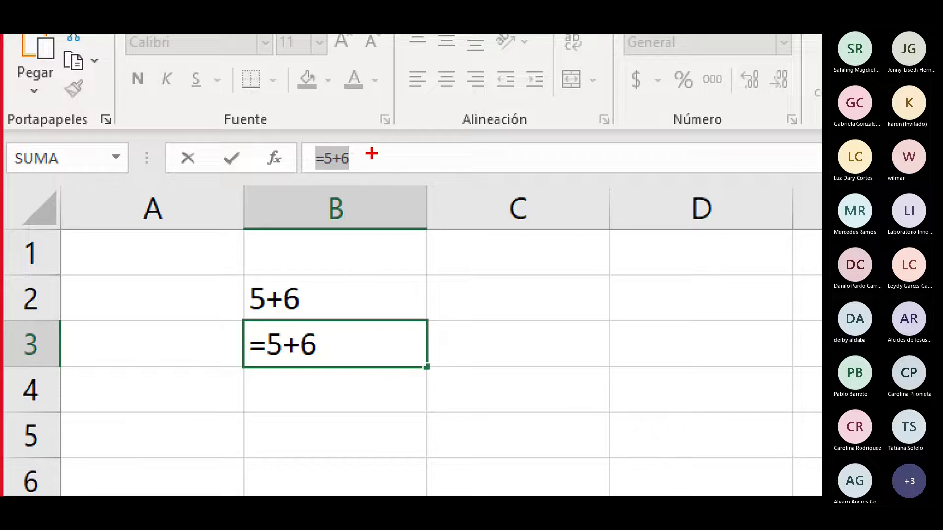
{"action": "mouse_move", "coordinate": [405, 154]}
{"action": "left_mouse_down"}
{"action": "mouse_move", "coordinate": [360, 160]}
{"action": "mouse_move", "coordinate": [367, 167]}
{"action": "left_mouse_up"}
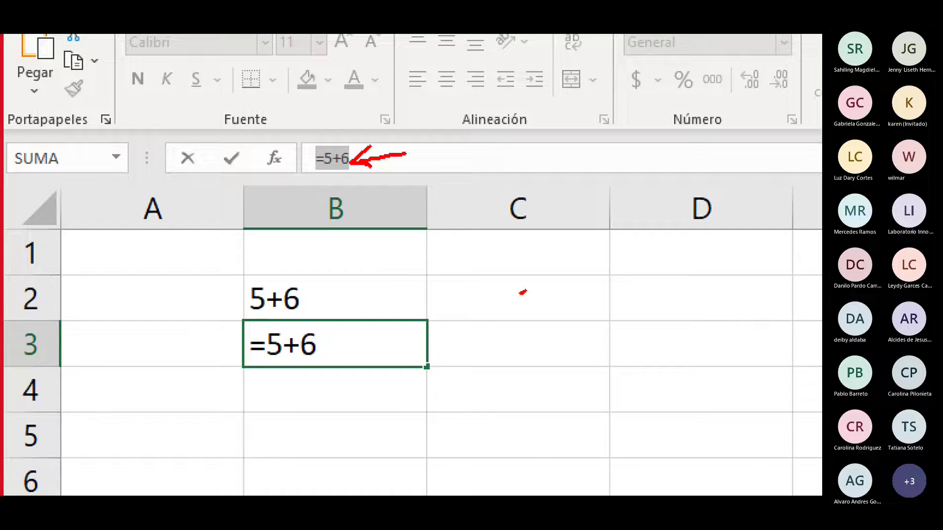
{"action": "left_click_drag", "start_coordinate": [522, 293], "coordinate": [435, 334]}
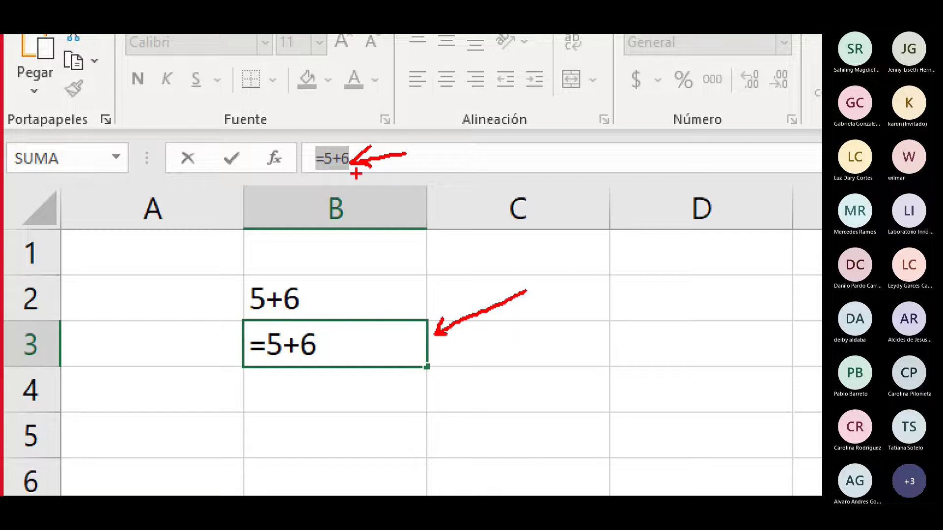
{"action": "mouse_move", "coordinate": [356, 174]}
{"action": "left_mouse_down"}
{"action": "mouse_move", "coordinate": [404, 169]}
{"action": "mouse_move", "coordinate": [346, 186]}
{"action": "left_mouse_up"}
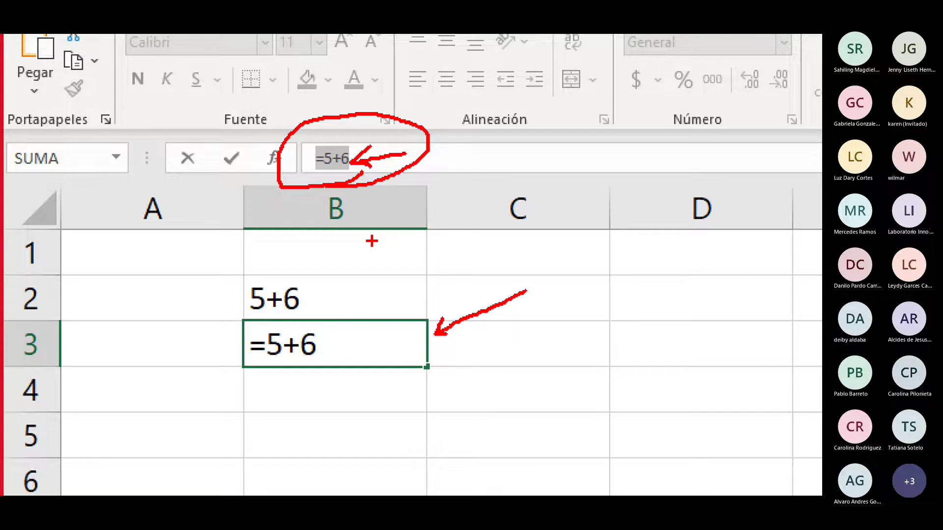
{"action": "mouse_move", "coordinate": [182, 226]}
{"action": "left_mouse_down"}
{"action": "mouse_move", "coordinate": [223, 350]}
{"action": "mouse_move", "coordinate": [236, 350]}
{"action": "mouse_move", "coordinate": [213, 372]}
{"action": "left_mouse_up"}
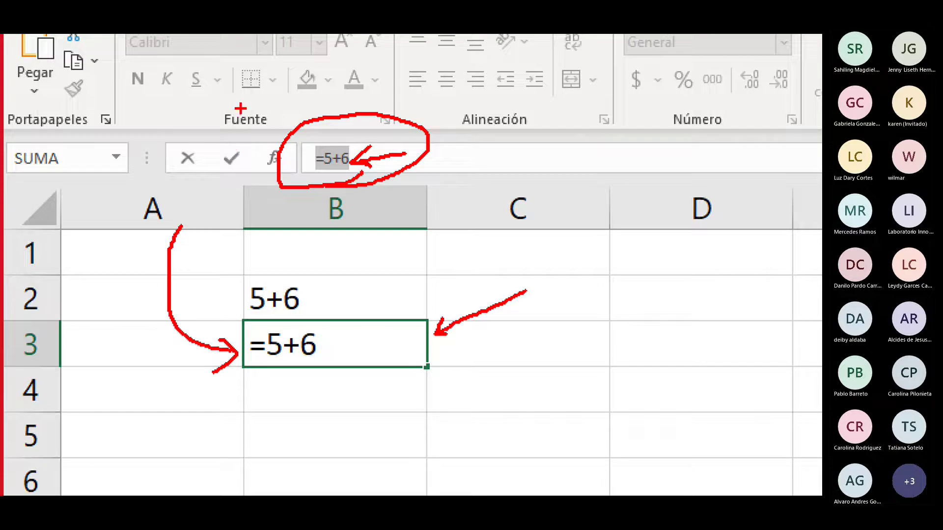
{"action": "mouse_move", "coordinate": [208, 107]}
{"action": "left_mouse_down"}
{"action": "mouse_move", "coordinate": [278, 143]}
{"action": "mouse_move", "coordinate": [255, 156]}
{"action": "left_mouse_up"}
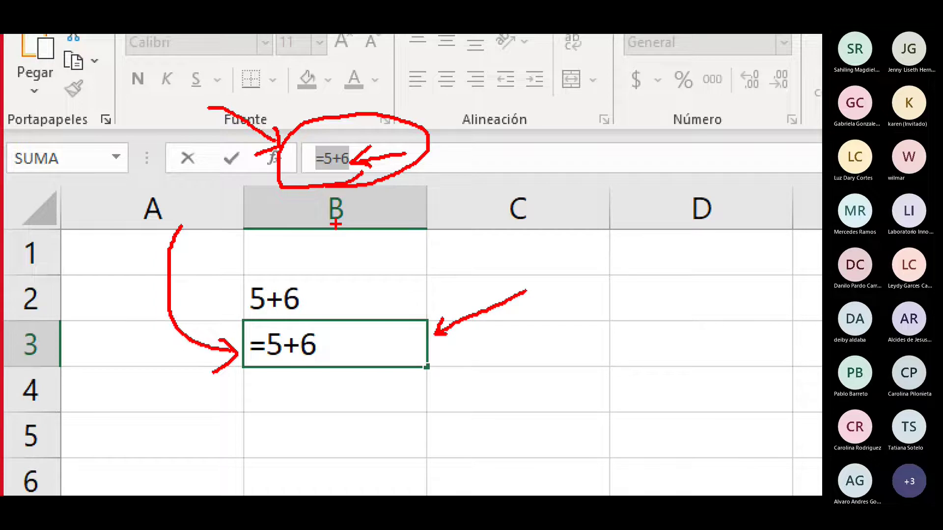
{"action": "mouse_move", "coordinate": [515, 114]}
{"action": "left_mouse_down"}
{"action": "mouse_move", "coordinate": [444, 148]}
{"action": "mouse_move", "coordinate": [457, 153]}
{"action": "left_mouse_up"}
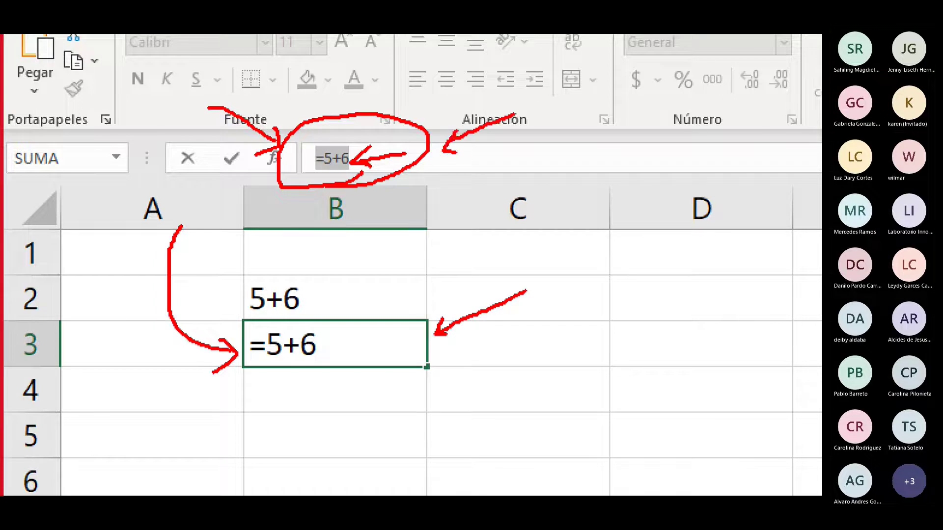
{"action": "mouse_move", "coordinate": [451, 419]}
{"action": "left_mouse_down"}
{"action": "mouse_move", "coordinate": [341, 354]}
{"action": "mouse_move", "coordinate": [366, 353]}
{"action": "left_mouse_up"}
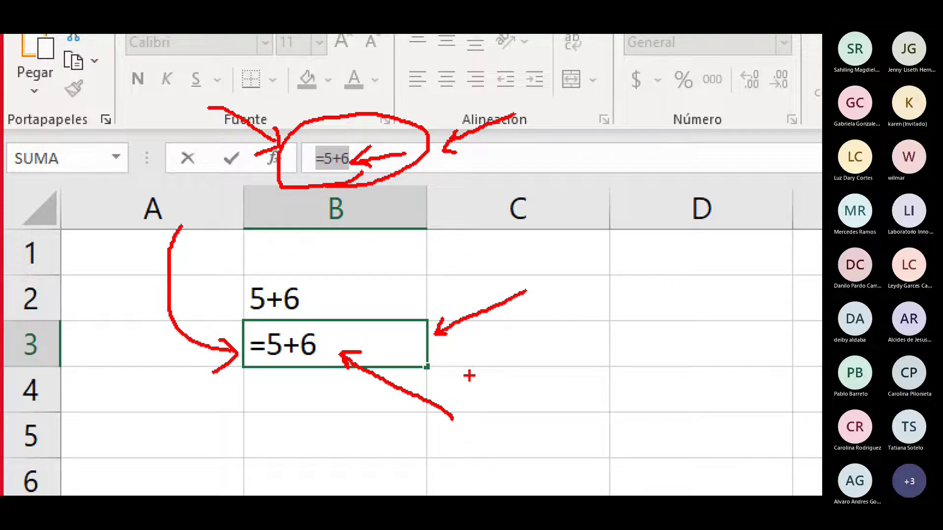
{"action": "mouse_move", "coordinate": [448, 64]}
{"action": "left_mouse_down"}
{"action": "mouse_move", "coordinate": [404, 103]}
{"action": "mouse_move", "coordinate": [422, 112]}
{"action": "left_mouse_up"}
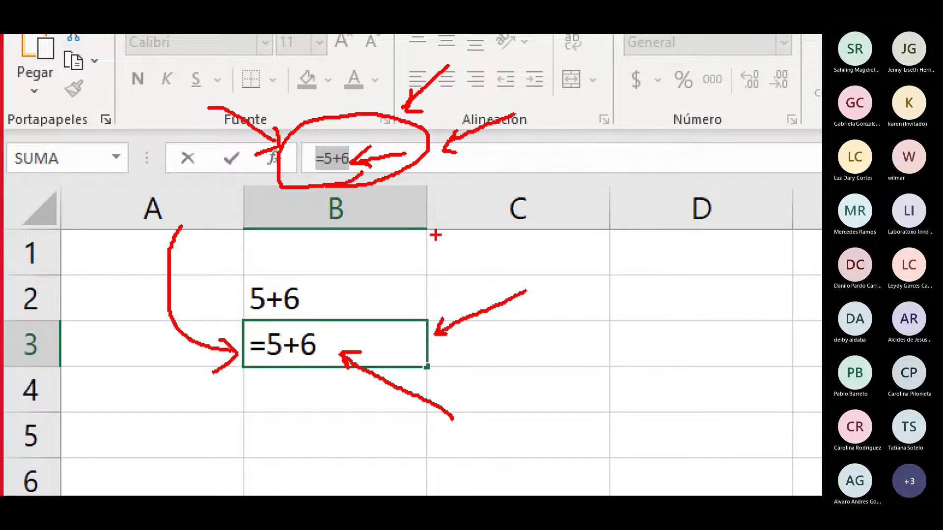
- Clear the pen marks and leave B3 showing 11 with its formula unchanged
{"action": "key", "text": "Escape"}
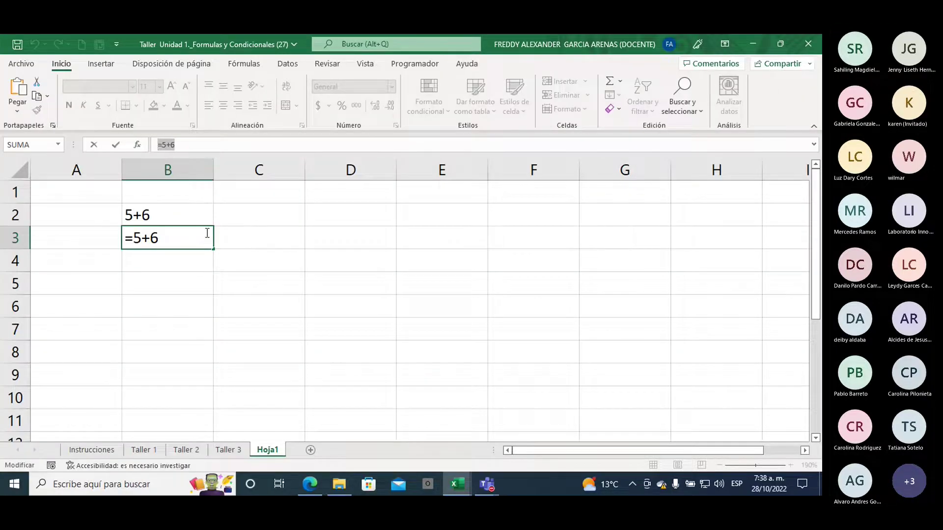
{"action": "key", "text": "Return"}
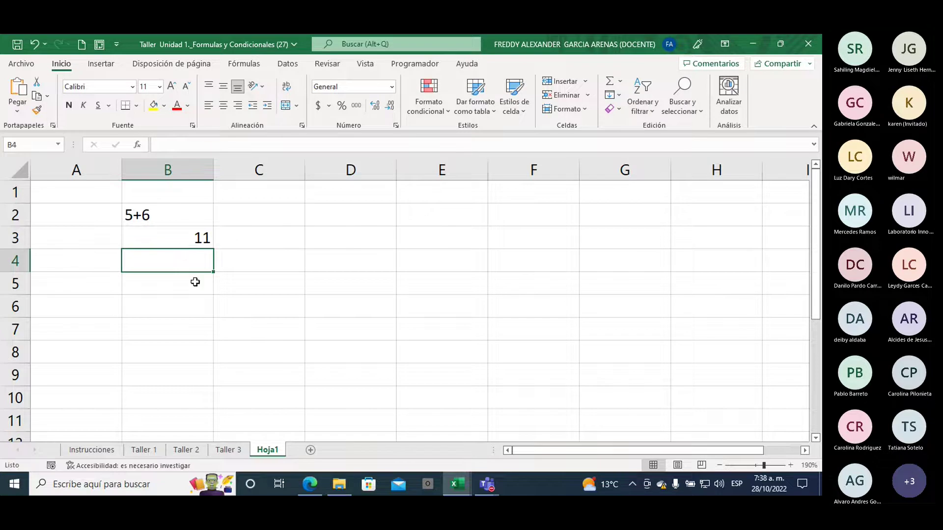
{"action": "left_click", "coordinate": [182, 240]}
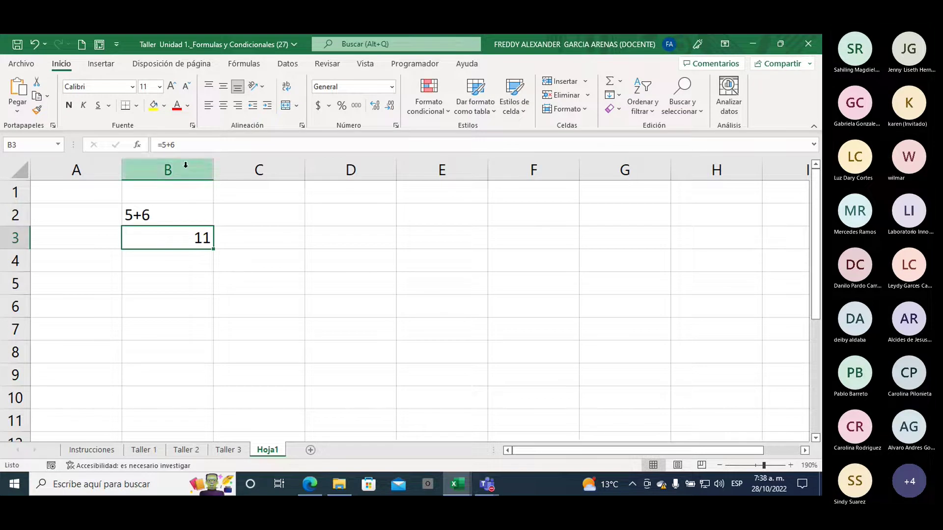
{"action": "left_click_drag", "start_coordinate": [163, 144], "coordinate": [175, 144]}
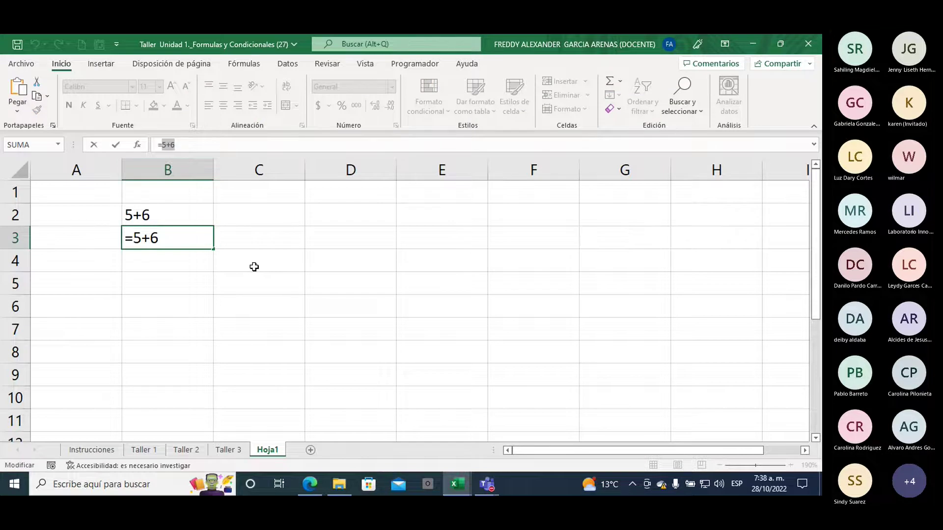
{"action": "key", "text": "Escape"}
{"action": "left_click", "coordinate": [316, 219]}
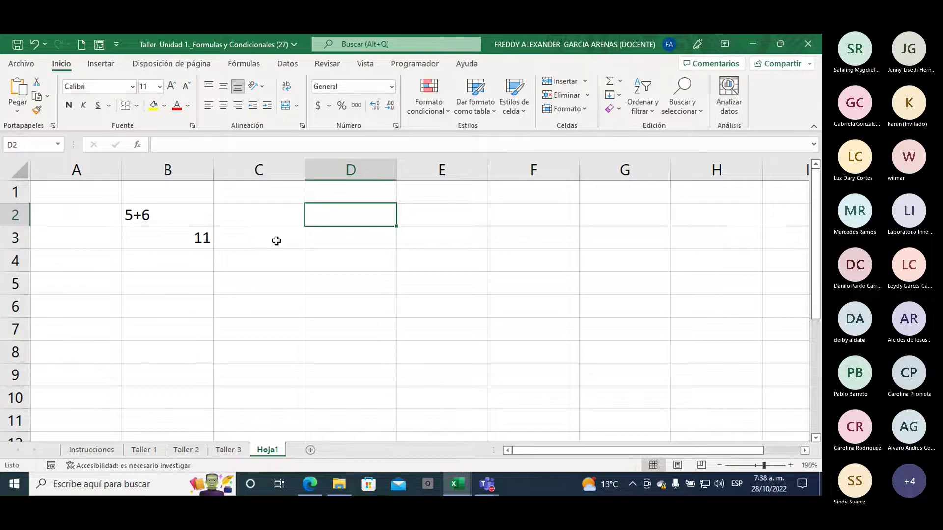
- Enter the maths operators + - * / in cell D2
{"action": "type", "text": "+"}
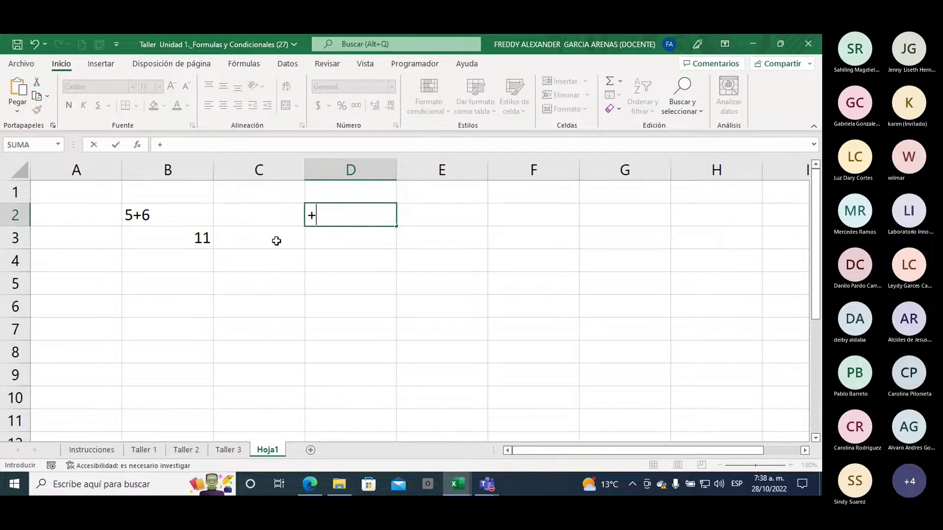
{"action": "key", "text": "Escape"}
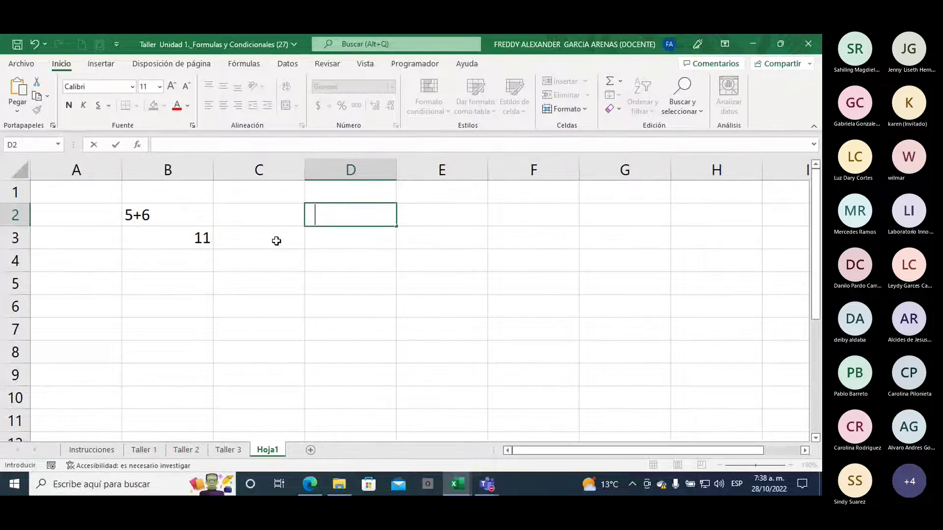
{"action": "type", "text": "+"}
{"action": "type", "text": "   -   "}
{"action": "type", "text": "*"}
{"action": "type", "text": "   /"}
{"action": "key", "text": "Tab"}
{"action": "key", "text": "Down"}
{"action": "key", "text": "Up"}
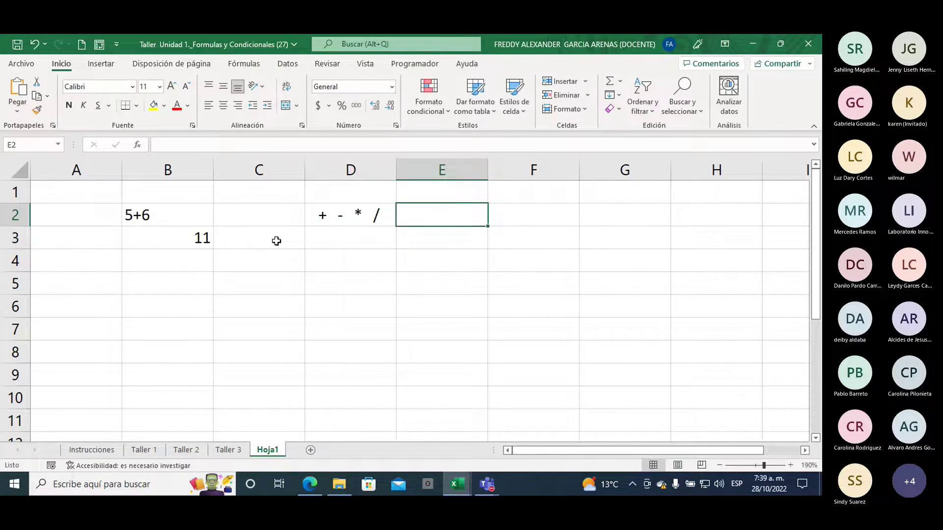
- Label the operators 'matematicos' in E2 and start a new entry with =
{"action": "type", "text": "matemati"}
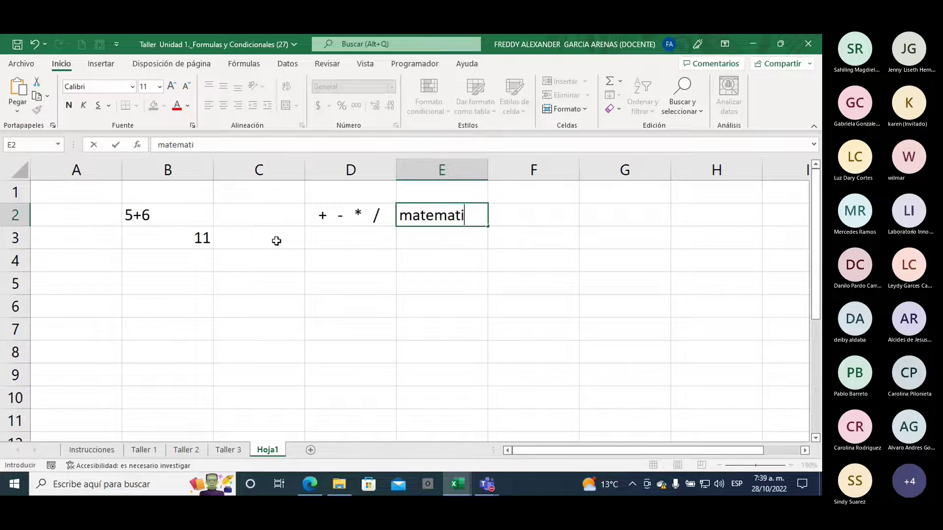
{"action": "type", "text": "cos"}
{"action": "key", "text": "Return"}
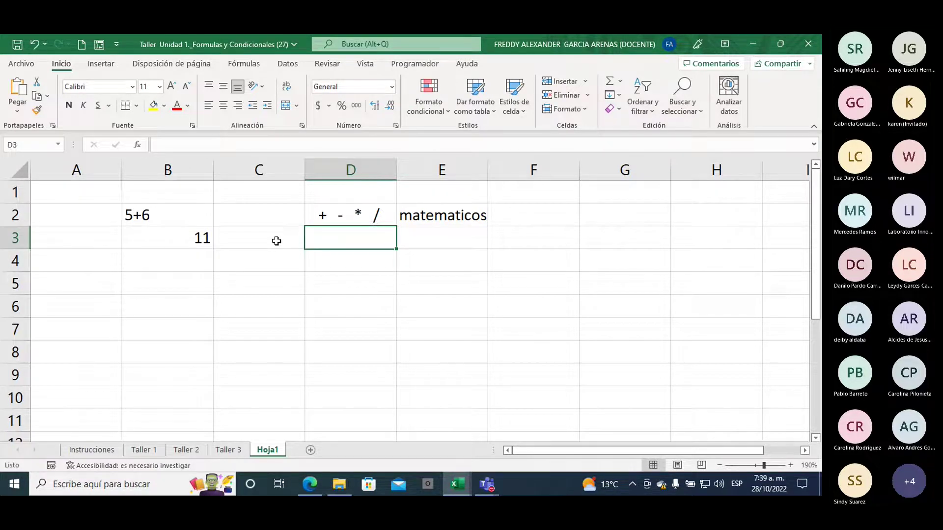
{"action": "type", "text": "="}
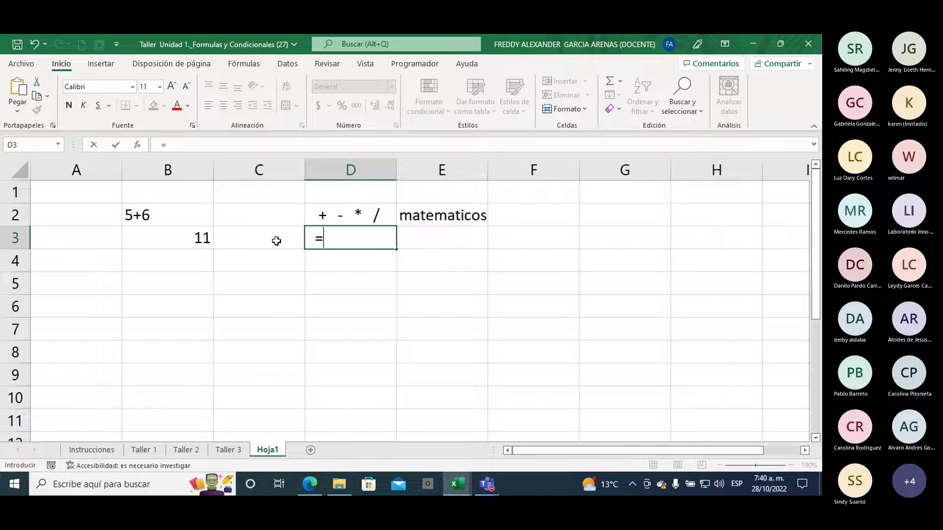
- Enter the operators = > < >= <= <> followed by 'pruebas logicas' in D3
{"action": "type", "text": ">"}
{"action": "type", "text": " <"}
{"action": "type", "text": " >=  <"}
{"action": "type", "text": "="}
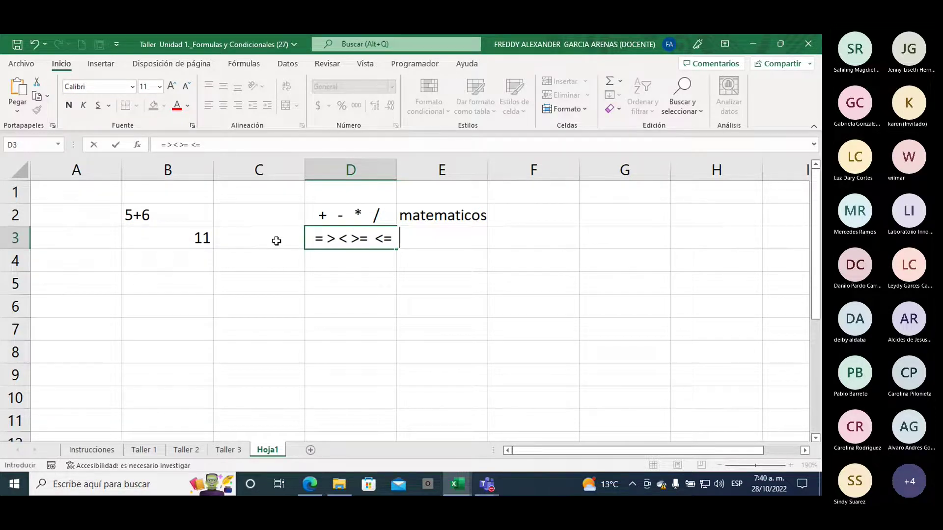
{"action": "type", "text": " <>"}
{"action": "type", "text": "pruebas"}
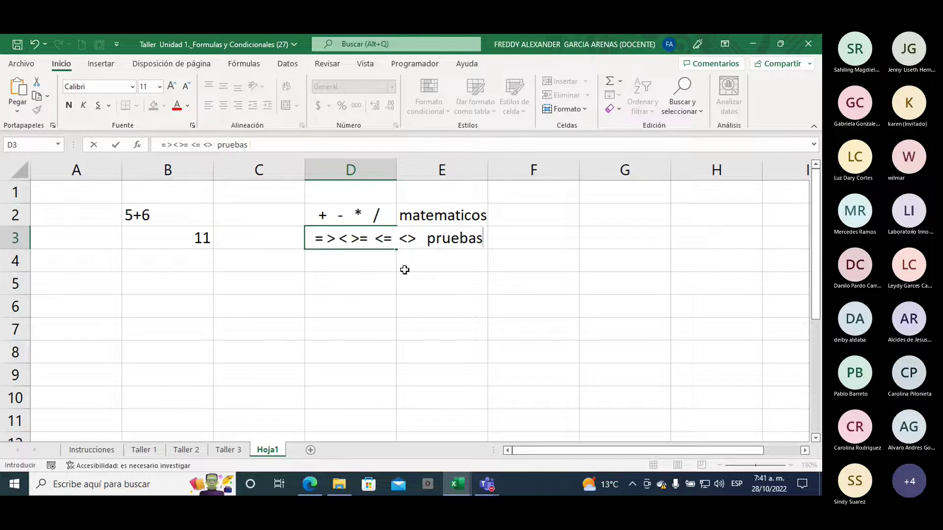
{"action": "type", "text": " logicas"}
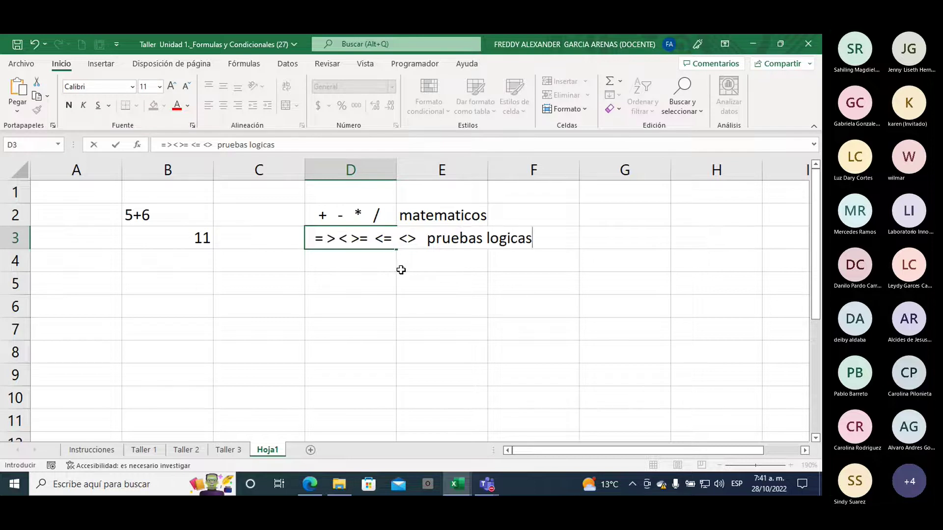
{"action": "key", "text": "Return"}
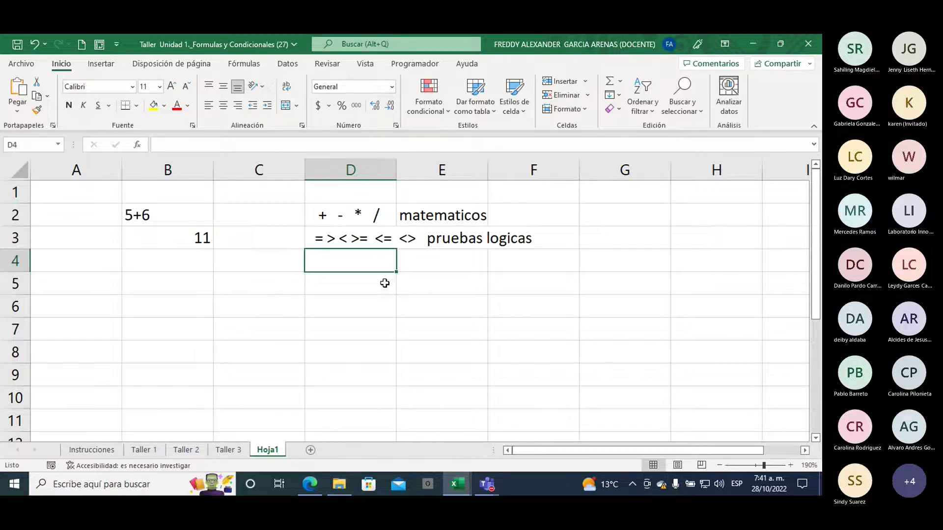
- Put & in D4, a first name in D6 and a surname in E6
{"action": "type", "text": "&"}
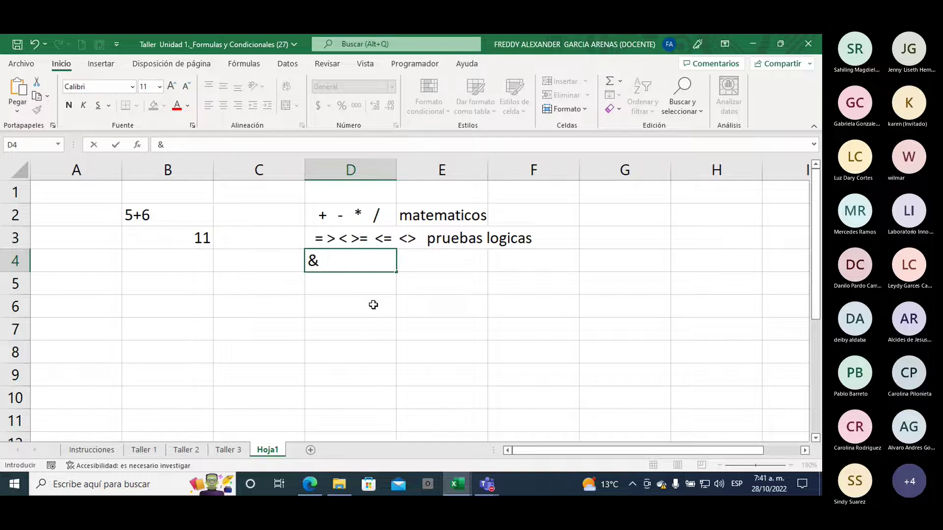
{"action": "left_click", "coordinate": [374, 306]}
{"action": "type", "text": "Fred"}
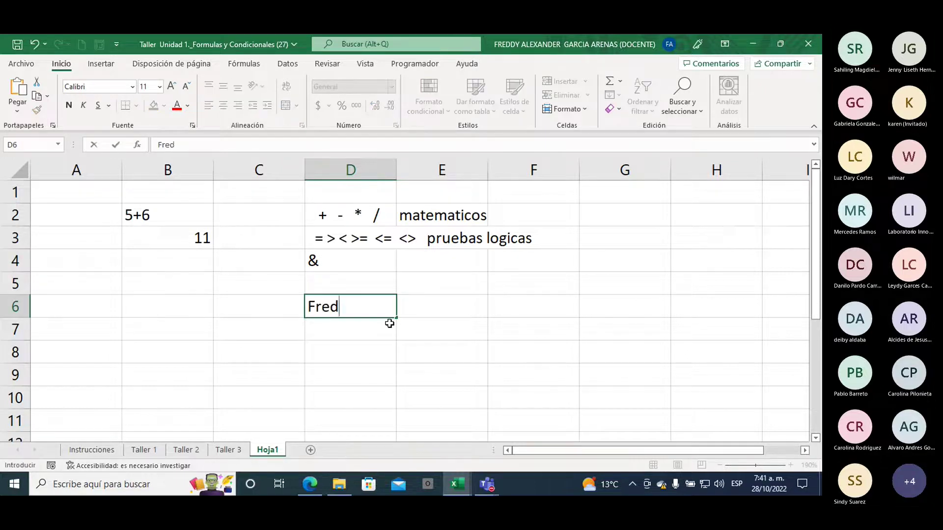
{"action": "type", "text": "dy"}
{"action": "left_click", "coordinate": [410, 305]}
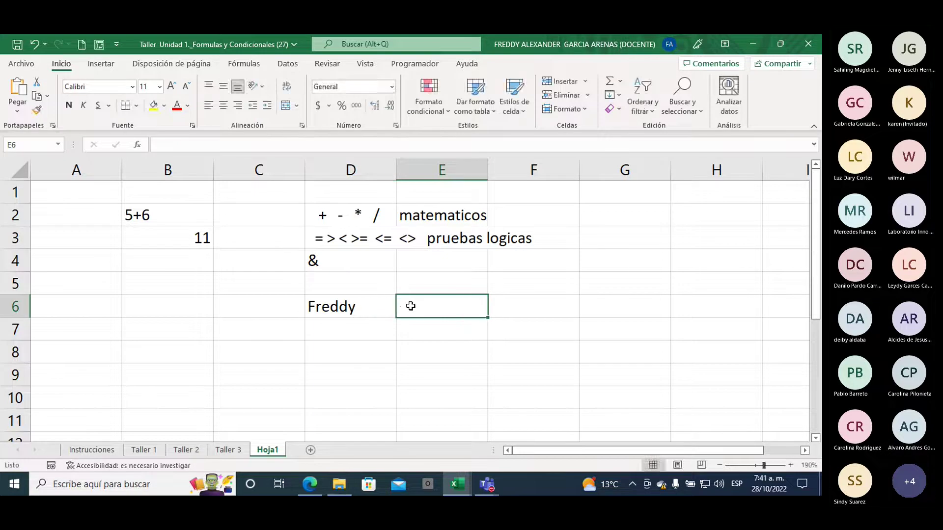
{"action": "type", "text": "Garcia"}
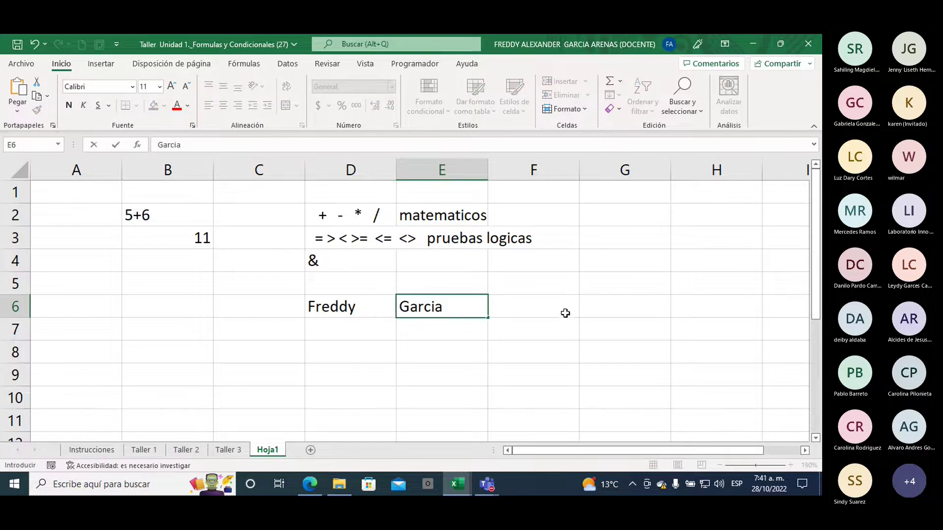
- Enter =D6&E6 in F6 to join the first name and surname
{"action": "left_click", "coordinate": [560, 309]}
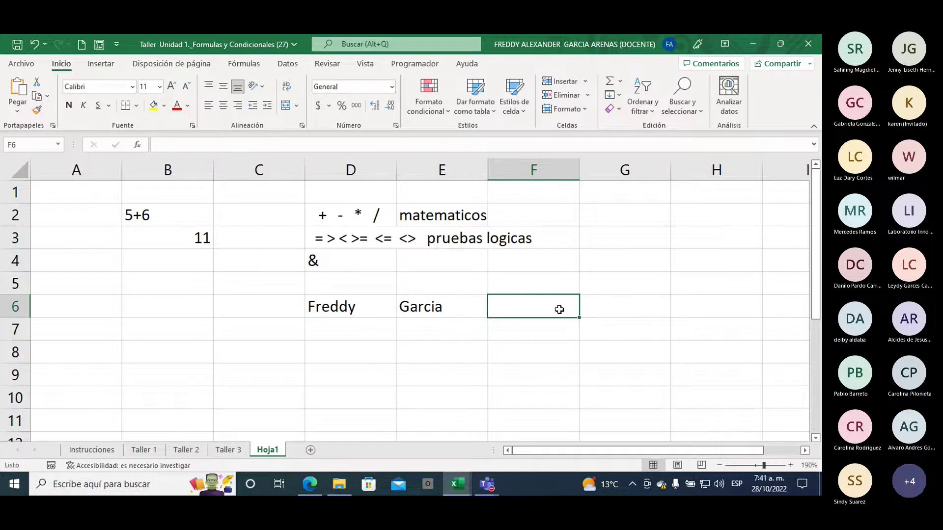
{"action": "type", "text": "="}
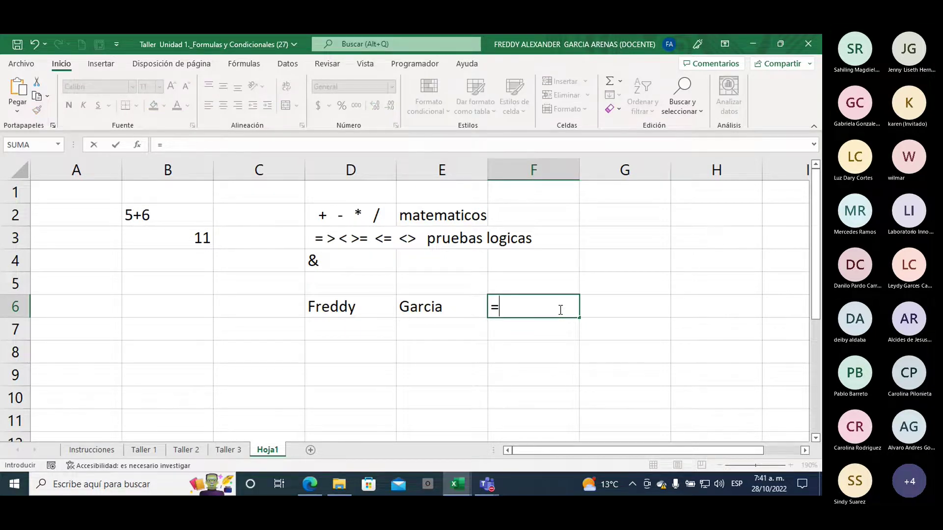
{"action": "left_click", "coordinate": [336, 305]}
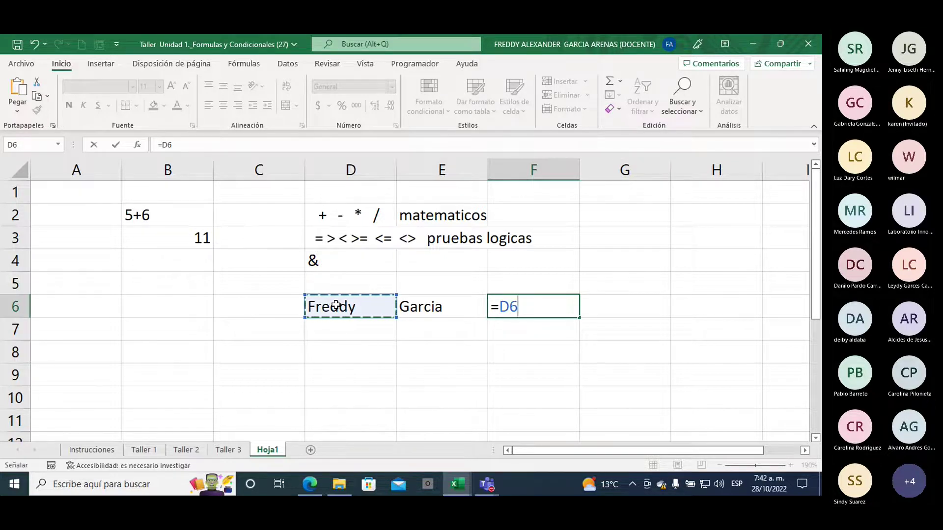
{"action": "type", "text": "&"}
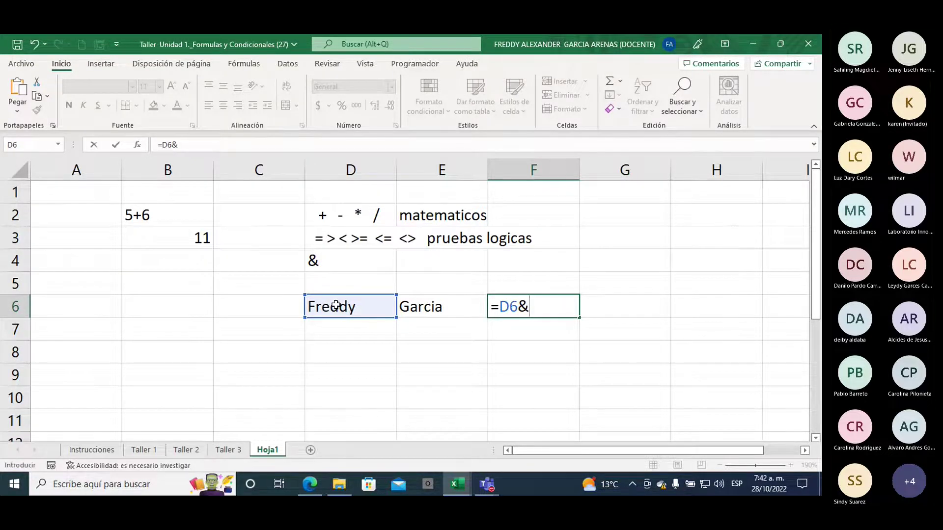
{"action": "left_click", "coordinate": [422, 310]}
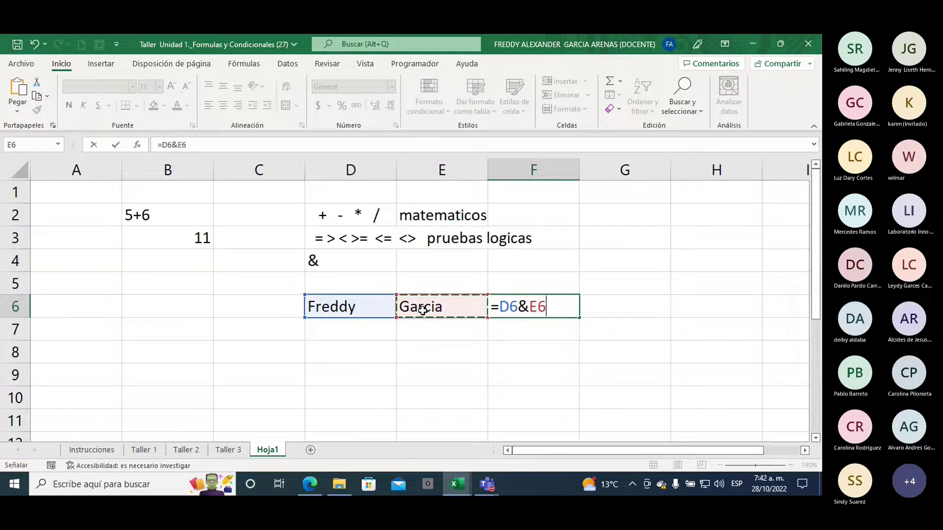
{"action": "key", "text": "Return"}
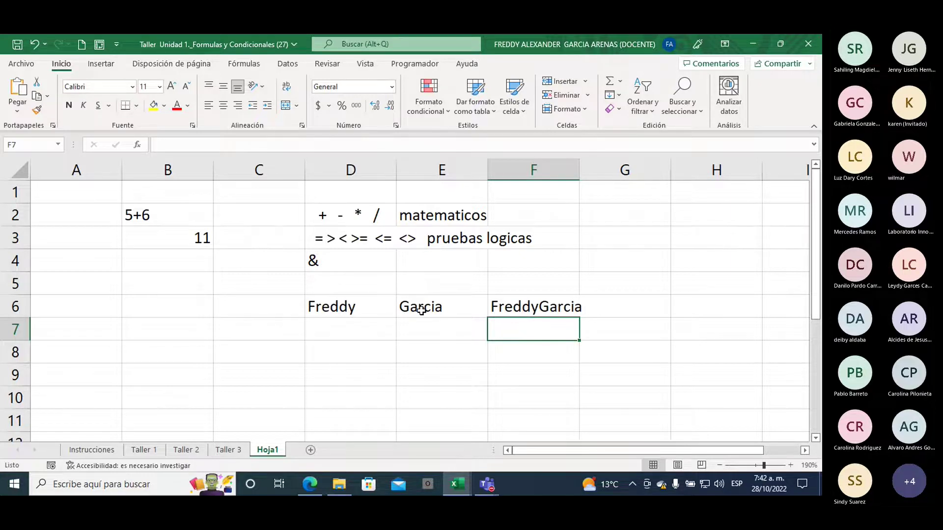
- Edit F6's formula to =D6&" "&E6 so a space separates the names
{"action": "left_click", "coordinate": [519, 305]}
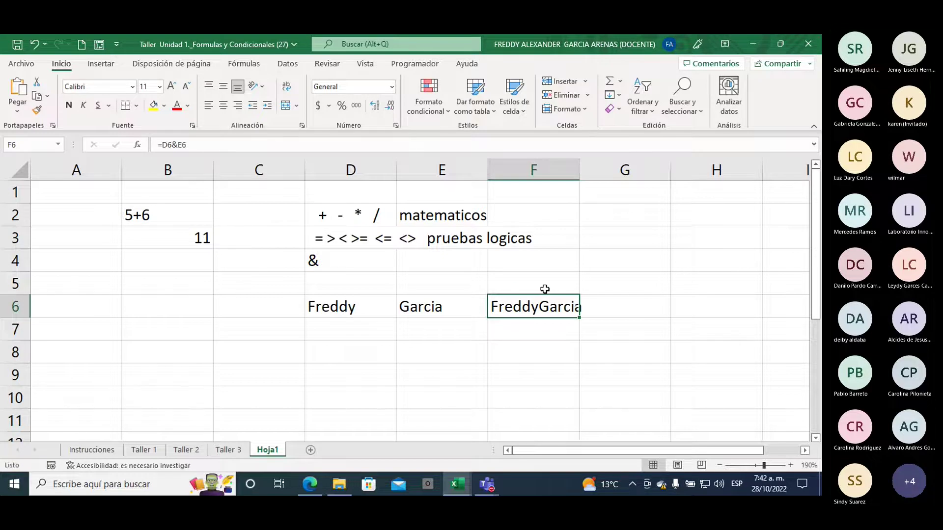
{"action": "left_click", "coordinate": [193, 148]}
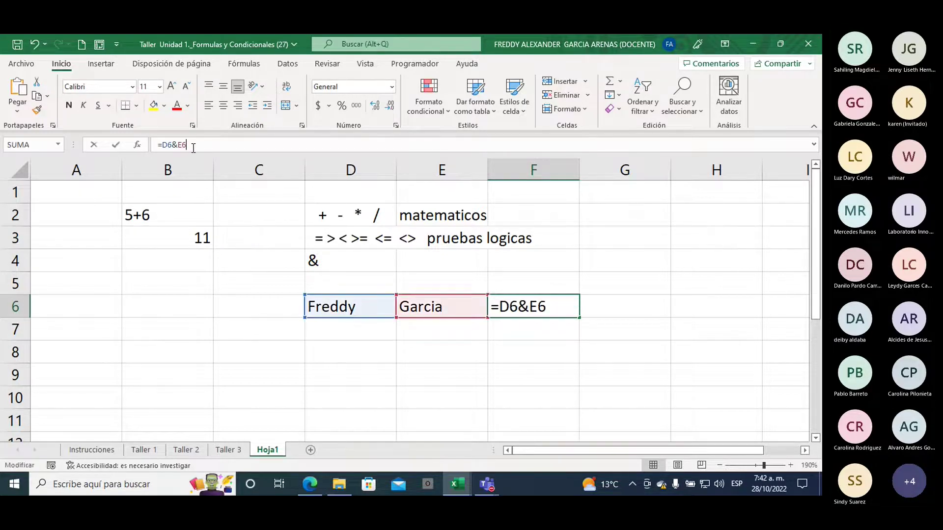
{"action": "key", "text": "BackSpace"}
{"action": "key", "text": "BackSpace"}
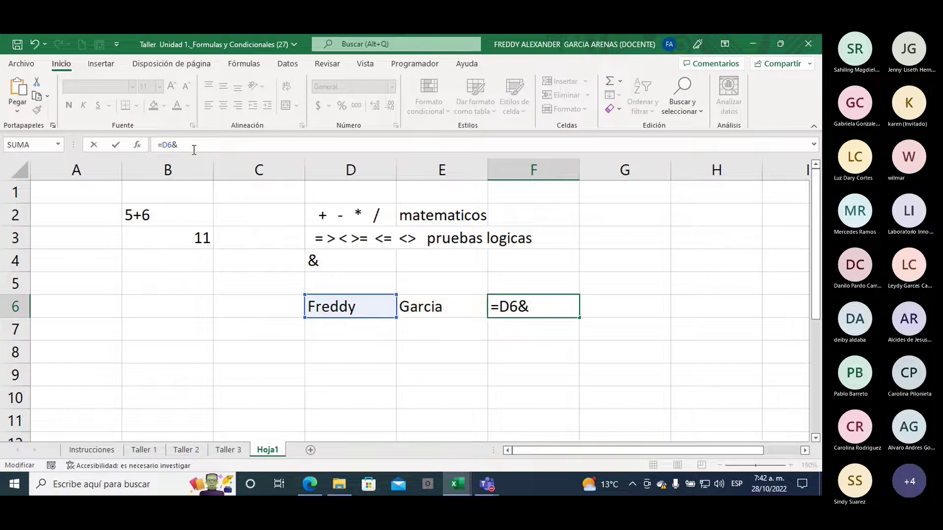
{"action": "type", "text": "\""}
{"action": "type", "text": "\""}
{"action": "type", "text": "&"}
{"action": "left_click", "coordinate": [423, 307]}
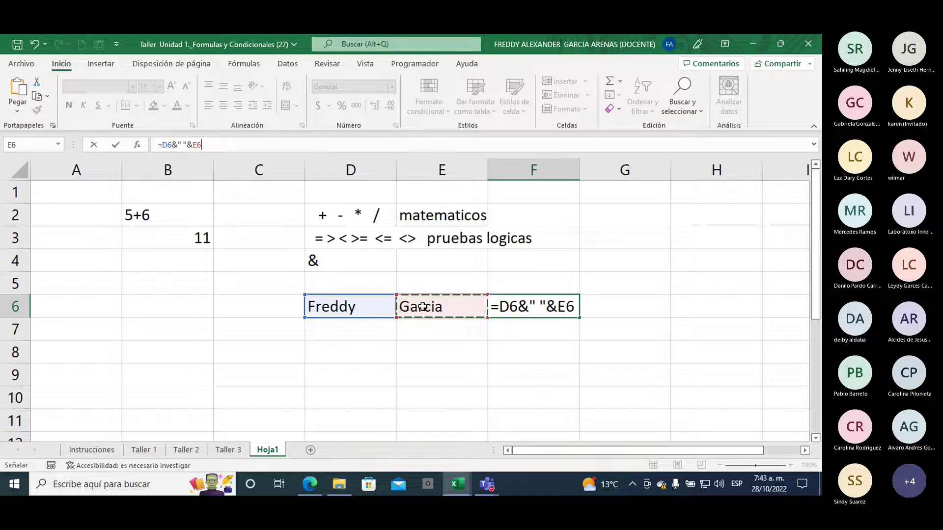
{"action": "key", "text": "Return"}
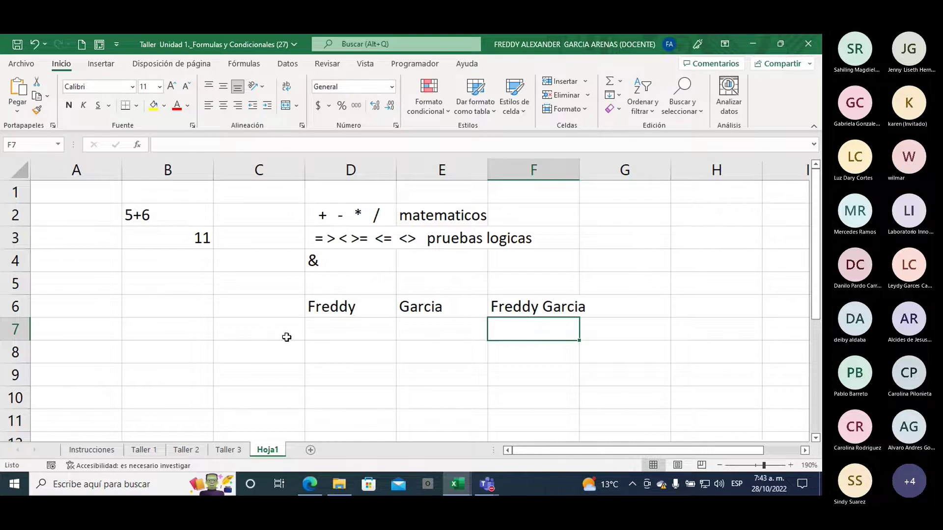
- Fill cell B8 yellow and cell C8 light green
{"action": "scroll", "coordinate": [286, 337], "scroll_direction": "down", "scroll_amount": 1}
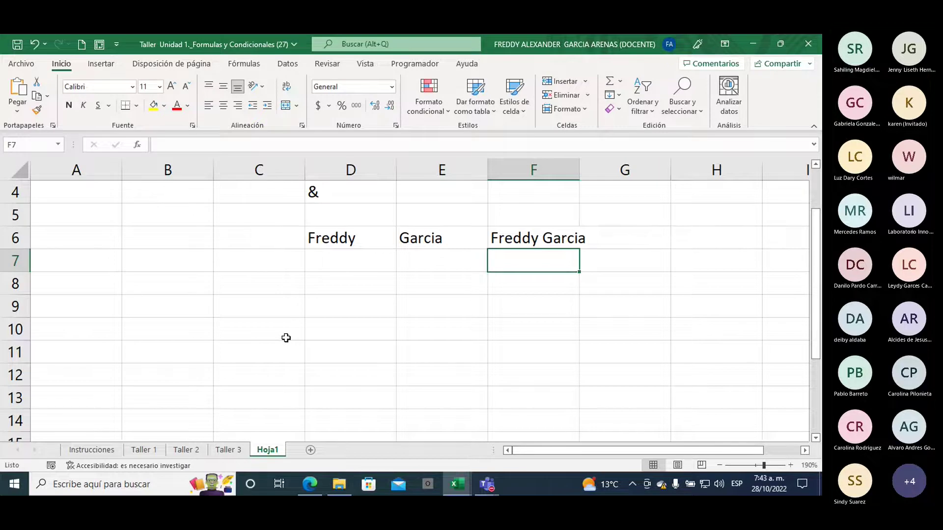
{"action": "left_click", "coordinate": [179, 290]}
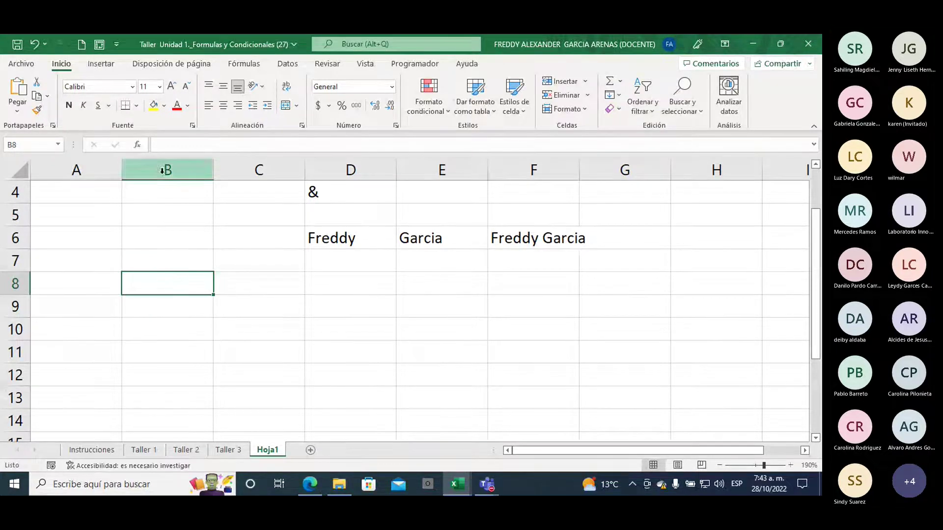
{"action": "left_click", "coordinate": [153, 105]}
{"action": "left_click", "coordinate": [256, 284]}
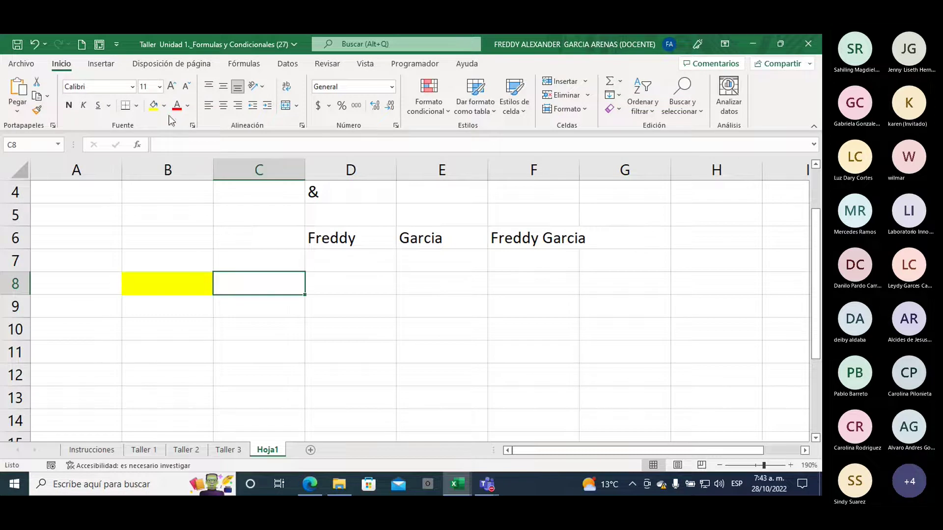
{"action": "left_click", "coordinate": [164, 105]}
{"action": "left_click", "coordinate": [194, 218]}
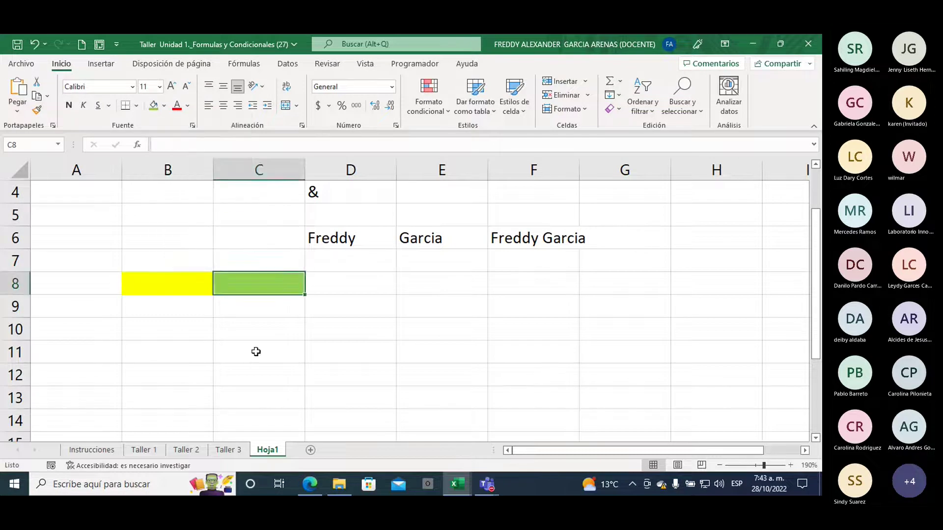
{"action": "left_click", "coordinate": [255, 352]}
- Enter 4 in B8 and 7 in C8
{"action": "left_click", "coordinate": [164, 290]}
{"action": "type", "text": "4"}
{"action": "left_click", "coordinate": [265, 285]}
{"action": "type", "text": "7"}
{"action": "left_click", "coordinate": [250, 359]}
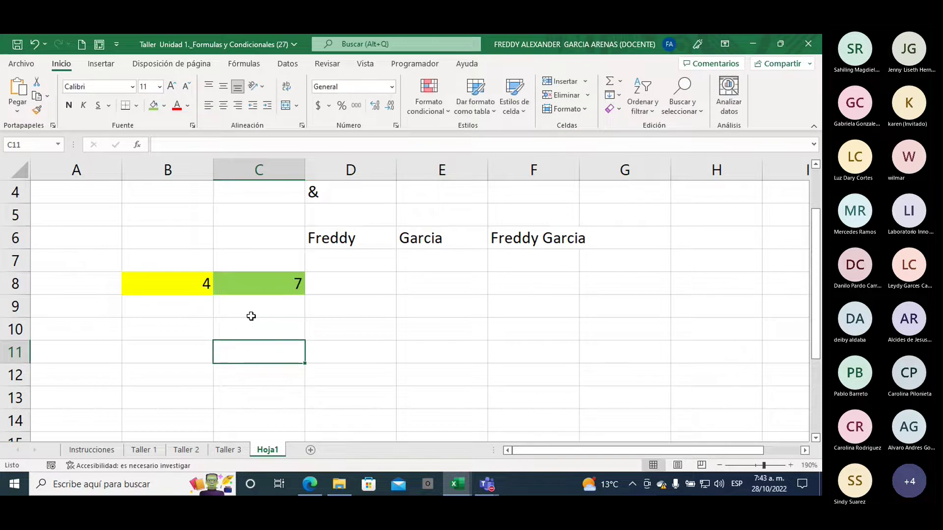
{"action": "left_click", "coordinate": [271, 330]}
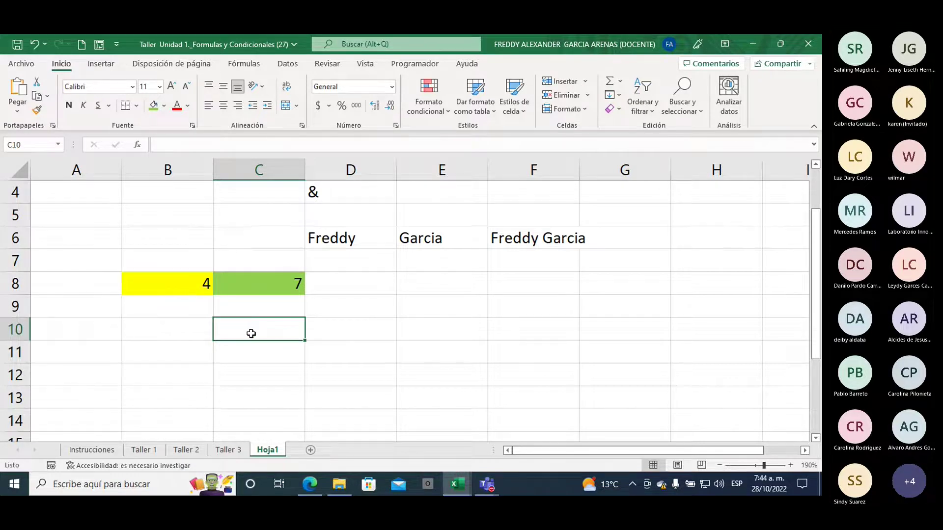
- Enter =B8*C8 in C10 so it shows the product 28
{"action": "type", "text": "="}
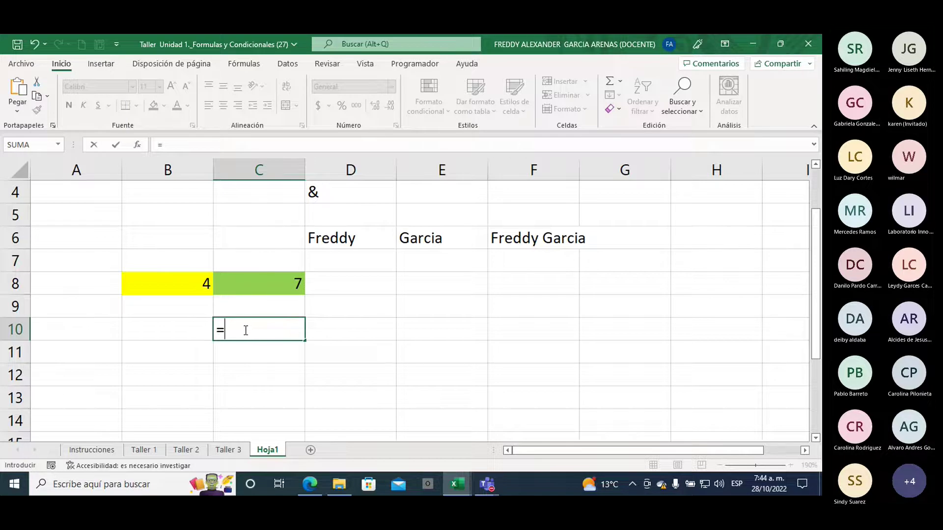
{"action": "left_click", "coordinate": [169, 285]}
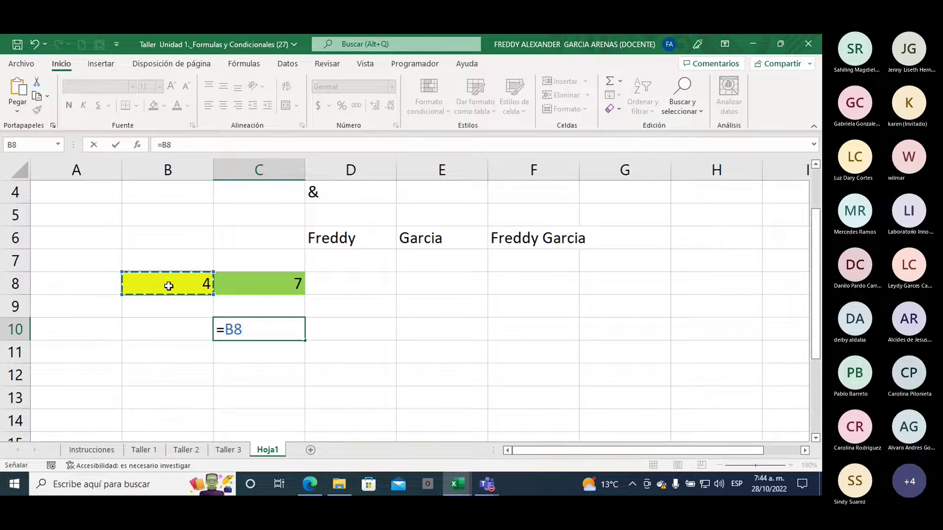
{"action": "type", "text": "*"}
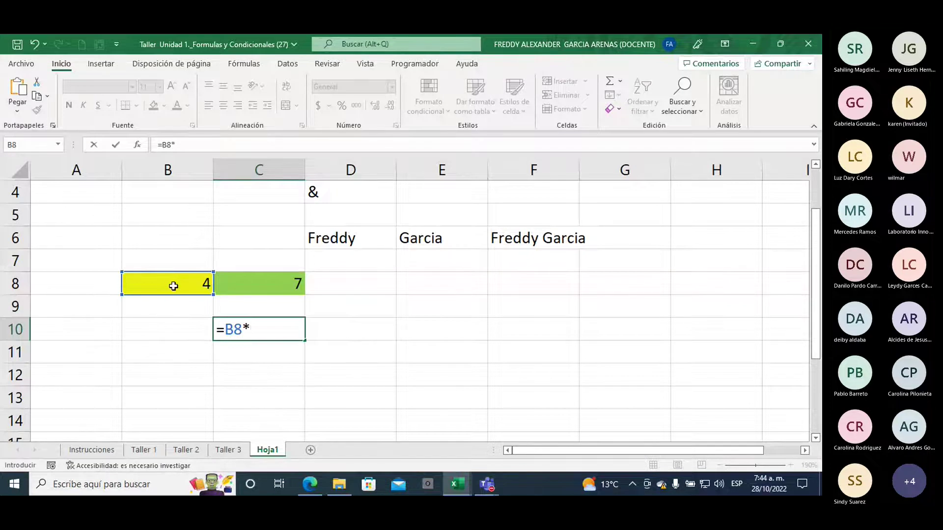
{"action": "left_click", "coordinate": [241, 285]}
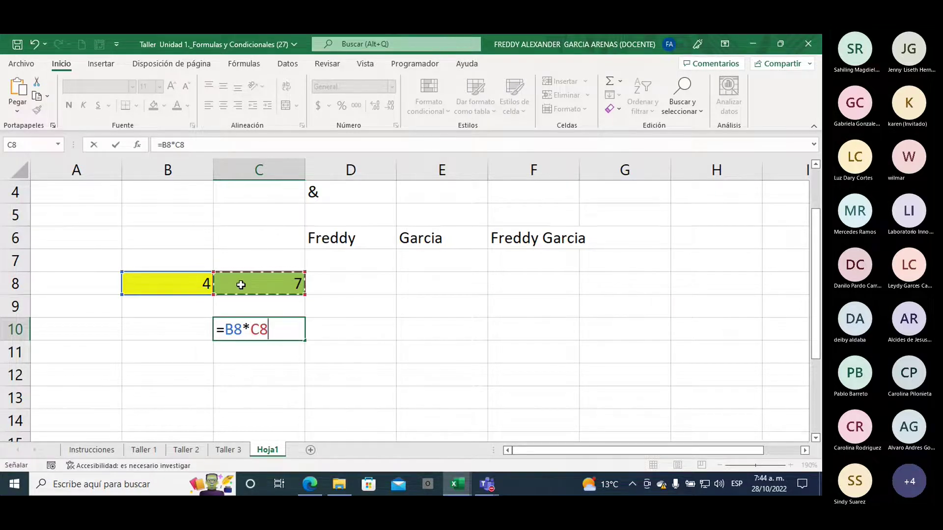
{"action": "key", "text": "Return"}
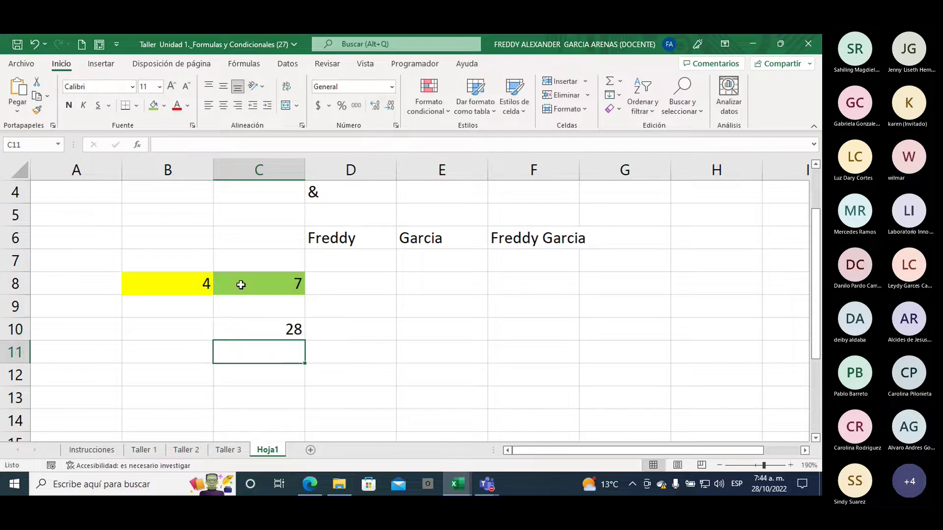
- Change B8 to 5 so C10 recalculates to 35, then select B8:C8 to view their sum
{"action": "left_click", "coordinate": [259, 331]}
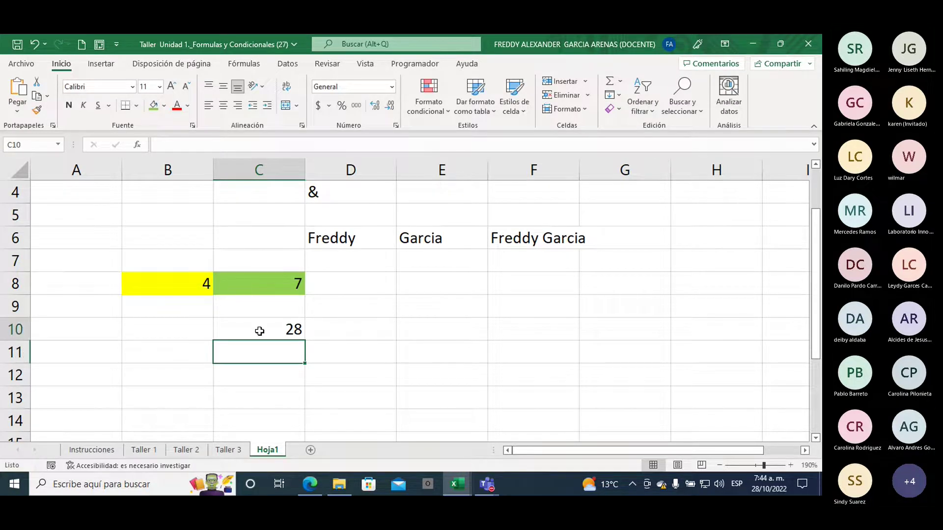
{"action": "left_click", "coordinate": [179, 288]}
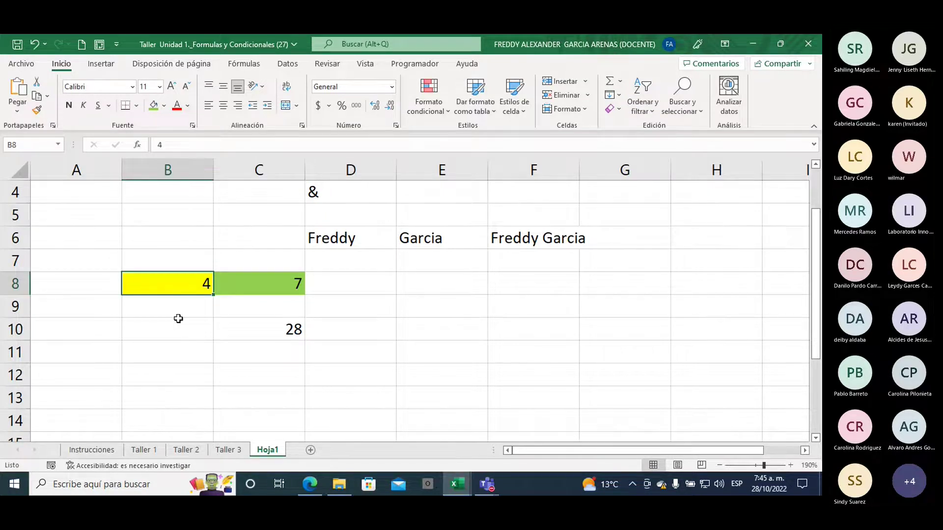
{"action": "type", "text": "5"}
{"action": "key", "text": "Return"}
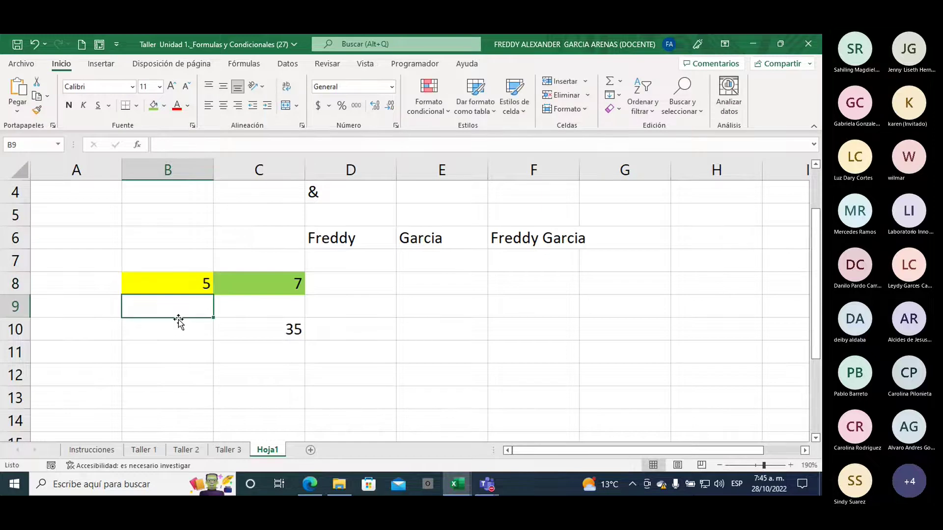
{"action": "left_click", "coordinate": [270, 334]}
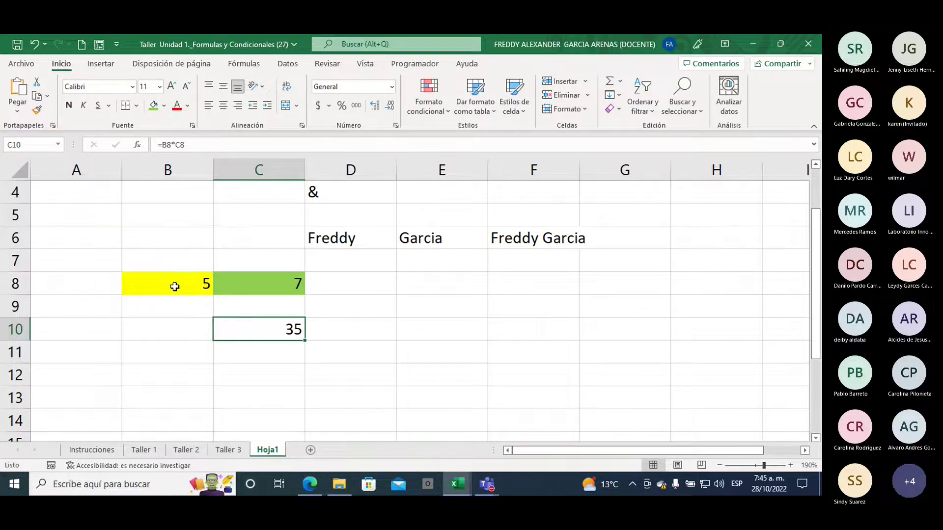
{"action": "left_click_drag", "start_coordinate": [175, 285], "coordinate": [262, 284]}
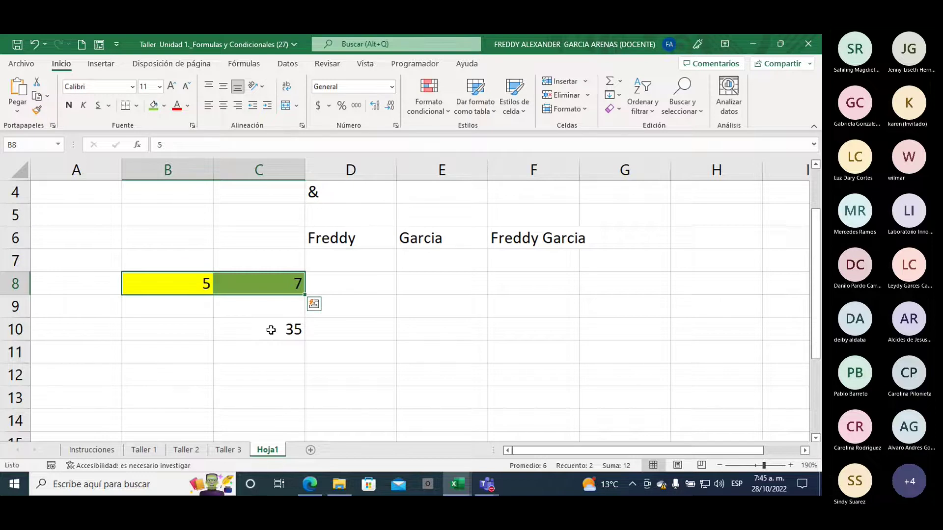
- Type 4, 5, 6, 3, 9 down E8:E12, correcting a mistyped 7, and check their total
{"action": "left_click", "coordinate": [430, 290]}
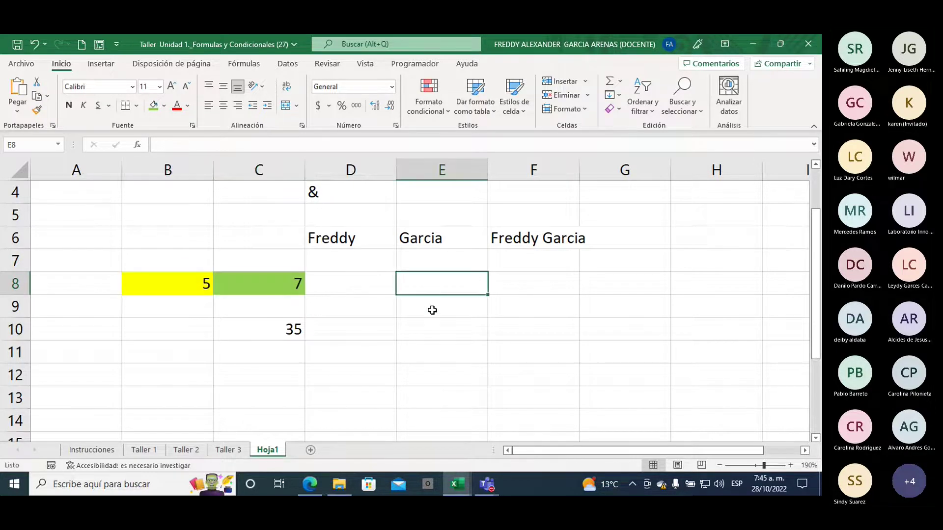
{"action": "type", "text": "4 "}
{"action": "type", "text": "5"}
{"action": "key", "text": "Return"}
{"action": "type", "text": "6"}
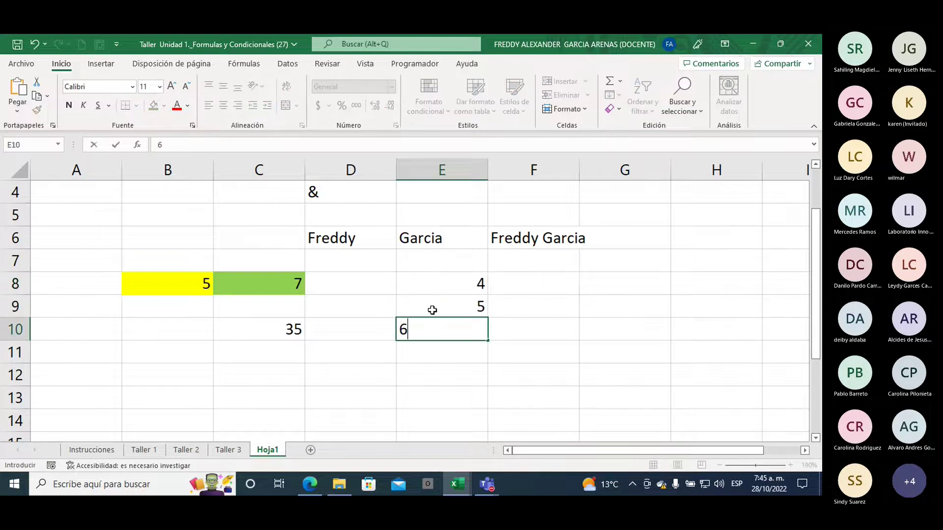
{"action": "key", "text": "Return"}
{"action": "type", "text": "7"}
{"action": "key", "text": "BackSpace"}
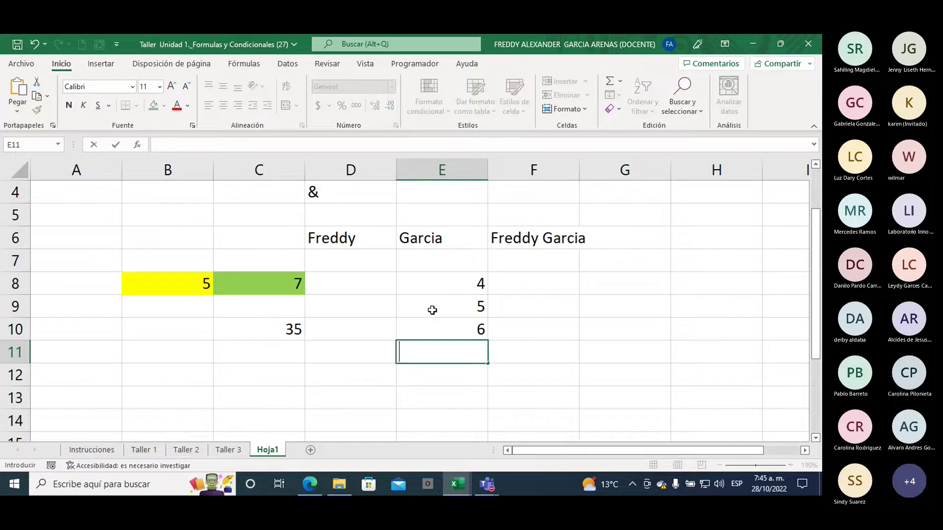
{"action": "type", "text": "3"}
{"action": "key", "text": "Return"}
{"action": "type", "text": "9"}
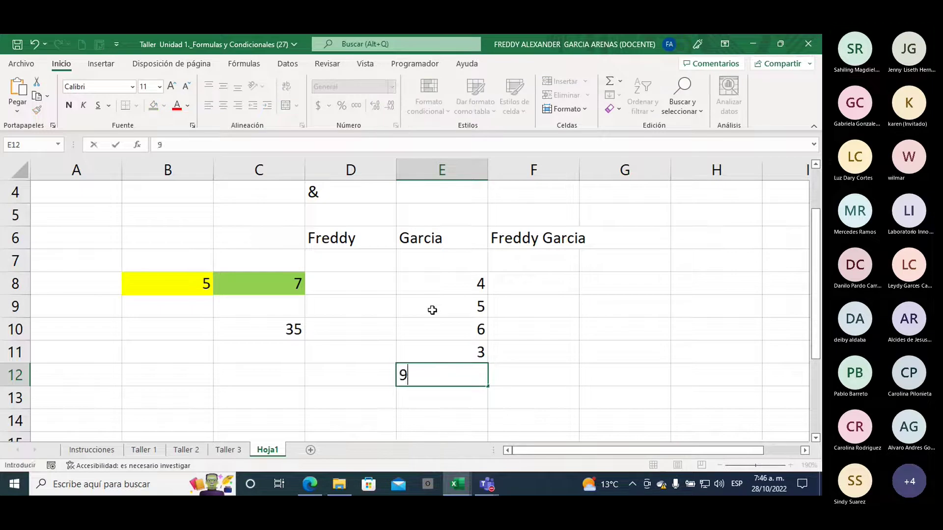
{"action": "key", "text": "Return"}
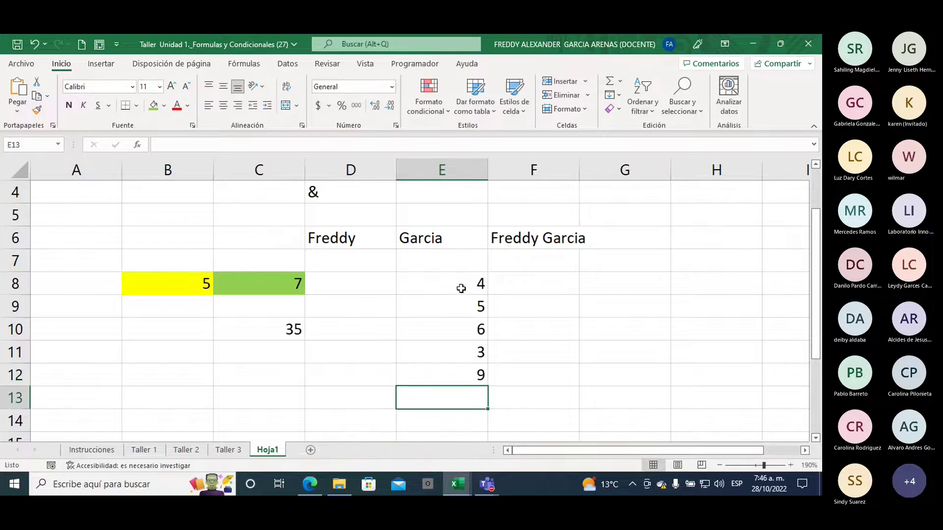
{"action": "left_click_drag", "start_coordinate": [459, 289], "coordinate": [465, 377]}
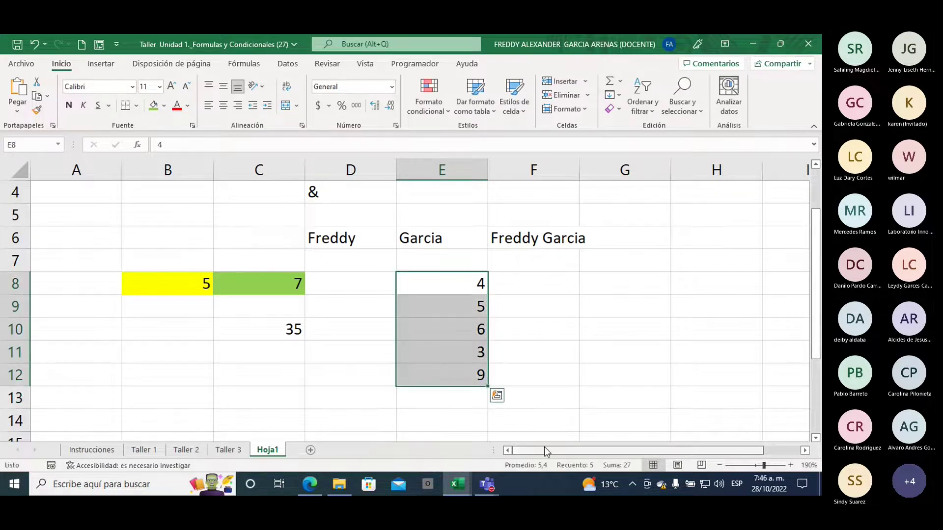
{"action": "left_click_drag", "start_coordinate": [549, 449], "coordinate": [583, 451]}
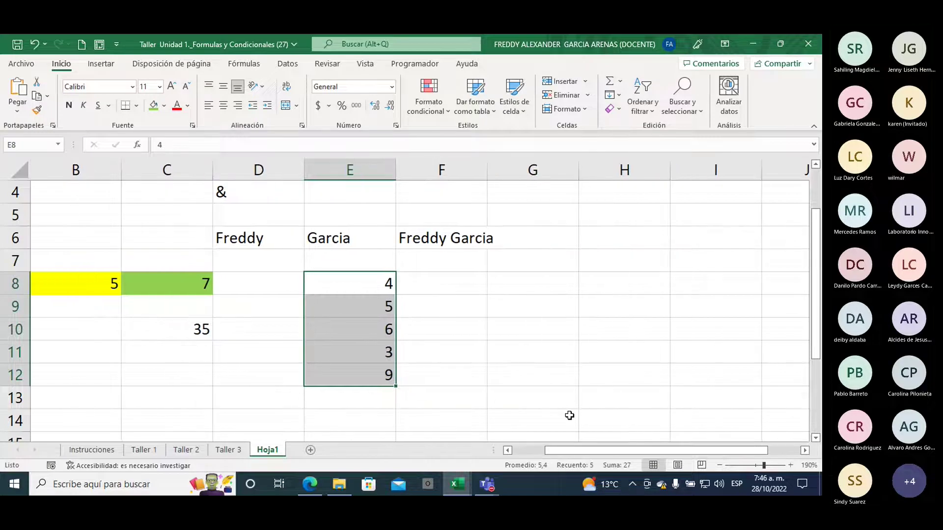
{"action": "left_click", "coordinate": [493, 312]}
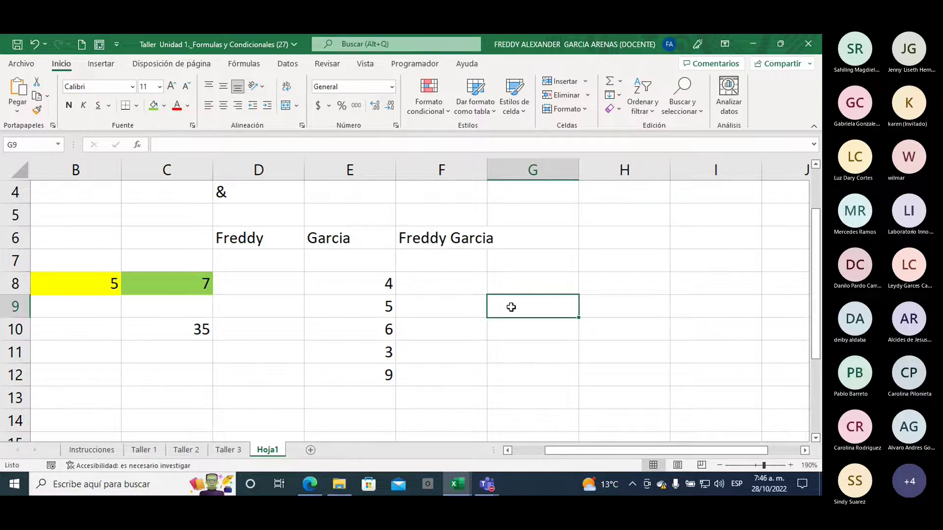
- Enter =E8+E9+E10+E11+E12 in G9 to total 27
{"action": "type", "text": "="}
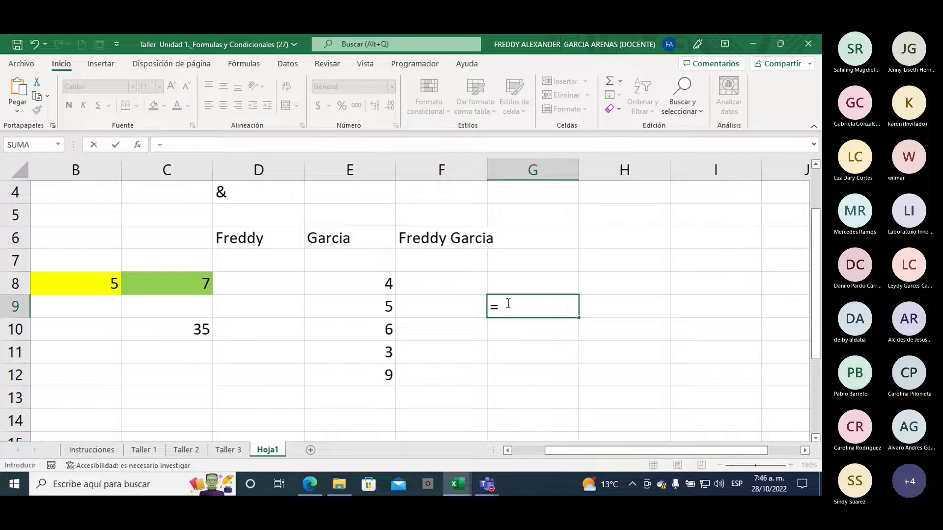
{"action": "left_click", "coordinate": [363, 286]}
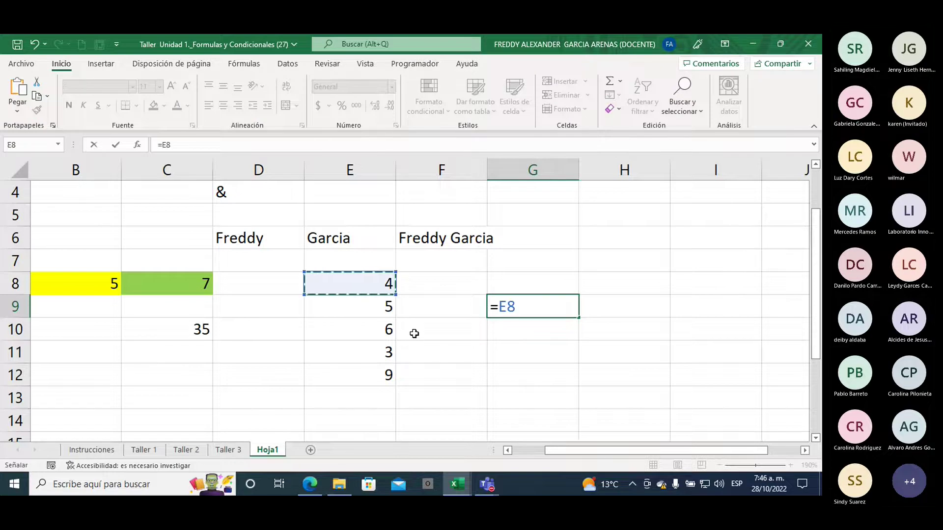
{"action": "type", "text": "+"}
{"action": "left_click", "coordinate": [372, 307]}
{"action": "type", "text": "+"}
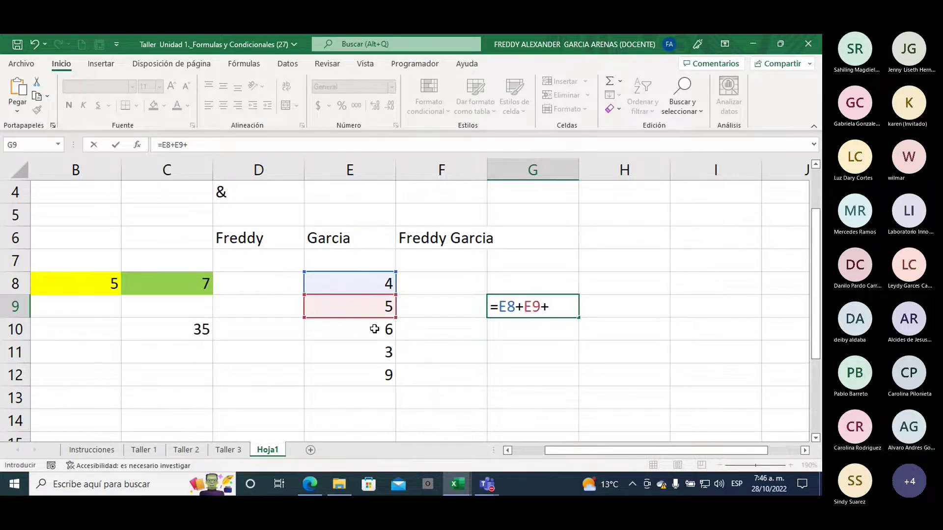
{"action": "left_click", "coordinate": [371, 329]}
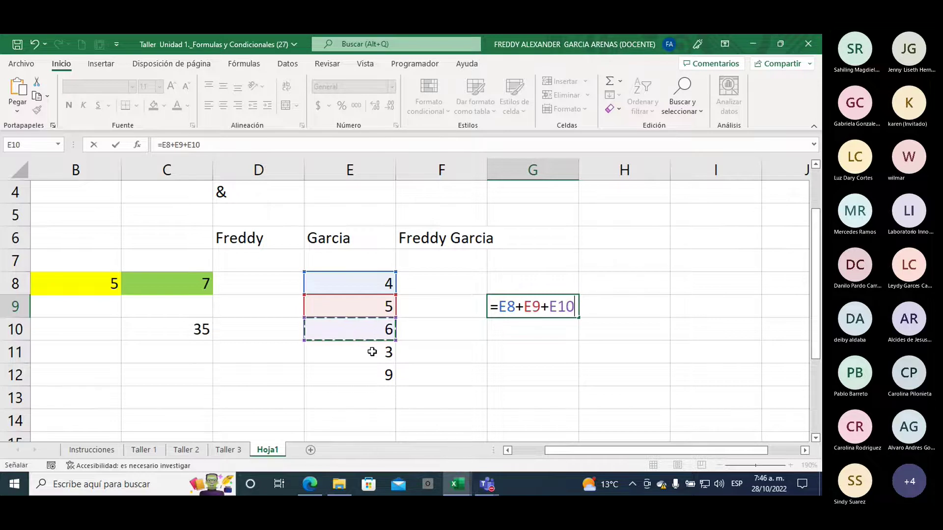
{"action": "type", "text": "+"}
{"action": "left_click", "coordinate": [372, 353]}
{"action": "type", "text": "+"}
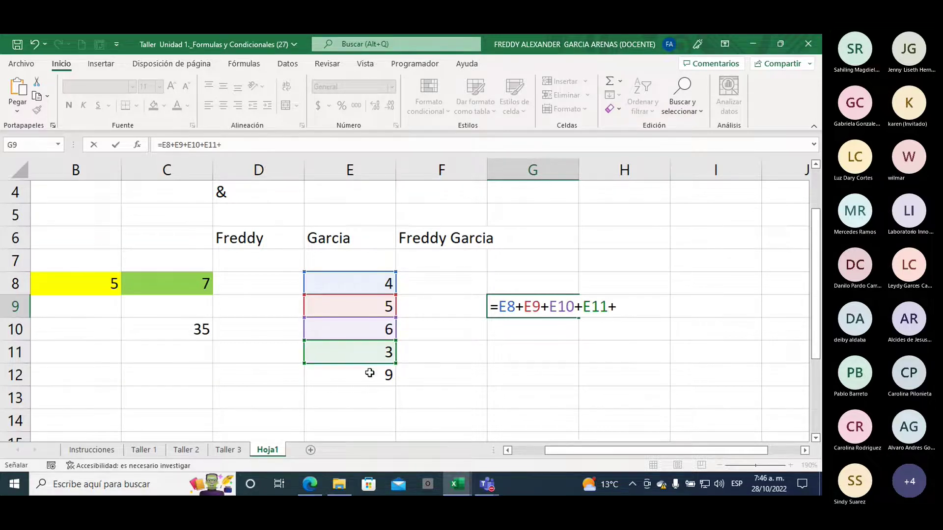
{"action": "left_click", "coordinate": [370, 374]}
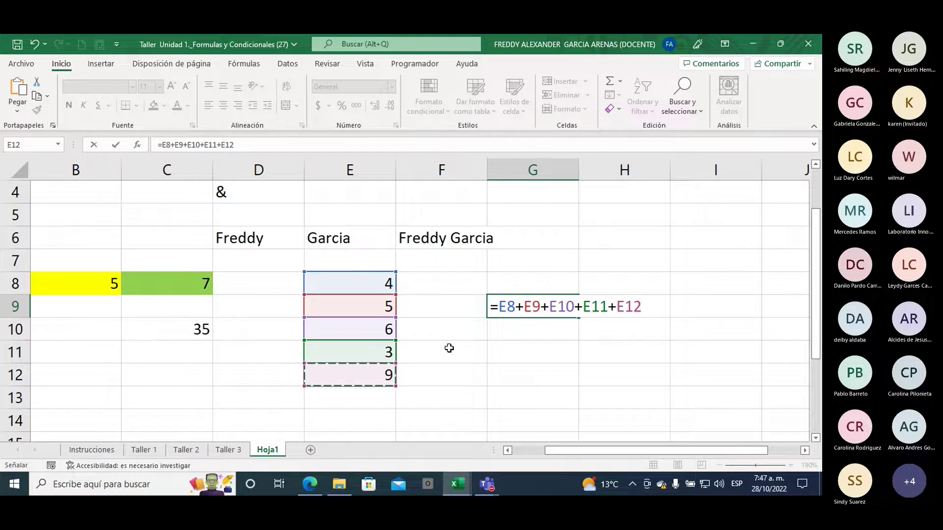
{"action": "key", "text": "Return"}
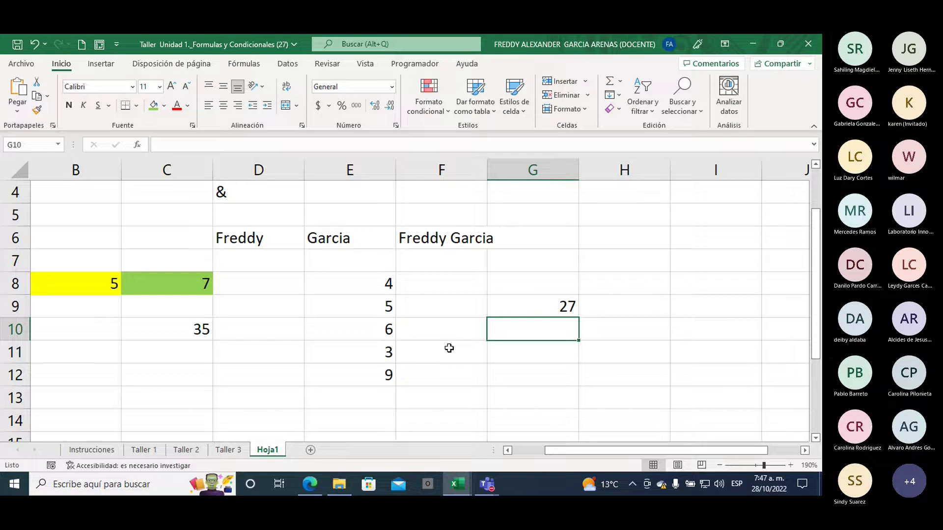
- Type =su in G10 and mark the SUMA AutoComplete suggestion with red ink
{"action": "type", "text": "="}
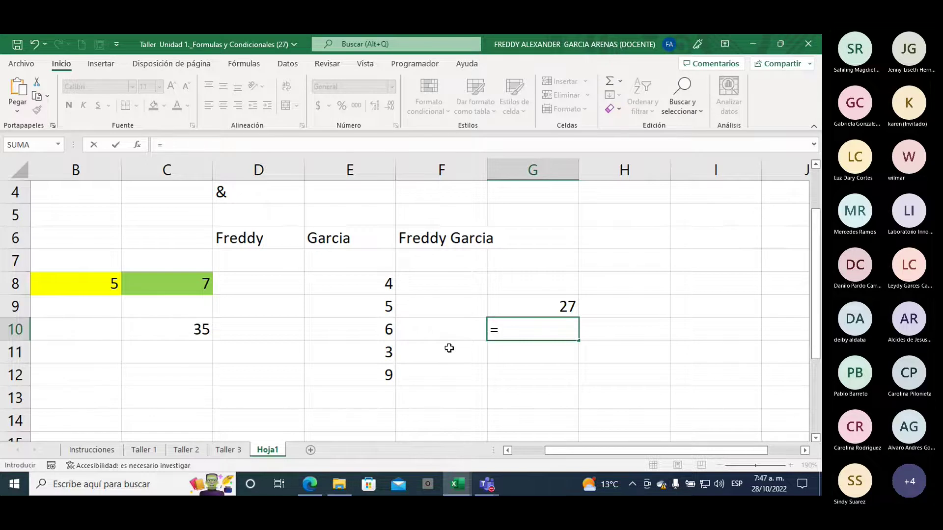
{"action": "type", "text": "su"}
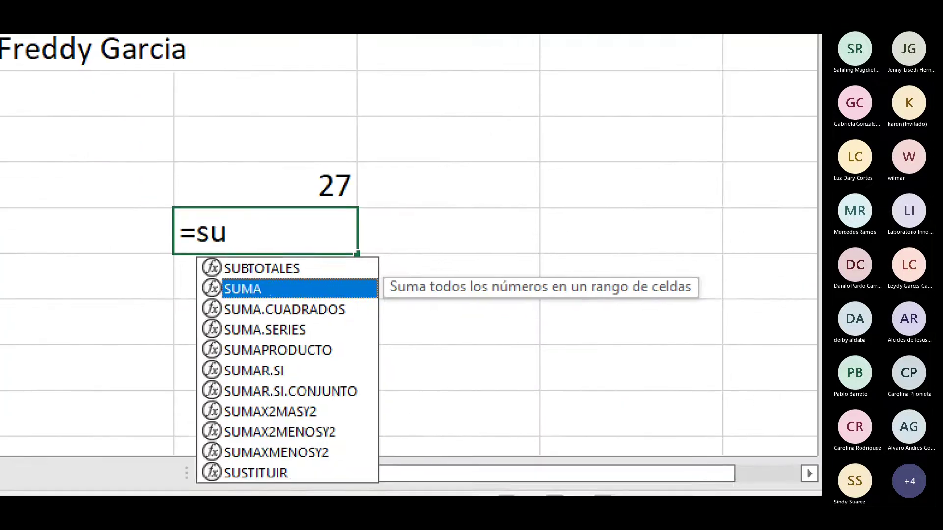
{"action": "left_click_drag", "start_coordinate": [153, 251], "coordinate": [188, 300]}
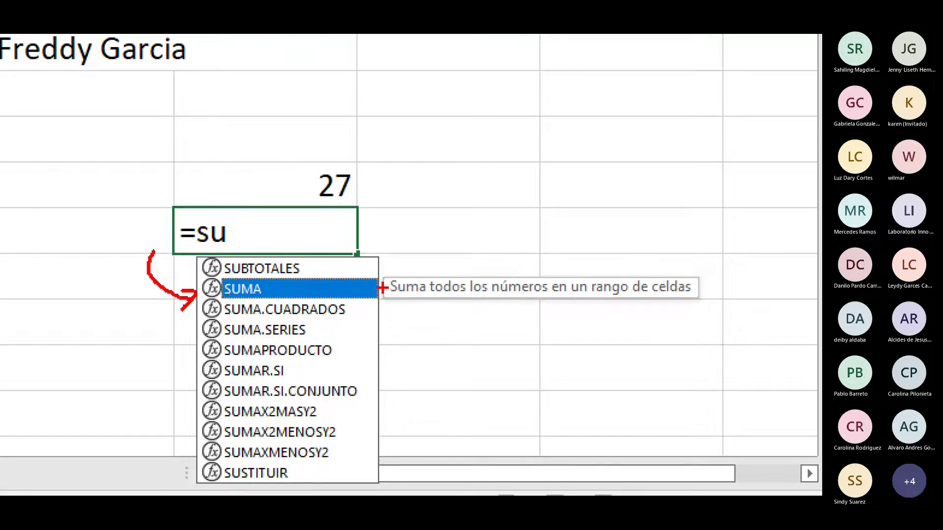
{"action": "mouse_move", "coordinate": [382, 288]}
{"action": "left_mouse_down"}
{"action": "mouse_move", "coordinate": [704, 309]}
{"action": "mouse_move", "coordinate": [383, 286]}
{"action": "left_mouse_up"}
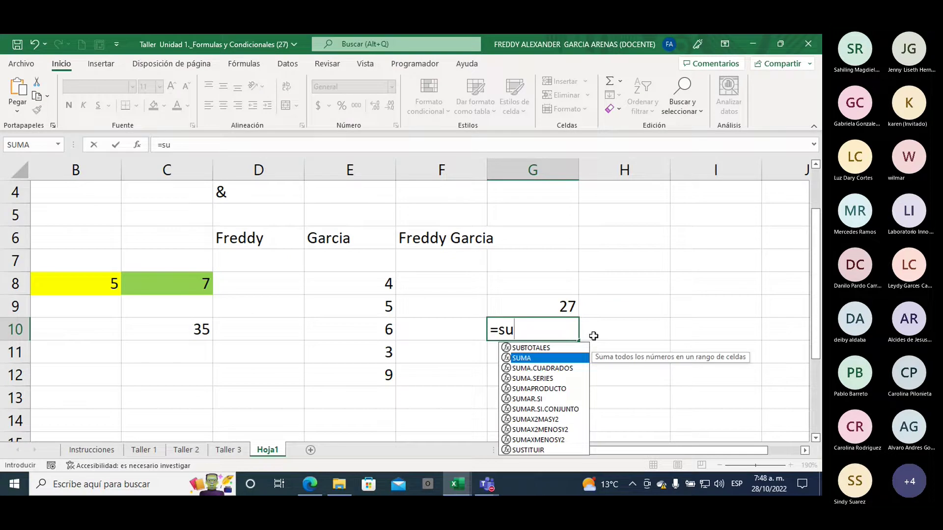
{"action": "double_click", "coordinate": [520, 358]}
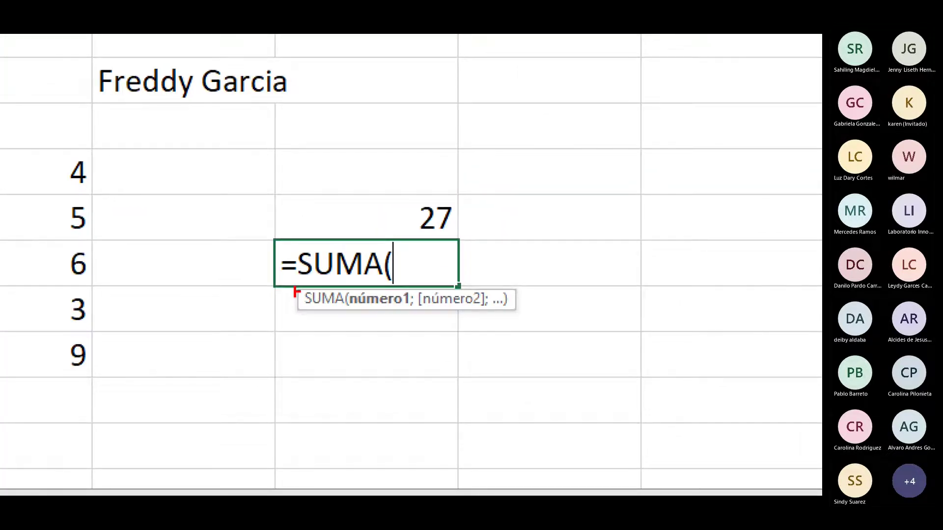
{"action": "mouse_move", "coordinate": [299, 197]}
{"action": "left_mouse_down"}
{"action": "mouse_move", "coordinate": [326, 246]}
{"action": "mouse_move", "coordinate": [391, 183]}
{"action": "left_mouse_up"}
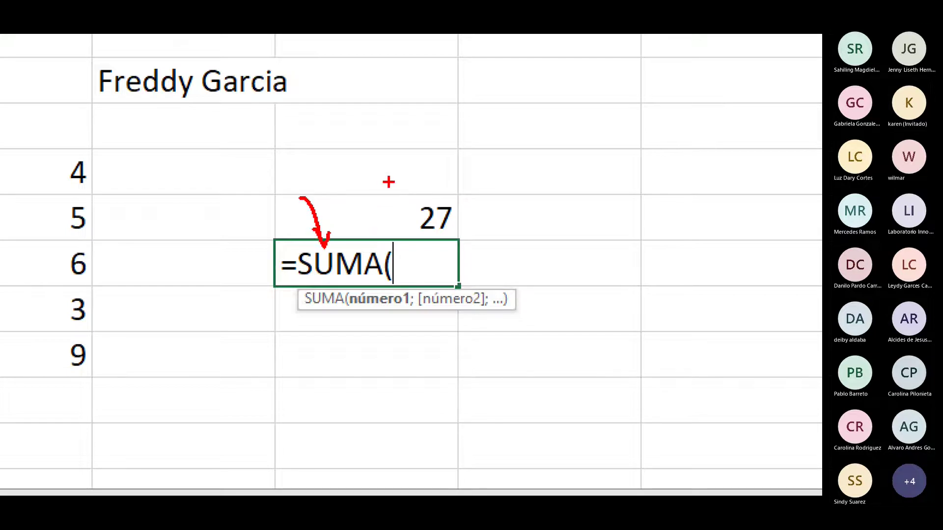
{"action": "mouse_move", "coordinate": [374, 230]}
{"action": "left_mouse_down"}
{"action": "mouse_move", "coordinate": [376, 251]}
{"action": "mouse_move", "coordinate": [385, 231]}
{"action": "left_mouse_up"}
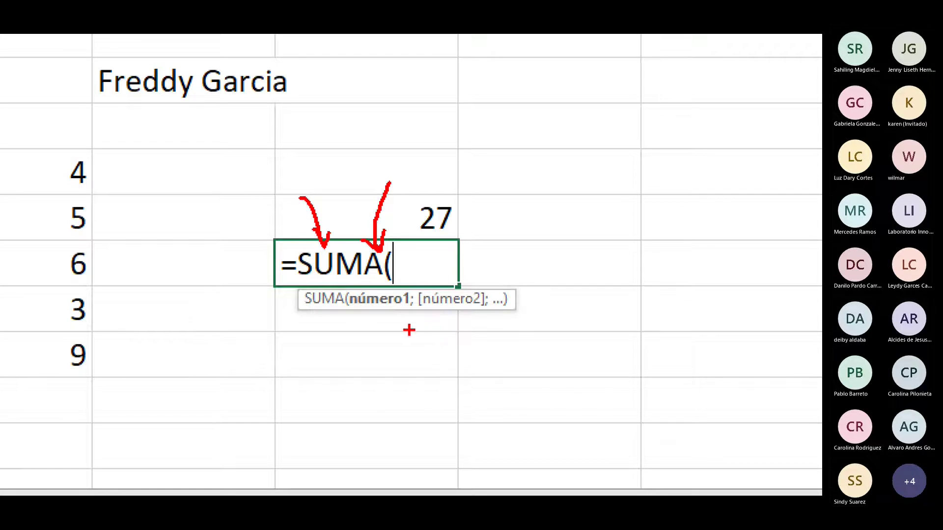
{"action": "left_click_drag", "start_coordinate": [368, 327], "coordinate": [364, 376]}
{"action": "mouse_move", "coordinate": [368, 322]}
{"action": "left_mouse_down"}
{"action": "mouse_move", "coordinate": [386, 364]}
{"action": "mouse_move", "coordinate": [379, 347]}
{"action": "mouse_move", "coordinate": [404, 337]}
{"action": "mouse_move", "coordinate": [419, 356]}
{"action": "mouse_move", "coordinate": [433, 338]}
{"action": "mouse_move", "coordinate": [416, 385]}
{"action": "left_mouse_up"}
{"action": "left_click_drag", "start_coordinate": [325, 319], "coordinate": [327, 386]}
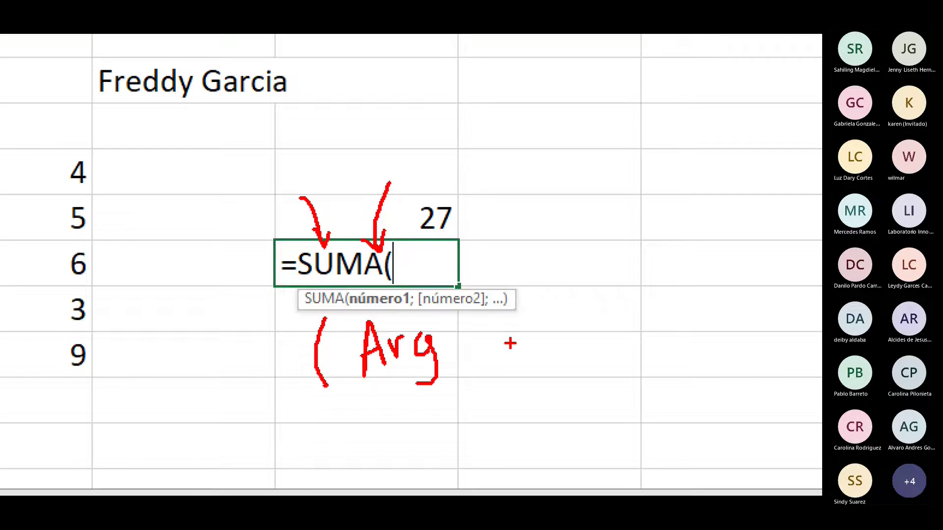
{"action": "left_click_drag", "start_coordinate": [474, 323], "coordinate": [481, 387]}
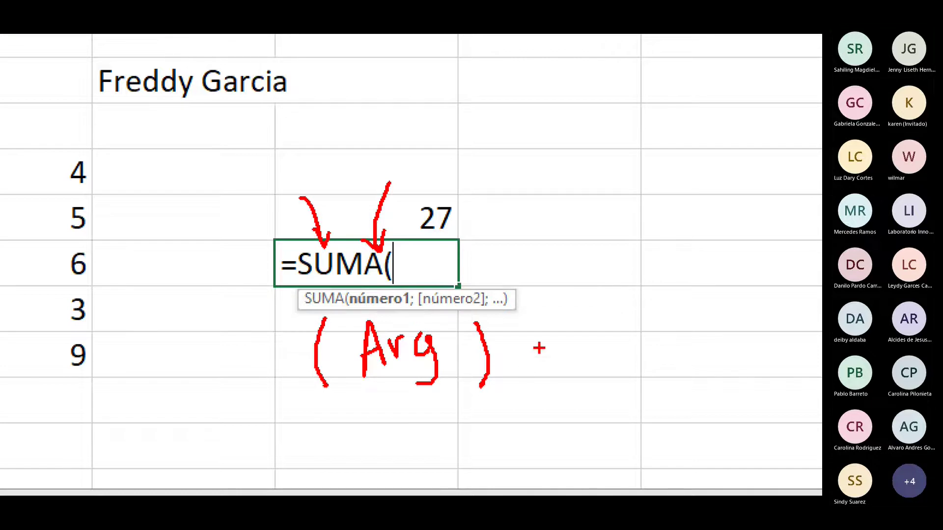
{"action": "left_click_drag", "start_coordinate": [551, 330], "coordinate": [534, 403]}
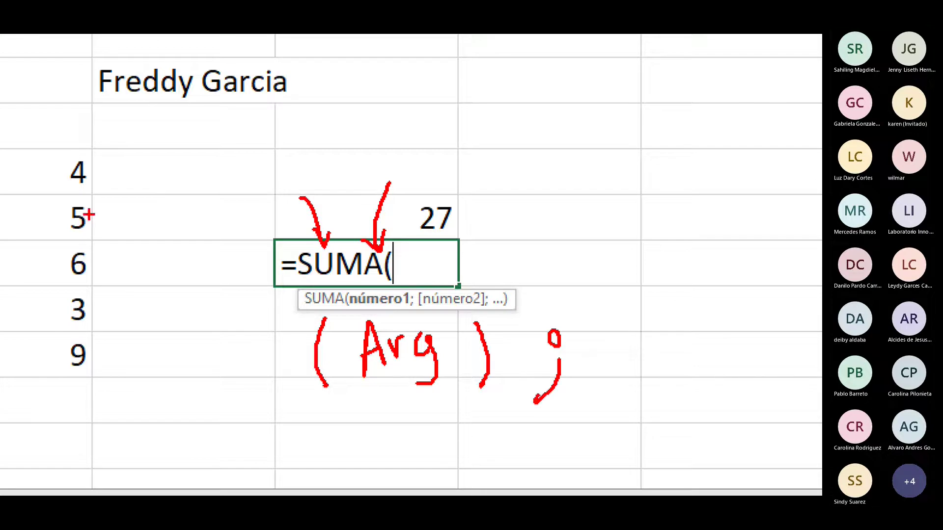
{"action": "left_click_drag", "start_coordinate": [103, 168], "coordinate": [134, 151]}
{"action": "left_click_drag", "start_coordinate": [102, 219], "coordinate": [134, 206]}
{"action": "left_click_drag", "start_coordinate": [103, 261], "coordinate": [167, 239]}
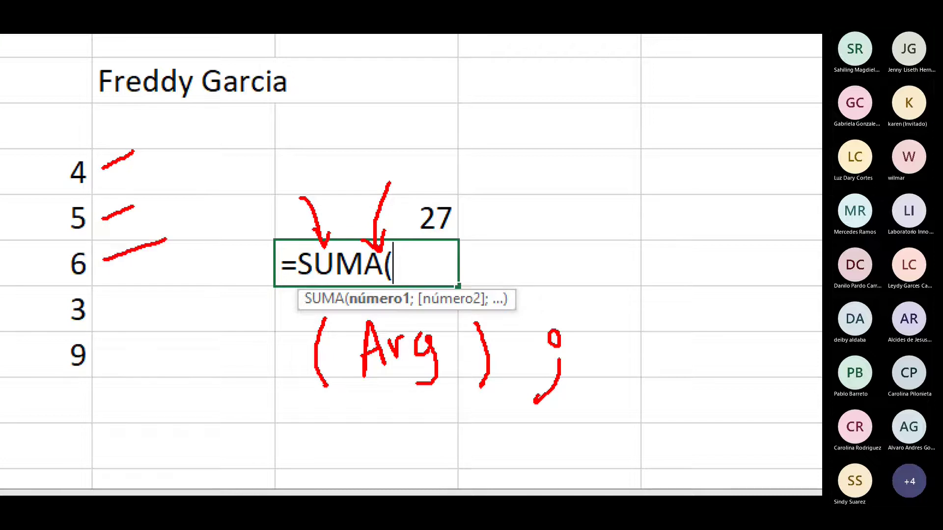
{"action": "left_click_drag", "start_coordinate": [104, 314], "coordinate": [189, 284]}
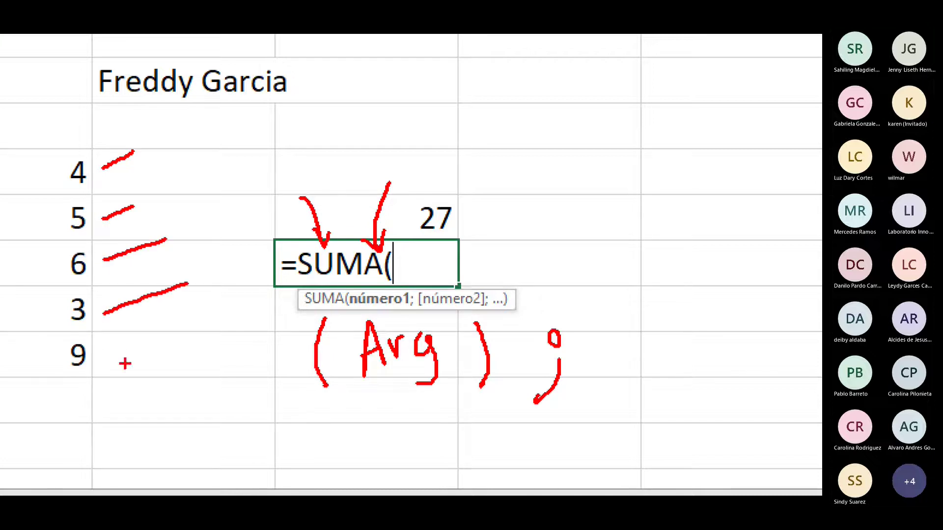
{"action": "left_click_drag", "start_coordinate": [106, 358], "coordinate": [171, 334]}
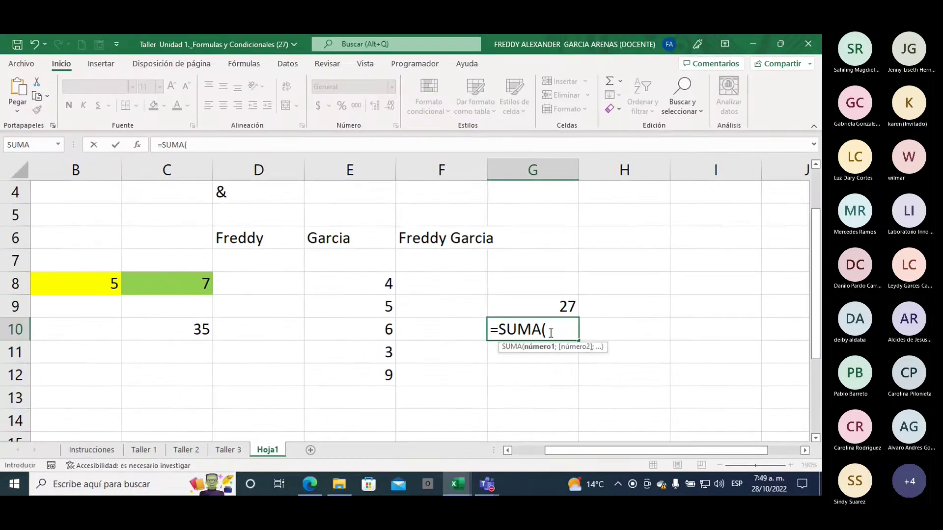
- Complete G10 as =SUMA(E8;E9;E10;E11;E12), giving 27
{"action": "left_click", "coordinate": [390, 284]}
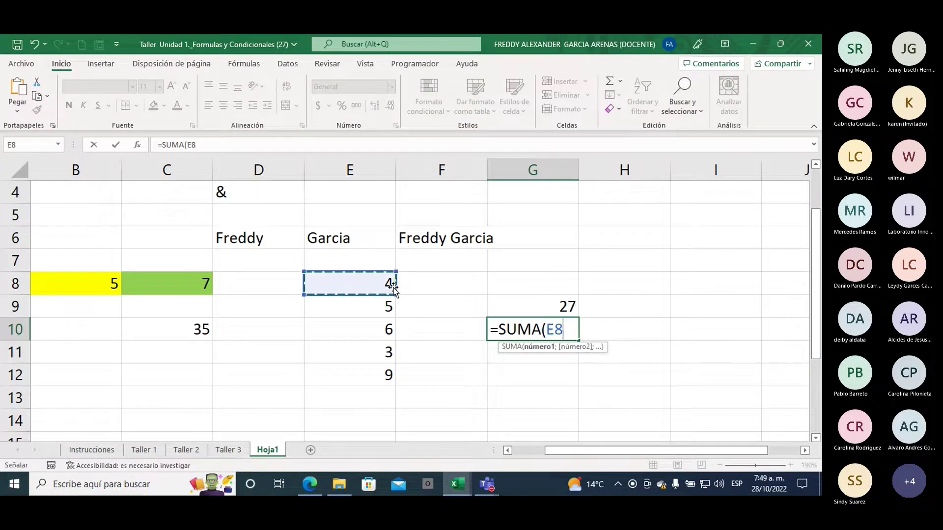
{"action": "type", "text": ";"}
{"action": "left_click", "coordinate": [382, 306]}
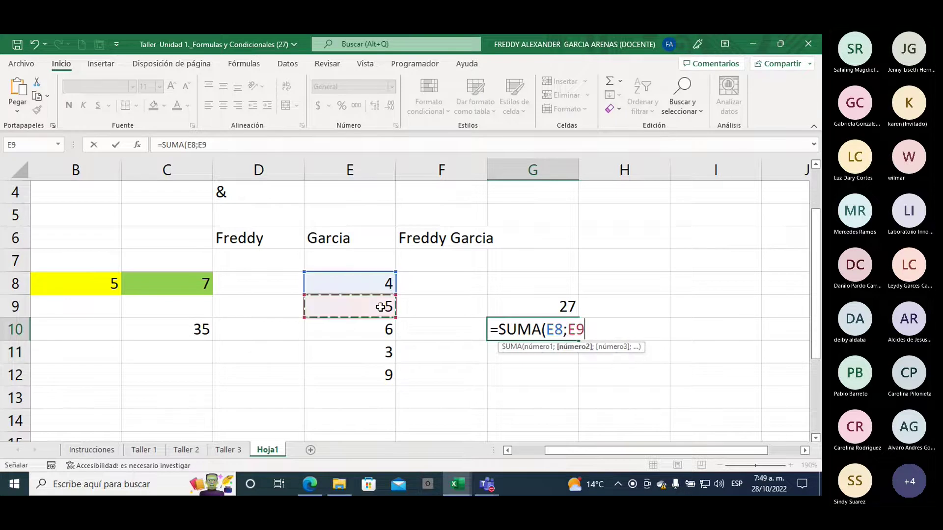
{"action": "type", "text": ";"}
{"action": "left_click", "coordinate": [377, 332]}
{"action": "type", "text": ";"}
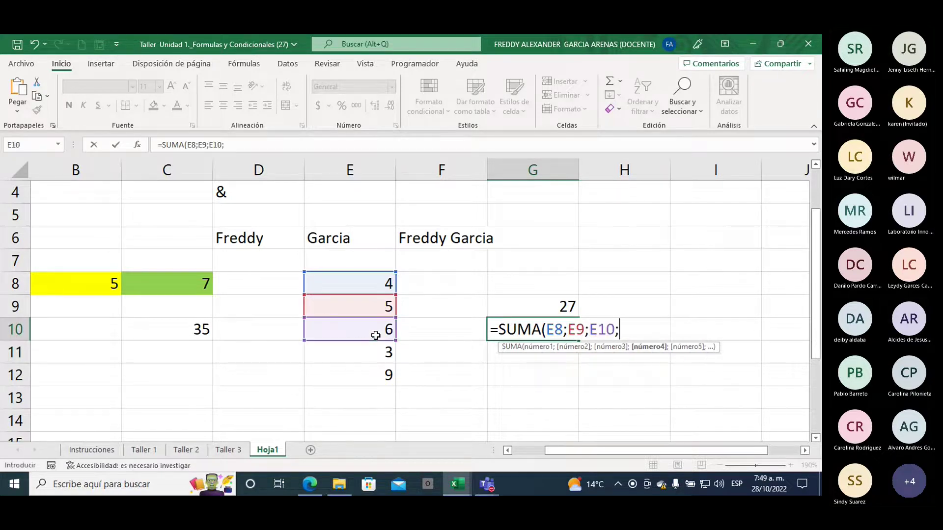
{"action": "left_click", "coordinate": [376, 352]}
{"action": "type", "text": ";"}
{"action": "left_click", "coordinate": [376, 373]}
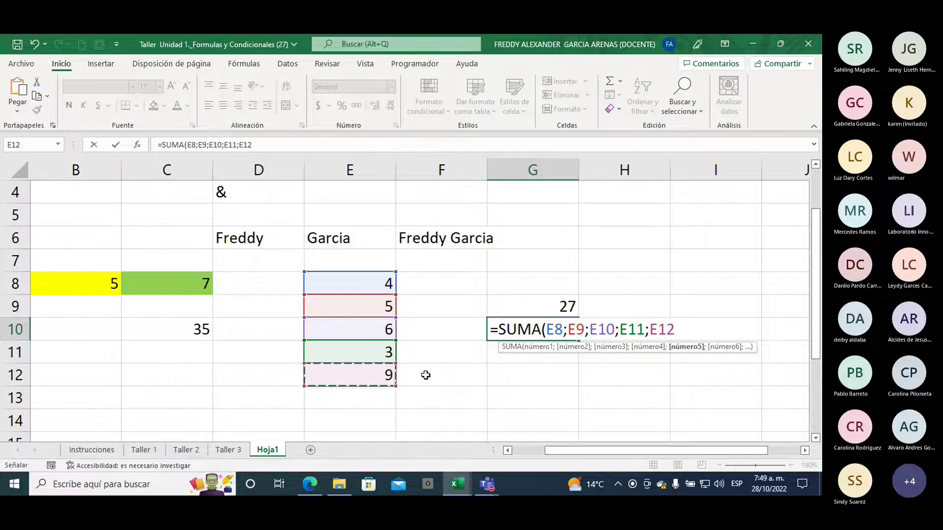
{"action": "type", "text": ")"}
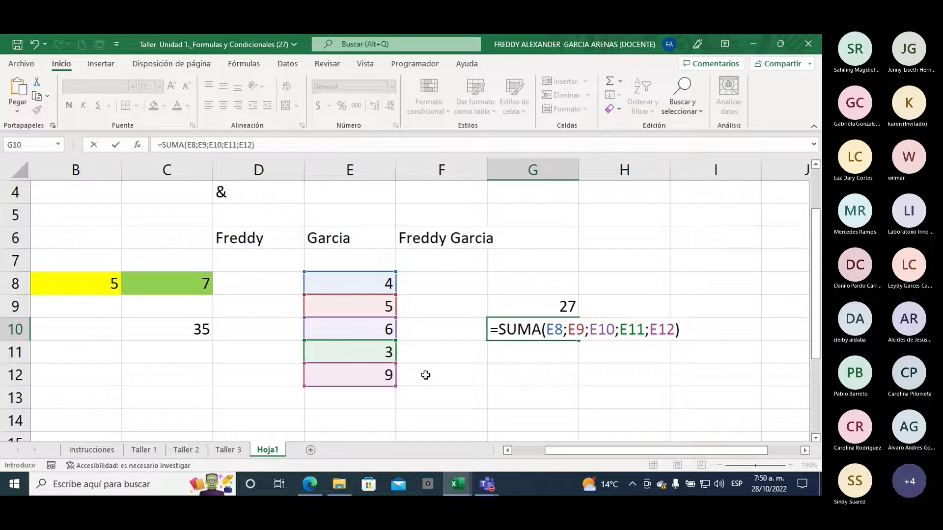
{"action": "key", "text": "Return"}
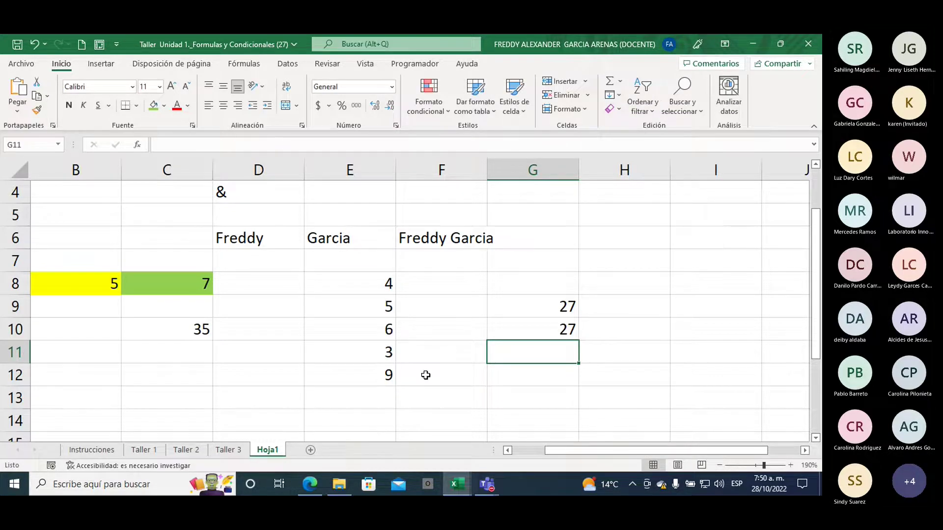
- Start =SUMA(E8:E12 in G11 using the SUMA suggestion and the E8:E12 range
{"action": "key", "text": "Up"}
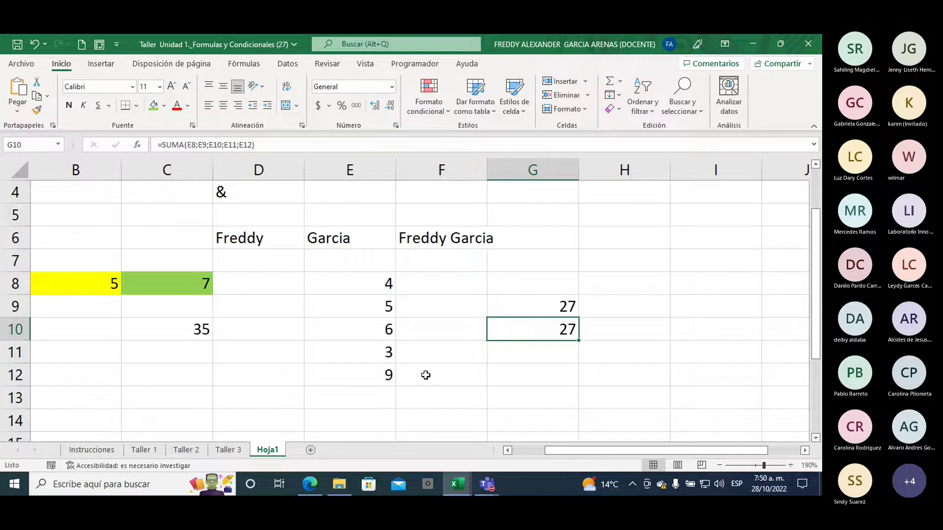
{"action": "key", "text": "Down"}
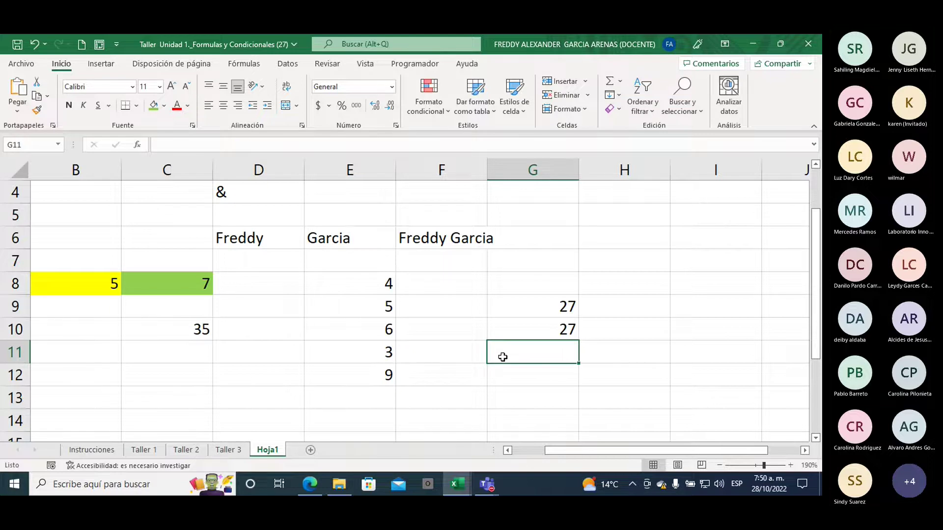
{"action": "type", "text": "=suma"}
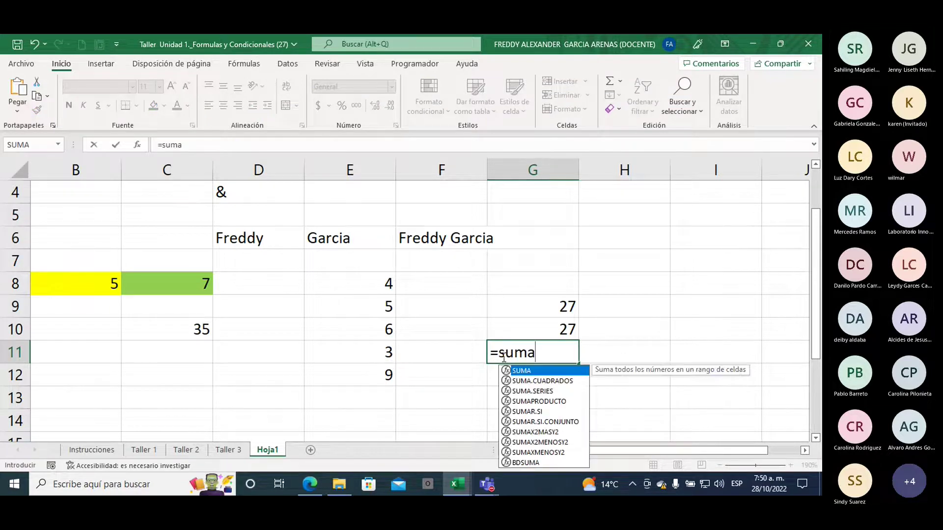
{"action": "double_click", "coordinate": [525, 371]}
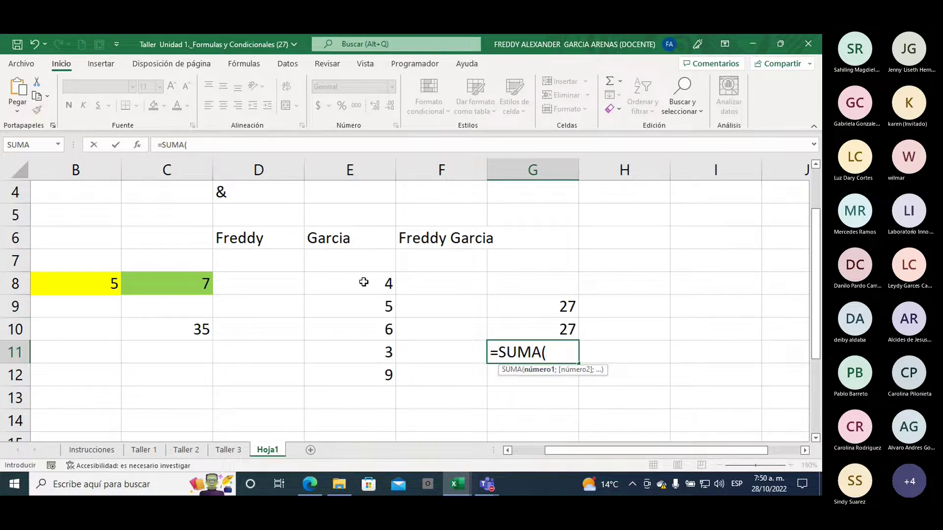
{"action": "left_click_drag", "start_coordinate": [364, 282], "coordinate": [362, 372]}
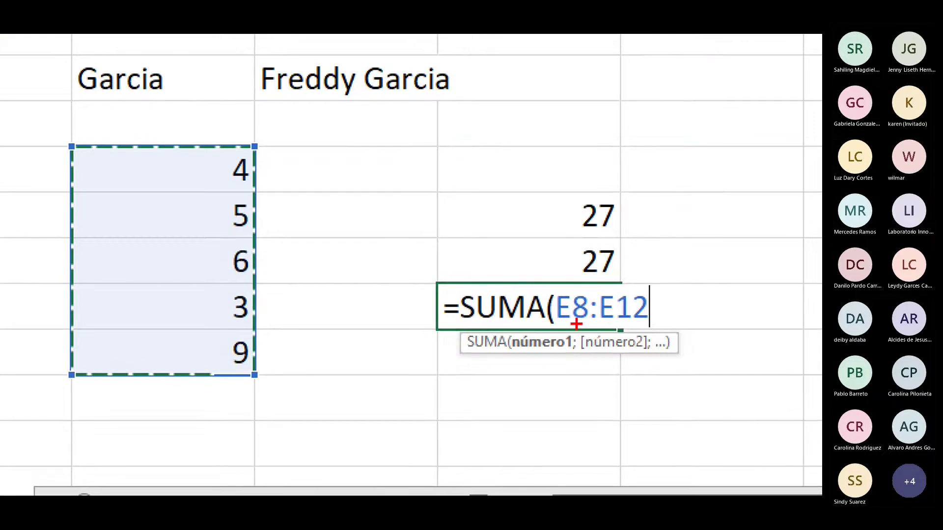
- Annotate with the pen: underline E8 and E12, bracket the range labelled Rango, add arrows
{"action": "left_click_drag", "start_coordinate": [562, 327], "coordinate": [591, 325]}
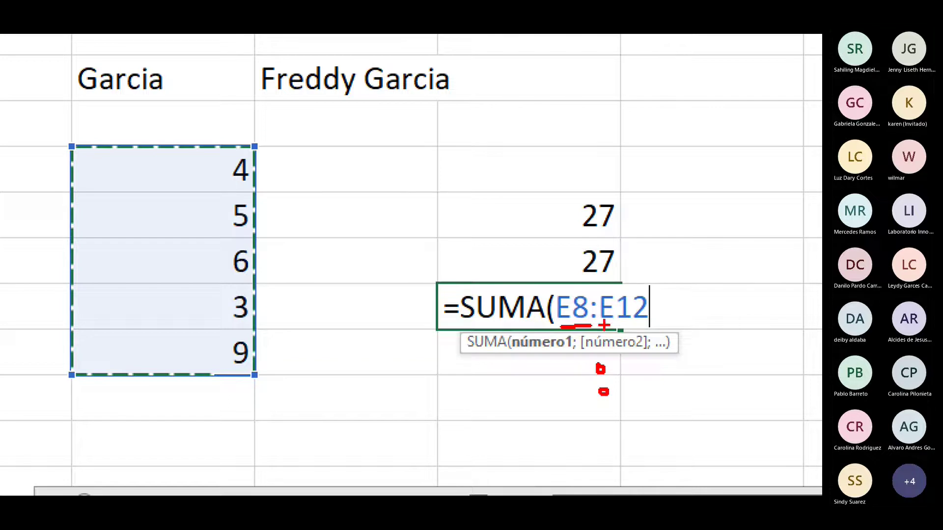
{"action": "left_click_drag", "start_coordinate": [605, 325], "coordinate": [645, 324]}
{"action": "mouse_move", "coordinate": [244, 130]}
{"action": "left_mouse_down"}
{"action": "mouse_move", "coordinate": [269, 159]}
{"action": "mouse_move", "coordinate": [233, 396]}
{"action": "left_mouse_up"}
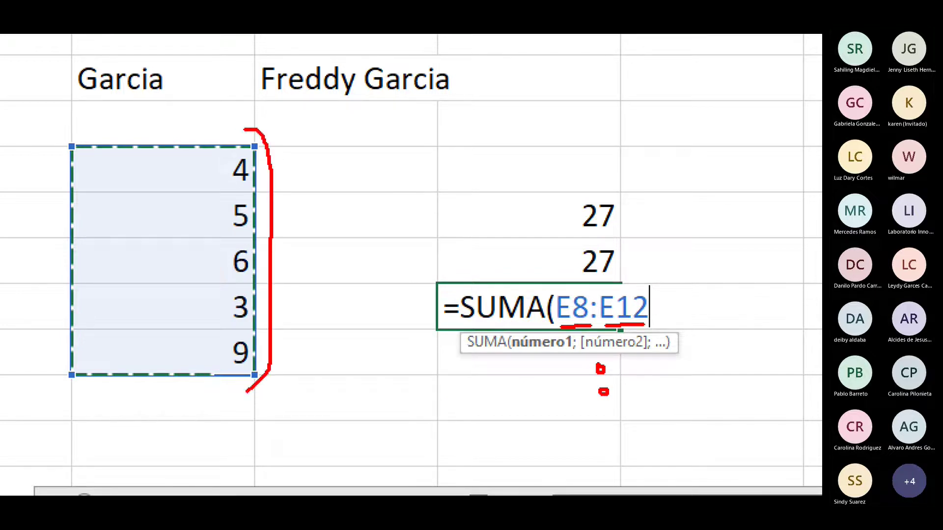
{"action": "left_click_drag", "start_coordinate": [289, 235], "coordinate": [291, 277]}
{"action": "mouse_move", "coordinate": [290, 236]}
{"action": "left_mouse_down"}
{"action": "mouse_move", "coordinate": [309, 269]}
{"action": "mouse_move", "coordinate": [329, 256]}
{"action": "mouse_move", "coordinate": [318, 270]}
{"action": "mouse_move", "coordinate": [356, 266]}
{"action": "mouse_move", "coordinate": [369, 246]}
{"action": "mouse_move", "coordinate": [363, 278]}
{"action": "left_mouse_up"}
{"action": "mouse_move", "coordinate": [393, 241]}
{"action": "left_mouse_down"}
{"action": "mouse_move", "coordinate": [388, 263]}
{"action": "mouse_move", "coordinate": [390, 240]}
{"action": "left_mouse_up"}
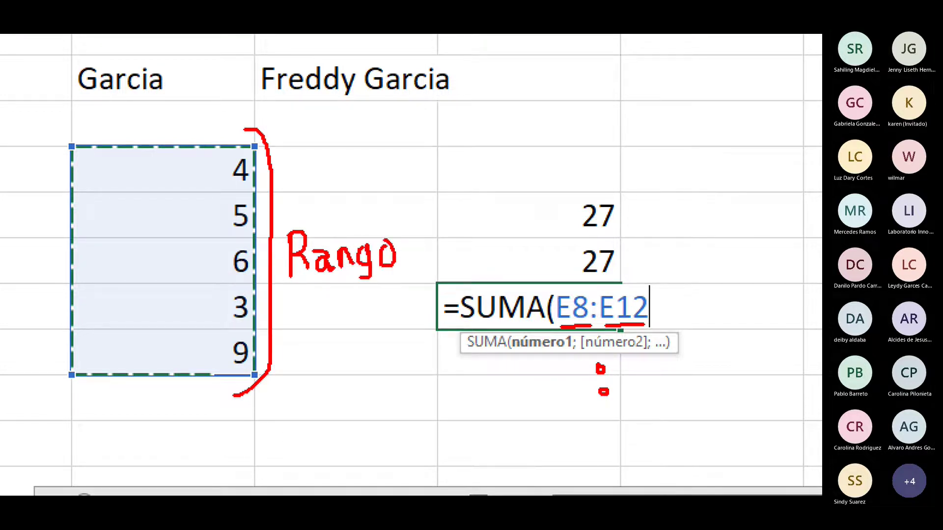
{"action": "left_click_drag", "start_coordinate": [578, 326], "coordinate": [578, 333]}
{"action": "mouse_move", "coordinate": [539, 250]}
{"action": "left_mouse_down"}
{"action": "mouse_move", "coordinate": [555, 287]}
{"action": "mouse_move", "coordinate": [563, 270]}
{"action": "left_mouse_up"}
{"action": "mouse_move", "coordinate": [536, 403]}
{"action": "left_mouse_down"}
{"action": "mouse_move", "coordinate": [576, 382]}
{"action": "mouse_move", "coordinate": [569, 376]}
{"action": "mouse_move", "coordinate": [570, 403]}
{"action": "left_mouse_up"}
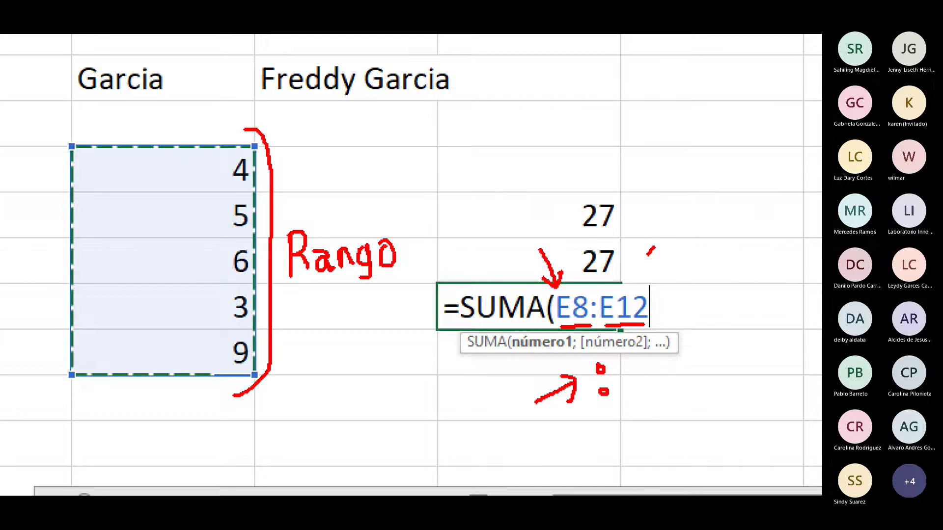
{"action": "mouse_move", "coordinate": [654, 247]}
{"action": "left_mouse_down"}
{"action": "mouse_move", "coordinate": [631, 271]}
{"action": "mouse_move", "coordinate": [649, 280]}
{"action": "left_mouse_up"}
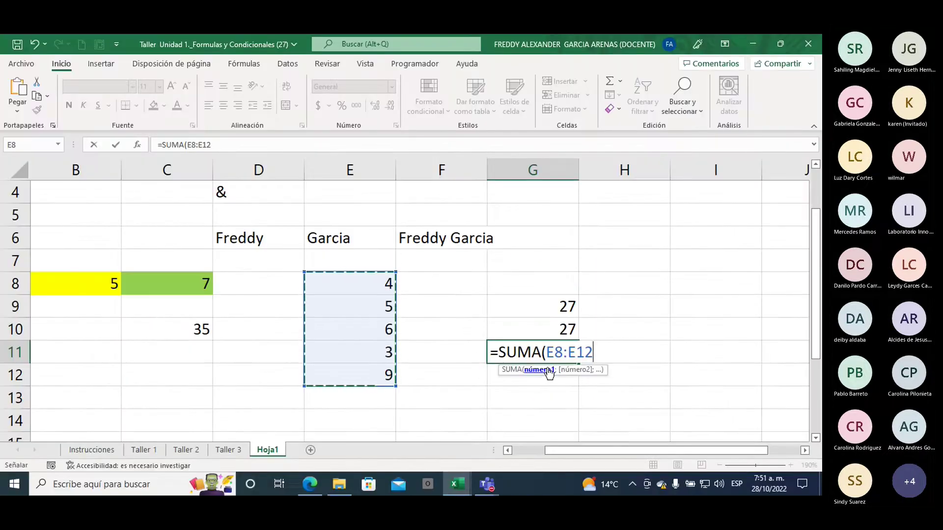
- Close G11 as =SUMA(E8:E12) showing 27, and confirm E8:E12 sums to 27 in the status bar
{"action": "type", "text": ")"}
{"action": "key", "text": "Return"}
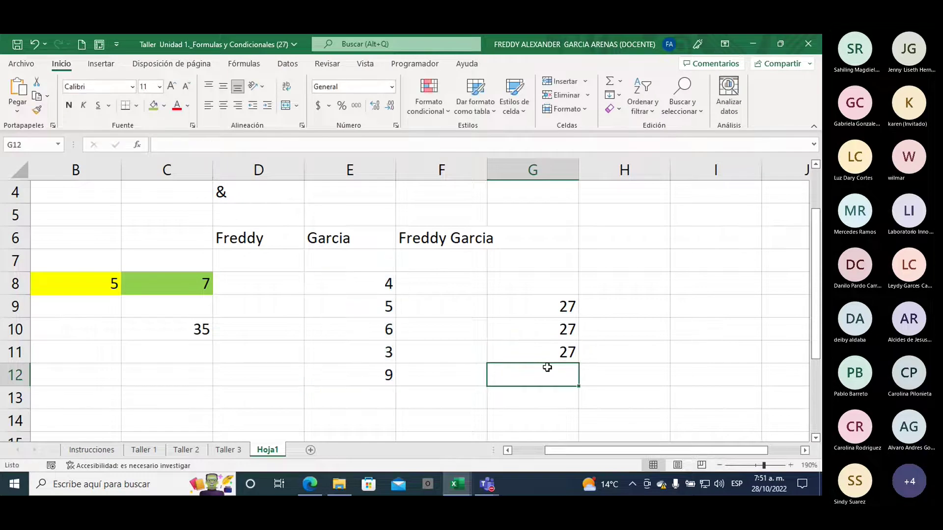
{"action": "left_click", "coordinate": [524, 344]}
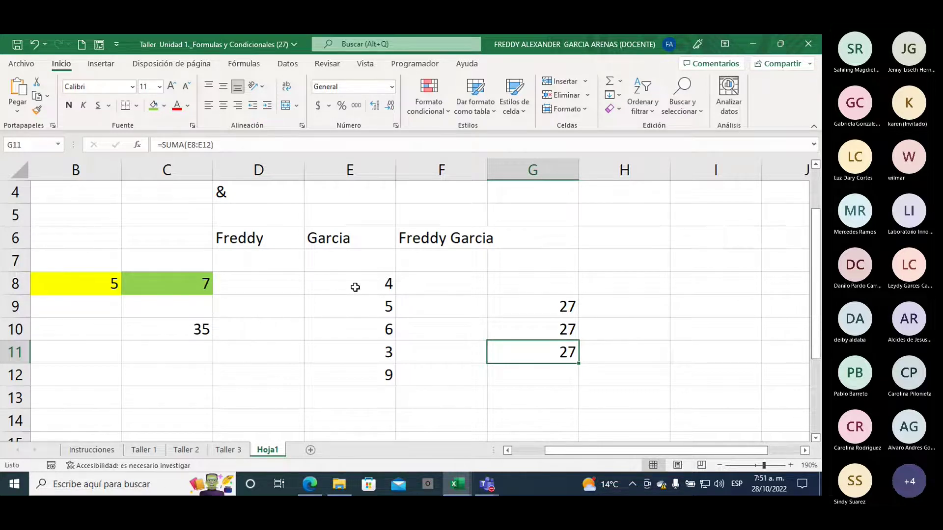
{"action": "left_click_drag", "start_coordinate": [354, 287], "coordinate": [352, 374]}
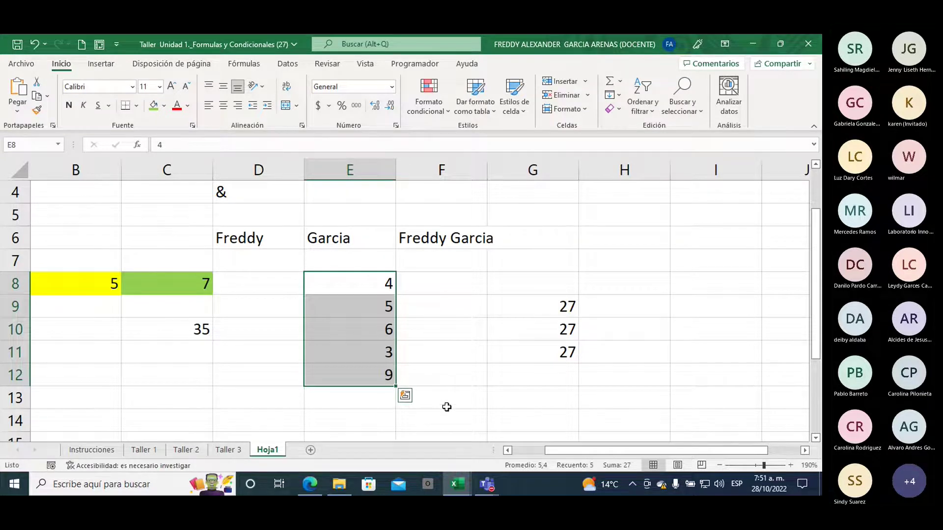
{"action": "left_click", "coordinate": [509, 355]}
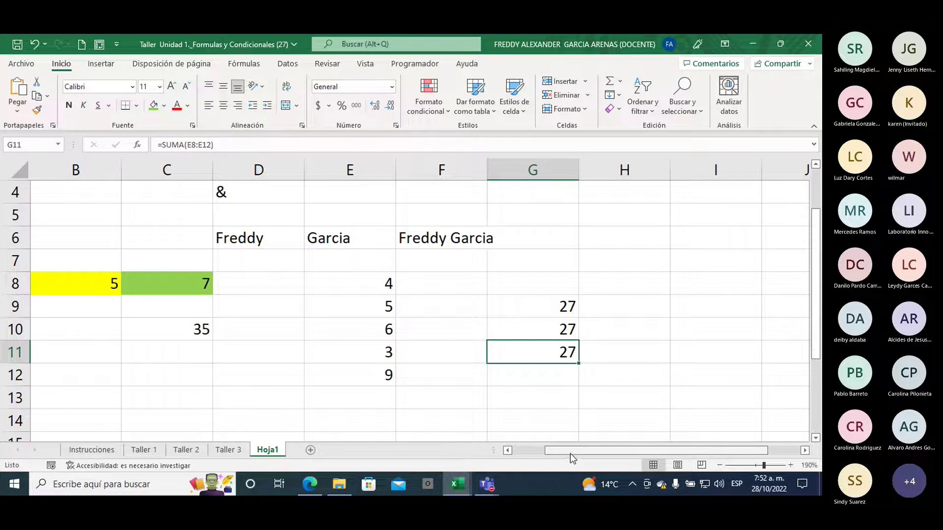
{"action": "left_click_drag", "start_coordinate": [570, 458], "coordinate": [537, 456]}
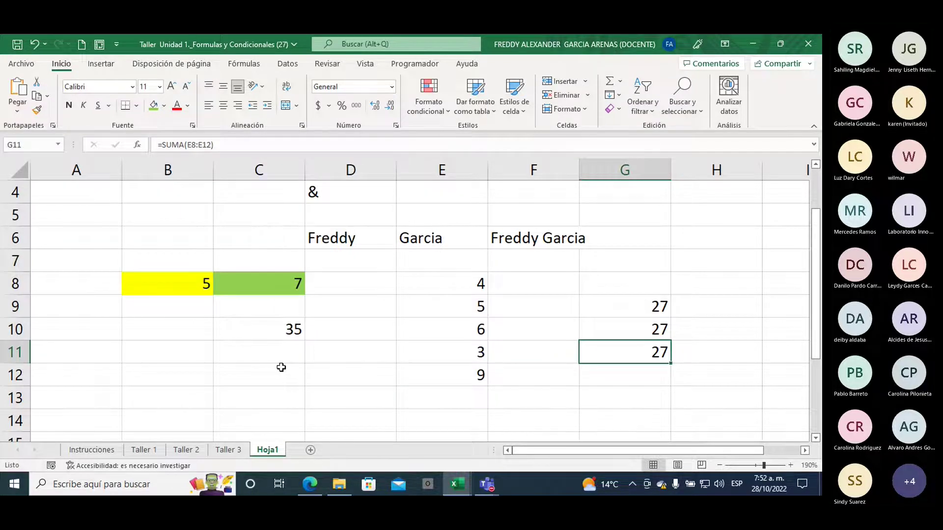
{"action": "scroll", "coordinate": [281, 367], "scroll_direction": "down", "scroll_amount": 1}
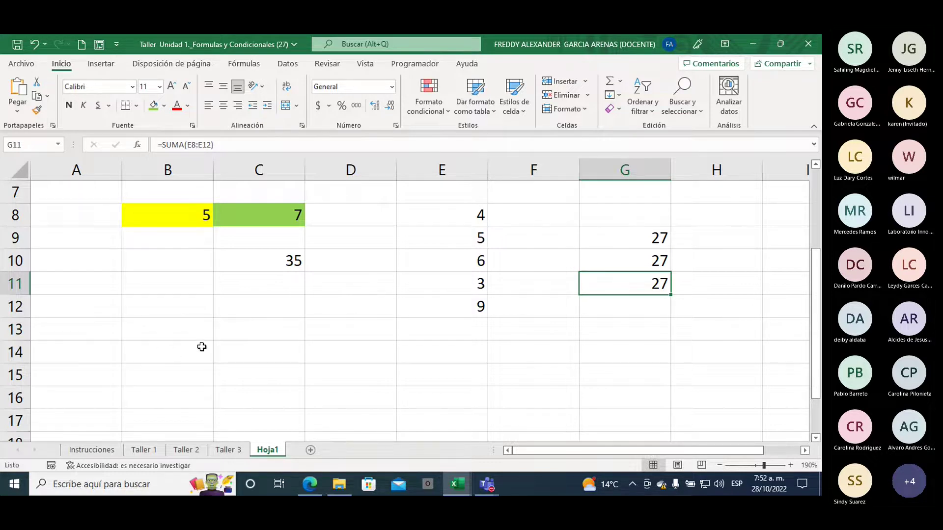
{"action": "scroll", "coordinate": [201, 346], "scroll_direction": "down", "scroll_amount": 1}
{"action": "scroll", "coordinate": [202, 347], "scroll_direction": "up", "scroll_amount": 1}
- Enter 4 in B14 and 6 in C14
{"action": "left_click", "coordinate": [189, 350]}
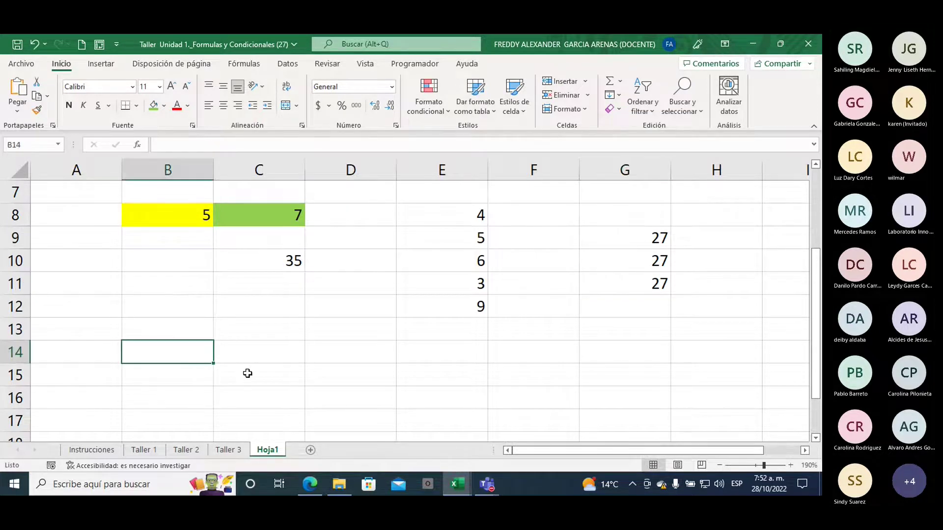
{"action": "type", "text": "4"}
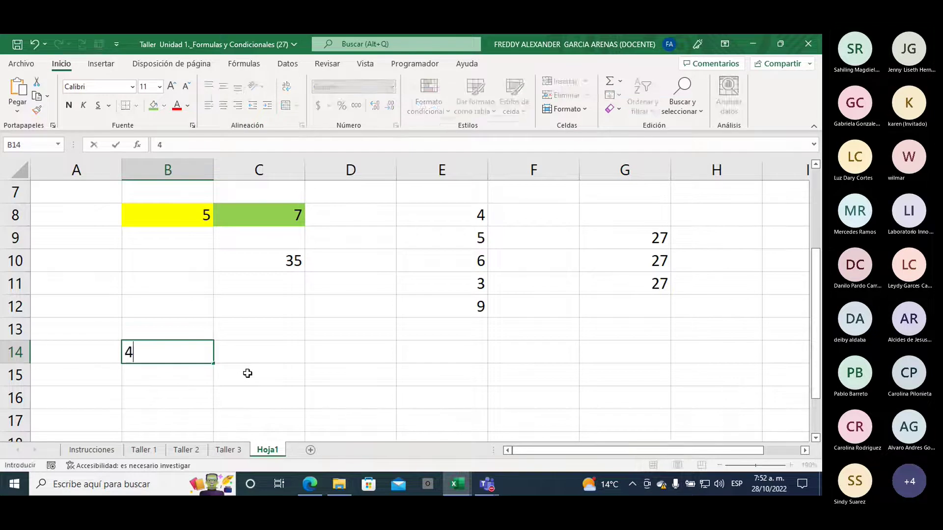
{"action": "key", "text": "Tab"}
{"action": "type", "text": "6"}
{"action": "key", "text": "Left"}
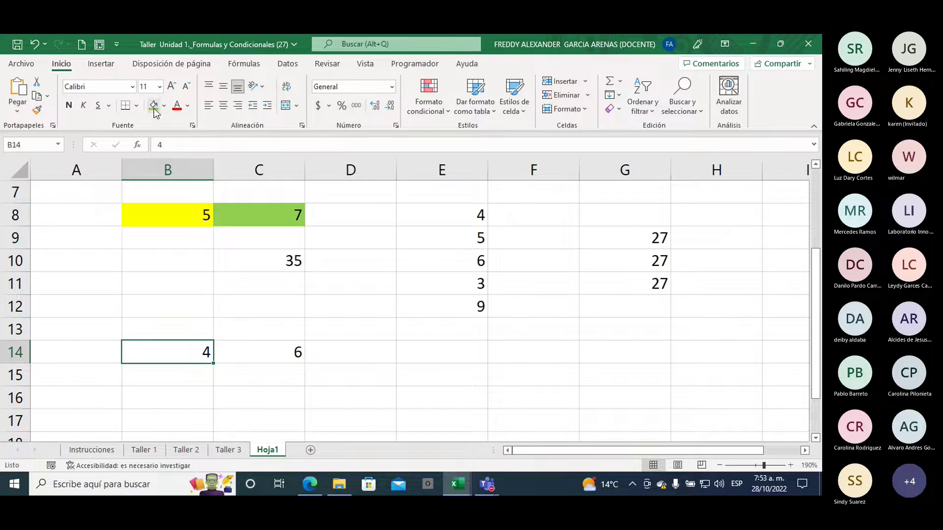
- Fill B14 with green and C14 with light blue
{"action": "left_click", "coordinate": [153, 106]}
{"action": "left_click", "coordinate": [256, 347]}
{"action": "left_click", "coordinate": [164, 105]}
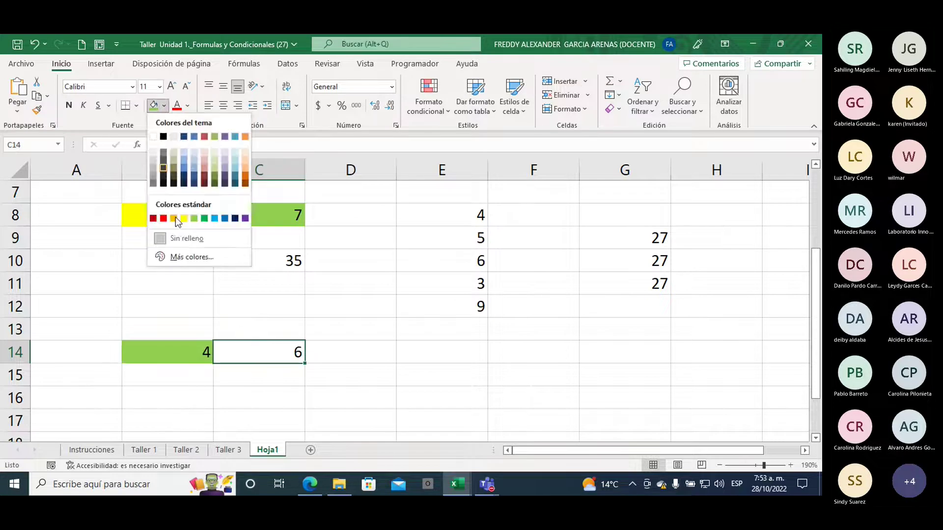
{"action": "left_click", "coordinate": [216, 216]}
{"action": "scroll", "coordinate": [348, 237], "scroll_direction": "down", "scroll_amount": 2}
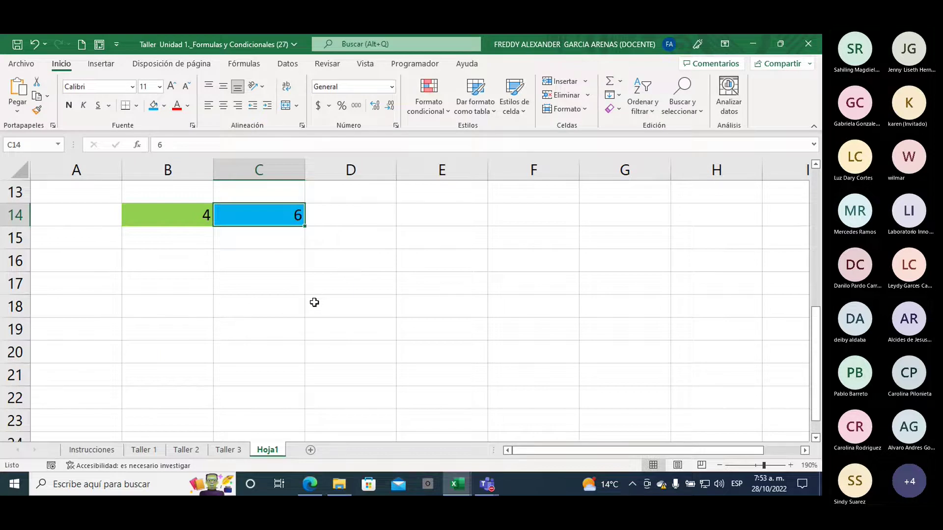
{"action": "left_click", "coordinate": [263, 267]}
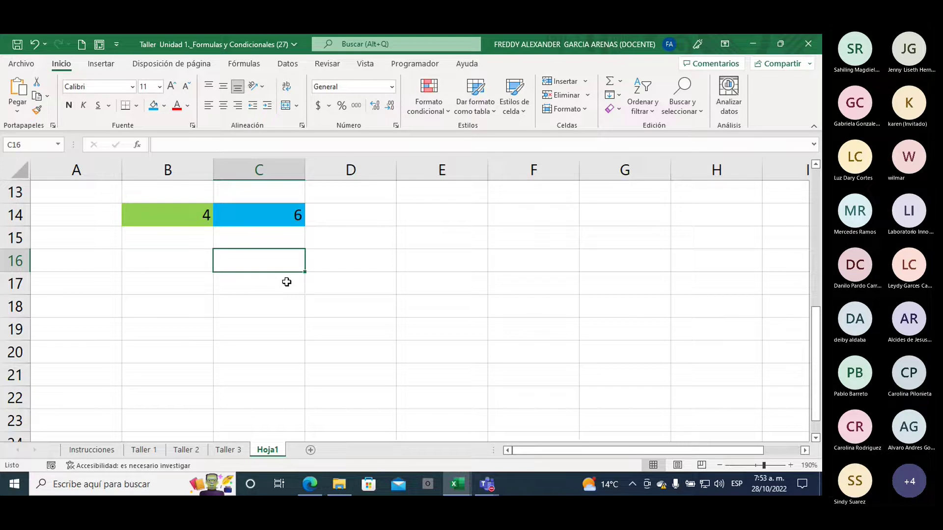
- Enter =B14>C14 in C16, which returns FALSO for 4 versus 6
{"action": "type", "text": "="}
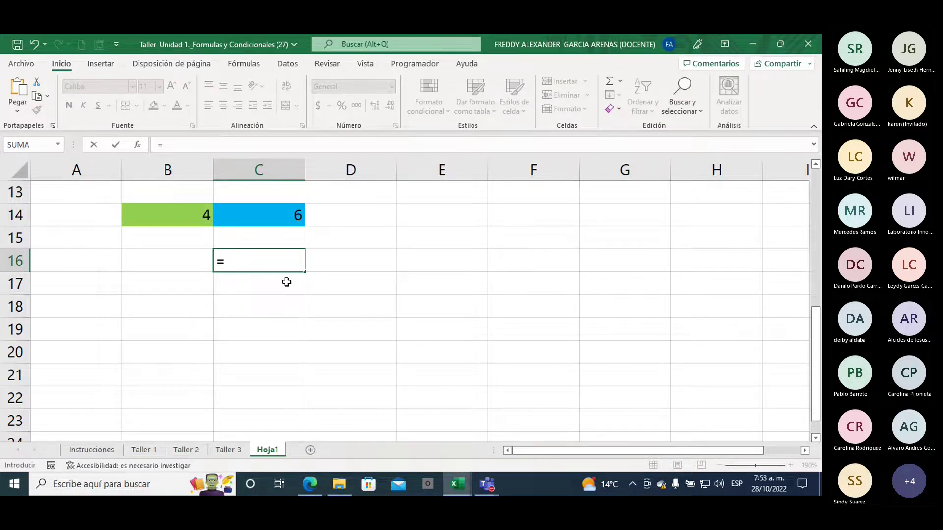
{"action": "left_click", "coordinate": [171, 223]}
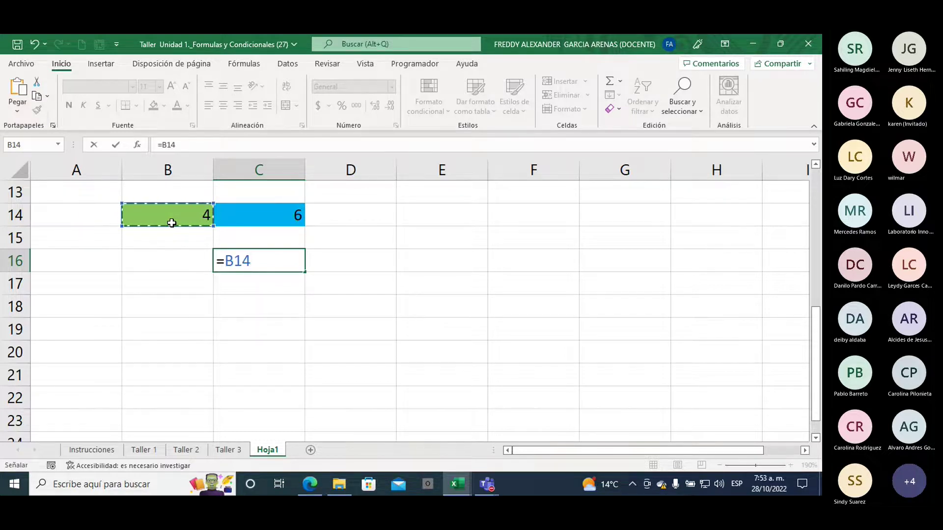
{"action": "type", "text": ">"}
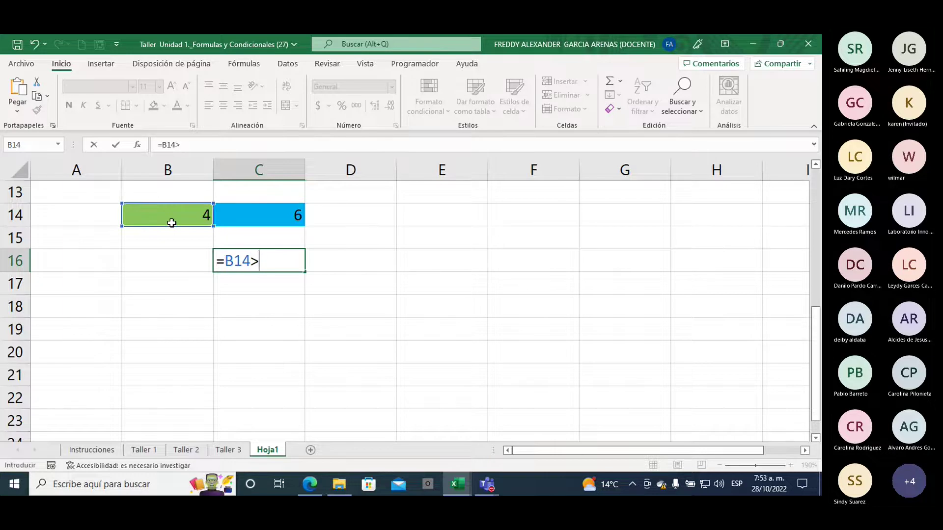
{"action": "left_click", "coordinate": [262, 217]}
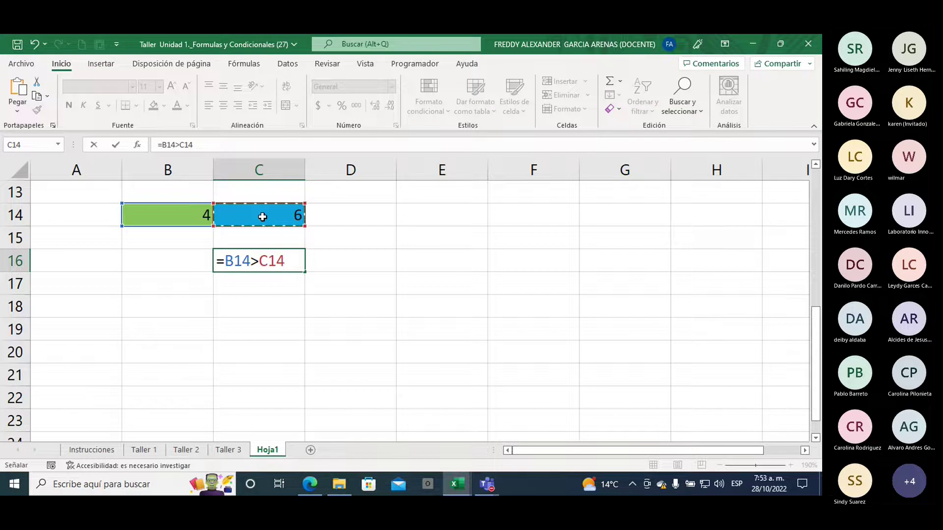
{"action": "key", "text": "Return"}
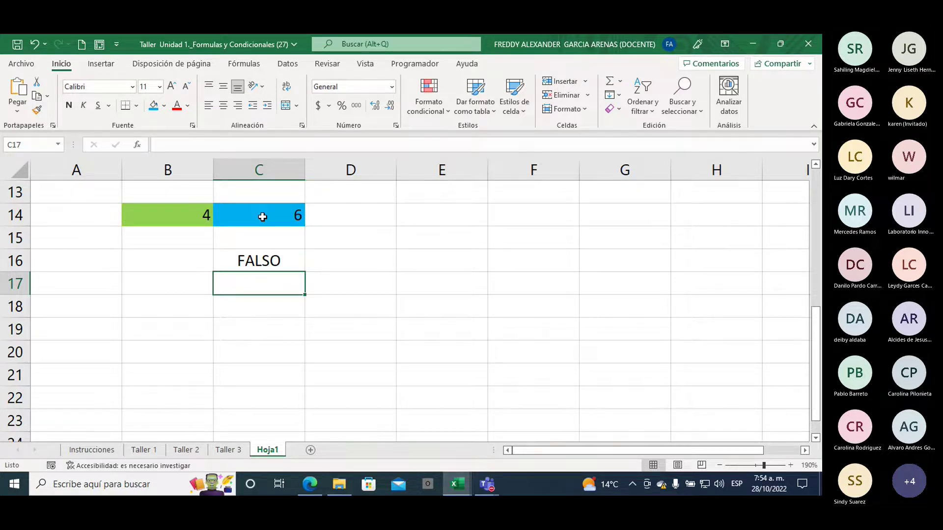
- Enter =B14<C14 in C17, returning VERDADERO
{"action": "type", "text": "="}
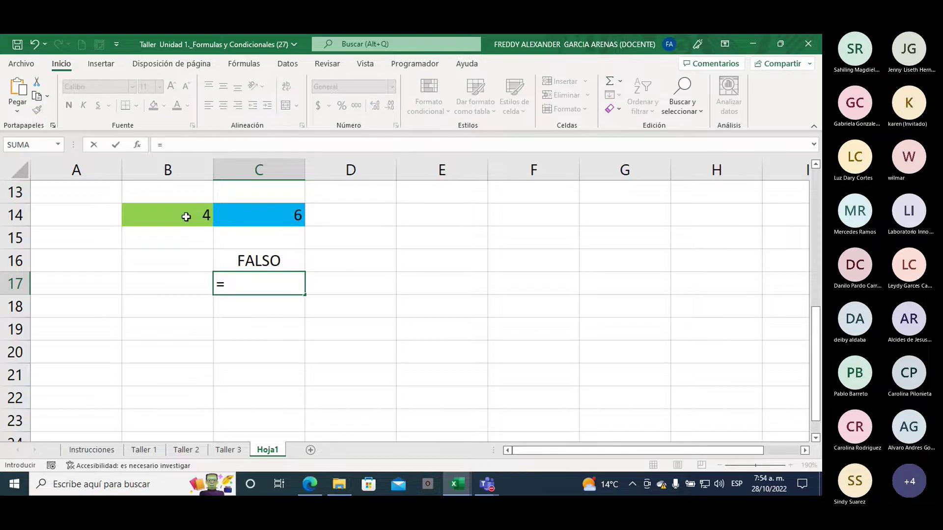
{"action": "left_click", "coordinate": [186, 217]}
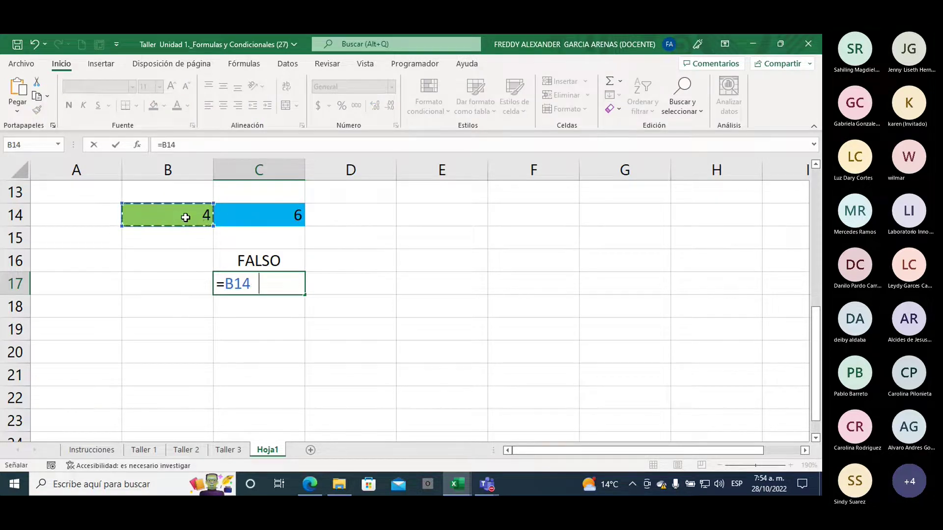
{"action": "type", "text": "<"}
{"action": "left_click", "coordinate": [258, 221]}
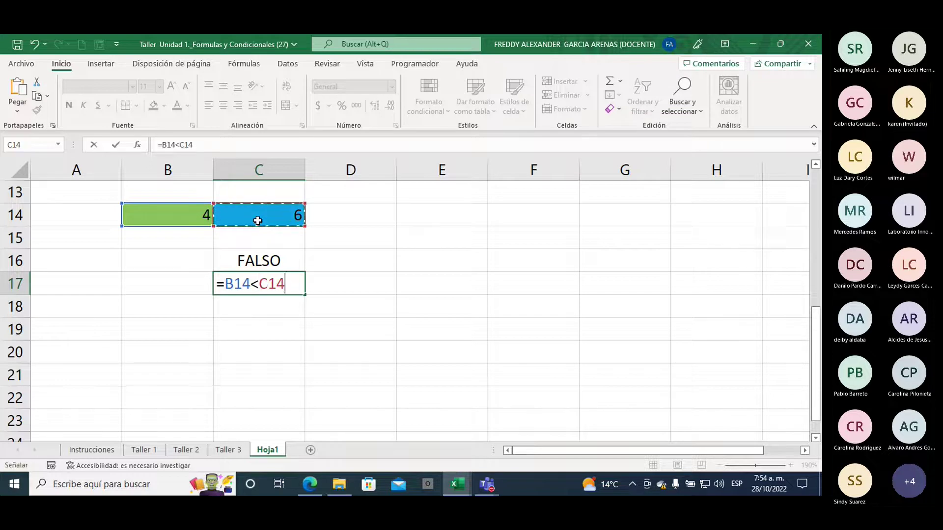
{"action": "key", "text": "Return"}
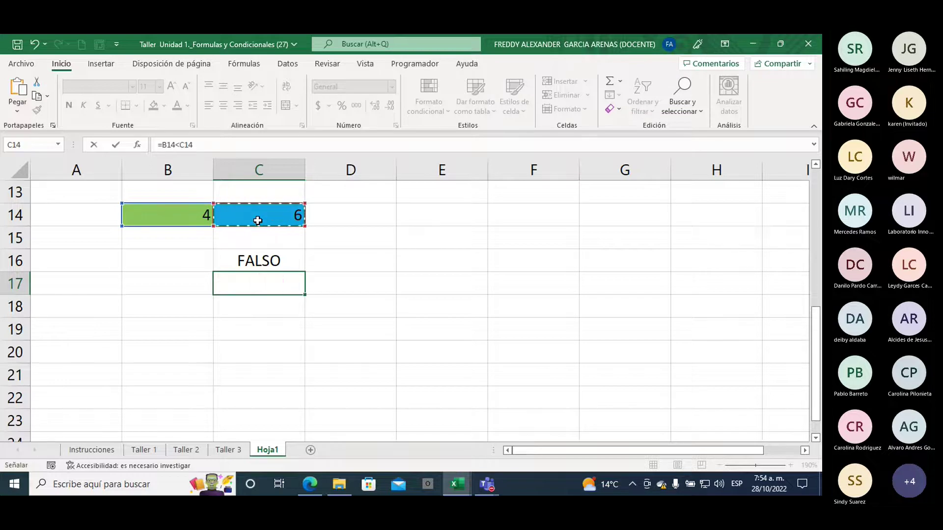
- Compare the C16 and C17 comparison formulas in the formula bar
{"action": "left_click", "coordinate": [274, 279]}
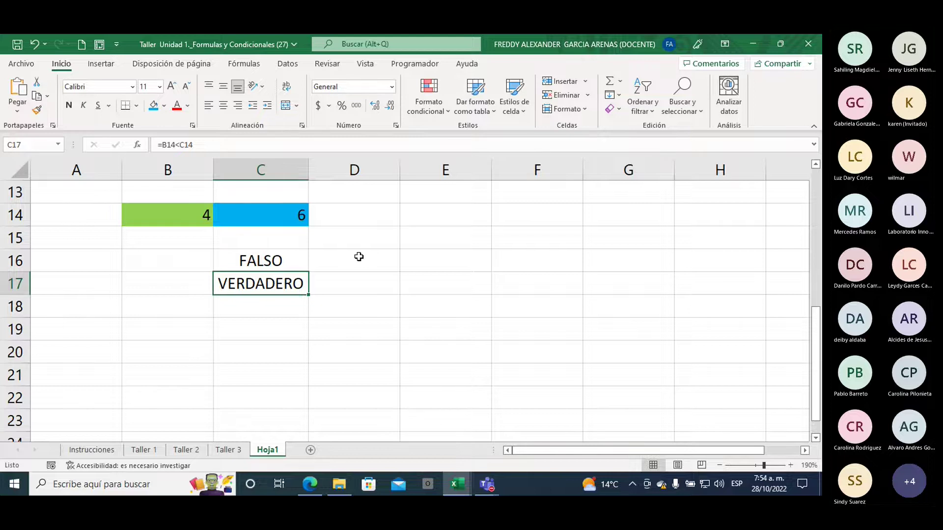
{"action": "left_click", "coordinate": [271, 261]}
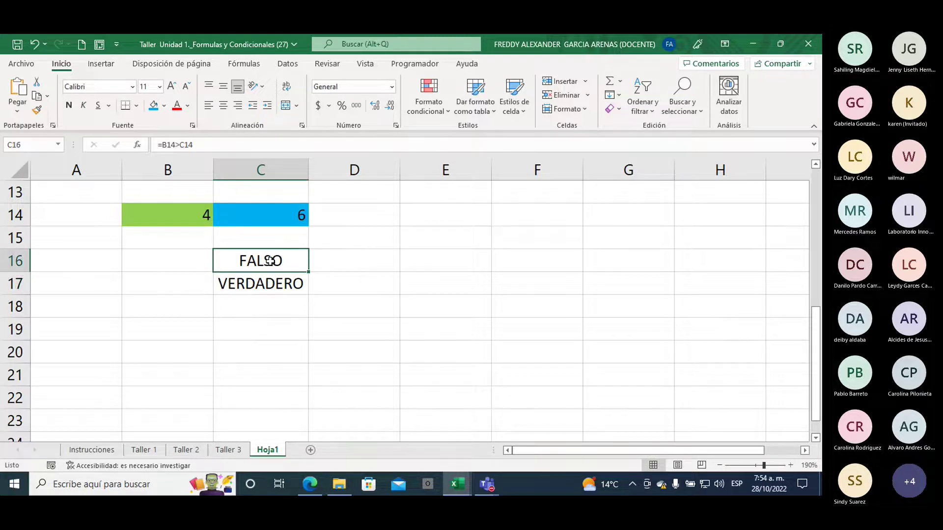
{"action": "left_click", "coordinate": [271, 283]}
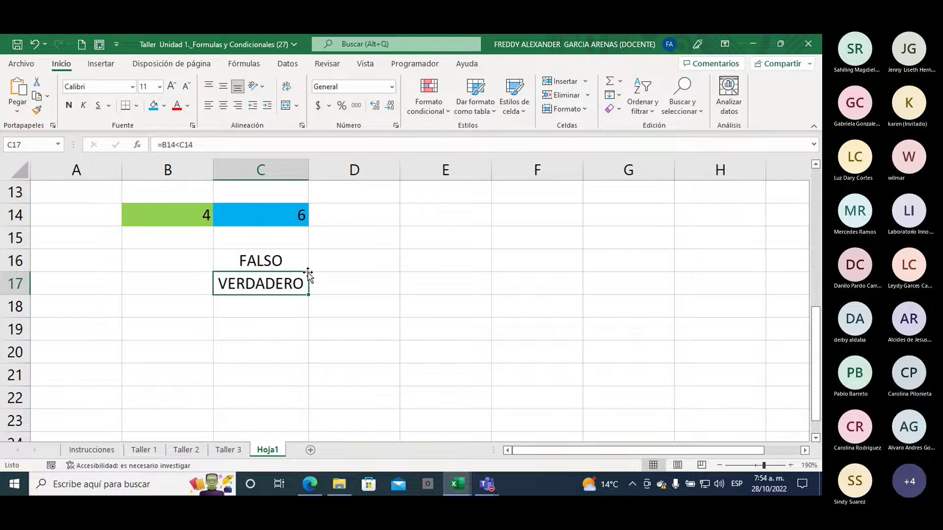
{"action": "left_click", "coordinate": [257, 266]}
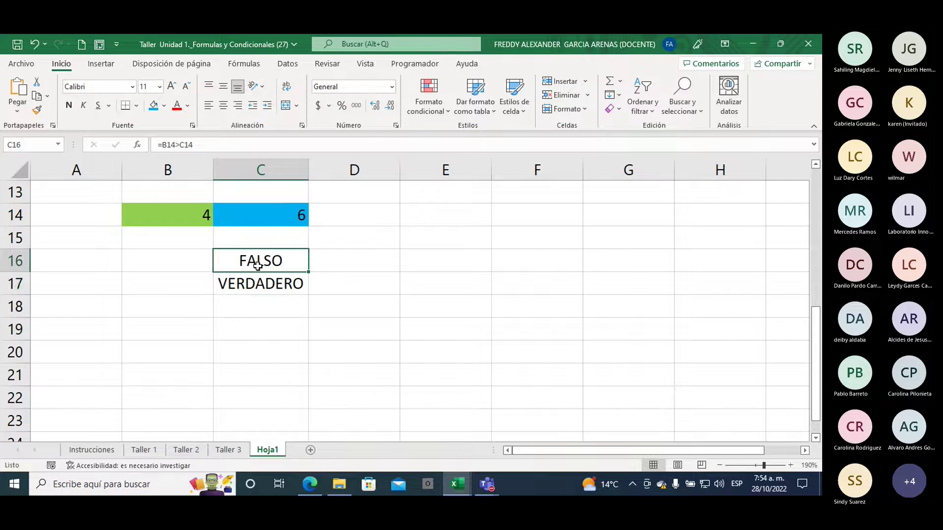
{"action": "left_click", "coordinate": [258, 282]}
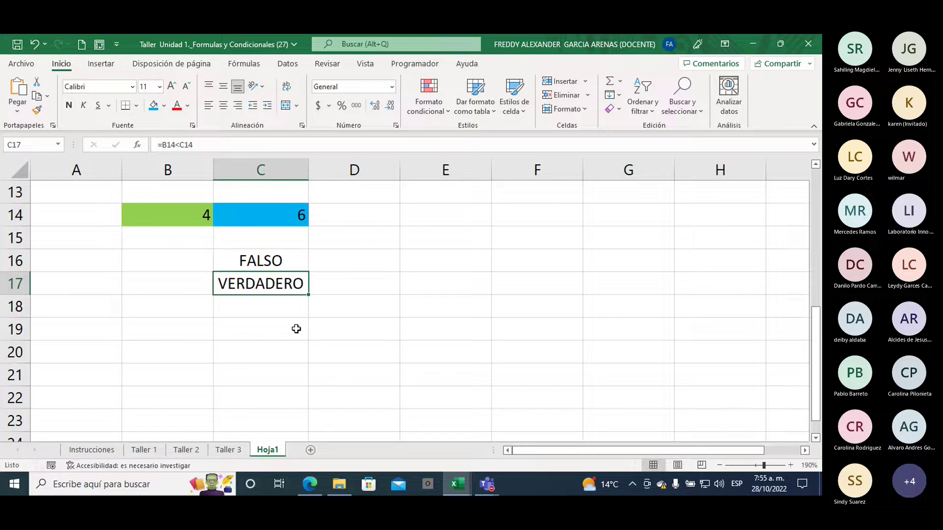
- Type 'Condicional - SI' into E14, then review the C16 and C17 results
{"action": "left_click", "coordinate": [427, 216]}
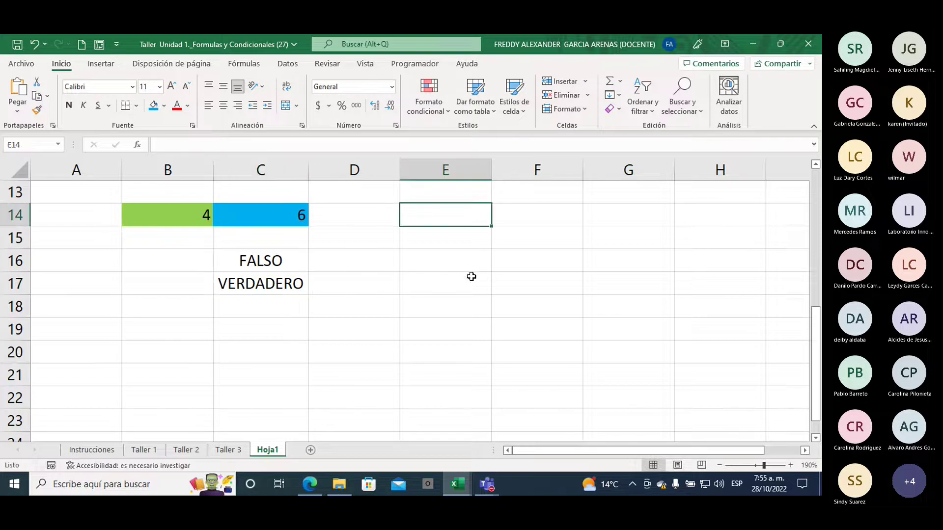
{"action": "type", "text": "Condici"}
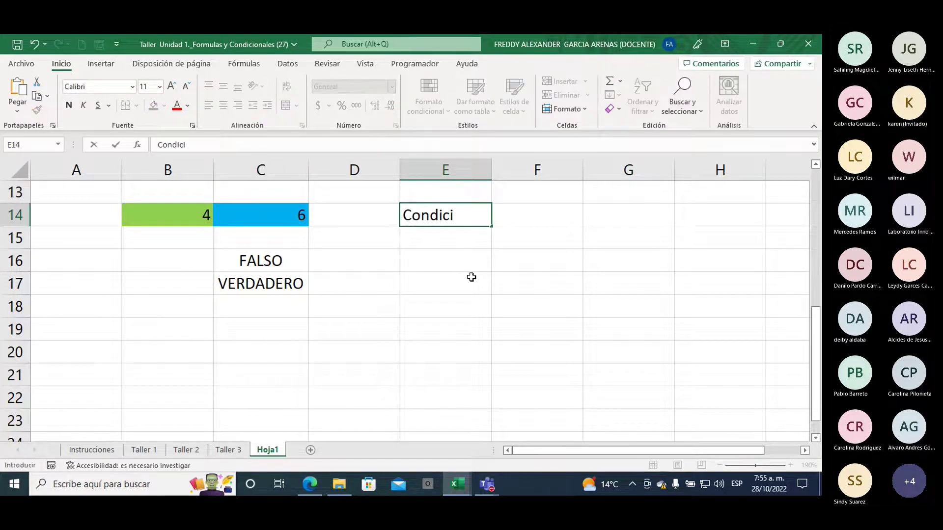
{"action": "type", "text": "onal"}
{"action": "type", "text": " -  "}
{"action": "type", "text": "SI"}
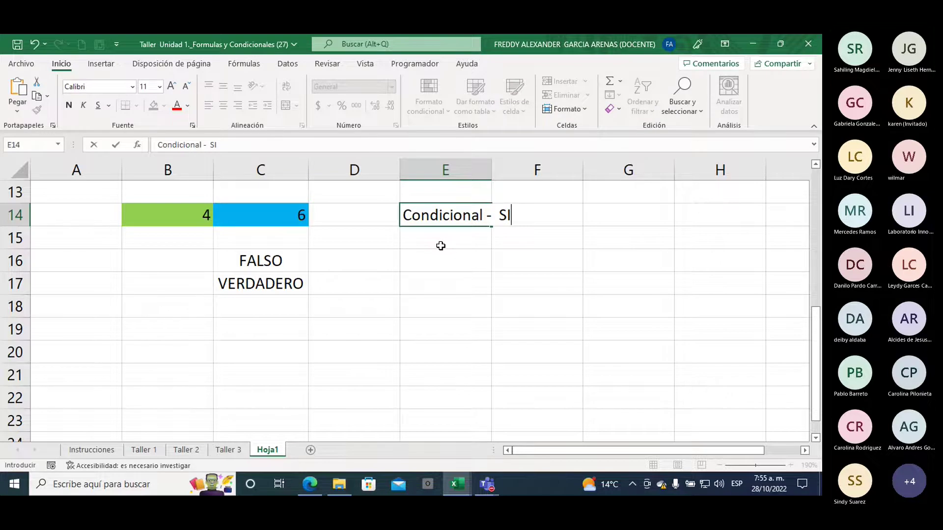
{"action": "left_click", "coordinate": [278, 261]}
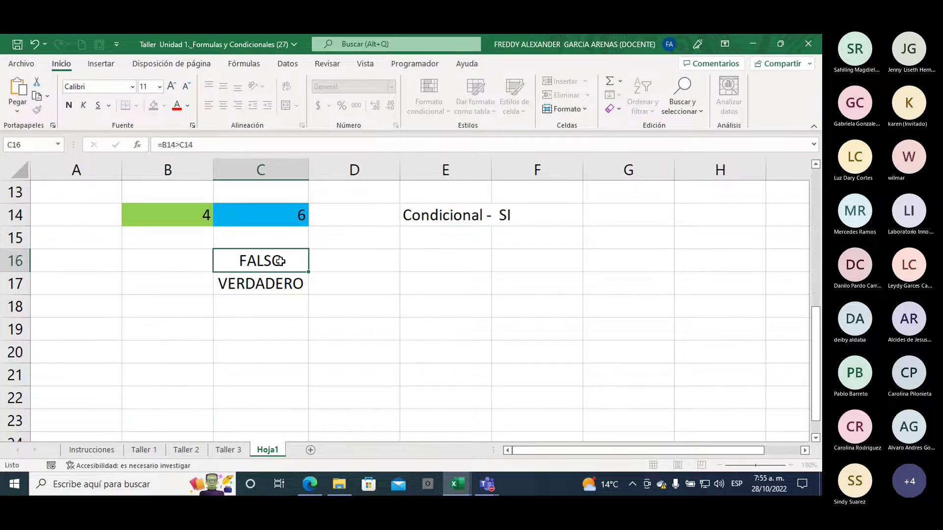
{"action": "left_click", "coordinate": [279, 282]}
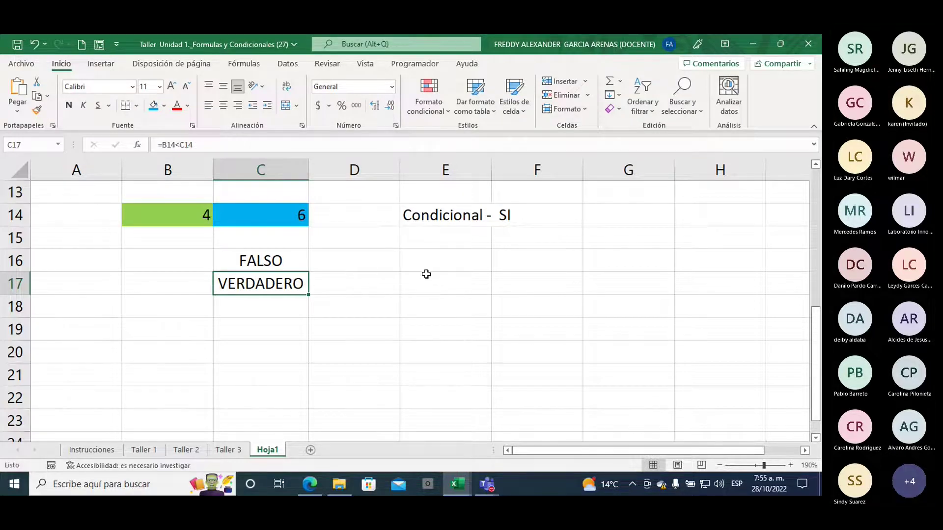
{"action": "left_click", "coordinate": [435, 261]}
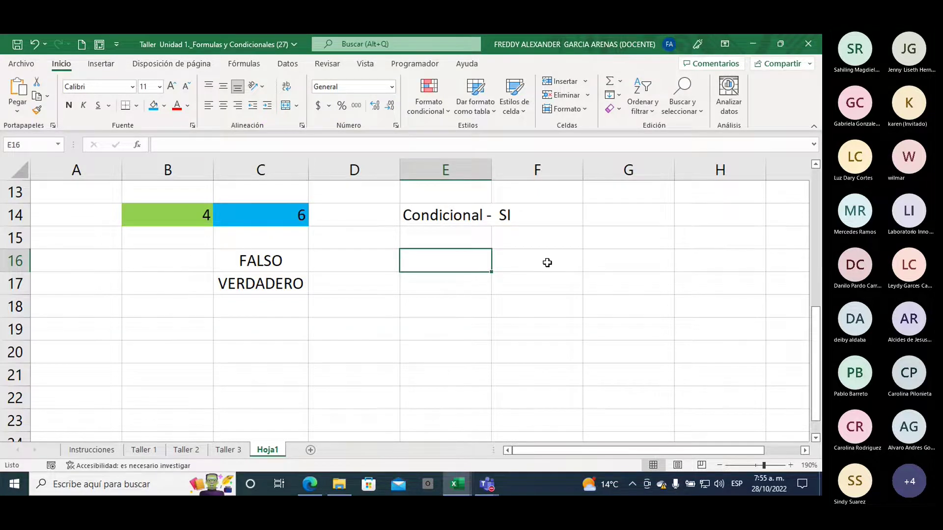
- Type =si in E16 to begin the SI function
{"action": "type", "text": "="}
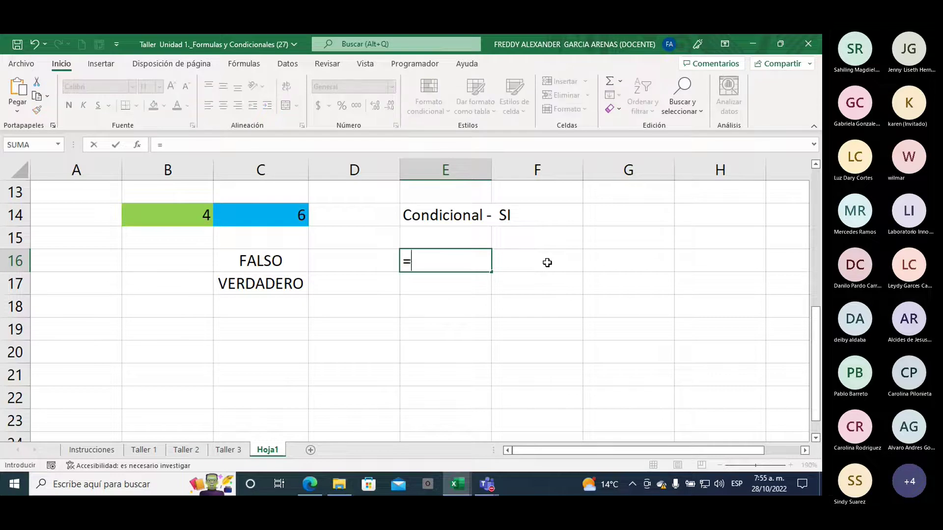
{"action": "type", "text": "s"}
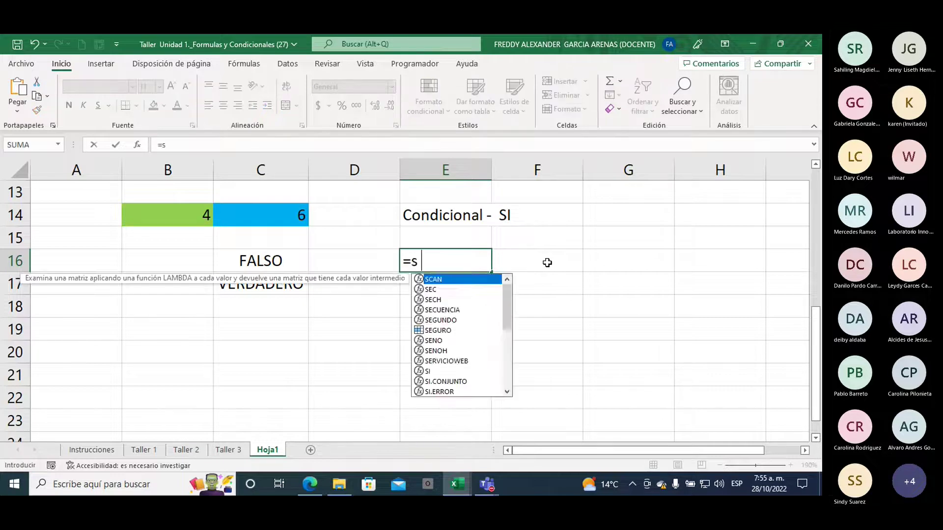
{"action": "type", "text": "i"}
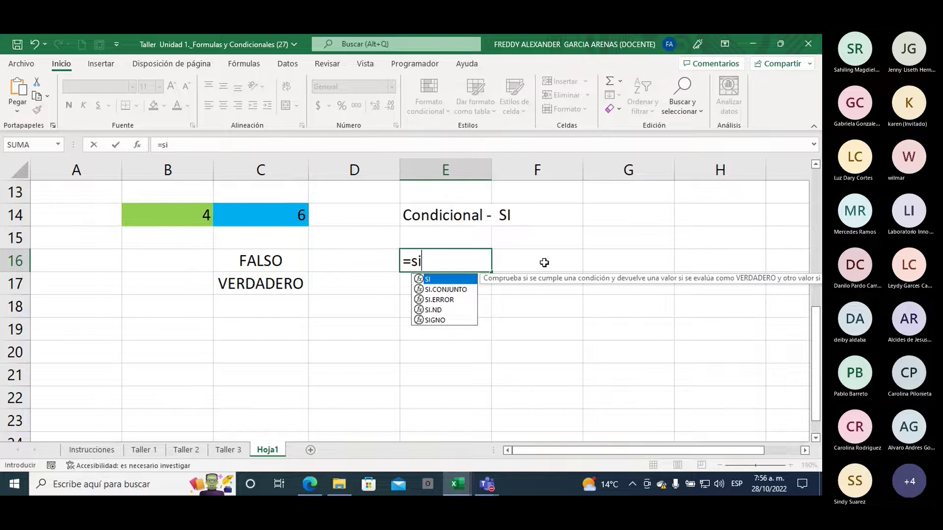
- Insert SI into E16 and ink-mark the tooltip's function name, logical test and value-if-true
{"action": "double_click", "coordinate": [431, 280]}
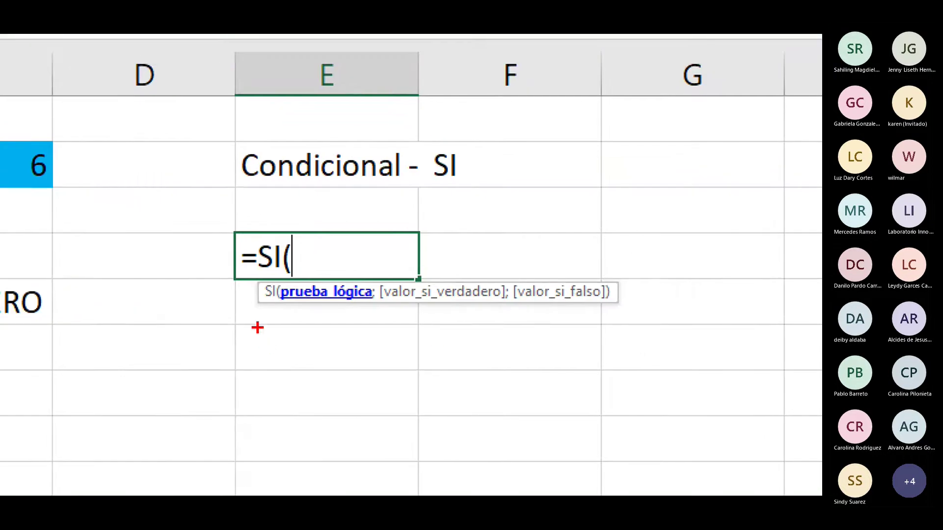
{"action": "mouse_move", "coordinate": [225, 366]}
{"action": "left_mouse_down"}
{"action": "mouse_move", "coordinate": [261, 307]}
{"action": "mouse_move", "coordinate": [243, 313]}
{"action": "mouse_move", "coordinate": [263, 324]}
{"action": "left_mouse_up"}
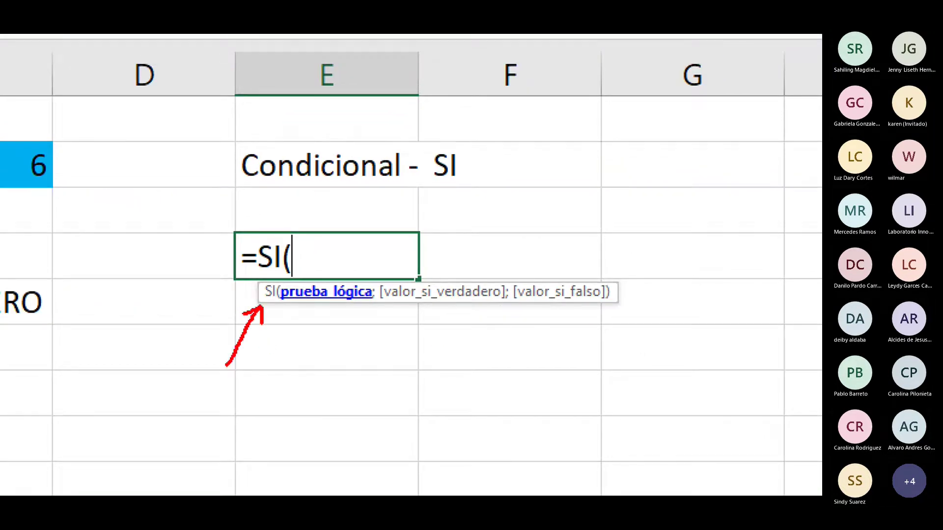
{"action": "mouse_move", "coordinate": [344, 369]}
{"action": "left_mouse_down"}
{"action": "mouse_move", "coordinate": [343, 304]}
{"action": "mouse_move", "coordinate": [373, 367]}
{"action": "left_mouse_up"}
{"action": "left_click", "coordinate": [380, 318]}
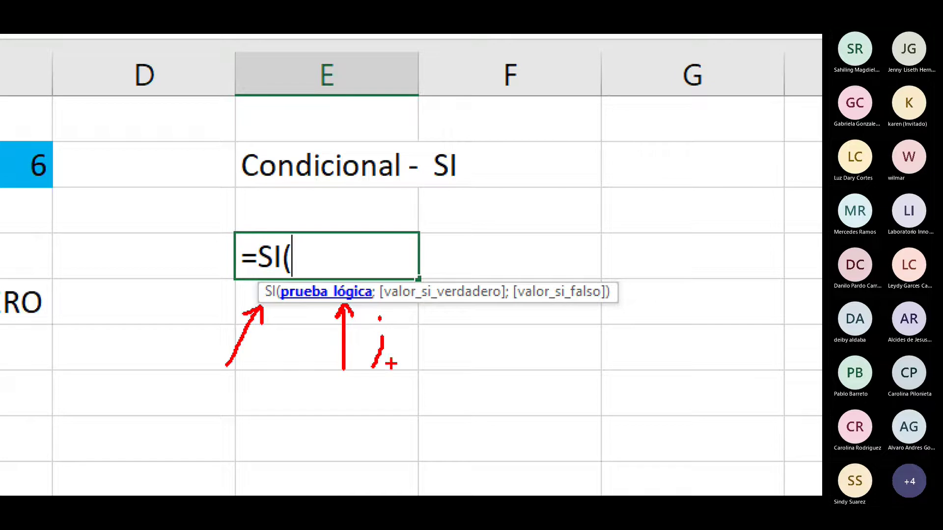
{"action": "mouse_move", "coordinate": [455, 388]}
{"action": "left_mouse_down"}
{"action": "mouse_move", "coordinate": [451, 309]}
{"action": "mouse_move", "coordinate": [462, 320]}
{"action": "left_mouse_up"}
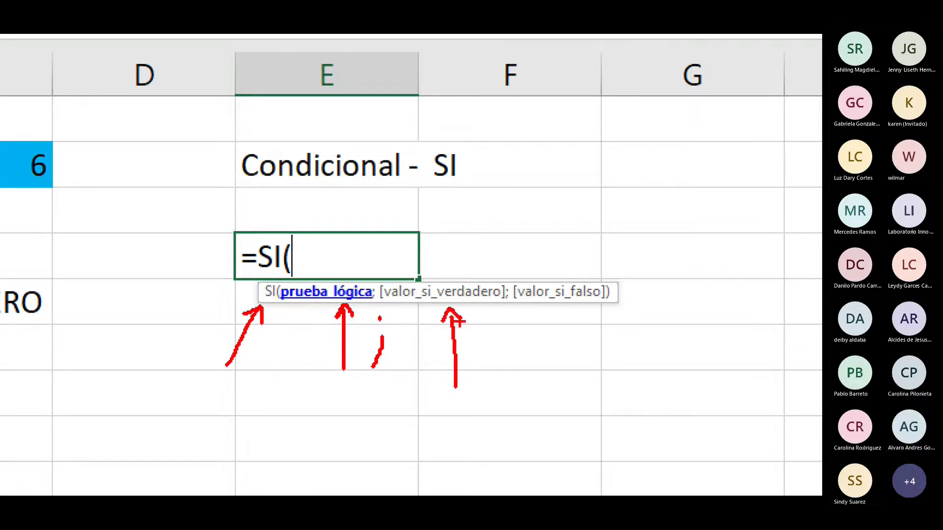
{"action": "mouse_move", "coordinate": [434, 220]}
{"action": "left_mouse_down"}
{"action": "mouse_move", "coordinate": [442, 253]}
{"action": "mouse_move", "coordinate": [464, 225]}
{"action": "left_mouse_up"}
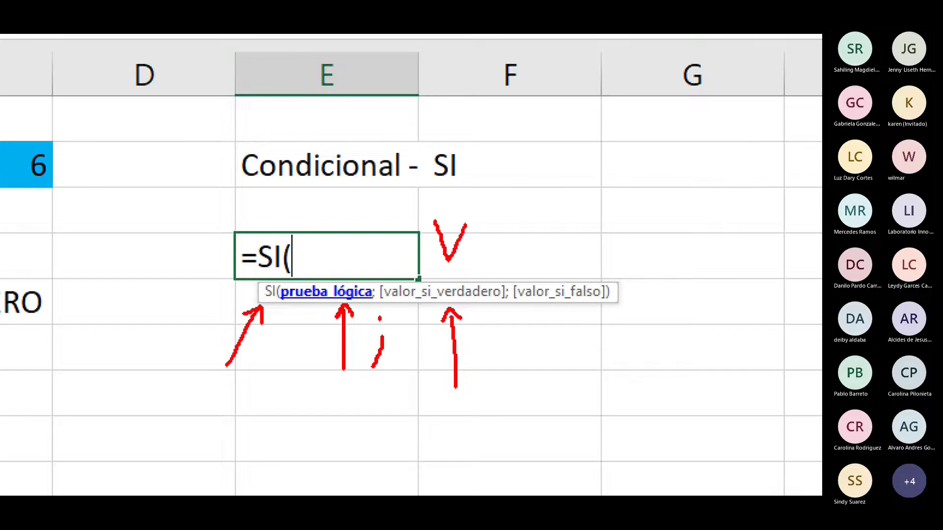
- Ink-mark the second argument separator and label the value-if-false with an f
{"action": "left_click", "coordinate": [513, 321]}
{"action": "left_click_drag", "start_coordinate": [514, 333], "coordinate": [508, 361]}
{"action": "left_click_drag", "start_coordinate": [564, 339], "coordinate": [568, 402]}
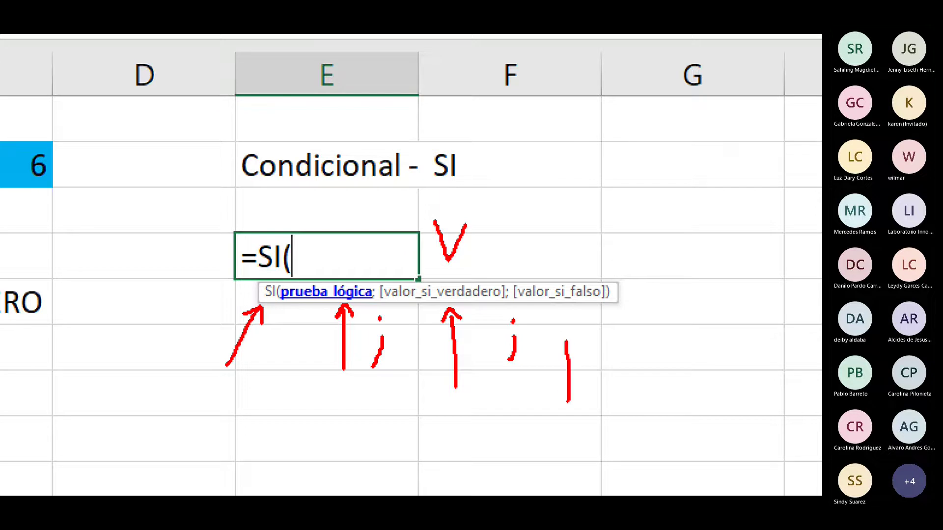
{"action": "mouse_move", "coordinate": [560, 322]}
{"action": "left_mouse_down"}
{"action": "mouse_move", "coordinate": [565, 342]}
{"action": "mouse_move", "coordinate": [565, 307]}
{"action": "mouse_move", "coordinate": [575, 327]}
{"action": "left_mouse_up"}
{"action": "mouse_move", "coordinate": [552, 227]}
{"action": "left_mouse_down"}
{"action": "mouse_move", "coordinate": [570, 218]}
{"action": "mouse_move", "coordinate": [549, 271]}
{"action": "mouse_move", "coordinate": [536, 248]}
{"action": "left_mouse_up"}
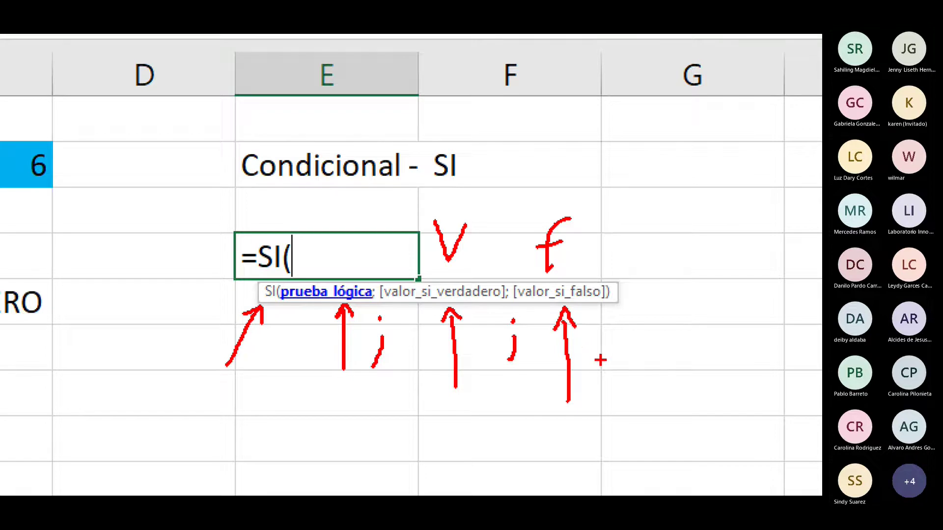
- Link the logical test to both results and underline value-if-true, then clear the ink
{"action": "left_click_drag", "start_coordinate": [334, 200], "coordinate": [328, 261]}
{"action": "mouse_move", "coordinate": [361, 228]}
{"action": "left_mouse_down"}
{"action": "mouse_move", "coordinate": [382, 204]}
{"action": "mouse_move", "coordinate": [415, 189]}
{"action": "mouse_move", "coordinate": [436, 214]}
{"action": "left_mouse_up"}
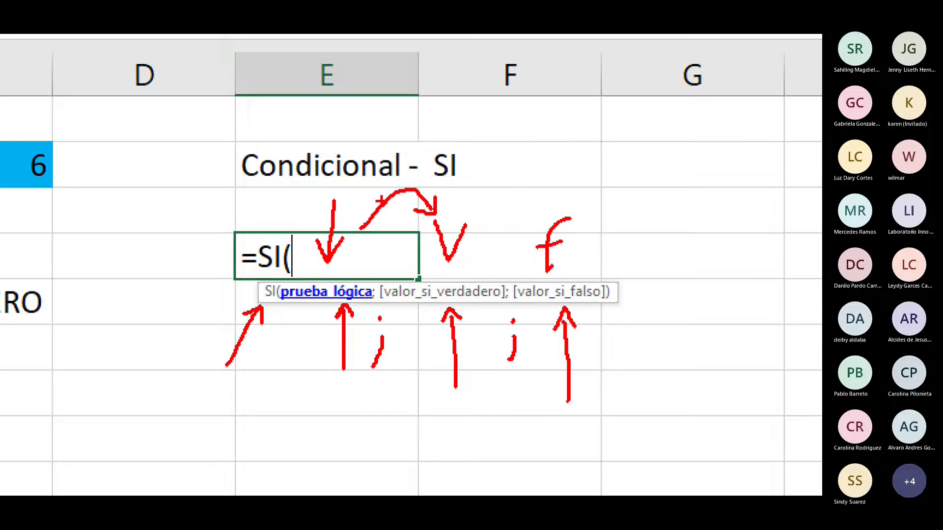
{"action": "mouse_move", "coordinate": [353, 222]}
{"action": "left_mouse_down"}
{"action": "mouse_move", "coordinate": [424, 149]}
{"action": "mouse_move", "coordinate": [533, 213]}
{"action": "mouse_move", "coordinate": [536, 225]}
{"action": "left_mouse_up"}
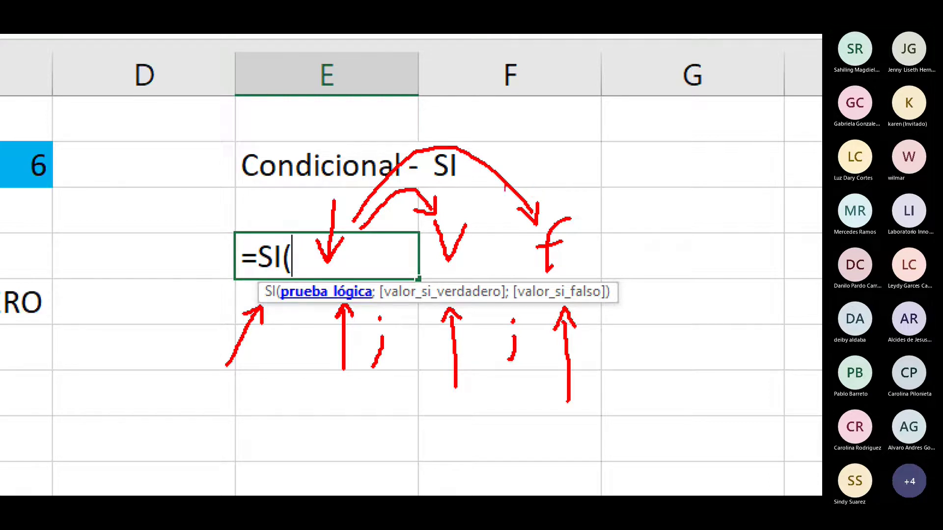
{"action": "left_click_drag", "start_coordinate": [403, 304], "coordinate": [585, 298]}
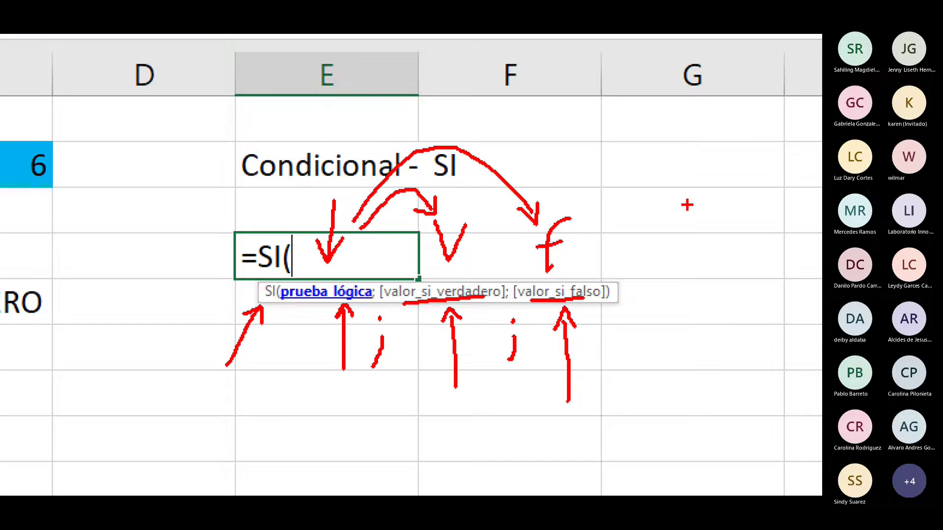
{"action": "key", "text": "Escape"}
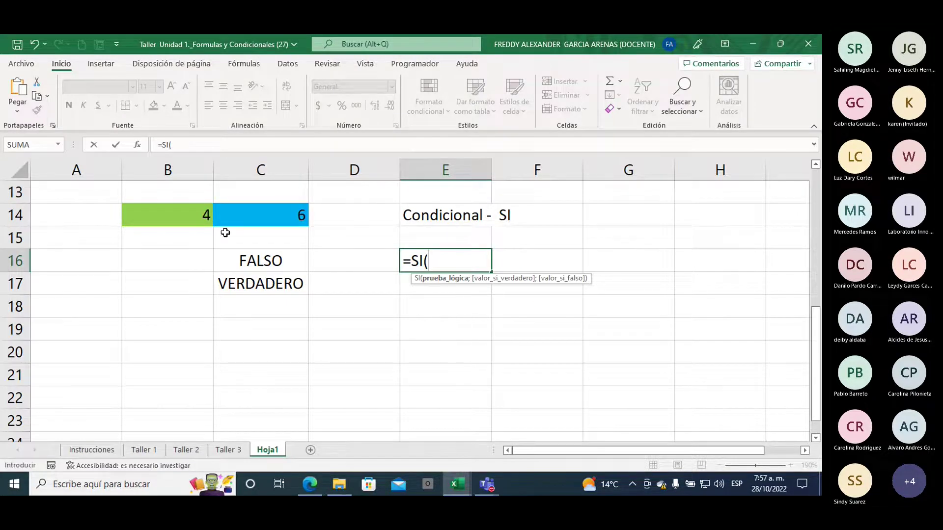
- Enter the logical test B14>C14 in E16's SI formula
{"action": "left_click", "coordinate": [175, 214]}
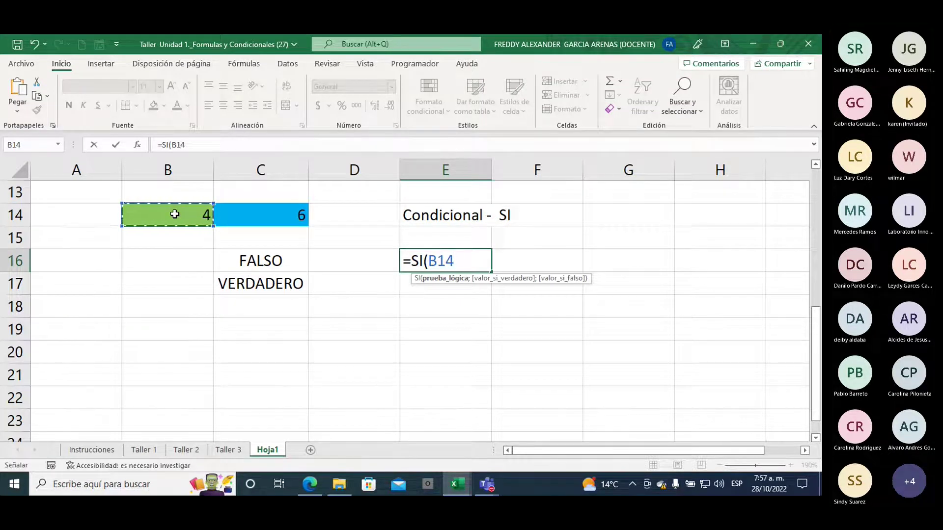
{"action": "type", "text": ">"}
{"action": "left_click", "coordinate": [259, 208]}
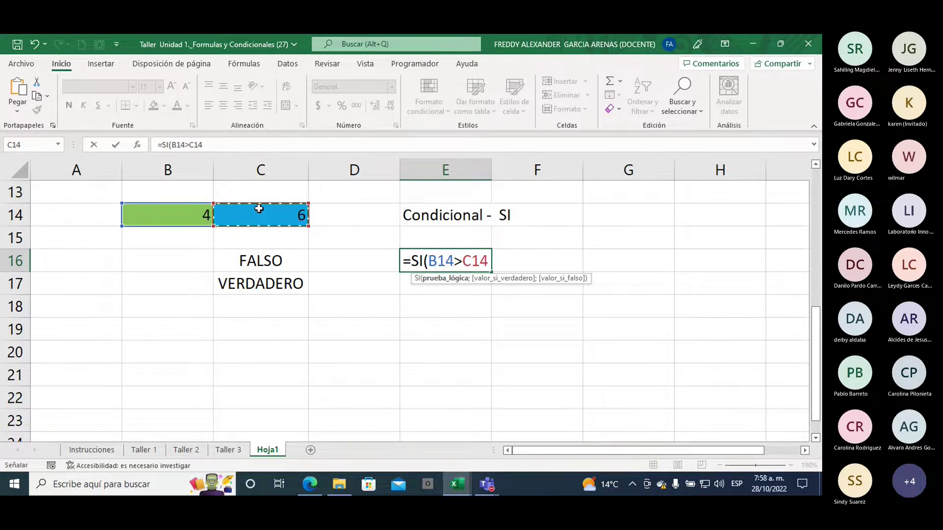
- Add the results "el numero es mayor" and "el numero es menor" and close the parenthesis
{"action": "type", "text": ";"}
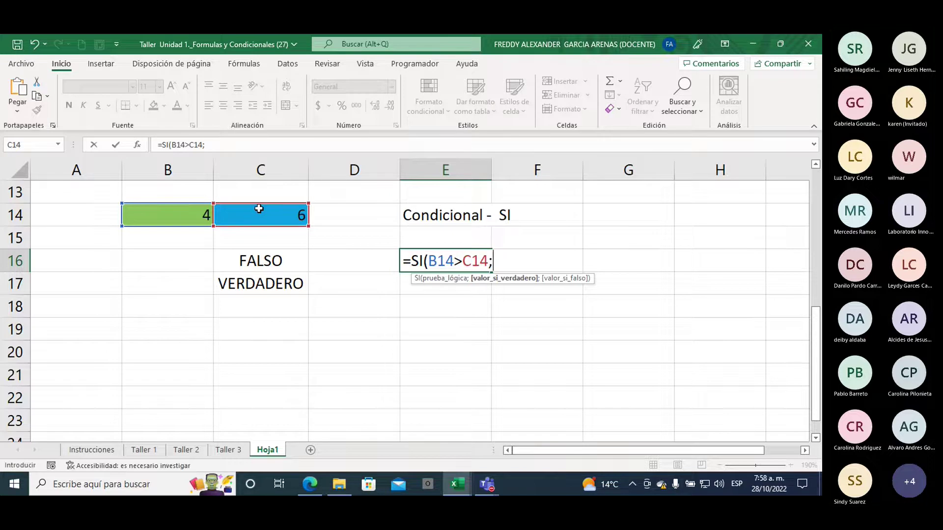
{"action": "type", "text": "\""}
{"action": "type", "text": "el nuemro"}
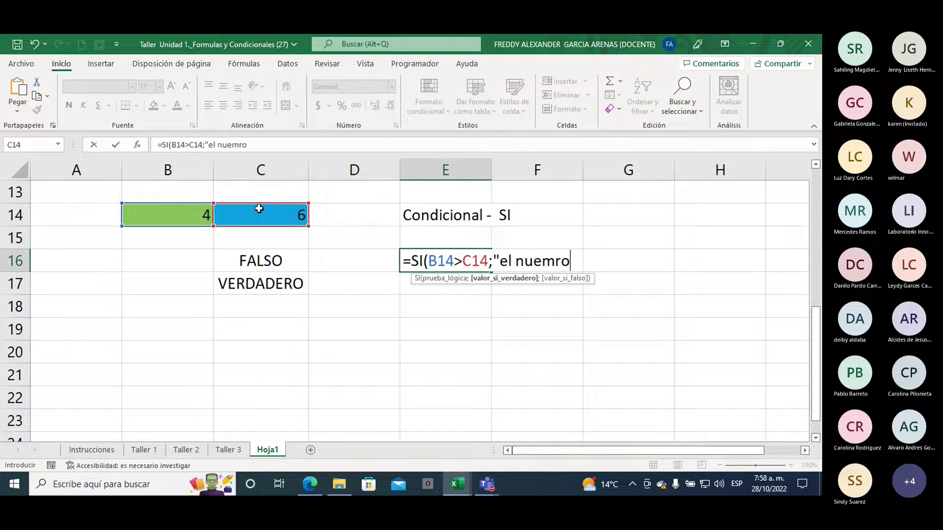
{"action": "key", "text": "BackSpace"}
{"action": "key", "text": "BackSpace"}
{"action": "key", "text": "BackSpace"}
{"action": "key", "text": "BackSpace"}
{"action": "type", "text": "mero "}
{"action": "type", "text": "es menor"}
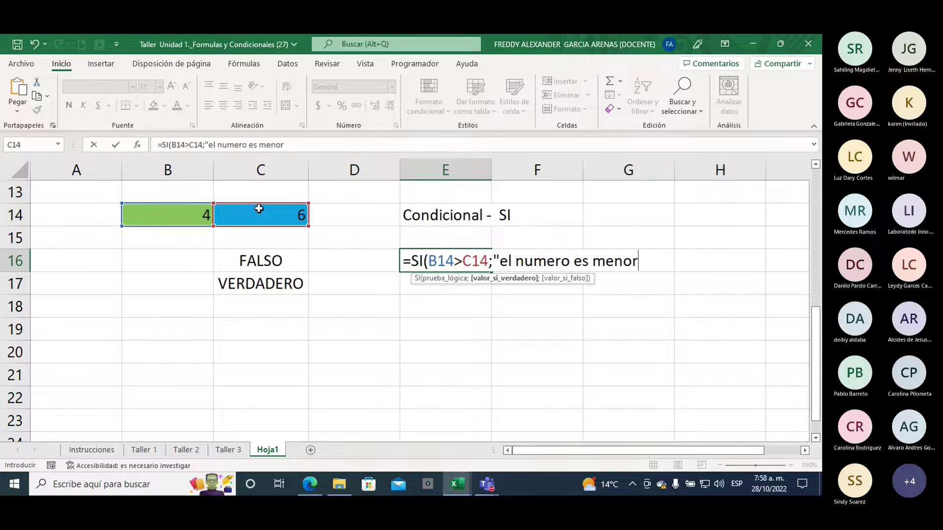
{"action": "type", "text": "\""}
{"action": "key", "text": "BackSpace"}
{"action": "key", "text": "BackSpace"}
{"action": "key", "text": "BackSpace"}
{"action": "key", "text": "BackSpace"}
{"action": "key", "text": "BackSpace"}
{"action": "key", "text": "BackSpace"}
{"action": "key", "text": "BackSpace"}
{"action": "type", "text": "es ma"}
{"action": "type", "text": "yor"}
{"action": "type", "text": ";"}
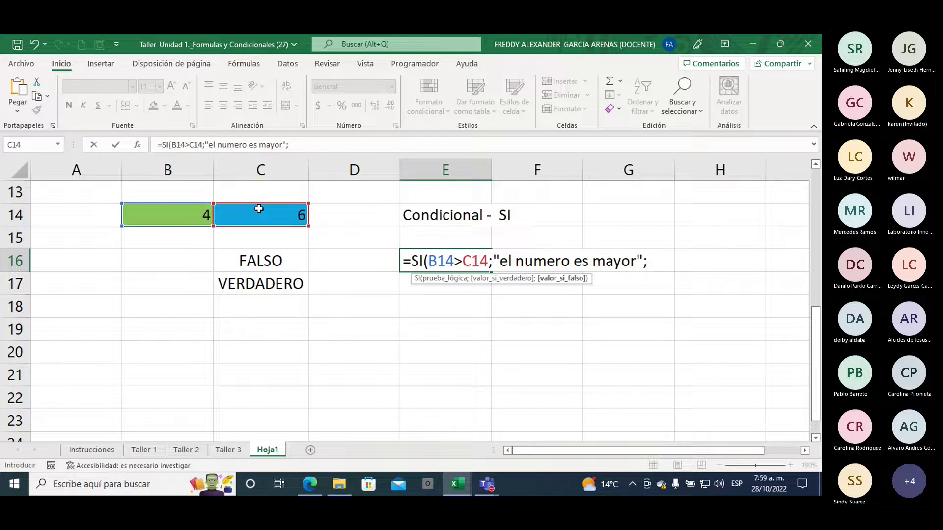
{"action": "type", "text": "\""}
{"action": "type", "text": "el nume"}
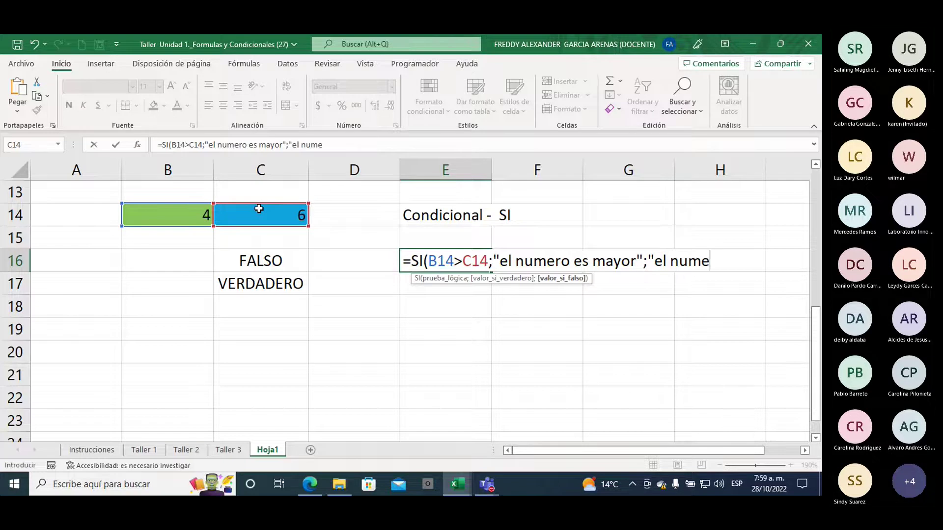
{"action": "type", "text": "ro es menor"}
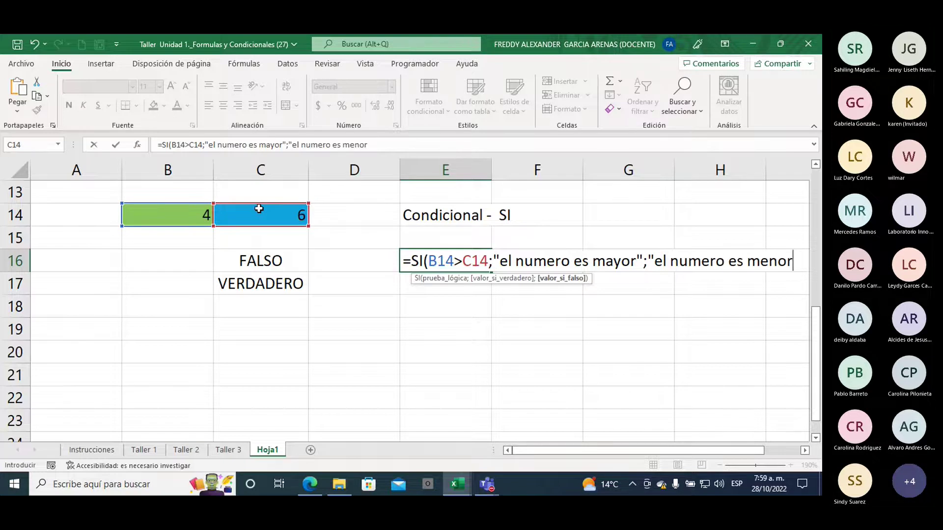
{"action": "type", "text": "\""}
{"action": "type", "text": ")"}
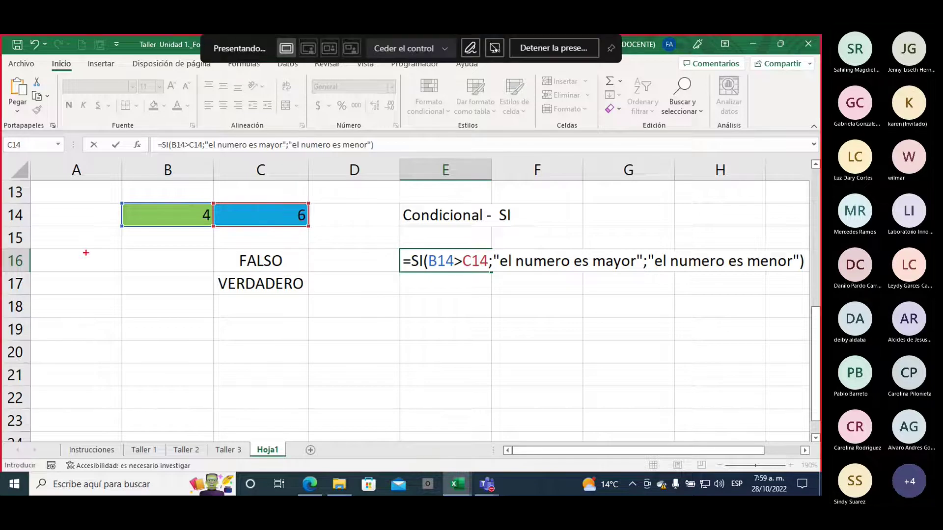
{"action": "mouse_move", "coordinate": [374, 339]}
{"action": "left_mouse_down"}
{"action": "mouse_move", "coordinate": [412, 278]}
{"action": "mouse_move", "coordinate": [412, 300]}
{"action": "left_mouse_up"}
{"action": "mouse_move", "coordinate": [462, 346]}
{"action": "left_mouse_down"}
{"action": "mouse_move", "coordinate": [461, 276]}
{"action": "mouse_move", "coordinate": [472, 294]}
{"action": "left_mouse_up"}
{"action": "left_click_drag", "start_coordinate": [489, 230], "coordinate": [490, 252]}
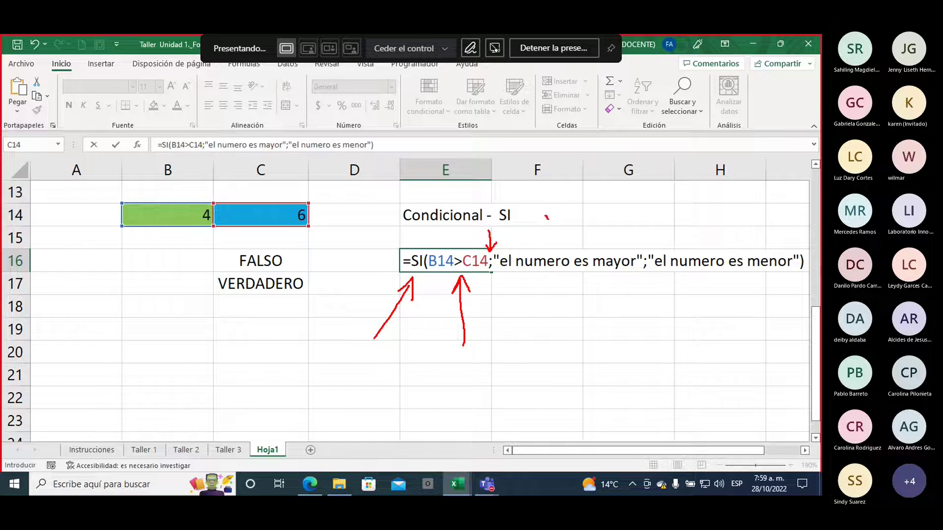
{"action": "mouse_move", "coordinate": [546, 217]}
{"action": "left_mouse_down"}
{"action": "mouse_move", "coordinate": [563, 250]}
{"action": "mouse_move", "coordinate": [579, 211]}
{"action": "left_mouse_up"}
{"action": "left_click_drag", "start_coordinate": [503, 273], "coordinate": [622, 273]}
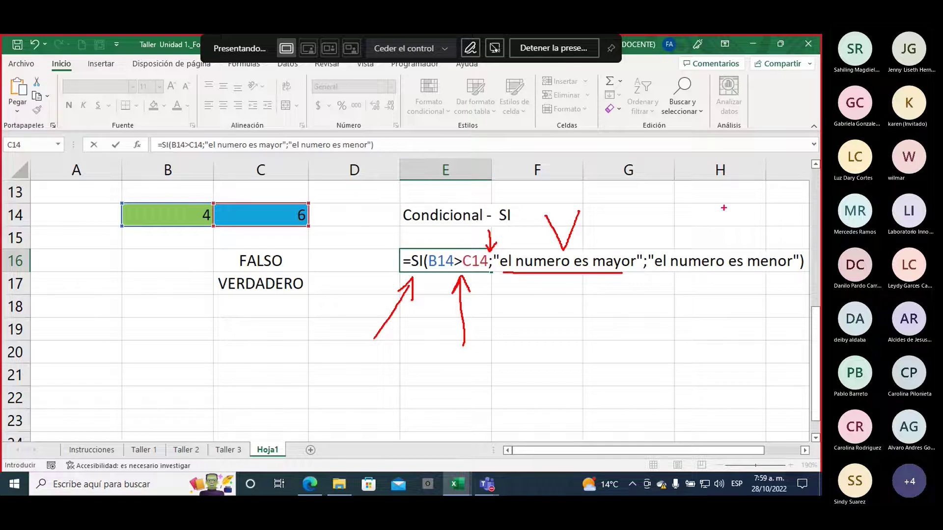
{"action": "mouse_move", "coordinate": [726, 207]}
{"action": "left_mouse_down"}
{"action": "mouse_move", "coordinate": [710, 212]}
{"action": "mouse_move", "coordinate": [710, 245]}
{"action": "mouse_move", "coordinate": [720, 228]}
{"action": "left_mouse_up"}
{"action": "left_click_drag", "start_coordinate": [702, 273], "coordinate": [784, 275]}
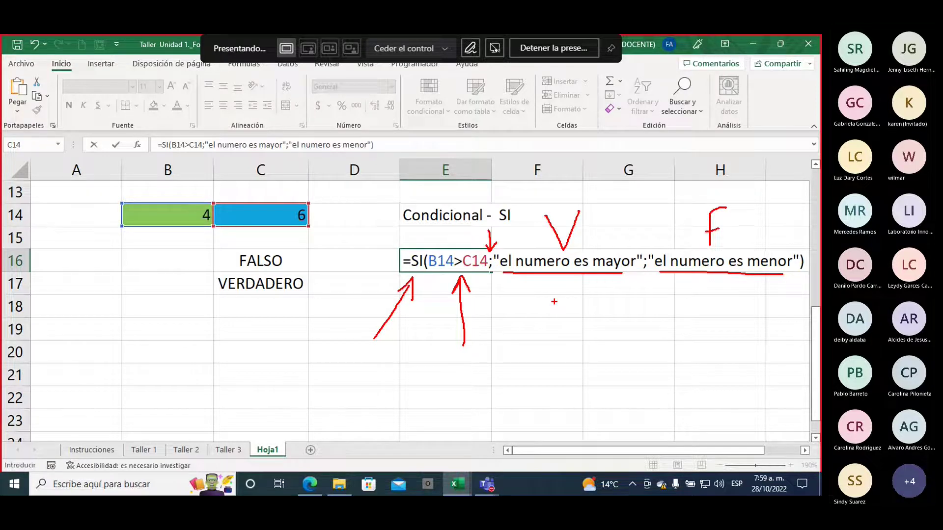
{"action": "key", "text": "Escape"}
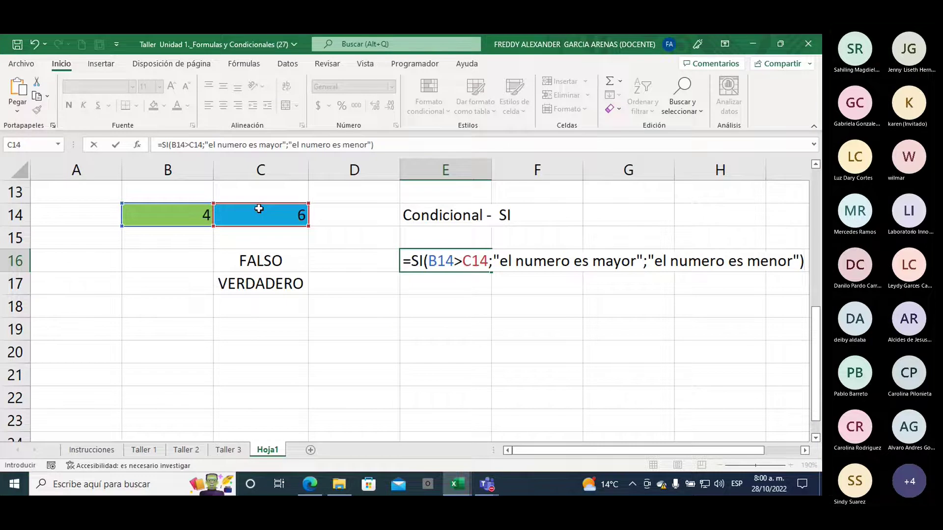
{"action": "key", "text": "Return"}
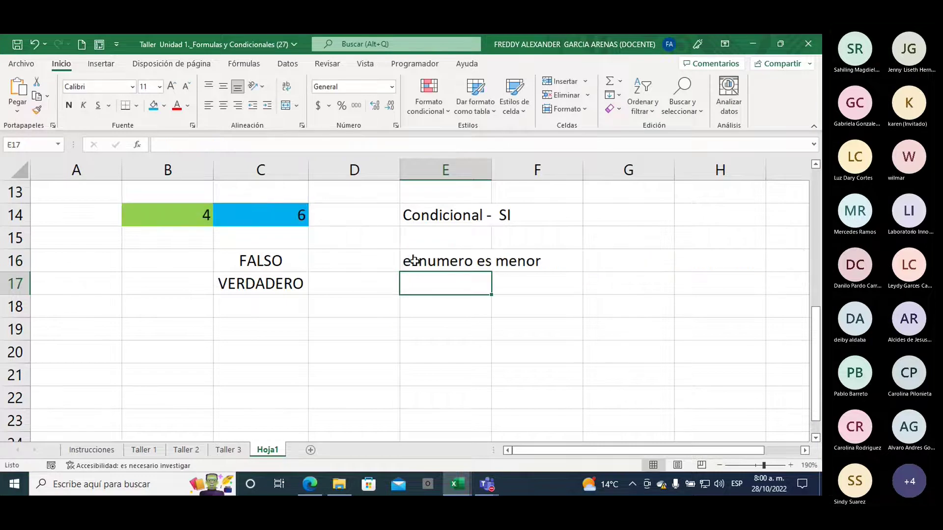
{"action": "left_click", "coordinate": [414, 261]}
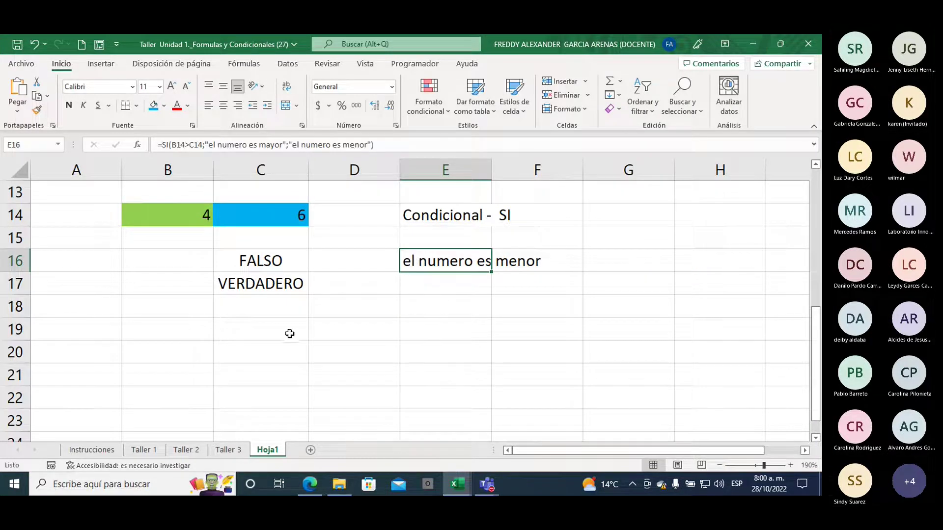
{"action": "left_click", "coordinate": [184, 213]}
{"action": "left_click", "coordinate": [256, 214]}
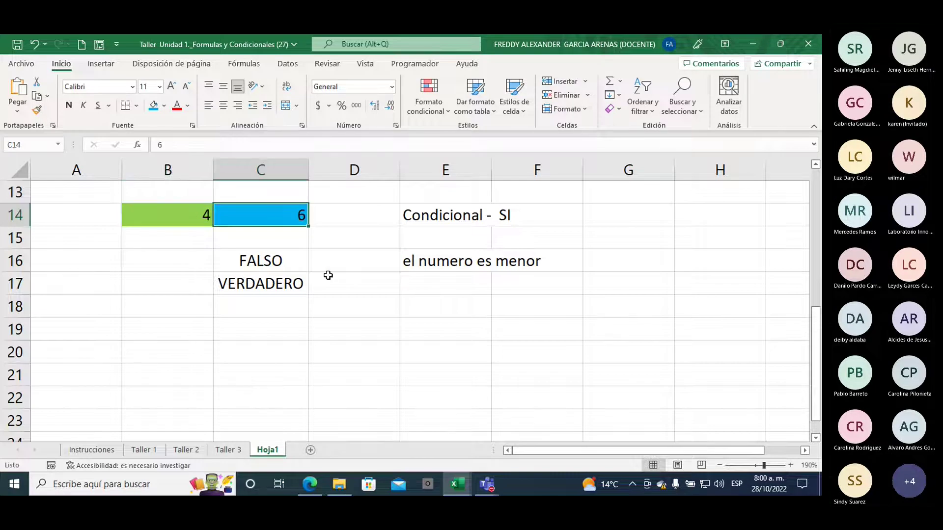
{"action": "left_click", "coordinate": [422, 265]}
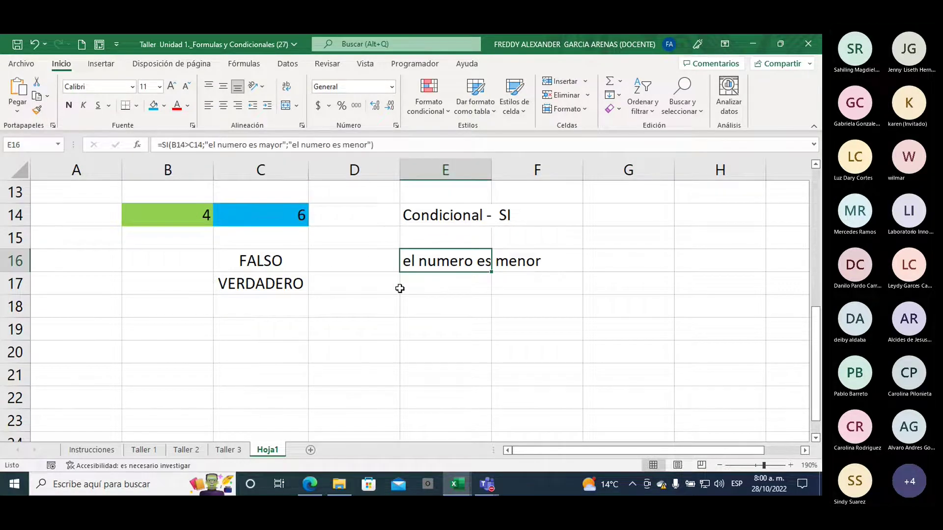
{"action": "left_click", "coordinate": [175, 217]}
{"action": "type", "text": "8"}
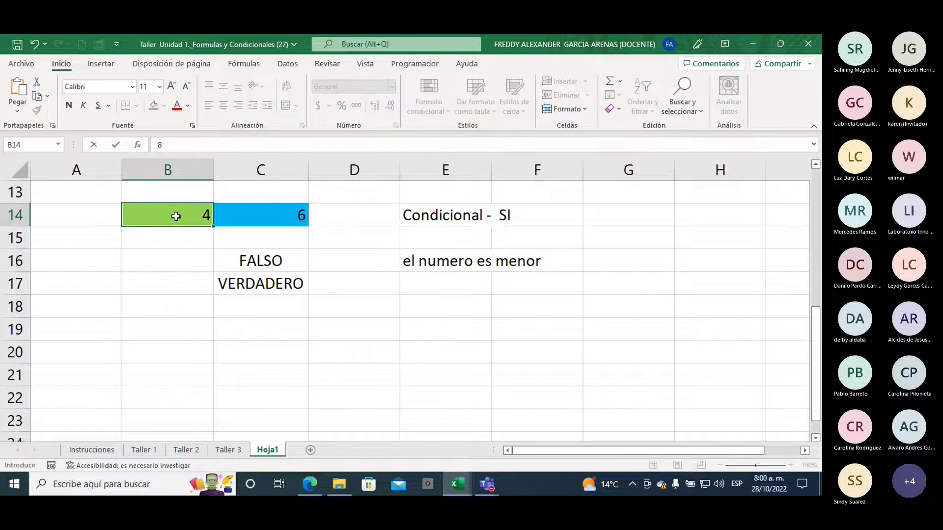
{"action": "key", "text": "Return"}
{"action": "left_click", "coordinate": [449, 262]}
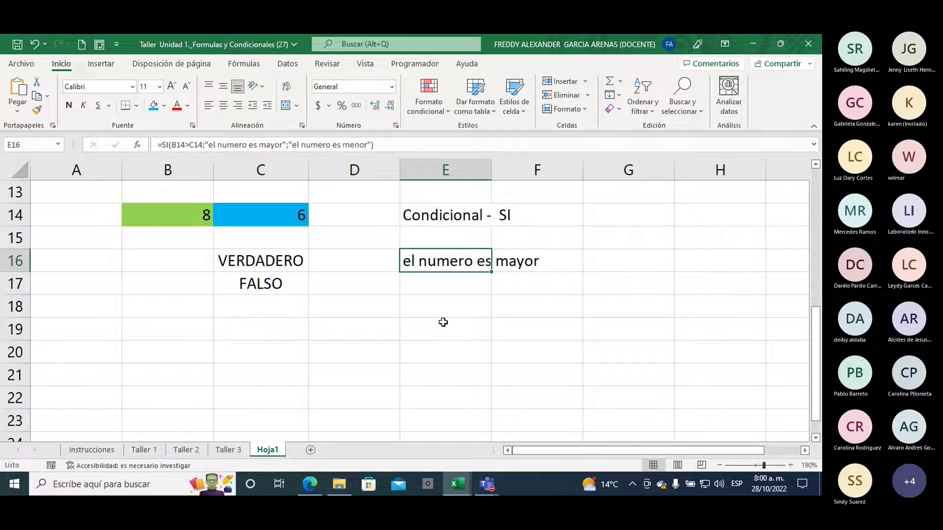
{"action": "left_click", "coordinate": [263, 261]}
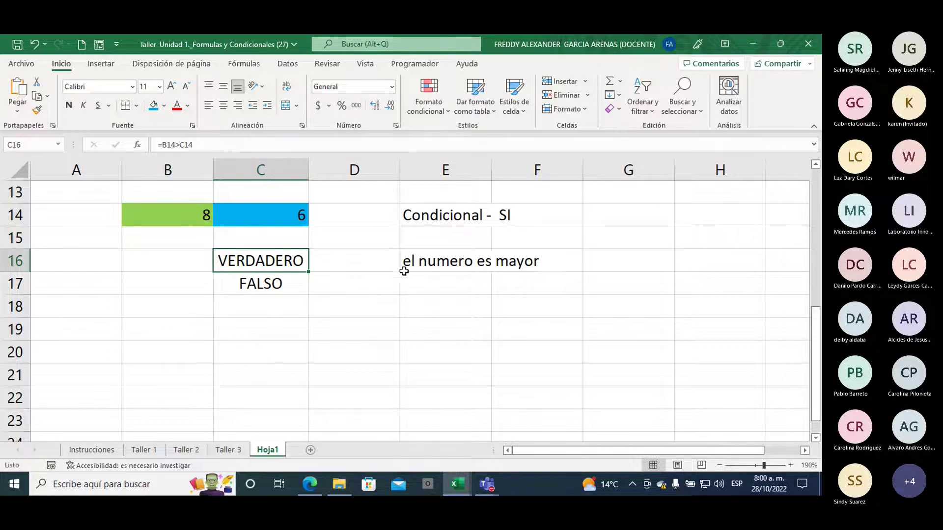
{"action": "left_click", "coordinate": [487, 483]}
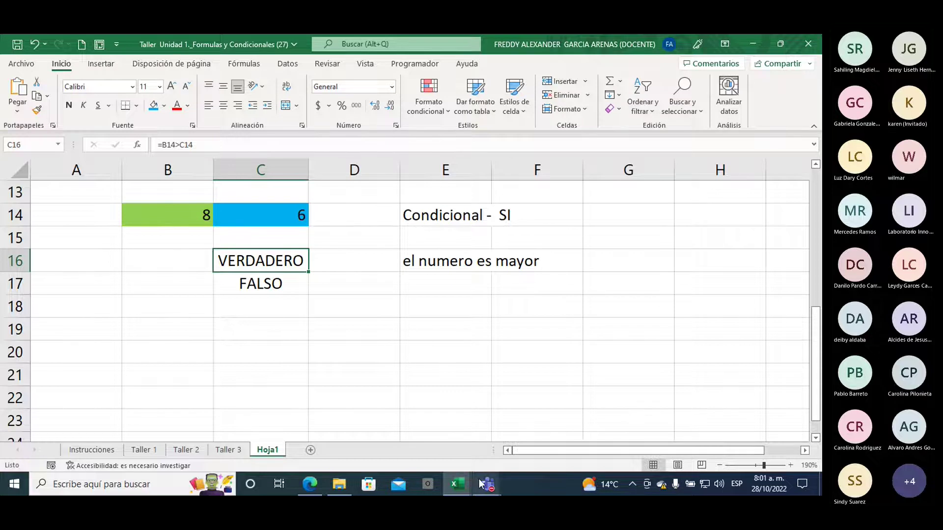
- Type the label 'SI sencillo' in G14 and the note '1v - 1f' in H14
{"action": "left_click", "coordinate": [595, 296]}
{"action": "scroll", "coordinate": [417, 294], "scroll_direction": "up", "scroll_amount": 1}
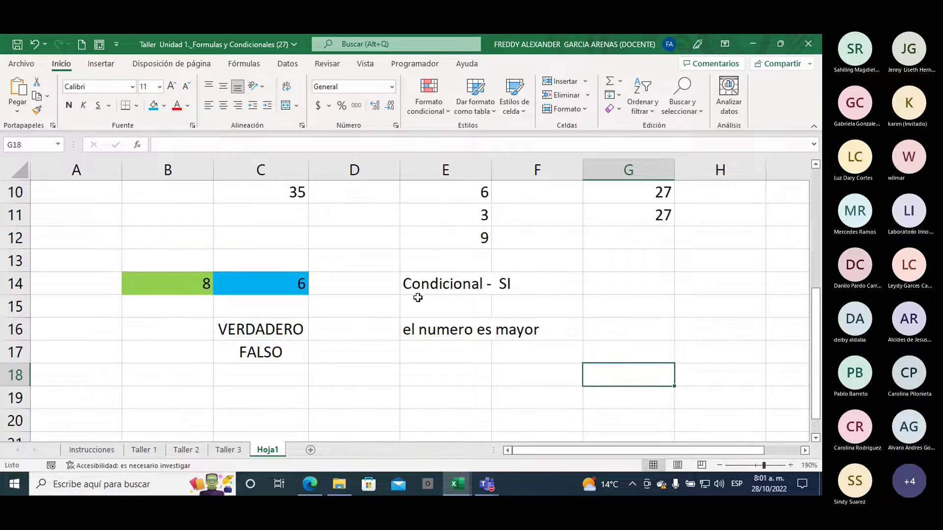
{"action": "scroll", "coordinate": [417, 300], "scroll_direction": "down", "scroll_amount": 1}
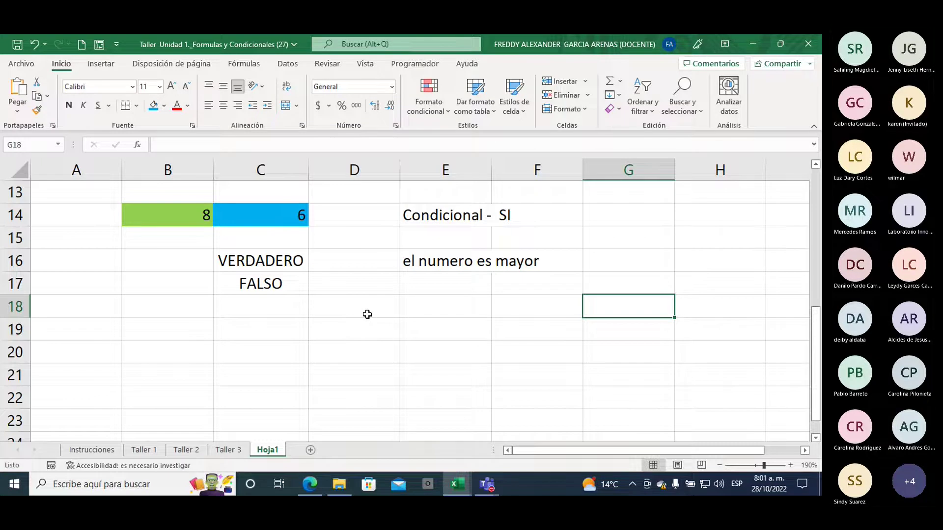
{"action": "left_click", "coordinate": [617, 216]}
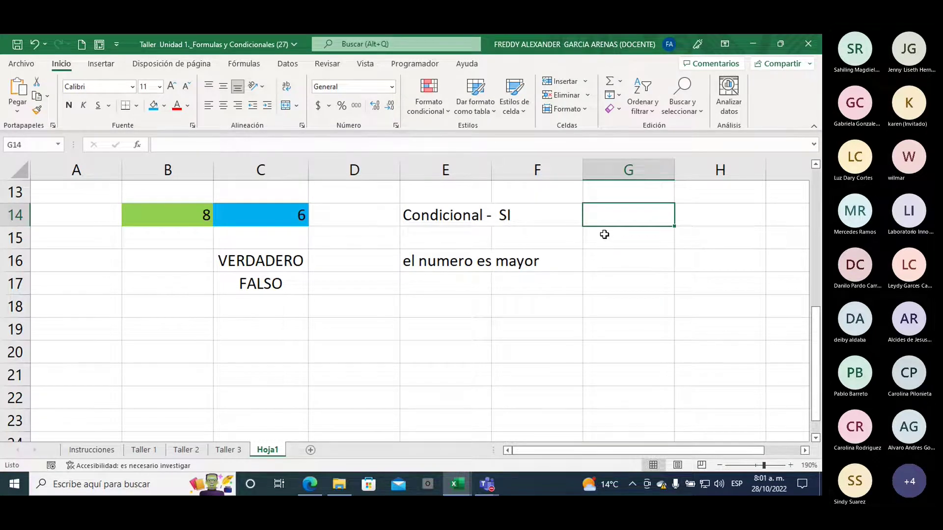
{"action": "type", "text": "SI senci"}
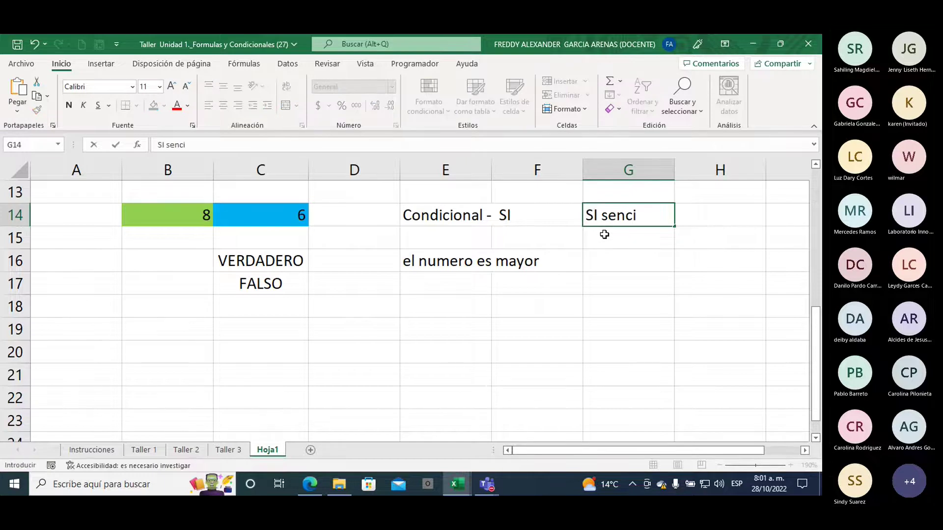
{"action": "type", "text": "llo"}
{"action": "left_click", "coordinate": [695, 215]}
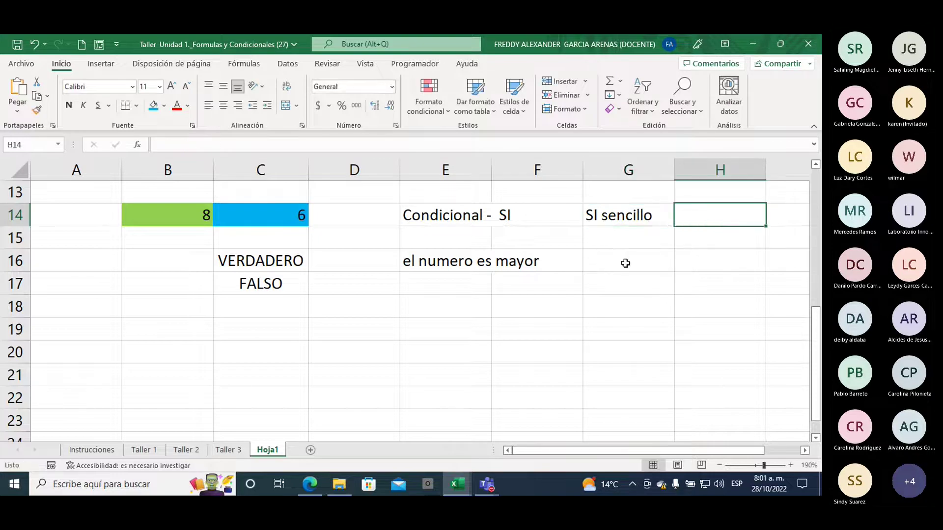
{"action": "type", "text": "1"}
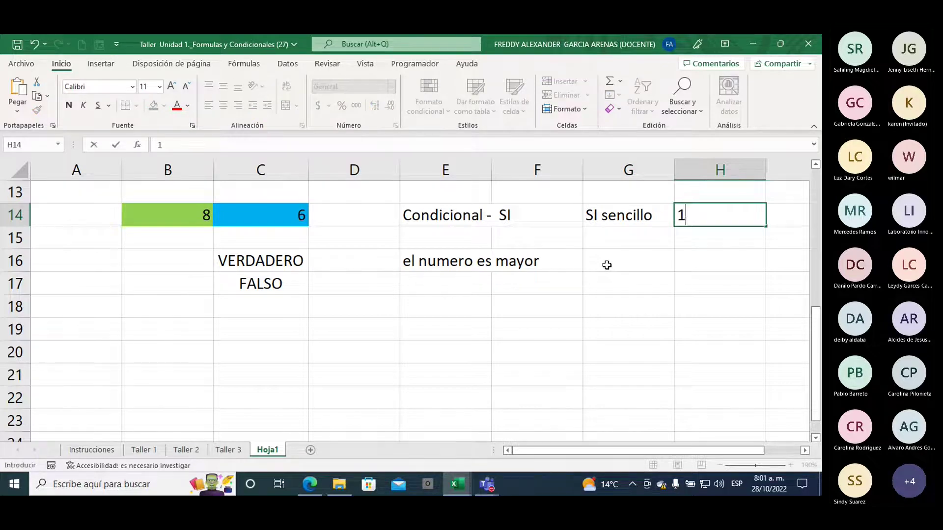
{"action": "type", "text": "v - 1"}
{"action": "type", "text": "f"}
- Enter =SI(B14=C14;"Los numeros son iguales";"los numeros son diferentes") in C19
{"action": "left_click", "coordinate": [222, 331]}
{"action": "type", "text": "="}
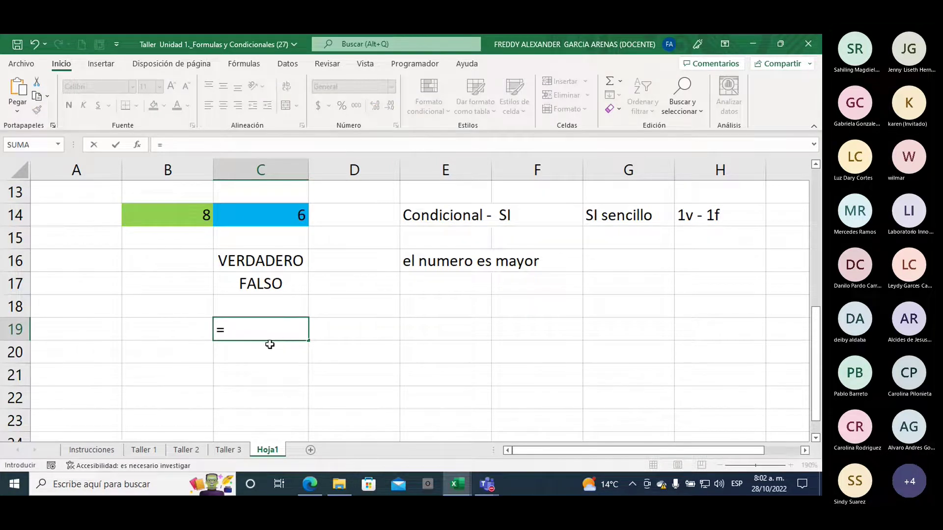
{"action": "type", "text": "si"}
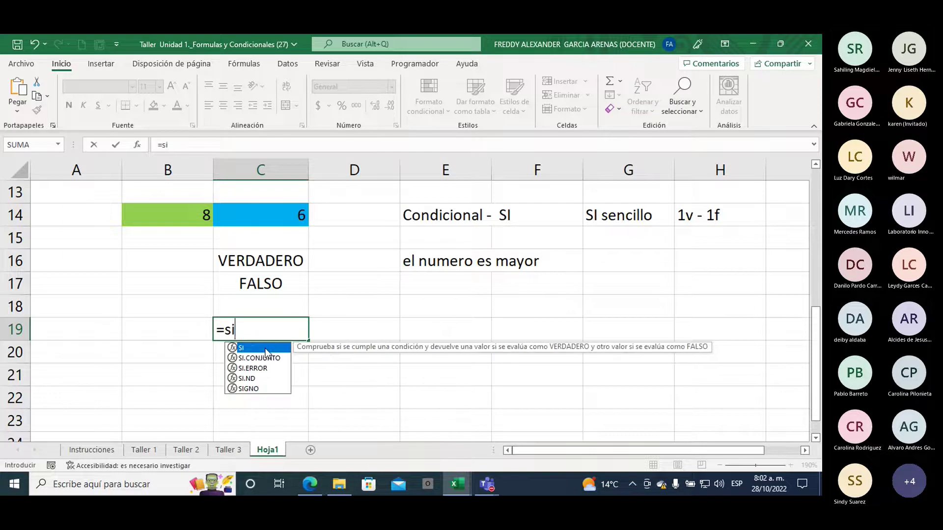
{"action": "double_click", "coordinate": [242, 348]}
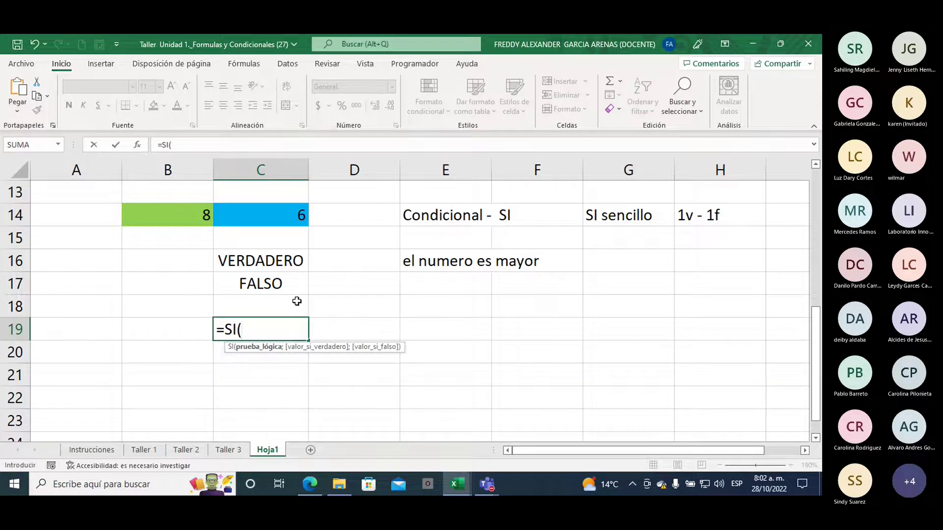
{"action": "left_click", "coordinate": [173, 212]}
{"action": "type", "text": "="}
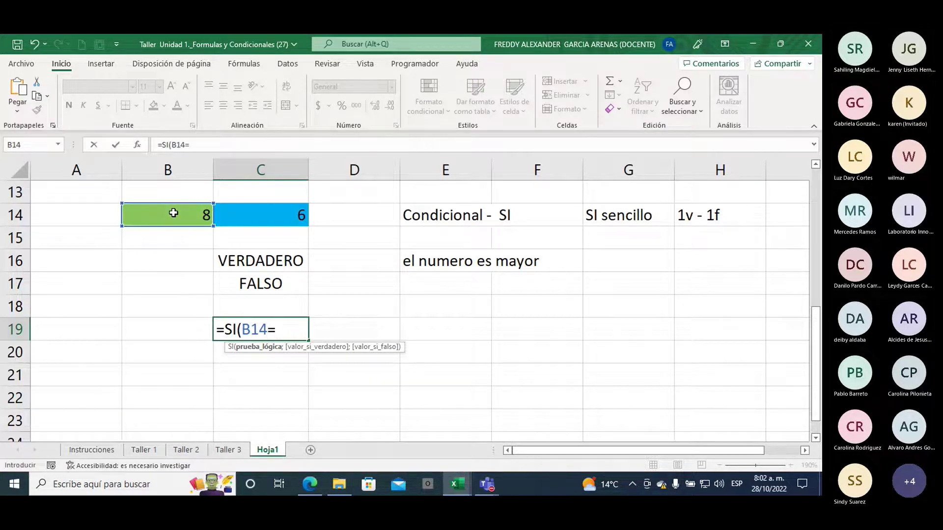
{"action": "left_click", "coordinate": [251, 212]}
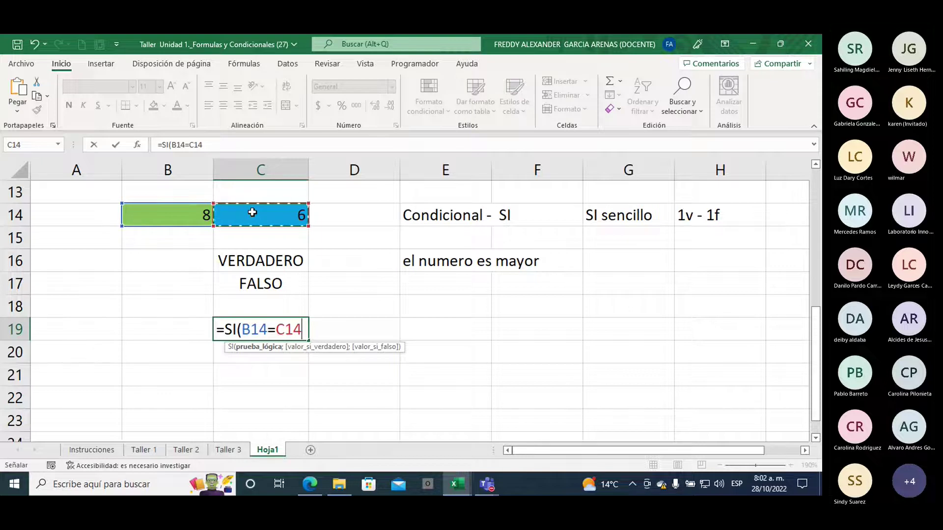
{"action": "type", "text": ";"}
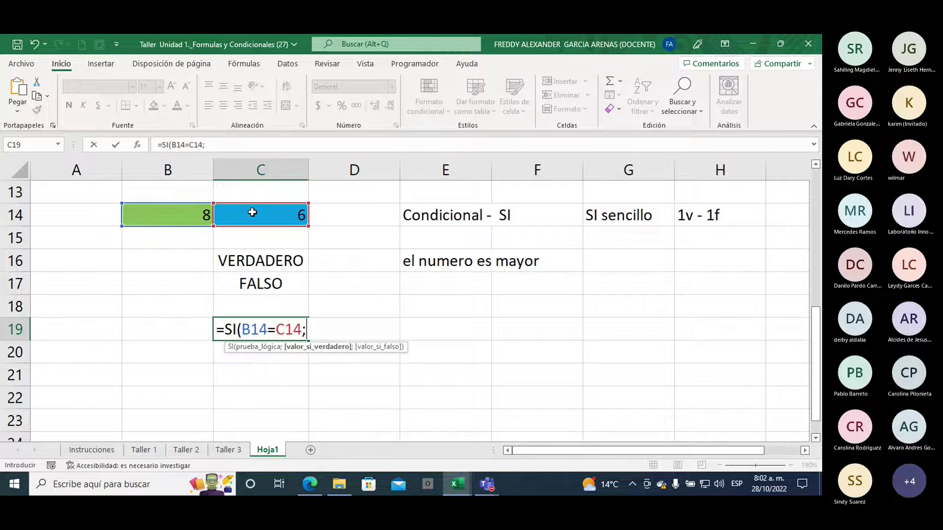
{"action": "type", "text": "\""}
{"action": "type", "text": "Los numeros s"}
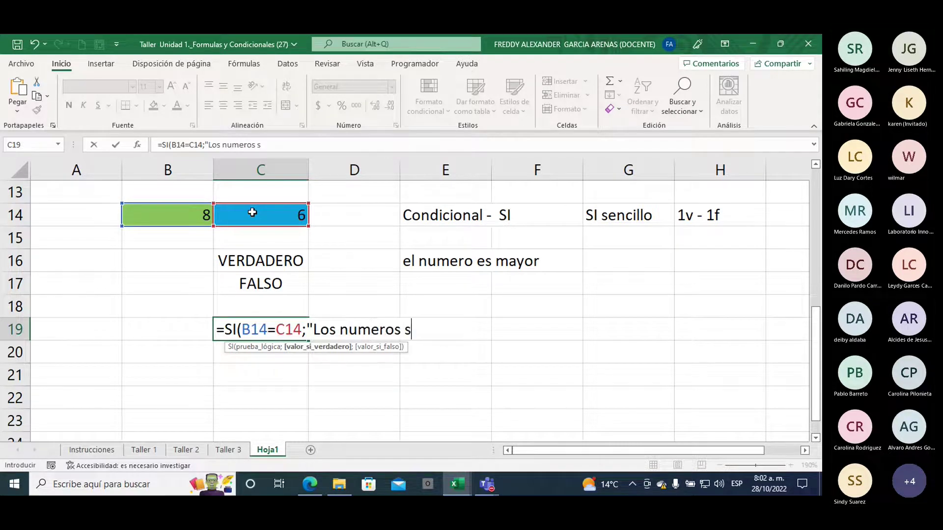
{"action": "type", "text": "on iguales"}
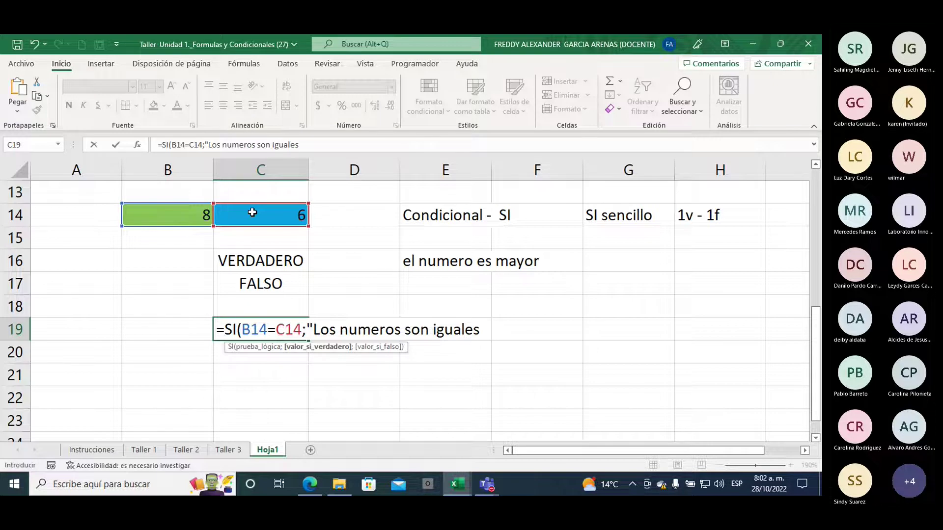
{"action": "type", "text": "\";"}
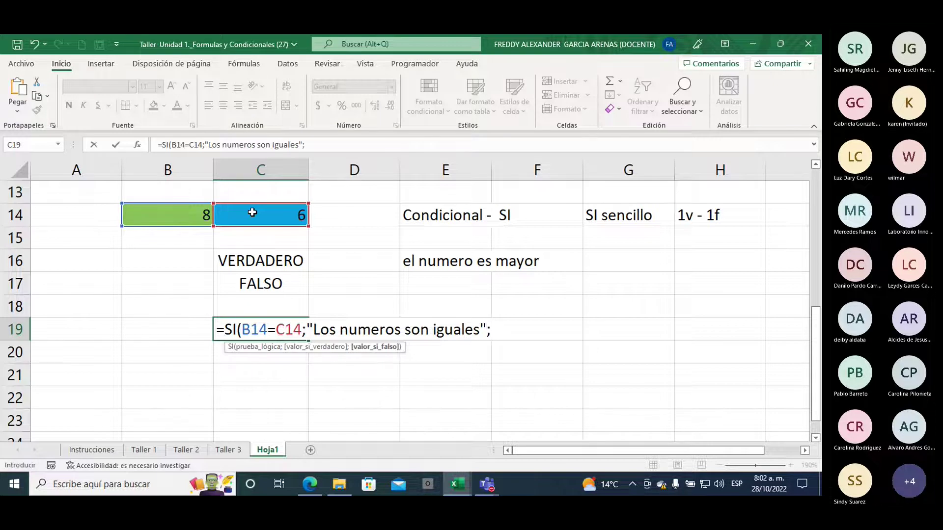
{"action": "type", "text": "\"los nuemors"}
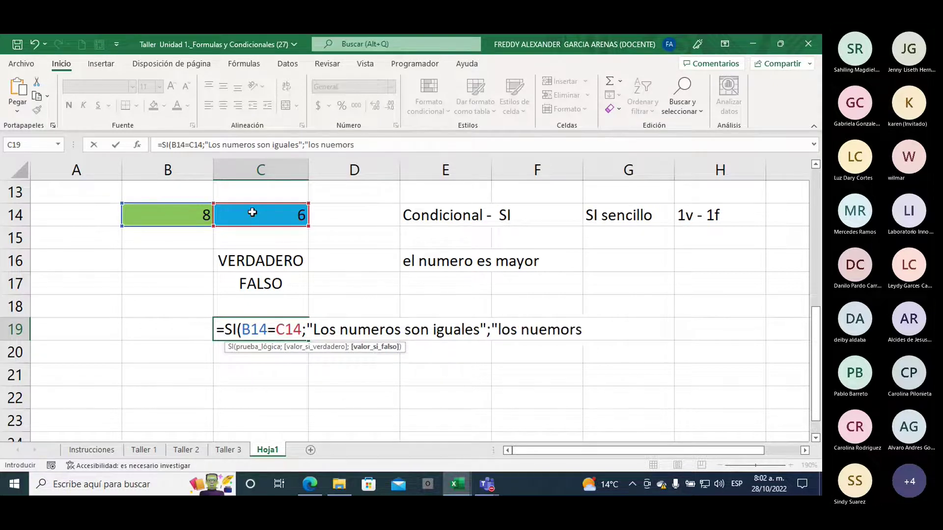
{"action": "key", "text": "BackSpace"}
{"action": "key", "text": "BackSpace"}
{"action": "key", "text": "BackSpace"}
{"action": "key", "text": "BackSpace"}
{"action": "key", "text": "BackSpace"}
{"action": "type", "text": "mer"}
{"action": "type", "text": "os son dife"}
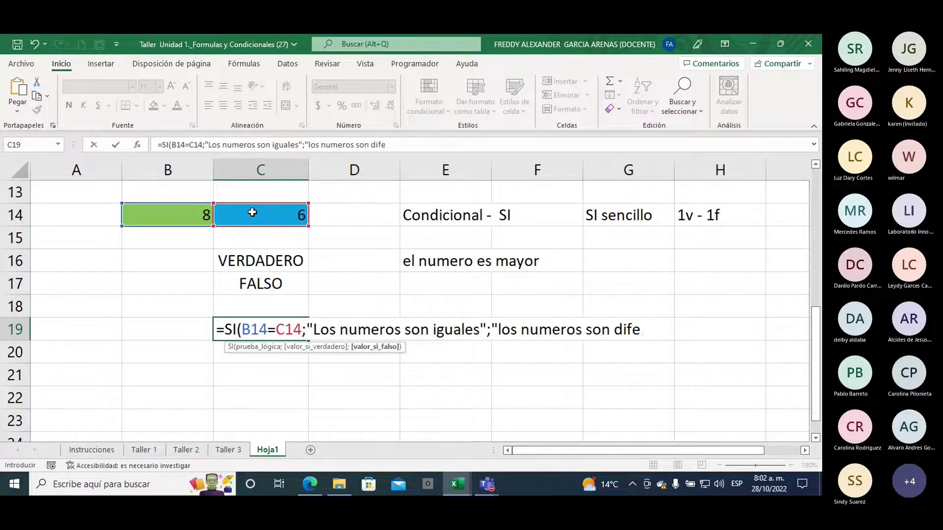
{"action": "type", "text": "rentes\""}
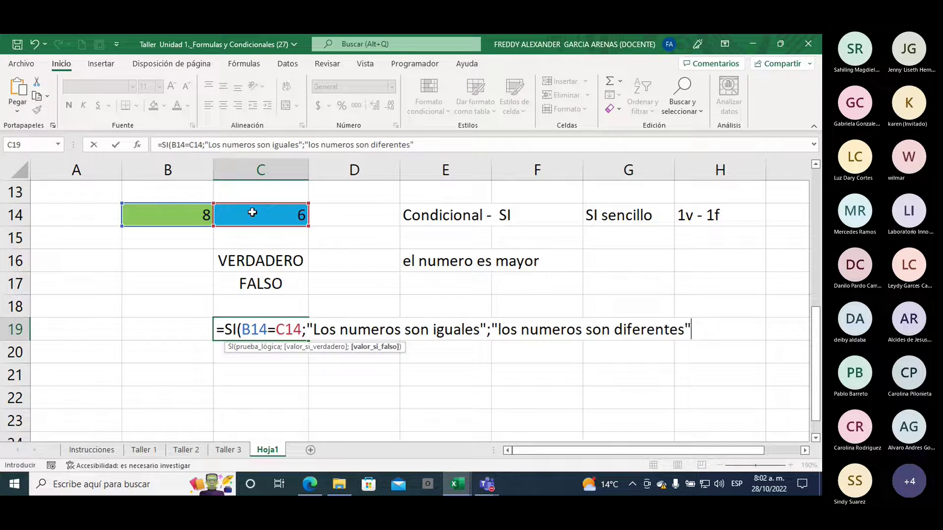
{"action": "type", "text": ")"}
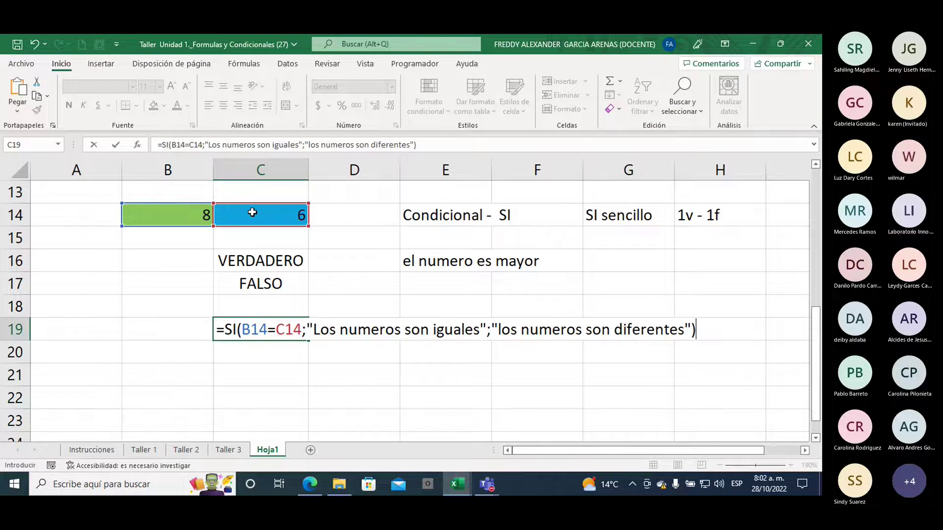
{"action": "key", "text": "Return"}
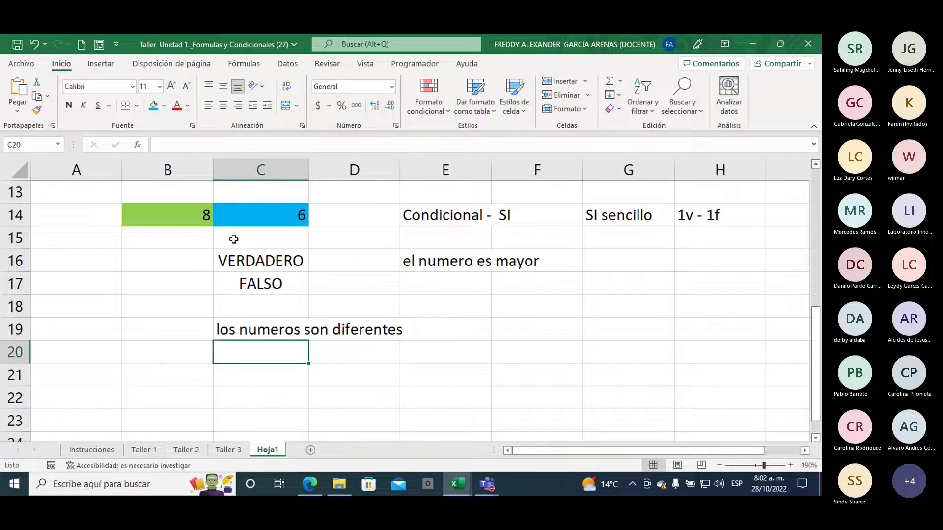
- Set B14 and C14 both to 4 and check that C19 shows 'Los numeros son iguales'
{"action": "left_click", "coordinate": [254, 323]}
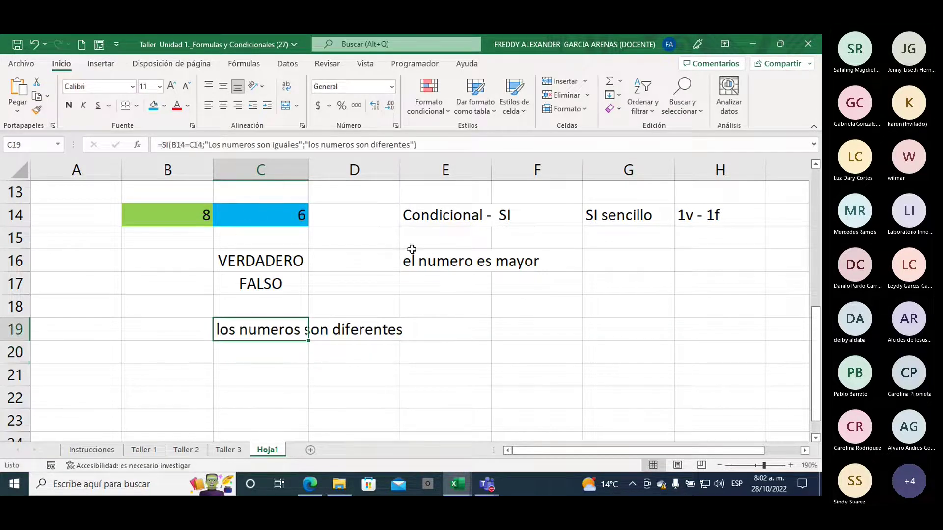
{"action": "left_click", "coordinate": [145, 216]}
{"action": "type", "text": "4"}
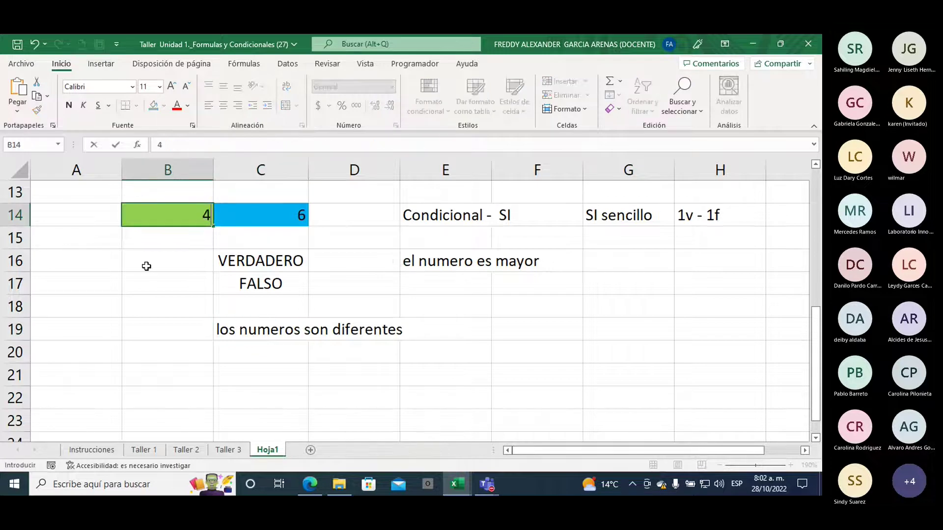
{"action": "left_click", "coordinate": [248, 213]}
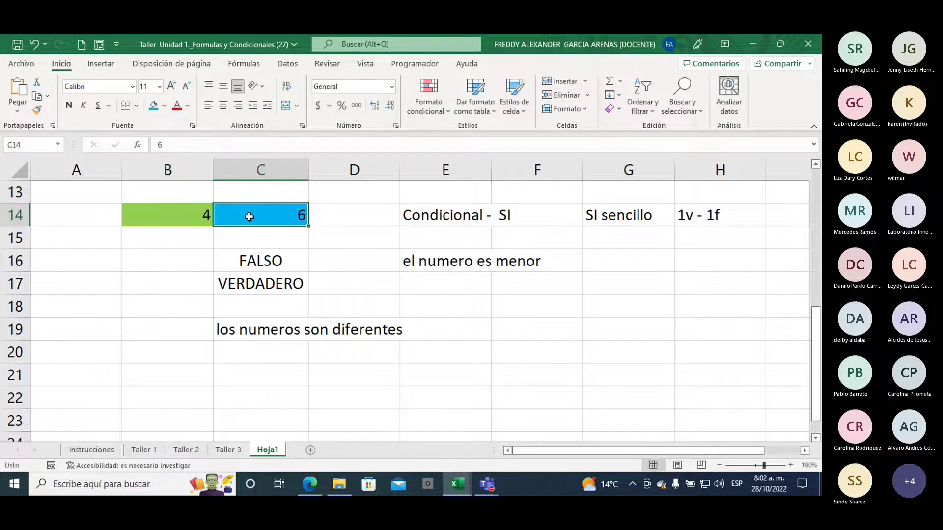
{"action": "type", "text": "4"}
{"action": "left_click", "coordinate": [167, 293]}
{"action": "left_click", "coordinate": [230, 330]}
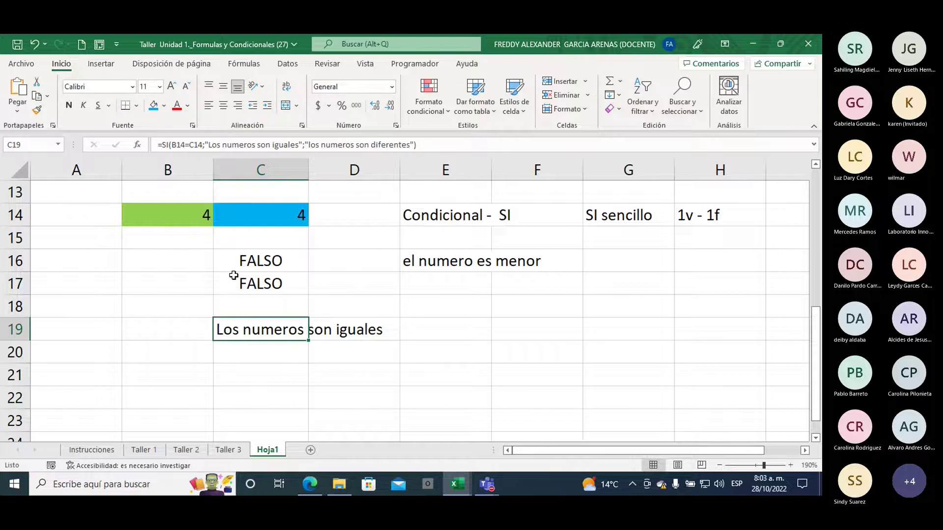
{"action": "left_click_drag", "start_coordinate": [181, 216], "coordinate": [227, 213]}
{"action": "left_click", "coordinate": [227, 213]}
{"action": "left_click", "coordinate": [272, 333]}
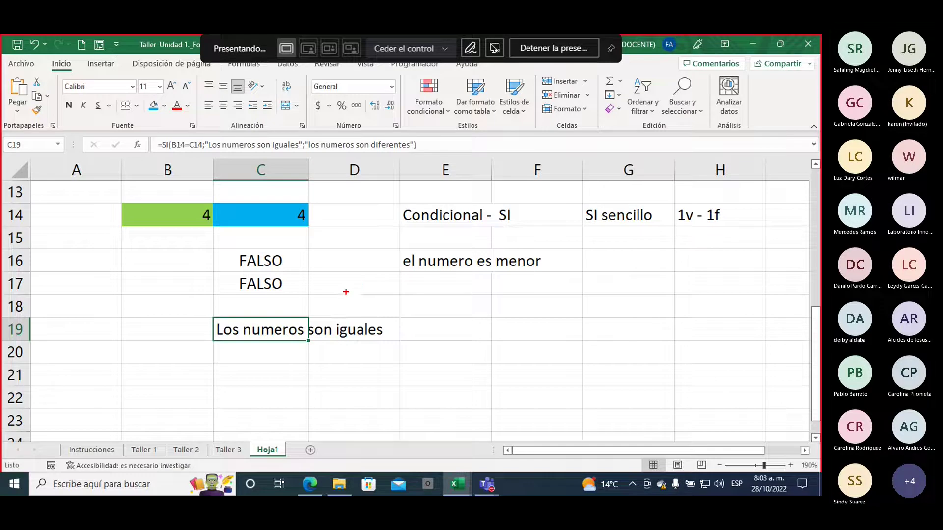
- Circle and underline the result texts and the C19 result in red ink
{"action": "mouse_move", "coordinate": [346, 292]}
{"action": "left_mouse_down"}
{"action": "mouse_move", "coordinate": [558, 267]}
{"action": "mouse_move", "coordinate": [391, 273]}
{"action": "left_mouse_up"}
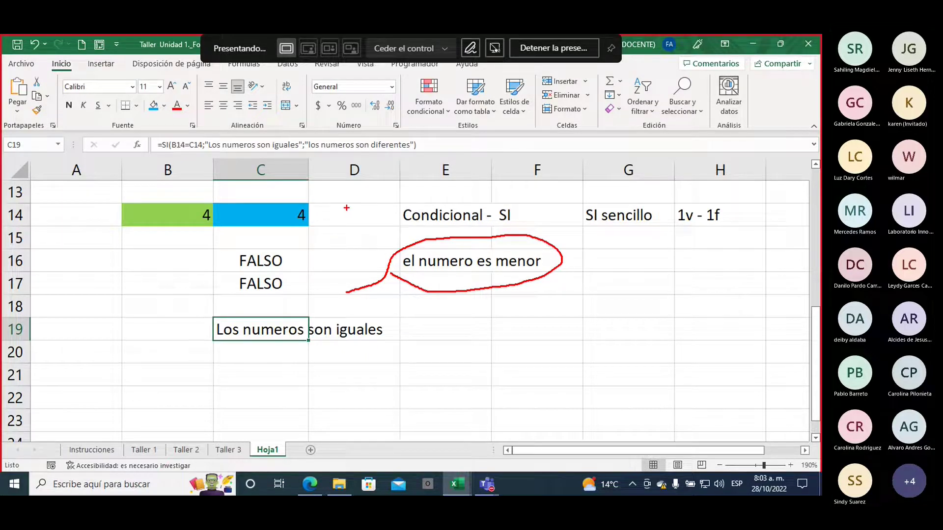
{"action": "mouse_move", "coordinate": [346, 208]}
{"action": "left_mouse_down"}
{"action": "mouse_move", "coordinate": [381, 221]}
{"action": "mouse_move", "coordinate": [353, 251]}
{"action": "left_mouse_up"}
{"action": "mouse_move", "coordinate": [159, 328]}
{"action": "left_mouse_down"}
{"action": "mouse_move", "coordinate": [182, 328]}
{"action": "mouse_move", "coordinate": [188, 345]}
{"action": "left_mouse_up"}
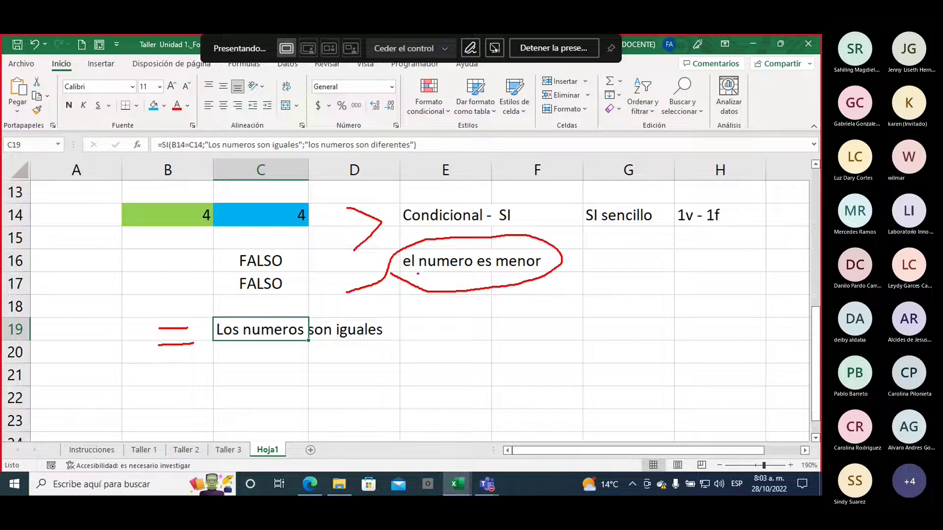
{"action": "left_click_drag", "start_coordinate": [416, 273], "coordinate": [528, 271]}
{"action": "mouse_move", "coordinate": [403, 175]}
{"action": "left_mouse_down"}
{"action": "mouse_move", "coordinate": [380, 207]}
{"action": "mouse_move", "coordinate": [391, 204]}
{"action": "left_mouse_up"}
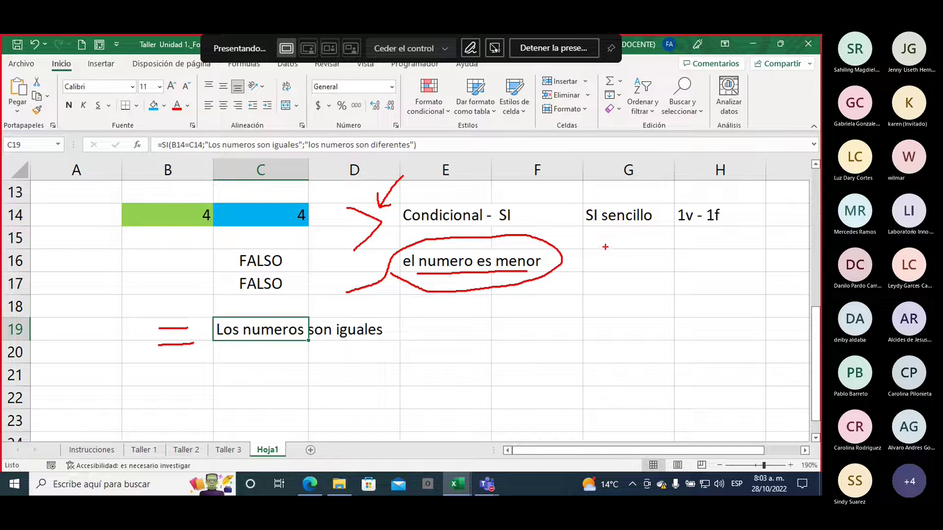
- Ink the outcomes mey, igual, men in column G, bracket them with a 3
{"action": "mouse_move", "coordinate": [606, 247]}
{"action": "left_mouse_down"}
{"action": "mouse_move", "coordinate": [647, 261]}
{"action": "mouse_move", "coordinate": [658, 246]}
{"action": "mouse_move", "coordinate": [659, 270]}
{"action": "left_mouse_up"}
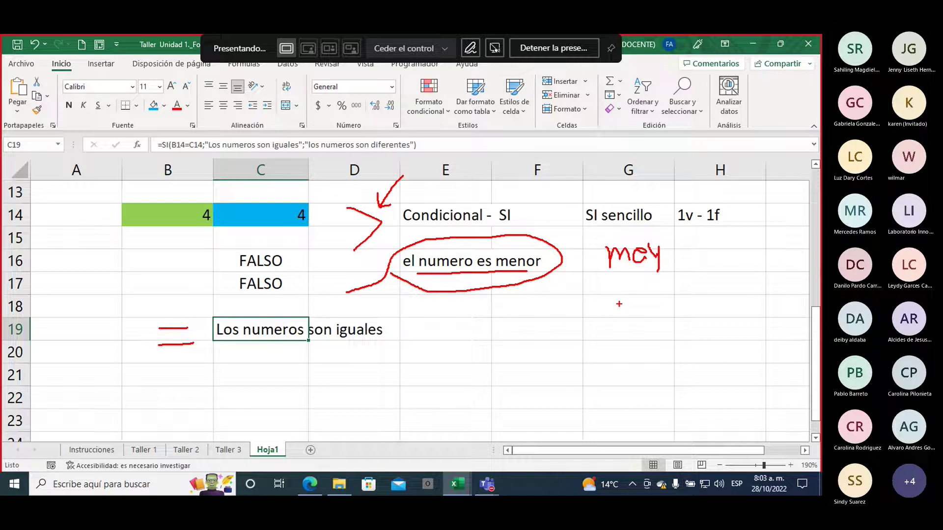
{"action": "mouse_move", "coordinate": [618, 314]}
{"action": "left_mouse_down"}
{"action": "mouse_move", "coordinate": [623, 301]}
{"action": "mouse_move", "coordinate": [635, 315]}
{"action": "mouse_move", "coordinate": [656, 305]}
{"action": "mouse_move", "coordinate": [656, 318]}
{"action": "mouse_move", "coordinate": [671, 302]}
{"action": "mouse_move", "coordinate": [673, 316]}
{"action": "left_mouse_up"}
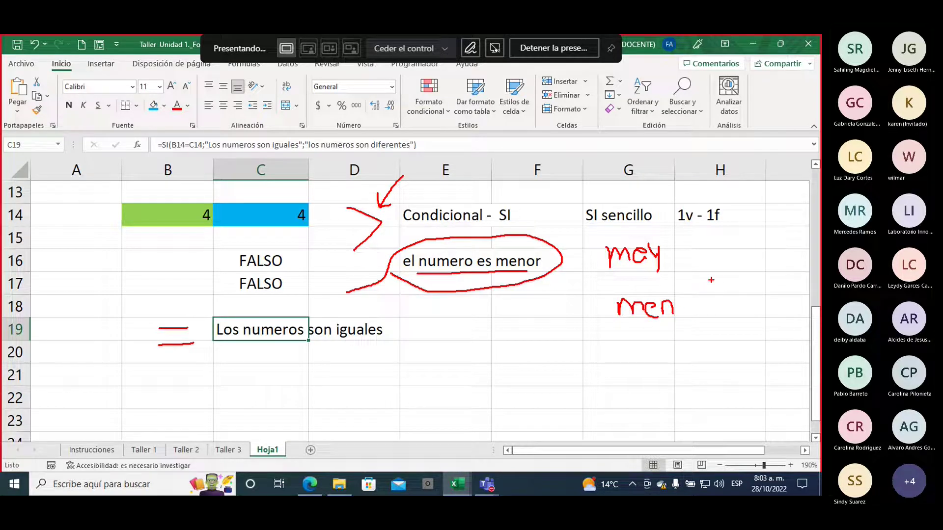
{"action": "mouse_move", "coordinate": [617, 277]}
{"action": "left_mouse_down"}
{"action": "mouse_move", "coordinate": [636, 286]}
{"action": "mouse_move", "coordinate": [625, 294]}
{"action": "mouse_move", "coordinate": [668, 291]}
{"action": "left_mouse_up"}
{"action": "left_click", "coordinate": [652, 278]}
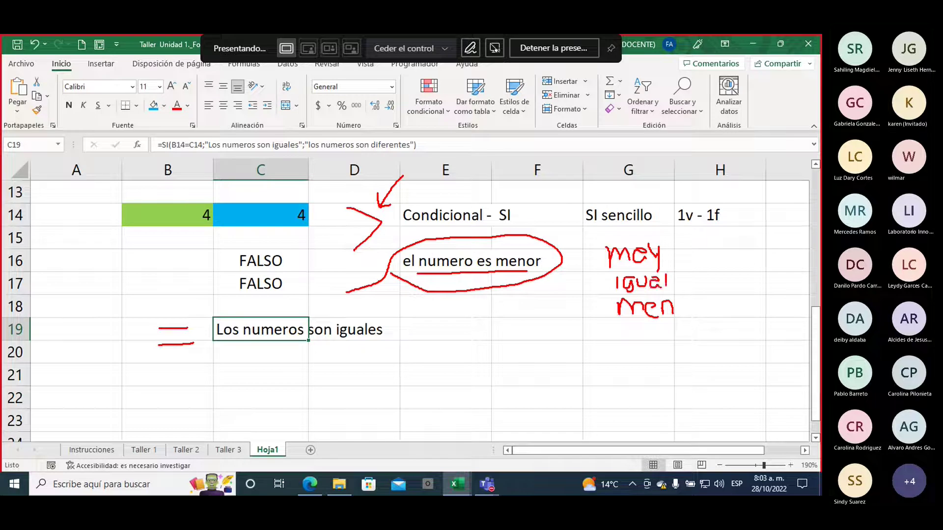
{"action": "mouse_move", "coordinate": [667, 239]}
{"action": "left_mouse_down"}
{"action": "mouse_move", "coordinate": [685, 274]}
{"action": "mouse_move", "coordinate": [676, 322]}
{"action": "left_mouse_up"}
{"action": "mouse_move", "coordinate": [696, 260]}
{"action": "left_mouse_down"}
{"action": "mouse_move", "coordinate": [716, 277]}
{"action": "mouse_move", "coordinate": [703, 289]}
{"action": "left_mouse_up"}
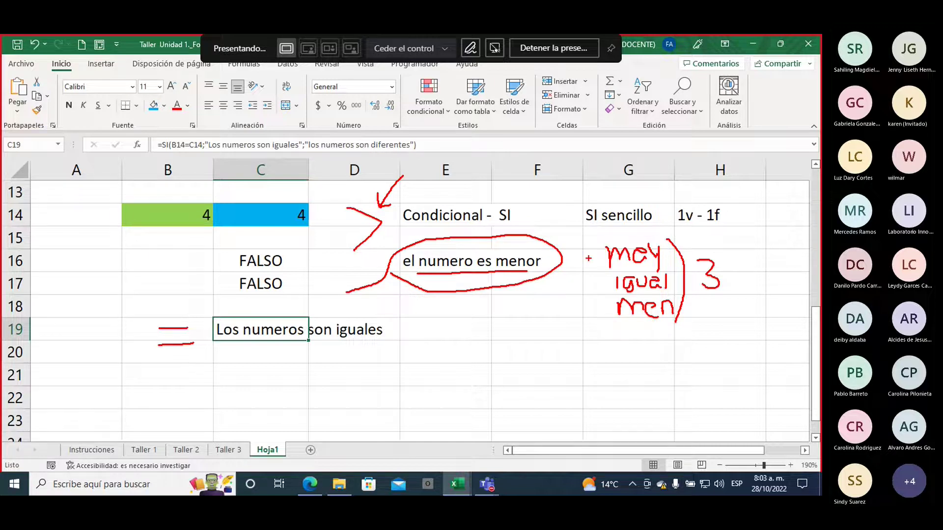
{"action": "mouse_move", "coordinate": [438, 340]}
{"action": "left_mouse_down"}
{"action": "mouse_move", "coordinate": [415, 348]}
{"action": "mouse_move", "coordinate": [442, 363]}
{"action": "mouse_move", "coordinate": [413, 378]}
{"action": "left_mouse_up"}
- Sketch a nested SI( Si ) in ink, number the simple SI 1, and note 3SI-4res
{"action": "left_click_drag", "start_coordinate": [464, 350], "coordinate": [465, 389]}
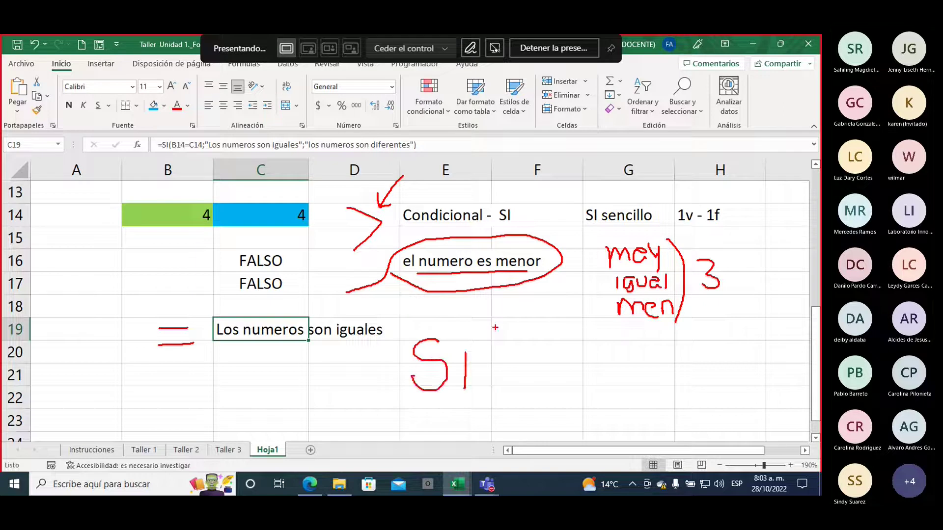
{"action": "mouse_move", "coordinate": [501, 321]}
{"action": "left_mouse_down"}
{"action": "mouse_move", "coordinate": [489, 384]}
{"action": "mouse_move", "coordinate": [501, 412]}
{"action": "left_mouse_up"}
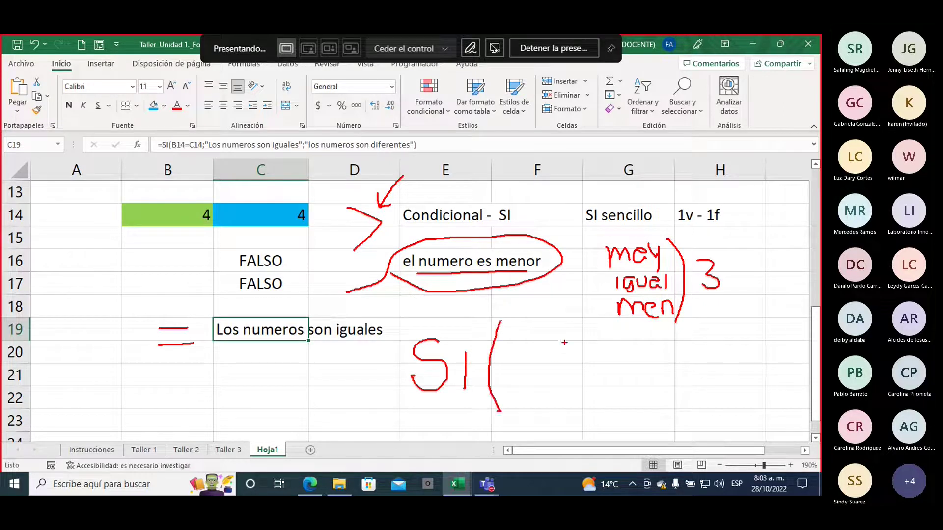
{"action": "mouse_move", "coordinate": [547, 347]}
{"action": "left_mouse_down"}
{"action": "mouse_move", "coordinate": [565, 342]}
{"action": "mouse_move", "coordinate": [562, 376]}
{"action": "mouse_move", "coordinate": [544, 378]}
{"action": "mouse_move", "coordinate": [576, 381]}
{"action": "left_mouse_up"}
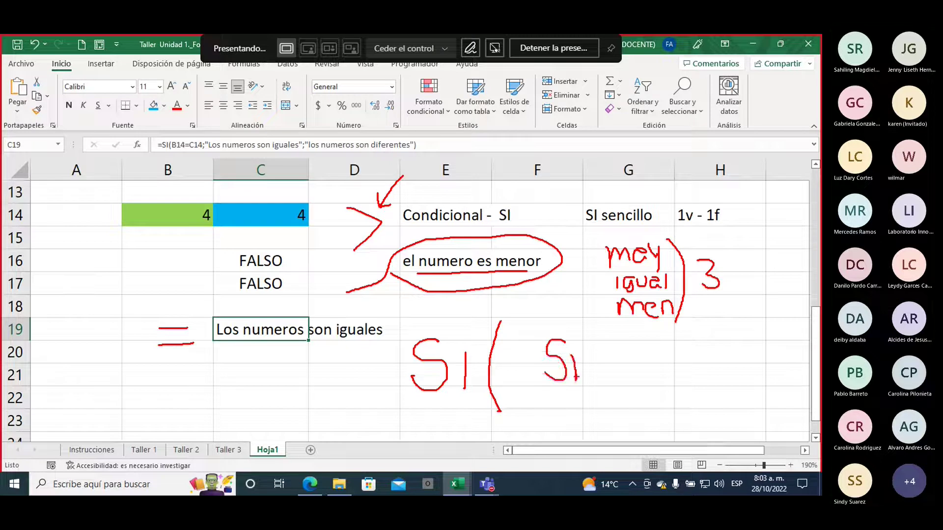
{"action": "mouse_move", "coordinate": [589, 318]}
{"action": "left_mouse_down"}
{"action": "mouse_move", "coordinate": [605, 339]}
{"action": "mouse_move", "coordinate": [597, 405]}
{"action": "left_mouse_up"}
{"action": "mouse_move", "coordinate": [638, 346]}
{"action": "left_mouse_down"}
{"action": "mouse_move", "coordinate": [708, 298]}
{"action": "mouse_move", "coordinate": [713, 310]}
{"action": "left_mouse_up"}
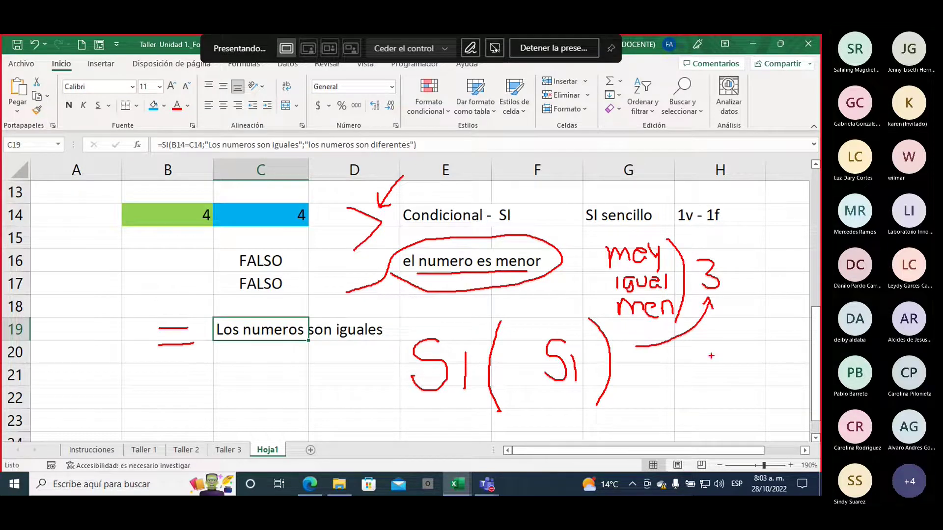
{"action": "mouse_move", "coordinate": [614, 186]}
{"action": "left_mouse_down"}
{"action": "mouse_move", "coordinate": [619, 197]}
{"action": "mouse_move", "coordinate": [647, 187]}
{"action": "mouse_move", "coordinate": [706, 201]}
{"action": "left_mouse_up"}
{"action": "mouse_move", "coordinate": [656, 371]}
{"action": "left_mouse_down"}
{"action": "mouse_move", "coordinate": [649, 403]}
{"action": "mouse_move", "coordinate": [732, 386]}
{"action": "mouse_move", "coordinate": [748, 385]}
{"action": "mouse_move", "coordinate": [749, 403]}
{"action": "mouse_move", "coordinate": [769, 376]}
{"action": "mouse_move", "coordinate": [781, 394]}
{"action": "left_mouse_up"}
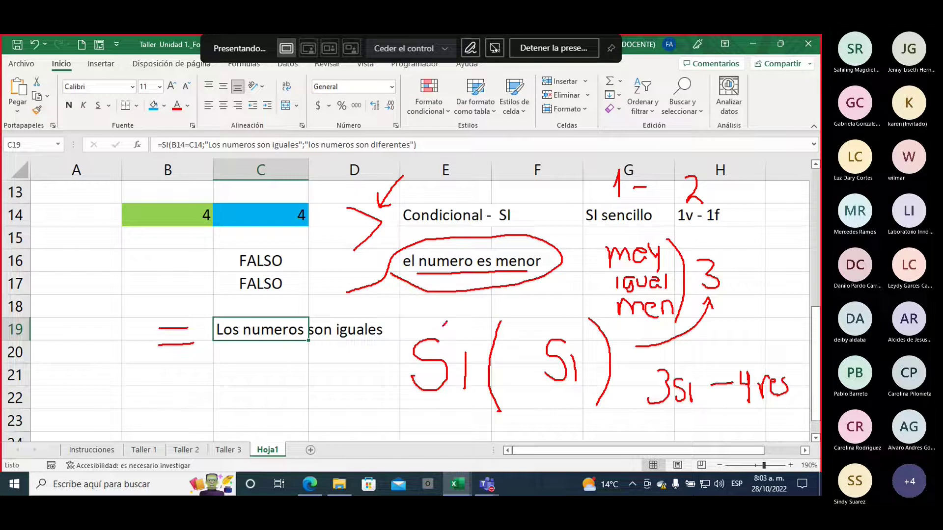
{"action": "mouse_move", "coordinate": [445, 323]}
{"action": "left_mouse_down"}
{"action": "mouse_move", "coordinate": [543, 320]}
{"action": "mouse_move", "coordinate": [548, 328]}
{"action": "mouse_move", "coordinate": [549, 311]}
{"action": "left_mouse_up"}
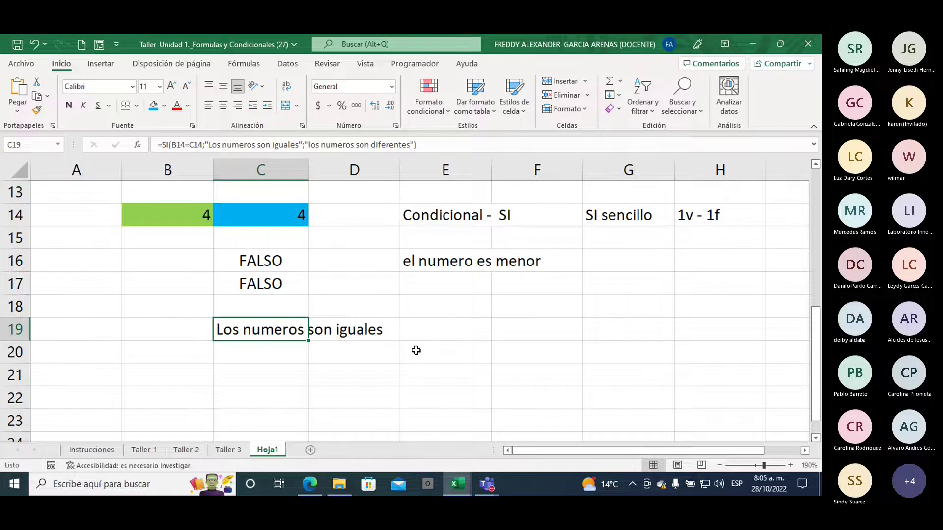
- Clear C19 and start a new =SI( formula testing B14>C14
{"action": "scroll", "coordinate": [416, 350], "scroll_direction": "down", "scroll_amount": 1}
{"action": "scroll", "coordinate": [417, 350], "scroll_direction": "up", "scroll_amount": 1}
{"action": "key", "text": "Delete"}
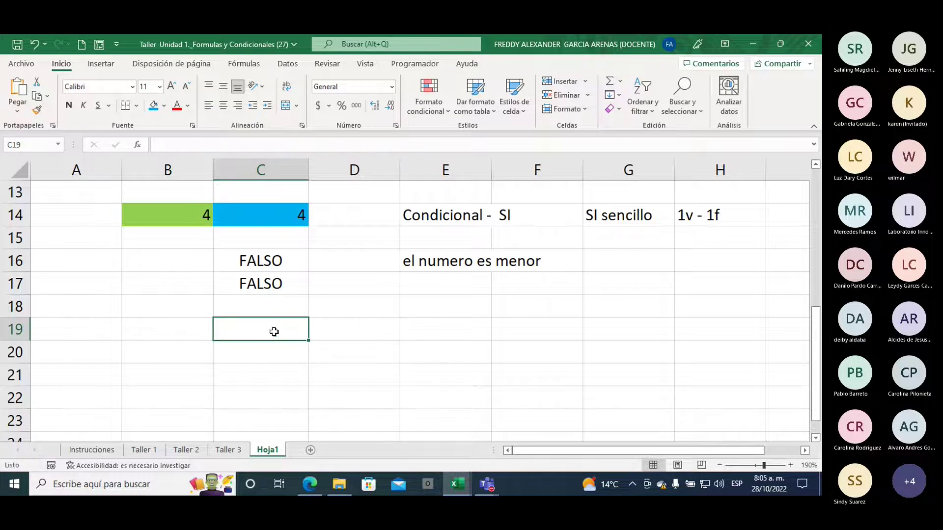
{"action": "type", "text": "="}
{"action": "type", "text": "si"}
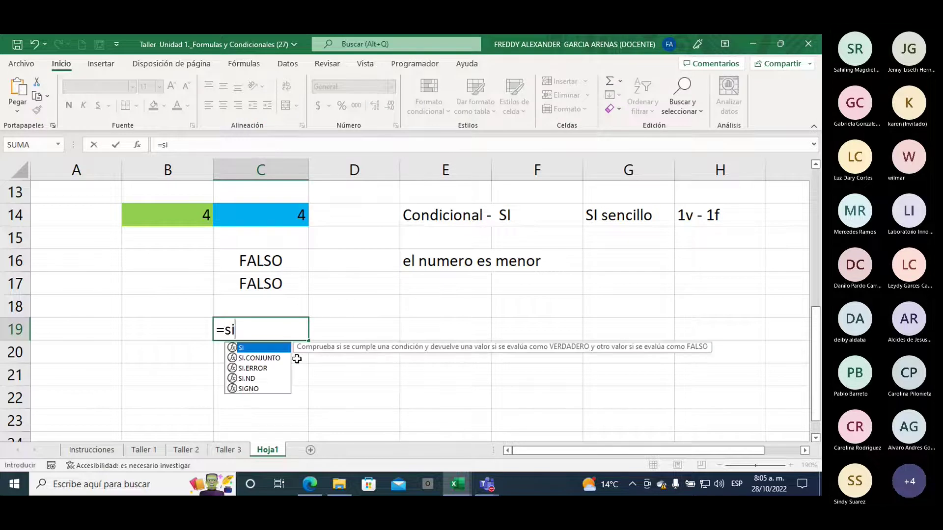
{"action": "double_click", "coordinate": [244, 349]}
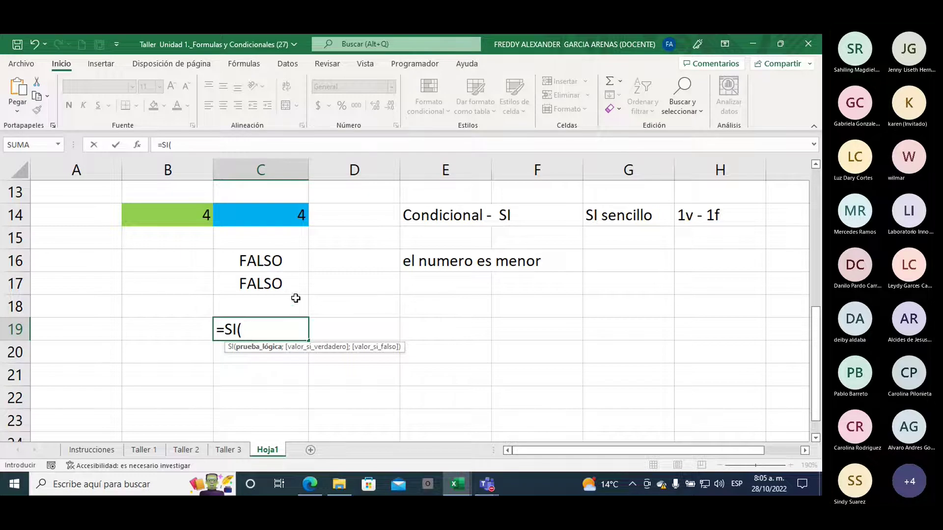
{"action": "left_click", "coordinate": [170, 218]}
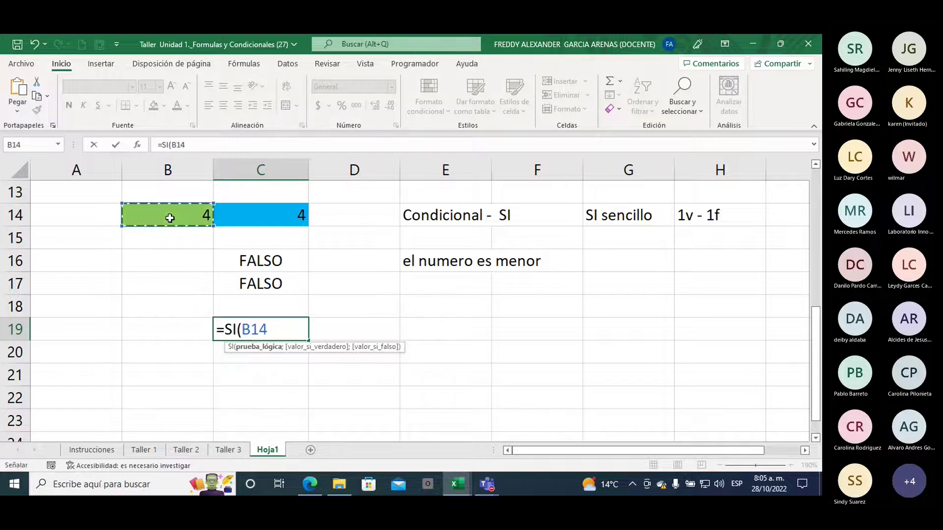
{"action": "type", "text": ">"}
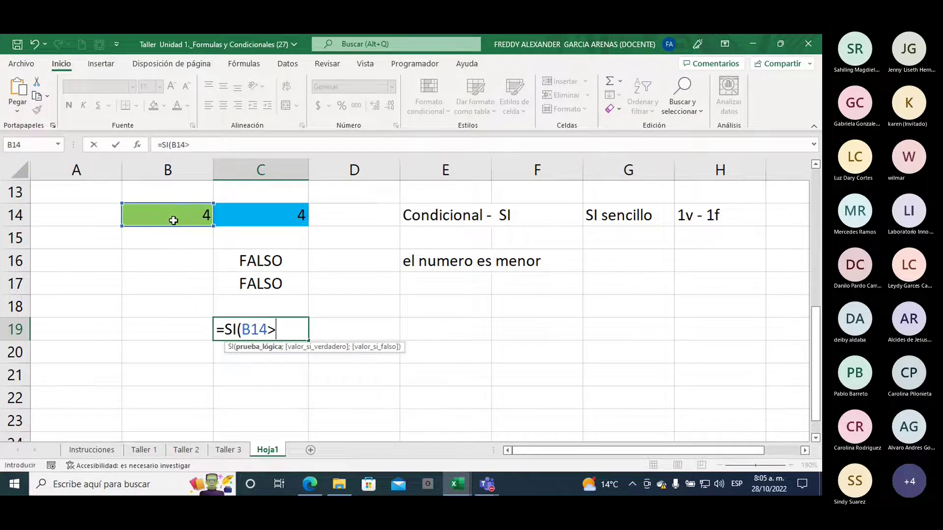
{"action": "left_click", "coordinate": [249, 216]}
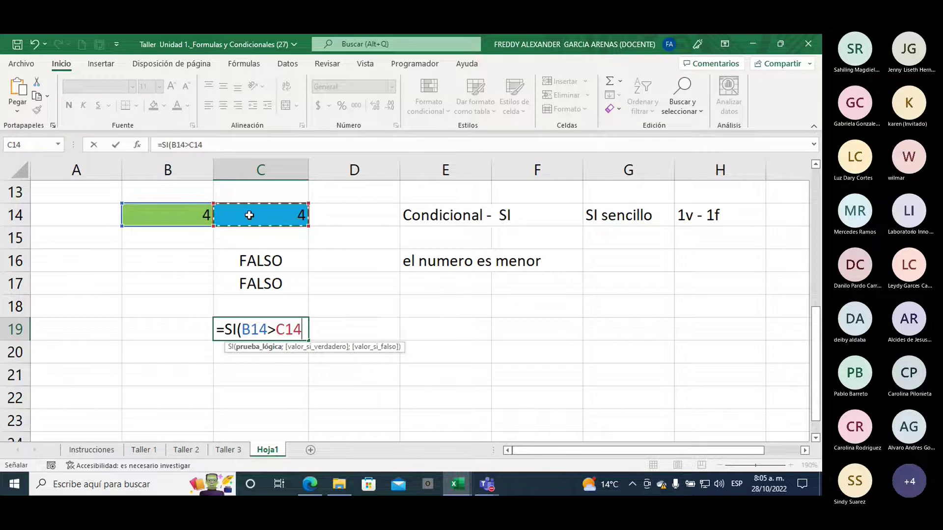
- Add "Es mayor" as the true result and begin a nested si for the false case
{"action": "type", "text": ";"}
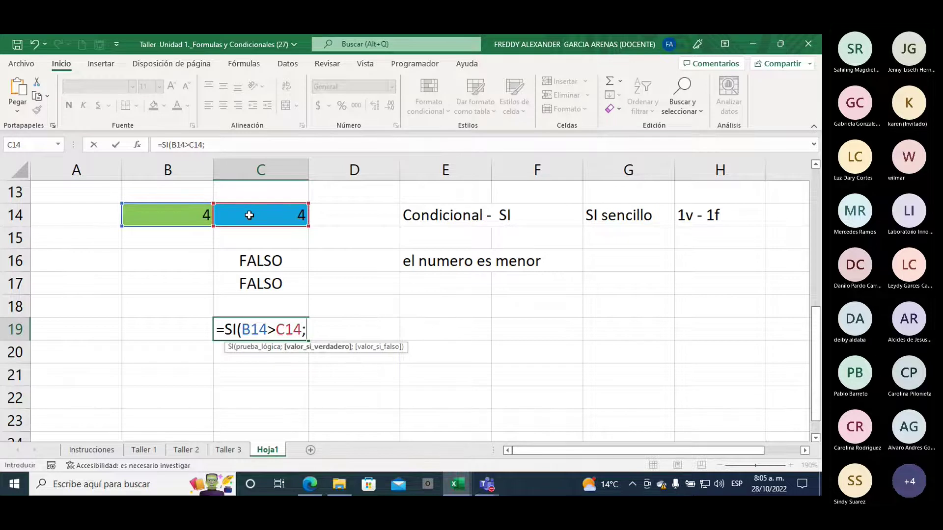
{"action": "type", "text": "\""}
{"action": "type", "text": "Es mayor"}
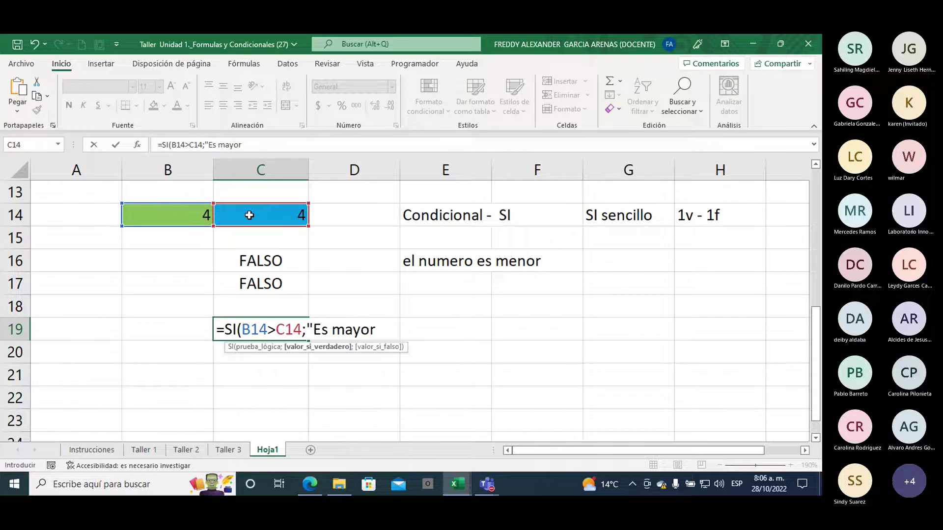
{"action": "type", "text": "\""}
{"action": "type", "text": ";"}
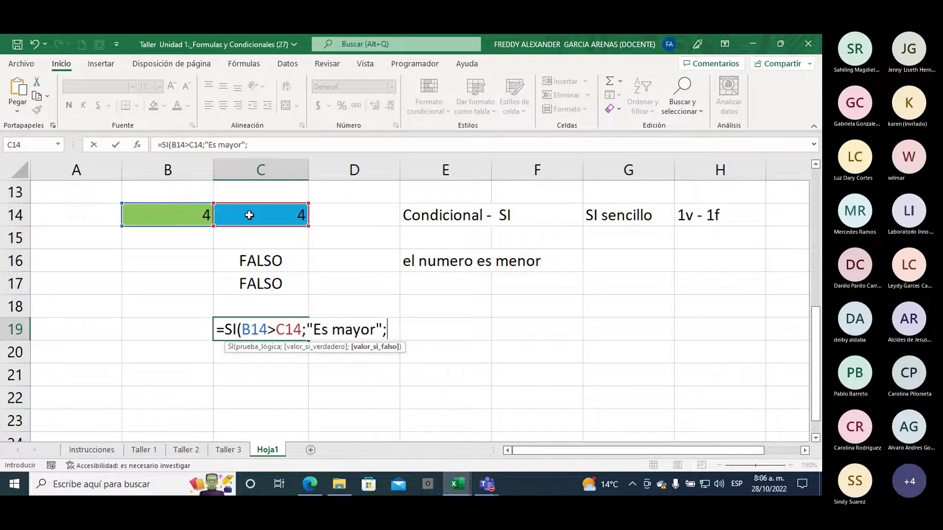
{"action": "type", "text": "si"}
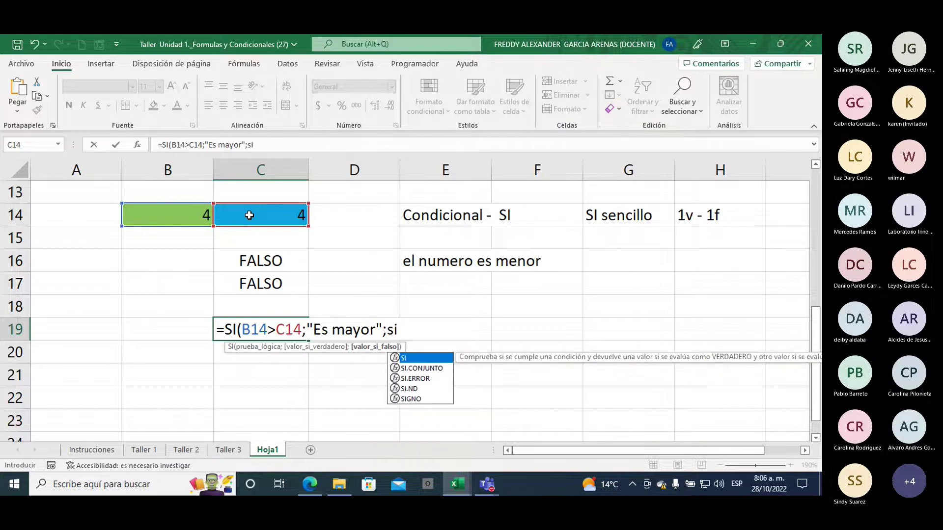
- Complete the nested SI(B14=C14;"son iguales";"es menor") in C19 and close both parentheses
{"action": "double_click", "coordinate": [407, 360]}
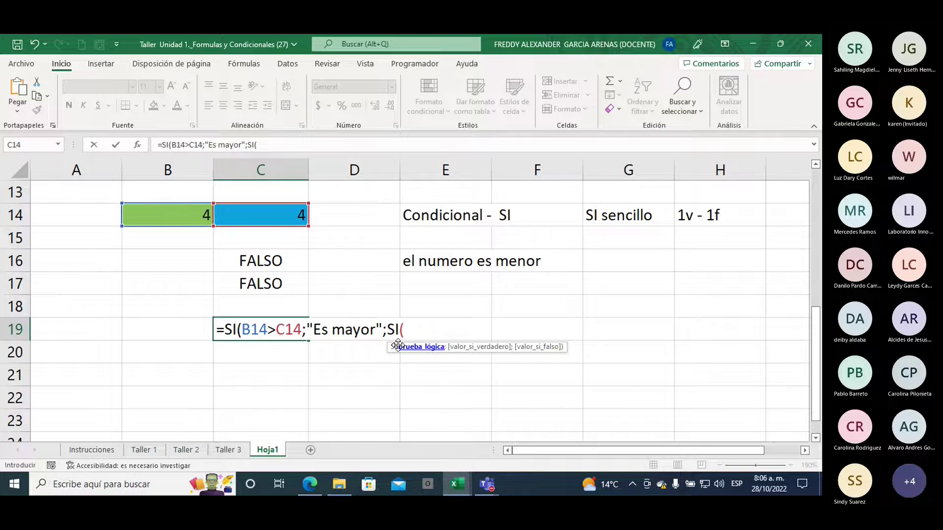
{"action": "left_click", "coordinate": [177, 212]}
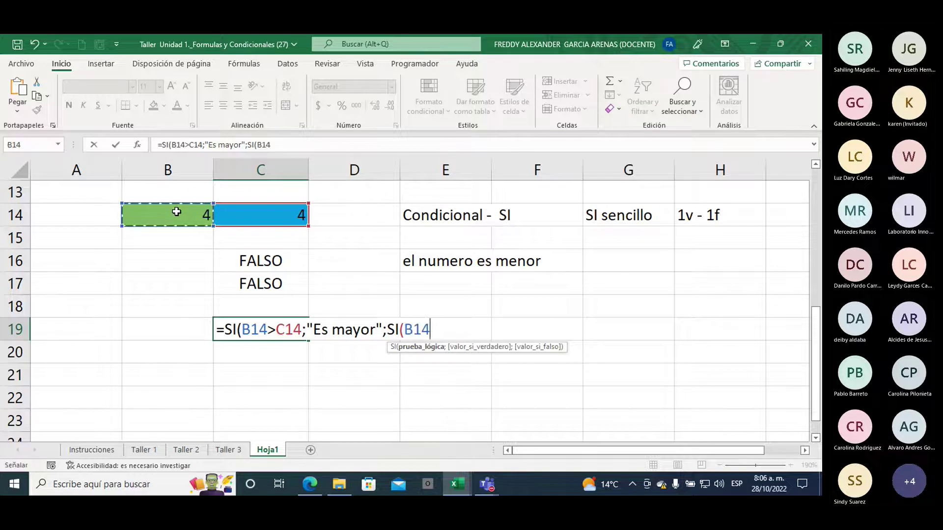
{"action": "type", "text": "="}
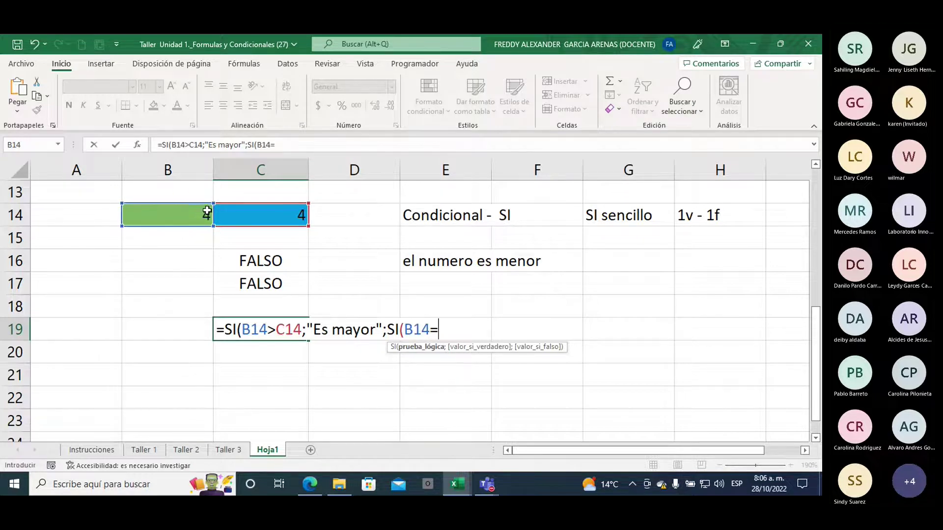
{"action": "left_click", "coordinate": [233, 211]}
{"action": "type", "text": ";"}
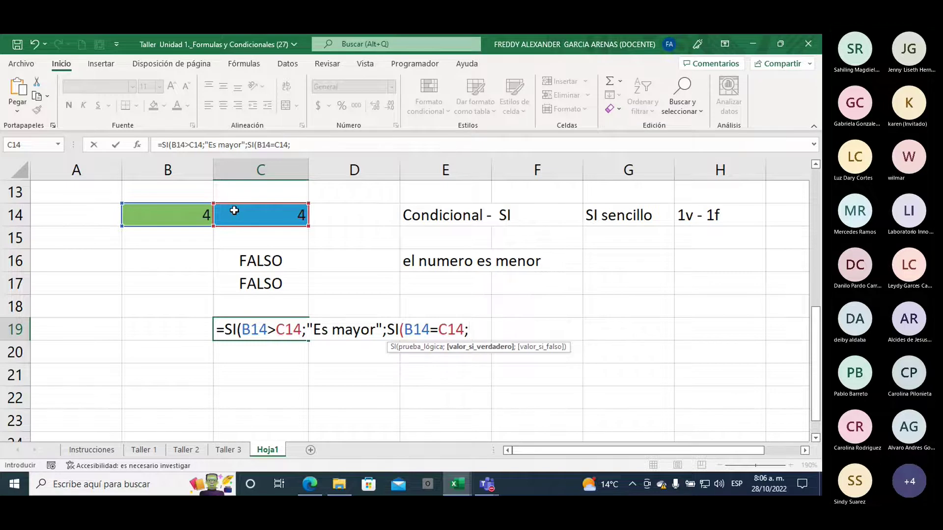
{"action": "type", "text": "\"son ig"}
{"action": "type", "text": "uales"}
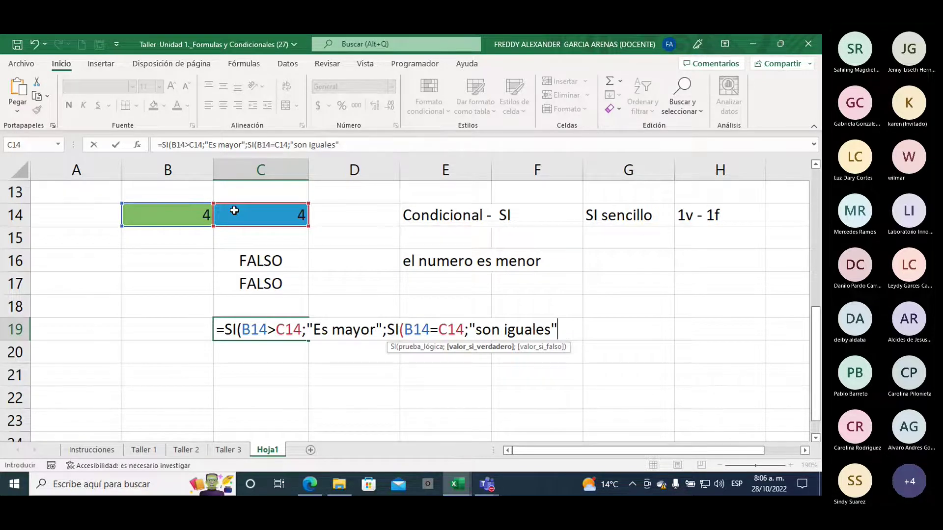
{"action": "type", "text": ";"}
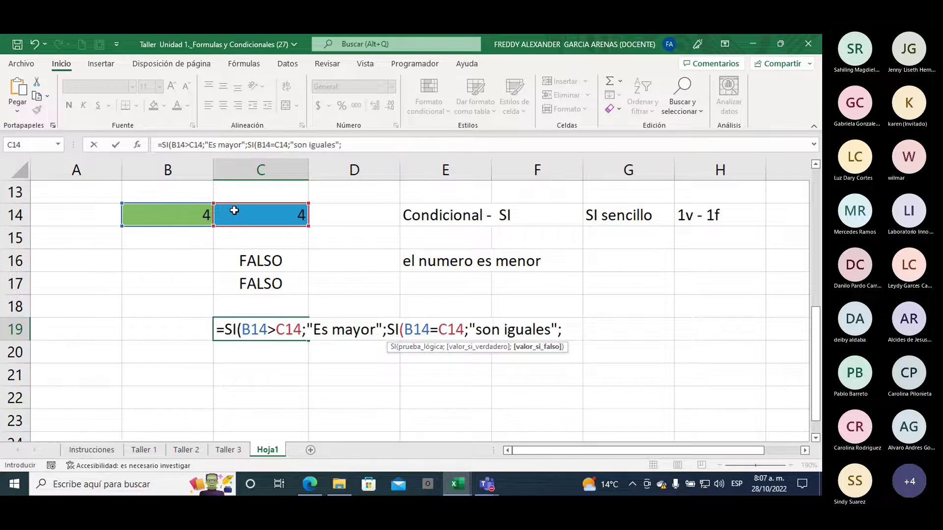
{"action": "type", "text": "\""}
{"action": "type", "text": "es menor"}
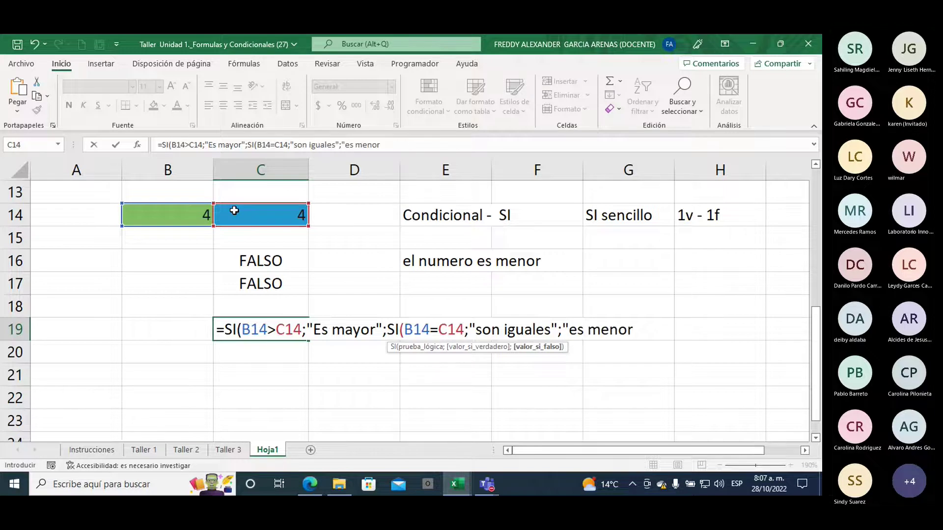
{"action": "type", "text": "\""}
{"action": "type", "text": ")"}
{"action": "type", "text": ")"}
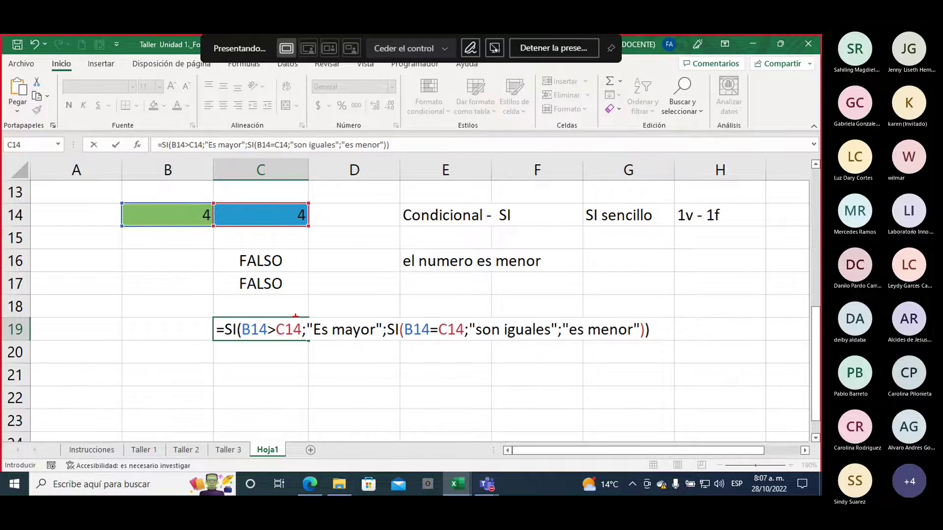
- Ink-label each SI's test as PL and true value as V, adding circled 1 and 3
{"action": "mouse_move", "coordinate": [161, 403]}
{"action": "left_mouse_down"}
{"action": "mouse_move", "coordinate": [220, 351]}
{"action": "mouse_move", "coordinate": [224, 367]}
{"action": "left_mouse_up"}
{"action": "mouse_move", "coordinate": [258, 372]}
{"action": "left_mouse_down"}
{"action": "mouse_move", "coordinate": [266, 354]}
{"action": "mouse_move", "coordinate": [259, 364]}
{"action": "mouse_move", "coordinate": [282, 369]}
{"action": "left_mouse_up"}
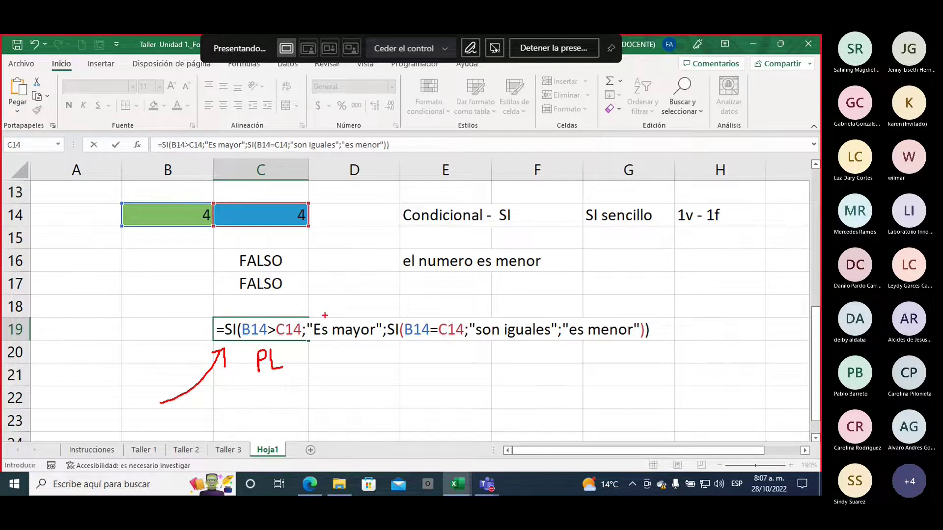
{"action": "mouse_move", "coordinate": [329, 301]}
{"action": "left_mouse_down"}
{"action": "mouse_move", "coordinate": [338, 319]}
{"action": "mouse_move", "coordinate": [347, 303]}
{"action": "left_mouse_up"}
{"action": "mouse_move", "coordinate": [360, 404]}
{"action": "left_mouse_down"}
{"action": "mouse_move", "coordinate": [392, 342]}
{"action": "mouse_move", "coordinate": [395, 357]}
{"action": "mouse_move", "coordinate": [424, 373]}
{"action": "mouse_move", "coordinate": [425, 356]}
{"action": "mouse_move", "coordinate": [442, 370]}
{"action": "left_mouse_up"}
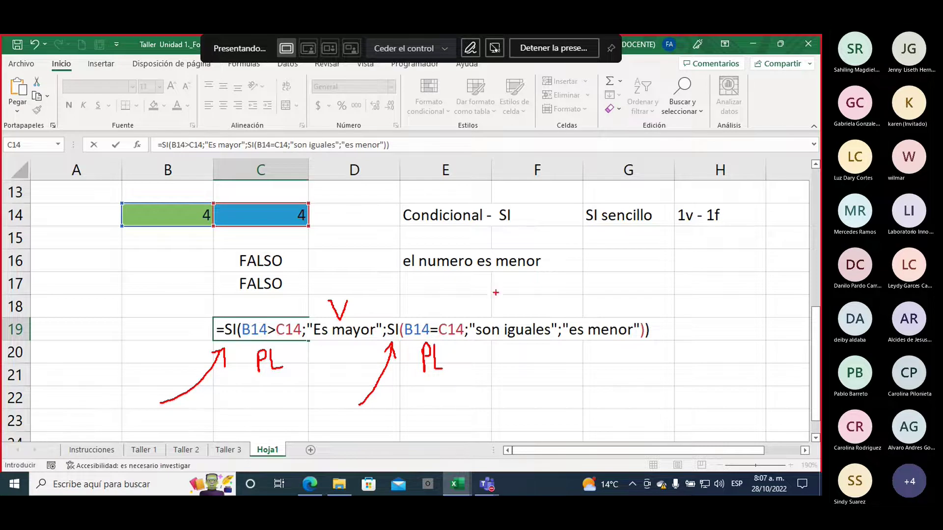
{"action": "left_click_drag", "start_coordinate": [497, 293], "coordinate": [514, 294]}
{"action": "mouse_move", "coordinate": [333, 256]}
{"action": "left_mouse_down"}
{"action": "mouse_move", "coordinate": [341, 268]}
{"action": "mouse_move", "coordinate": [351, 242]}
{"action": "left_mouse_up"}
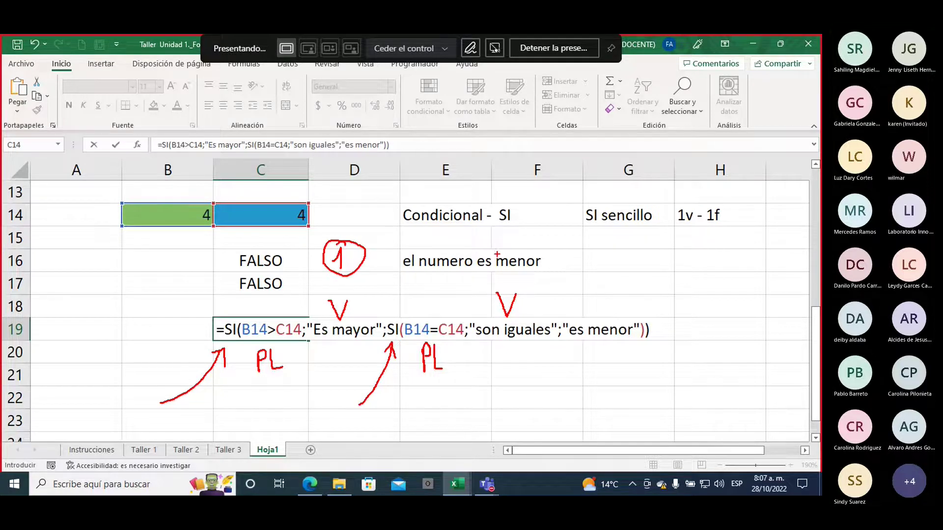
{"action": "mouse_move", "coordinate": [497, 255]}
{"action": "left_mouse_down"}
{"action": "mouse_move", "coordinate": [506, 256]}
{"action": "mouse_move", "coordinate": [505, 283]}
{"action": "mouse_move", "coordinate": [513, 278]}
{"action": "left_mouse_up"}
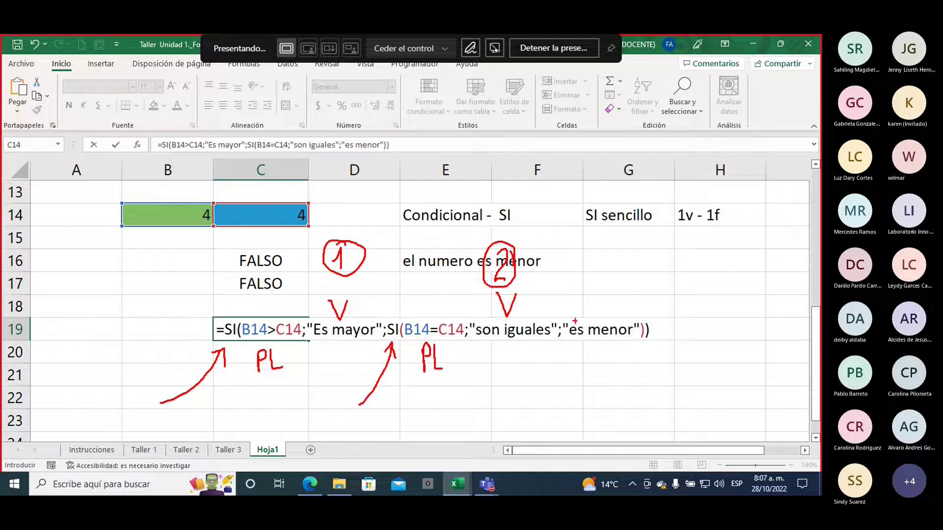
{"action": "mouse_move", "coordinate": [592, 283]}
{"action": "left_mouse_down"}
{"action": "mouse_move", "coordinate": [595, 312]}
{"action": "mouse_move", "coordinate": [584, 280]}
{"action": "mouse_move", "coordinate": [603, 314]}
{"action": "left_mouse_up"}
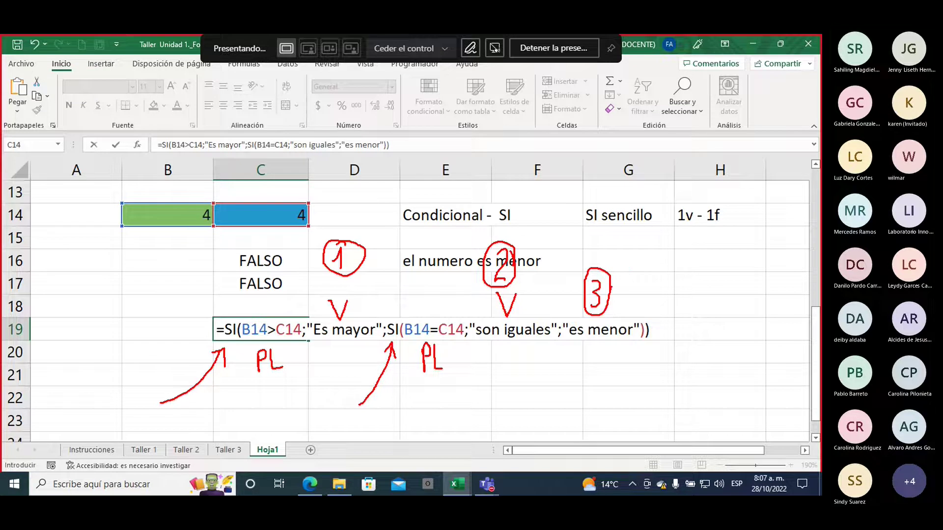
{"action": "left_click_drag", "start_coordinate": [146, 407], "coordinate": [173, 419]}
- Ink-annotate the sheet: write 2 by the second arrow, underline 'Es mayor', mark the second SI and 'es menor'
{"action": "mouse_move", "coordinate": [329, 401]}
{"action": "left_mouse_down"}
{"action": "mouse_move", "coordinate": [332, 428]}
{"action": "mouse_move", "coordinate": [351, 425]}
{"action": "left_mouse_up"}
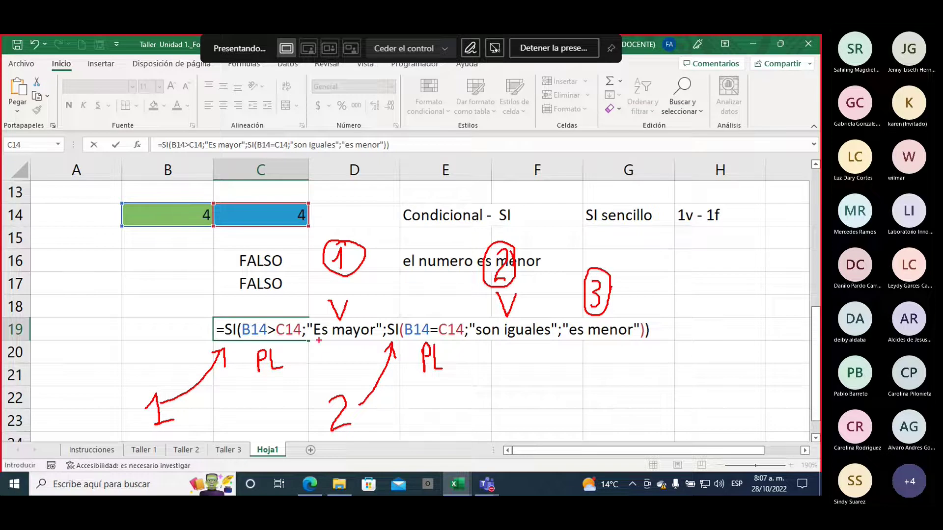
{"action": "left_click_drag", "start_coordinate": [319, 339], "coordinate": [370, 341]}
{"action": "mouse_move", "coordinate": [394, 279]}
{"action": "left_mouse_down"}
{"action": "mouse_move", "coordinate": [393, 310]}
{"action": "mouse_move", "coordinate": [401, 305]}
{"action": "left_mouse_up"}
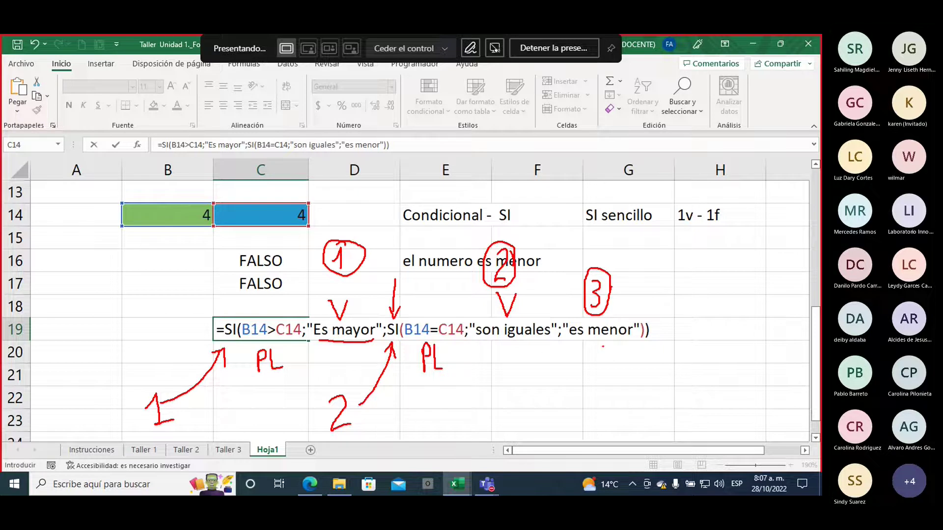
{"action": "mouse_move", "coordinate": [592, 347]}
{"action": "left_mouse_down"}
{"action": "mouse_move", "coordinate": [604, 346]}
{"action": "mouse_move", "coordinate": [591, 365]}
{"action": "mouse_move", "coordinate": [613, 355]}
{"action": "mouse_move", "coordinate": [613, 364]}
{"action": "mouse_move", "coordinate": [611, 344]}
{"action": "left_mouse_up"}
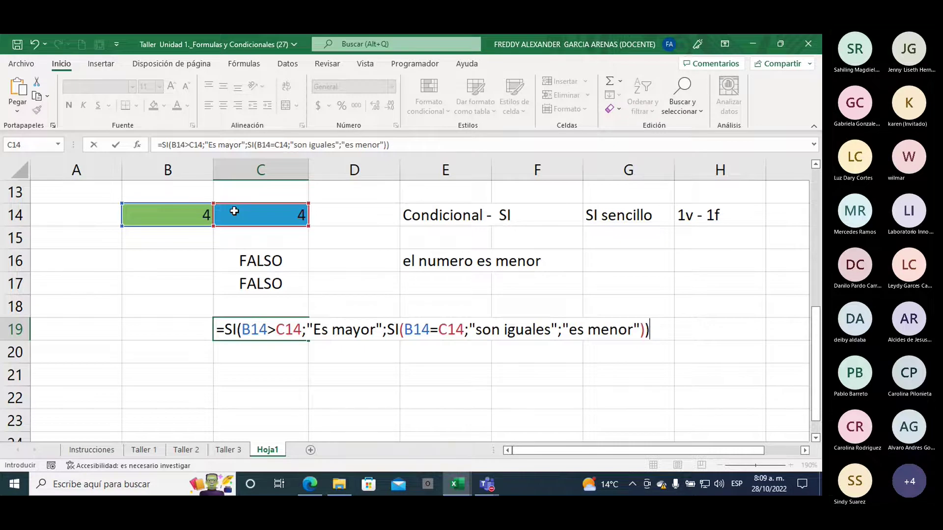
- Commit C19's nested SI formula and test it by entering 3 in B14
{"action": "key", "text": "Return"}
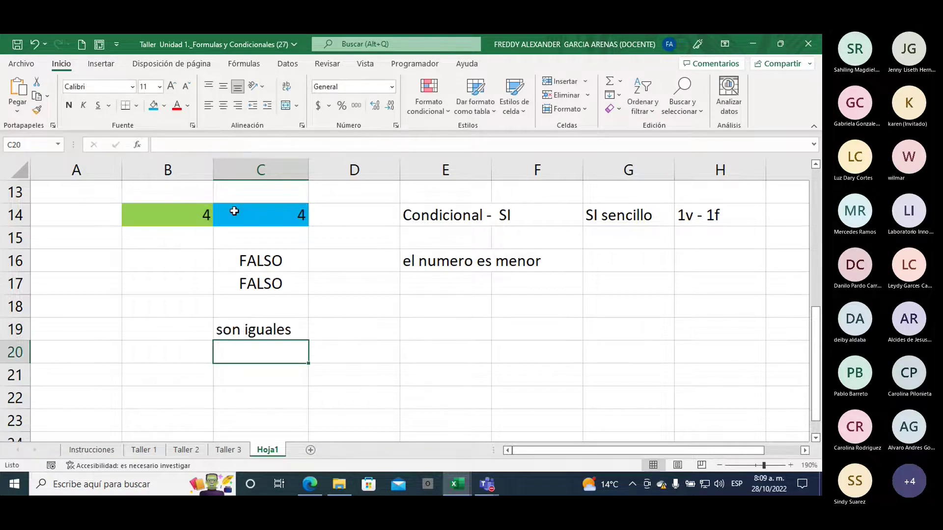
{"action": "key", "text": "Up"}
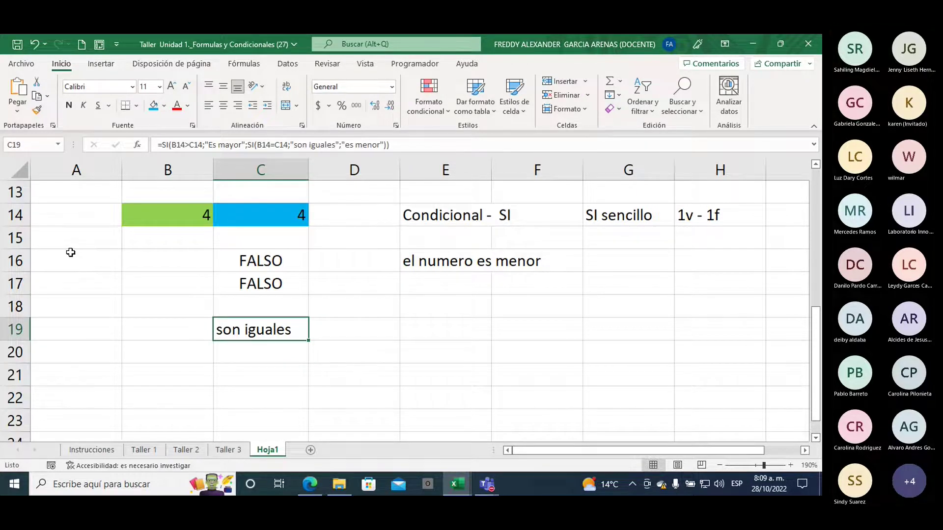
{"action": "left_click", "coordinate": [167, 222]}
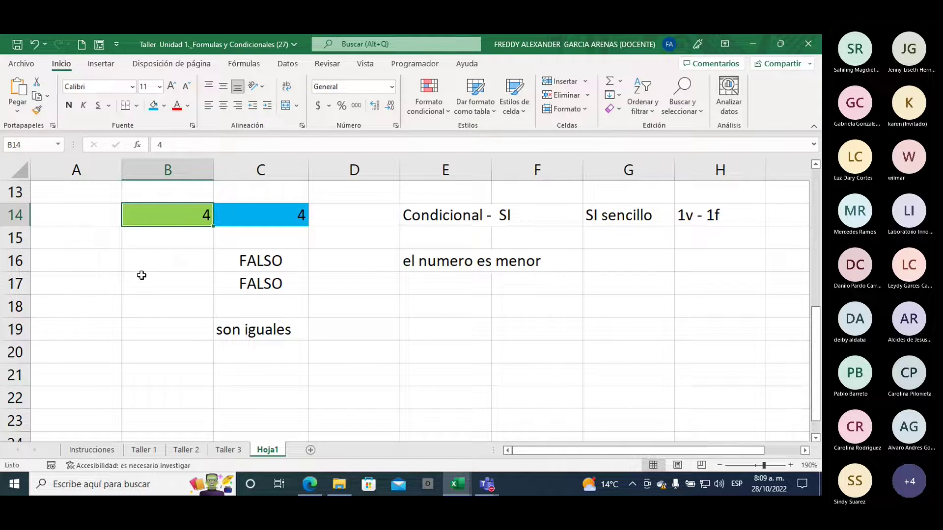
{"action": "type", "text": "3"}
{"action": "left_click", "coordinate": [130, 321]}
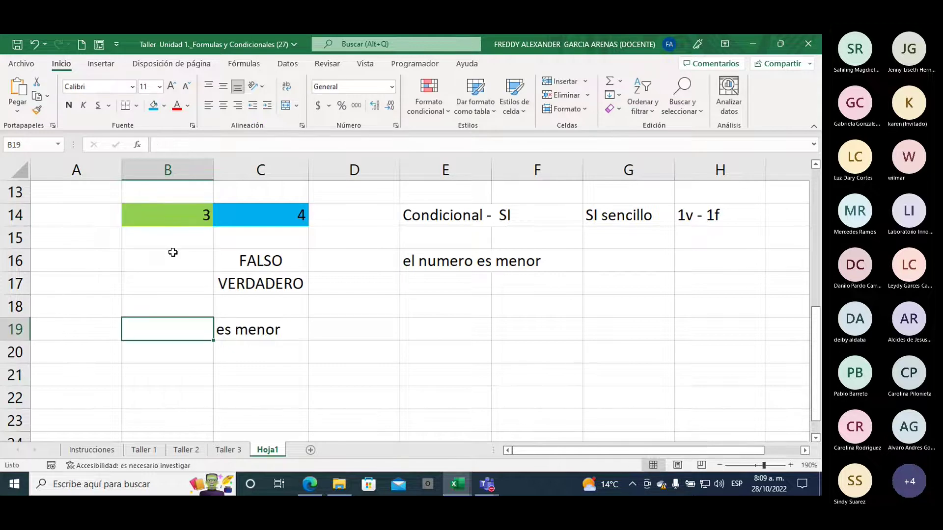
{"action": "left_click", "coordinate": [172, 216]}
- Fill C19 orange, replacing the light green tried first
{"action": "left_click", "coordinate": [254, 332]}
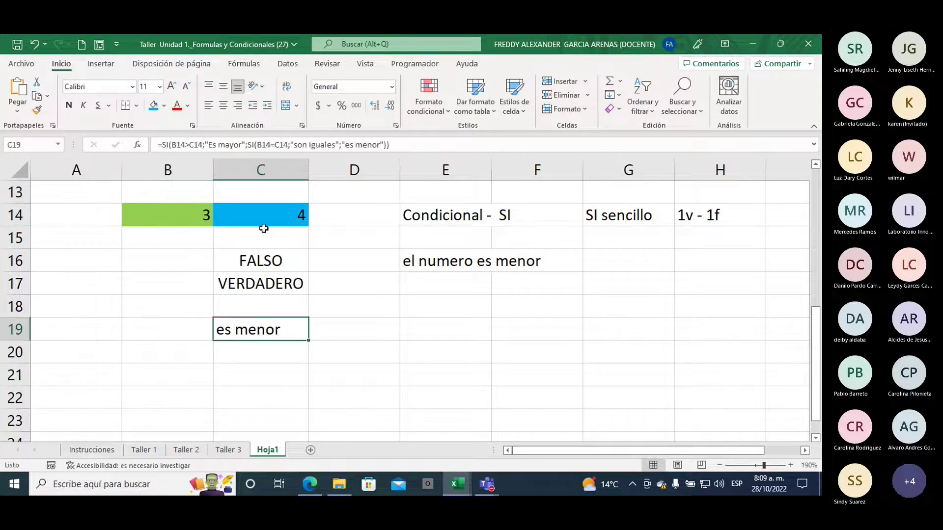
{"action": "left_click", "coordinate": [164, 105]}
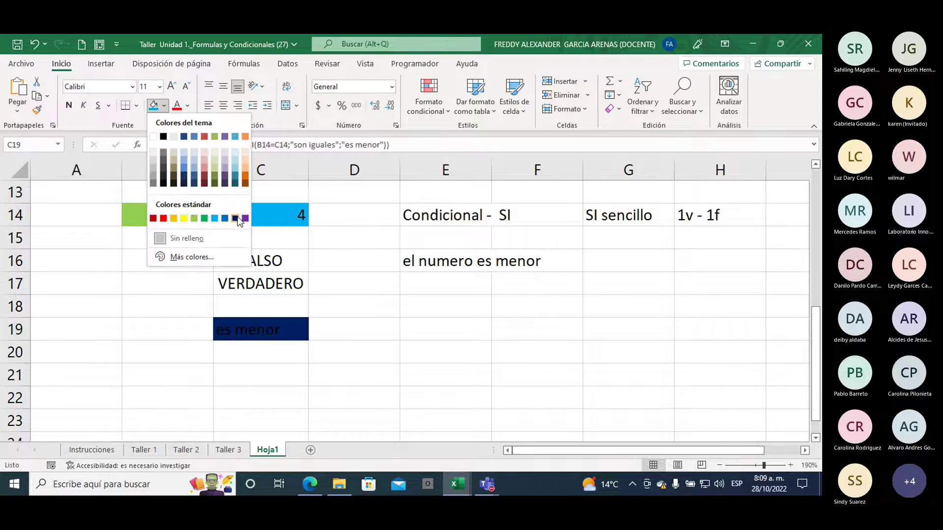
{"action": "left_click", "coordinate": [195, 218]}
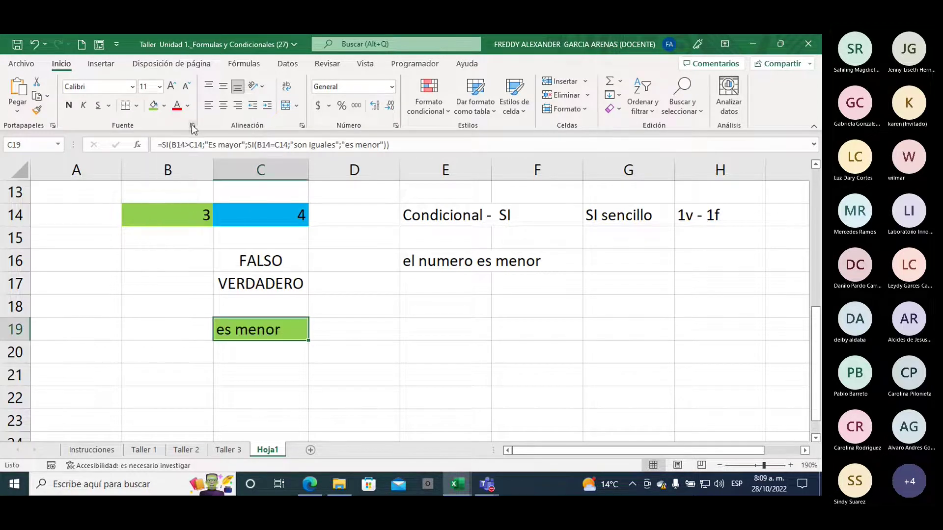
{"action": "left_click", "coordinate": [164, 105]}
{"action": "left_click", "coordinate": [174, 219]}
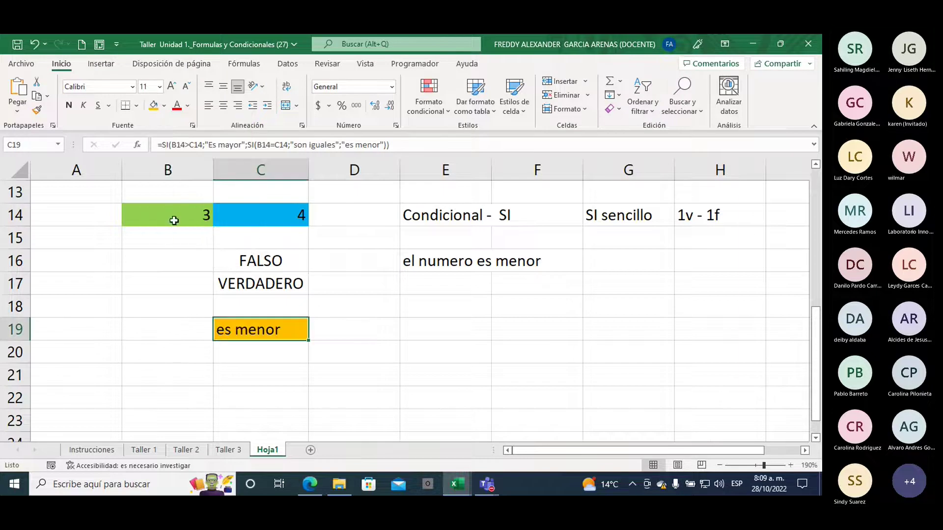
{"action": "left_click", "coordinate": [143, 279]}
{"action": "left_click", "coordinate": [252, 328]}
- Change B14 to 5 and check that C19 now returns 'Es mayor'
{"action": "left_click", "coordinate": [271, 219]}
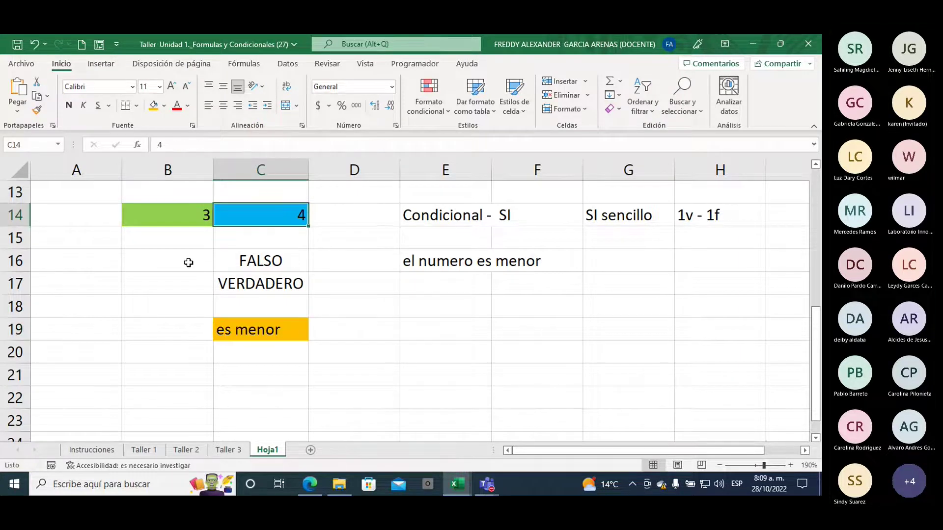
{"action": "left_click", "coordinate": [187, 213]}
{"action": "type", "text": "5"}
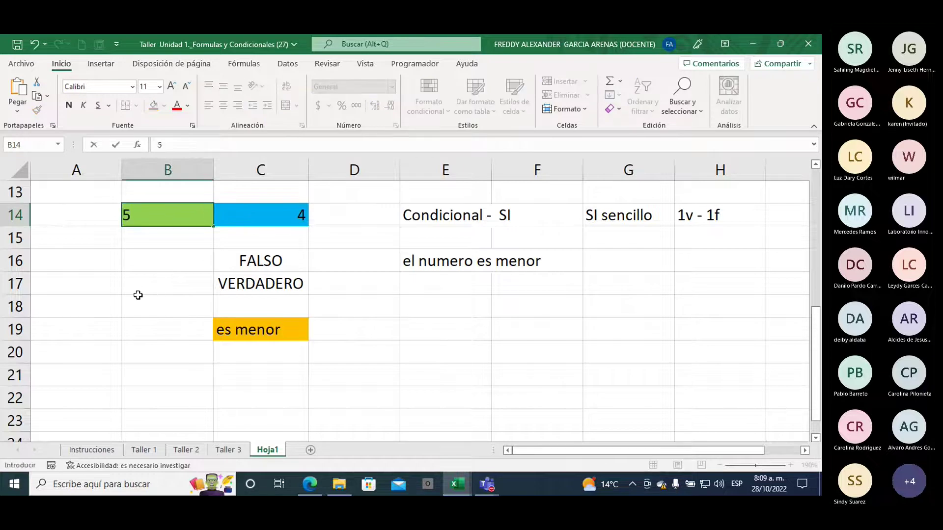
{"action": "left_click", "coordinate": [138, 296]}
{"action": "left_click", "coordinate": [172, 213]}
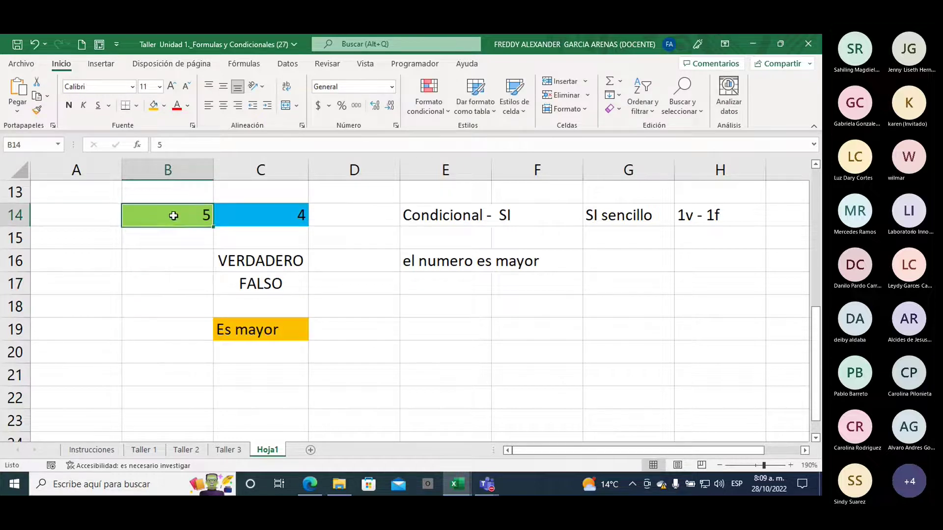
{"action": "left_click", "coordinate": [250, 332]}
{"action": "left_click", "coordinate": [271, 217]}
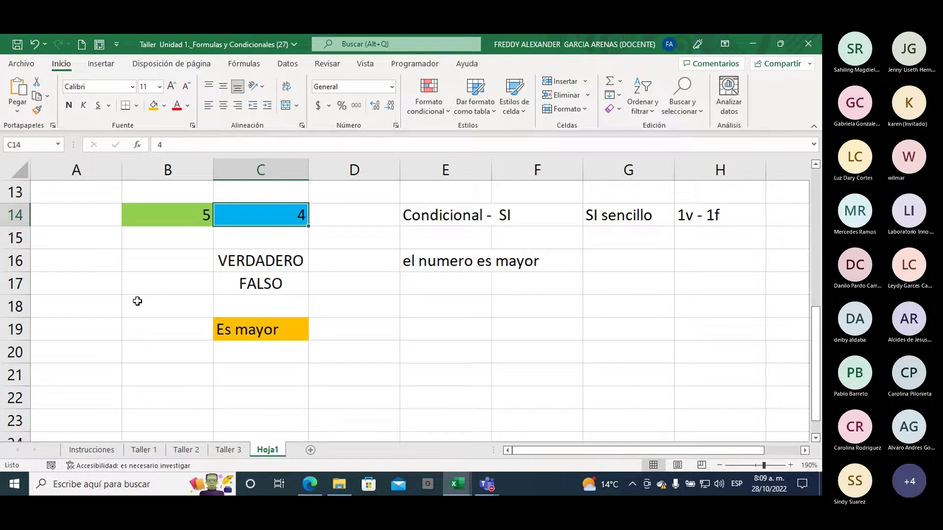
{"action": "left_click", "coordinate": [236, 334]}
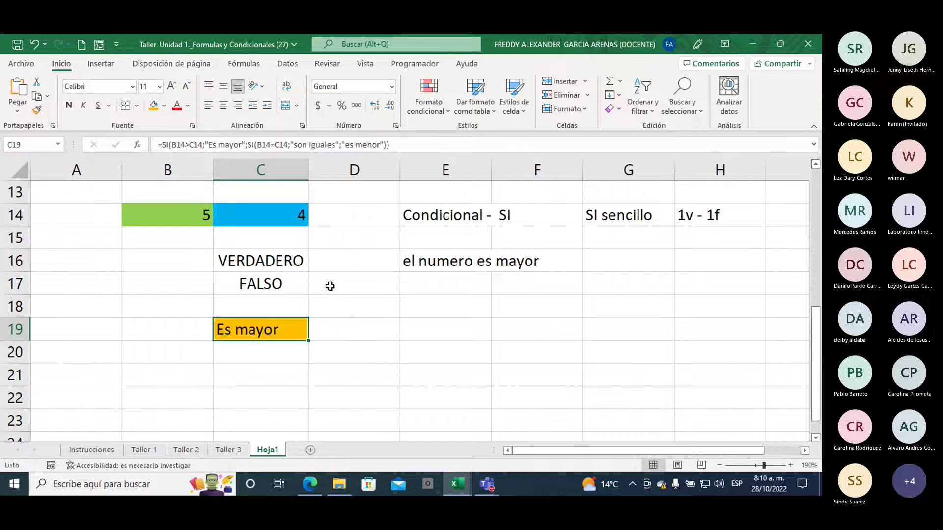
{"action": "left_click", "coordinate": [487, 485]}
{"action": "mouse_move", "coordinate": [486, 484]}
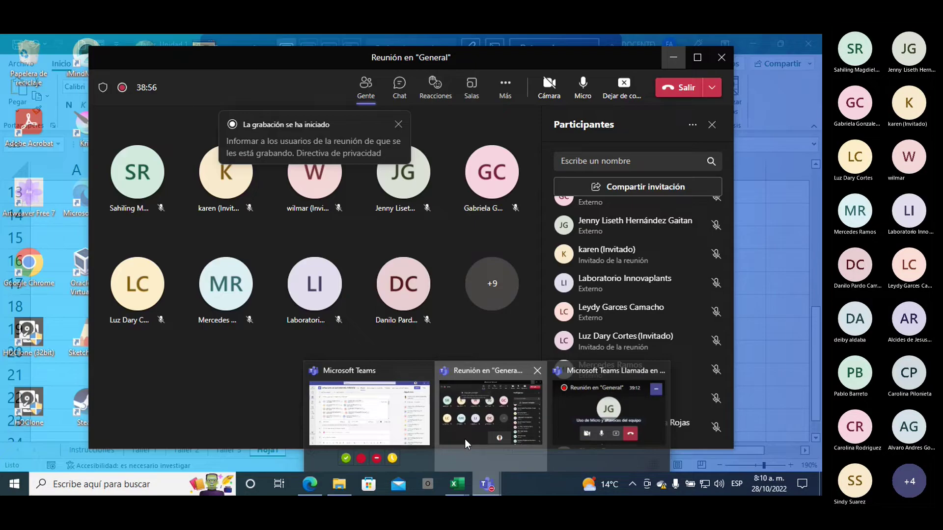
{"action": "left_click", "coordinate": [462, 441]}
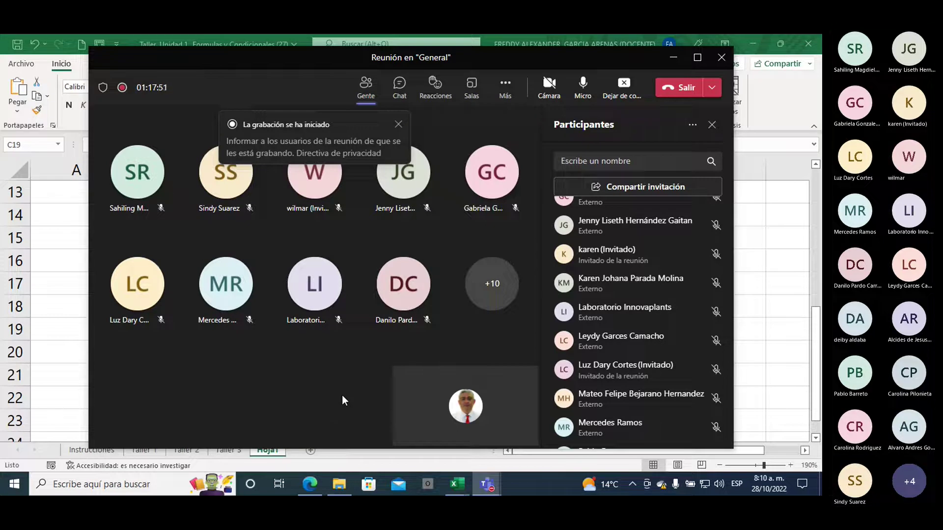
{"action": "left_click", "coordinate": [673, 60]}
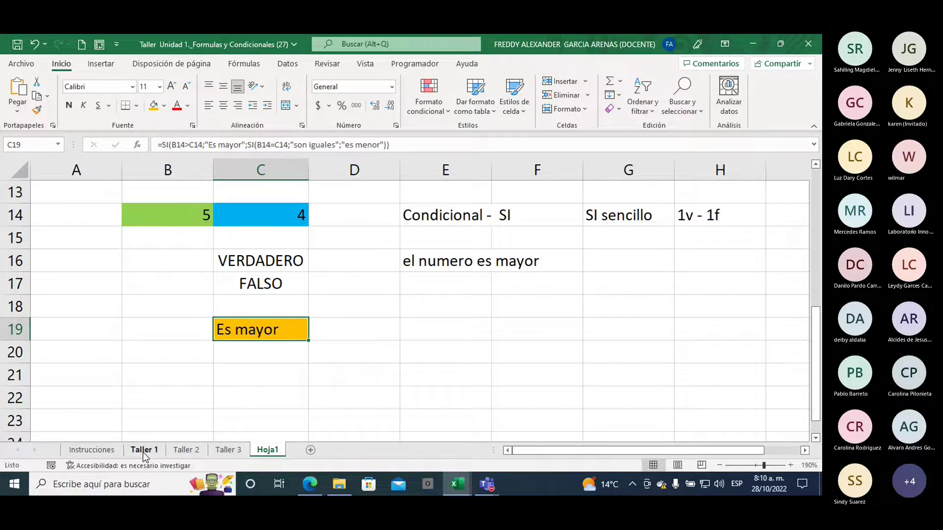
- Go to the Taller 1 sheet and bring up the context menu for the Categoría header C1
{"action": "left_click", "coordinate": [143, 453]}
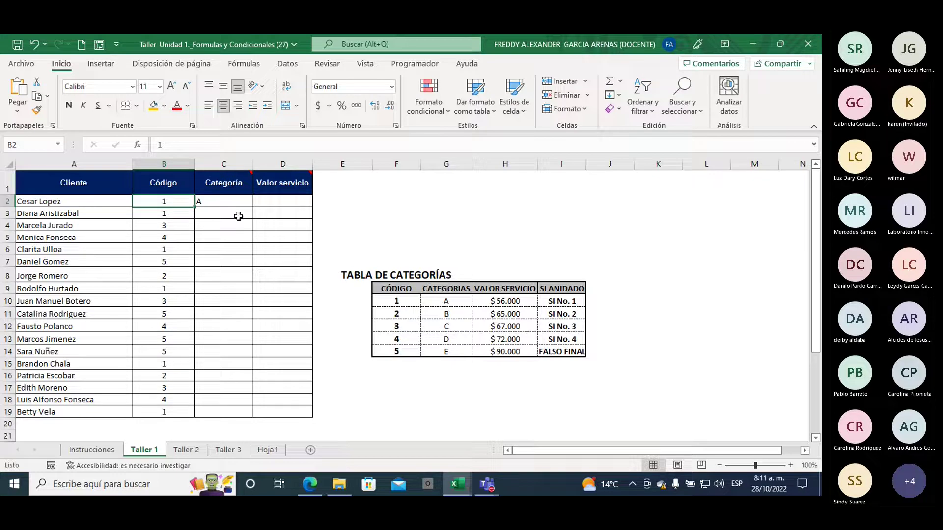
{"action": "mouse_move", "coordinate": [224, 183]}
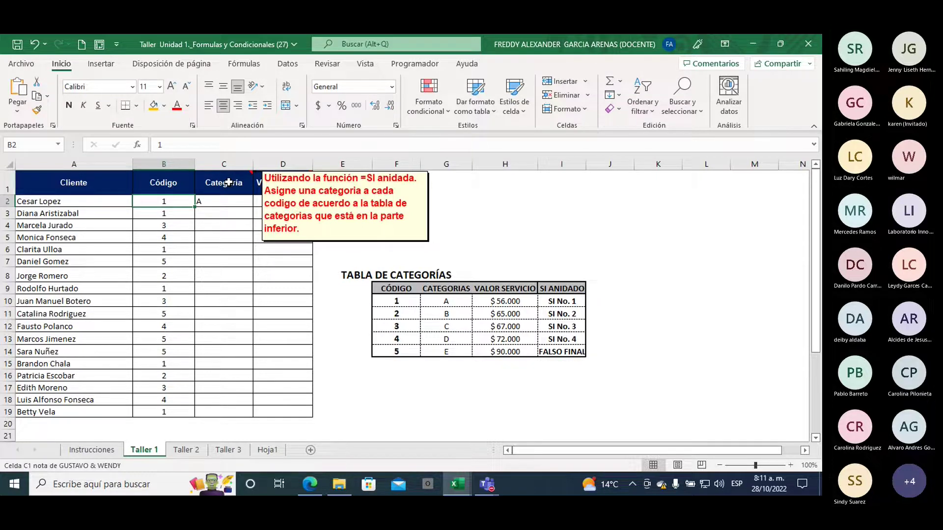
{"action": "left_click", "coordinate": [229, 183]}
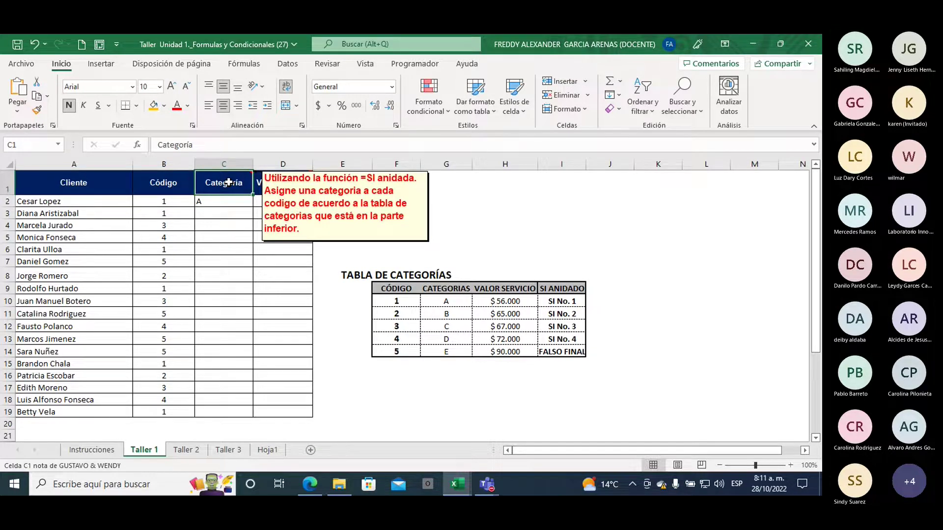
{"action": "right_click", "coordinate": [228, 183]}
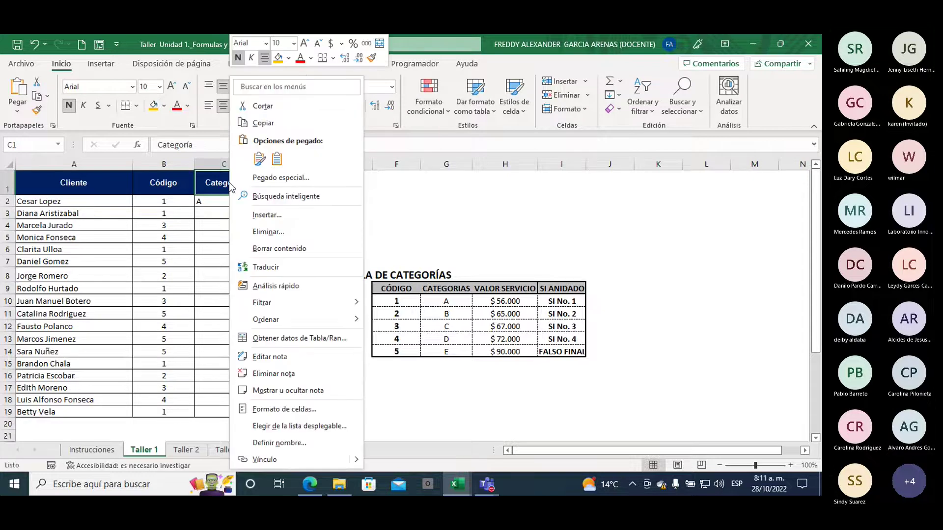
- Keep C1's note always visible, move it right past column D, and select column B's client codes
{"action": "left_click", "coordinate": [288, 390]}
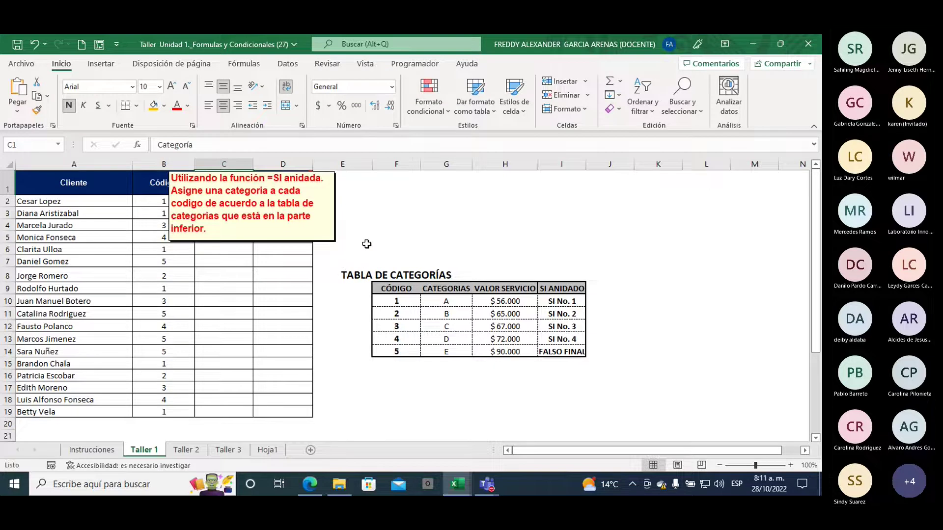
{"action": "left_click_drag", "start_coordinate": [230, 170], "coordinate": [403, 172]}
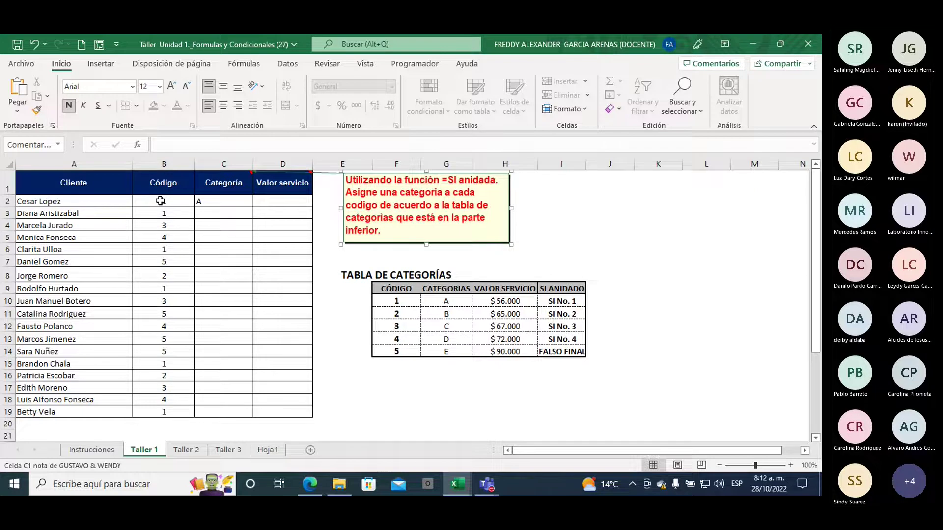
{"action": "left_click_drag", "start_coordinate": [158, 201], "coordinate": [164, 413]}
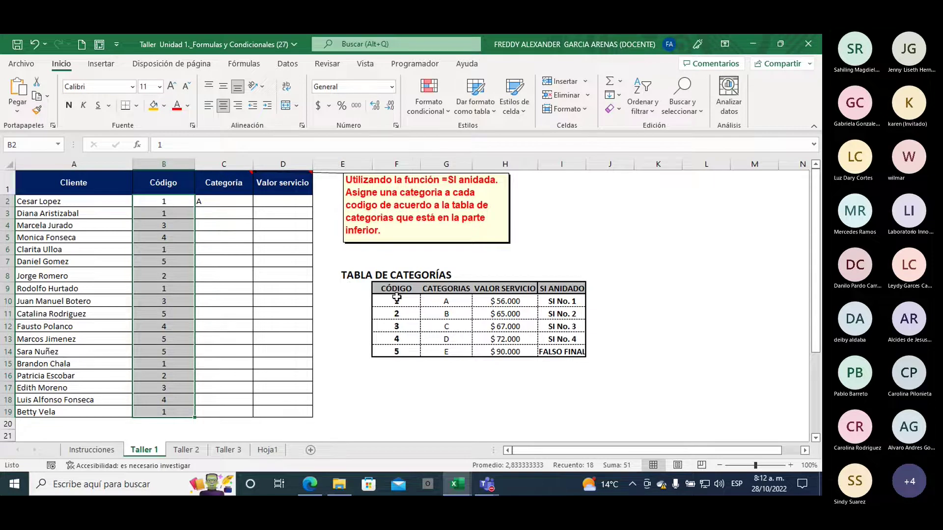
{"action": "left_click_drag", "start_coordinate": [397, 298], "coordinate": [397, 351]}
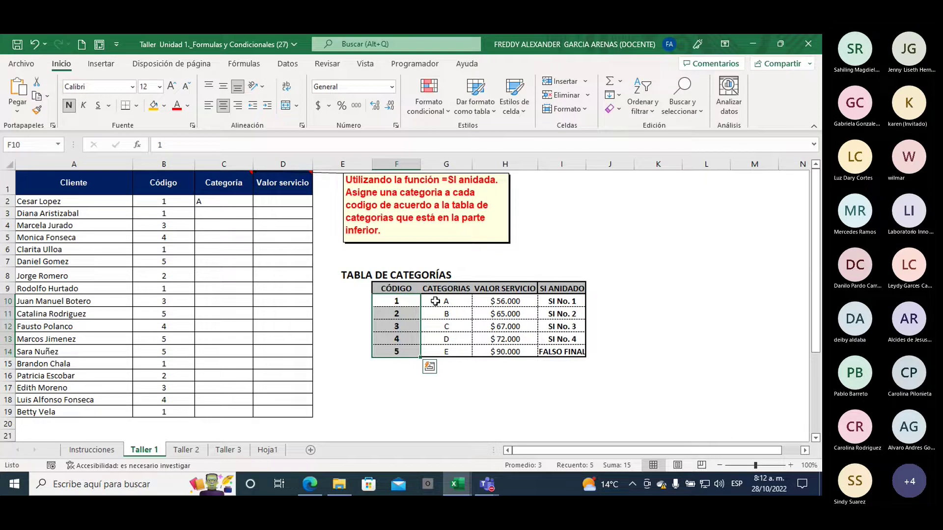
{"action": "left_click", "coordinate": [401, 303]}
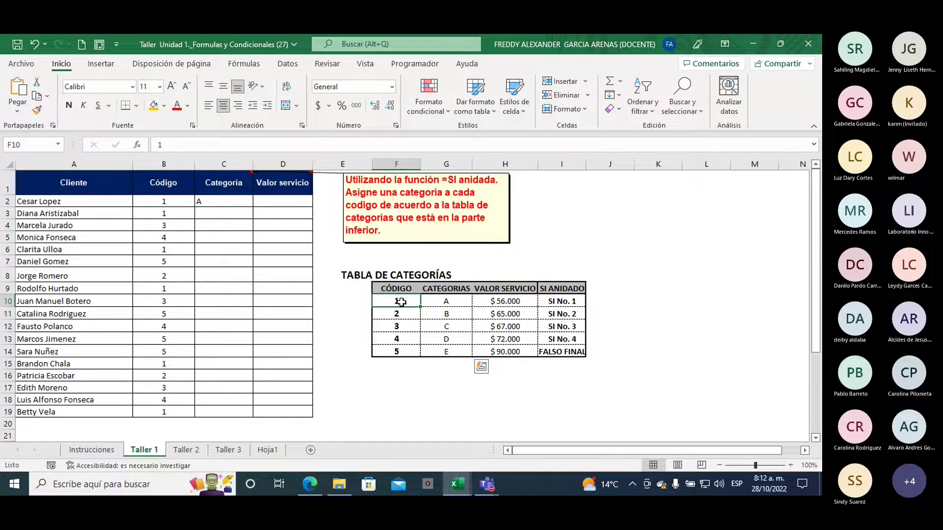
{"action": "left_click_drag", "start_coordinate": [401, 303], "coordinate": [445, 301]}
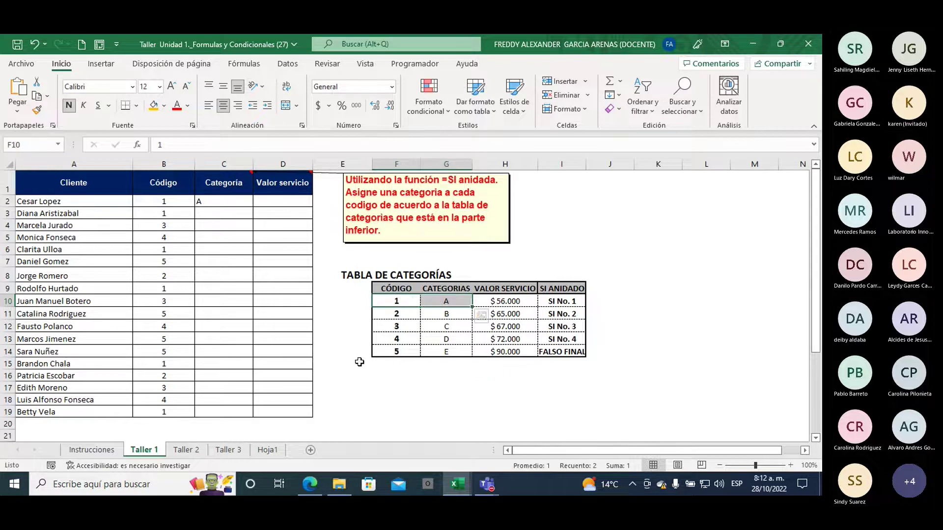
{"action": "left_click", "coordinate": [398, 315]}
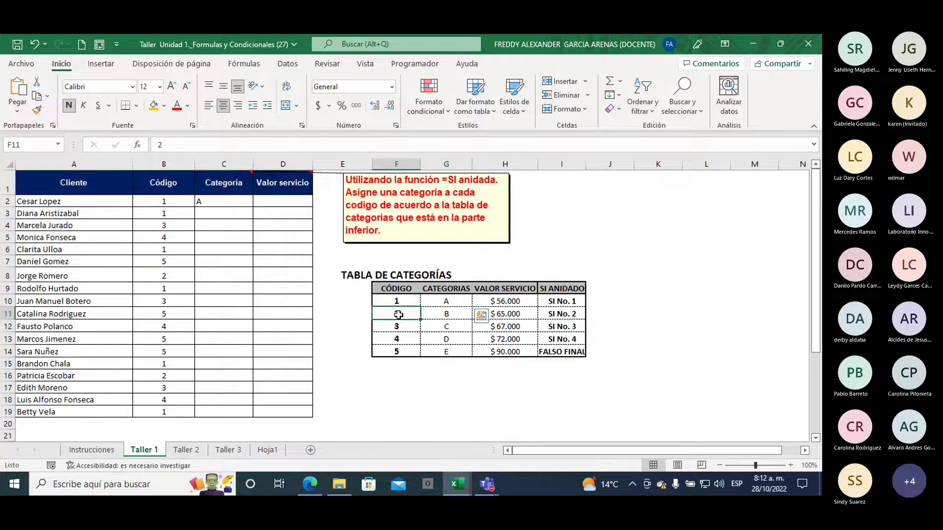
{"action": "mouse_move", "coordinate": [398, 315]}
{"action": "left_mouse_down"}
{"action": "mouse_move", "coordinate": [433, 314]}
{"action": "mouse_move", "coordinate": [432, 326]}
{"action": "left_mouse_up"}
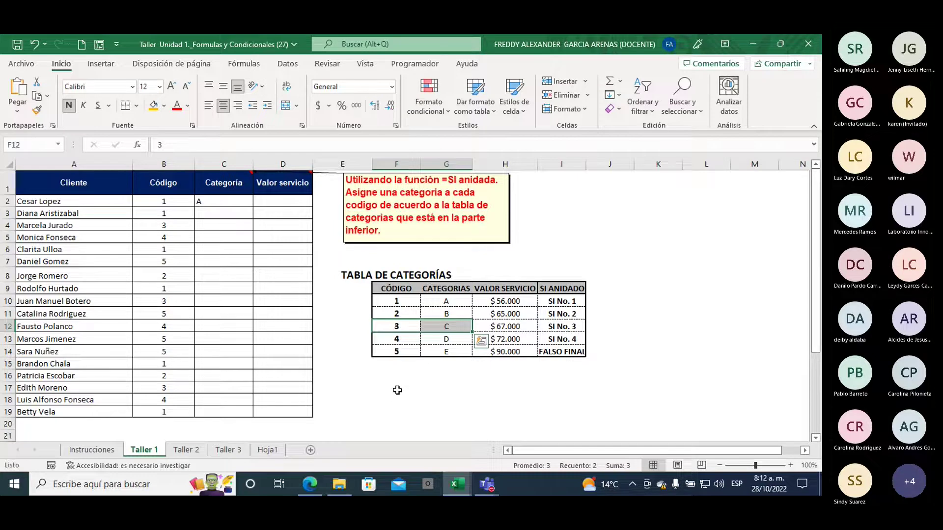
{"action": "left_click", "coordinate": [560, 301]}
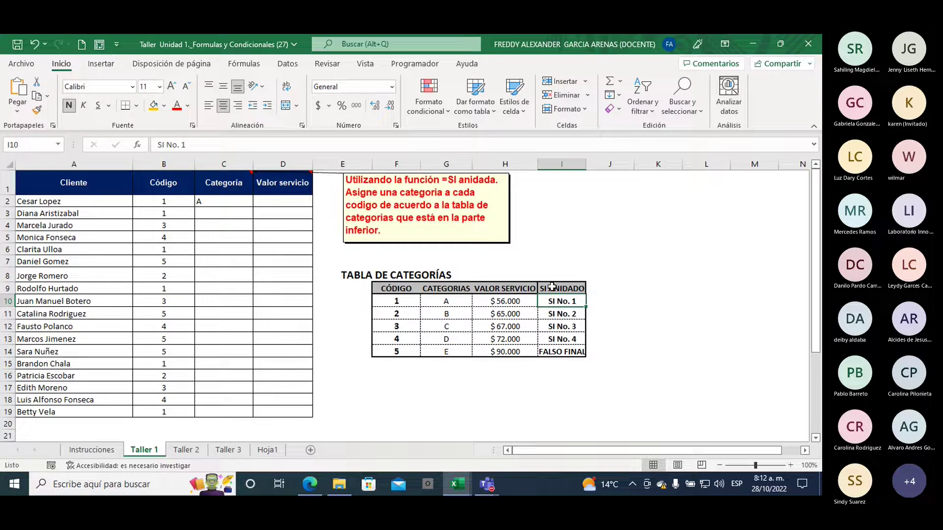
{"action": "left_click_drag", "start_coordinate": [551, 288], "coordinate": [553, 339]}
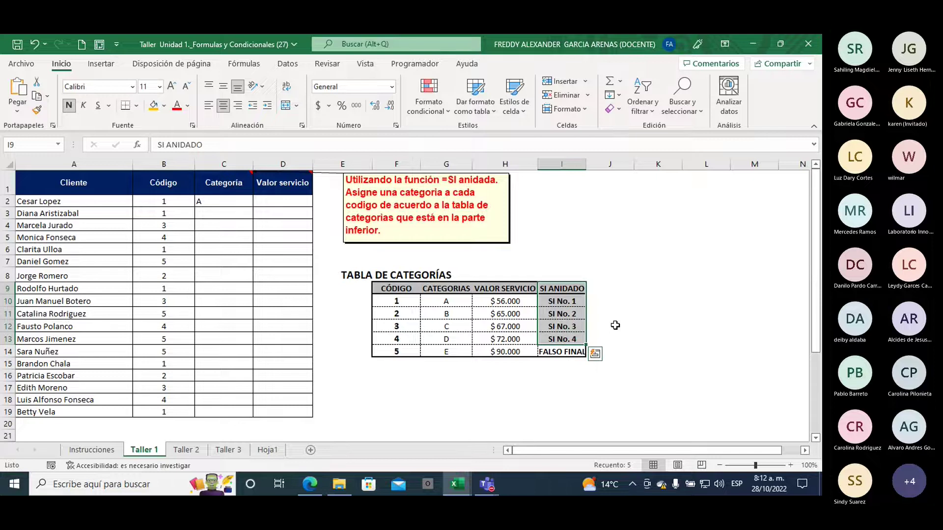
{"action": "left_click", "coordinate": [552, 302]}
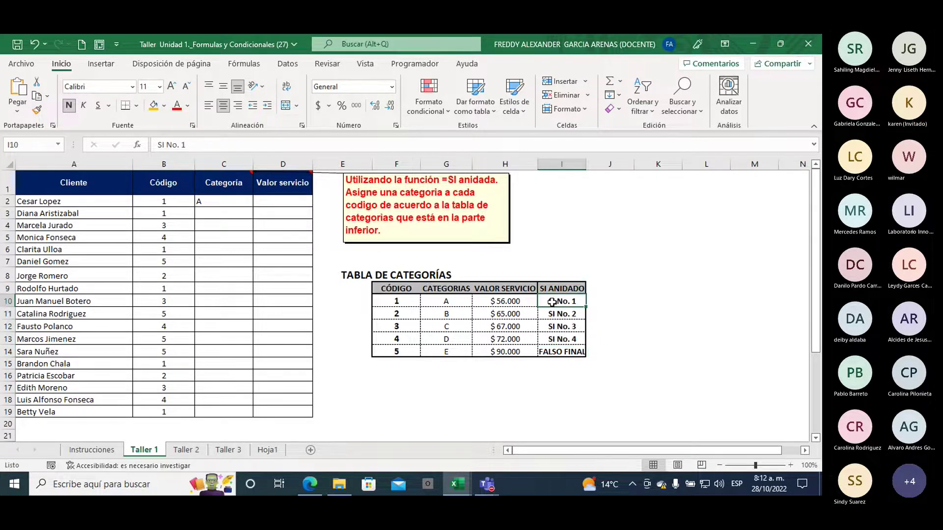
{"action": "left_click_drag", "start_coordinate": [392, 301], "coordinate": [436, 301]}
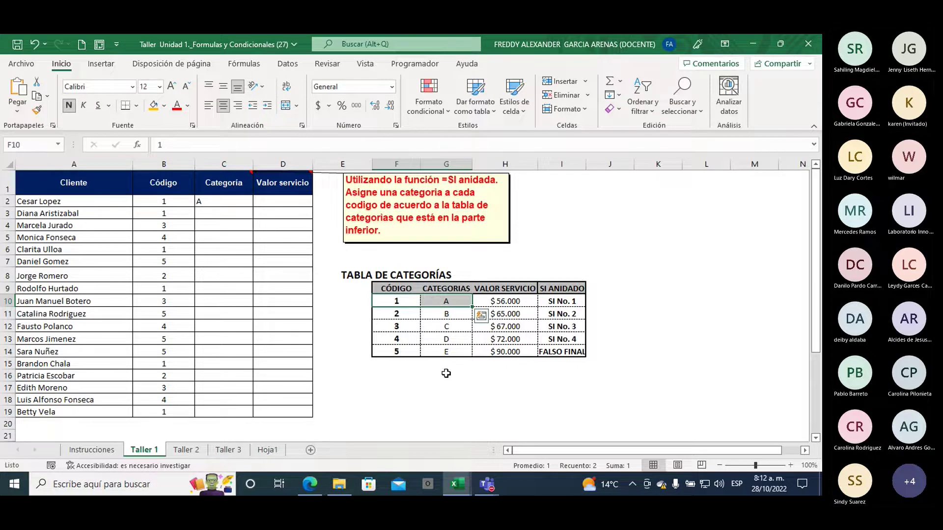
- Zoom the Taller 1 sheet to 120% and review C2's formula before returning to C3
{"action": "left_click", "coordinate": [789, 466]}
{"action": "left_click", "coordinate": [790, 465]}
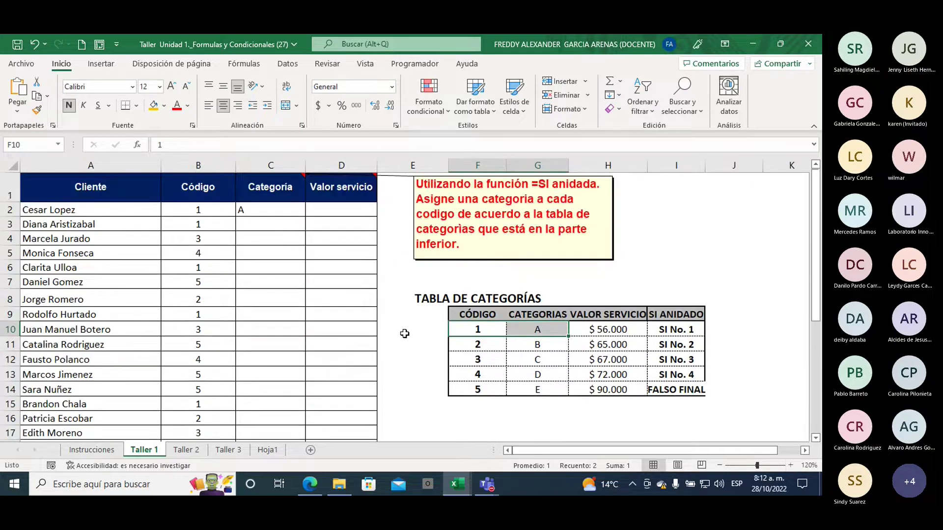
{"action": "scroll", "coordinate": [405, 334], "scroll_direction": "down", "scroll_amount": 1}
{"action": "scroll", "coordinate": [404, 332], "scroll_direction": "up", "scroll_amount": 1}
{"action": "left_click", "coordinate": [255, 227]}
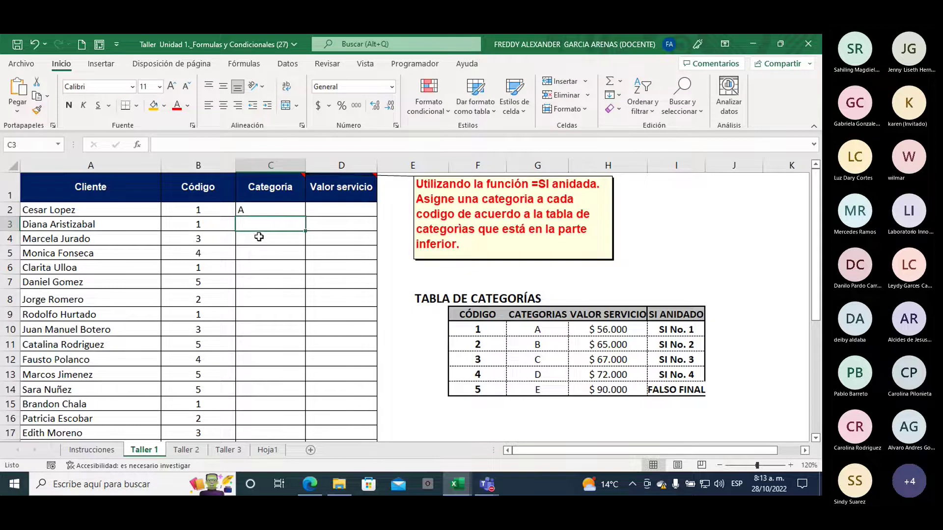
{"action": "left_click", "coordinate": [259, 211]}
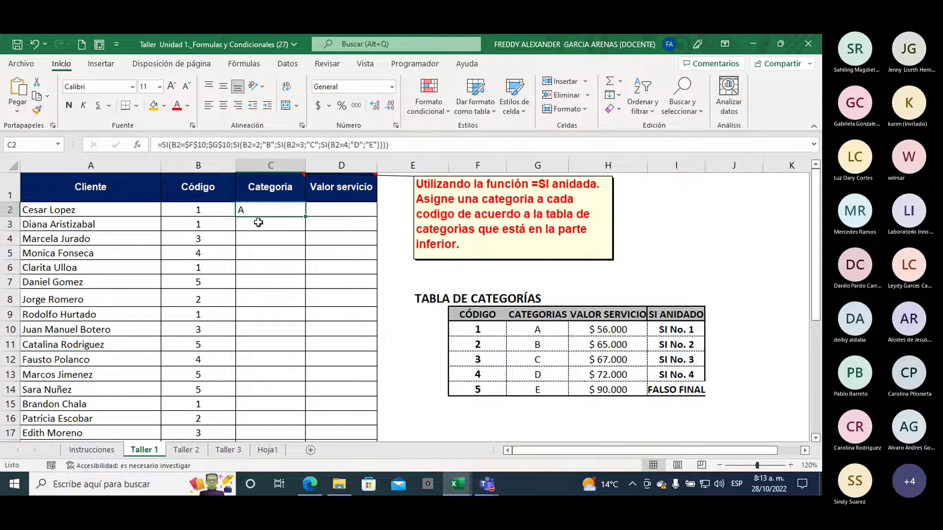
{"action": "left_click", "coordinate": [258, 224]}
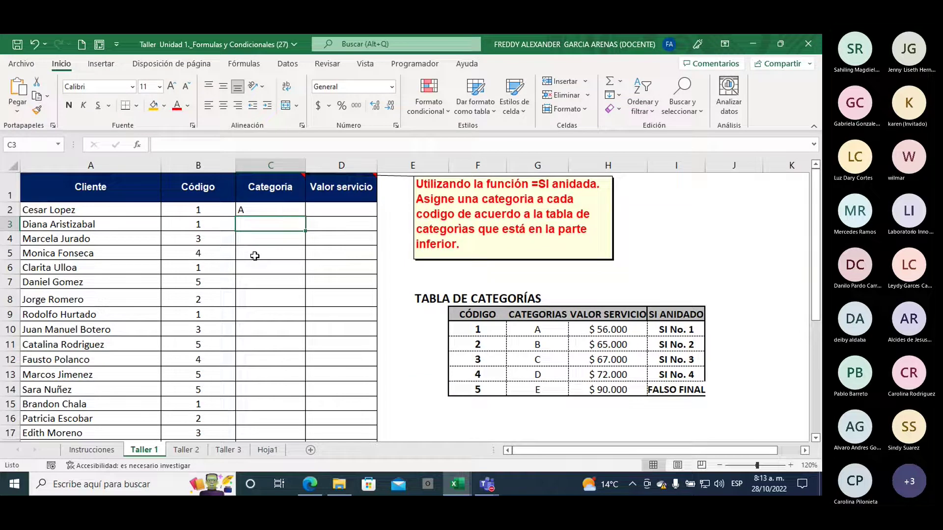
- Begin C3's formula as =SI(B3=$F$10, comparing the code to an absolute code 1 reference
{"action": "type", "text": "="}
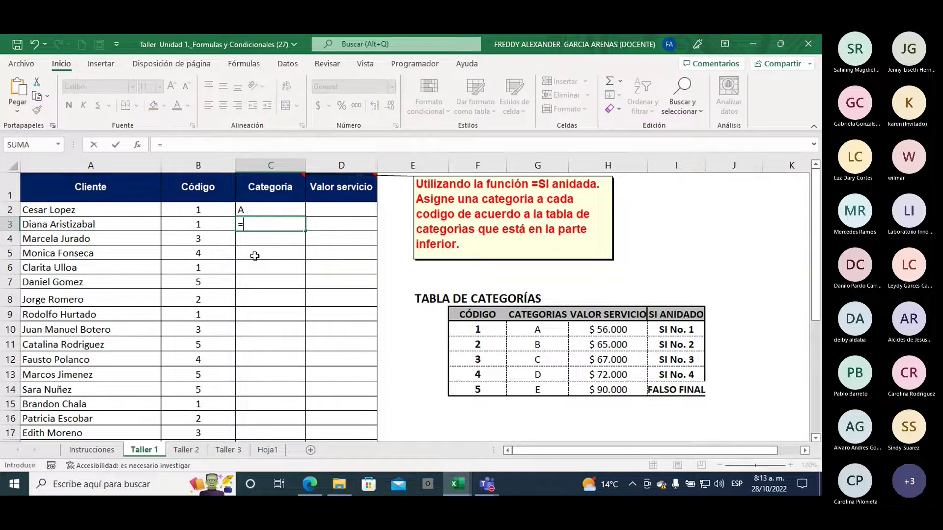
{"action": "type", "text": "si"}
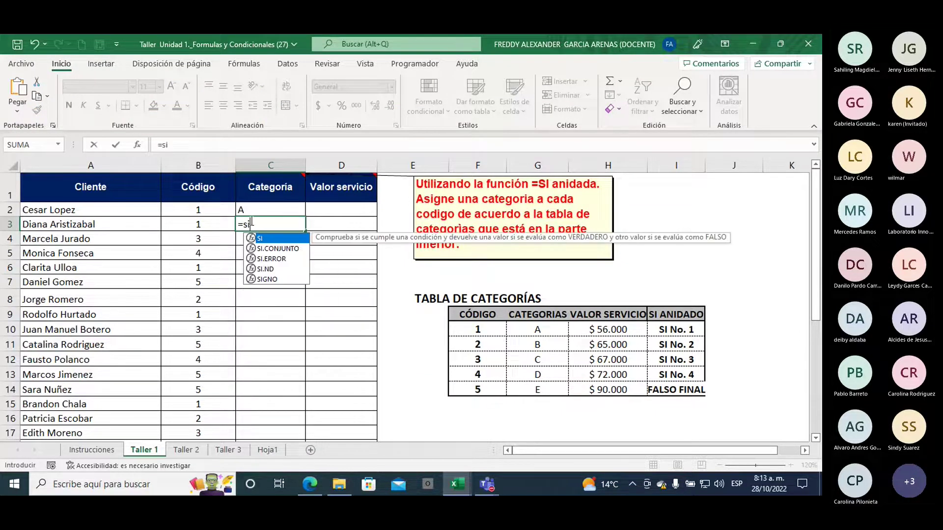
{"action": "double_click", "coordinate": [259, 240]}
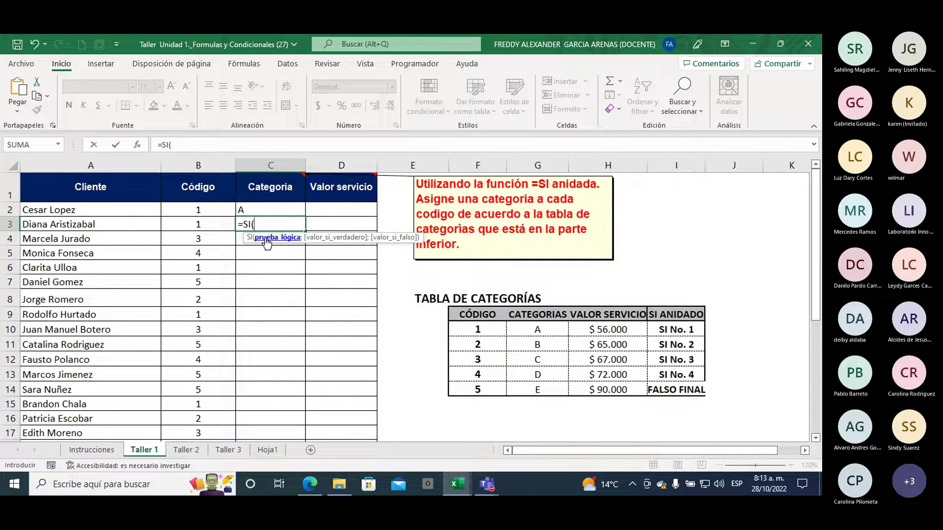
{"action": "left_click", "coordinate": [199, 225]}
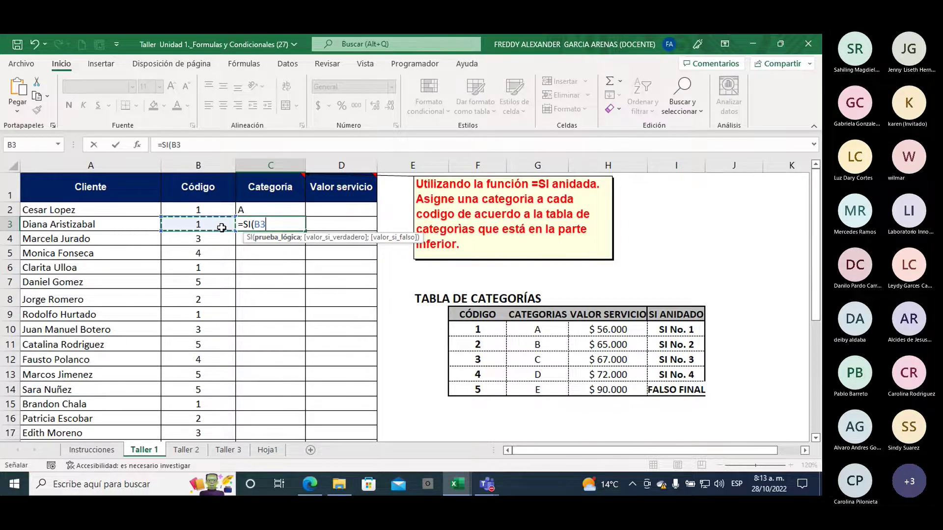
{"action": "type", "text": "="}
{"action": "left_click", "coordinate": [471, 330]}
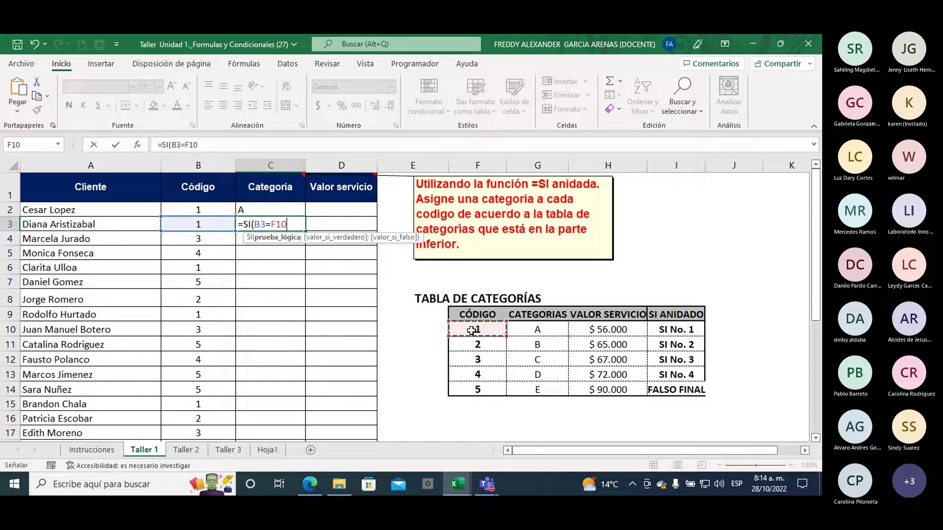
{"action": "key", "text": "F4"}
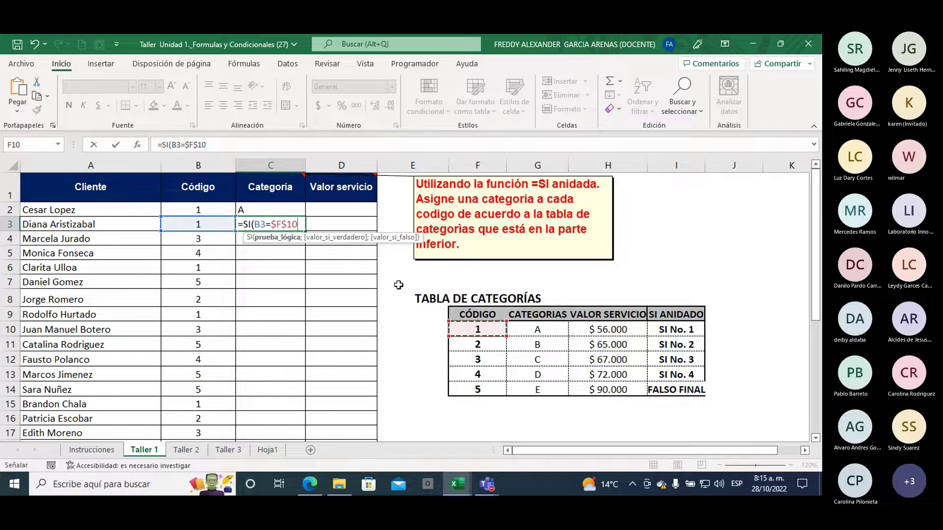
- Finish and commit C3's formula =SI(B3=$F$10;$G$10;0), which displays A
{"action": "type", "text": ";"}
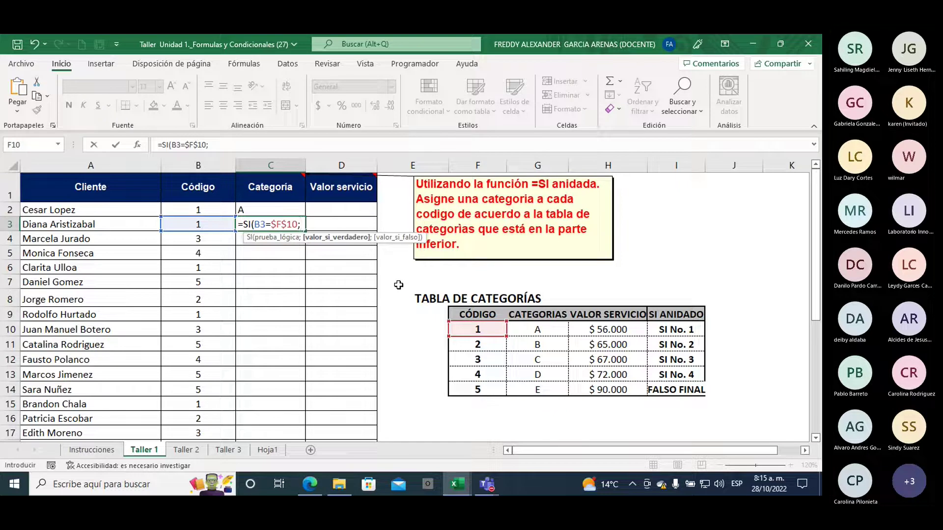
{"action": "left_click", "coordinate": [535, 330]}
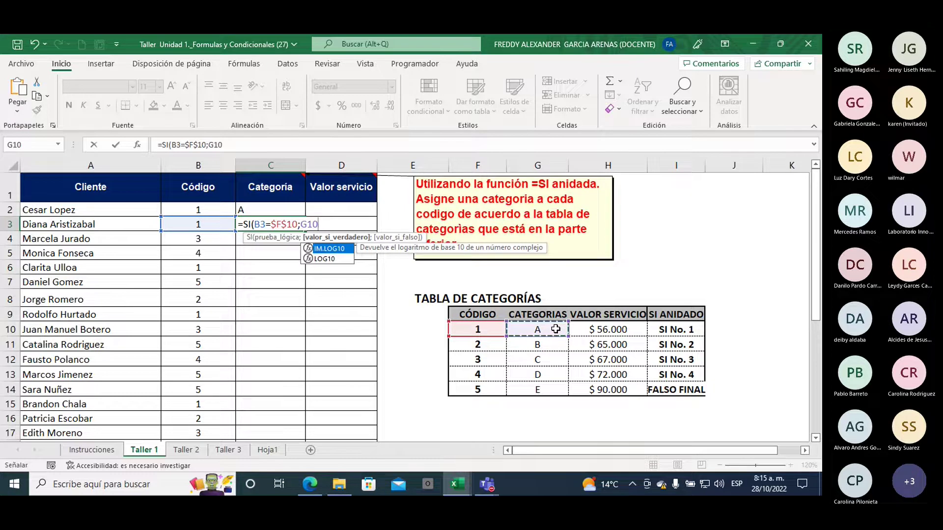
{"action": "key", "text": "F4"}
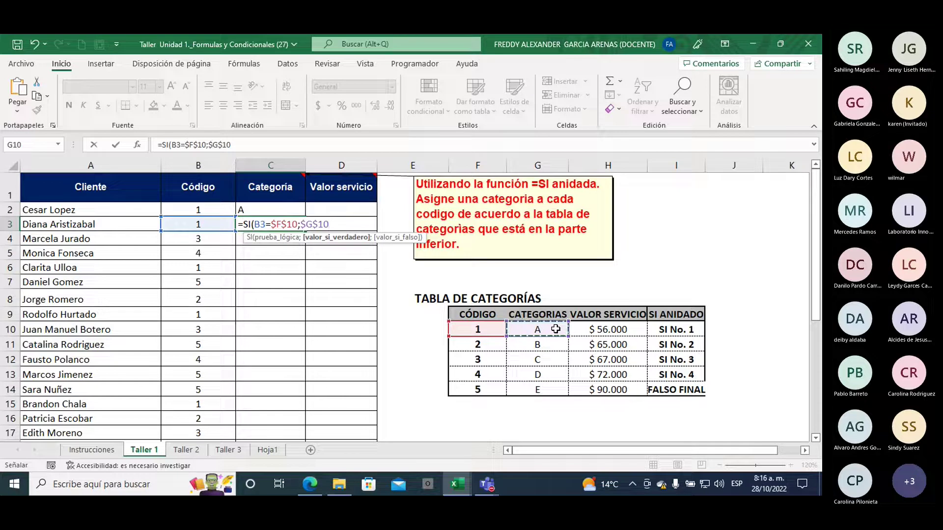
{"action": "type", "text": ";"}
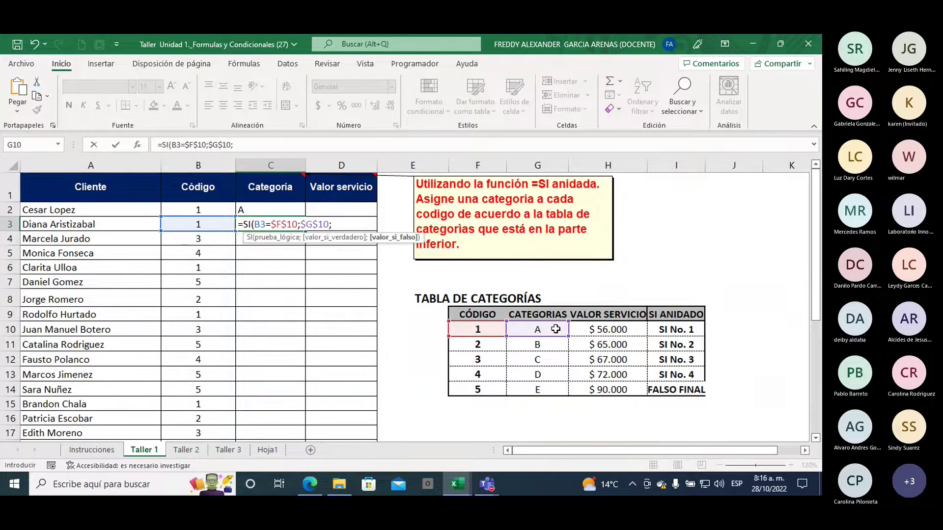
{"action": "type", "text": "0"}
{"action": "type", "text": ")"}
{"action": "key", "text": "Return"}
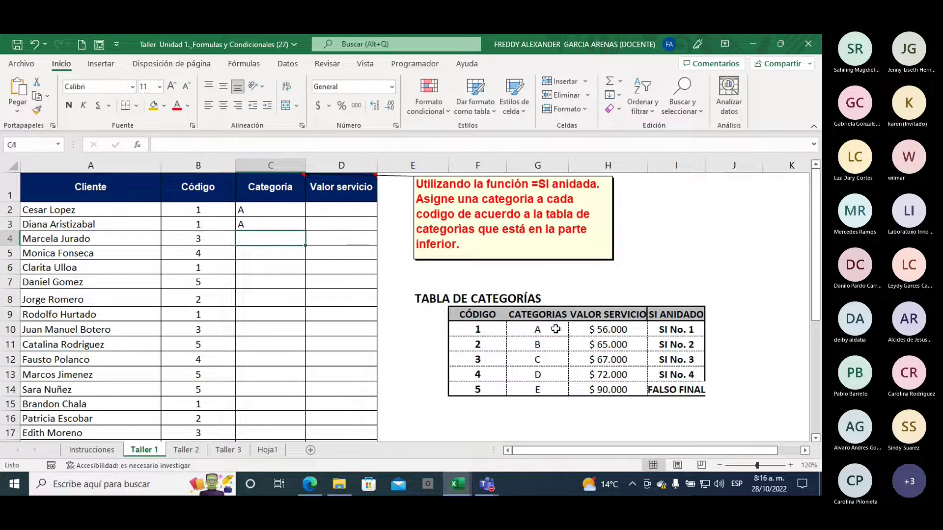
- Center the category shown in C3
{"action": "left_click", "coordinate": [211, 222]}
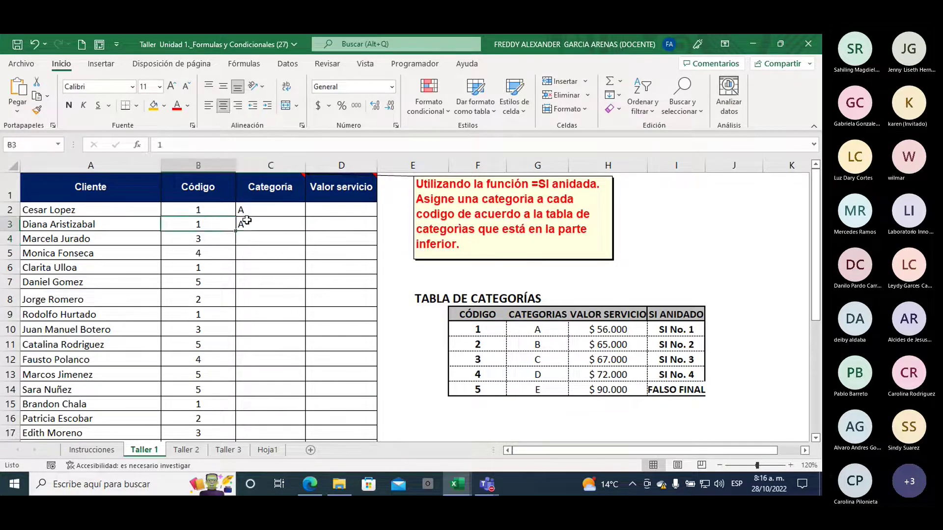
{"action": "left_click", "coordinate": [247, 221]}
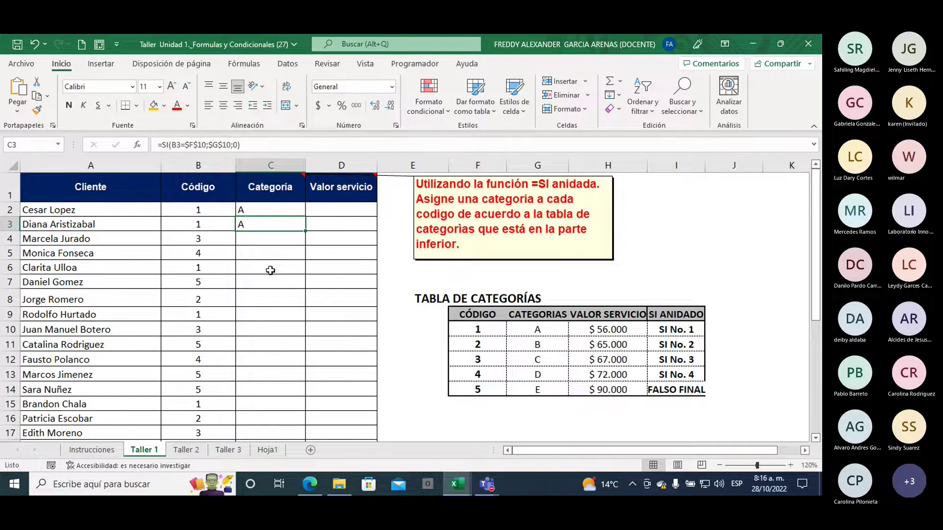
{"action": "left_click", "coordinate": [223, 105]}
- Change B3's code to 2 and verify C3 now returns 0
{"action": "left_click", "coordinate": [205, 226]}
{"action": "key", "text": "F2"}
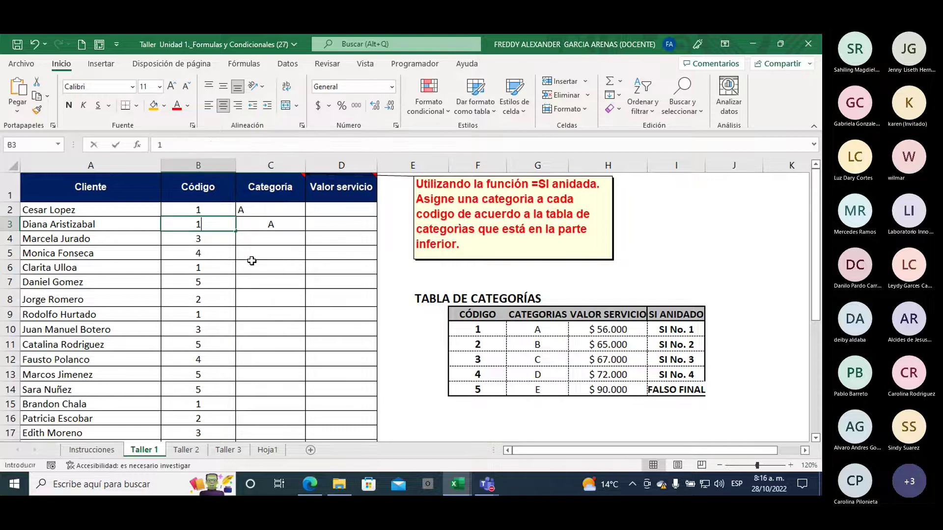
{"action": "key", "text": "BackSpace"}
{"action": "type", "text": "2"}
{"action": "left_click", "coordinate": [266, 279]}
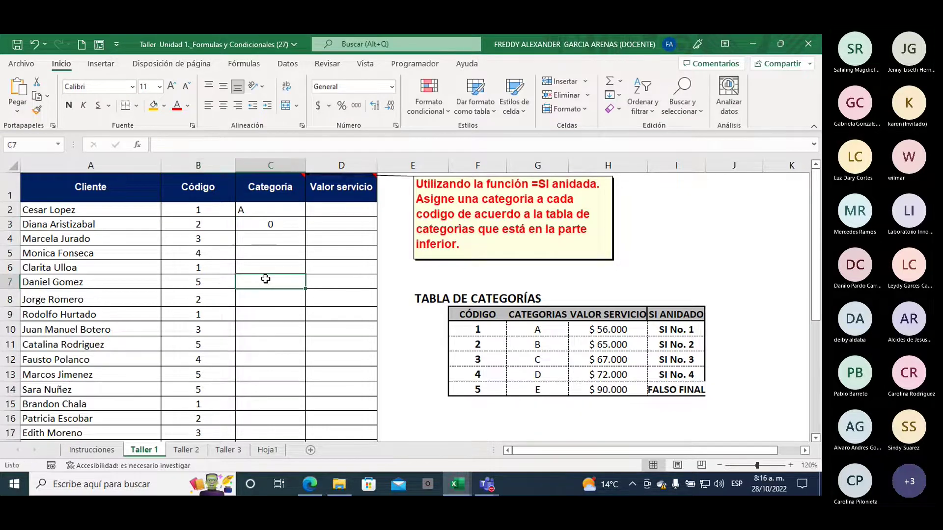
{"action": "left_click", "coordinate": [266, 227]}
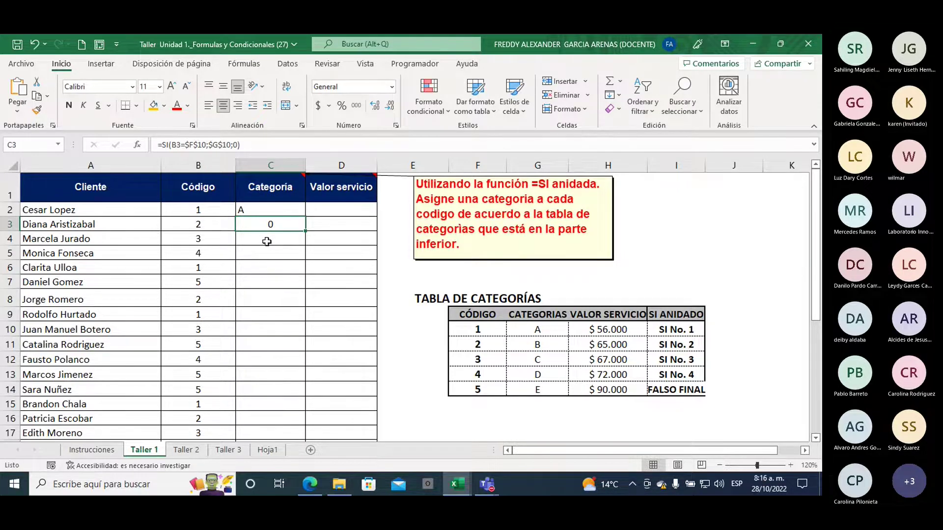
- Restore B3's code to 1 so C3 returns category A again
{"action": "left_click", "coordinate": [201, 224]}
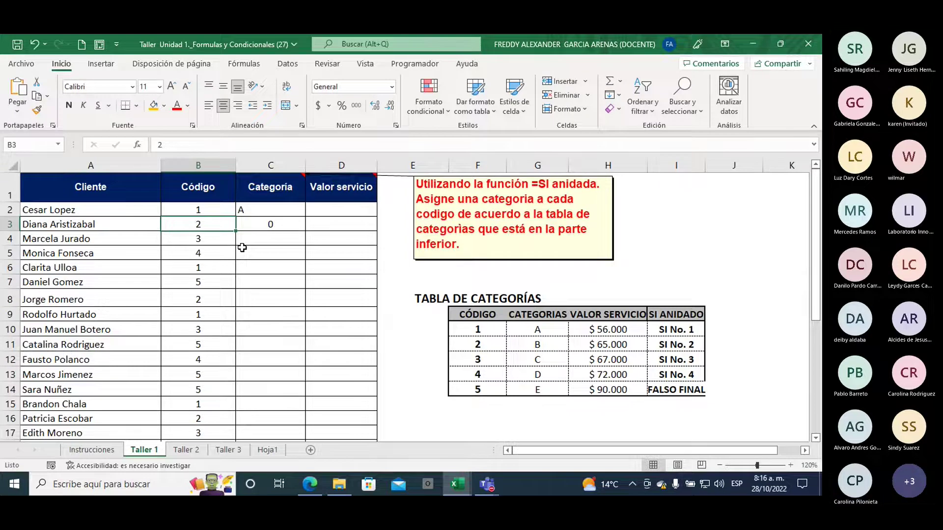
{"action": "type", "text": "1"}
{"action": "left_click", "coordinate": [242, 248]}
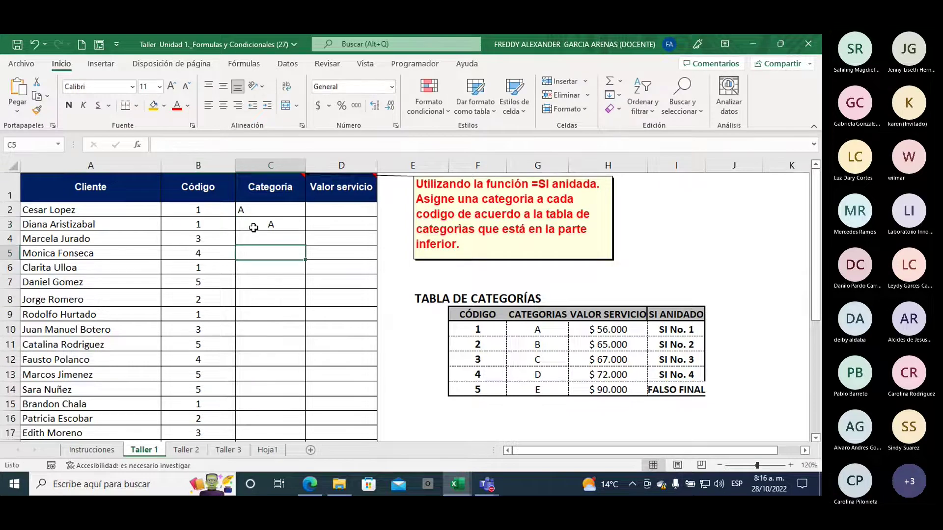
{"action": "left_click", "coordinate": [253, 228]}
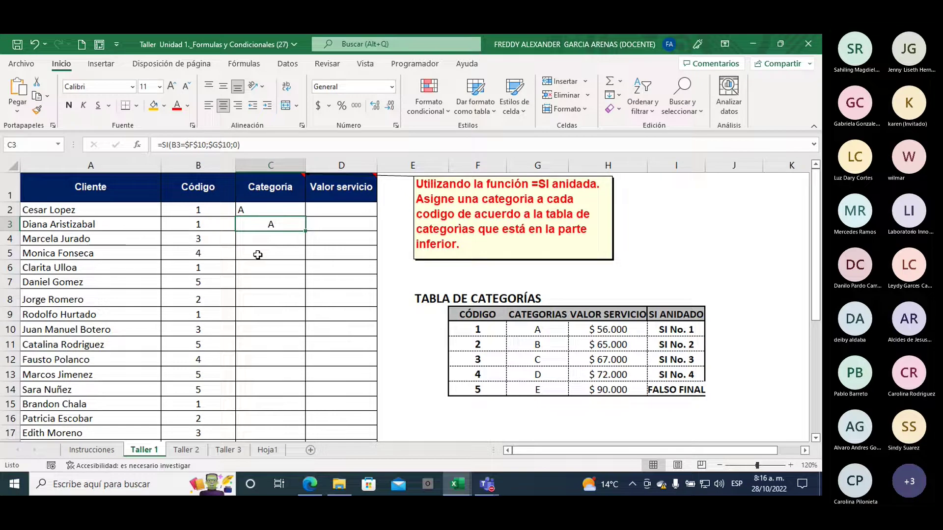
{"action": "left_click", "coordinate": [258, 144]}
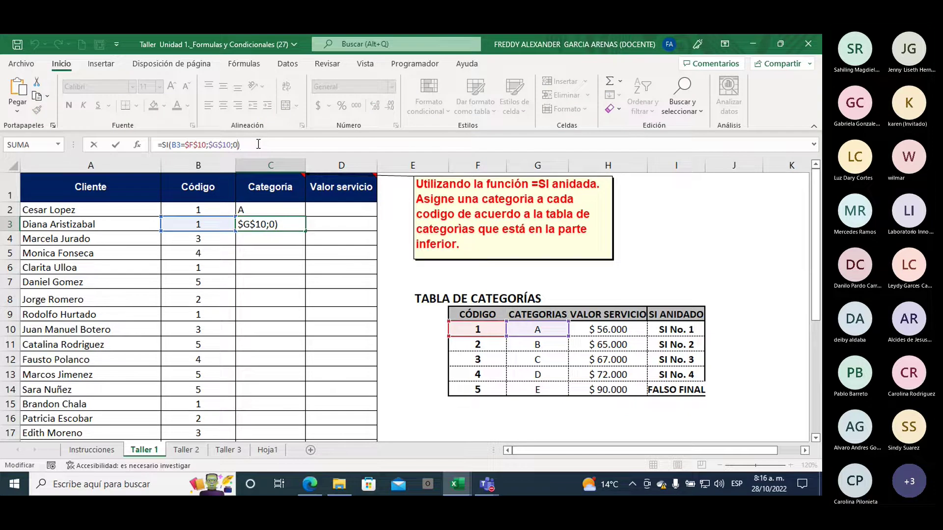
- Replace C3's final 0 with a nested SI(B3=$F$11;$G$11; and start a third SI
{"action": "key", "text": "BackSpace"}
{"action": "key", "text": "BackSpace"}
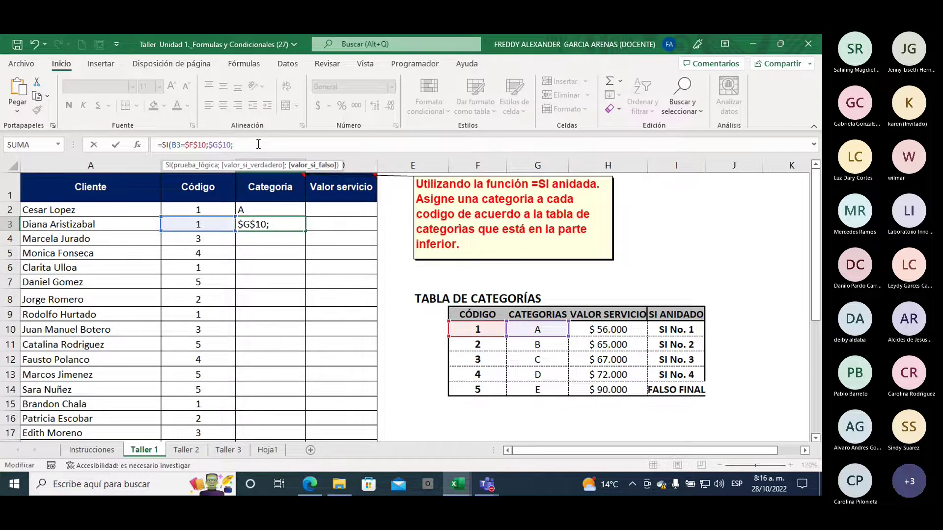
{"action": "type", "text": "si"}
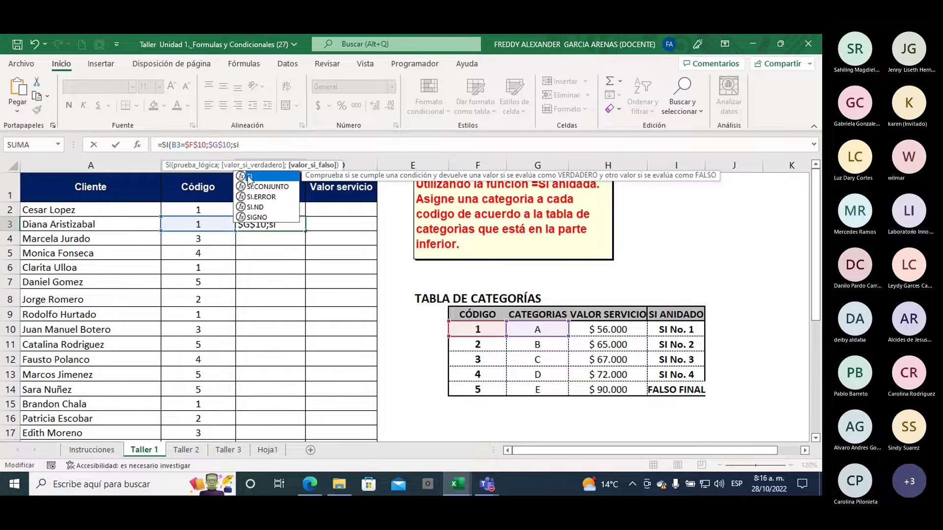
{"action": "double_click", "coordinate": [248, 176]}
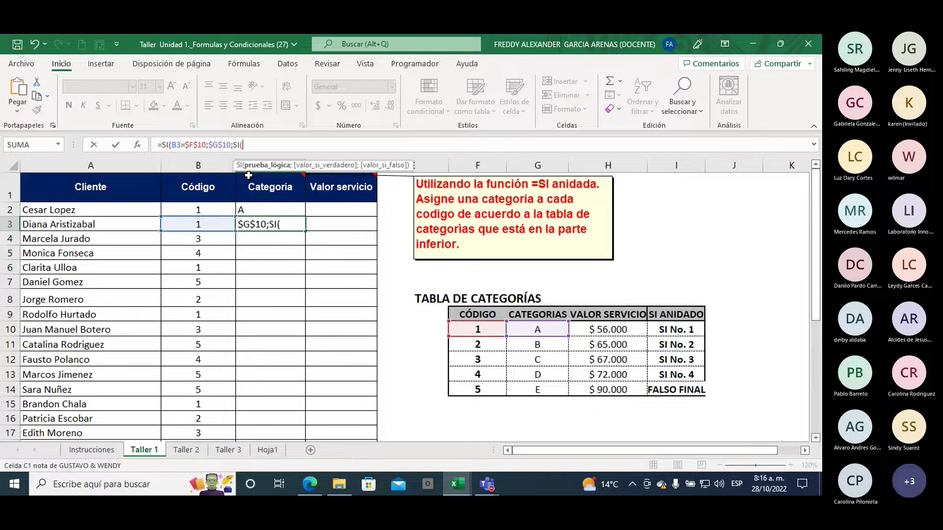
{"action": "left_click", "coordinate": [210, 221]}
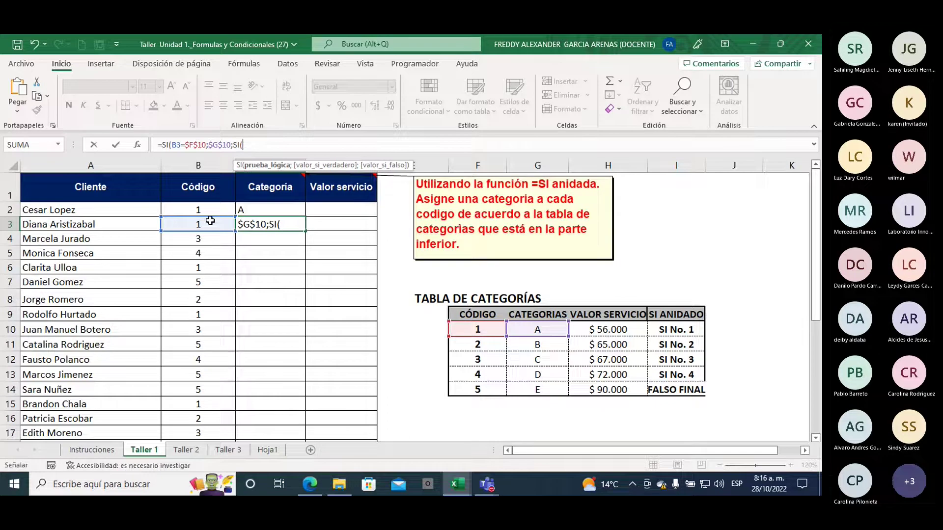
{"action": "type", "text": "="}
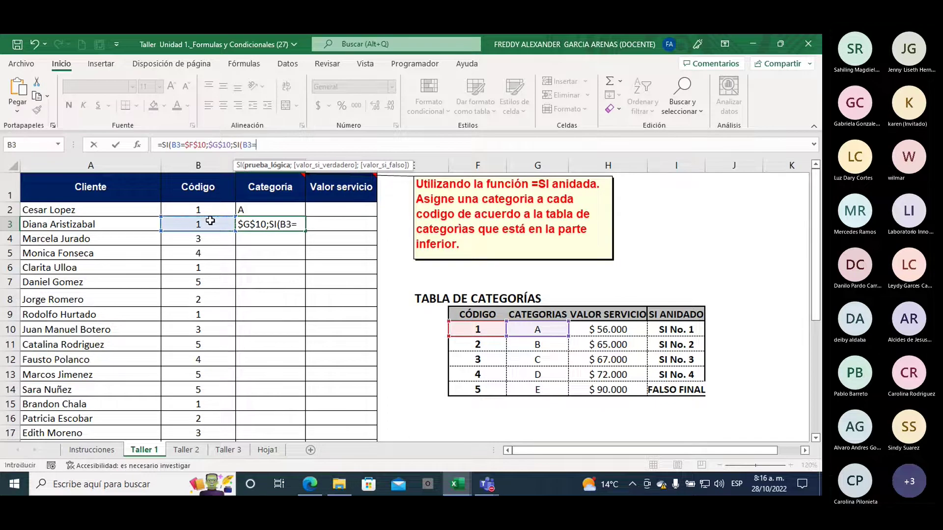
{"action": "left_click", "coordinate": [474, 344]}
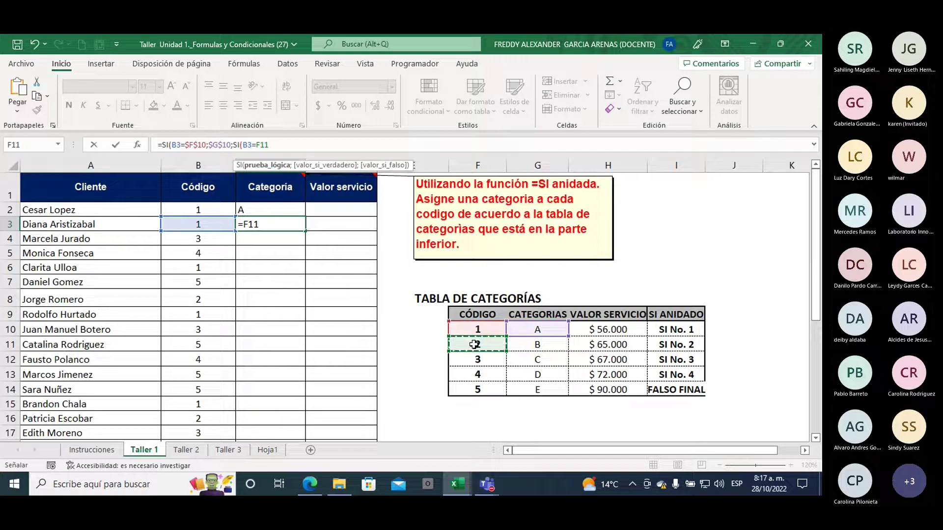
{"action": "key", "text": "F4"}
{"action": "type", "text": "$F$11;"}
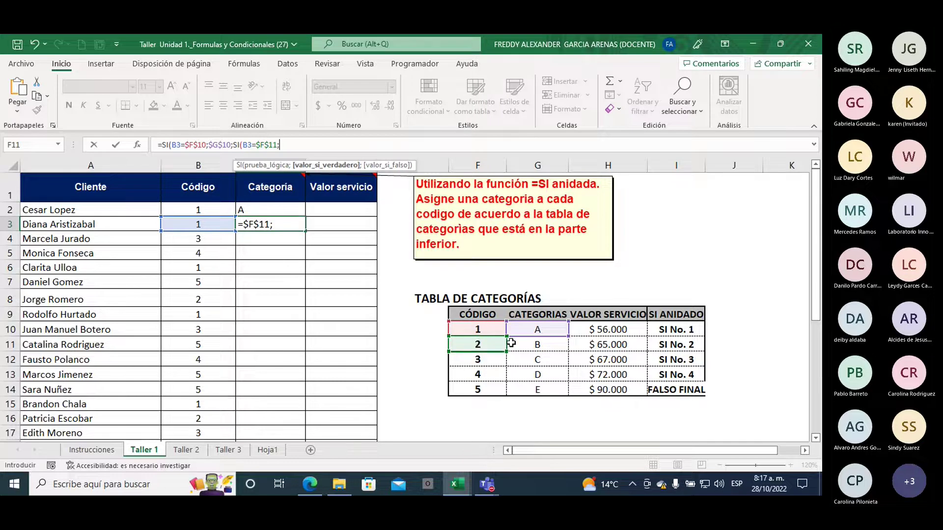
{"action": "left_click", "coordinate": [527, 346]}
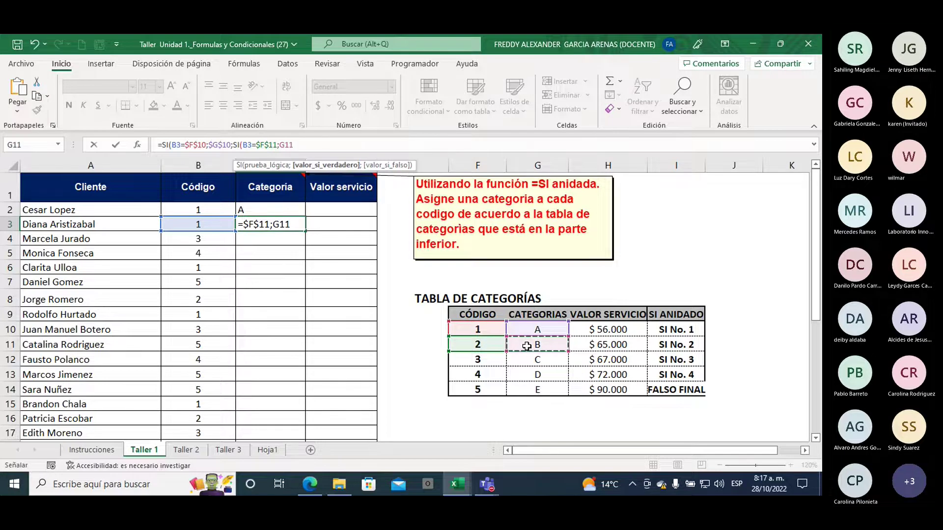
{"action": "key", "text": "F4"}
{"action": "type", "text": "$G$11;"}
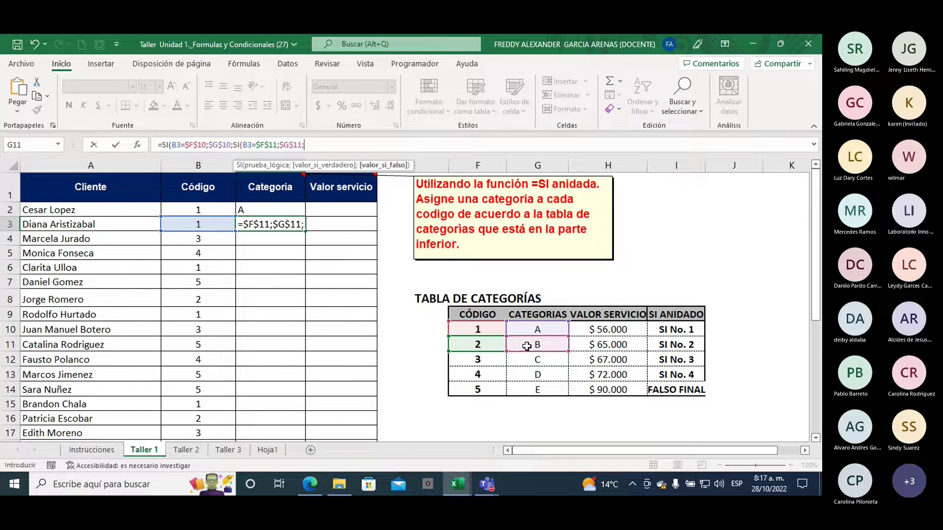
{"action": "type", "text": "si"}
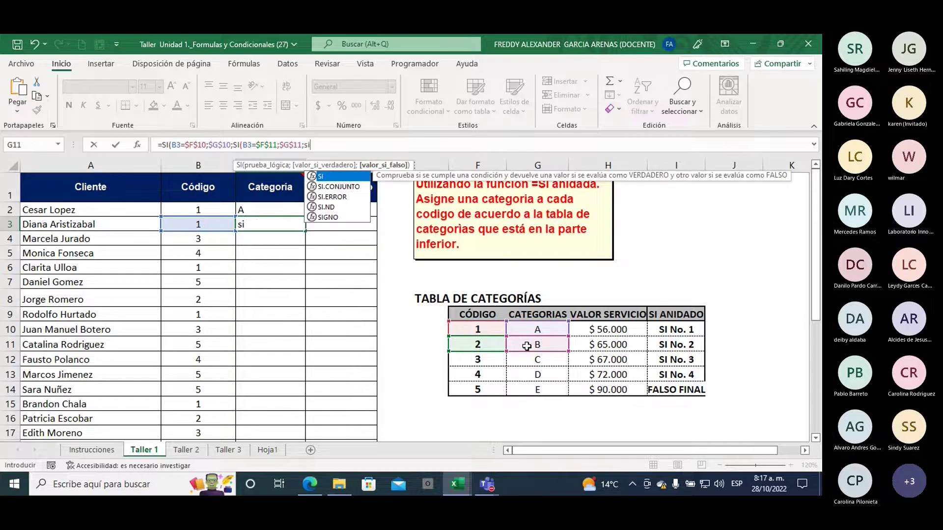
{"action": "double_click", "coordinate": [329, 177]}
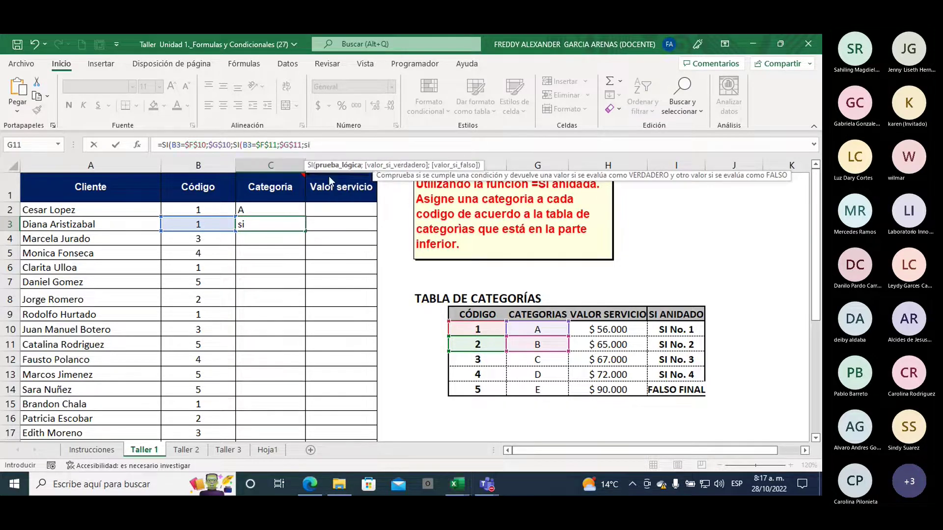
- Add SI(B3=$F$12;$G$12; as C3's third level and open a fourth SI
{"action": "left_click", "coordinate": [194, 222]}
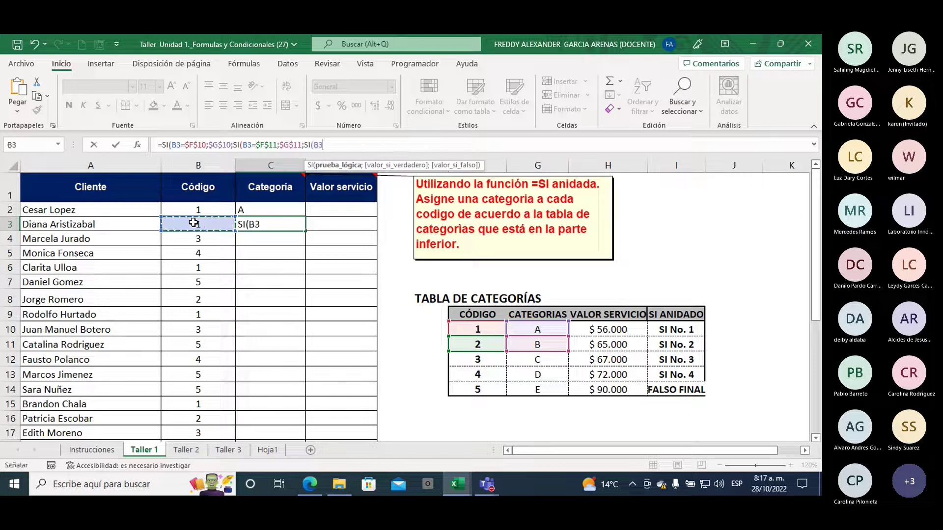
{"action": "type", "text": "="}
{"action": "left_click", "coordinate": [476, 361]}
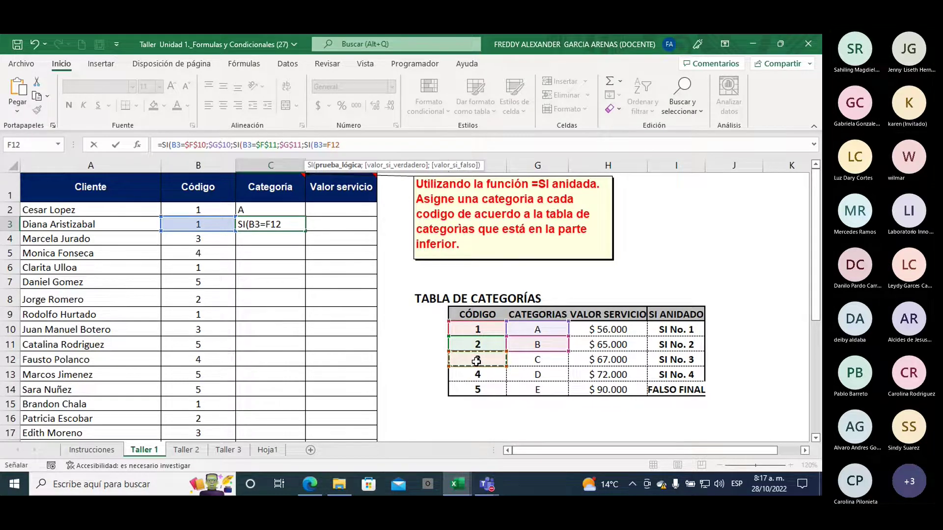
{"action": "key", "text": "F4"}
{"action": "type", "text": "$F$12;"}
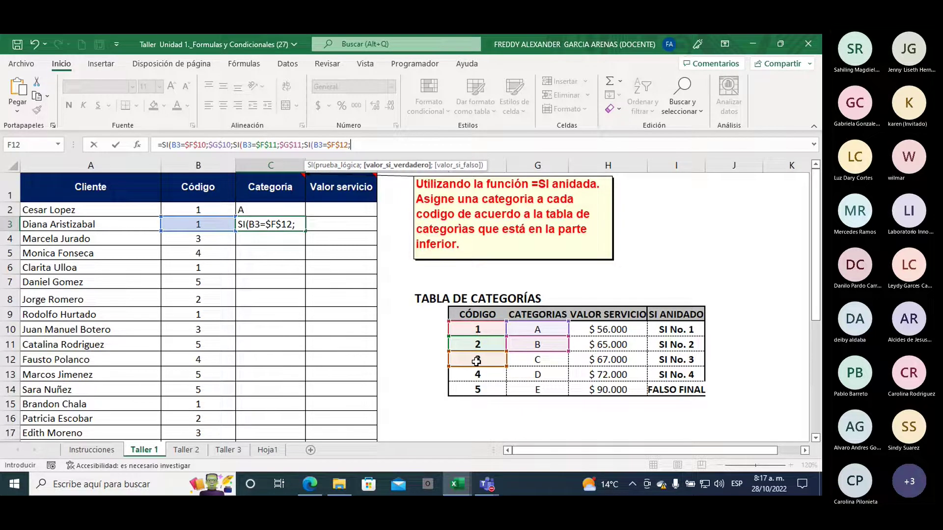
{"action": "left_click", "coordinate": [535, 362]}
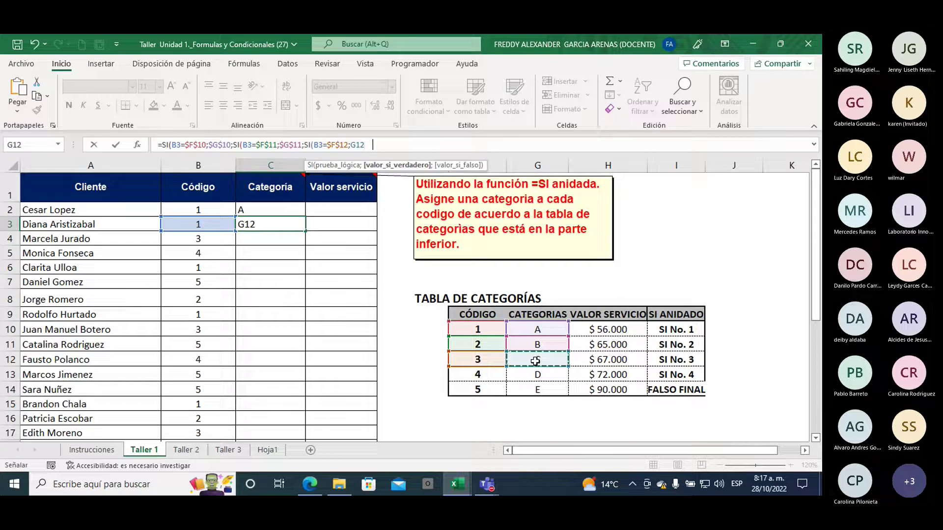
{"action": "key", "text": "F4"}
{"action": "type", "text": "$G$12;"}
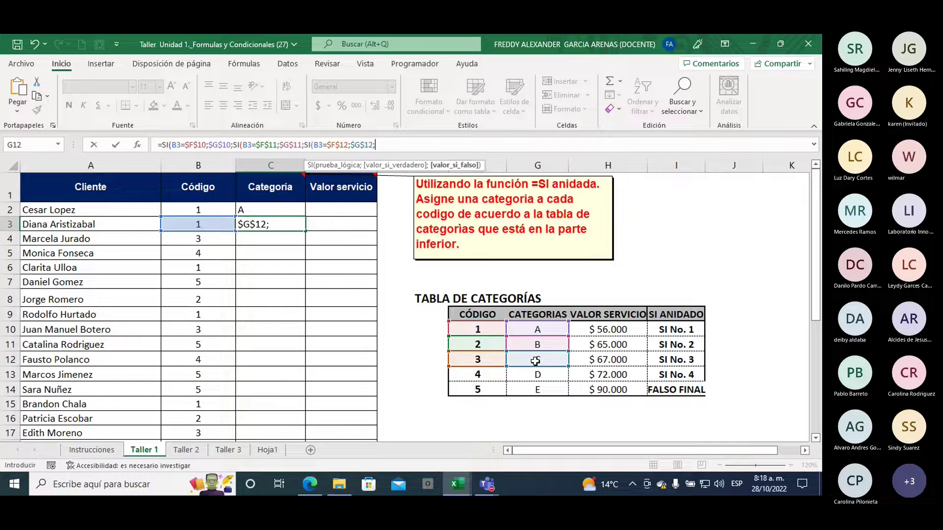
{"action": "type", "text": "si"}
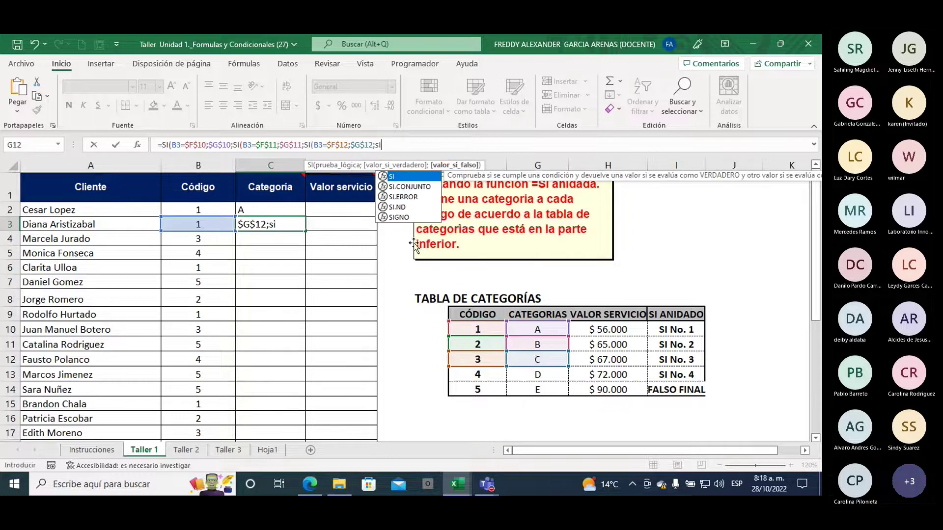
{"action": "double_click", "coordinate": [393, 176]}
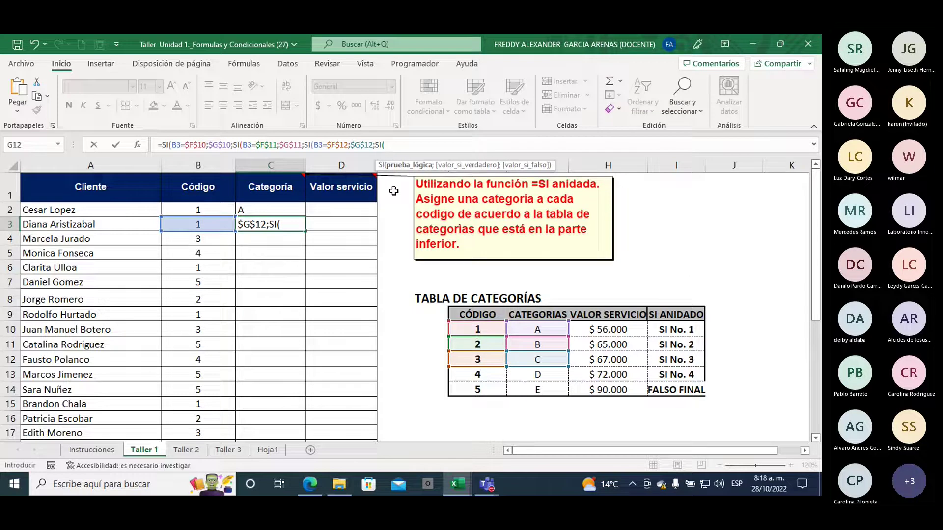
- Append the fourth test B3=$F$13;$G$13; to C3's formula, mapping code 4 to category D
{"action": "left_click", "coordinate": [192, 223]}
{"action": "type", "text": "="}
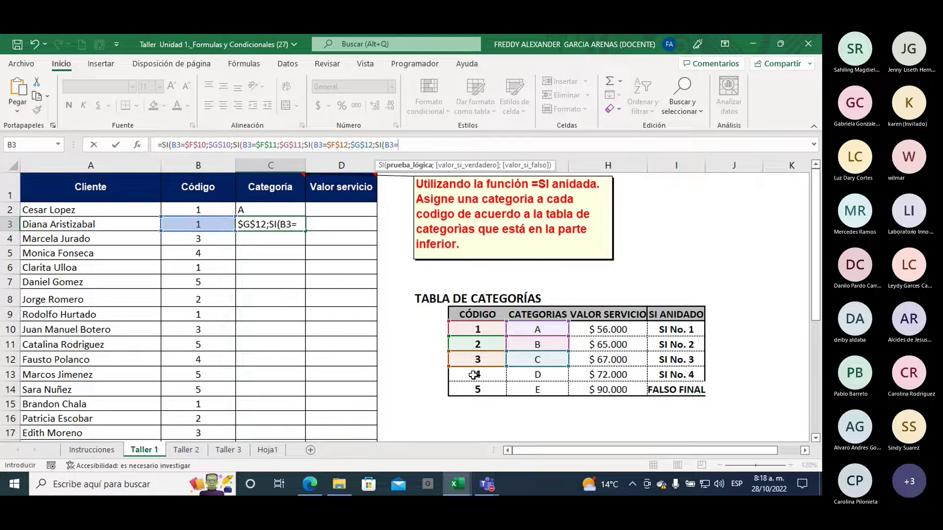
{"action": "left_click", "coordinate": [474, 376]}
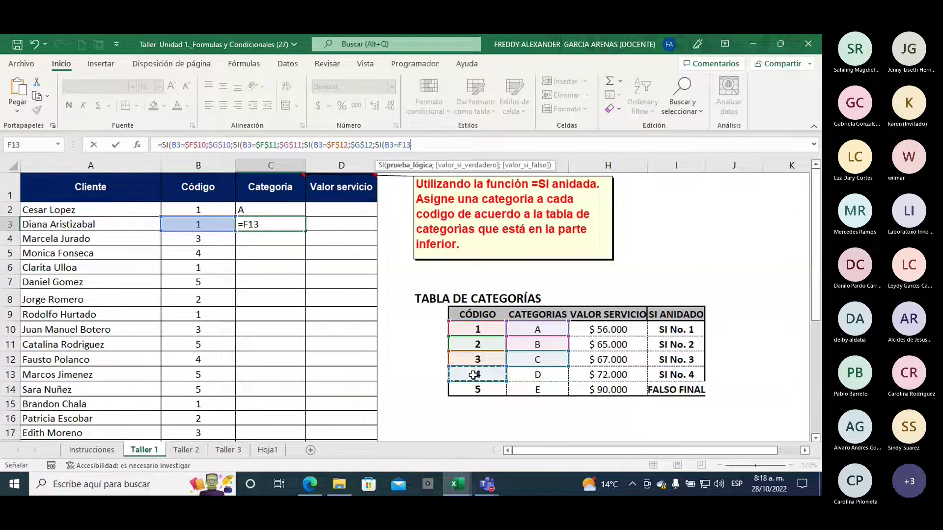
{"action": "key", "text": "F4"}
{"action": "type", "text": ";"}
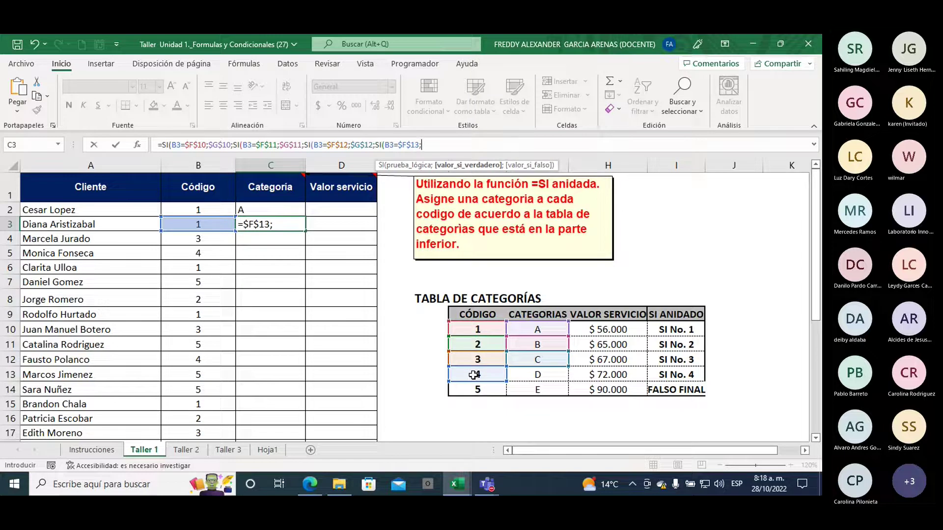
{"action": "left_click", "coordinate": [538, 374]}
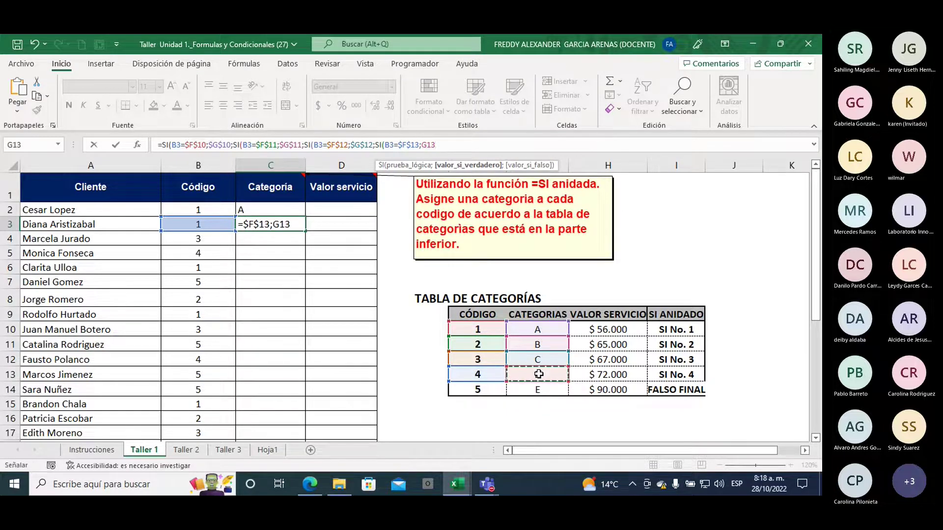
{"action": "key", "text": "F4"}
{"action": "type", "text": "$G$13;"}
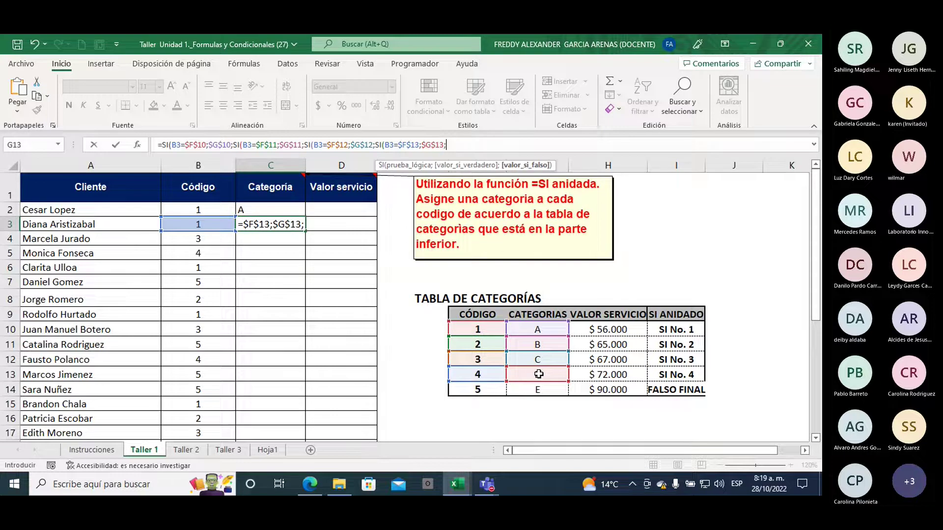
- Nest a fifth SI(B3=$F$14;$G$14; in C3's formula so code 5 returns category E
{"action": "type", "text": "si"}
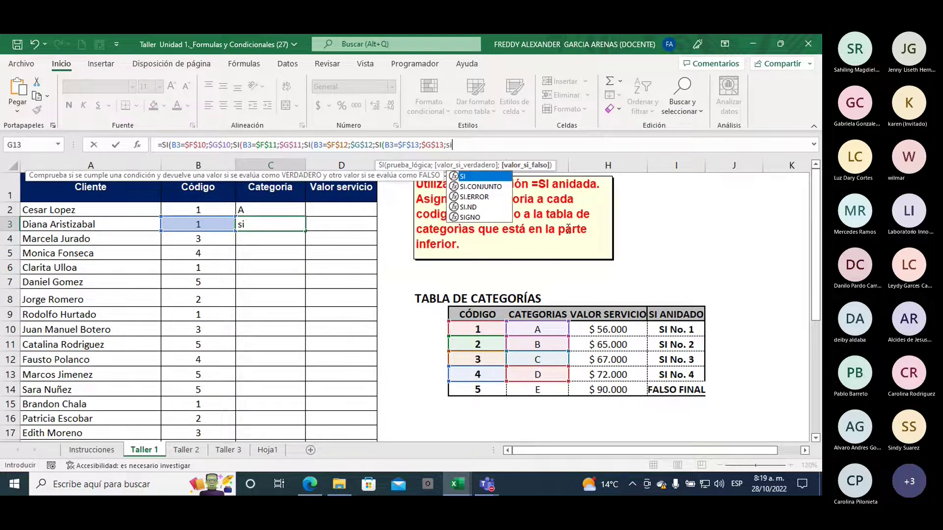
{"action": "double_click", "coordinate": [463, 176]}
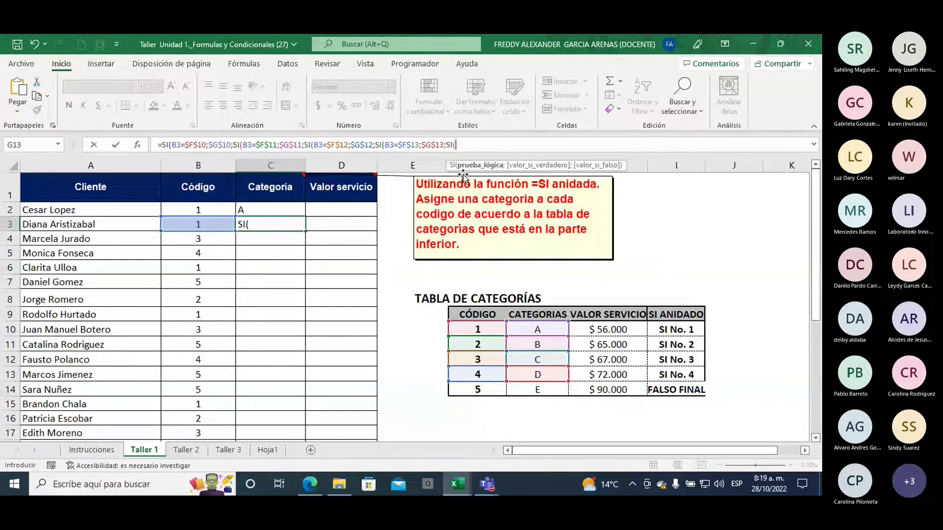
{"action": "left_click", "coordinate": [209, 226]}
{"action": "type", "text": "="}
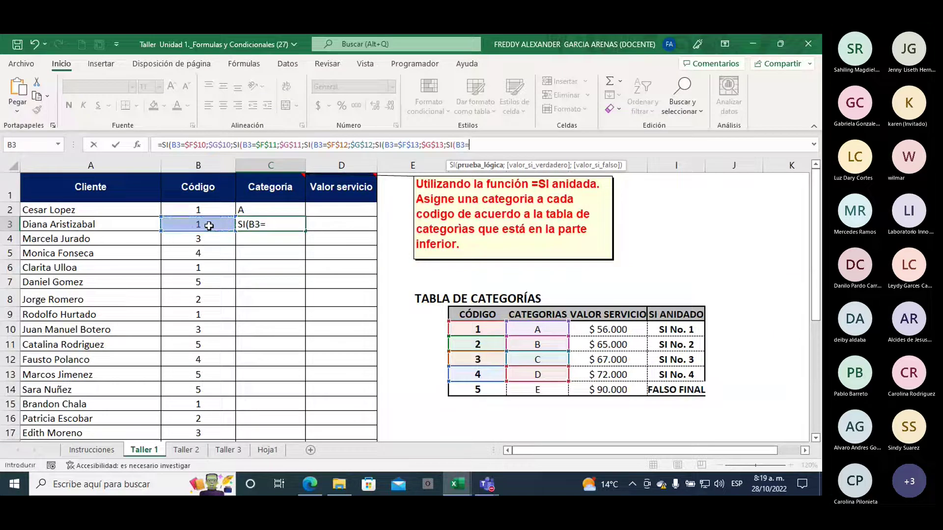
{"action": "left_click", "coordinate": [474, 388]}
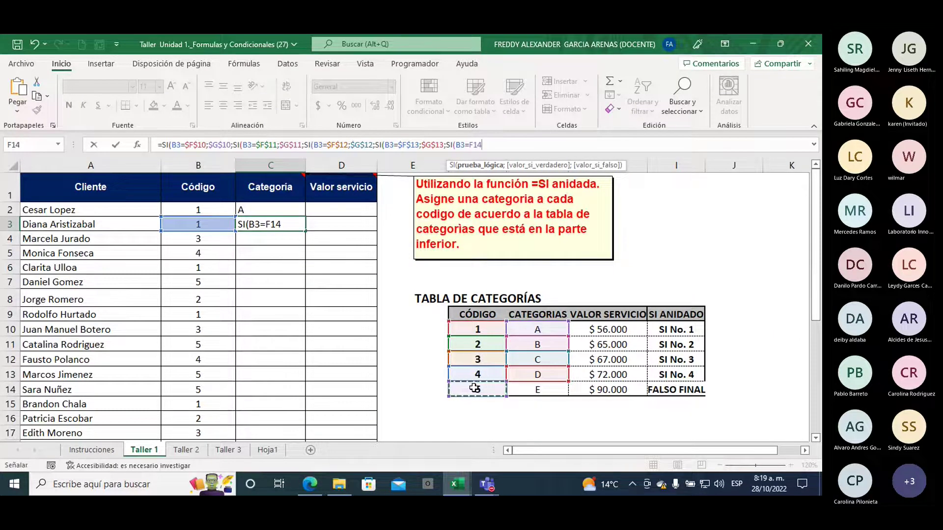
{"action": "key", "text": "F4"}
{"action": "type", "text": ";"}
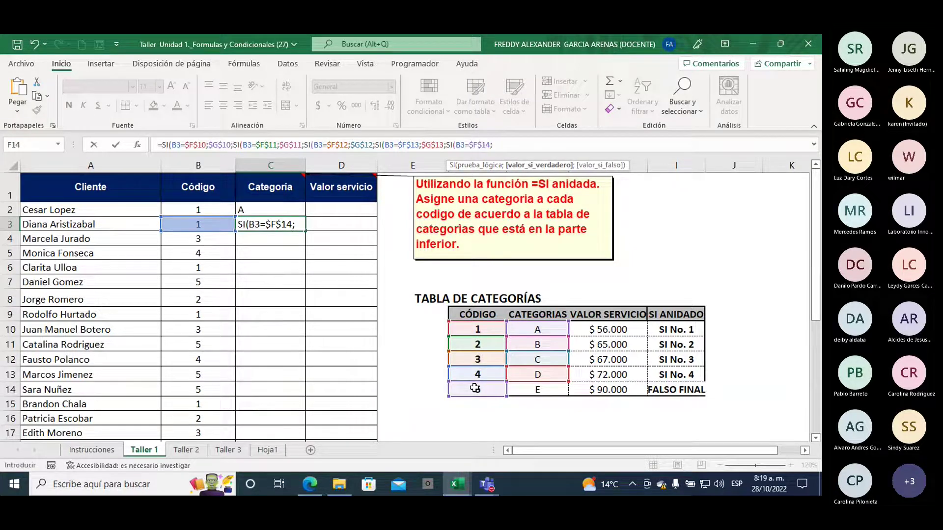
{"action": "left_click", "coordinate": [546, 390]}
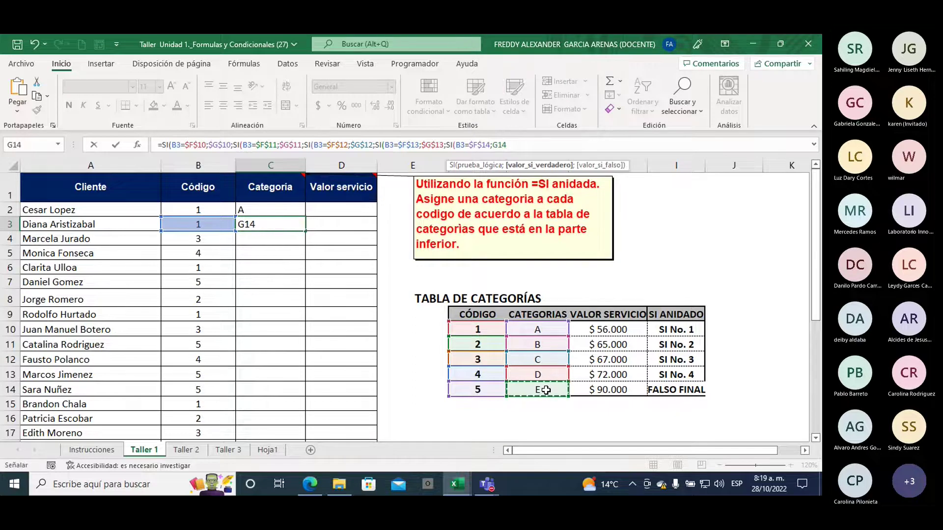
{"action": "key", "text": "F4"}
{"action": "type", "text": "$G$14;"}
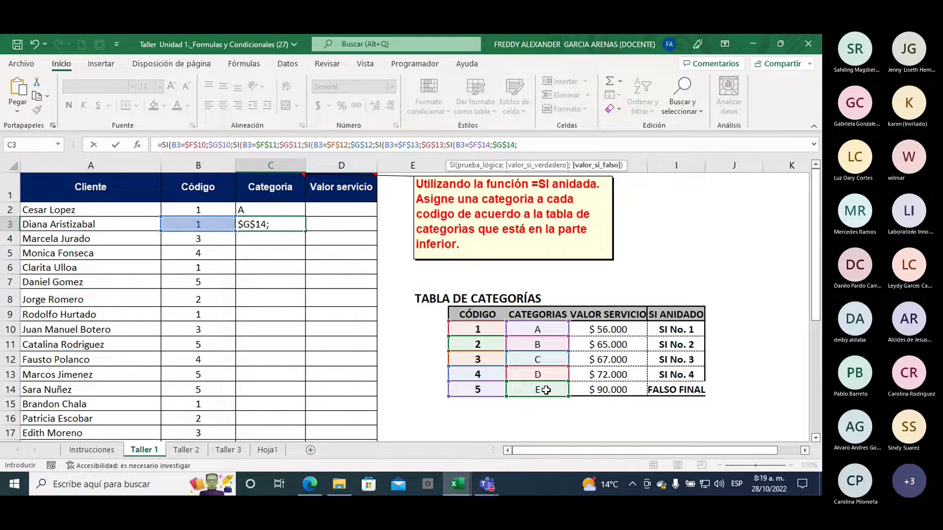
- Enter the fallback text "digite de 1 a 5" and close every nested SI with parentheses
{"action": "type", "text": "\""}
{"action": "type", "text": "digite el co "}
{"action": "type", "text": "digo"}
{"action": "key", "text": "BackSpace"}
{"action": "key", "text": "BackSpace"}
{"action": "key", "text": "BackSpace"}
{"action": "key", "text": "BackSpace"}
{"action": "key", "text": "BackSpace"}
{"action": "key", "text": "BackSpace"}
{"action": "key", "text": "BackSpace"}
{"action": "key", "text": "BackSpace"}
{"action": "type", "text": "de 1 a "}
{"action": "type", "text": "5"}
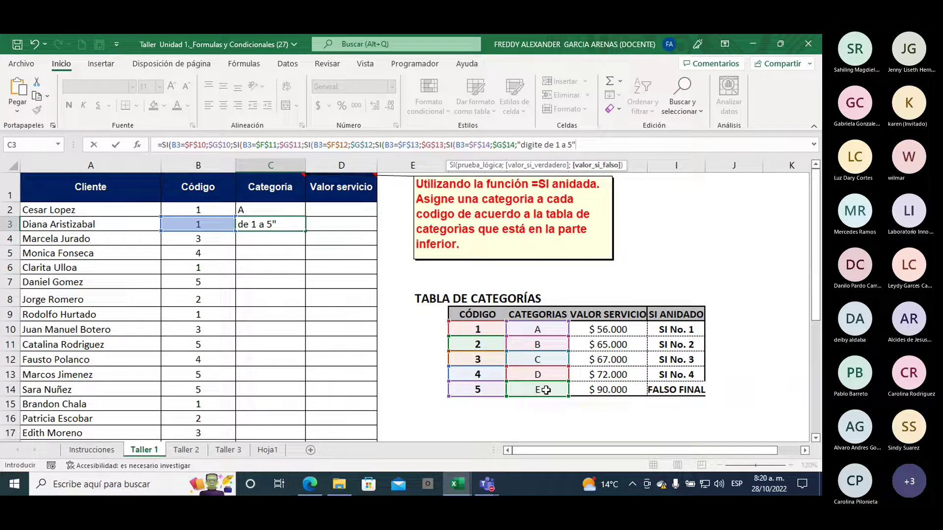
{"action": "type", "text": ")"}
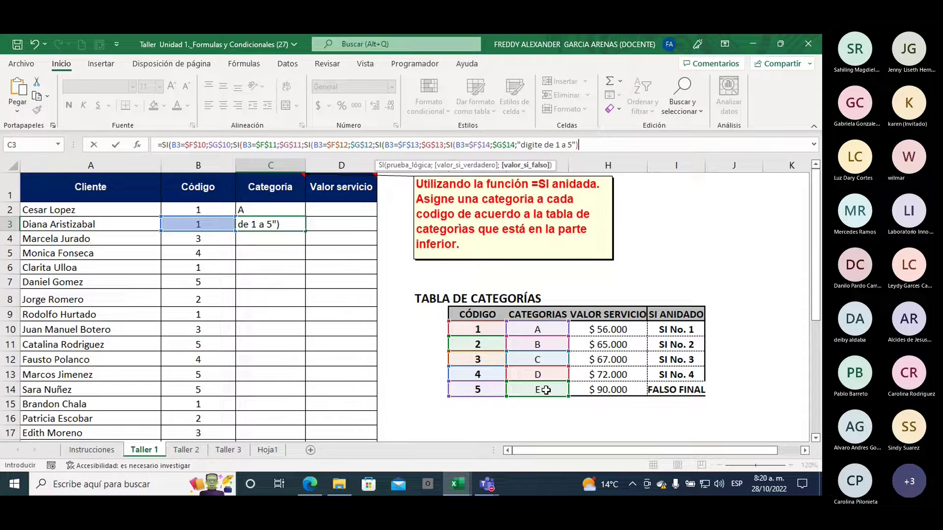
{"action": "type", "text": "))"}
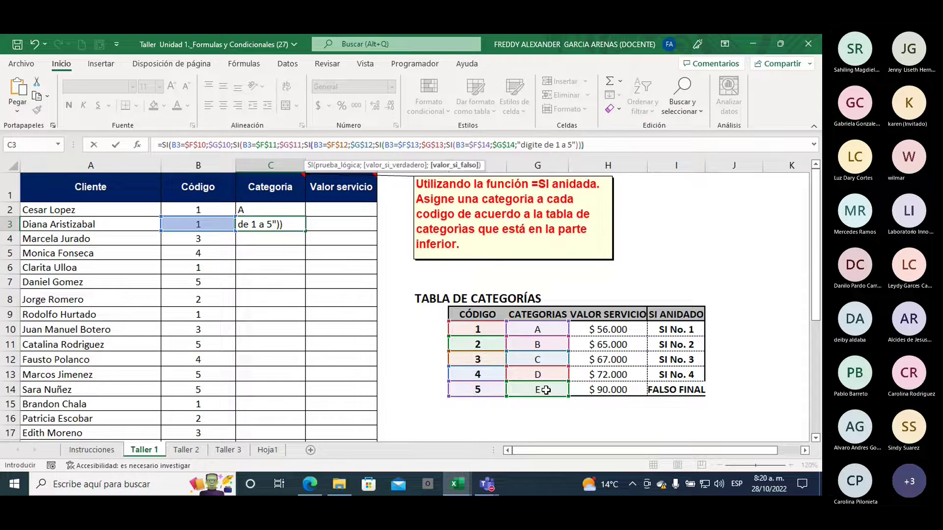
{"action": "type", "text": ")"}
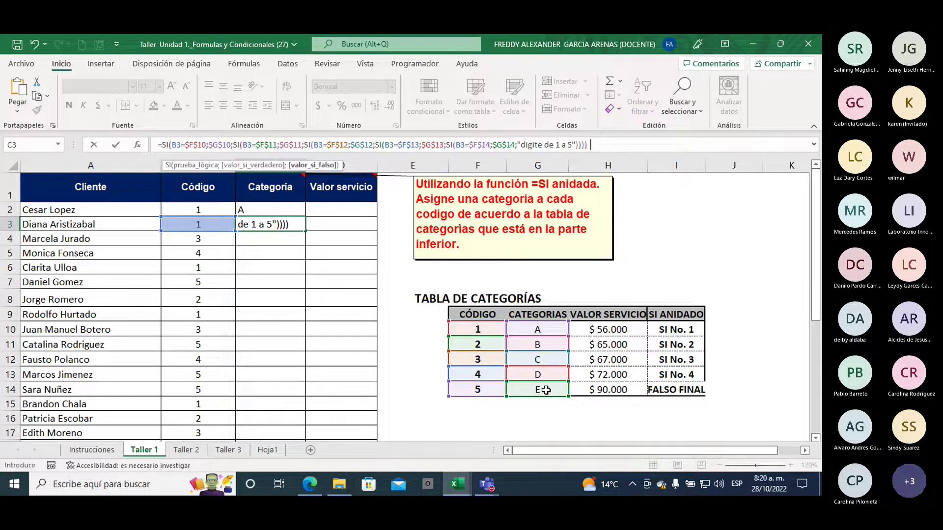
{"action": "type", "text": ")"}
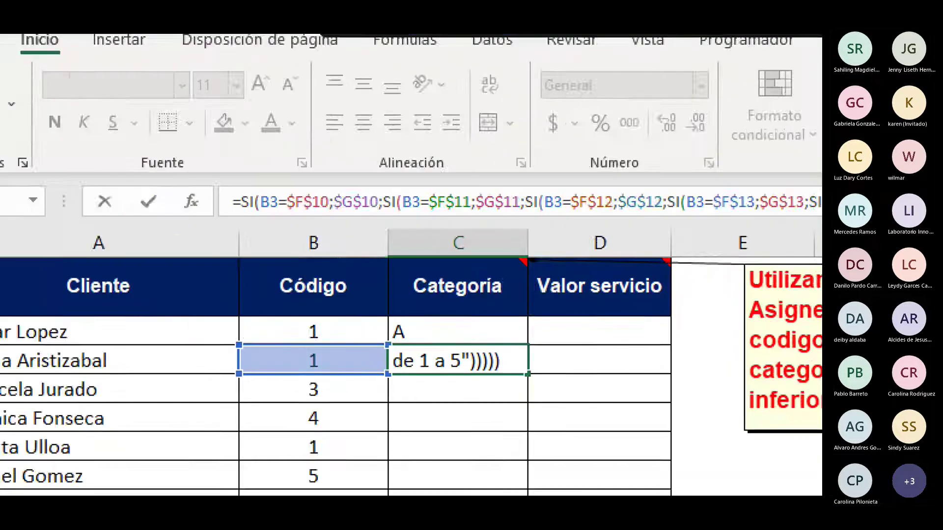
{"action": "mouse_move", "coordinate": [58, 147]}
{"action": "left_mouse_down"}
{"action": "mouse_move", "coordinate": [97, 210]}
{"action": "mouse_move", "coordinate": [81, 192]}
{"action": "mouse_move", "coordinate": [115, 190]}
{"action": "left_mouse_up"}
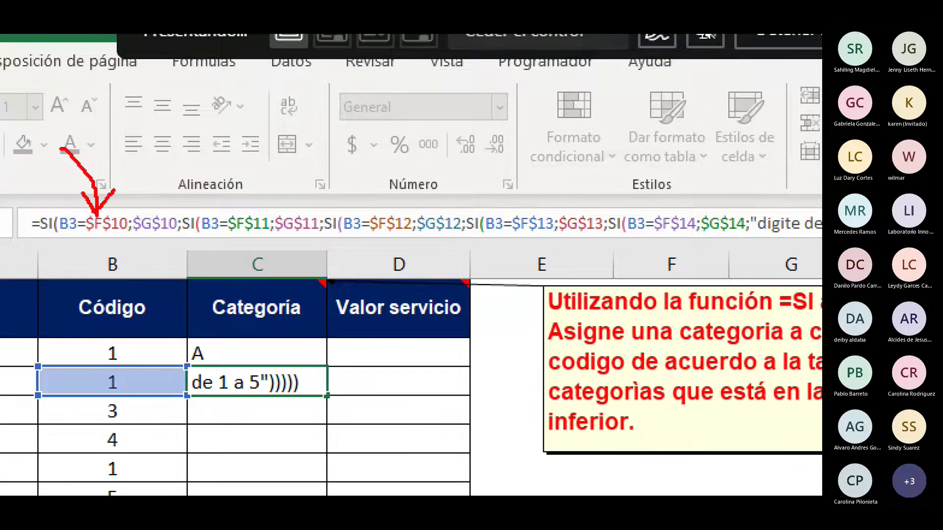
{"action": "mouse_move", "coordinate": [157, 143]}
{"action": "left_mouse_down"}
{"action": "mouse_move", "coordinate": [154, 206]}
{"action": "mouse_move", "coordinate": [173, 185]}
{"action": "left_mouse_up"}
{"action": "mouse_move", "coordinate": [242, 157]}
{"action": "left_mouse_down"}
{"action": "mouse_move", "coordinate": [240, 210]}
{"action": "mouse_move", "coordinate": [256, 192]}
{"action": "left_mouse_up"}
{"action": "mouse_move", "coordinate": [316, 149]}
{"action": "left_mouse_down"}
{"action": "mouse_move", "coordinate": [308, 209]}
{"action": "mouse_move", "coordinate": [327, 188]}
{"action": "left_mouse_up"}
{"action": "mouse_move", "coordinate": [382, 158]}
{"action": "left_mouse_down"}
{"action": "mouse_move", "coordinate": [384, 211]}
{"action": "mouse_move", "coordinate": [398, 196]}
{"action": "left_mouse_up"}
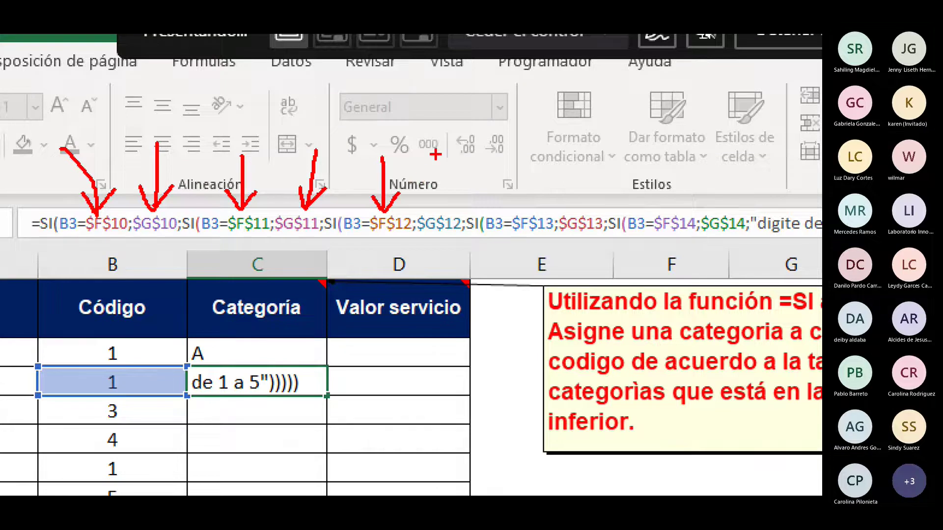
{"action": "mouse_move", "coordinate": [436, 155]}
{"action": "left_mouse_down"}
{"action": "mouse_move", "coordinate": [433, 202]}
{"action": "mouse_move", "coordinate": [447, 184]}
{"action": "left_mouse_up"}
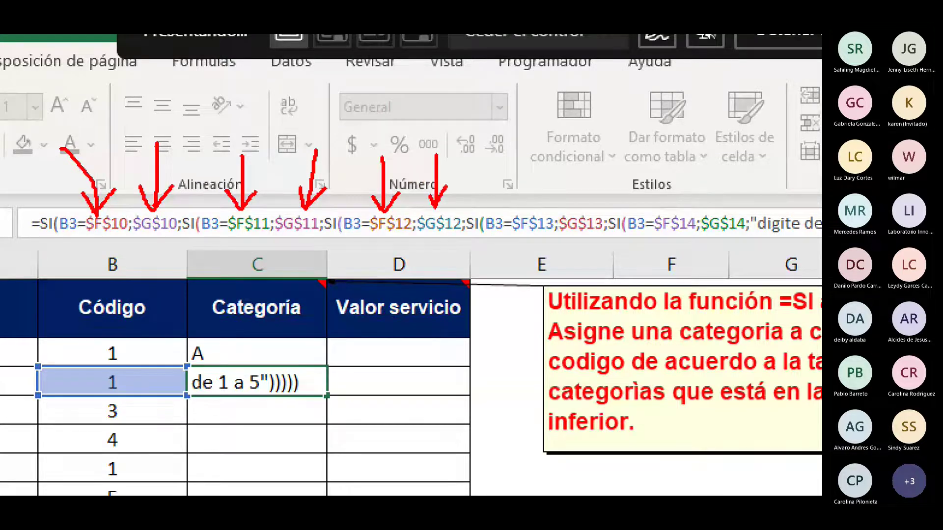
{"action": "mouse_move", "coordinate": [521, 162]}
{"action": "left_mouse_down"}
{"action": "mouse_move", "coordinate": [521, 213]}
{"action": "mouse_move", "coordinate": [532, 195]}
{"action": "left_mouse_up"}
{"action": "mouse_move", "coordinate": [581, 169]}
{"action": "left_mouse_down"}
{"action": "mouse_move", "coordinate": [581, 212]}
{"action": "mouse_move", "coordinate": [566, 198]}
{"action": "mouse_move", "coordinate": [602, 190]}
{"action": "left_mouse_up"}
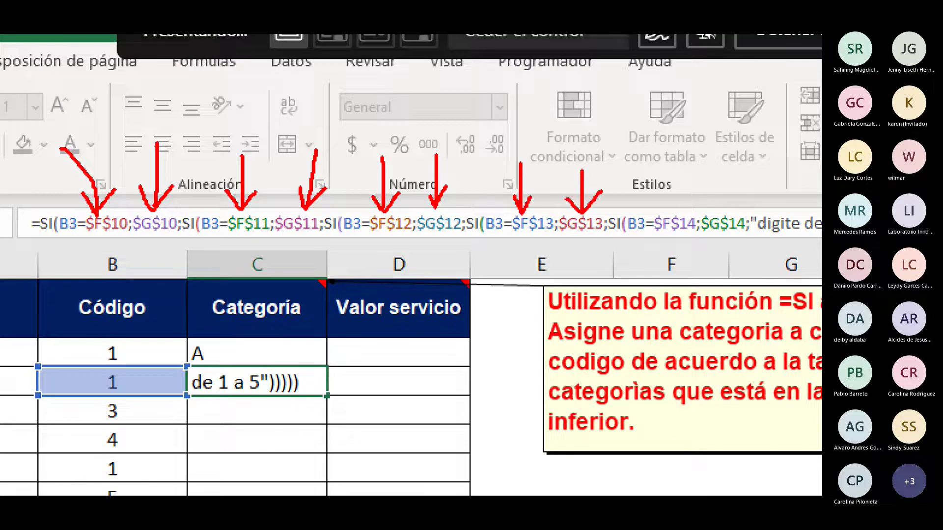
{"action": "mouse_move", "coordinate": [673, 170]}
{"action": "left_mouse_down"}
{"action": "mouse_move", "coordinate": [672, 218]}
{"action": "mouse_move", "coordinate": [688, 200]}
{"action": "left_mouse_up"}
{"action": "mouse_move", "coordinate": [723, 166]}
{"action": "left_mouse_down"}
{"action": "mouse_move", "coordinate": [722, 215]}
{"action": "mouse_move", "coordinate": [733, 197]}
{"action": "left_mouse_up"}
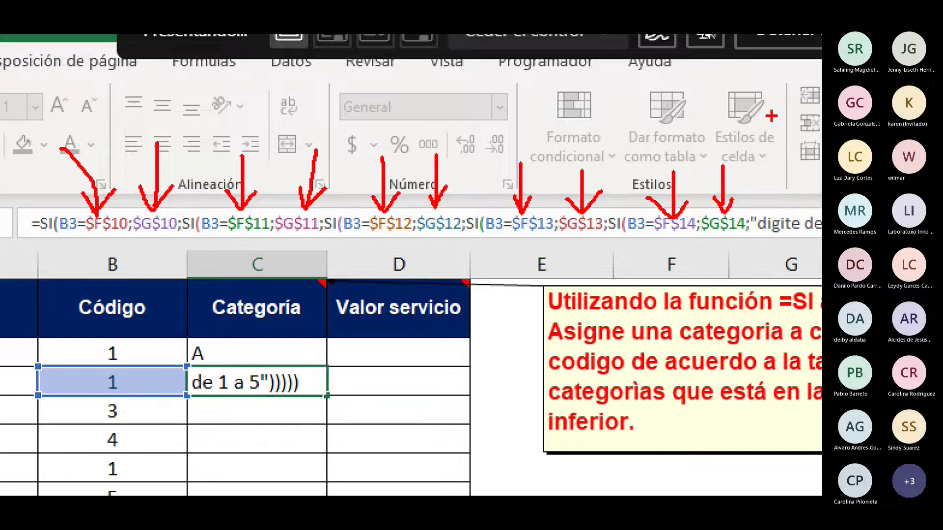
{"action": "left_click_drag", "start_coordinate": [766, 139], "coordinate": [795, 198]}
{"action": "left_click_drag", "start_coordinate": [802, 164], "coordinate": [791, 196]}
{"action": "left_click_drag", "start_coordinate": [766, 232], "coordinate": [821, 226]}
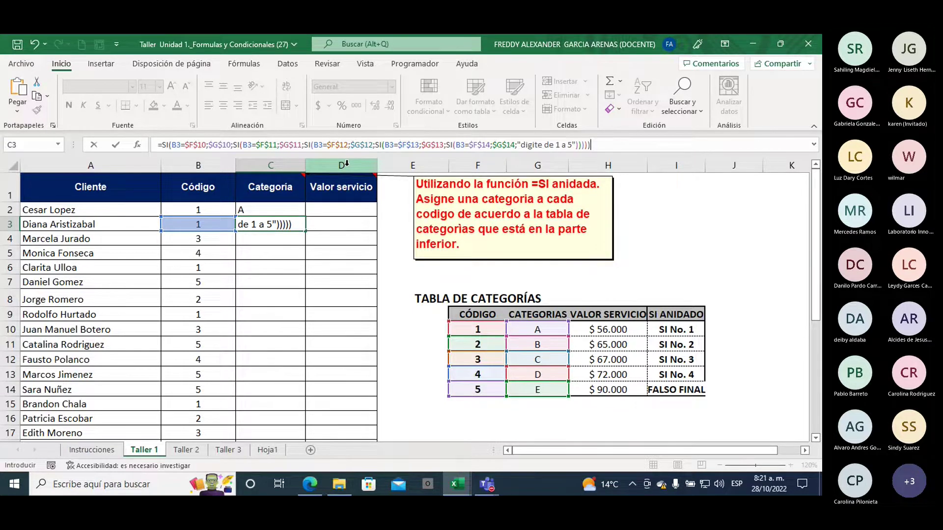
- Confirm C3's nested SI formula and test codes 2 and 3 in B3
{"action": "key", "text": "Return"}
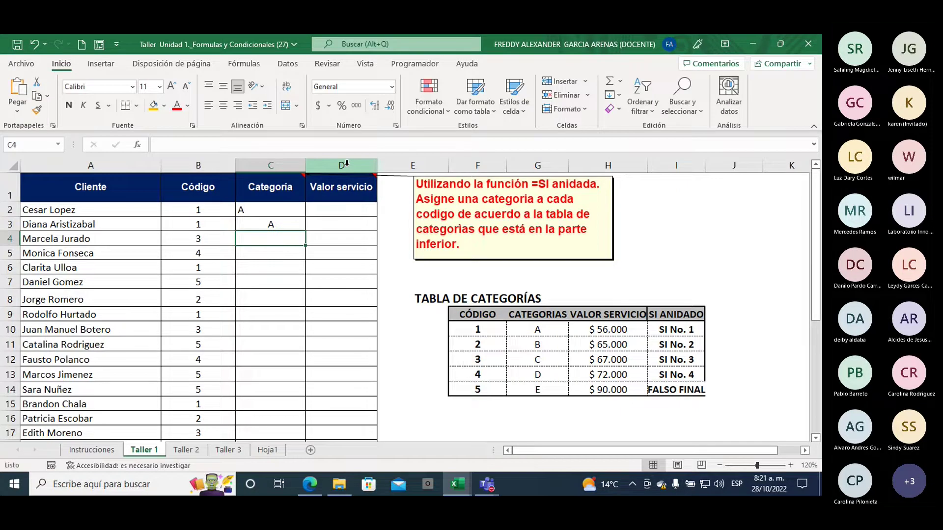
{"action": "left_click", "coordinate": [231, 222]}
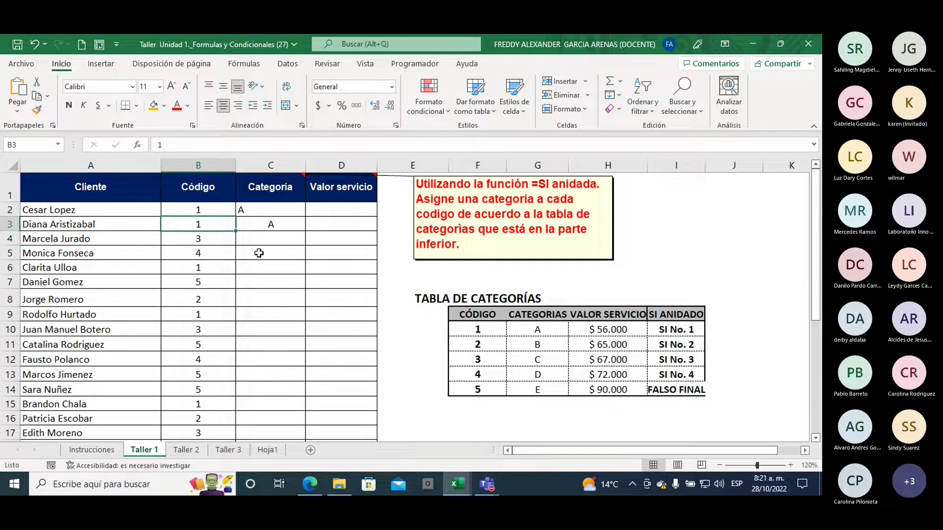
{"action": "type", "text": "2"}
{"action": "key", "text": "Return"}
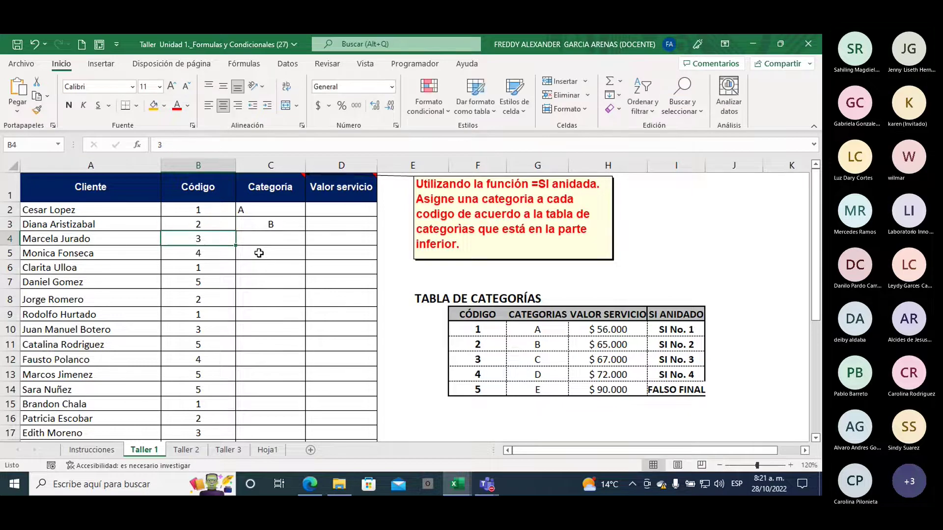
{"action": "key", "text": "Up"}
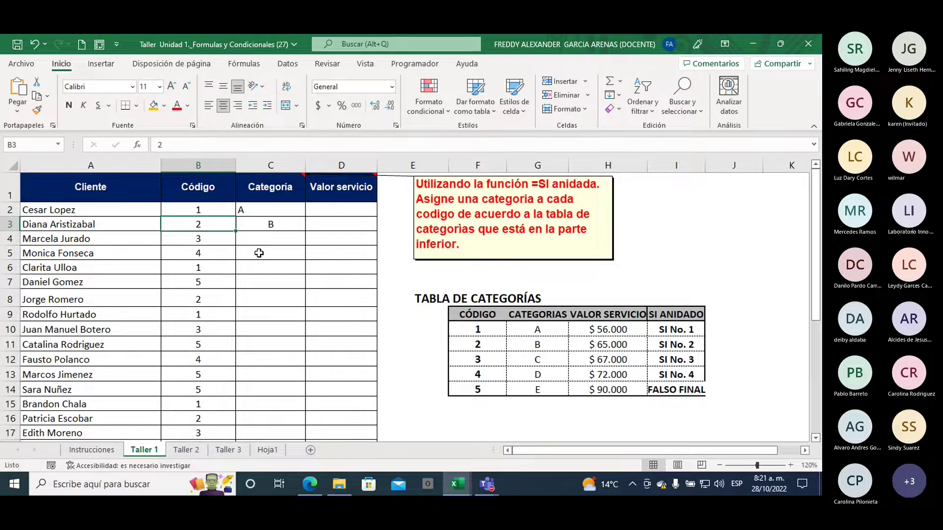
{"action": "type", "text": "3"}
{"action": "key", "text": "Return"}
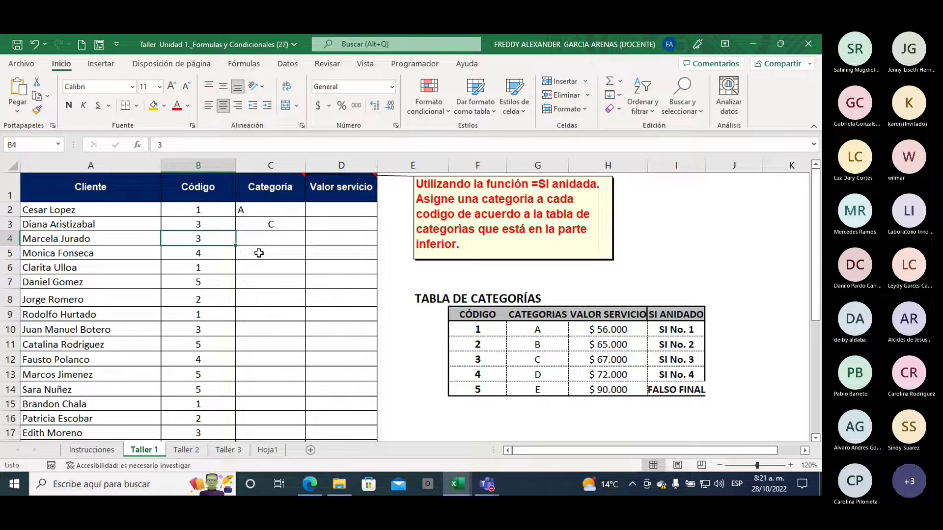
- Try codes 5, 4, 5 and finally 6 in B3, so C3 shows 'digite de 1 a 5'
{"action": "key", "text": "Up"}
{"action": "type", "text": "5"}
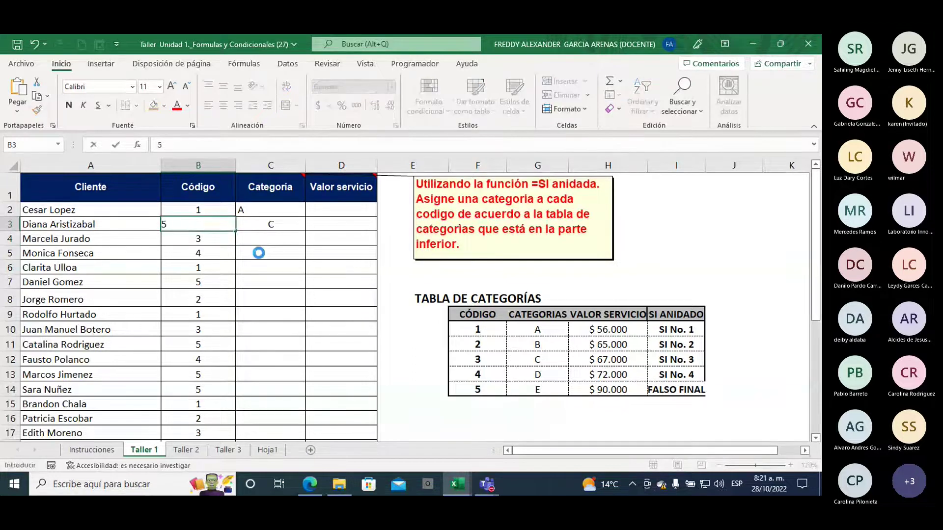
{"action": "key", "text": "Return"}
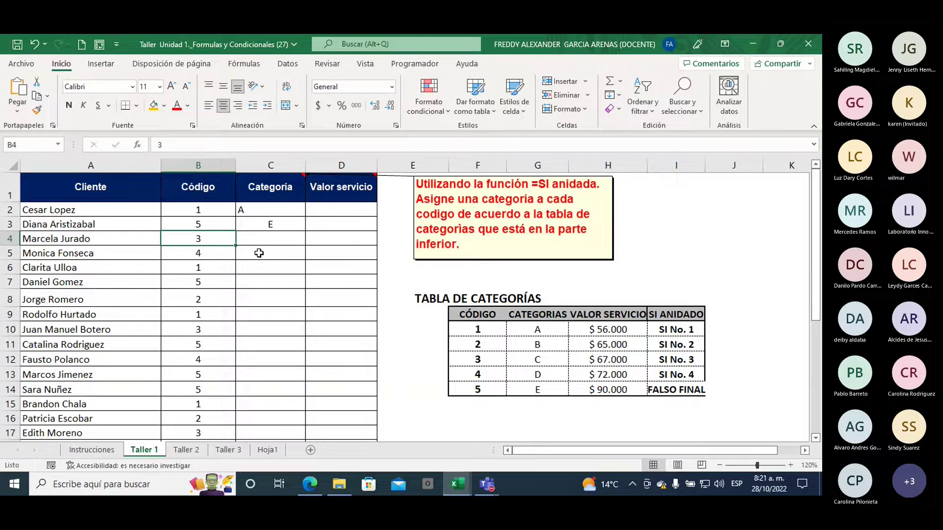
{"action": "key", "text": "Up"}
{"action": "type", "text": "4"}
{"action": "key", "text": "Return"}
{"action": "key", "text": "Up"}
{"action": "type", "text": "5"}
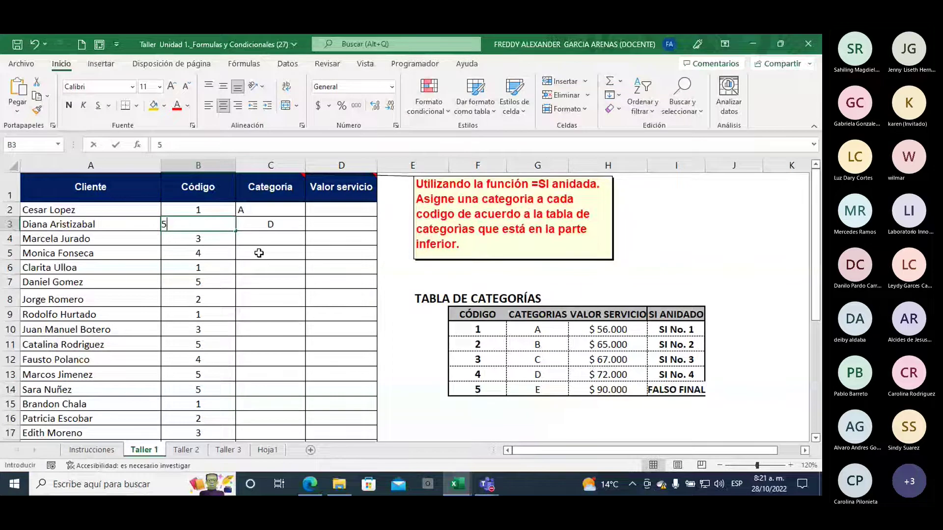
{"action": "key", "text": "ctrl+Return"}
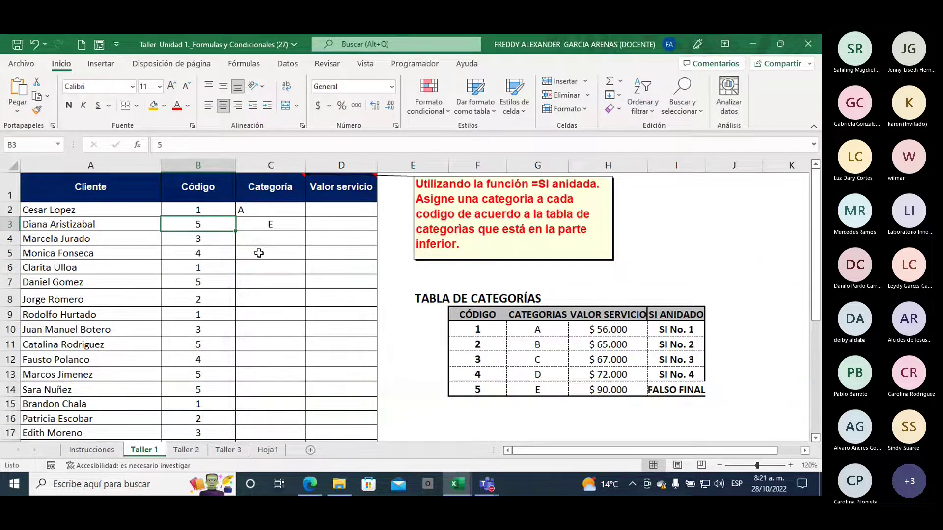
{"action": "type", "text": "6"}
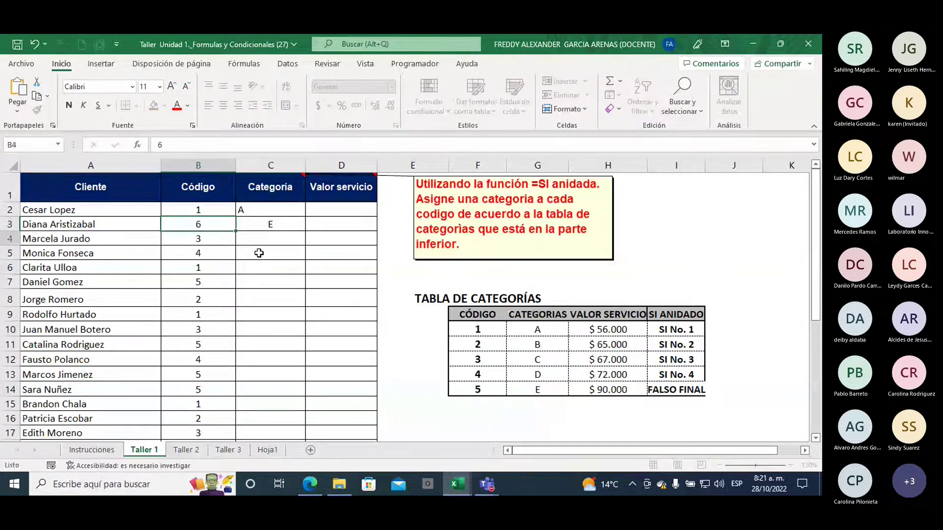
{"action": "key", "text": "Return"}
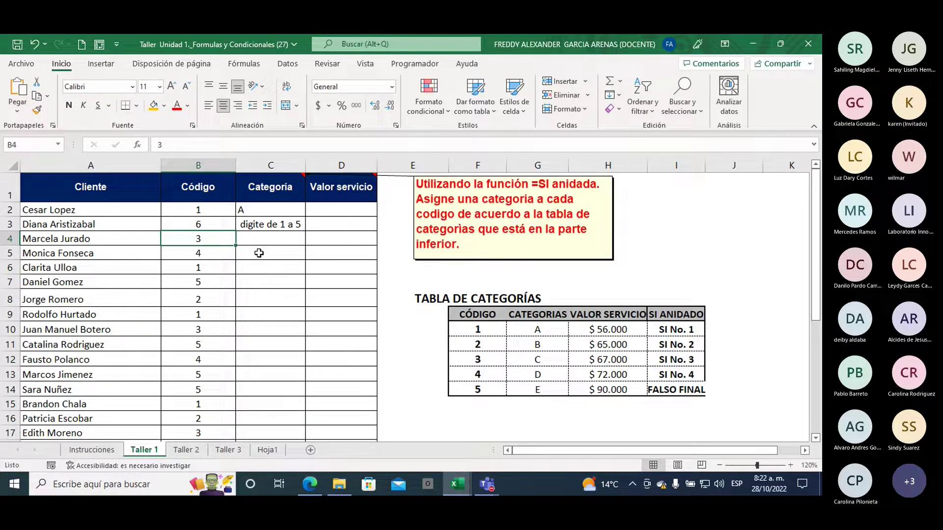
- Test invalid B3 codes 7, 0 and 'hola' against C3's formula
{"action": "left_click", "coordinate": [217, 225]}
{"action": "type", "text": "7"}
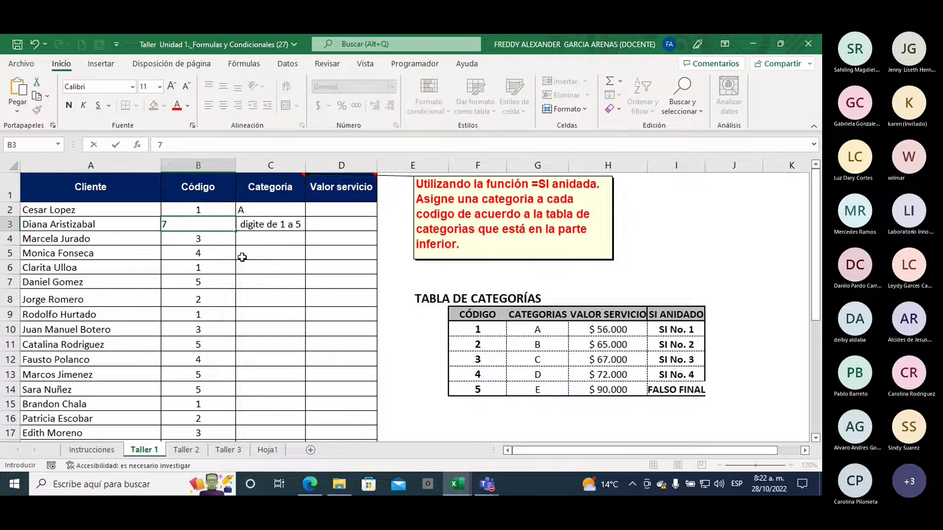
{"action": "key", "text": "Return"}
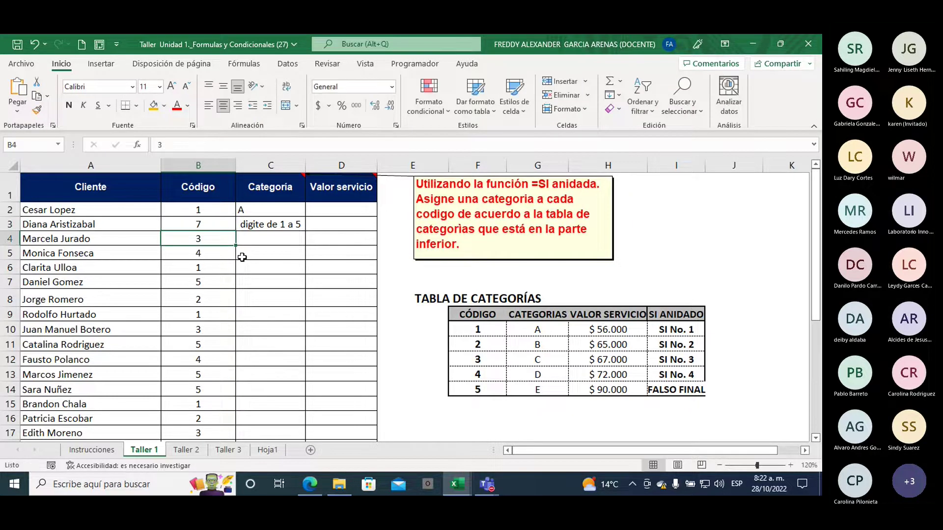
{"action": "key", "text": "Up"}
{"action": "type", "text": "0"}
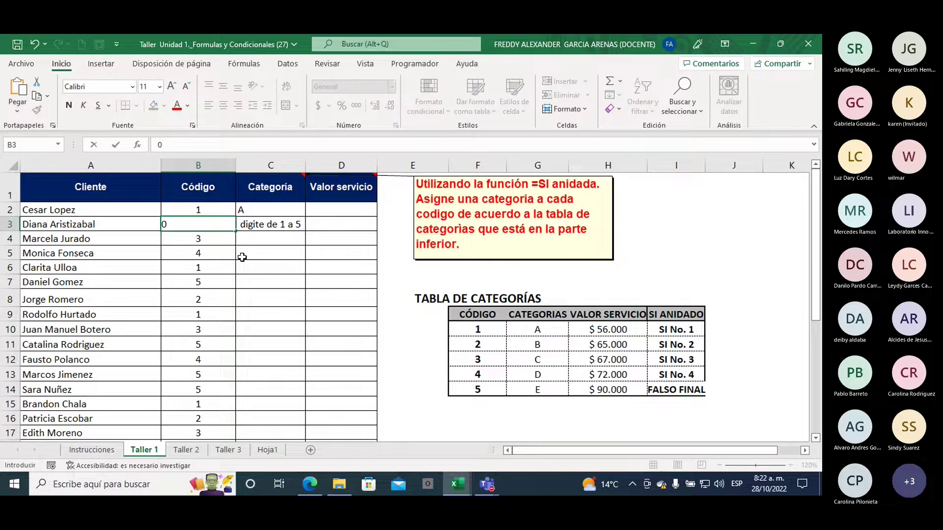
{"action": "key", "text": "Return"}
{"action": "key", "text": "Up"}
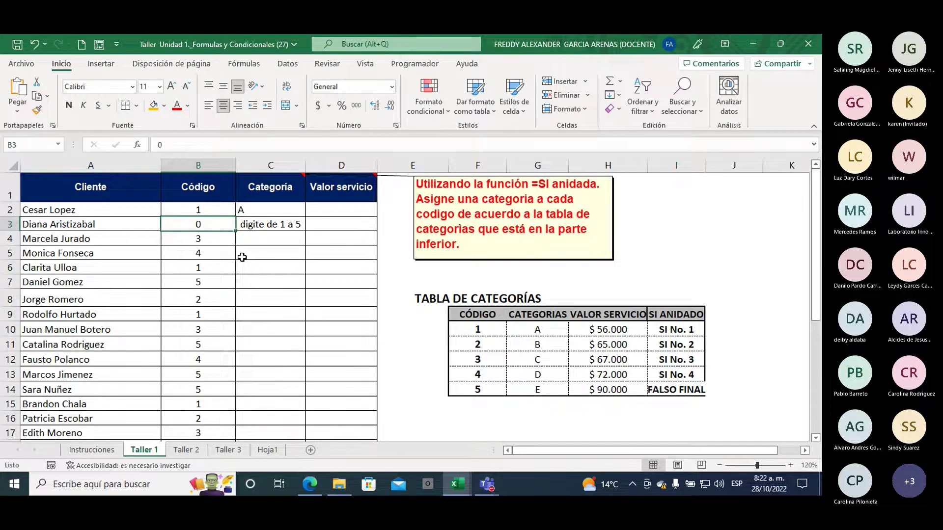
{"action": "type", "text": "hola"}
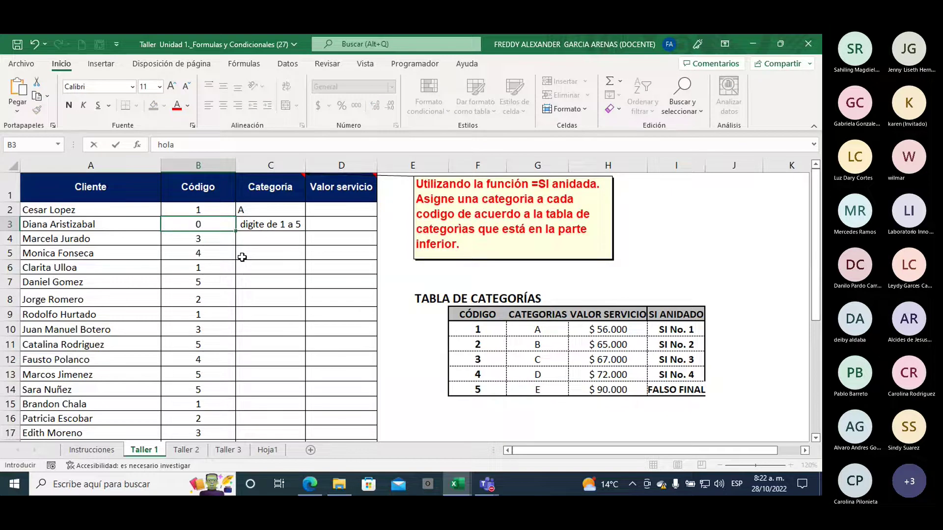
{"action": "key", "text": "Return"}
- Restore B3's code to 1 so C3 returns A, then review C3's formula
{"action": "key", "text": "Up"}
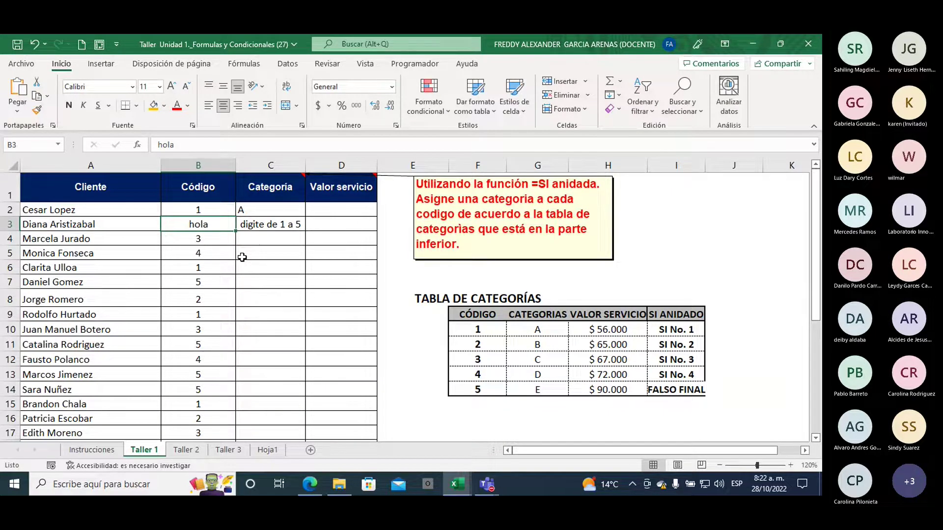
{"action": "type", "text": "1"}
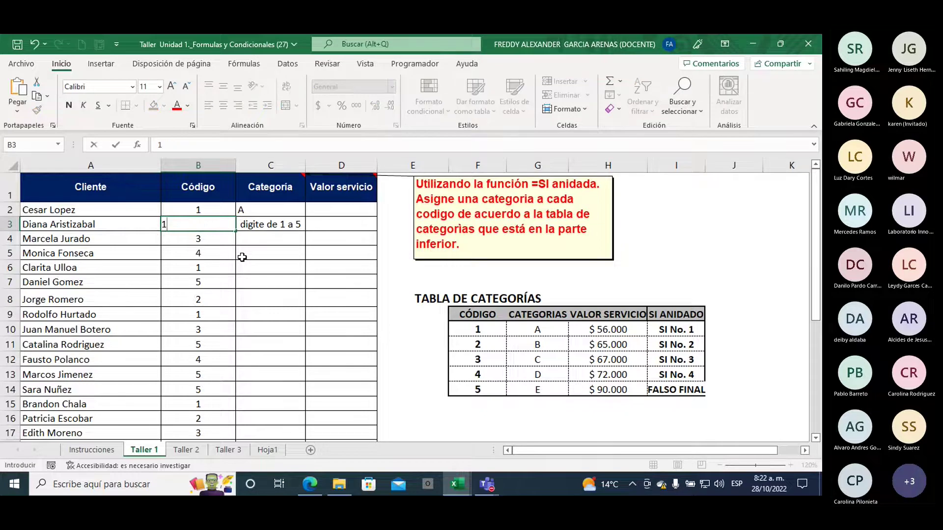
{"action": "key", "text": "Return"}
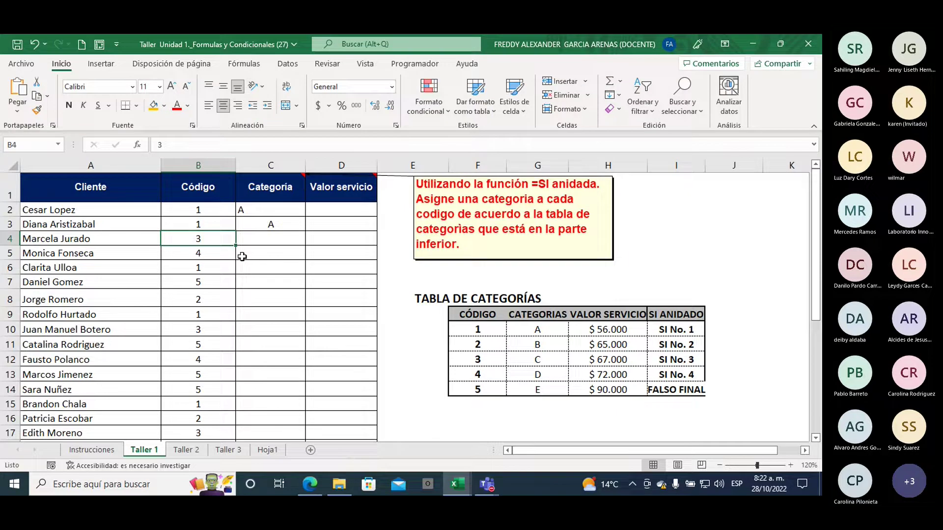
{"action": "left_click", "coordinate": [215, 227]}
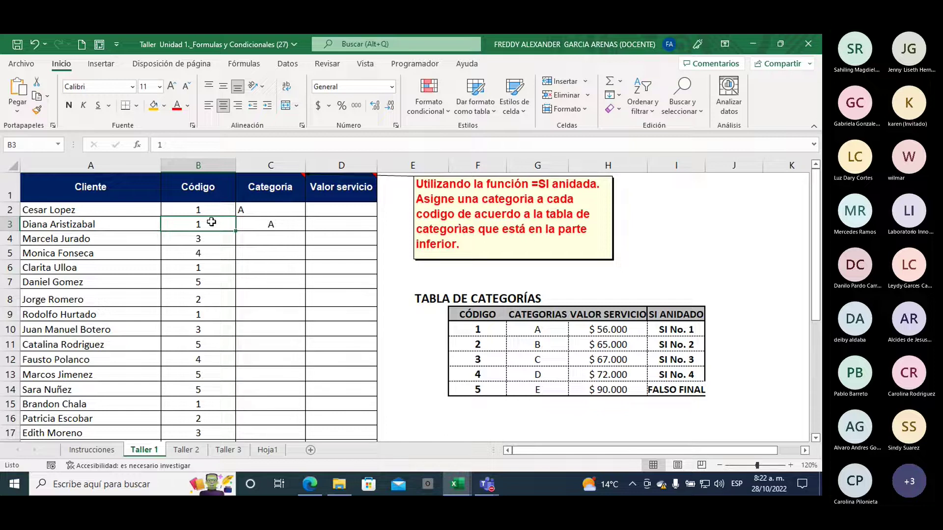
{"action": "left_click", "coordinate": [266, 225]}
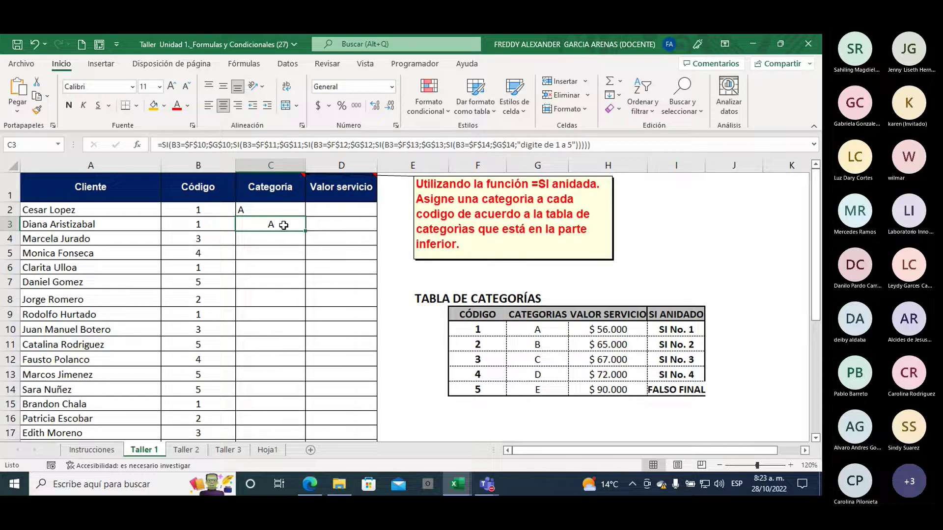
- Copy the nested SI category formula from C3 down column C to row 19
{"action": "left_click", "coordinate": [212, 224]}
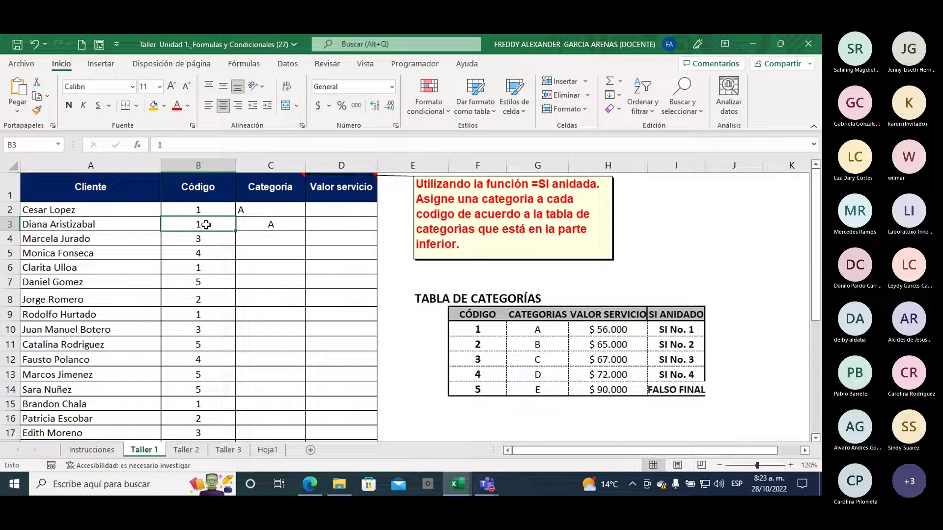
{"action": "left_click", "coordinate": [246, 227]}
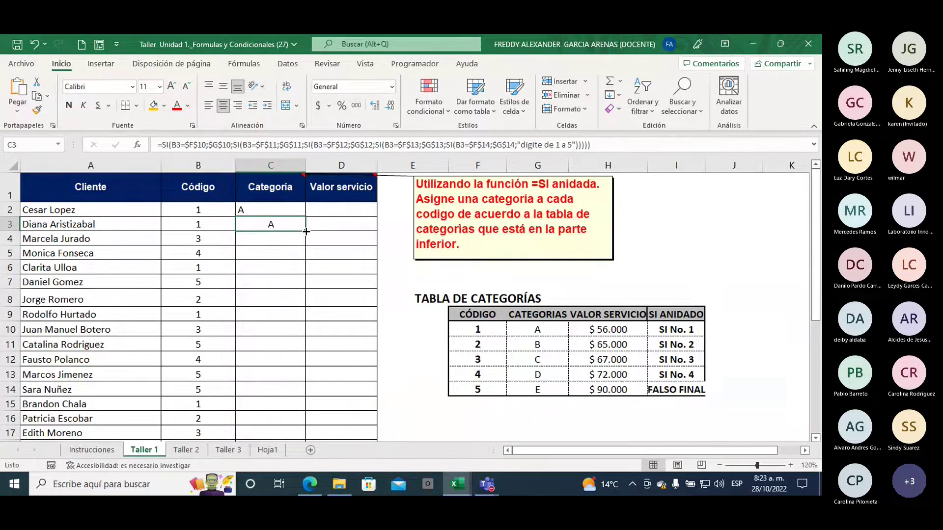
{"action": "double_click", "coordinate": [306, 231]}
{"action": "scroll", "coordinate": [330, 252], "scroll_direction": "down", "scroll_amount": 1}
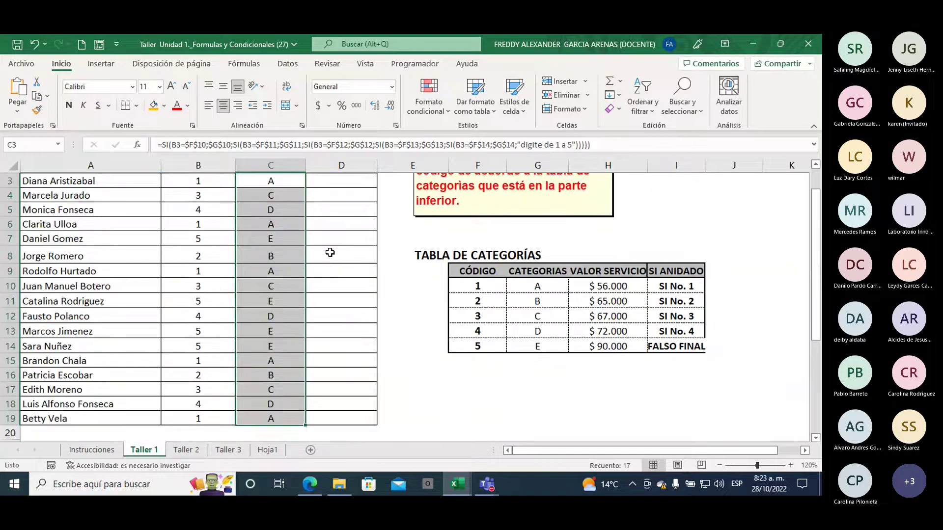
{"action": "scroll", "coordinate": [330, 253], "scroll_direction": "down", "scroll_amount": 2}
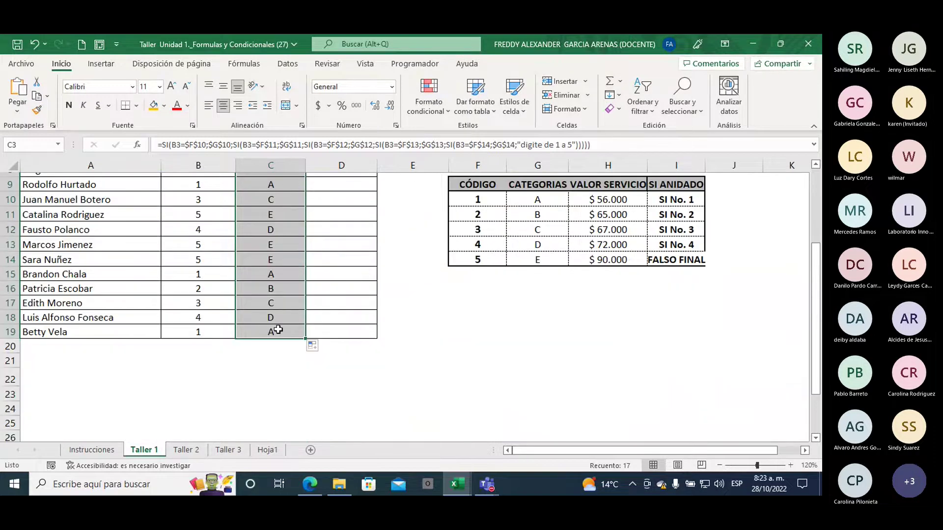
- Check each row's category letter from C19 back up to the top rows
{"action": "left_click", "coordinate": [257, 331]}
{"action": "left_click", "coordinate": [255, 319]}
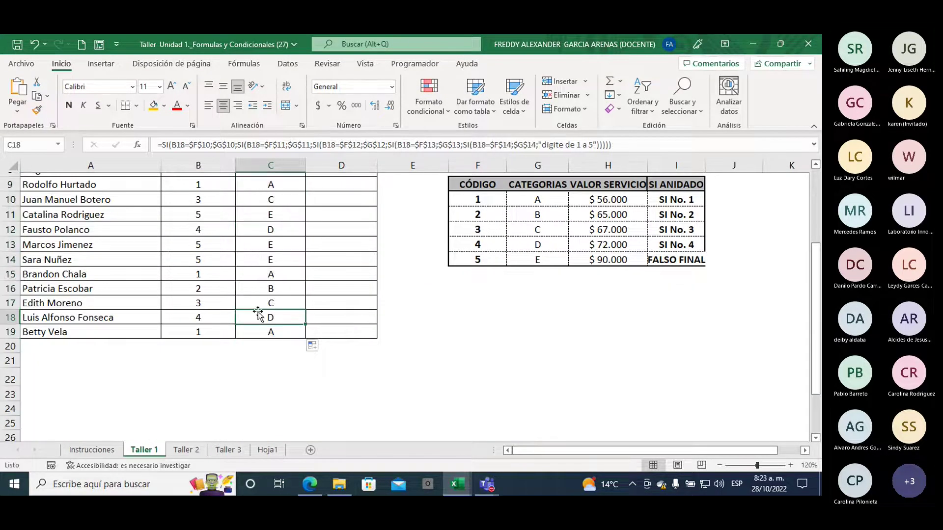
{"action": "left_click", "coordinate": [255, 302]}
{"action": "left_click", "coordinate": [255, 289]}
{"action": "left_click", "coordinate": [259, 274]}
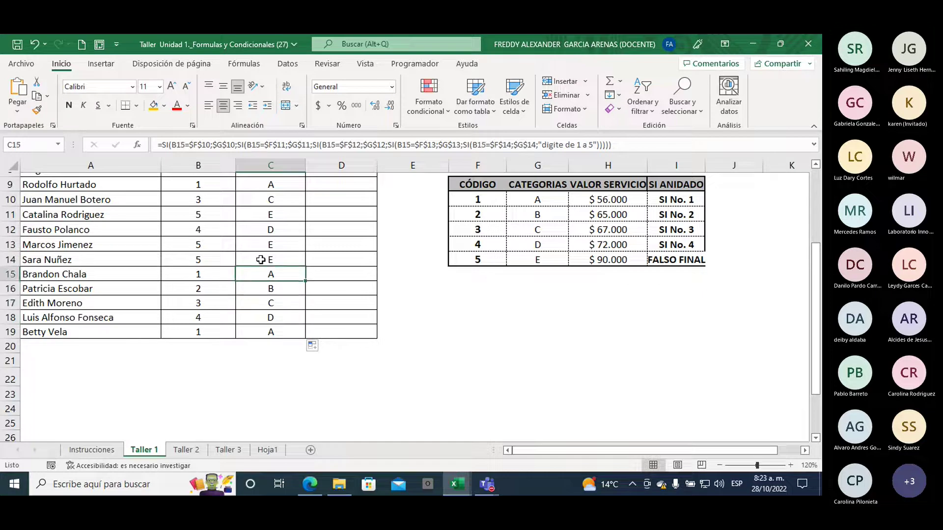
{"action": "left_click", "coordinate": [259, 260]}
{"action": "left_click", "coordinate": [258, 245]}
{"action": "left_click", "coordinate": [259, 229]}
{"action": "left_click", "coordinate": [258, 214]}
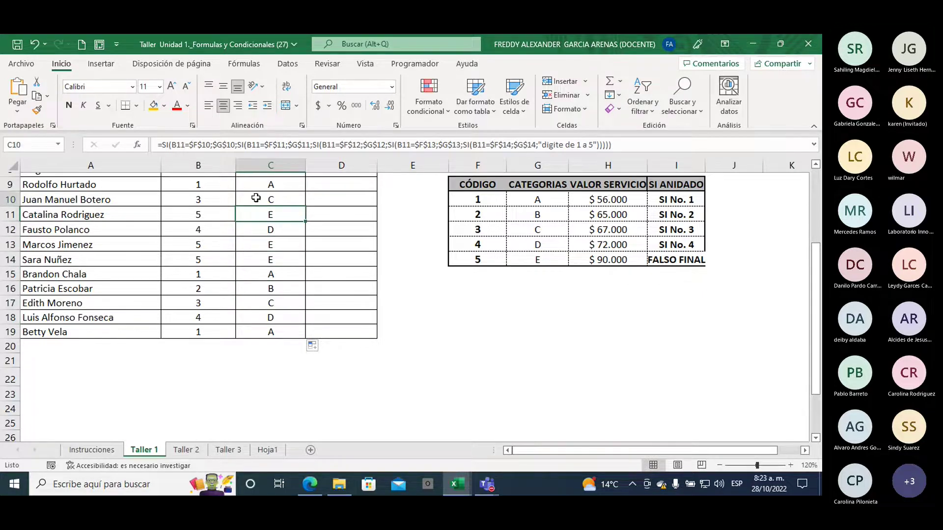
{"action": "left_click", "coordinate": [256, 200]}
{"action": "left_click", "coordinate": [255, 184]}
{"action": "scroll", "coordinate": [256, 182], "scroll_direction": "up", "scroll_amount": 1}
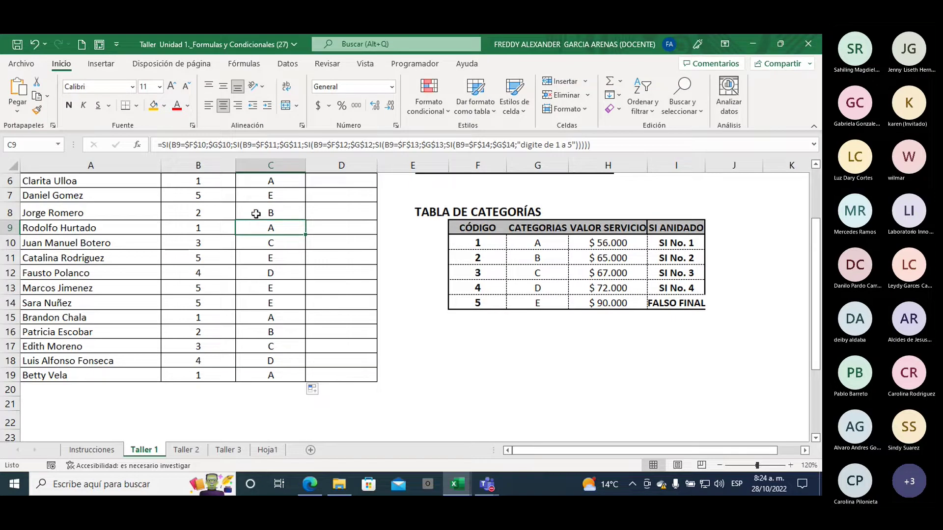
{"action": "left_click", "coordinate": [255, 212]}
{"action": "left_click", "coordinate": [255, 195]}
{"action": "scroll", "coordinate": [255, 195], "scroll_direction": "up", "scroll_amount": 1}
{"action": "scroll", "coordinate": [354, 255], "scroll_direction": "up", "scroll_amount": 1}
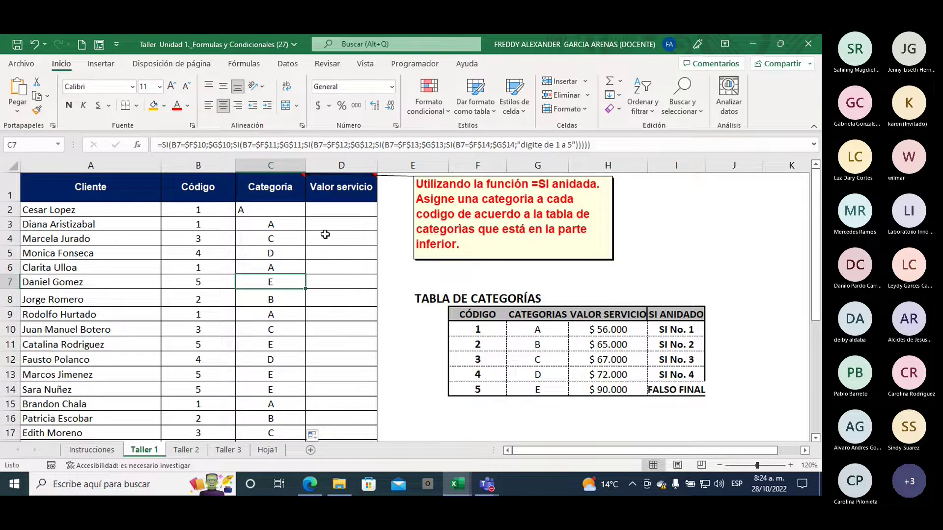
- Hide the instruction note on the Categoría header cell C1
{"action": "left_click_drag", "start_coordinate": [278, 225], "coordinate": [265, 431]}
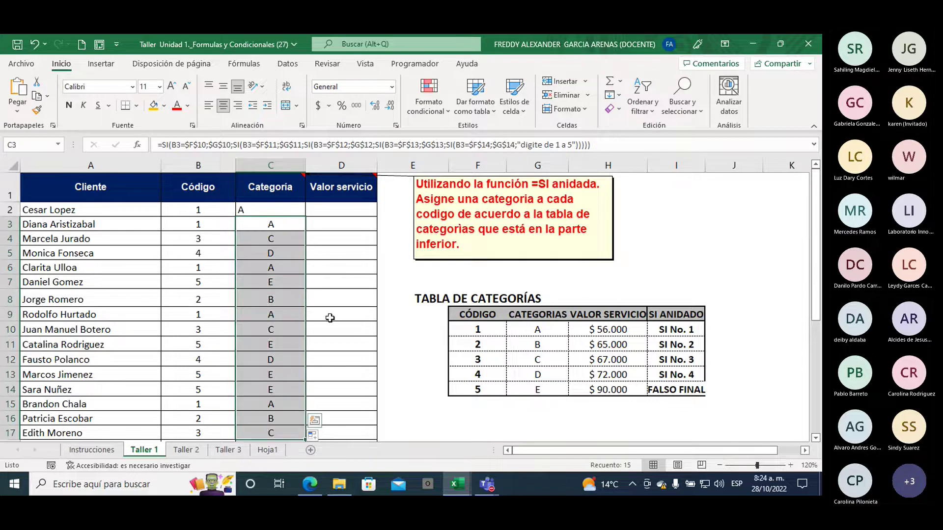
{"action": "left_click", "coordinate": [391, 276]}
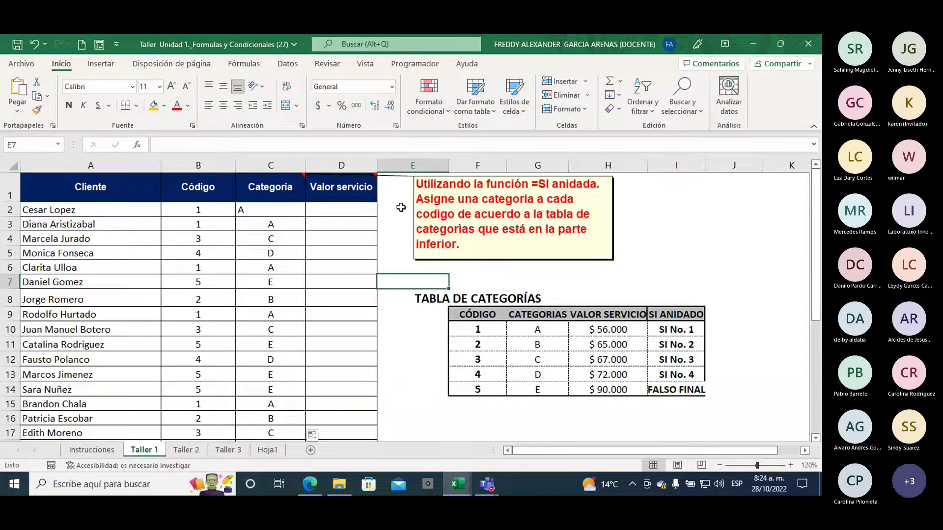
{"action": "right_click", "coordinate": [272, 186]}
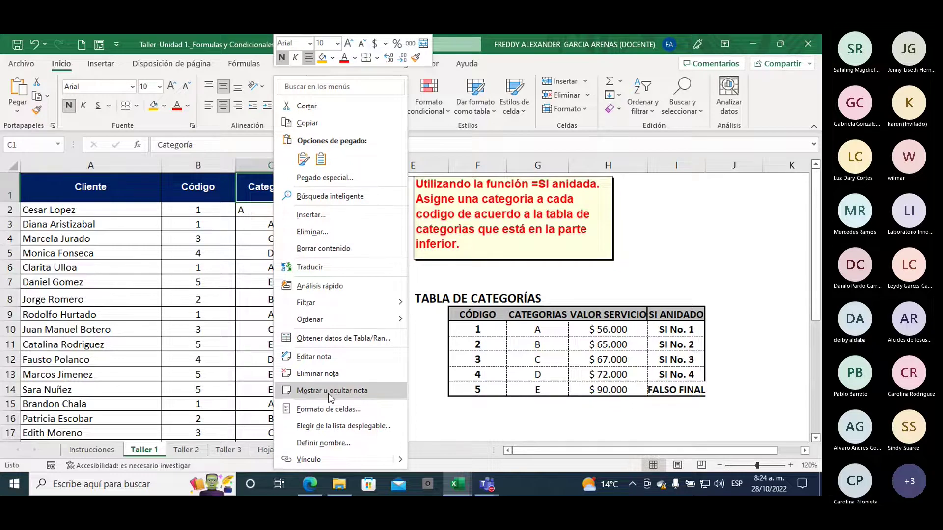
{"action": "left_click", "coordinate": [329, 392]}
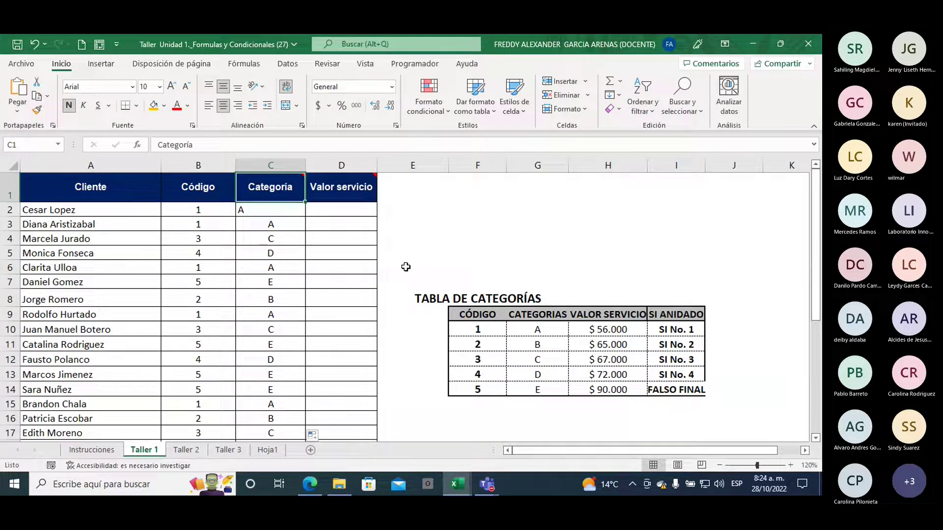
{"action": "mouse_move", "coordinate": [341, 187]}
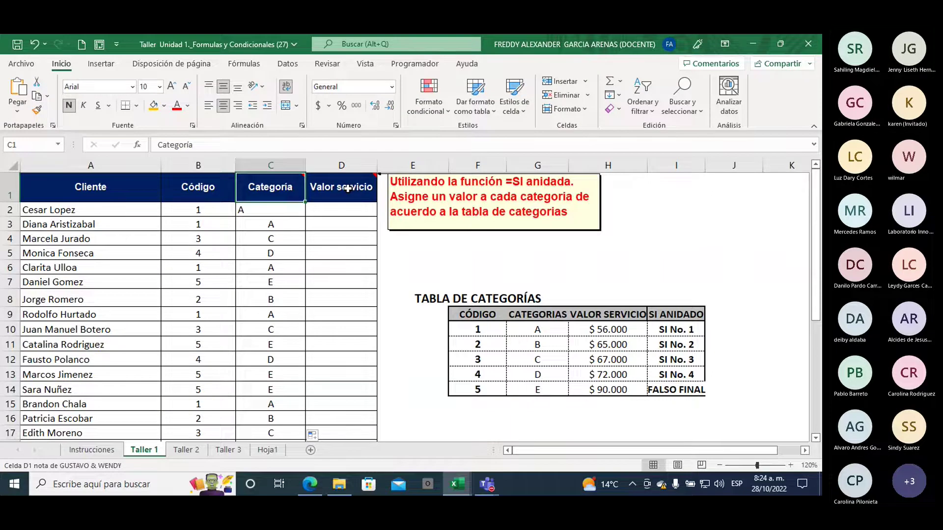
- Keep the Valor servicio note always shown and move it right of column D
{"action": "right_click", "coordinate": [348, 188]}
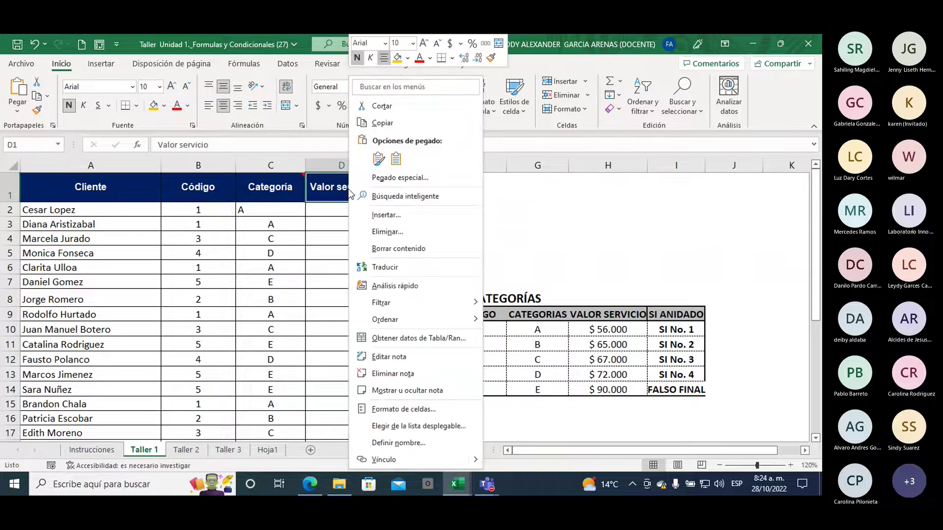
{"action": "left_click", "coordinate": [406, 391]}
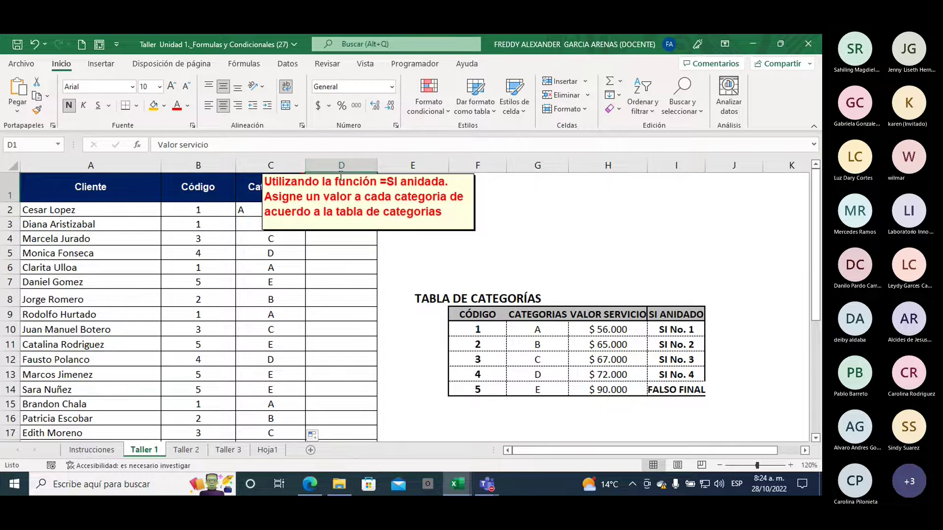
{"action": "left_click_drag", "start_coordinate": [341, 175], "coordinate": [485, 183]}
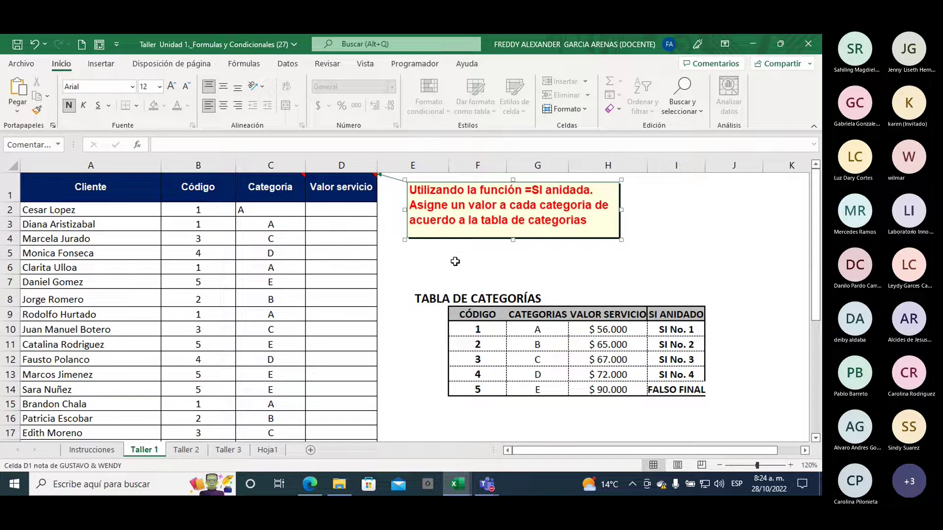
{"action": "right_click", "coordinate": [352, 195]}
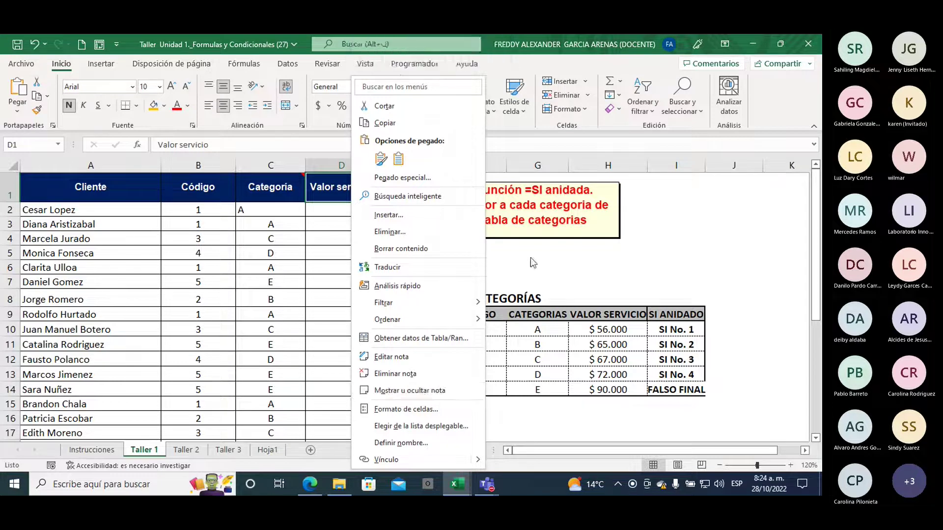
{"action": "key", "text": "Escape"}
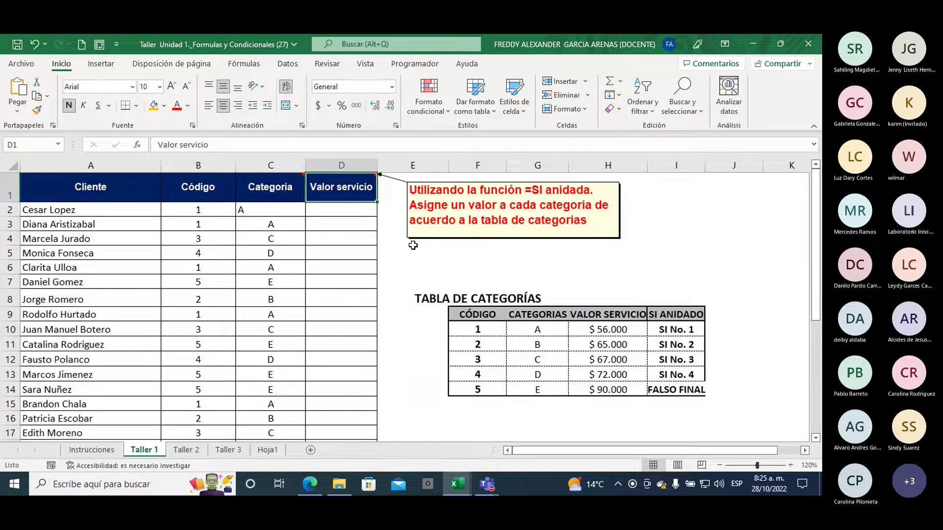
{"action": "left_click", "coordinate": [345, 215]}
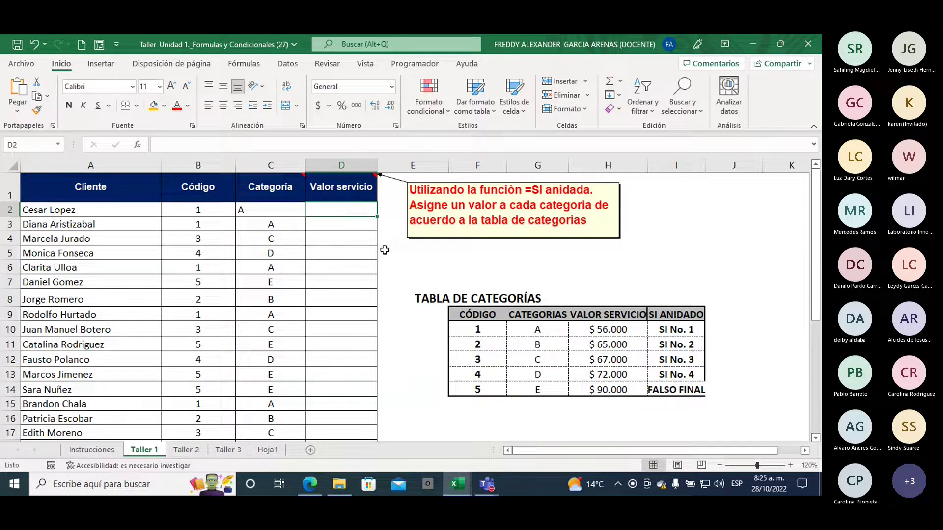
- In D3, enter =SI(C3=$G$10;$H$10; and start typing a nested si
{"action": "left_click", "coordinate": [332, 224]}
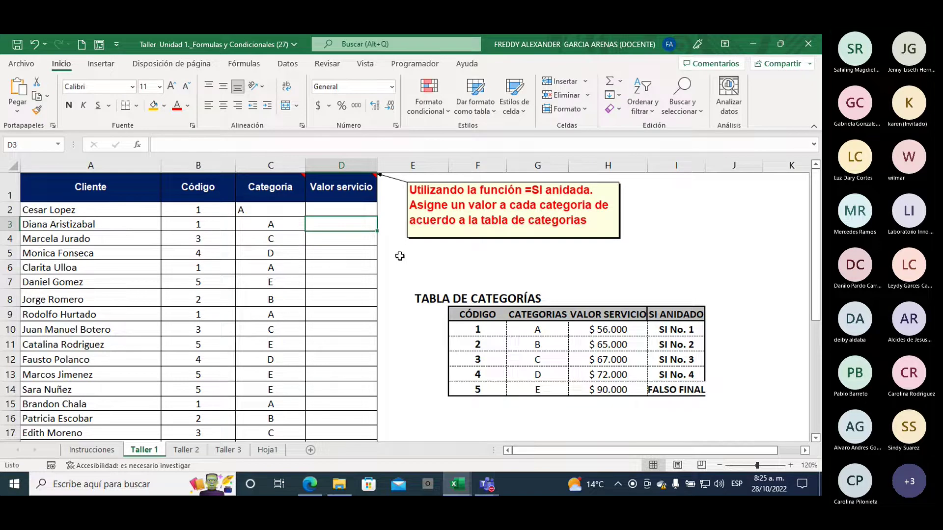
{"action": "type", "text": "="}
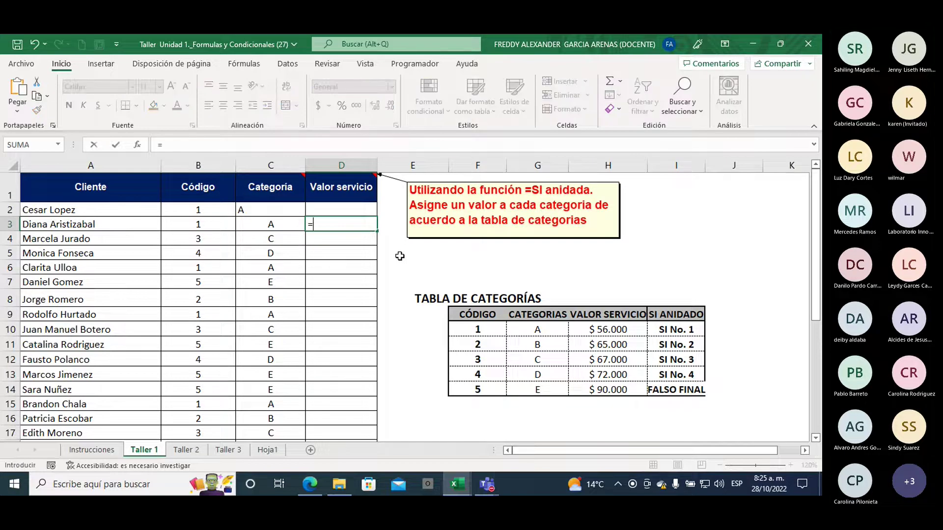
{"action": "type", "text": "si"}
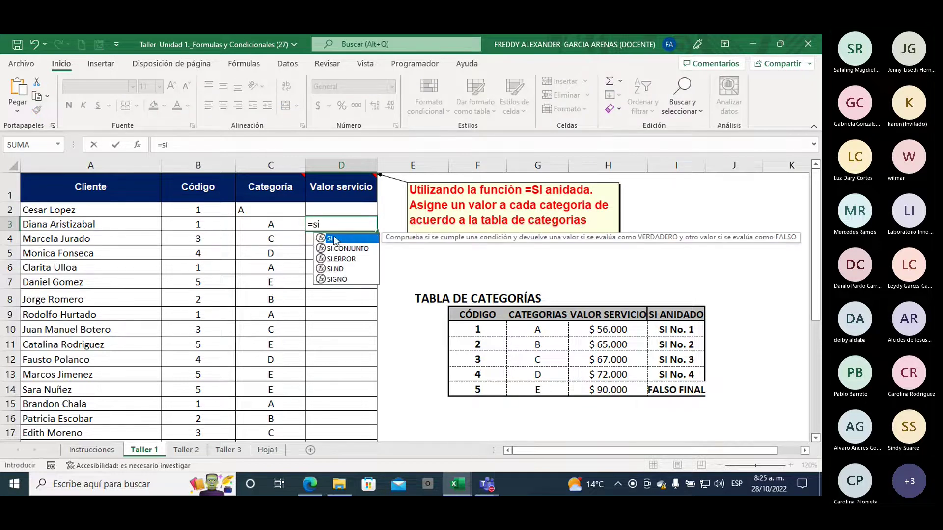
{"action": "double_click", "coordinate": [337, 239]}
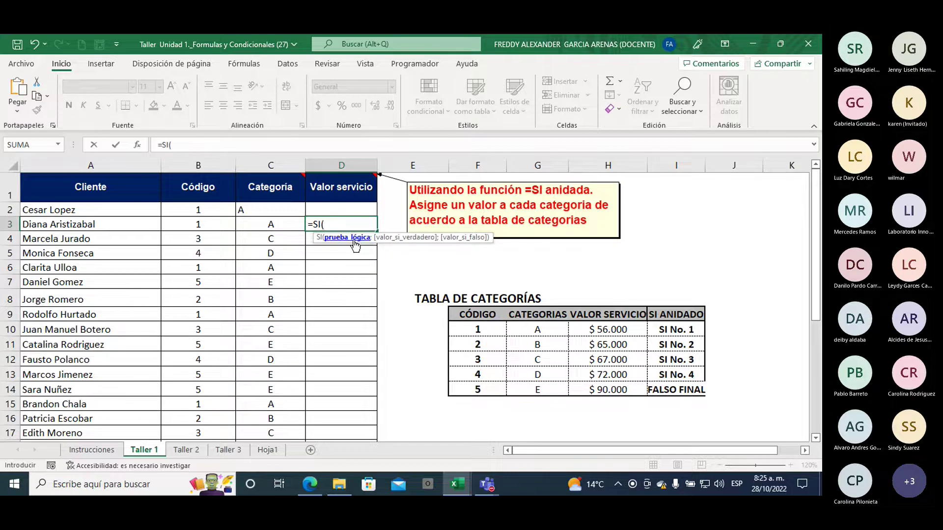
{"action": "left_click", "coordinate": [275, 225]}
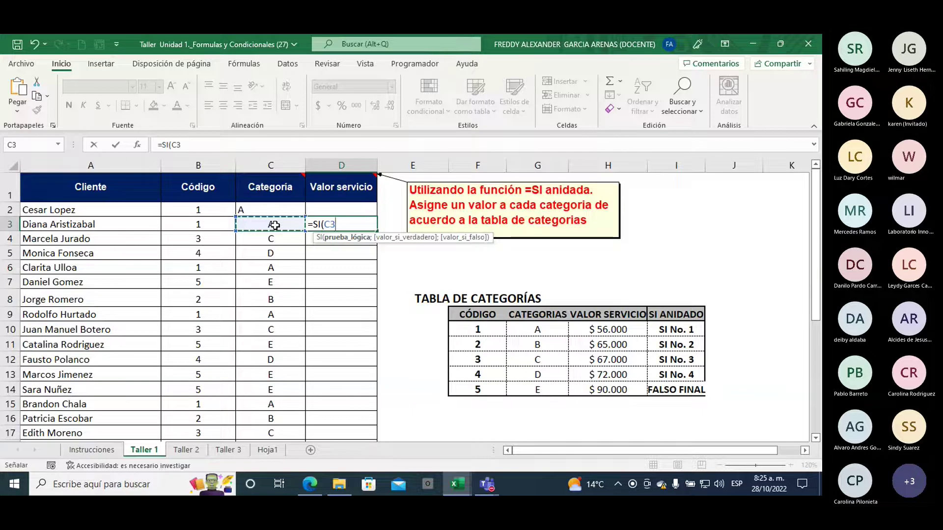
{"action": "type", "text": "="}
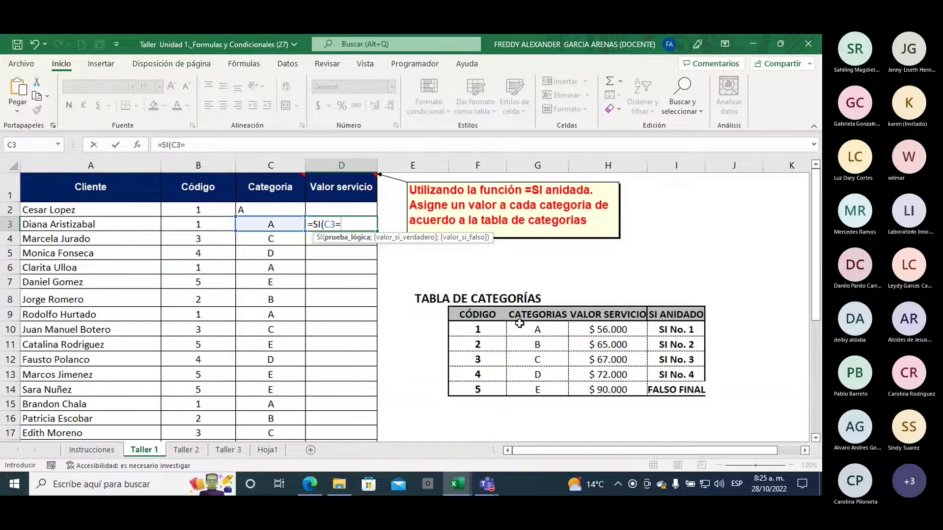
{"action": "left_click", "coordinate": [528, 331]}
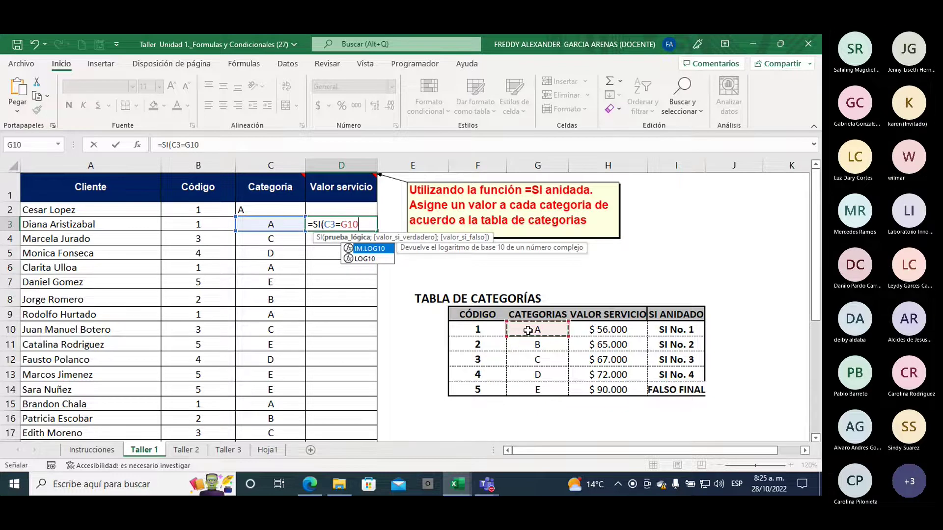
{"action": "key", "text": "F4"}
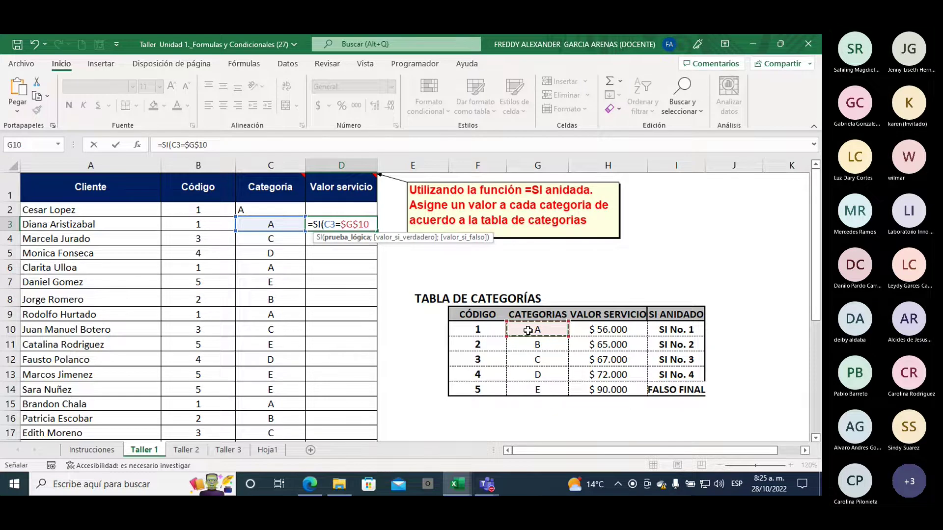
{"action": "type", "text": ";"}
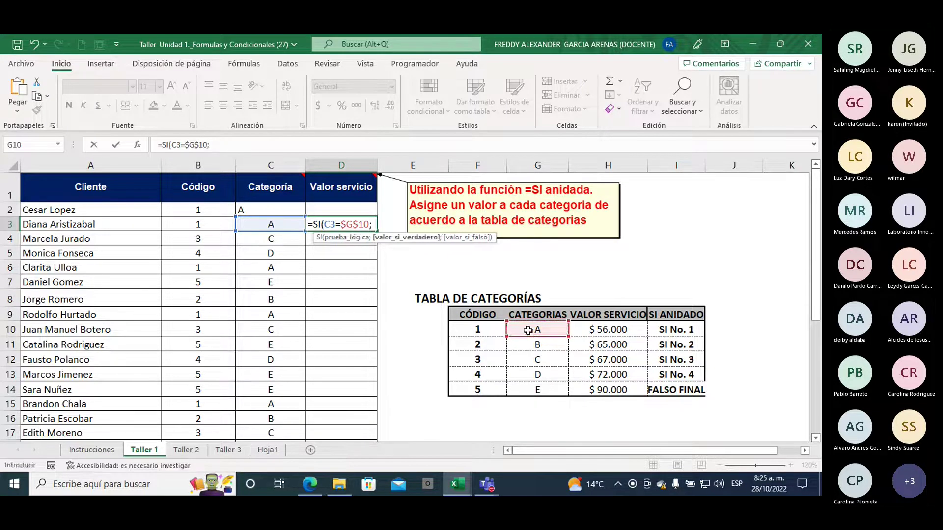
{"action": "left_click", "coordinate": [602, 330]}
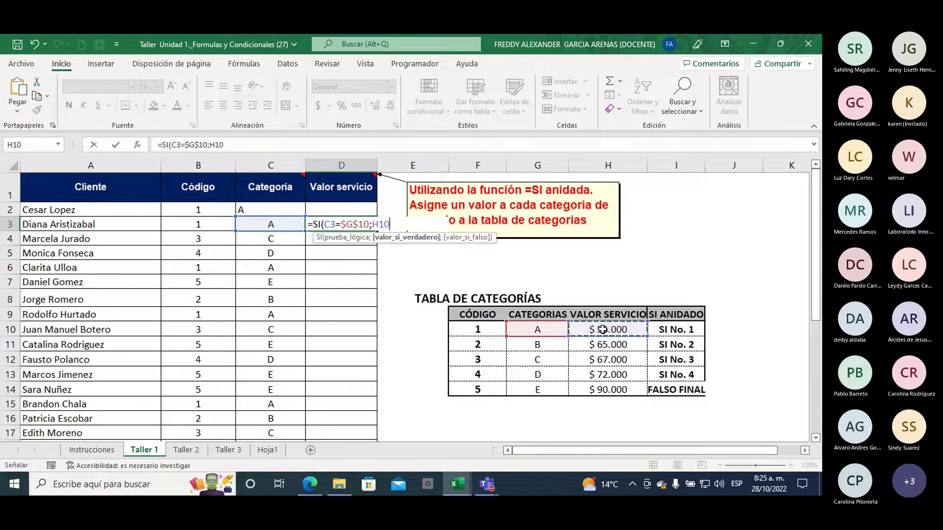
{"action": "key", "text": "F4"}
{"action": "type", "text": "$H$10;"}
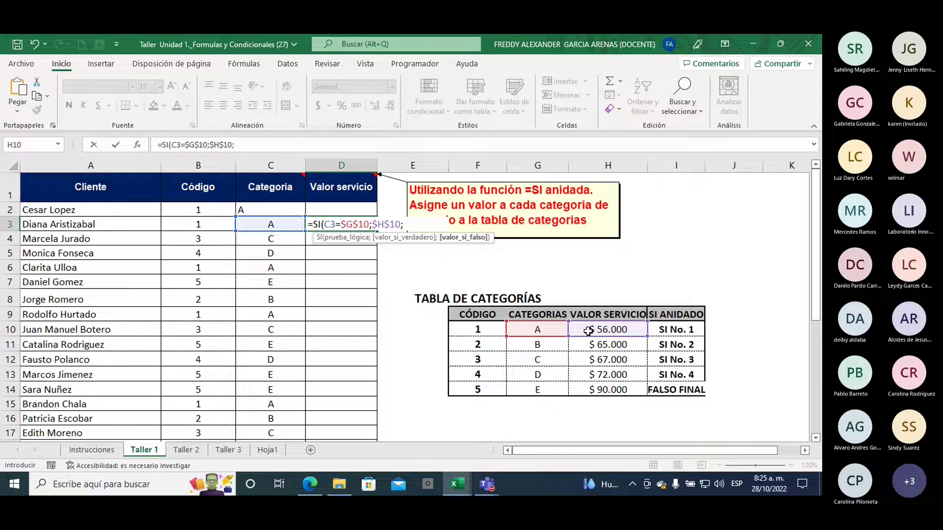
{"action": "type", "text": "si"}
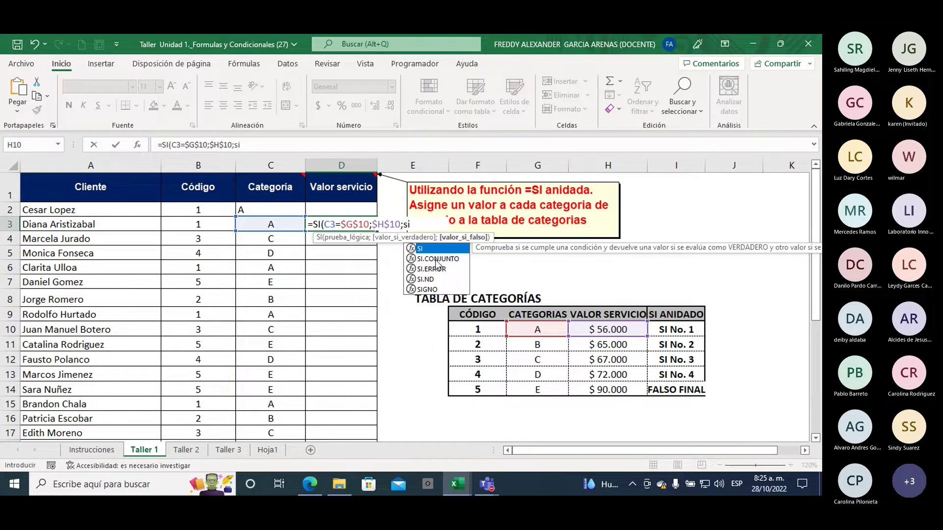
- Add the second SI comparing C3 with $G$11, returning $H$11
{"action": "double_click", "coordinate": [418, 250]}
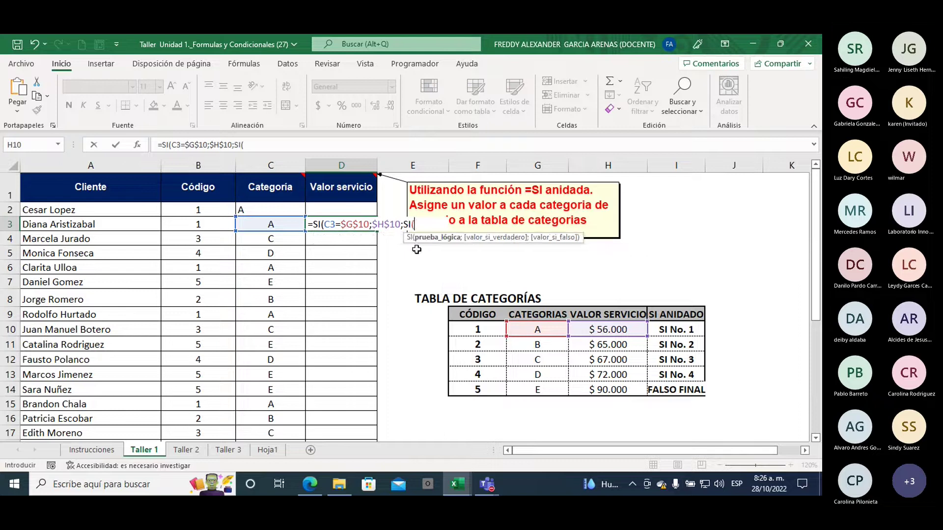
{"action": "left_click", "coordinate": [274, 225]}
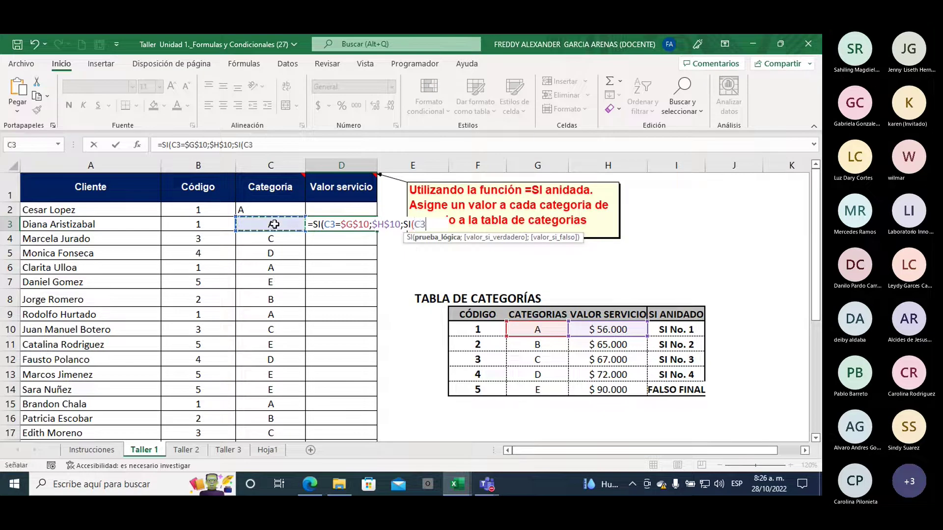
{"action": "type", "text": "="}
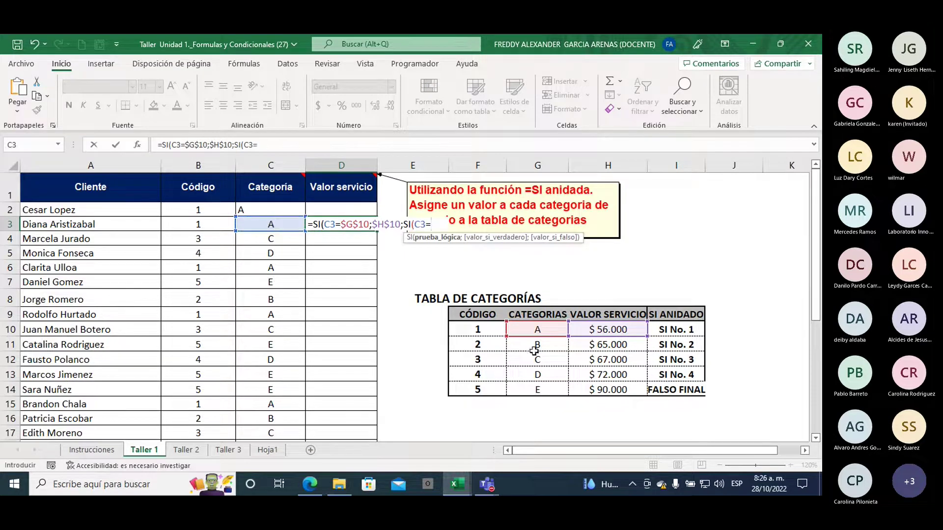
{"action": "left_click", "coordinate": [537, 347]}
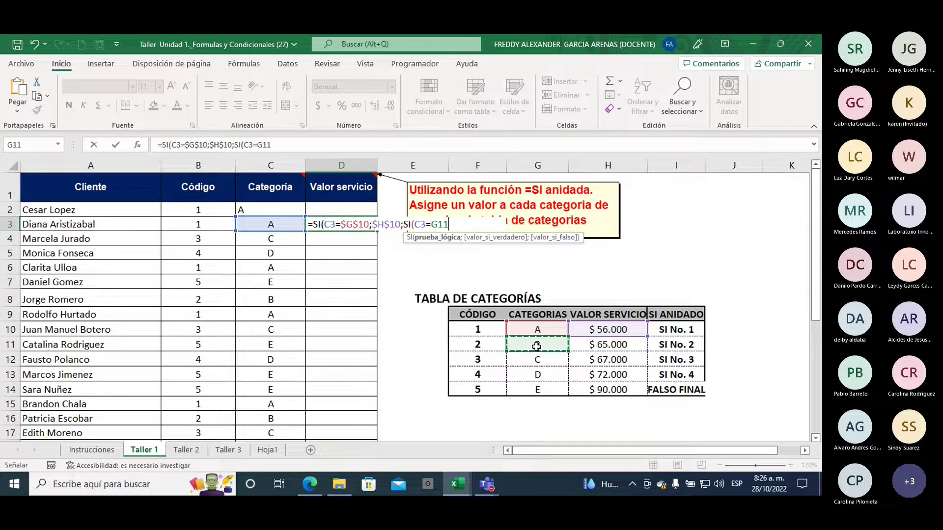
{"action": "key", "text": "F4"}
{"action": "type", "text": "$G$11;"}
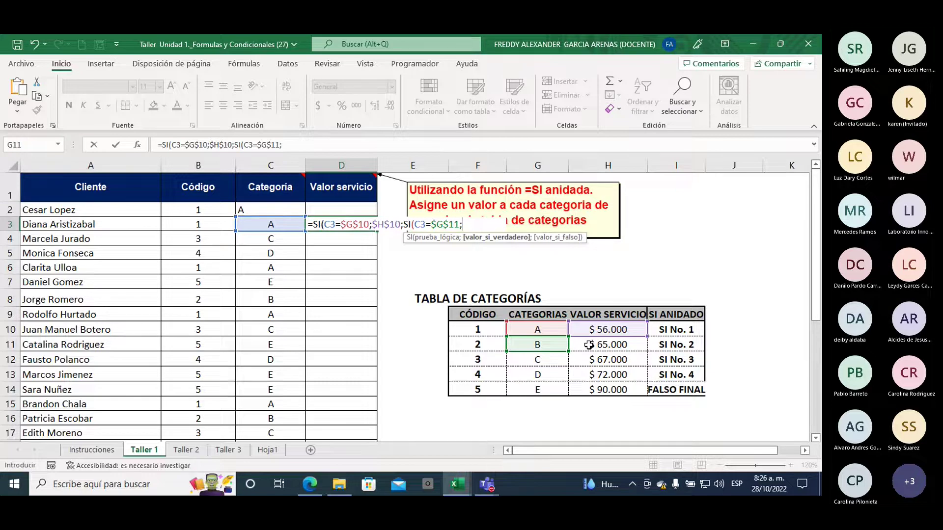
{"action": "left_click", "coordinate": [588, 344]}
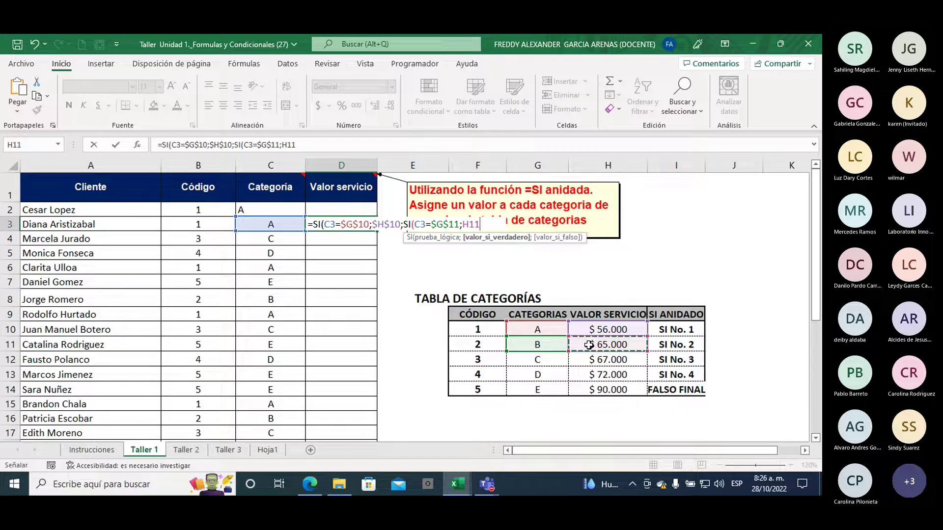
{"action": "key", "text": "F4"}
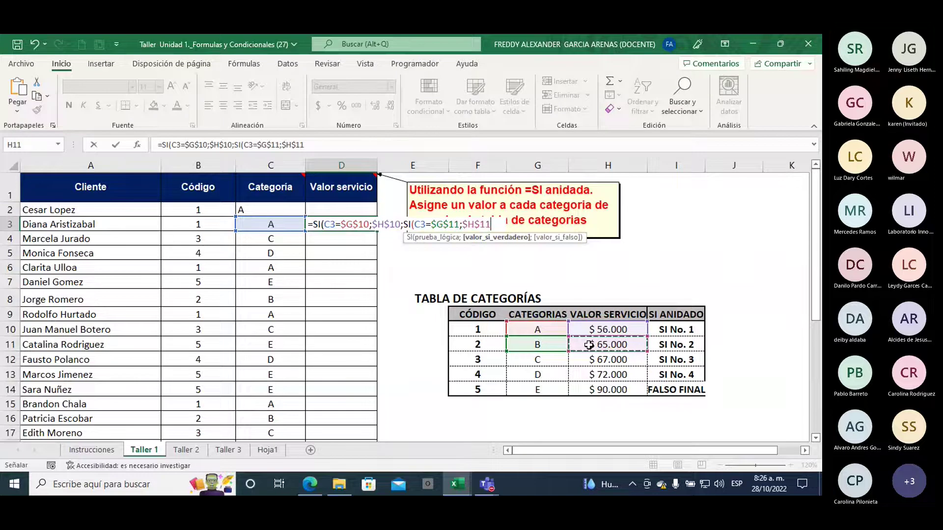
{"action": "type", "text": ";"}
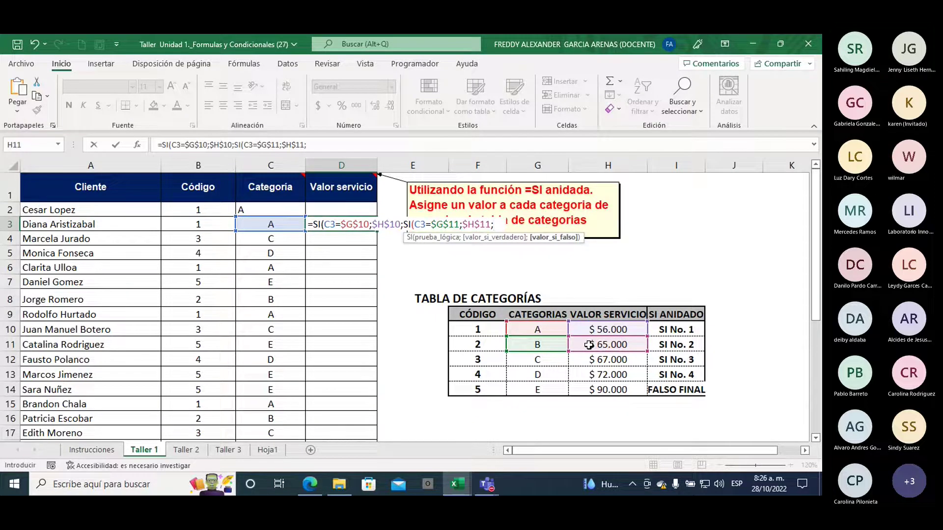
{"action": "type", "text": "si"}
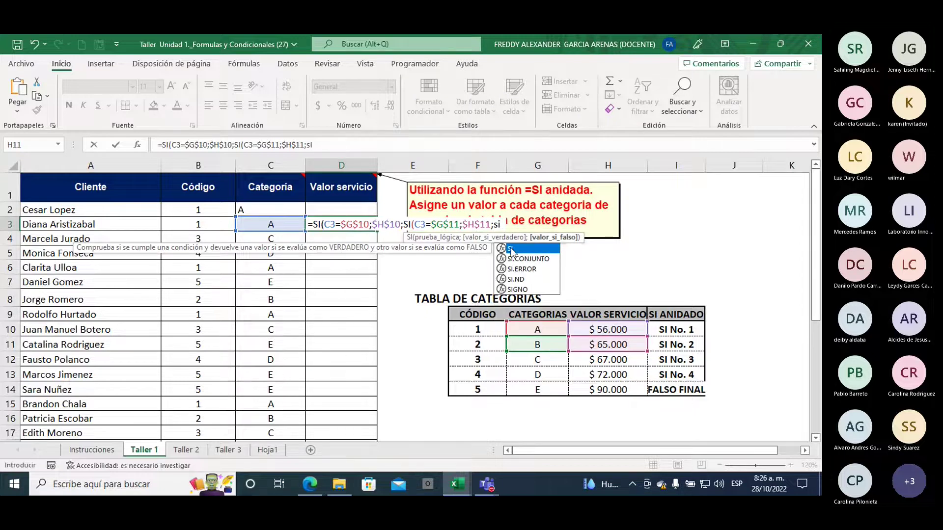
- Add the third SI comparing C3 with $G$12, returning $H$12
{"action": "double_click", "coordinate": [511, 251]}
{"action": "left_click", "coordinate": [533, 362]}
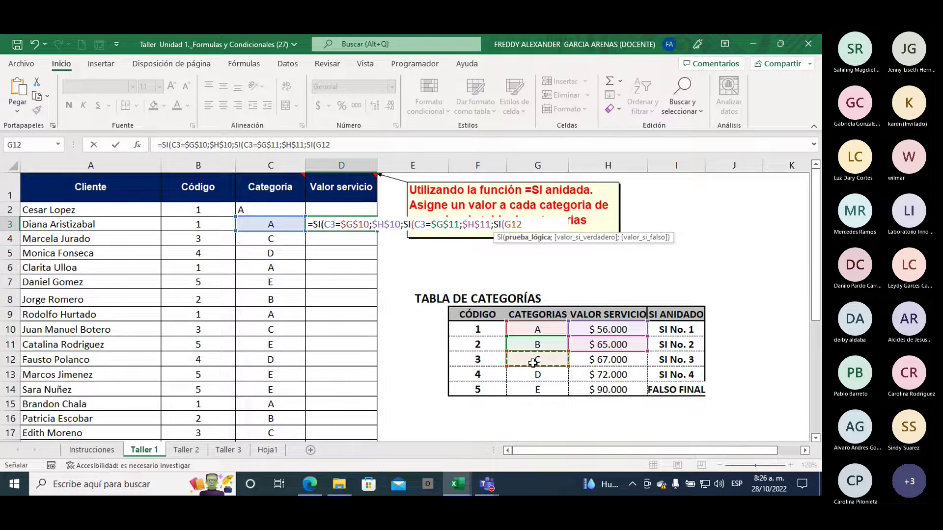
{"action": "key", "text": "BackSpace"}
{"action": "key", "text": "BackSpace"}
{"action": "key", "text": "BackSpace"}
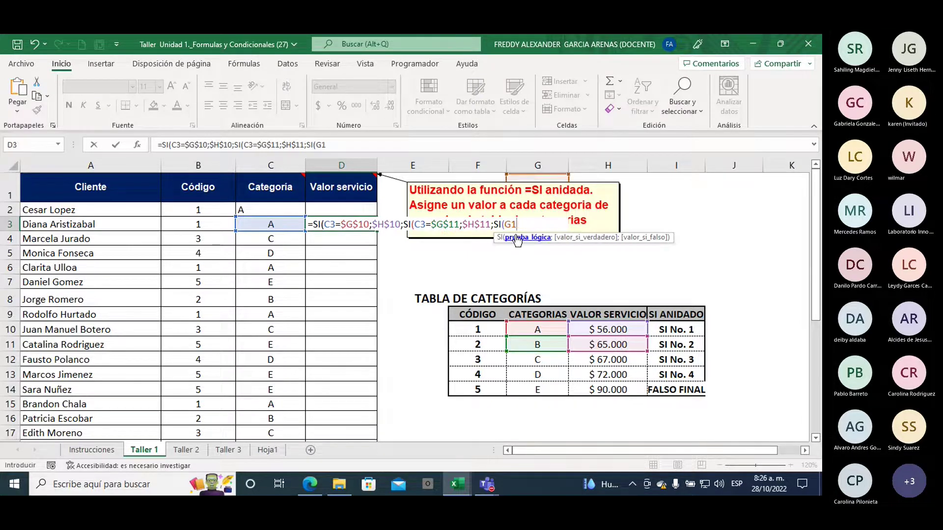
{"action": "key", "text": "BackSpace"}
{"action": "type", "text": "("}
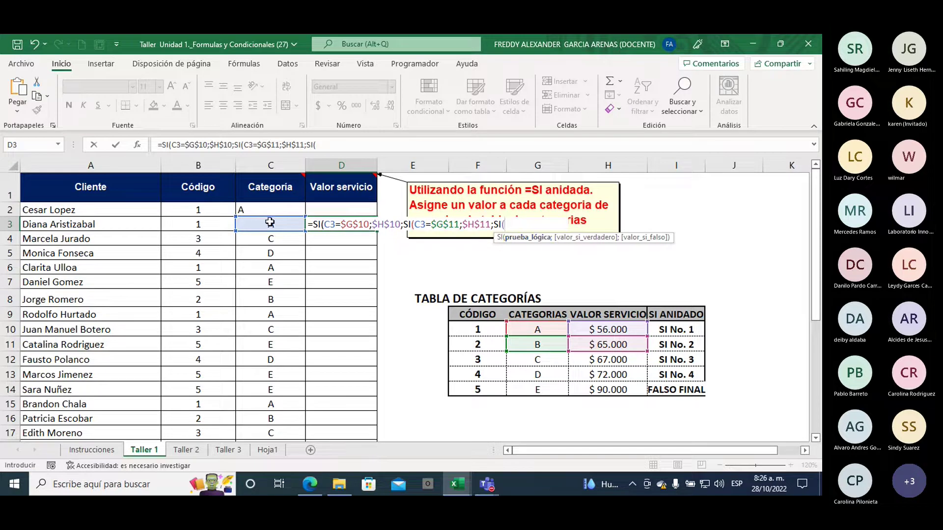
{"action": "left_click", "coordinate": [270, 223]}
{"action": "type", "text": "="}
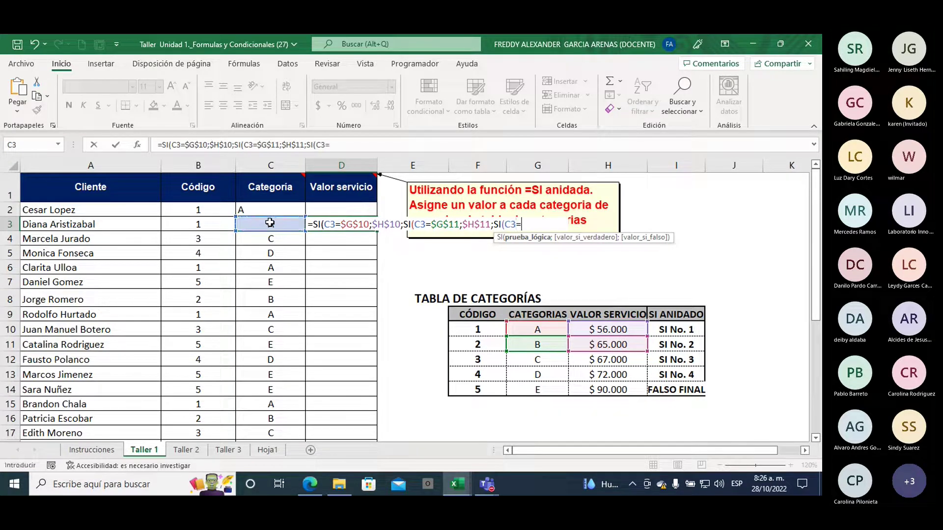
{"action": "left_click", "coordinate": [542, 360]}
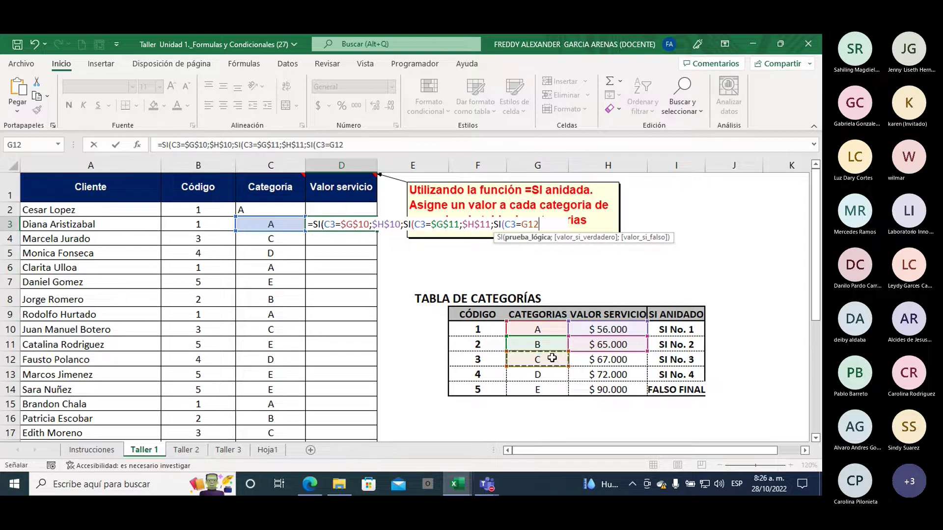
{"action": "key", "text": "F4"}
{"action": "type", "text": "$G$12;"}
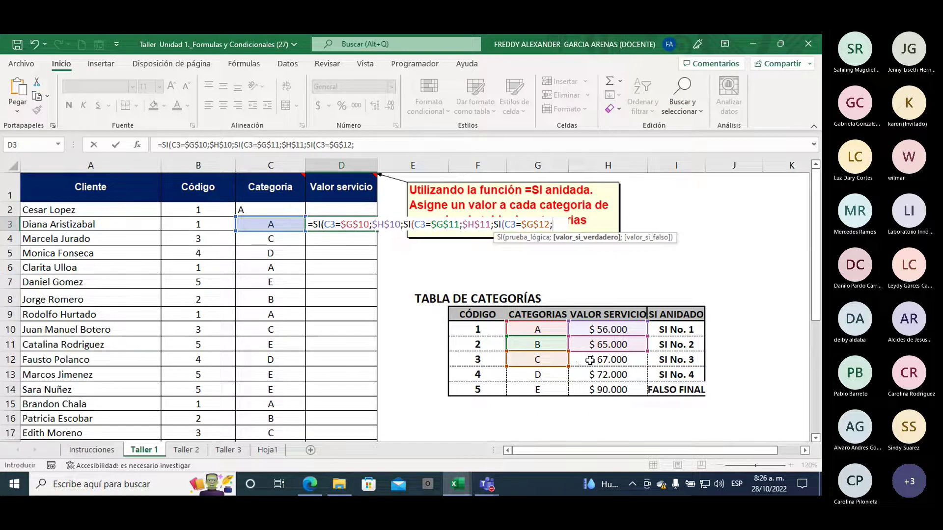
{"action": "left_click", "coordinate": [590, 361]}
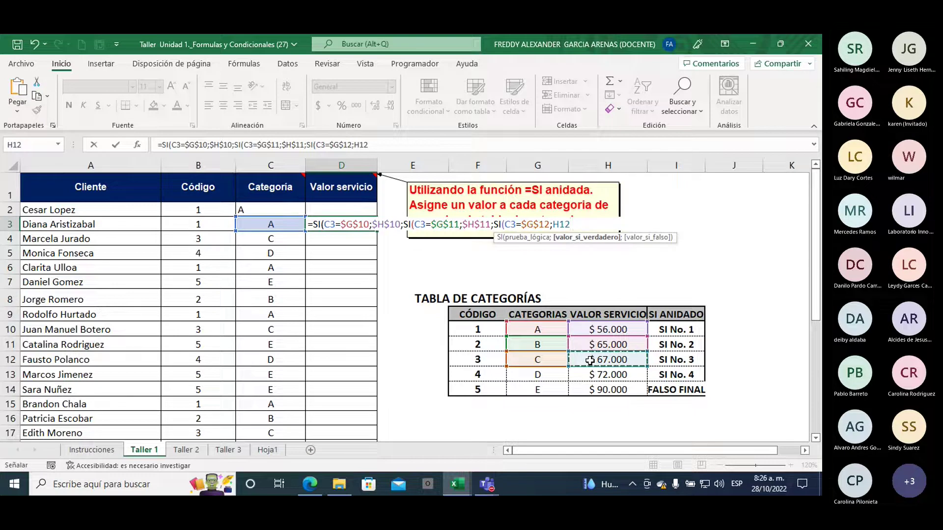
{"action": "key", "text": "F4"}
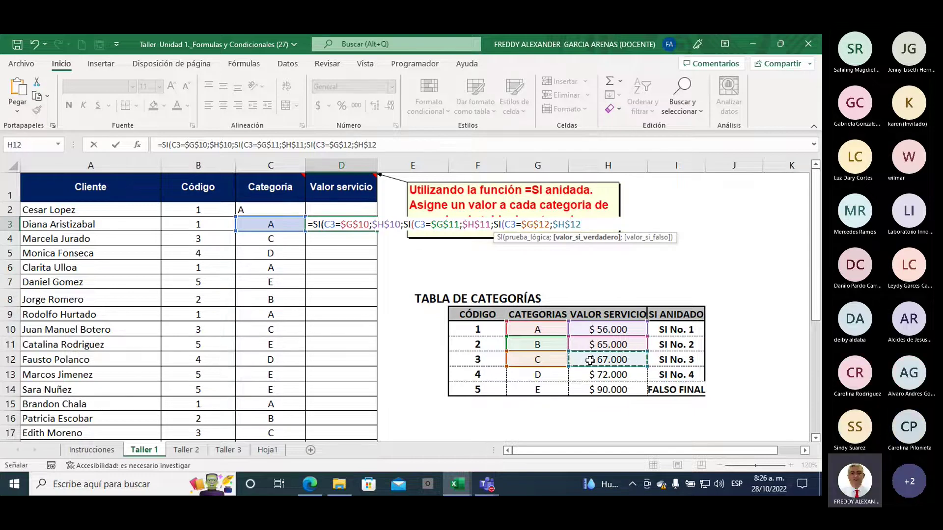
{"action": "type", "text": ";"}
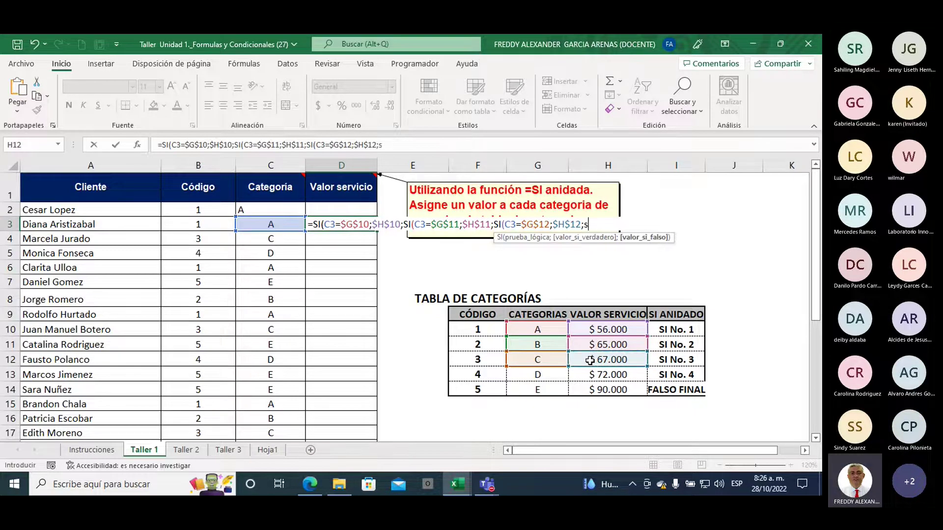
{"action": "type", "text": "si"}
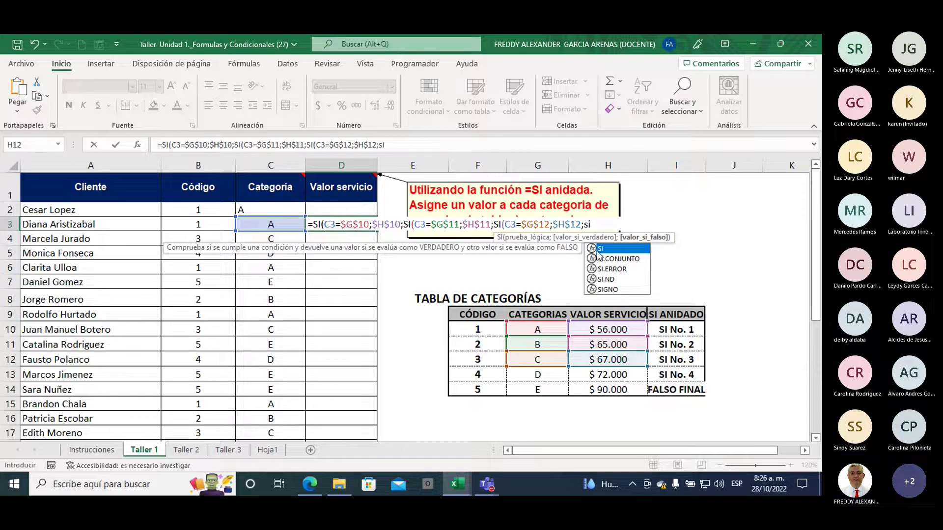
- Add the fourth SI comparing C3 with $G$13, returning $H$13
{"action": "double_click", "coordinate": [598, 249]}
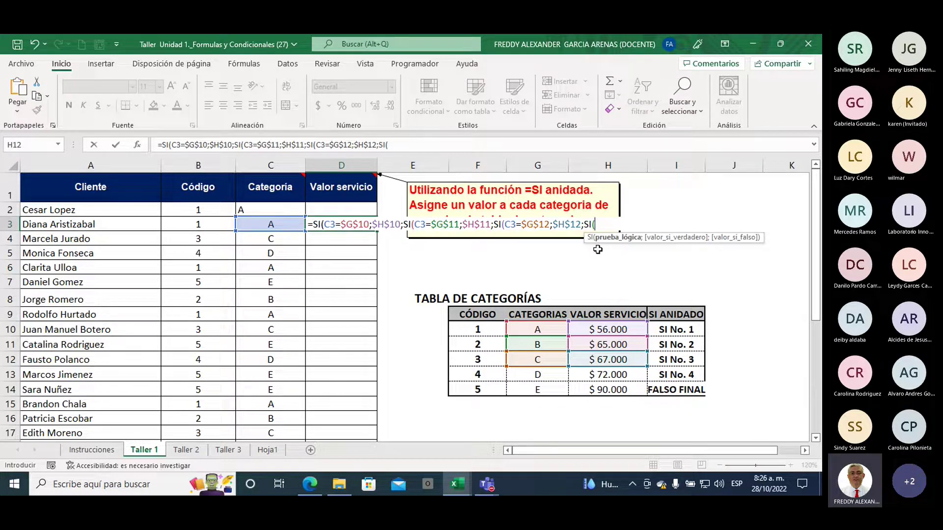
{"action": "left_click", "coordinate": [266, 224]}
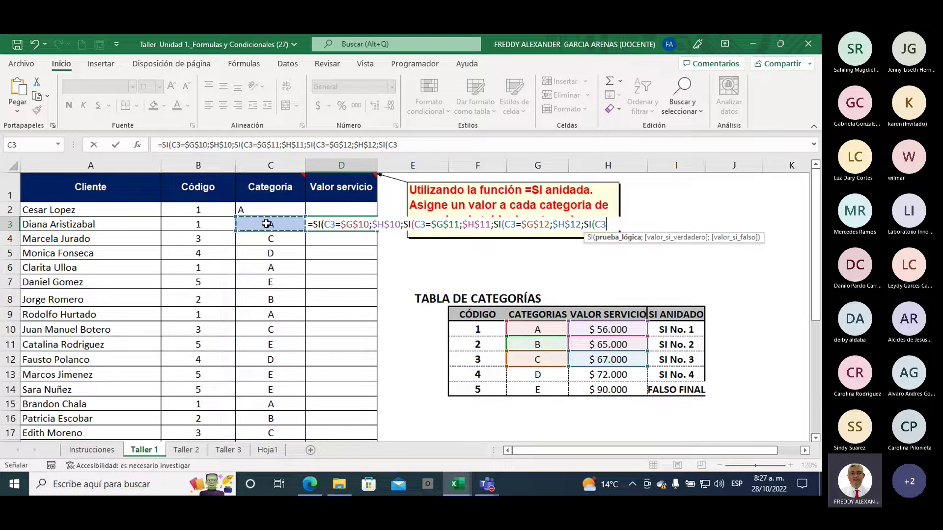
{"action": "type", "text": "="}
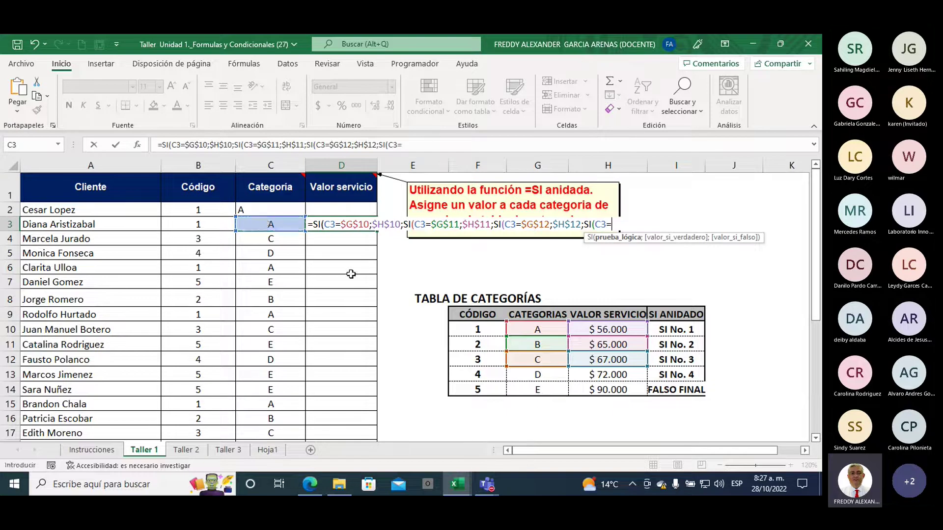
{"action": "left_click", "coordinate": [535, 372]}
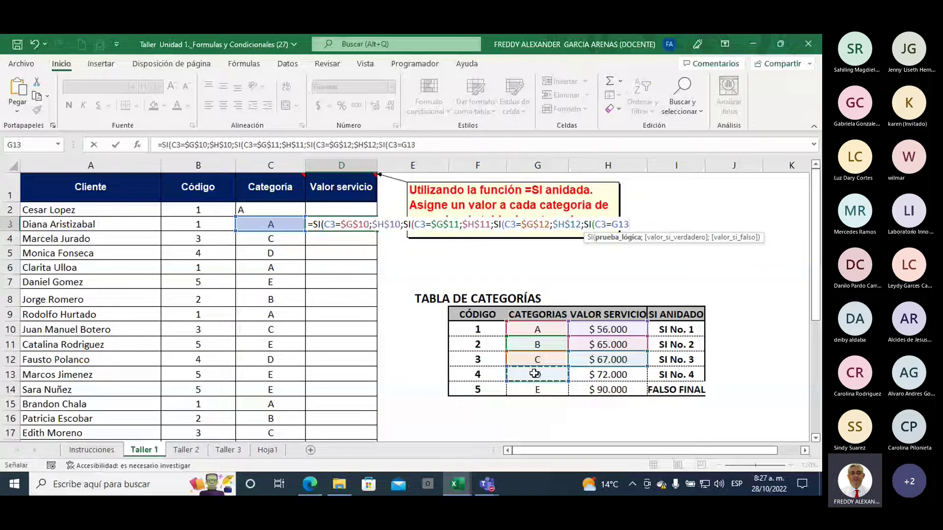
{"action": "key", "text": "F4"}
{"action": "type", "text": ";"}
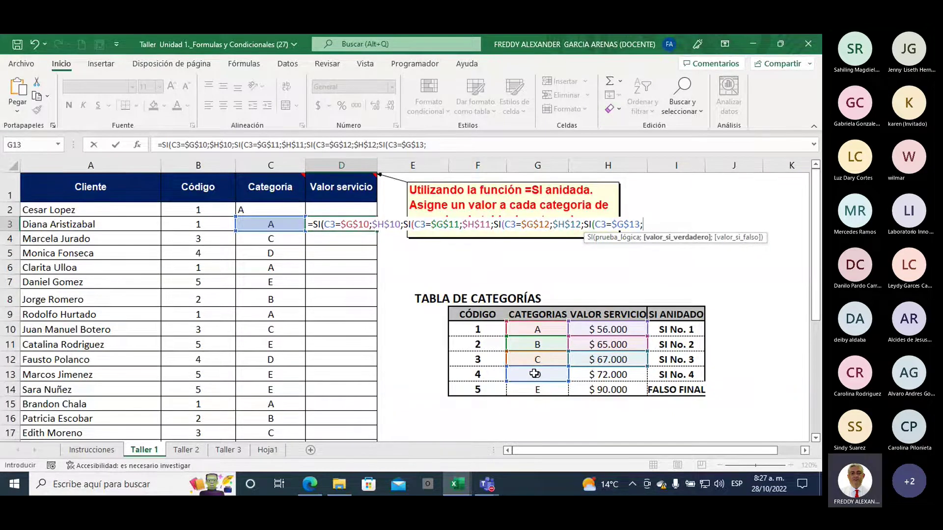
{"action": "left_click", "coordinate": [584, 376]}
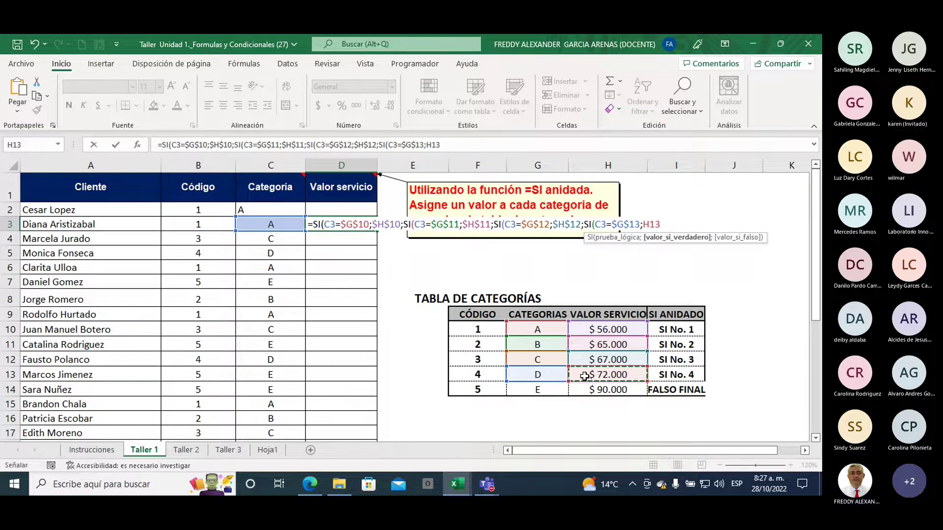
{"action": "key", "text": "F4"}
{"action": "type", "text": "$H$13;"}
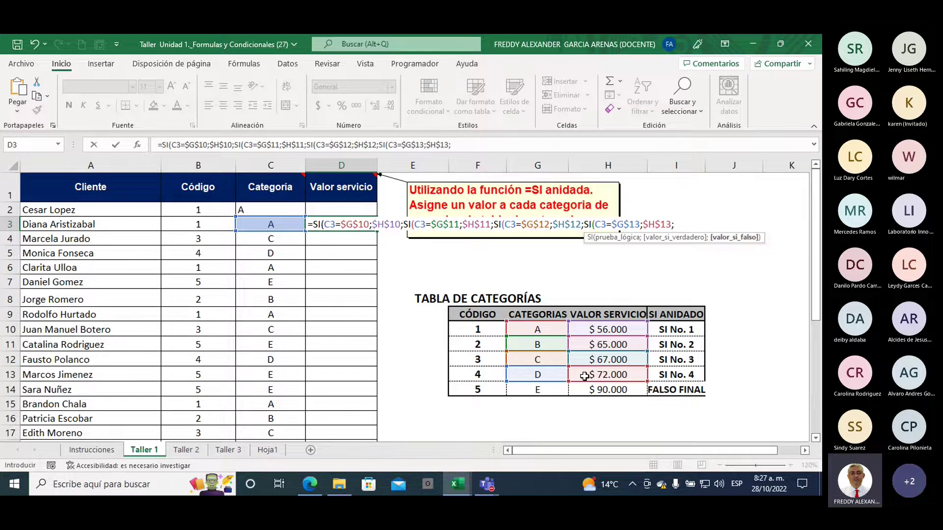
{"action": "type", "text": "SI("}
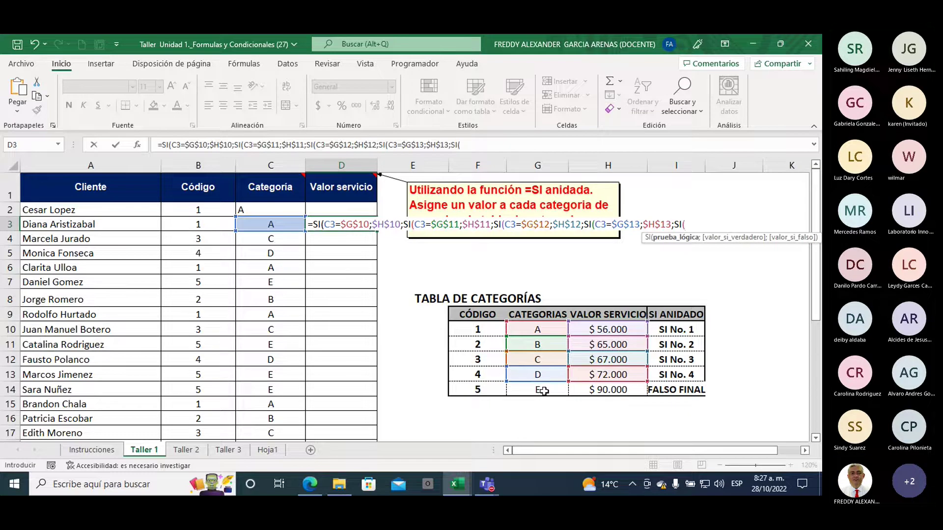
- Add the last SI comparing C3 with $G$14, returning $H$14, else 0, closing all parentheses
{"action": "left_click", "coordinate": [284, 227]}
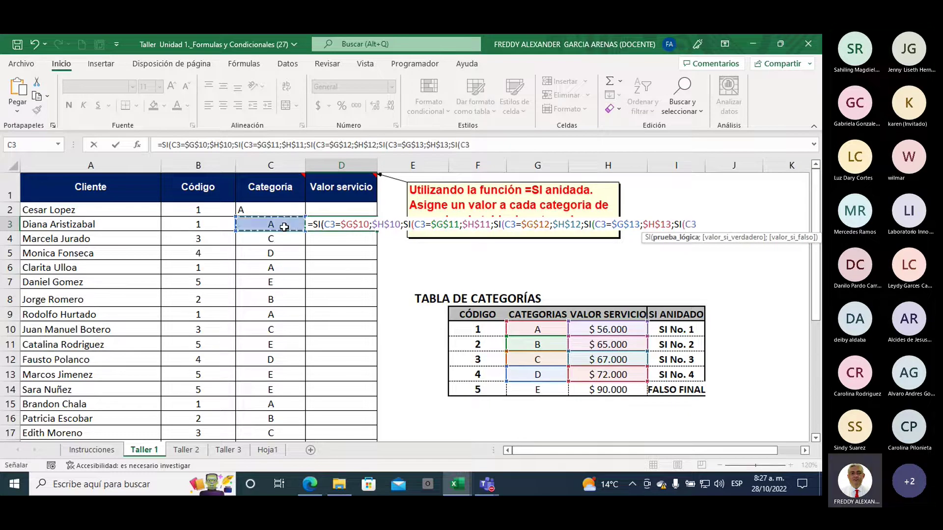
{"action": "type", "text": "="}
{"action": "left_click", "coordinate": [537, 392]}
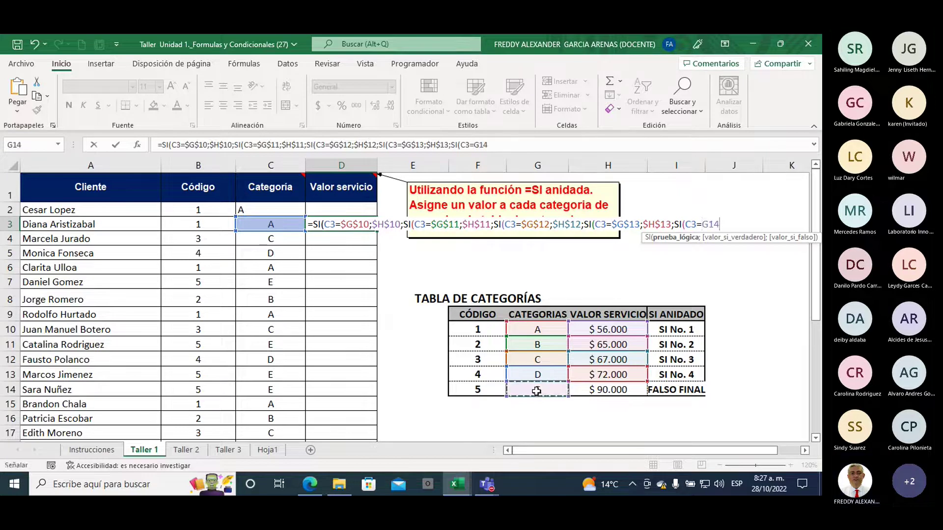
{"action": "key", "text": "F4"}
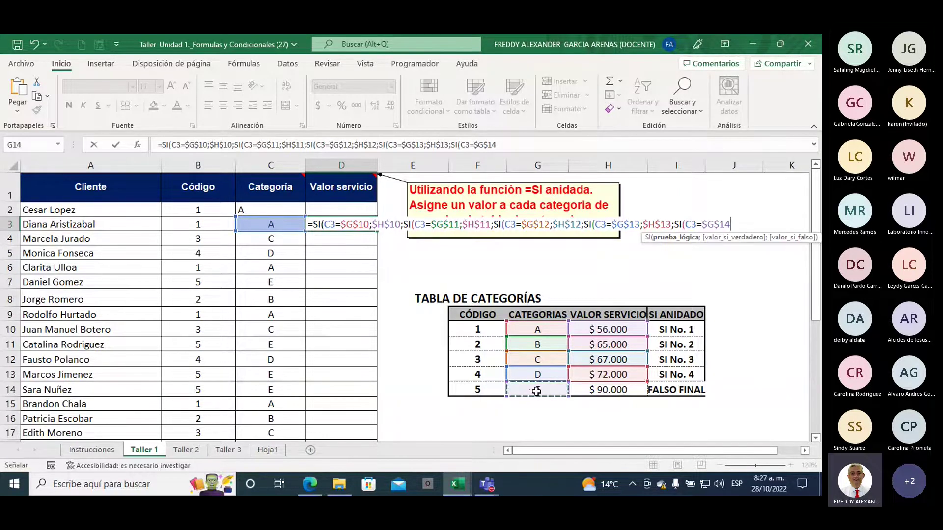
{"action": "type", "text": ";"}
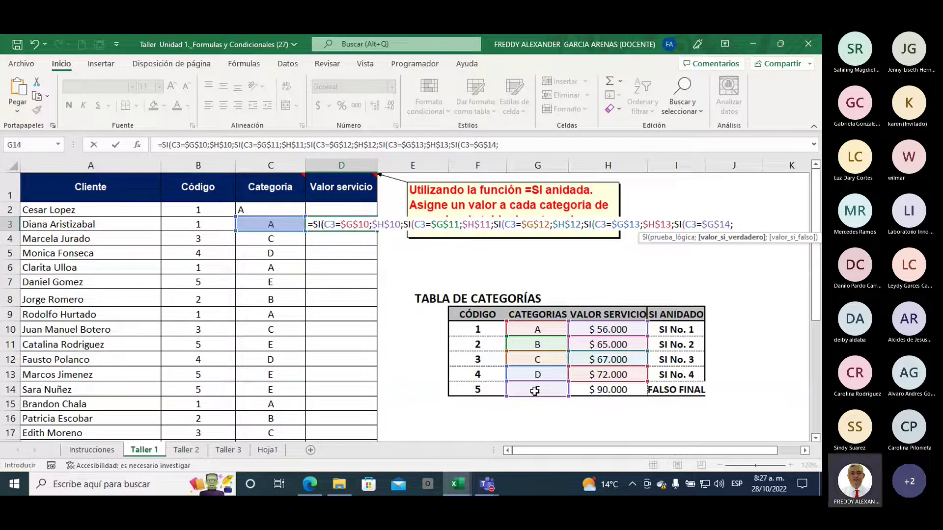
{"action": "left_click", "coordinate": [607, 389]}
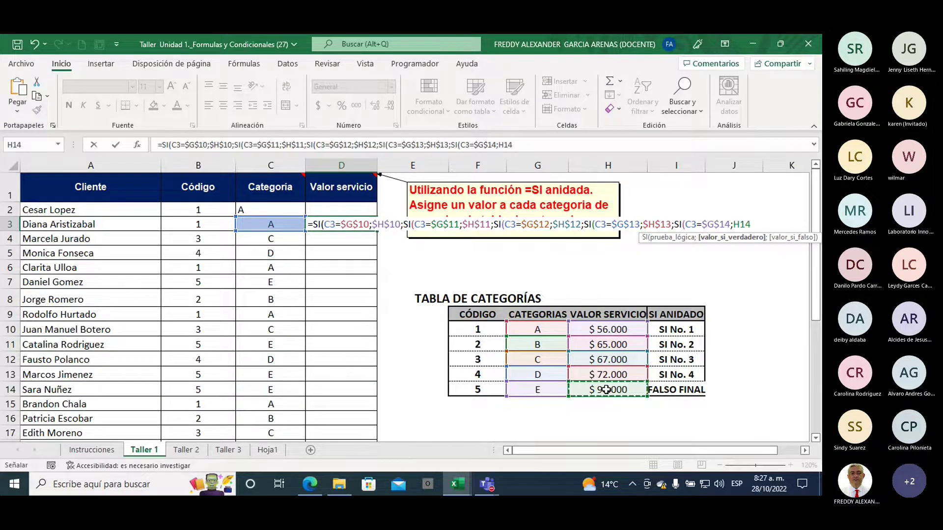
{"action": "key", "text": "F4"}
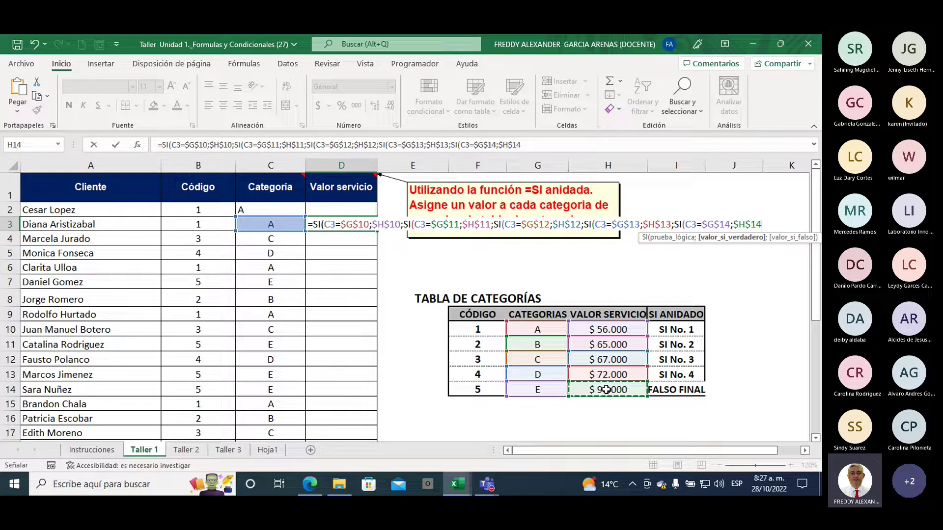
{"action": "type", "text": ";"}
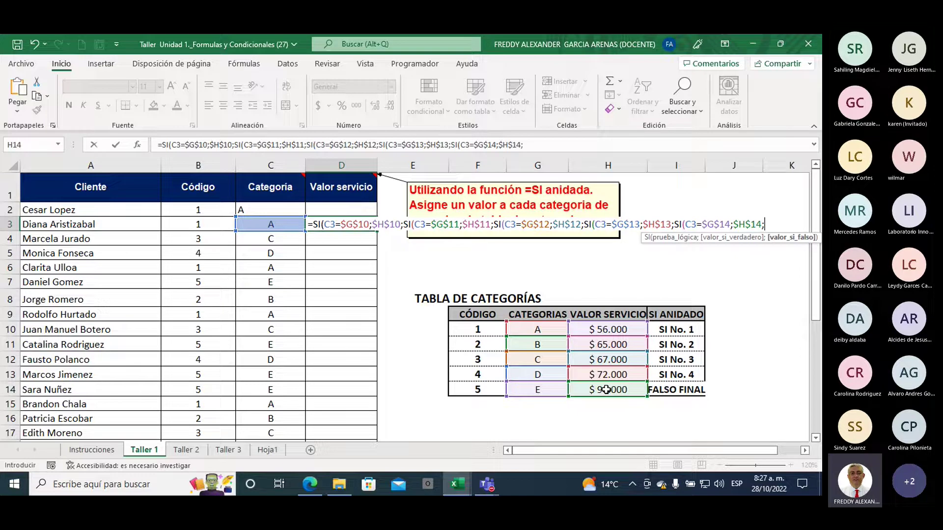
{"action": "type", "text": "0"}
{"action": "type", "text": "))))"}
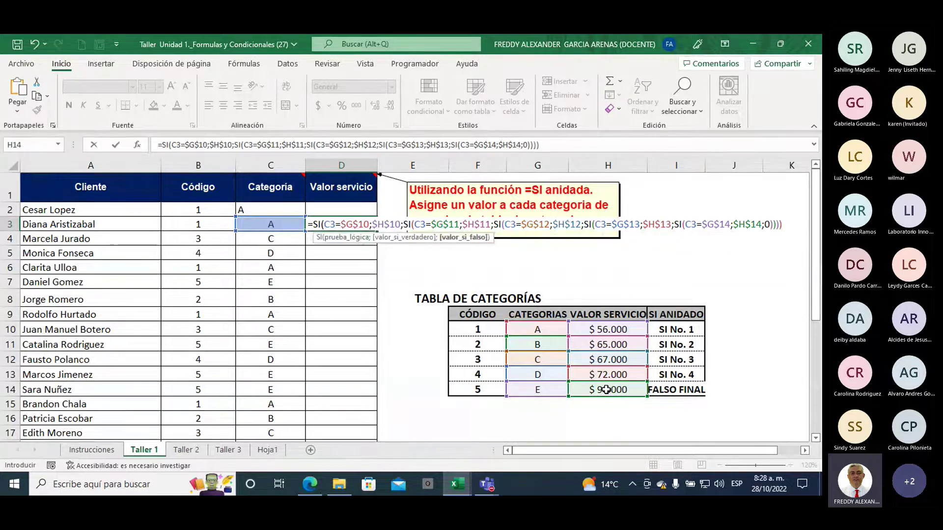
{"action": "type", "text": ")"}
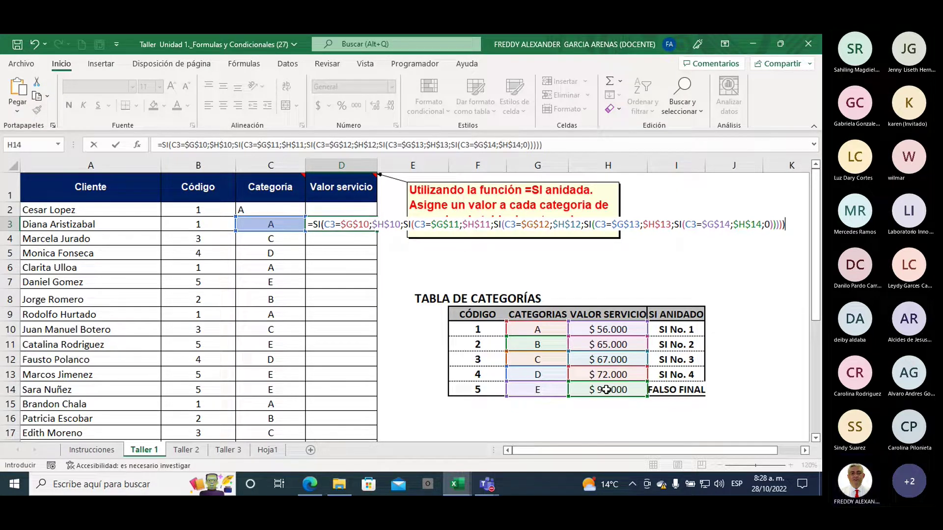
- Commit the D3 formula and apply the Moneda currency format to D3:D20
{"action": "key", "text": "Return"}
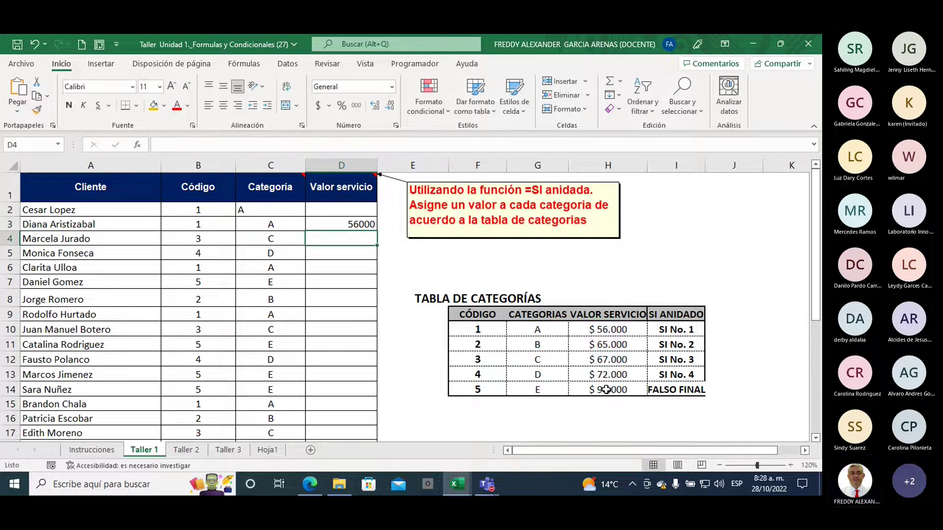
{"action": "left_click", "coordinate": [333, 224]}
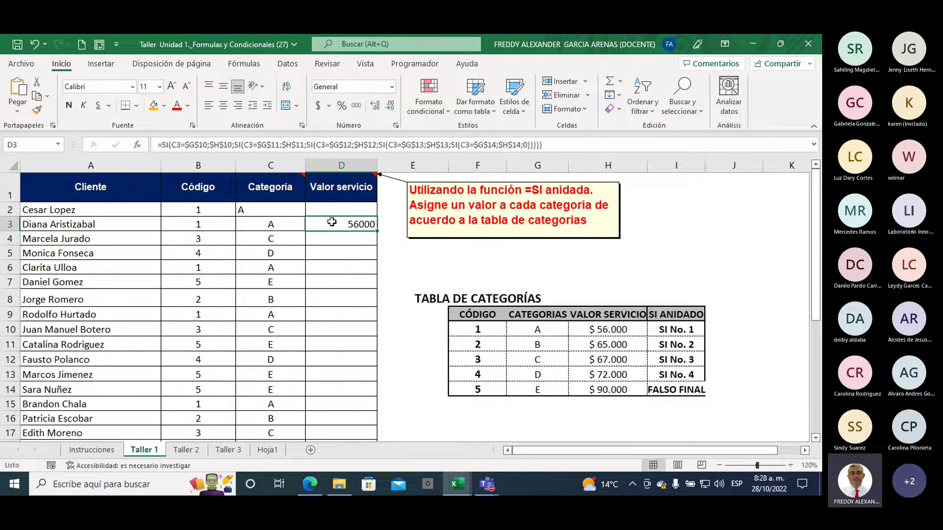
{"action": "left_click_drag", "start_coordinate": [334, 224], "coordinate": [328, 421]}
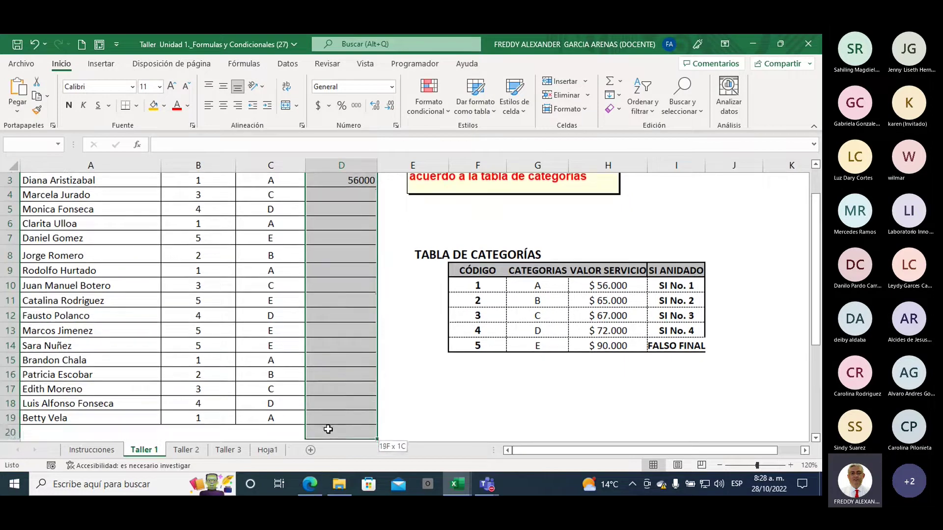
{"action": "left_click", "coordinate": [391, 87]}
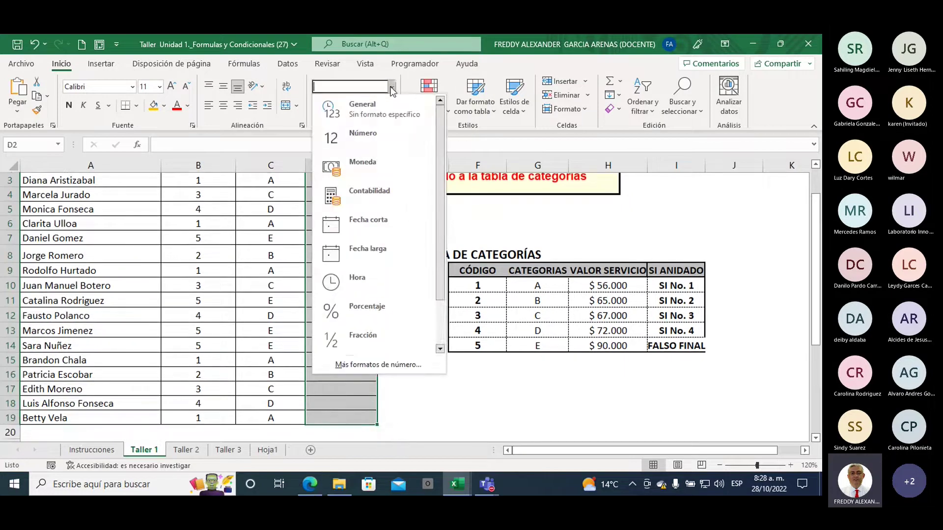
{"action": "left_click", "coordinate": [367, 167]}
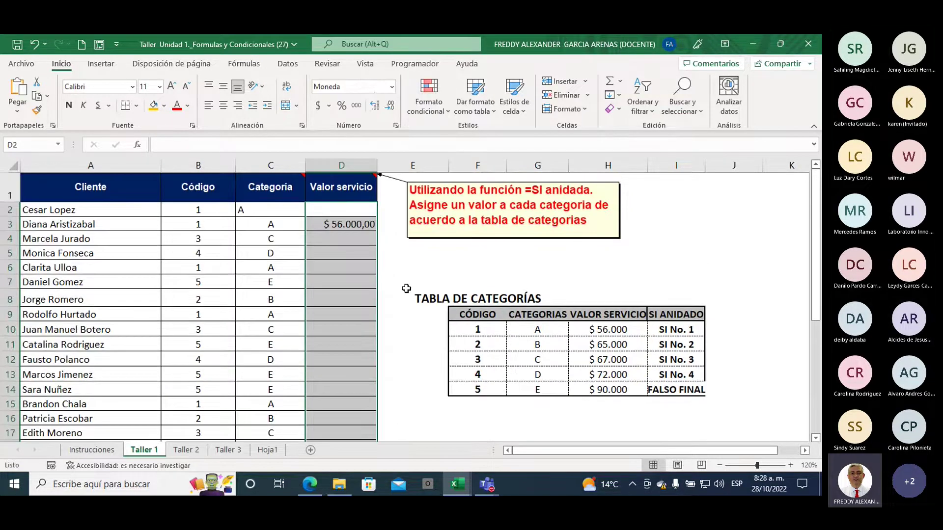
{"action": "left_click", "coordinate": [410, 272]}
{"action": "left_click", "coordinate": [353, 224]}
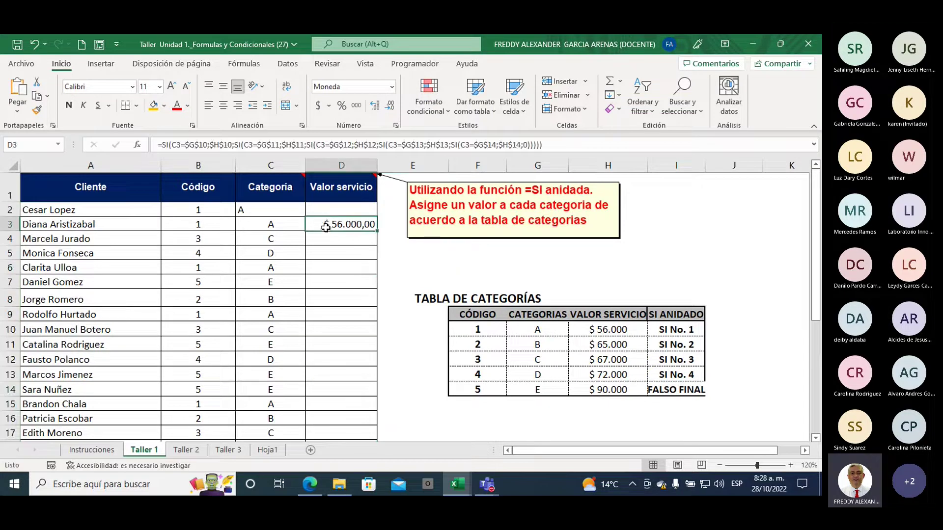
{"action": "left_click", "coordinate": [200, 226]}
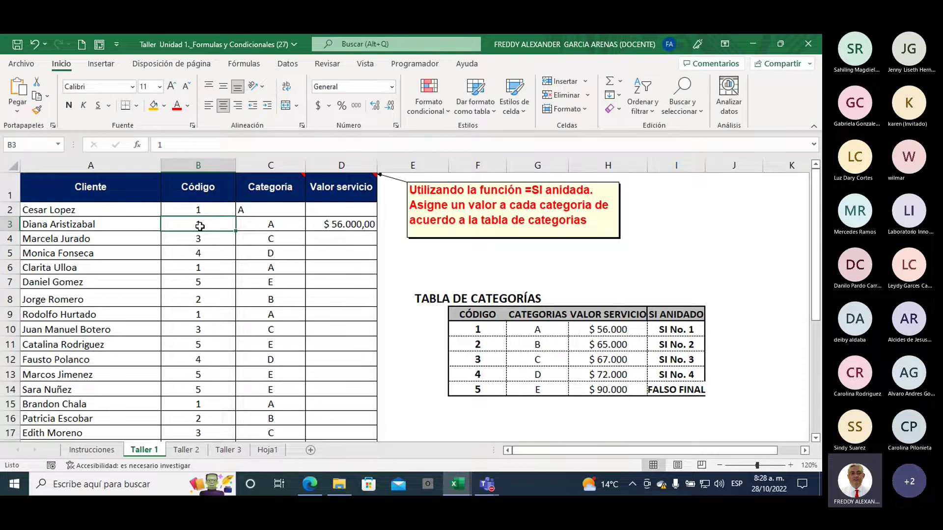
- Enter codes 2 and 3 in B3, checking D3's service value each time
{"action": "type", "text": "2"}
{"action": "key", "text": "Tab"}
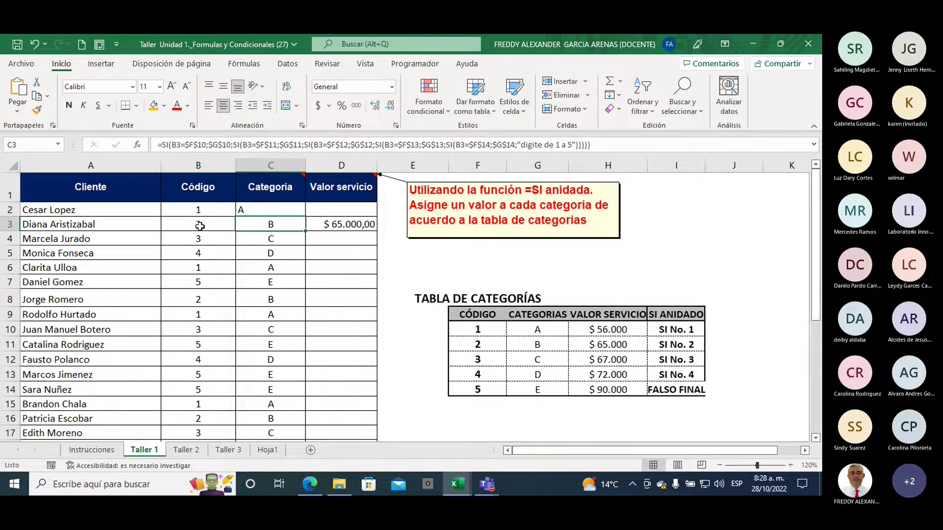
{"action": "key", "text": "Tab"}
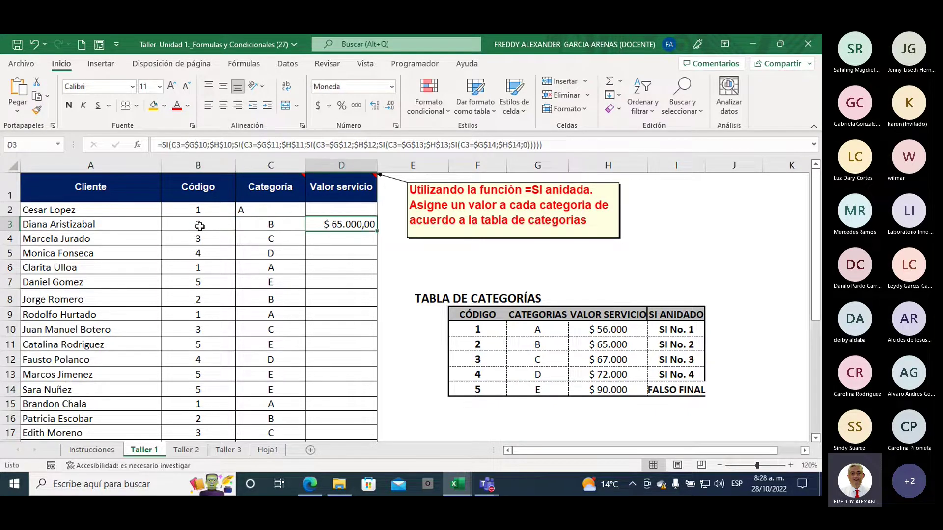
{"action": "left_click", "coordinate": [200, 225]}
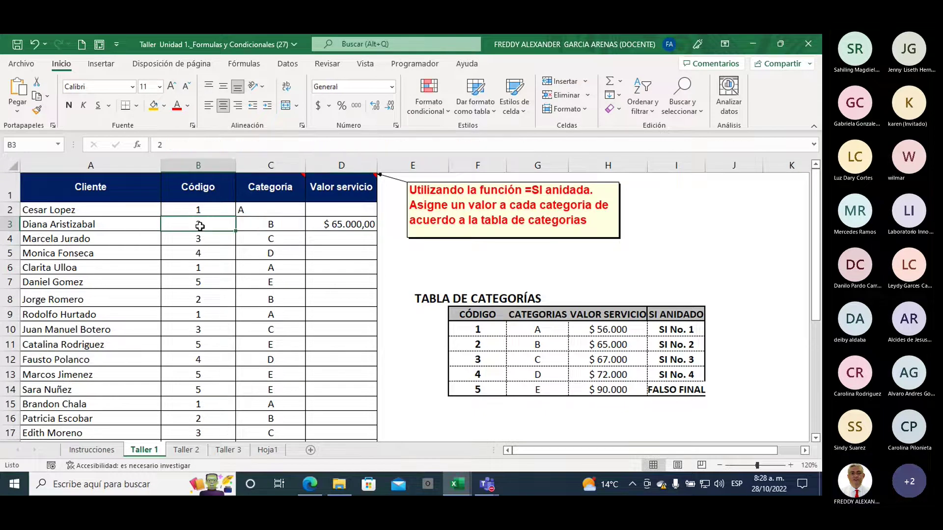
{"action": "type", "text": "3"}
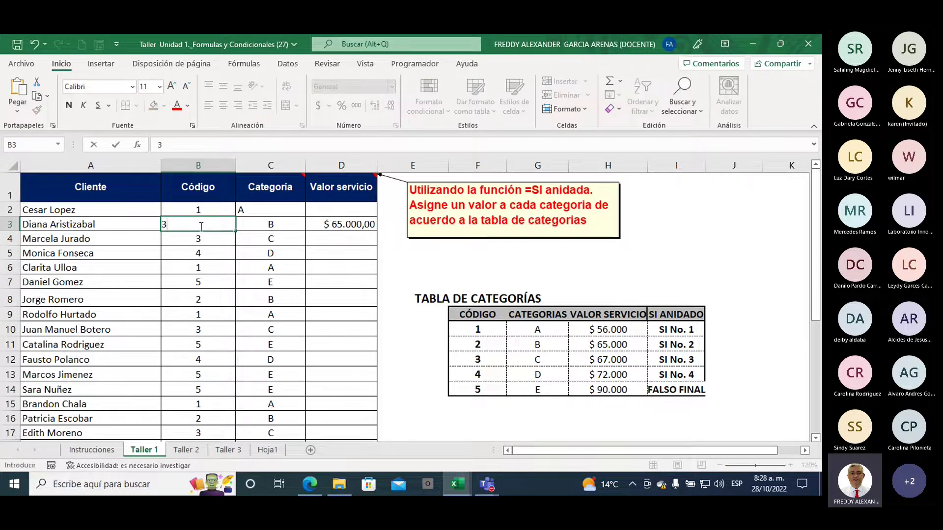
{"action": "key", "text": "Tab"}
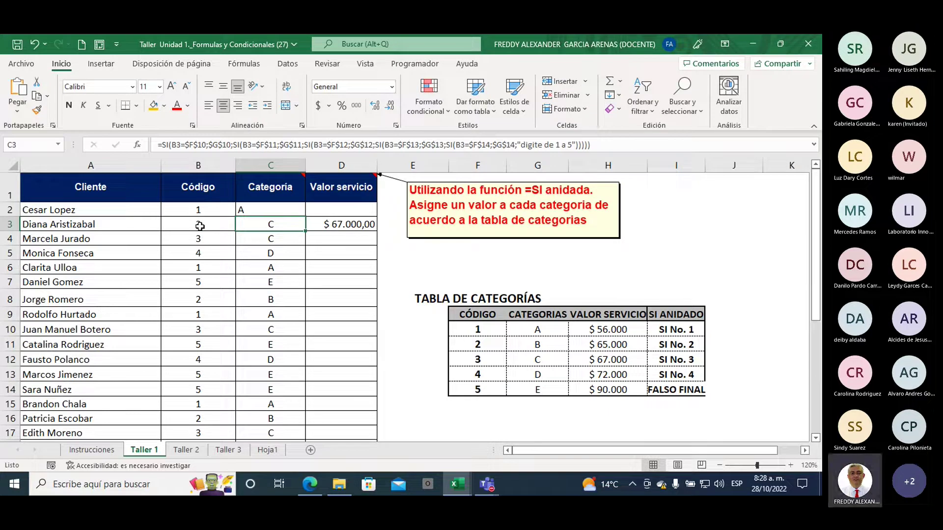
{"action": "key", "text": "Tab"}
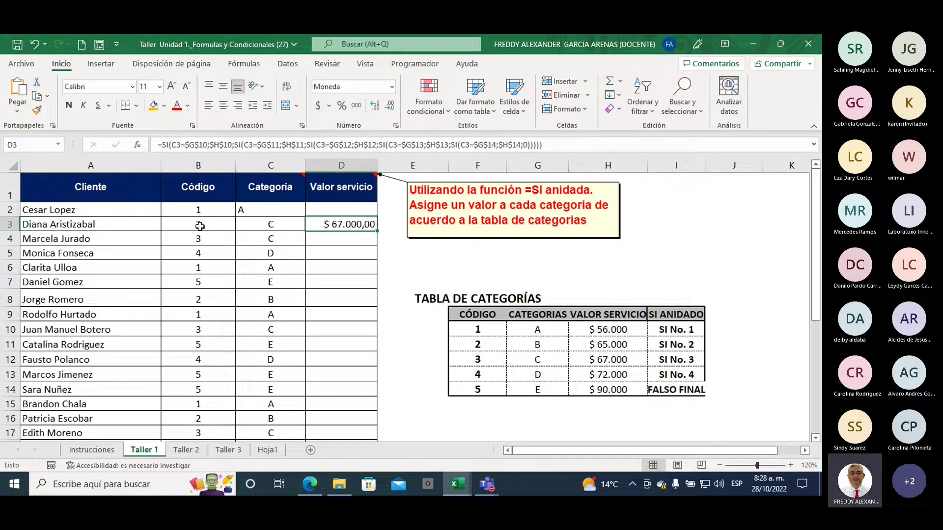
- Try codes 4 and 5 in B3, checking D3's updated value each time
{"action": "key", "text": "Left"}
{"action": "key", "text": "Left"}
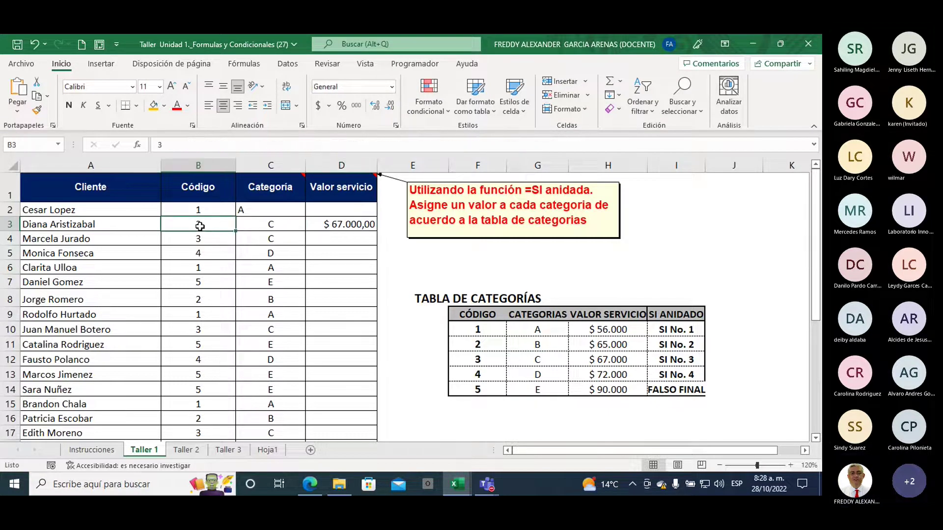
{"action": "type", "text": "4"}
{"action": "key", "text": "Tab"}
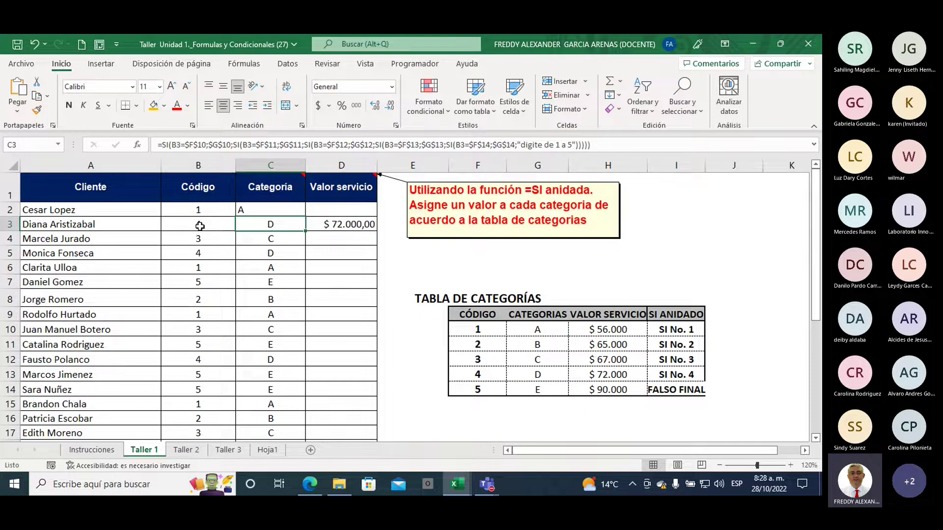
{"action": "key", "text": "Right"}
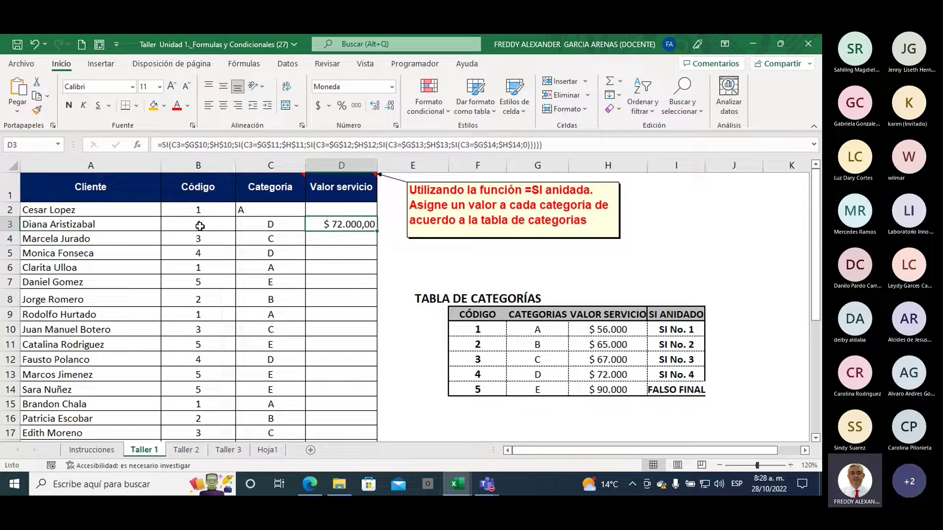
{"action": "key", "text": "Left"}
{"action": "key", "text": "Left"}
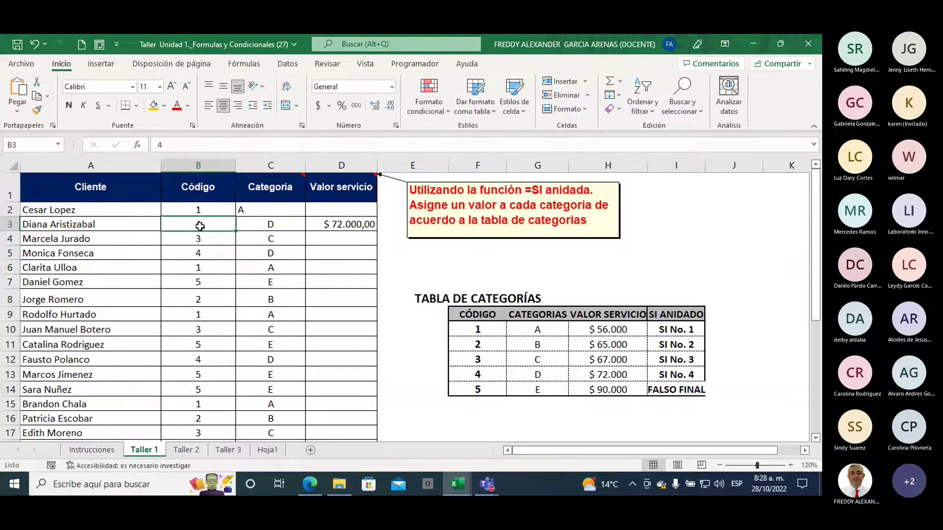
{"action": "type", "text": "5"}
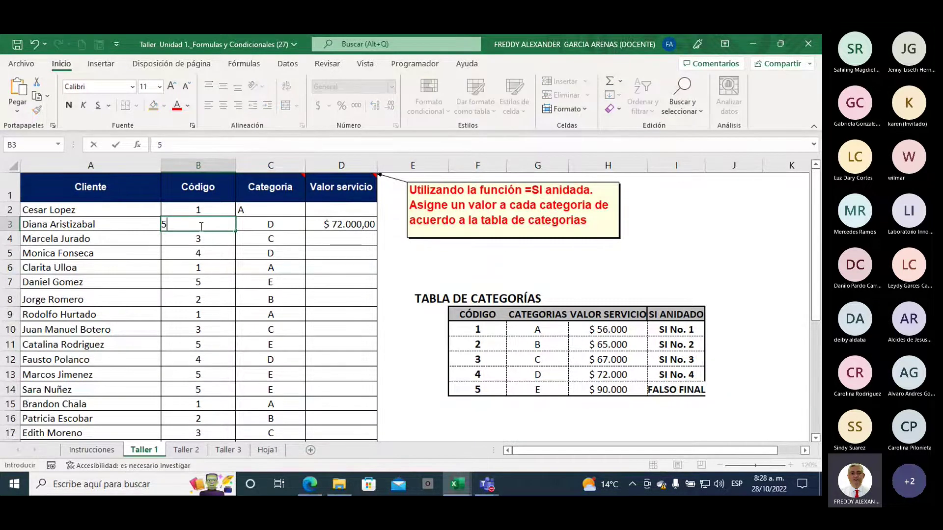
{"action": "key", "text": "Tab"}
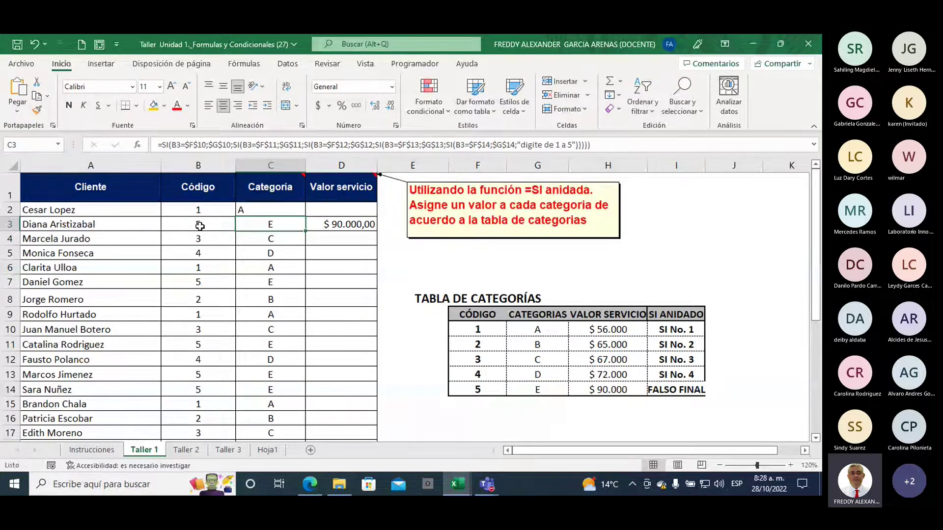
{"action": "key", "text": "Right"}
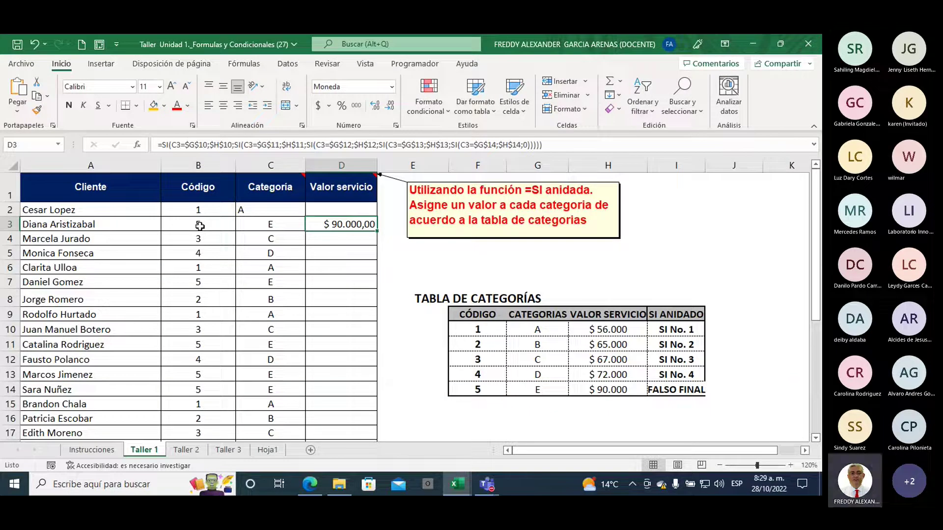
- Enter out-of-range code 6 in B3 to see 'digite de 1 a 5' and $ 0,00
{"action": "left_click", "coordinate": [200, 226]}
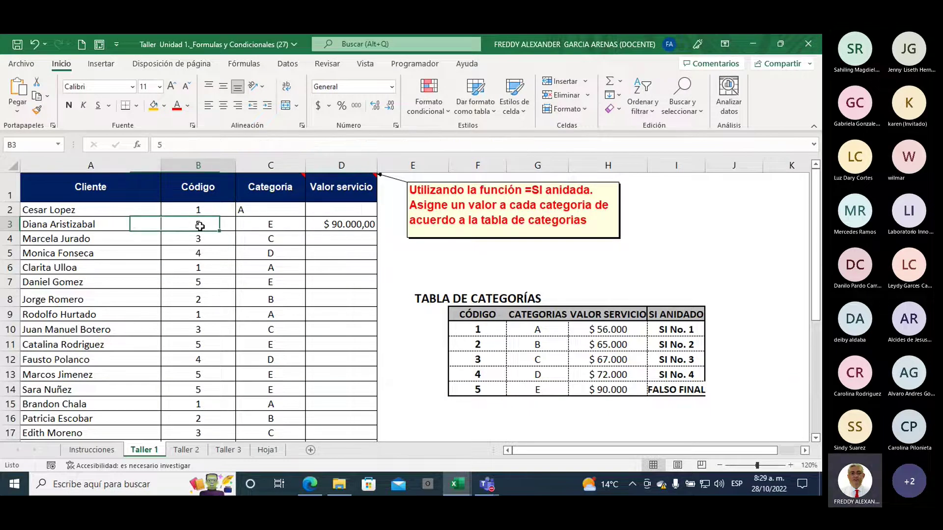
{"action": "type", "text": "6"}
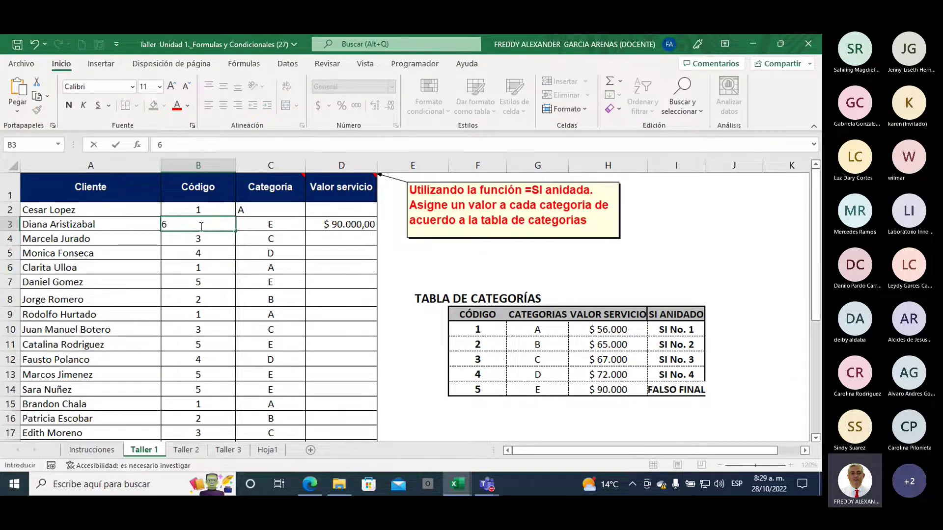
{"action": "key", "text": "Tab"}
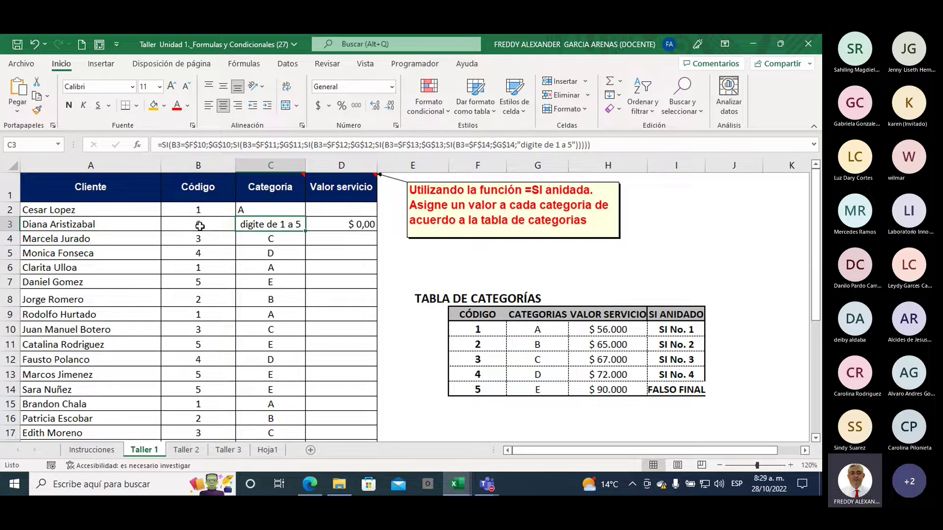
{"action": "key", "text": "Tab"}
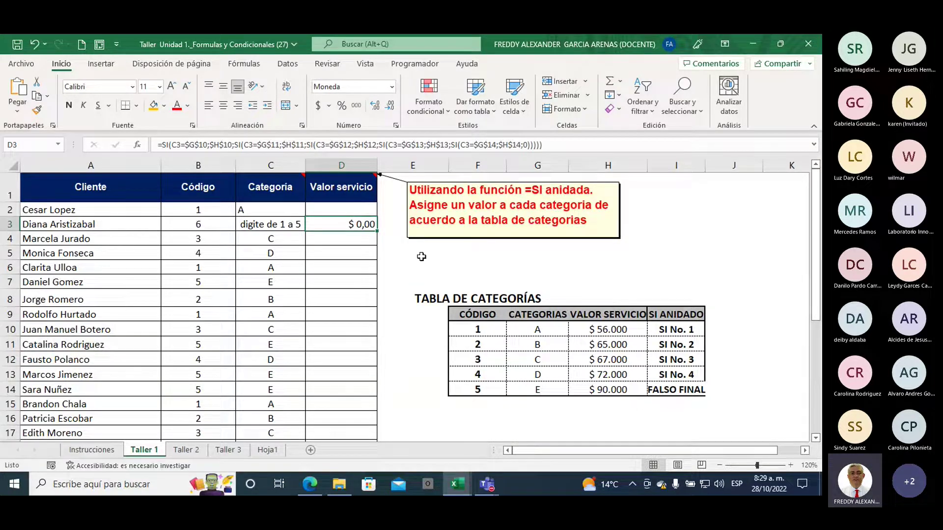
- Copy the D3 service-value formula down the Valor servicio column
{"action": "double_click", "coordinate": [377, 230]}
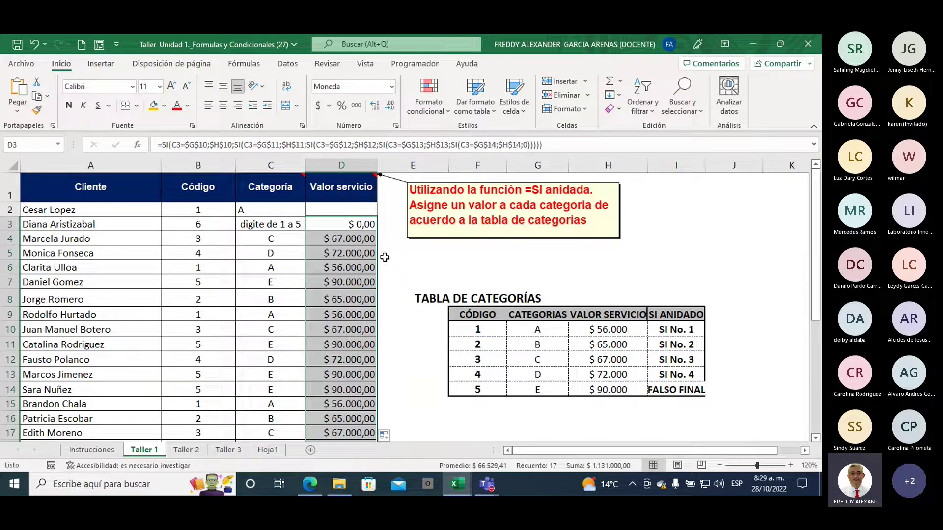
{"action": "left_click", "coordinate": [330, 227]}
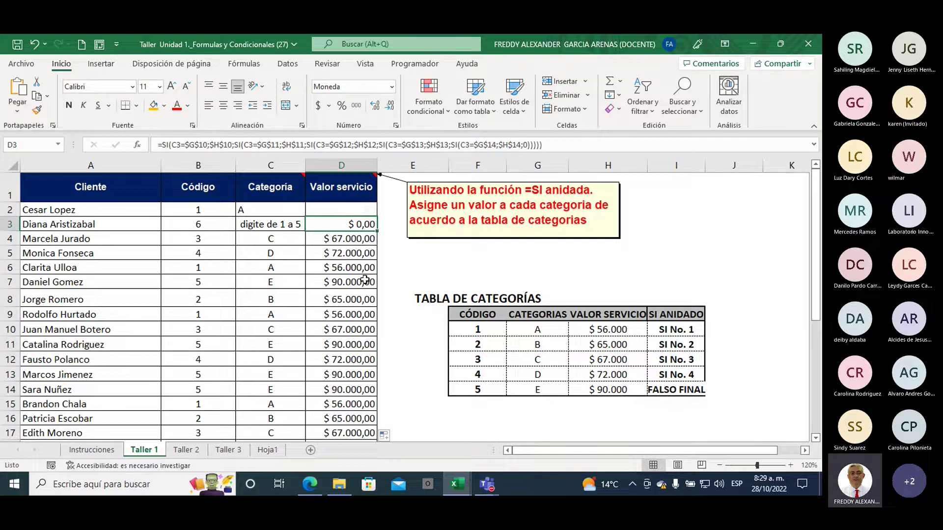
{"action": "scroll", "coordinate": [365, 280], "scroll_direction": "down", "scroll_amount": 3}
{"action": "scroll", "coordinate": [365, 280], "scroll_direction": "up", "scroll_amount": 1}
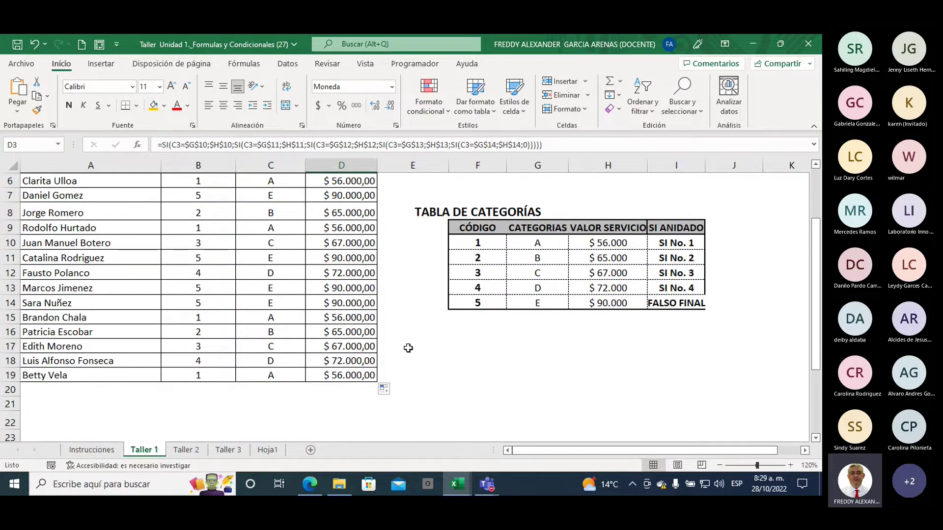
- Change B14's code to 2 and check C14:D14 show category B and its price
{"action": "left_click", "coordinate": [196, 306]}
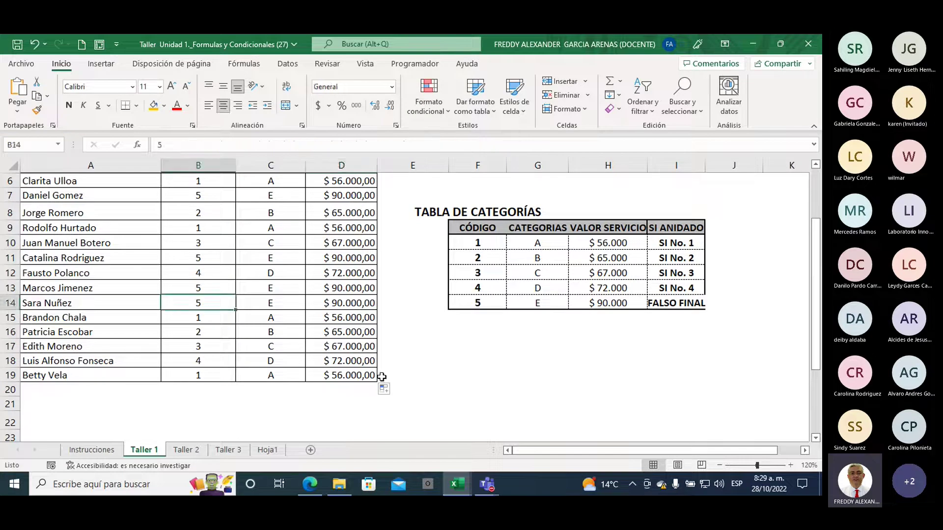
{"action": "type", "text": "2"}
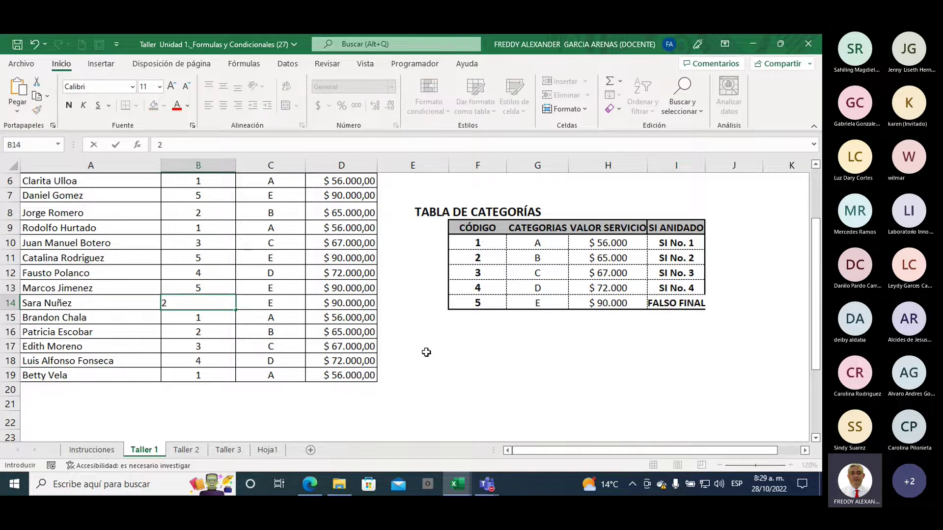
{"action": "left_click", "coordinate": [417, 348]}
{"action": "left_click", "coordinate": [264, 304]}
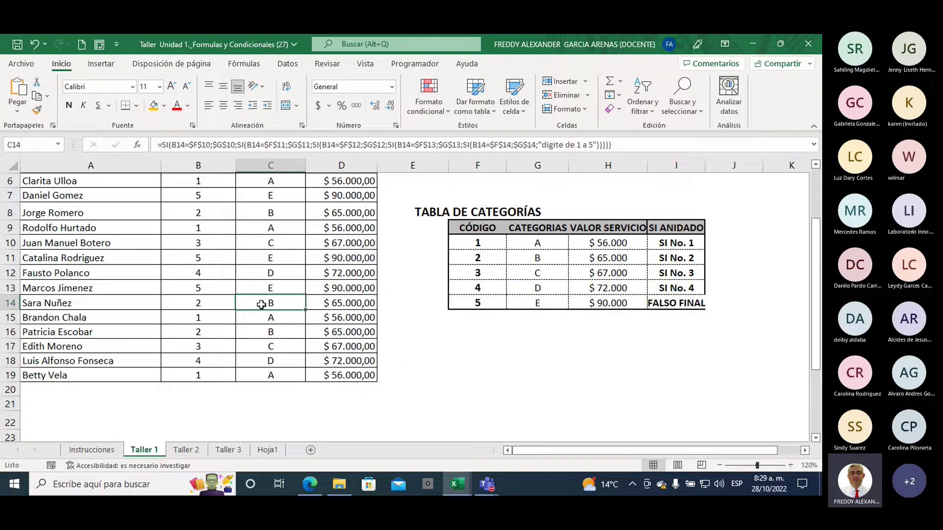
{"action": "left_click_drag", "start_coordinate": [299, 301], "coordinate": [344, 302]}
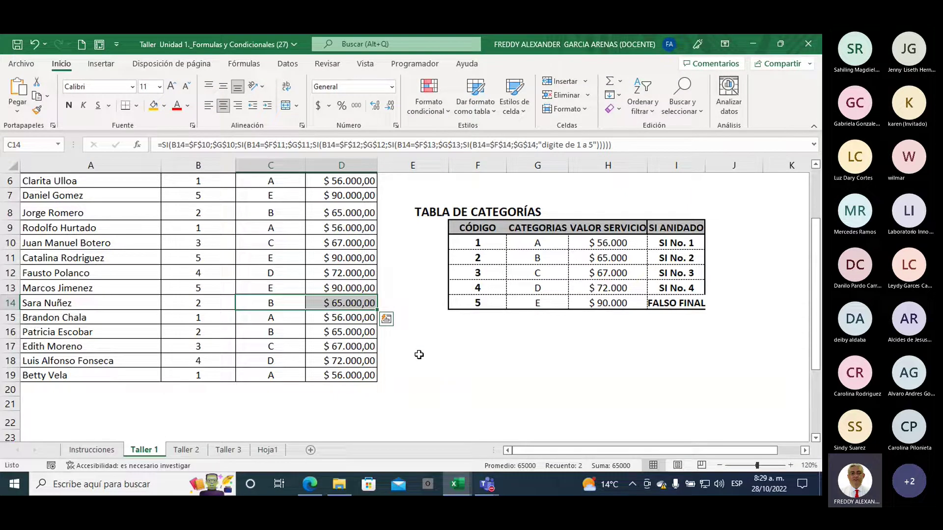
{"action": "scroll", "coordinate": [396, 373], "scroll_direction": "up", "scroll_amount": 2}
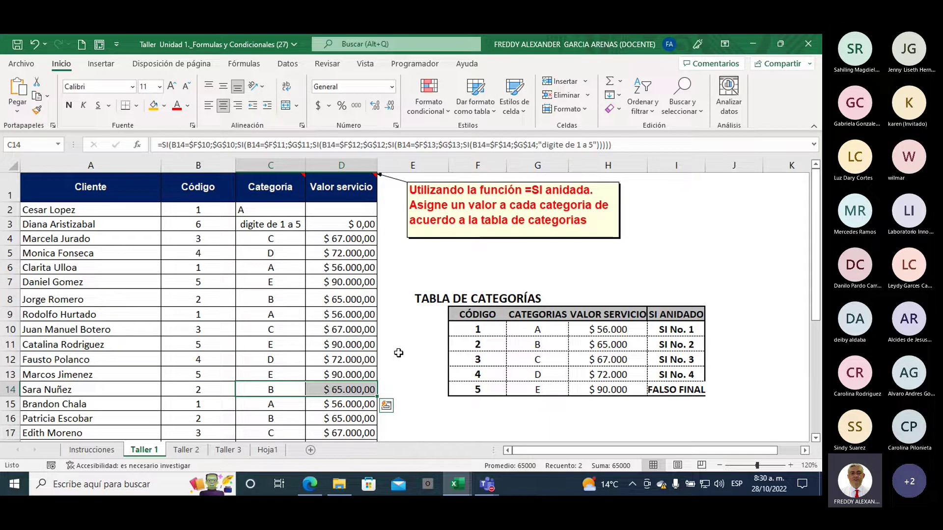
- Look over cell E13 on the Taller 2 sheet, then switch to Hoja1
{"action": "left_click", "coordinate": [185, 450]}
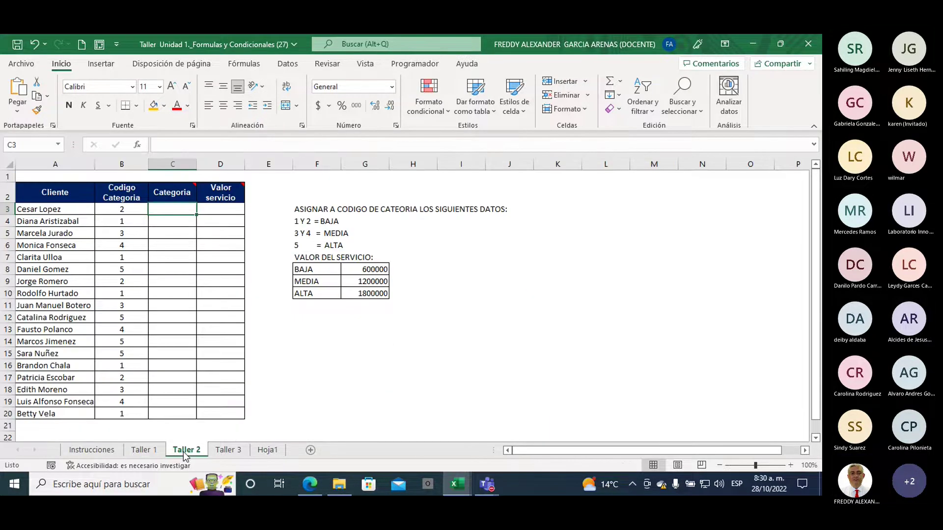
{"action": "left_click_drag", "start_coordinate": [269, 341], "coordinate": [269, 330]}
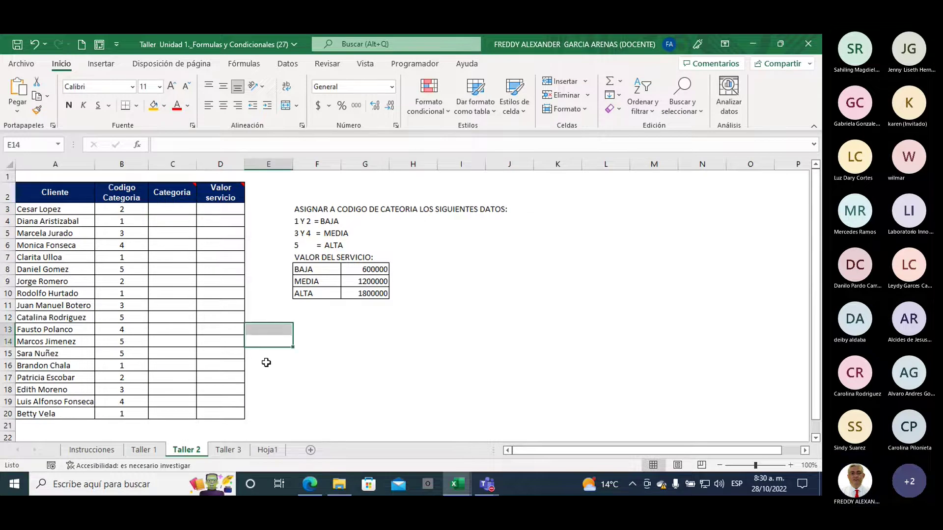
{"action": "left_click", "coordinate": [269, 330]}
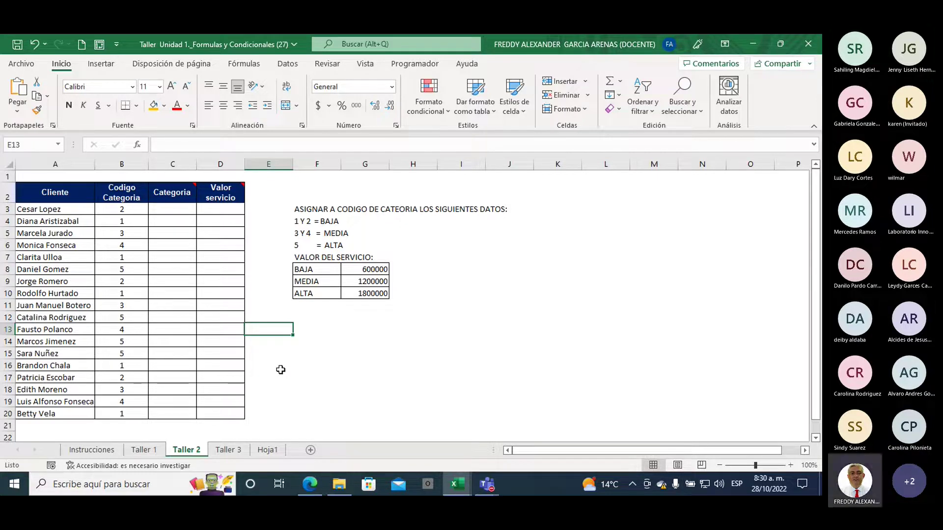
{"action": "left_click", "coordinate": [268, 450]}
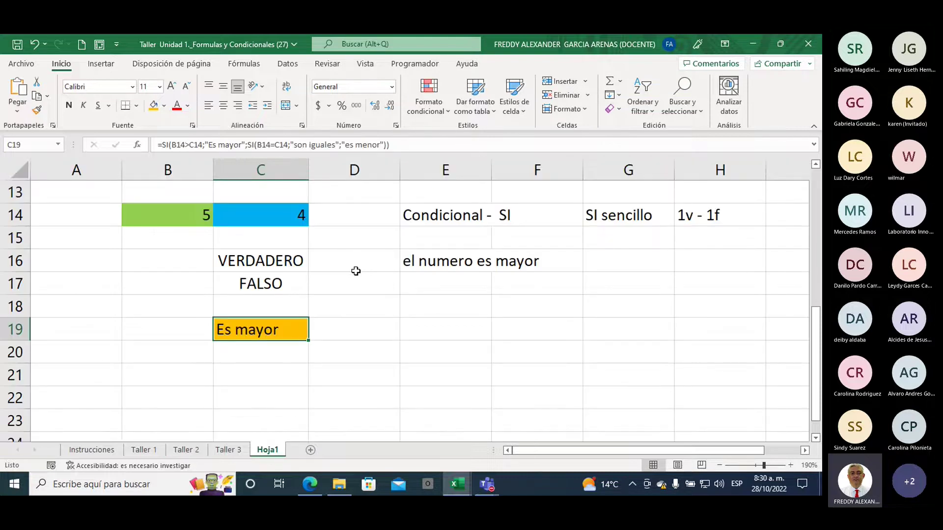
- Type the label 'Y and' in D21 and 'O OR' in E21
{"action": "scroll", "coordinate": [355, 271], "scroll_direction": "down", "scroll_amount": 2}
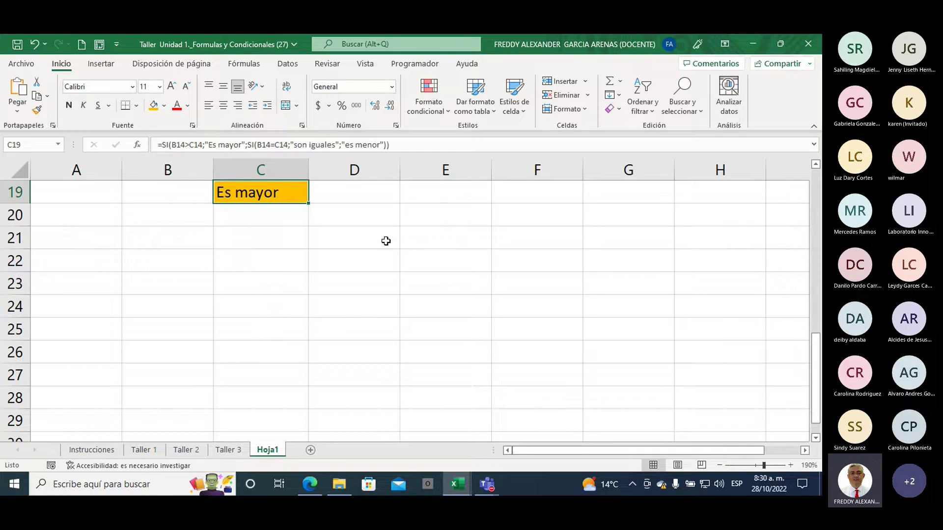
{"action": "left_click", "coordinate": [385, 240]}
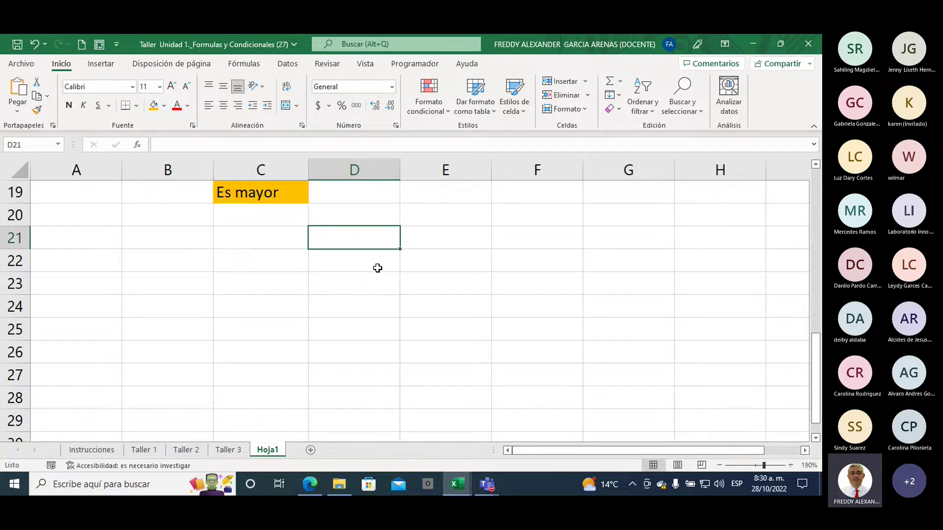
{"action": "type", "text": "TY"}
{"action": "key", "text": "BackSpace"}
{"action": "key", "text": "BackSpace"}
{"action": "type", "text": "Y "}
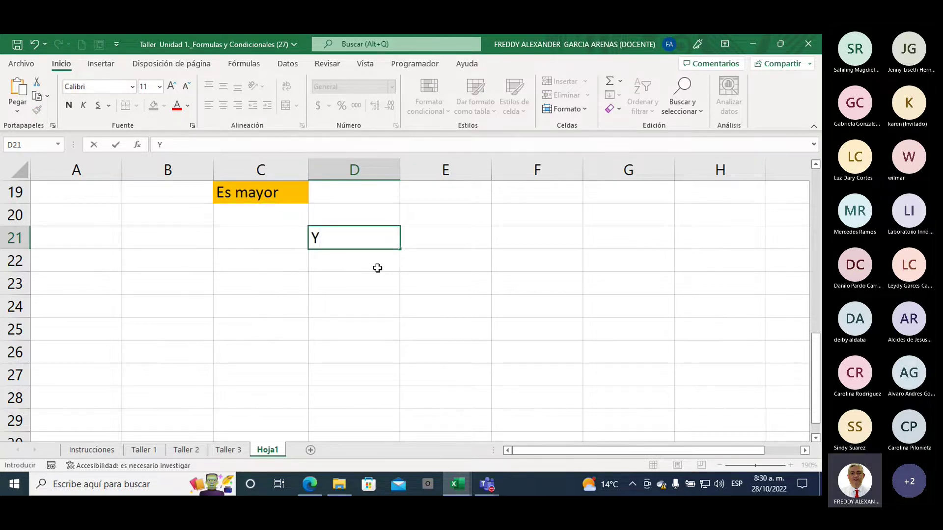
{"action": "type", "text": "and"}
{"action": "key", "text": "Right"}
{"action": "key", "text": "Right"}
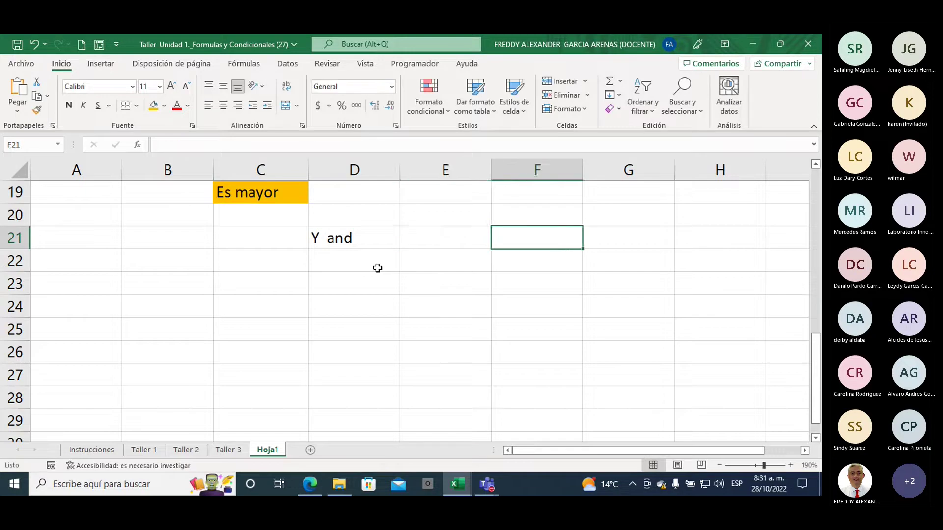
{"action": "key", "text": "Left"}
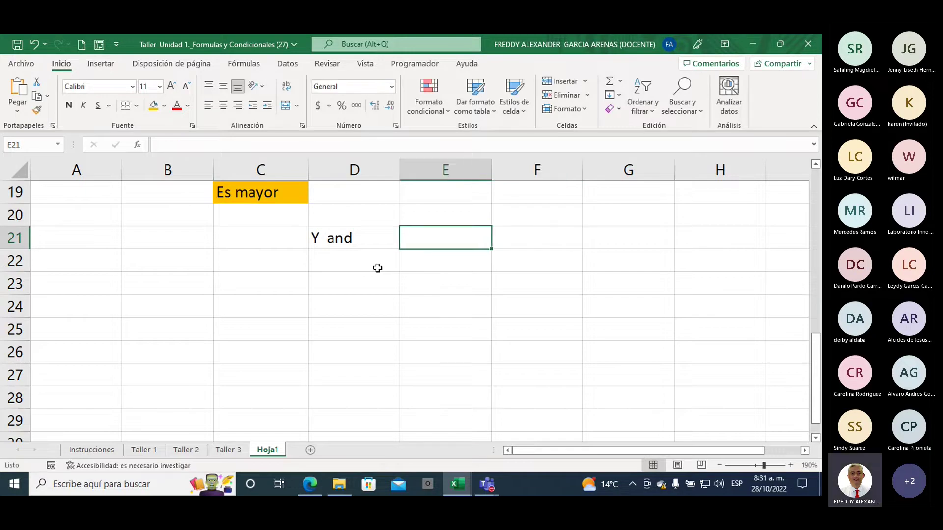
{"action": "type", "text": "o"}
{"action": "key", "text": "BackSpace"}
{"action": "type", "text": "O "}
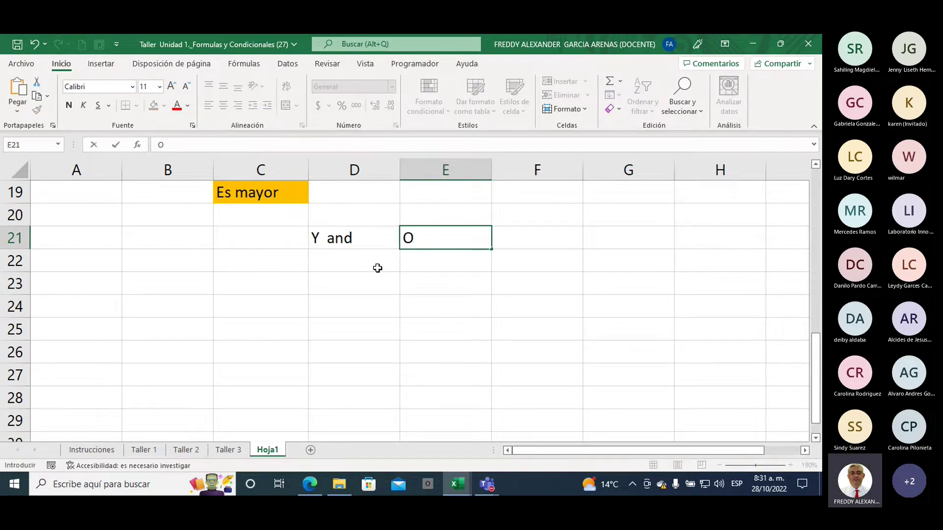
{"action": "type", "text": "OR"}
{"action": "left_click", "coordinate": [377, 268]}
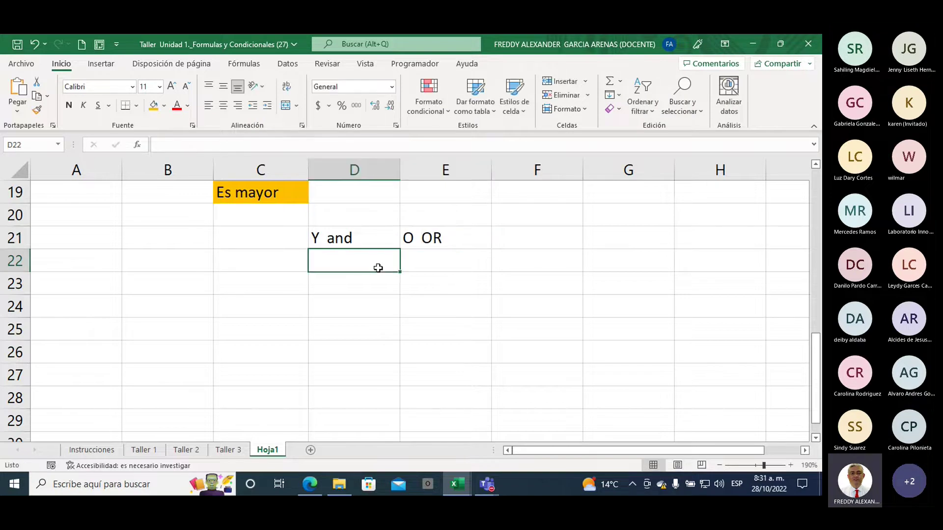
{"action": "left_click", "coordinate": [337, 238]}
{"action": "left_click", "coordinate": [403, 239]}
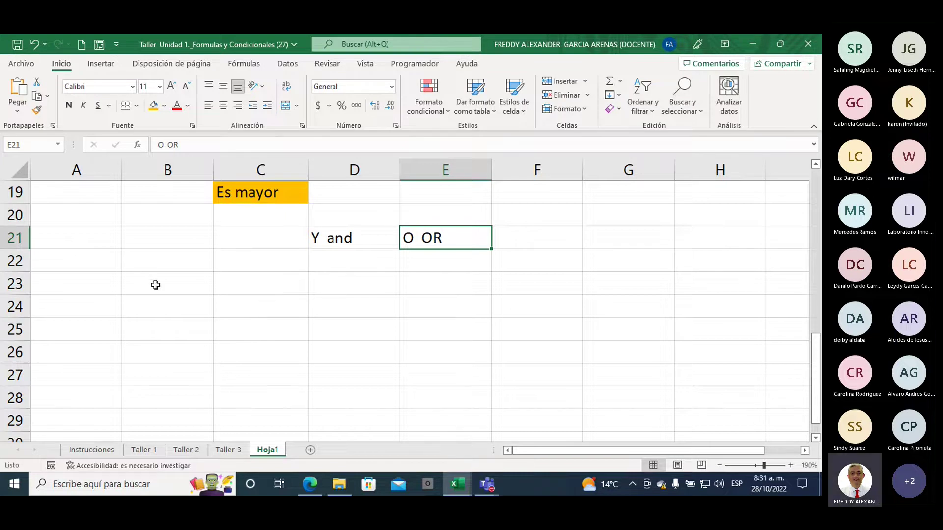
- Give cell B22 a light blue fill and cell C22 a light green fill
{"action": "left_click", "coordinate": [154, 262]}
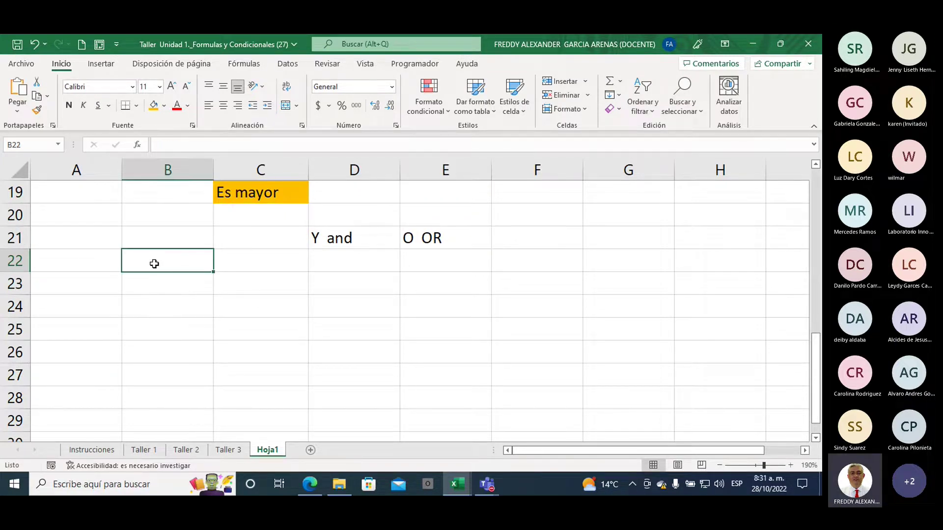
{"action": "left_click", "coordinate": [163, 105]}
{"action": "left_click", "coordinate": [215, 218]}
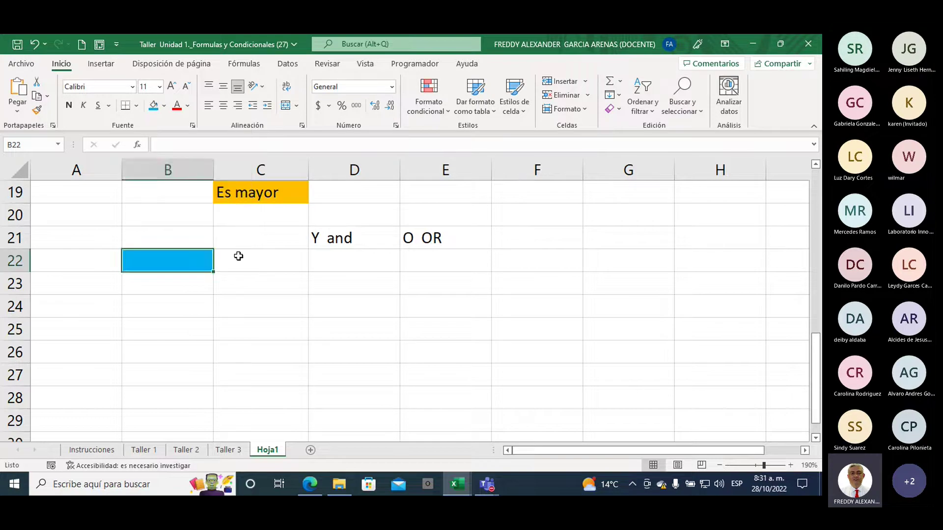
{"action": "left_click", "coordinate": [238, 254]}
{"action": "left_click", "coordinate": [164, 105]}
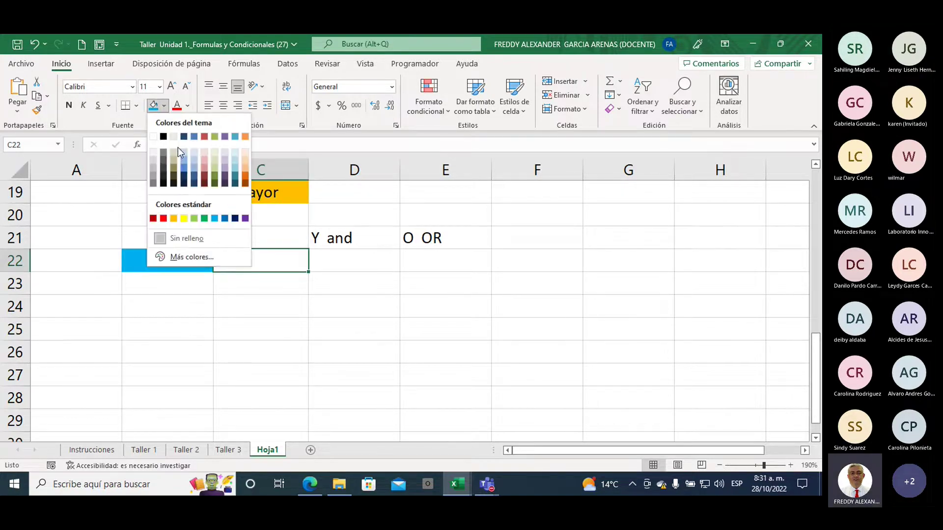
{"action": "left_click", "coordinate": [194, 218]}
- Check the new fills by selecting D21, B22 and C22 in turn
{"action": "left_click", "coordinate": [261, 308]}
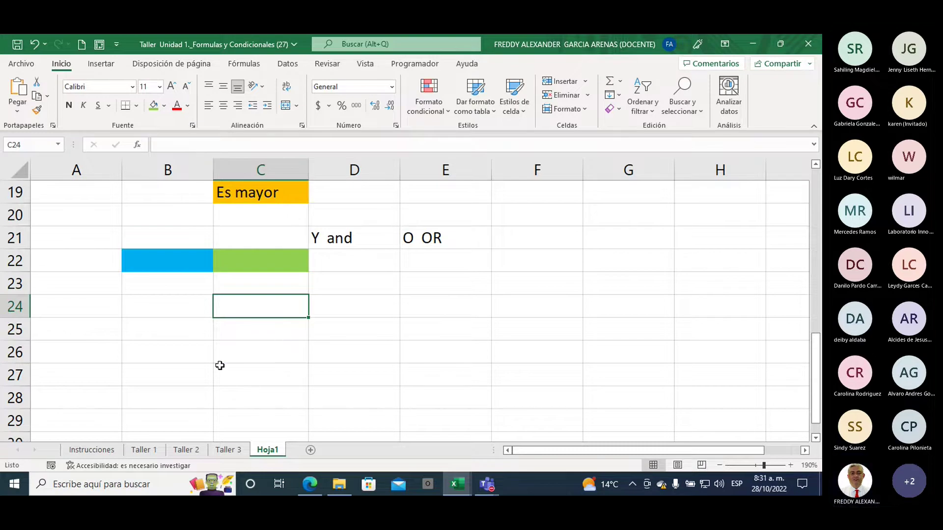
{"action": "left_click", "coordinate": [325, 238]}
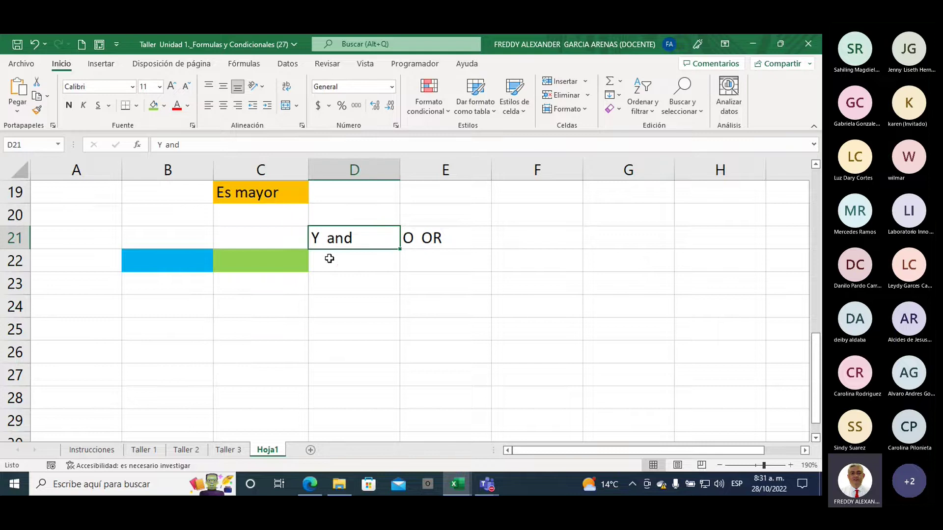
{"action": "left_click", "coordinate": [170, 268]}
{"action": "left_click", "coordinate": [242, 265]}
{"action": "left_click", "coordinate": [177, 266]}
{"action": "left_click", "coordinate": [231, 261]}
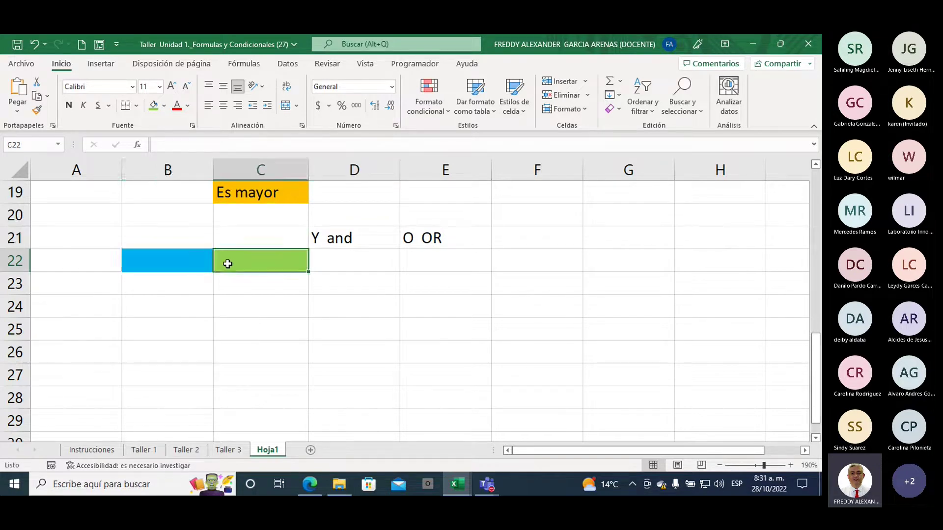
{"action": "left_click", "coordinate": [179, 265]}
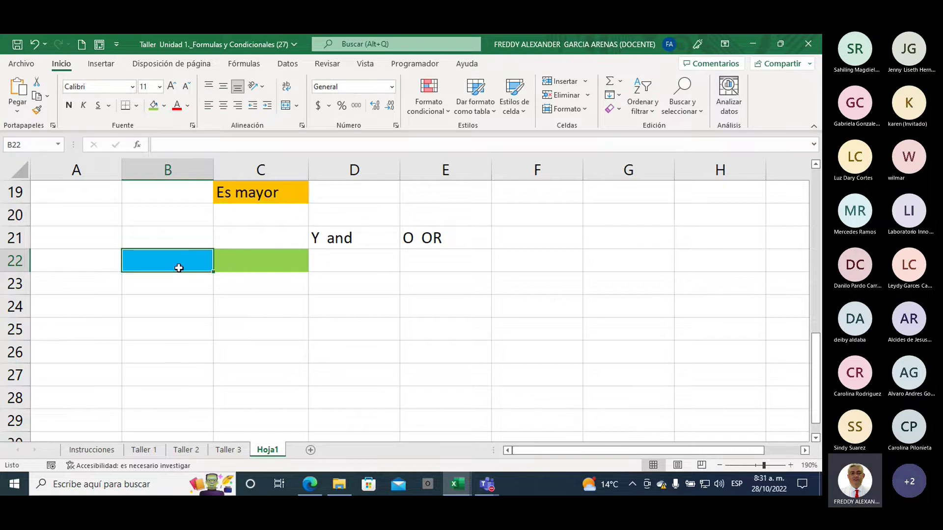
- Enter VERDADERO/FALSO in row 22 and FALSO/VERDADERO in row 23 of columns B and C
{"action": "type", "text": "verdader"}
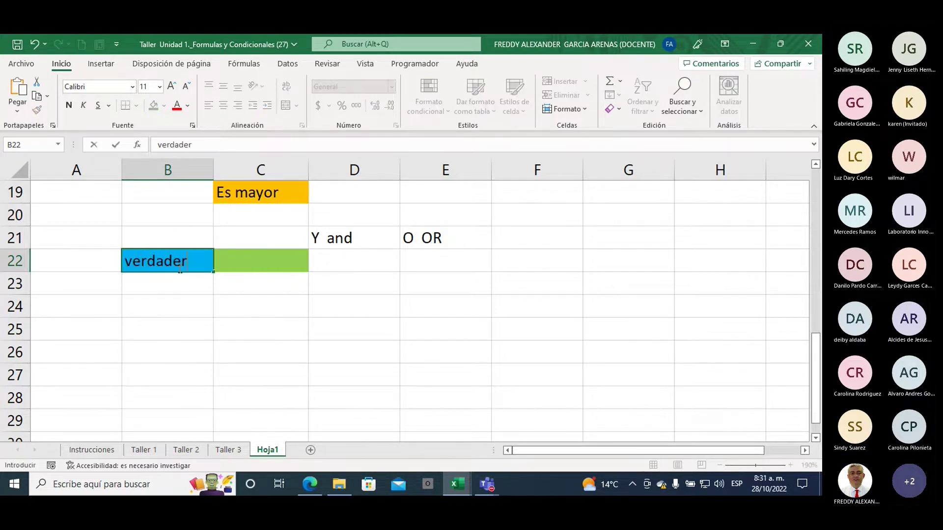
{"action": "type", "text": "o"}
{"action": "key", "text": "Tab"}
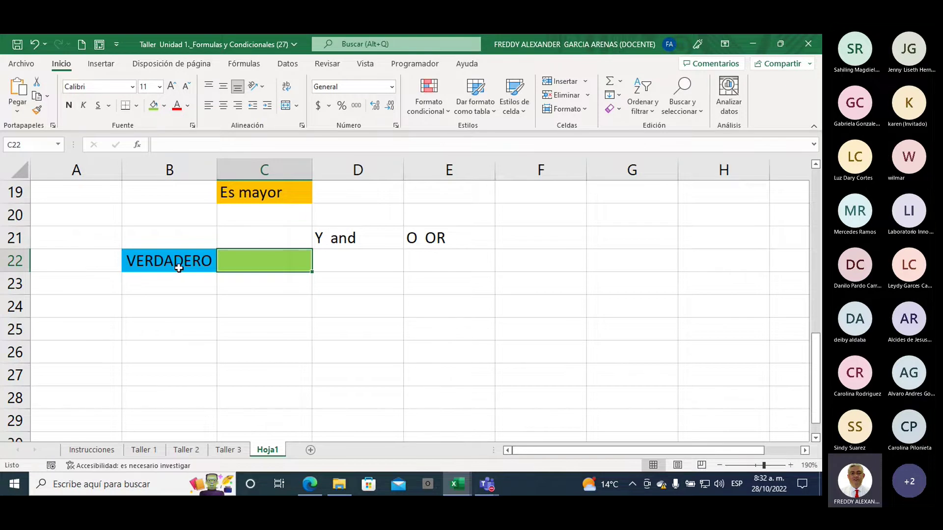
{"action": "type", "text": "fal"}
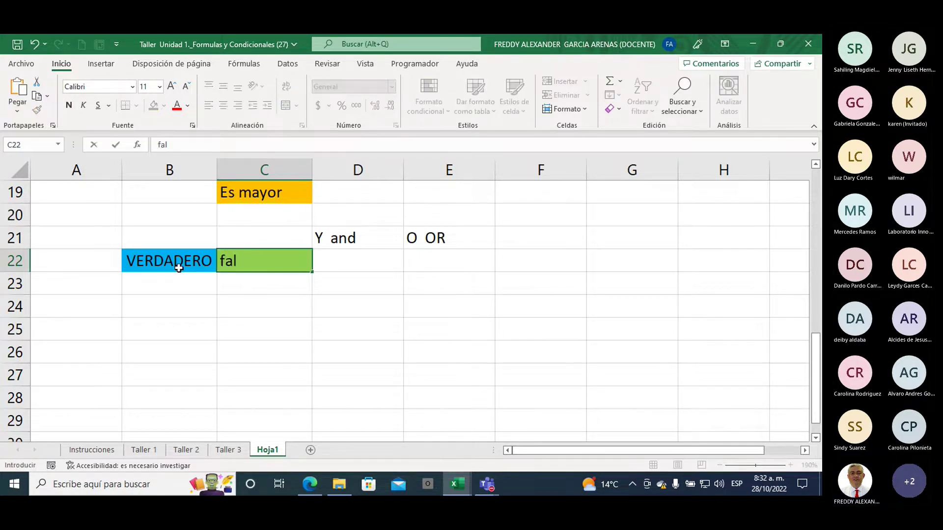
{"action": "type", "text": "so"}
{"action": "key", "text": "Return"}
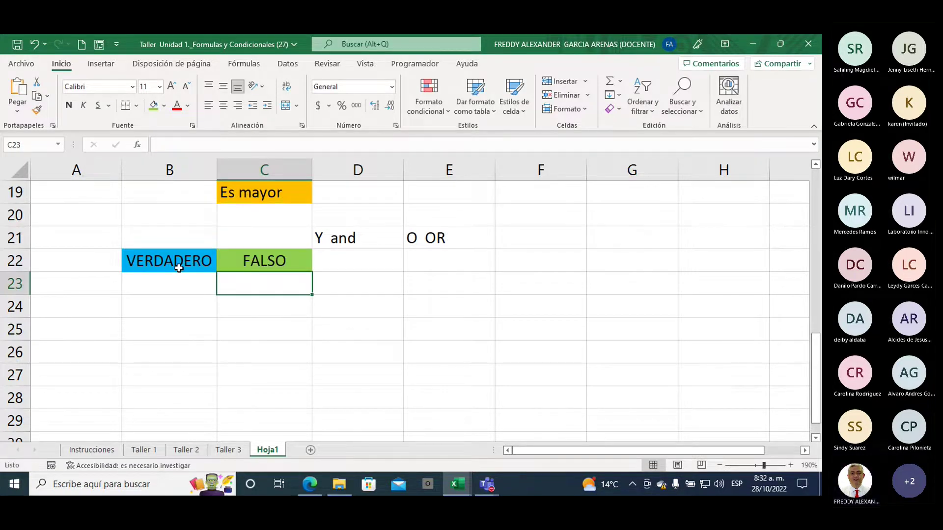
{"action": "key", "text": "Left"}
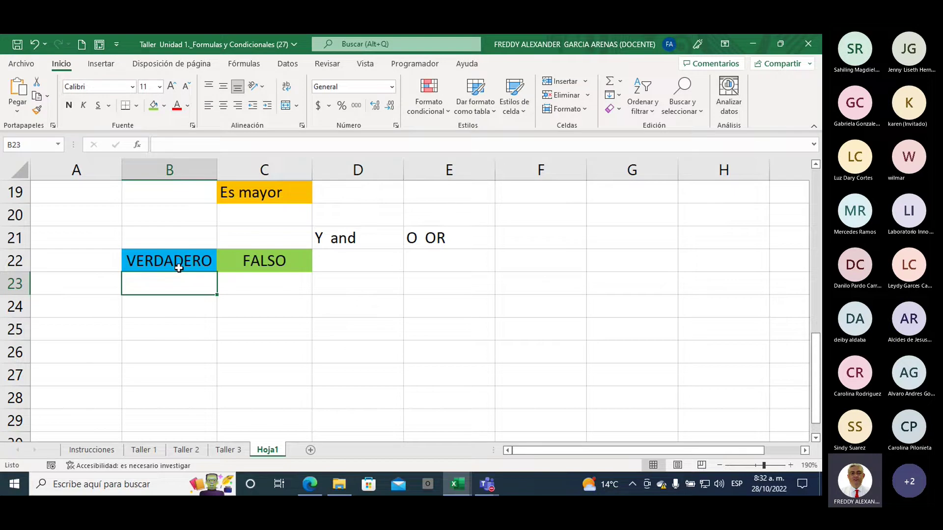
{"action": "type", "text": "falso"}
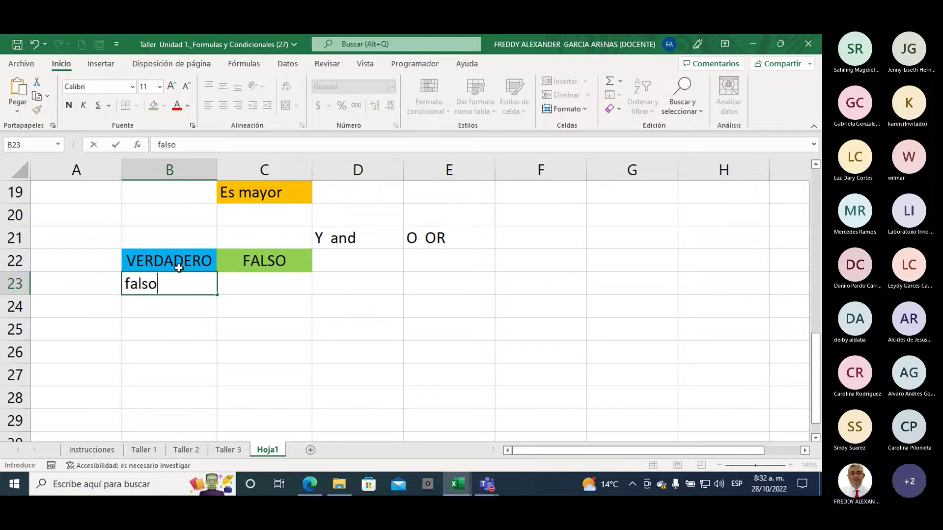
{"action": "key", "text": "Tab"}
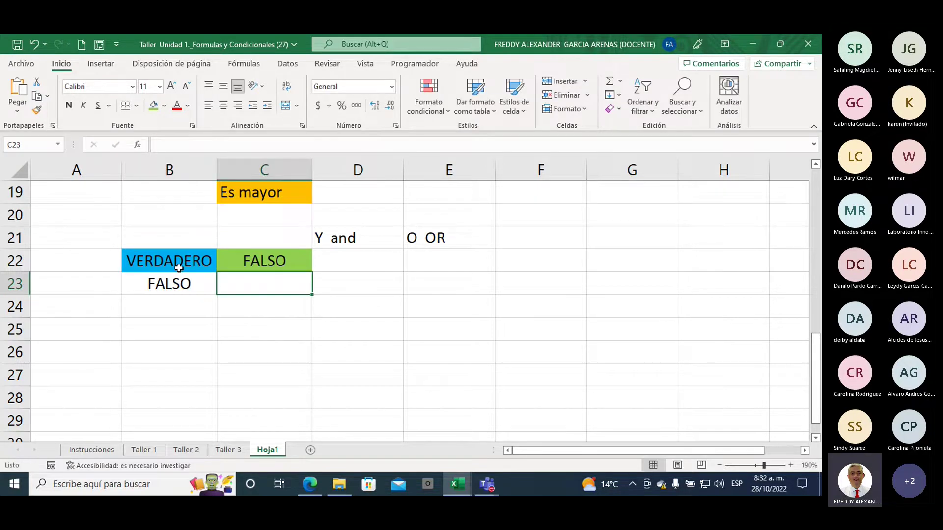
{"action": "type", "text": "verdadero"}
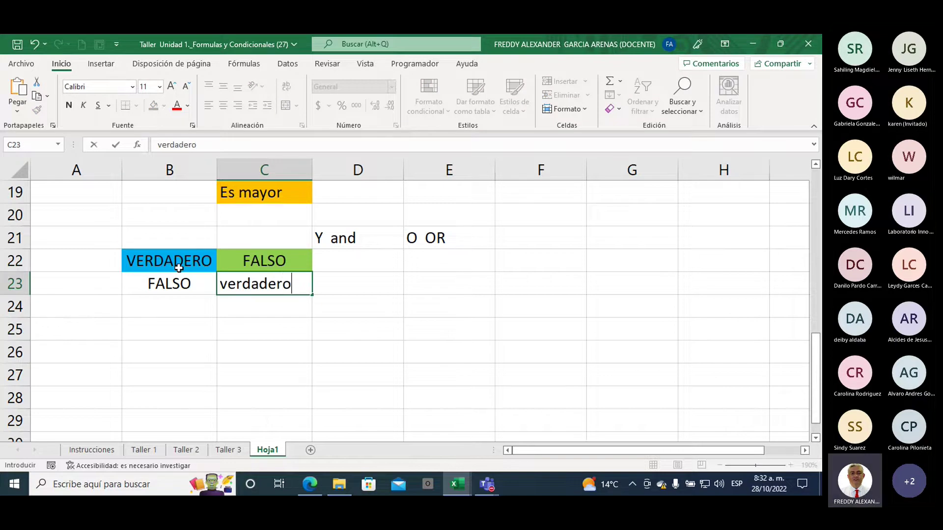
{"action": "key", "text": "Up"}
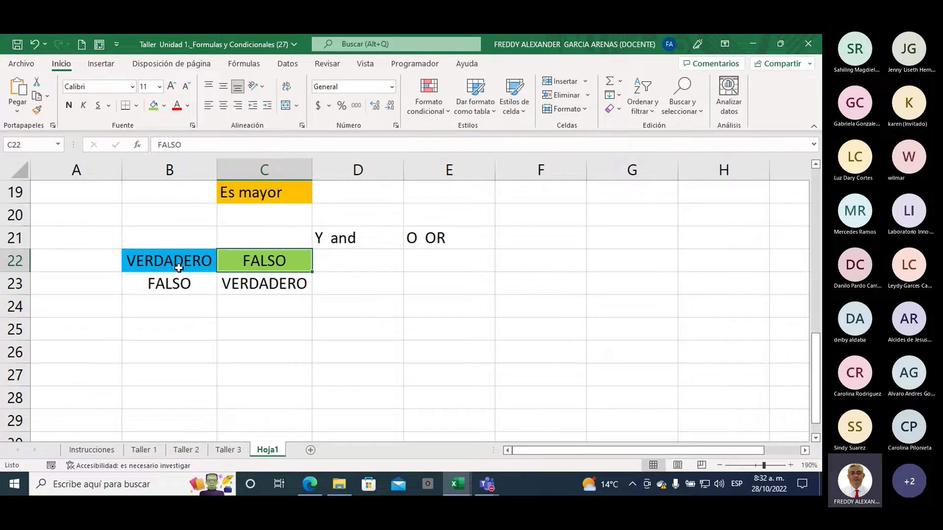
{"action": "key", "text": "Down"}
{"action": "key", "text": "Down"}
- Enter FALSO/FALSO in row 24 and VERDADERO/VERDADERO in row 25
{"action": "key", "text": "Left"}
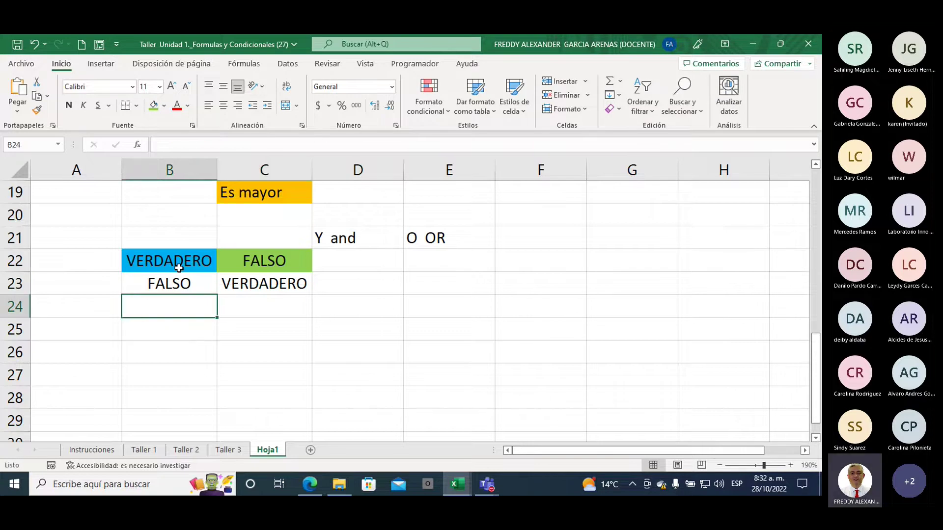
{"action": "type", "text": "falso"}
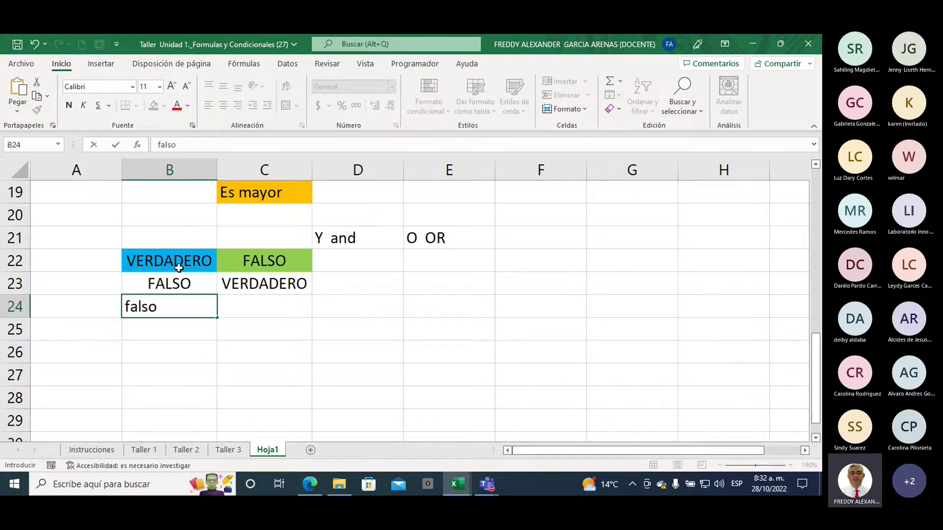
{"action": "key", "text": "Right"}
{"action": "type", "text": "fa"}
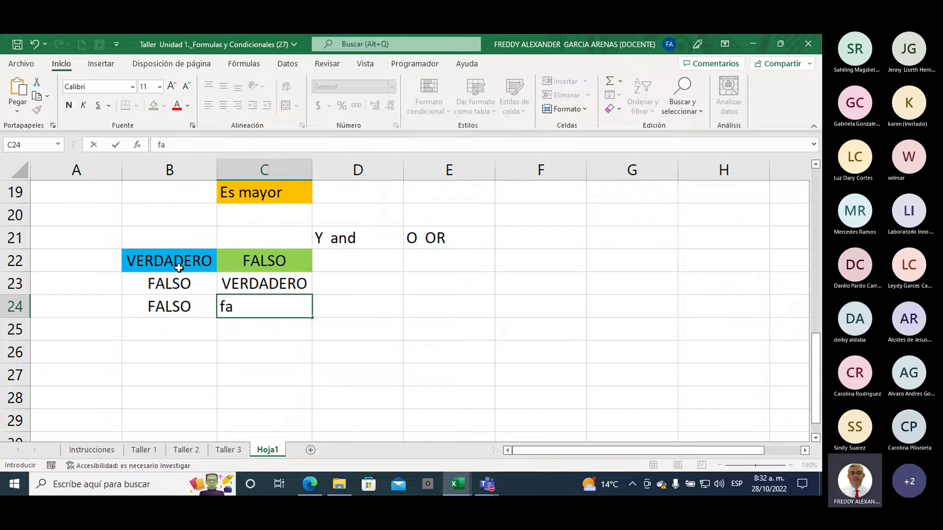
{"action": "type", "text": "lso"}
{"action": "key", "text": "Return"}
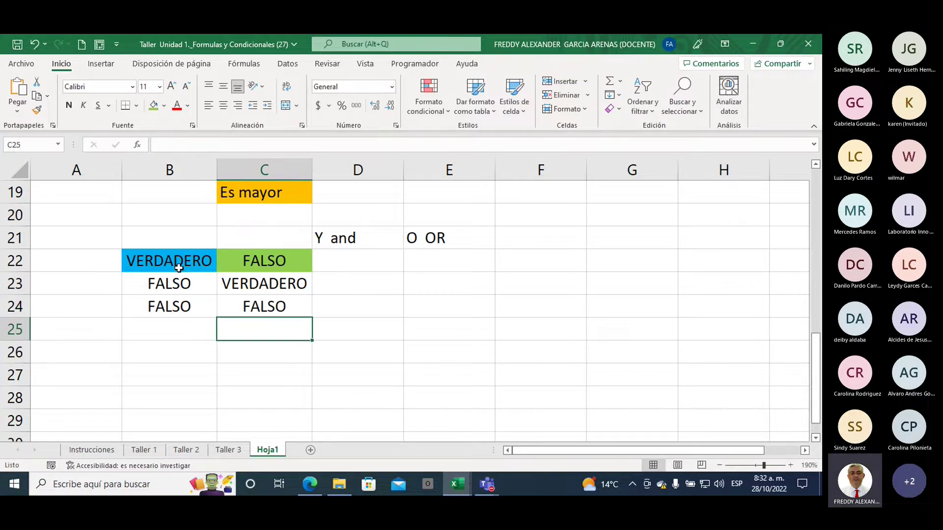
{"action": "key", "text": "Left"}
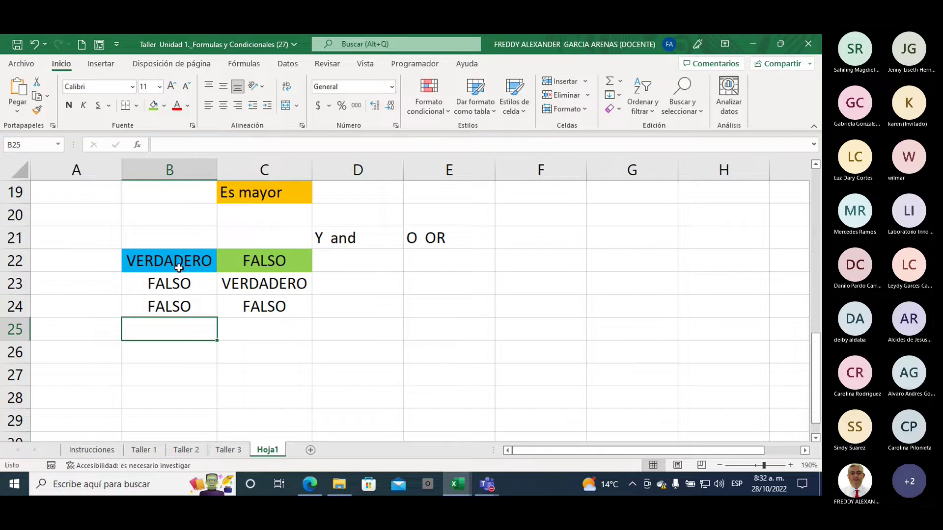
{"action": "type", "text": "v"}
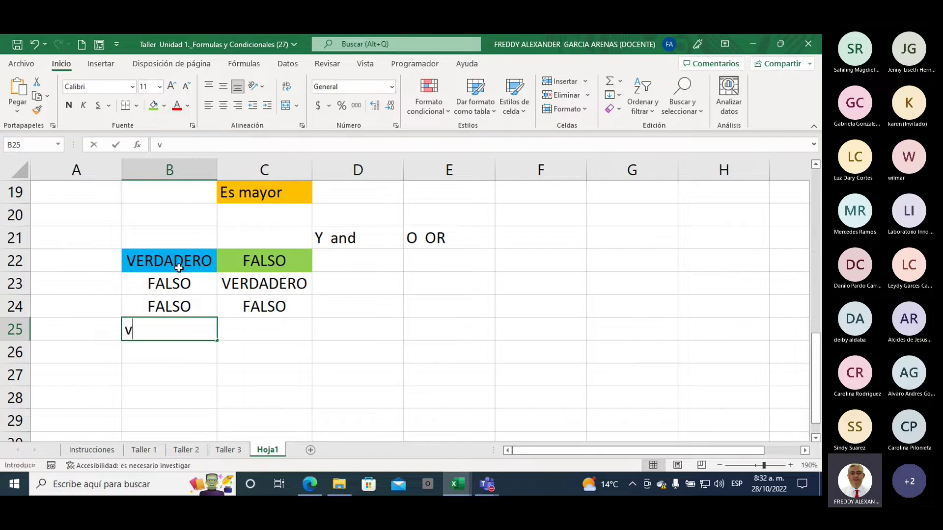
{"action": "type", "text": "erdadero"}
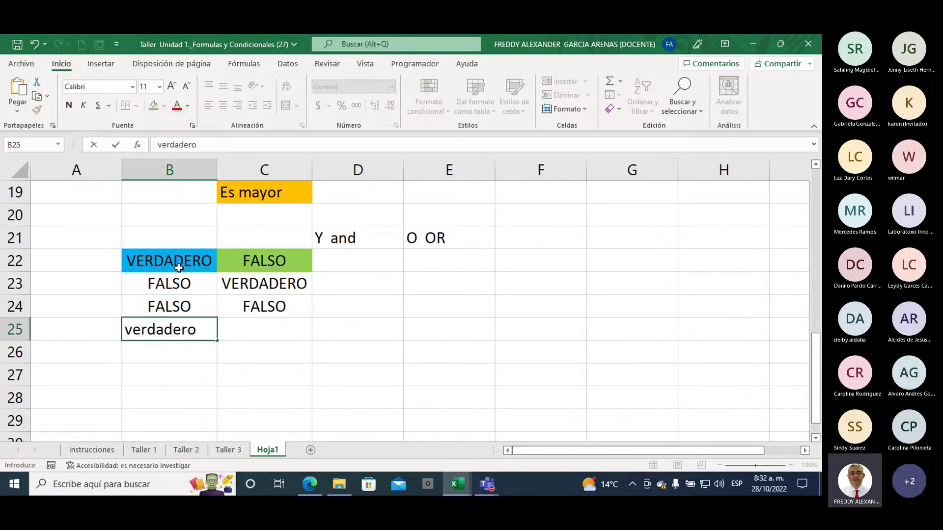
{"action": "key", "text": "Tab"}
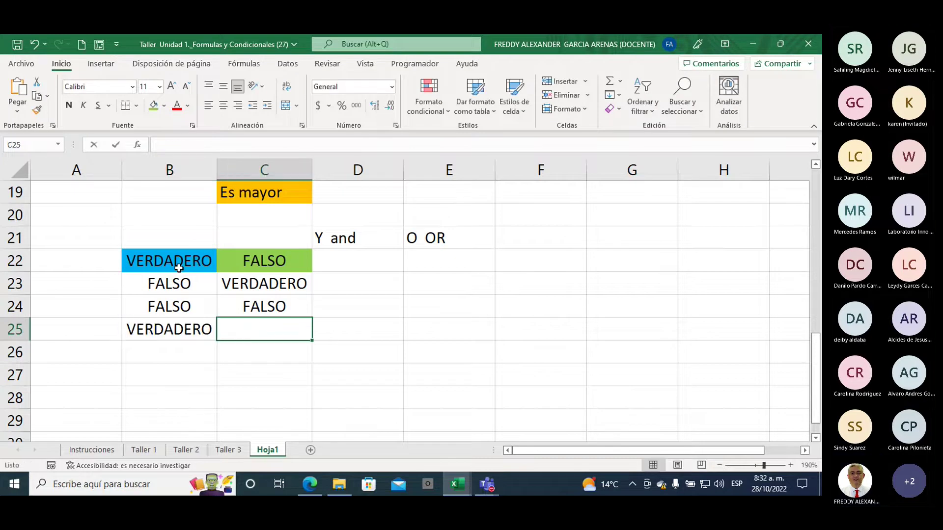
{"action": "type", "text": "verdader"}
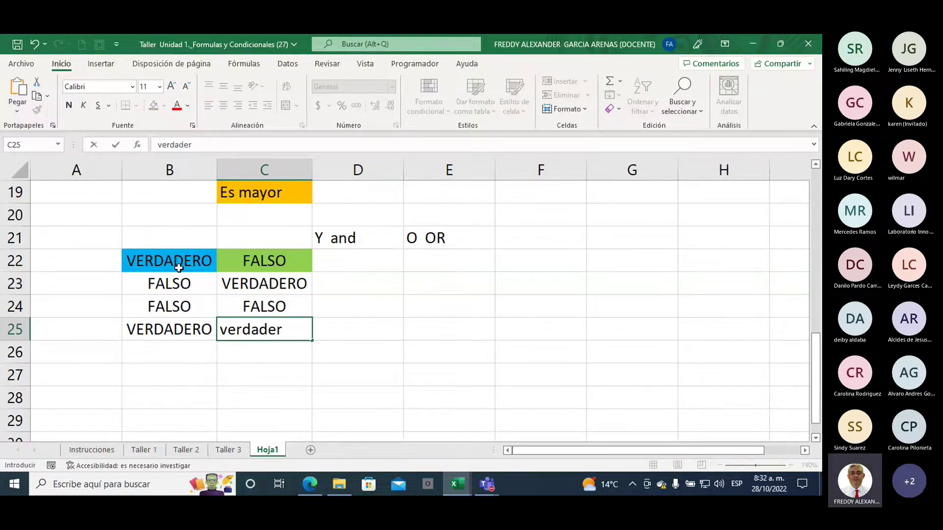
{"action": "type", "text": "o"}
{"action": "key", "text": "Tab"}
{"action": "key", "text": "Left"}
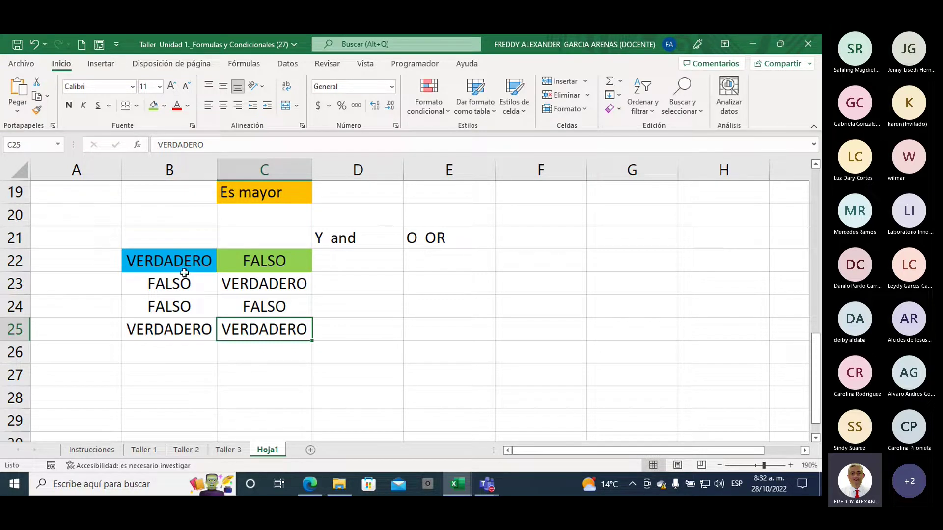
- Fill the whole B22:B25 range blue
{"action": "left_click_drag", "start_coordinate": [176, 262], "coordinate": [170, 330]}
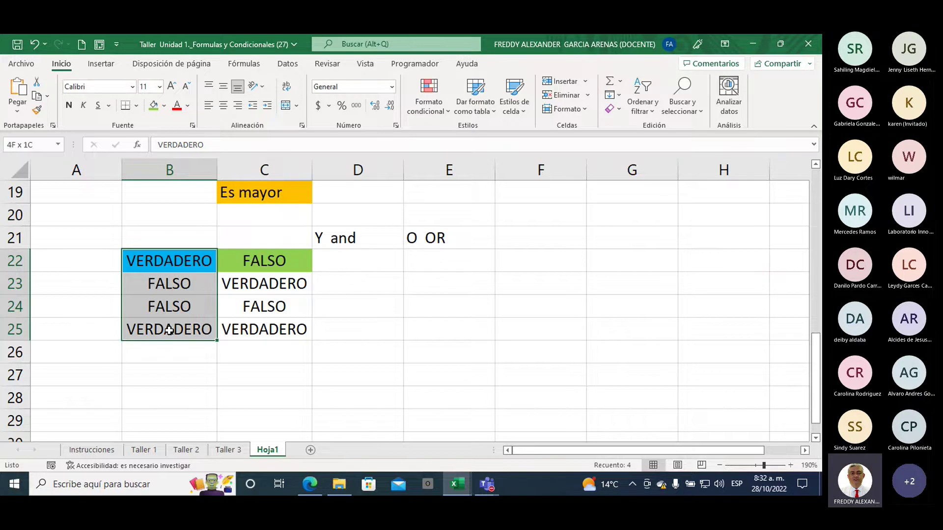
{"action": "left_click", "coordinate": [165, 106]}
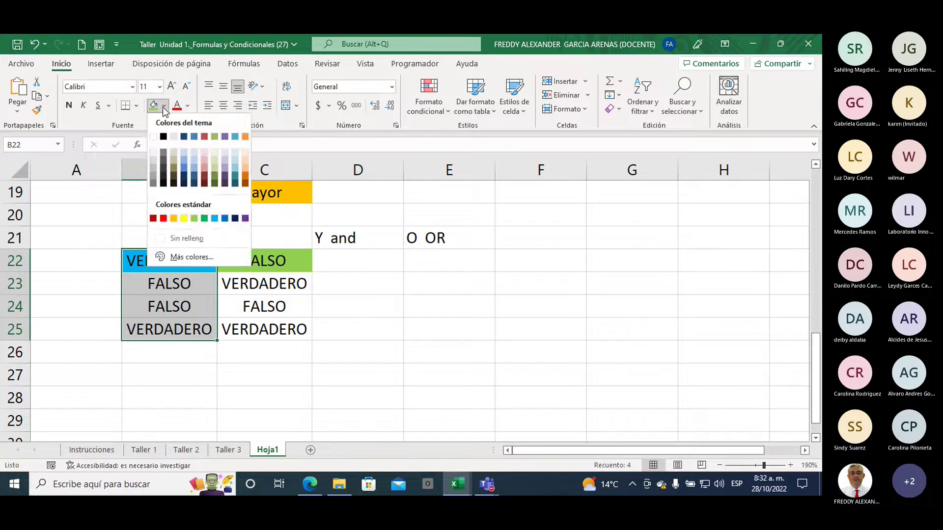
{"action": "left_click", "coordinate": [214, 219]}
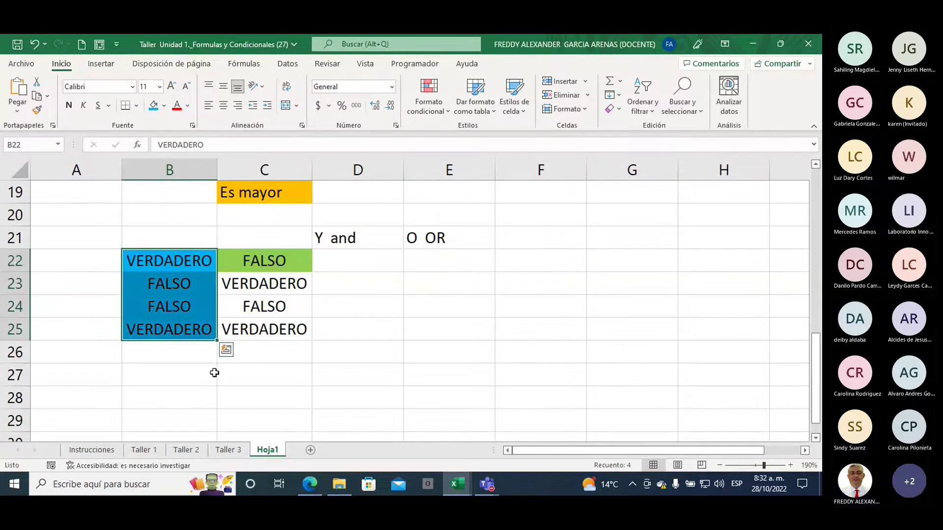
{"action": "left_click", "coordinate": [220, 398]}
{"action": "left_click_drag", "start_coordinate": [167, 258], "coordinate": [168, 324]}
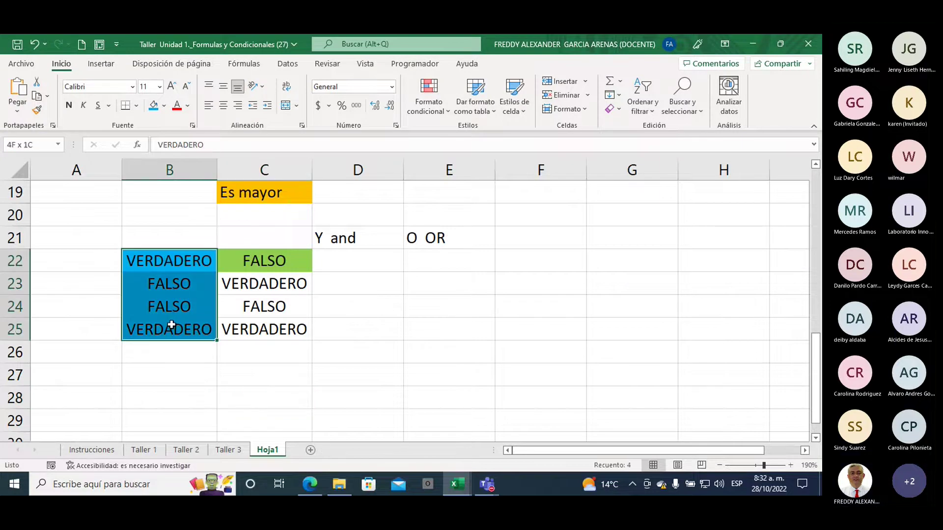
- Fill C22:C25 light green, then select the first pair B22:C22
{"action": "left_click", "coordinate": [248, 257]}
{"action": "left_click_drag", "start_coordinate": [248, 257], "coordinate": [247, 326]}
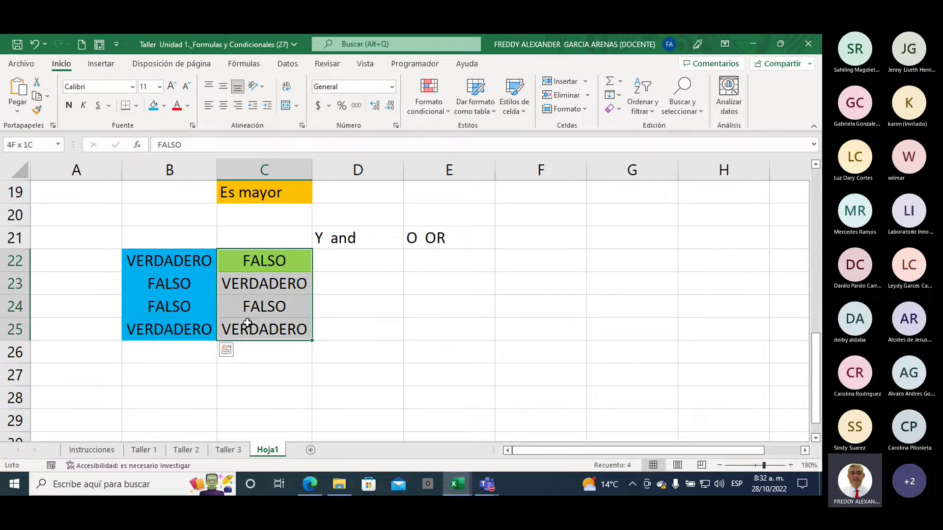
{"action": "left_click", "coordinate": [165, 106]}
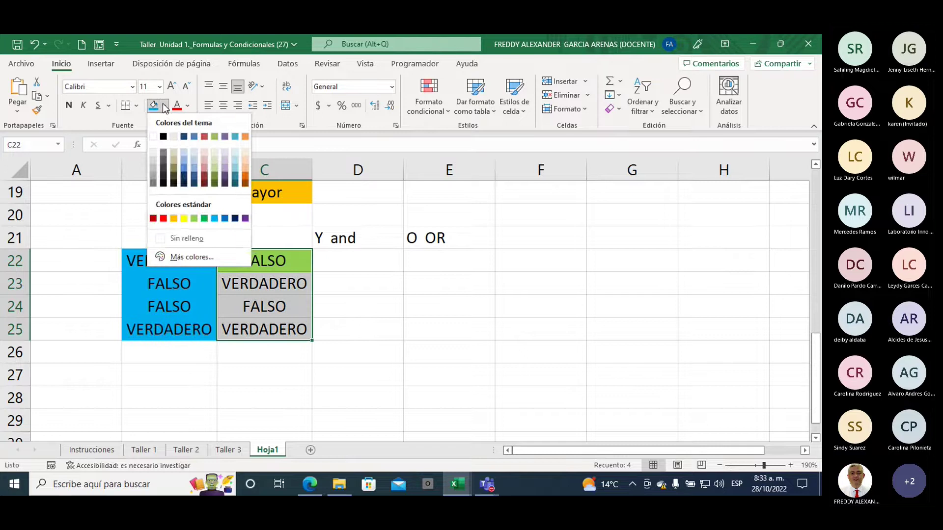
{"action": "left_click", "coordinate": [195, 218]}
{"action": "left_click", "coordinate": [247, 378]}
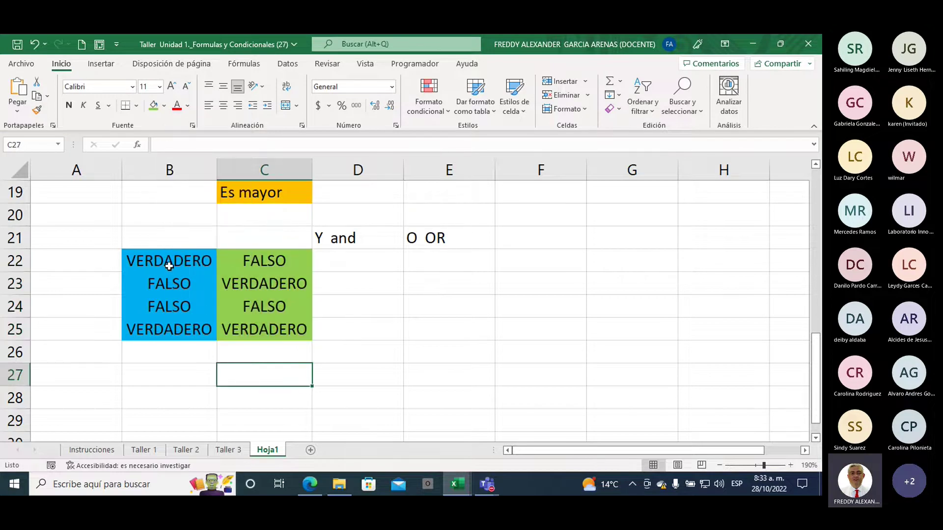
{"action": "left_click_drag", "start_coordinate": [168, 260], "coordinate": [238, 256]}
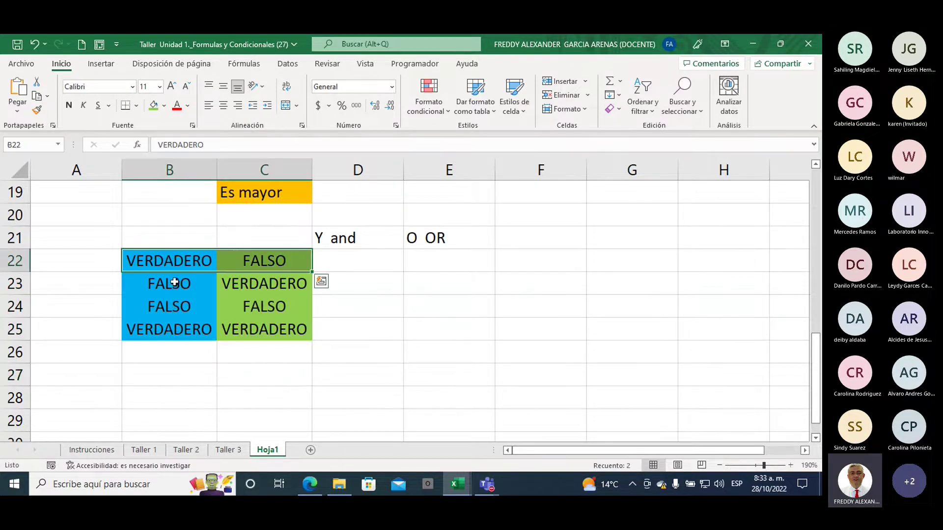
{"action": "left_click_drag", "start_coordinate": [172, 282], "coordinate": [247, 284]}
{"action": "left_click_drag", "start_coordinate": [178, 309], "coordinate": [253, 309]}
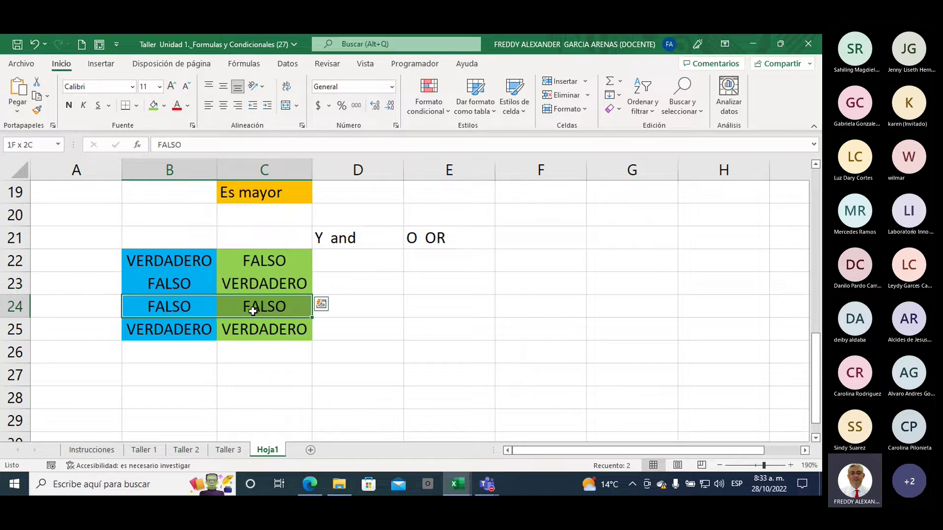
{"action": "left_click_drag", "start_coordinate": [185, 331], "coordinate": [238, 330]}
{"action": "left_click", "coordinate": [281, 375]}
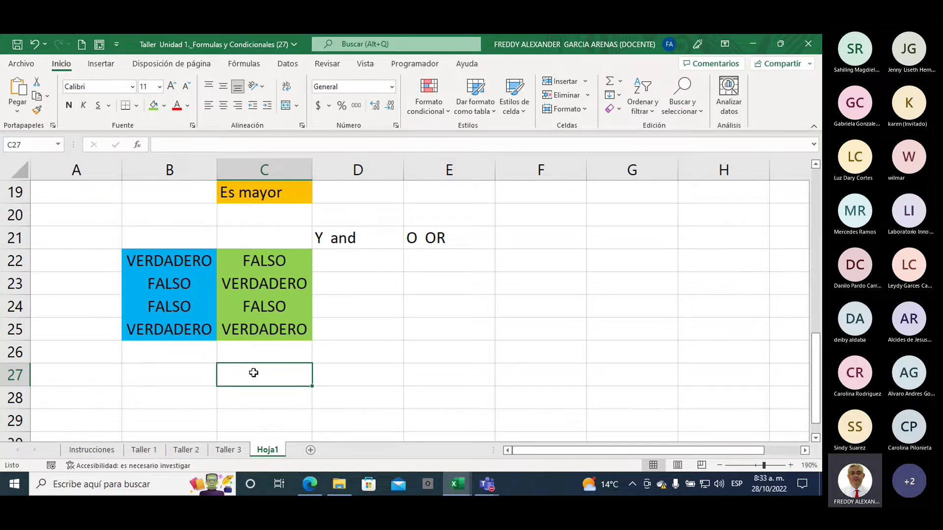
{"action": "left_click", "coordinate": [336, 238]}
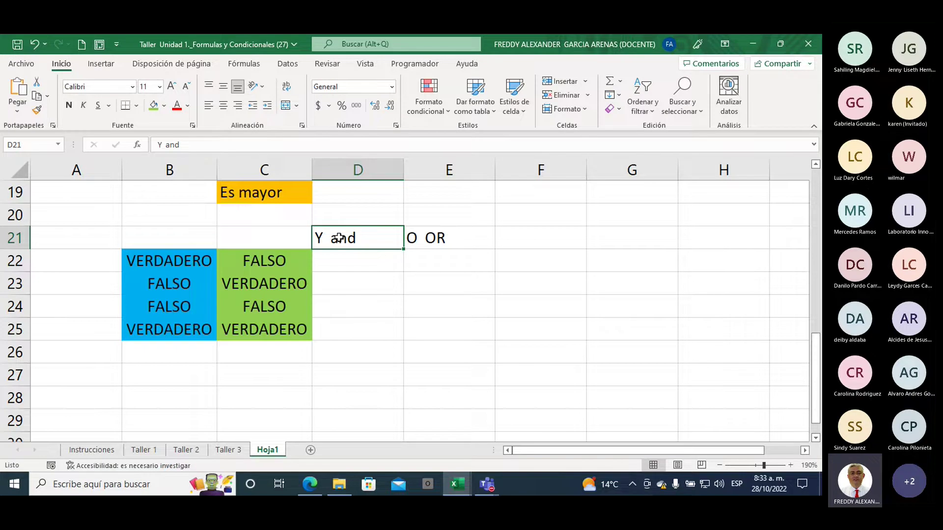
- Enter VERDADERO in D25 and FALSO in D22 as the AND results
{"action": "left_click", "coordinate": [344, 336]}
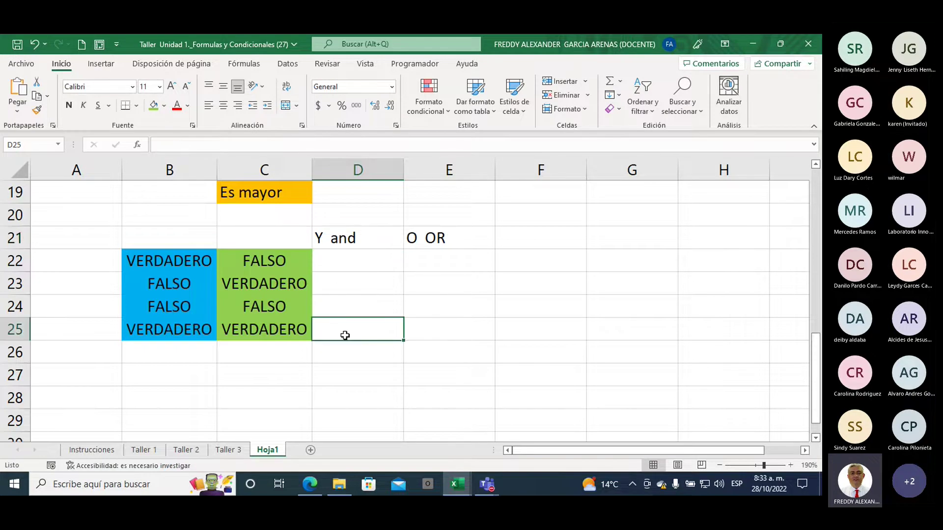
{"action": "type", "text": "verdader"}
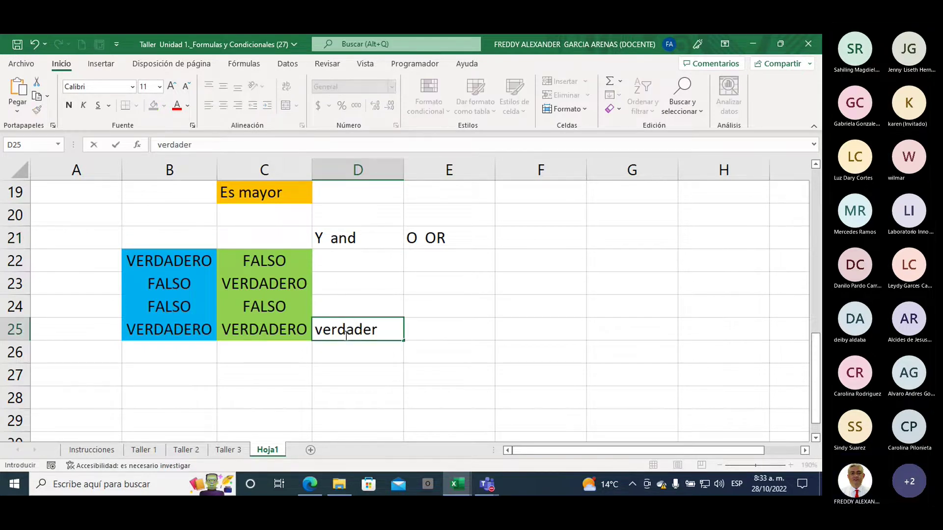
{"action": "type", "text": "o"}
{"action": "left_click", "coordinate": [344, 368]}
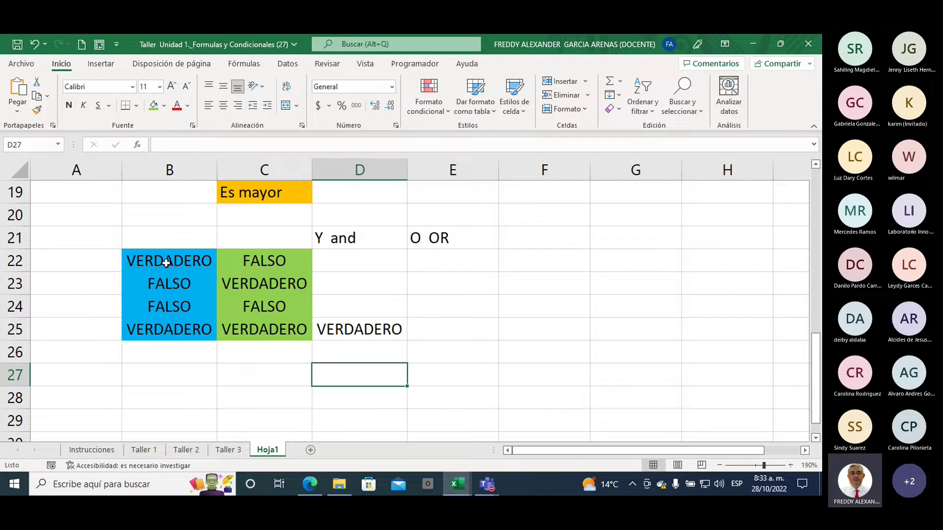
{"action": "left_click_drag", "start_coordinate": [169, 261], "coordinate": [228, 269]}
{"action": "left_click", "coordinate": [189, 262]}
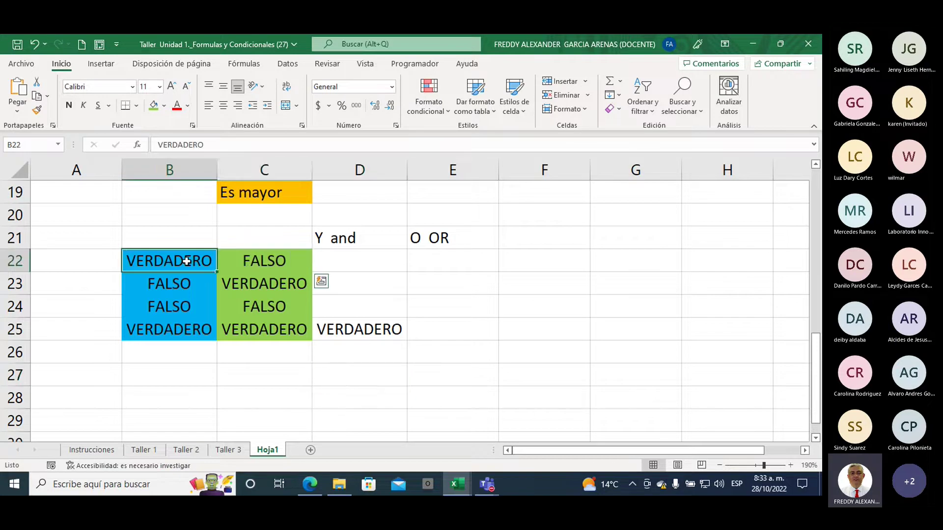
{"action": "left_click", "coordinate": [259, 264]}
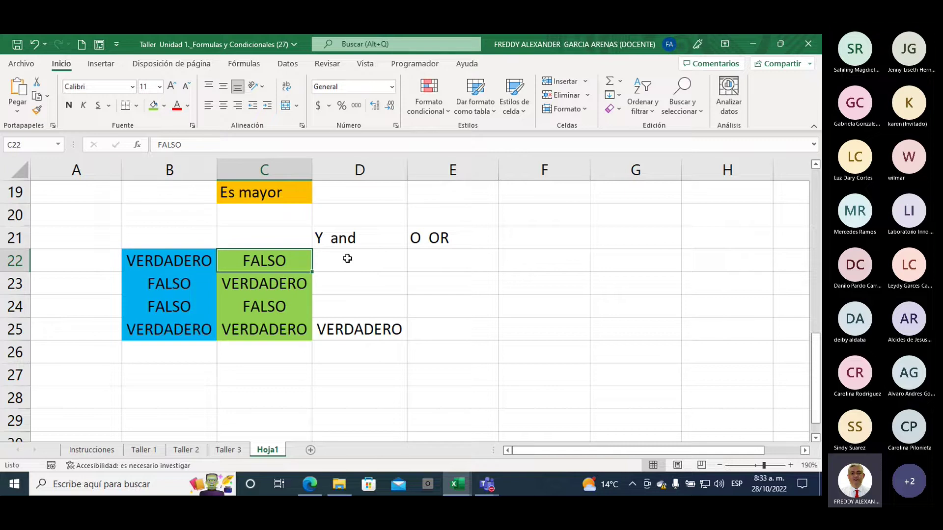
{"action": "left_click", "coordinate": [347, 259]}
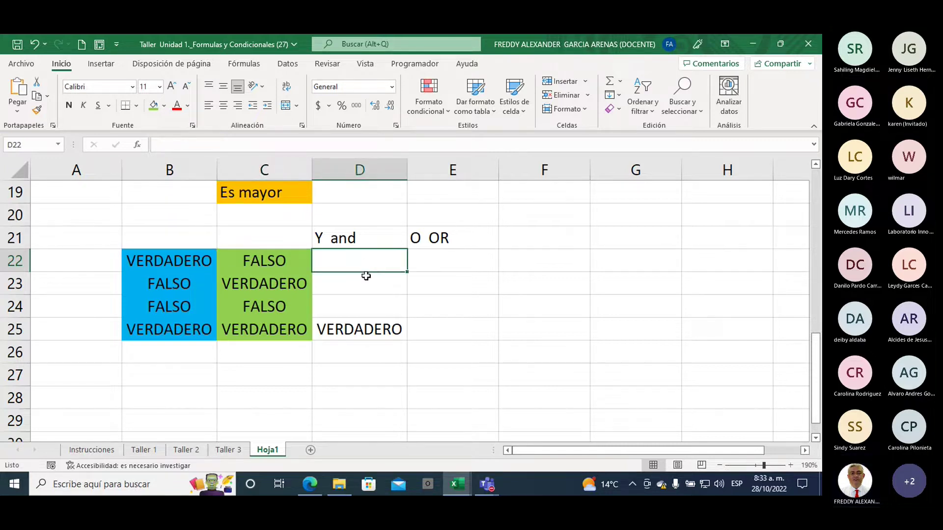
{"action": "type", "text": "fal"}
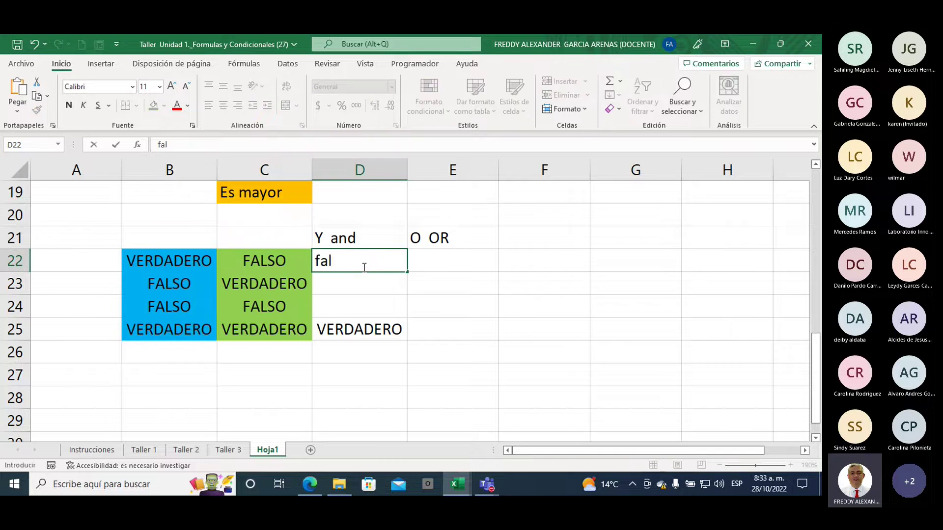
{"action": "type", "text": "so"}
{"action": "key", "text": "Return"}
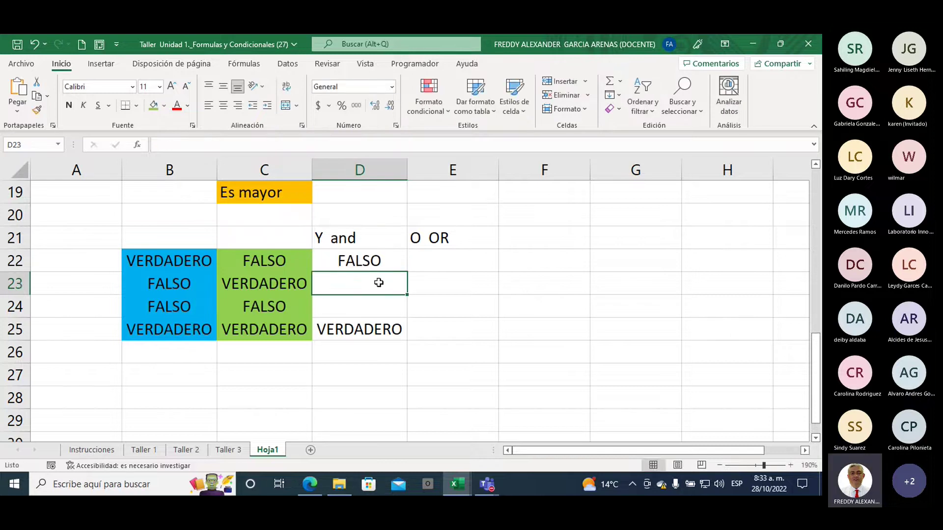
- Copy the FALSO result from D22 down into D23 and D24
{"action": "left_click", "coordinate": [361, 261]}
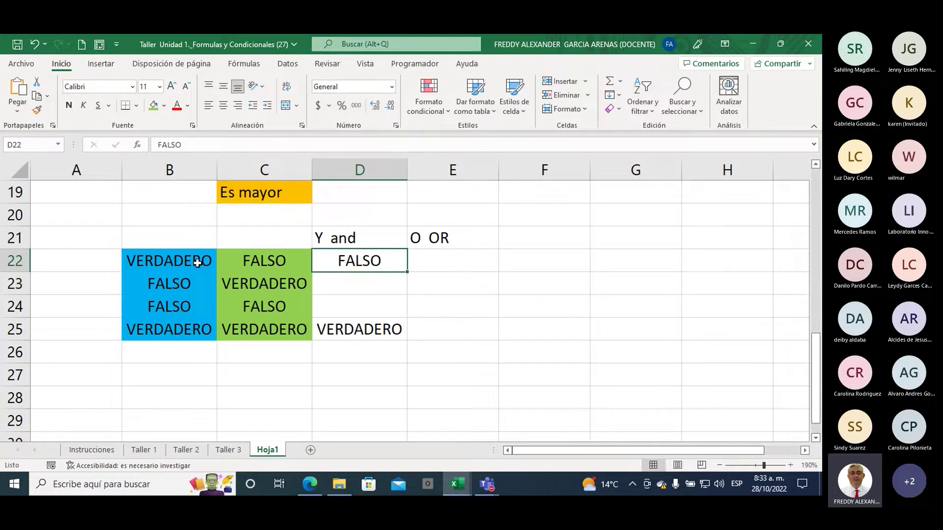
{"action": "left_click", "coordinate": [244, 265]}
{"action": "left_click", "coordinate": [185, 283]}
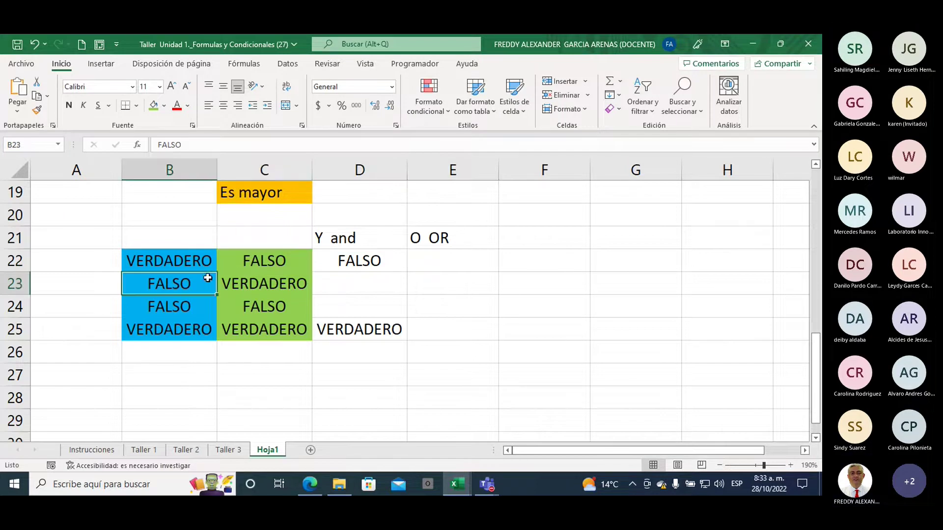
{"action": "left_click", "coordinate": [370, 261]}
{"action": "left_click", "coordinate": [366, 281]}
{"action": "left_click", "coordinate": [388, 268]}
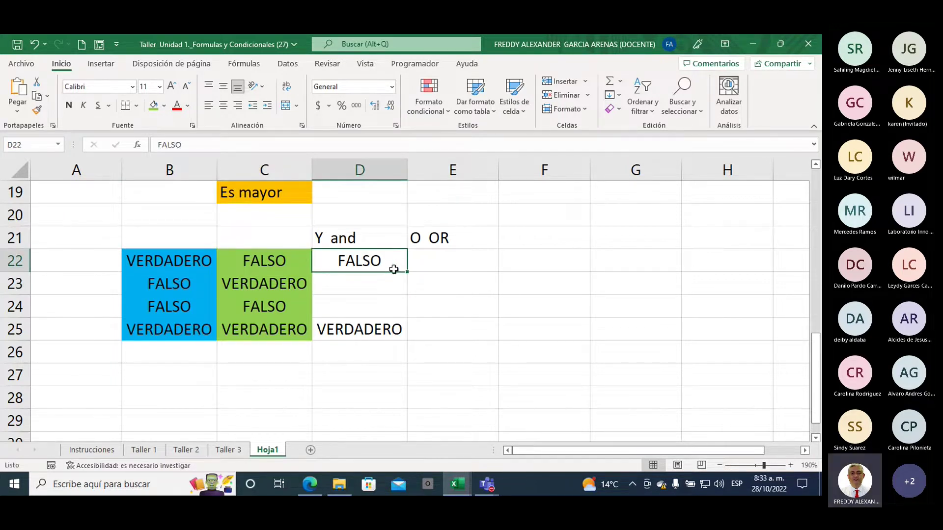
{"action": "left_click_drag", "start_coordinate": [407, 272], "coordinate": [407, 295]}
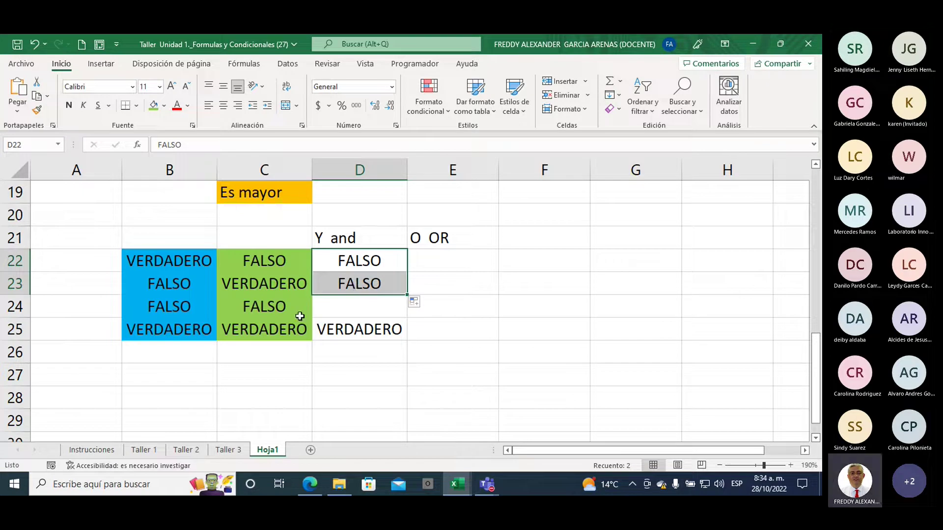
{"action": "left_click", "coordinate": [190, 309]}
{"action": "left_click_drag", "start_coordinate": [191, 310], "coordinate": [262, 307]}
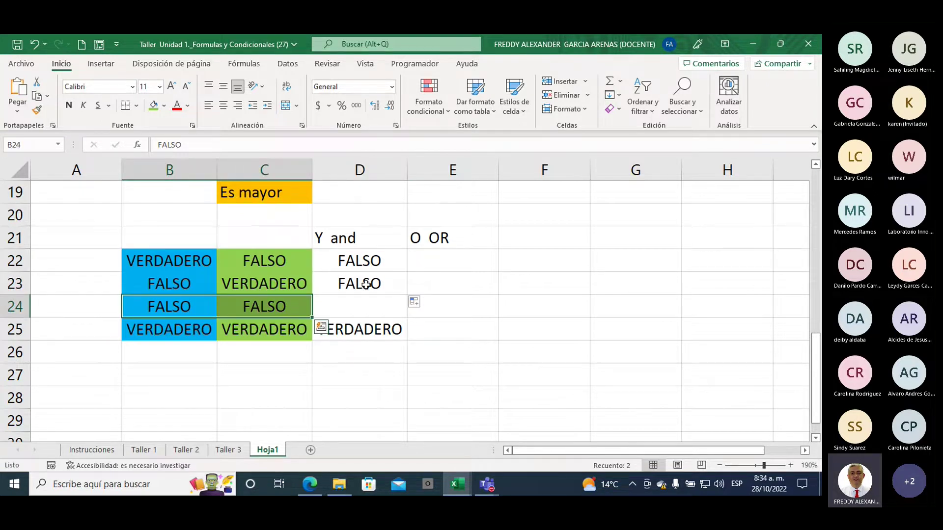
{"action": "left_click", "coordinate": [399, 289]}
{"action": "left_click_drag", "start_coordinate": [403, 291], "coordinate": [404, 310]}
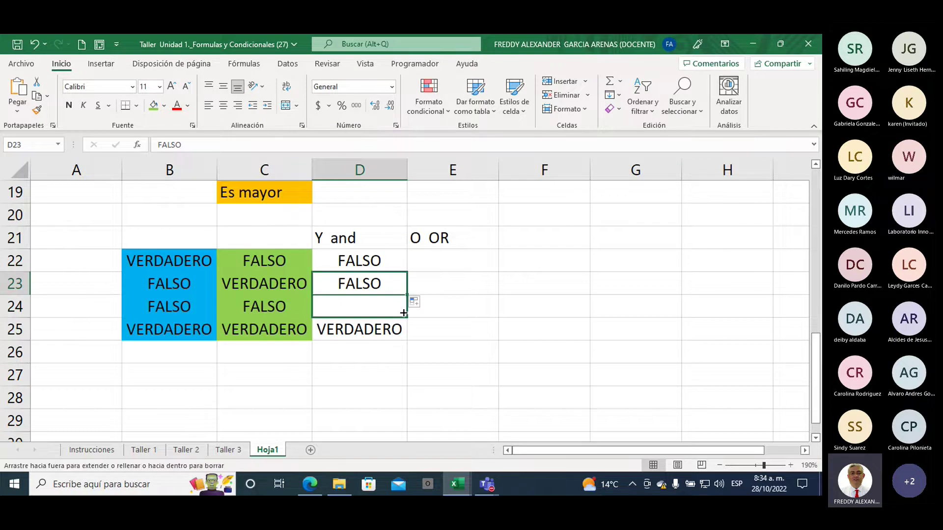
- Review the Y and heading, the VERDADERO result in D25 and its row-25 inputs
{"action": "left_click", "coordinate": [358, 359]}
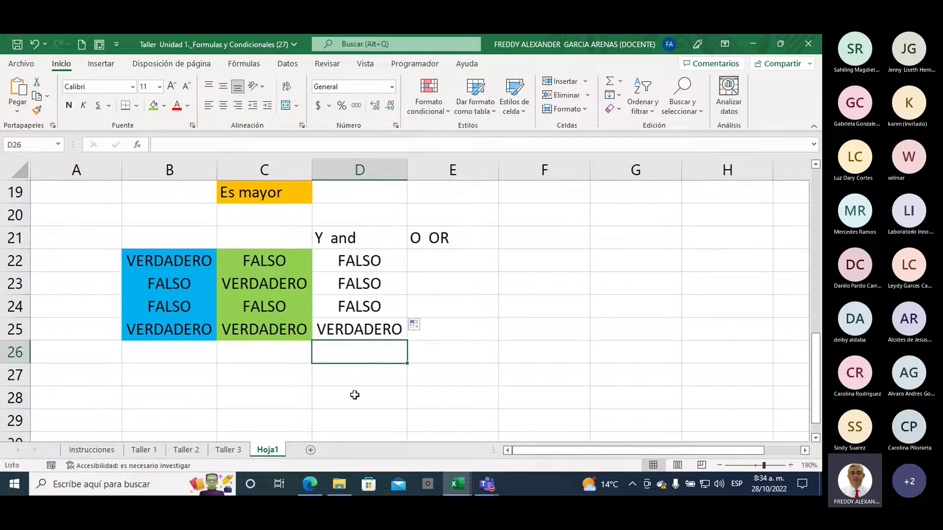
{"action": "left_click", "coordinate": [333, 238]}
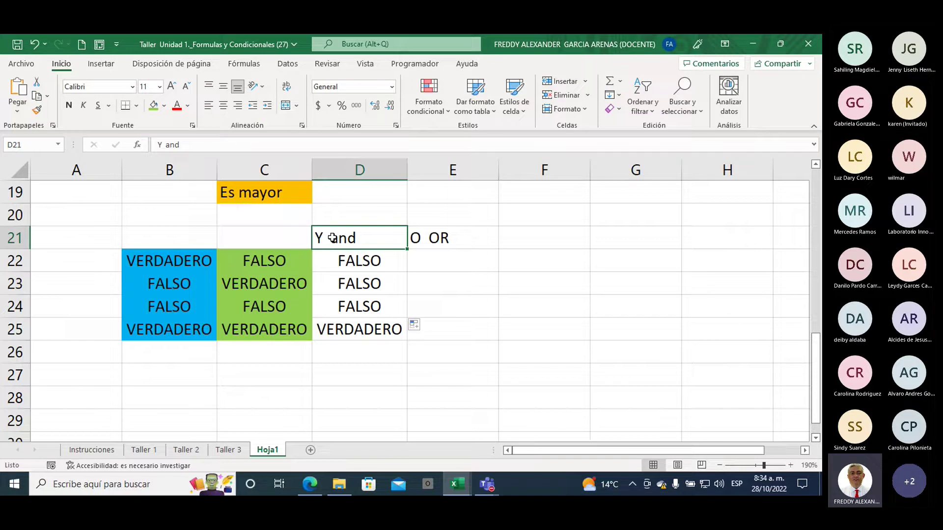
{"action": "left_click", "coordinate": [340, 328]}
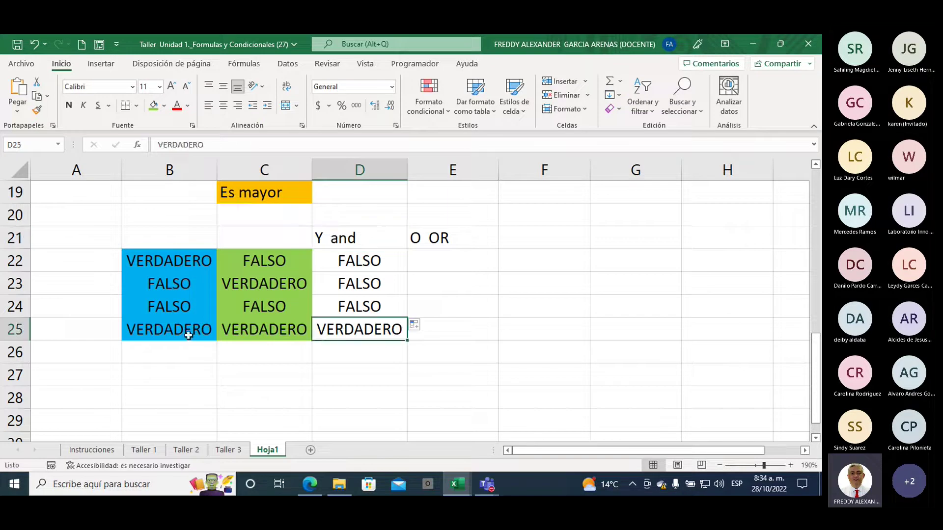
{"action": "left_click_drag", "start_coordinate": [188, 336], "coordinate": [228, 332]}
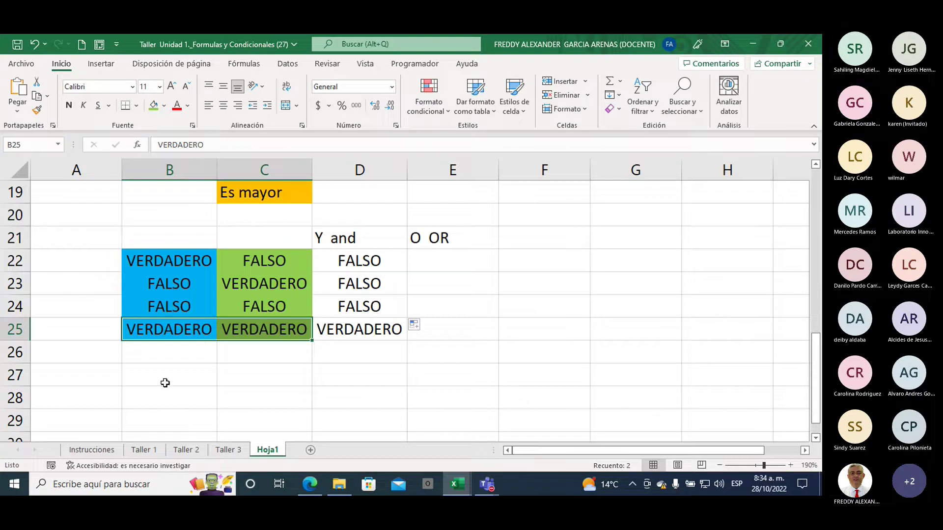
- Type 'pasaje' in B21, correcting a typo, and 'vuelo' in C21 as column headings
{"action": "left_click", "coordinate": [171, 234]}
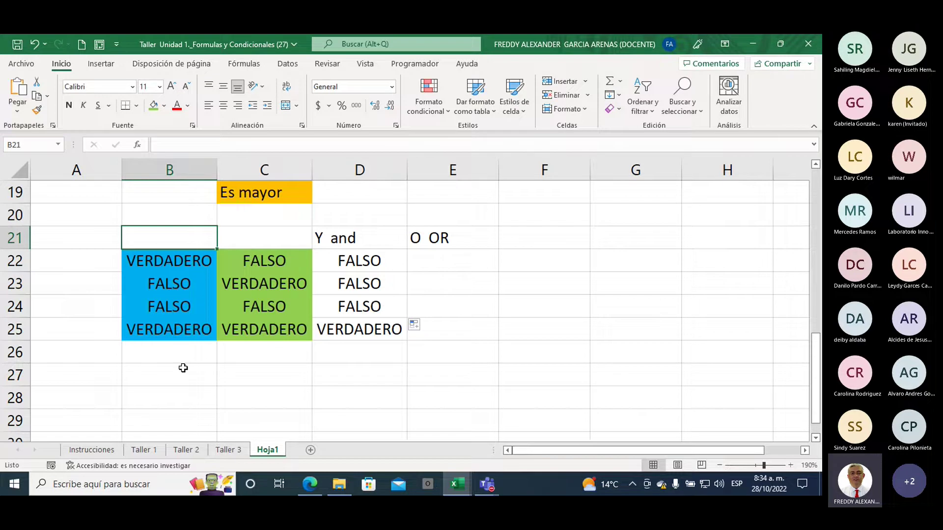
{"action": "type", "text": "pas"}
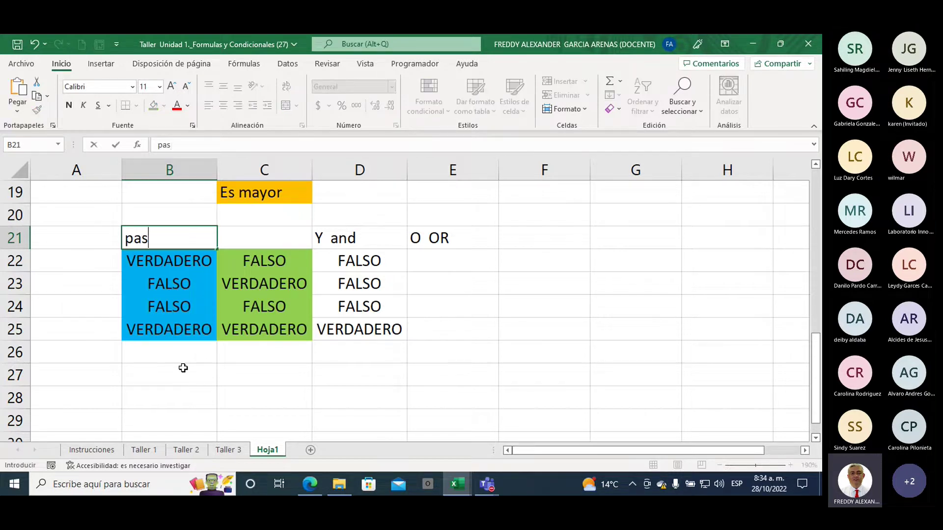
{"action": "type", "text": "je"}
{"action": "key", "text": "BackSpace"}
{"action": "key", "text": "BackSpace"}
{"action": "type", "text": "a"}
{"action": "type", "text": "je"}
{"action": "left_click", "coordinate": [249, 230]}
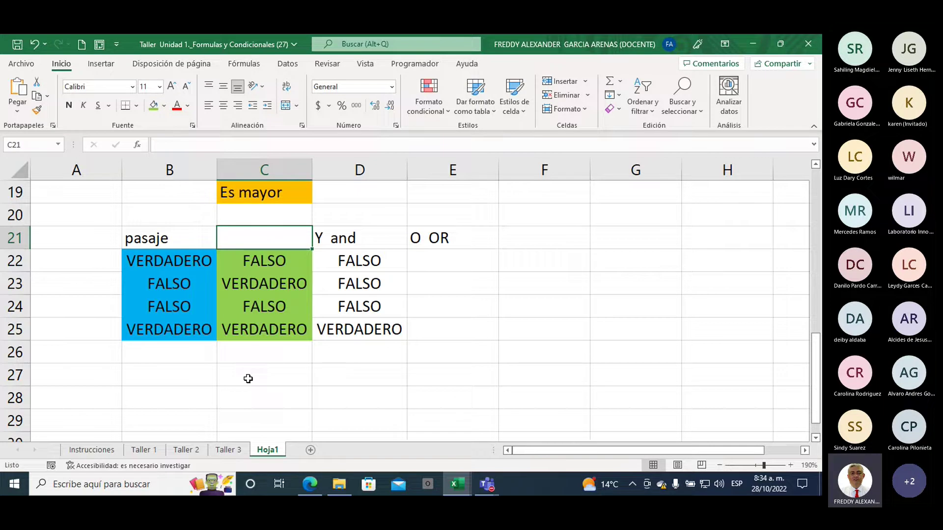
{"action": "type", "text": "vuelo"}
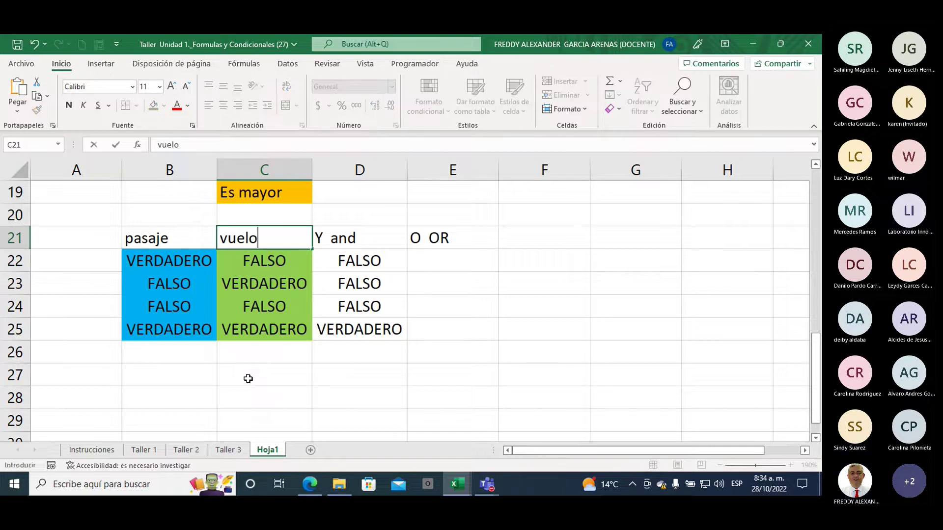
{"action": "left_click", "coordinate": [248, 378]}
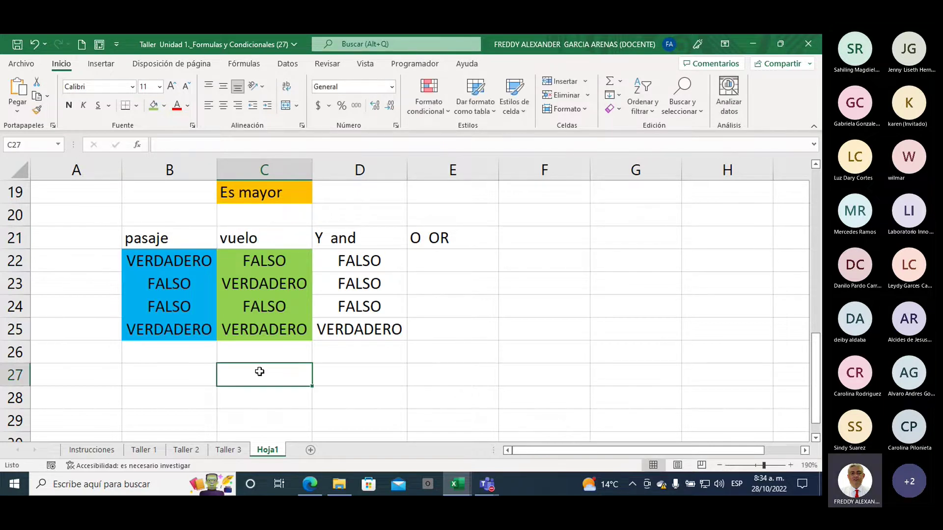
{"action": "left_click", "coordinate": [178, 242]}
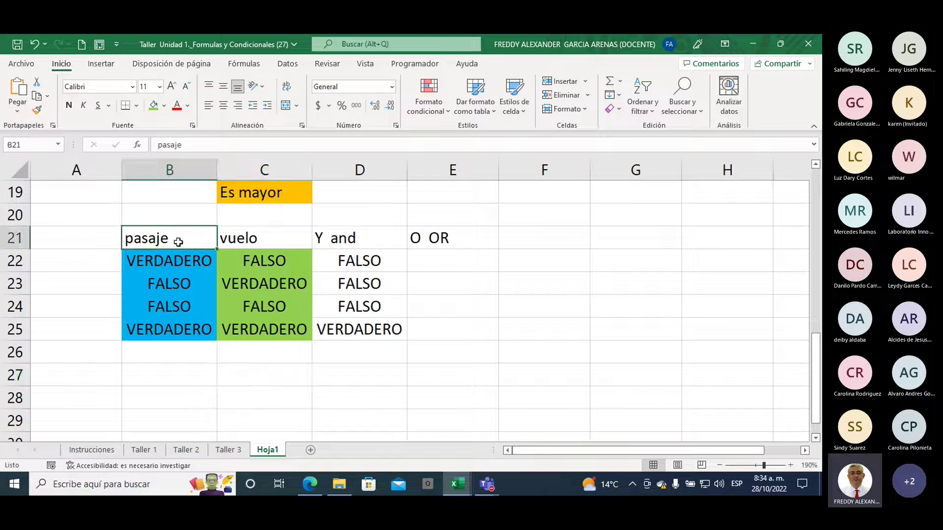
{"action": "left_click", "coordinate": [253, 240]}
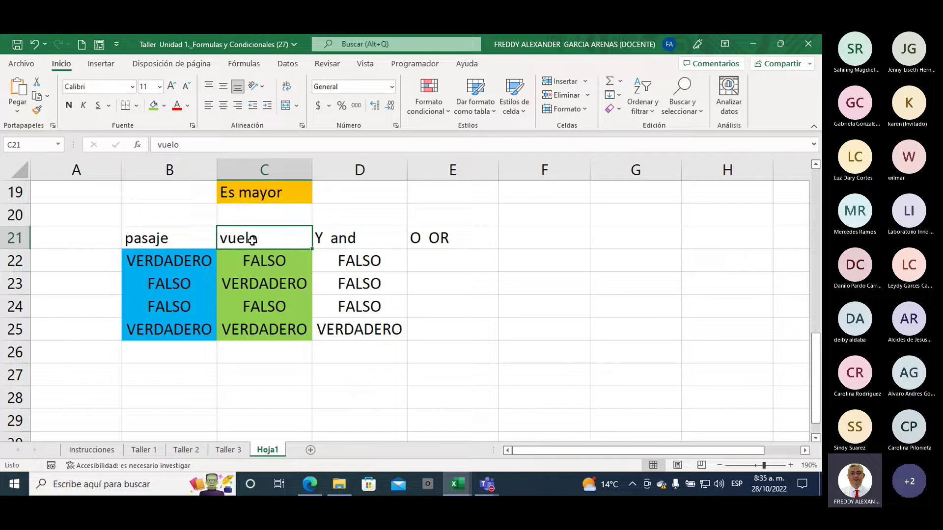
- Enter 'destino' in D26 below the AND results
{"action": "left_click", "coordinate": [350, 216]}
{"action": "left_click", "coordinate": [351, 359]}
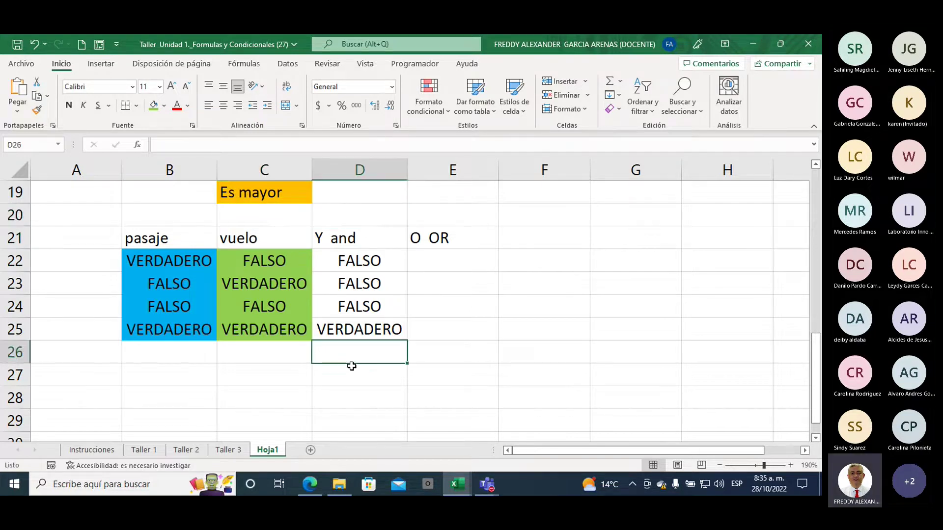
{"action": "type", "text": "destino"}
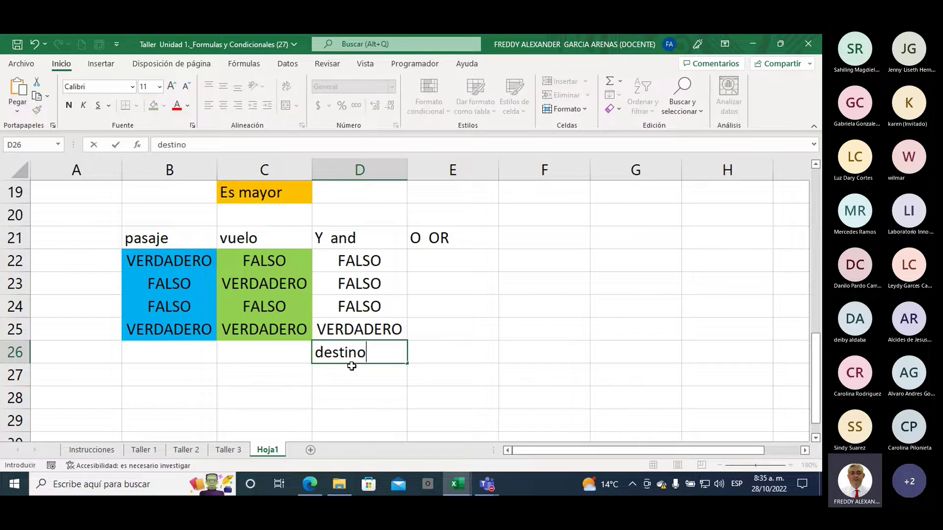
{"action": "key", "text": "Return"}
- Fill D26 purple and apply the same purple to the vuelo and pasaje headings
{"action": "left_click", "coordinate": [345, 358]}
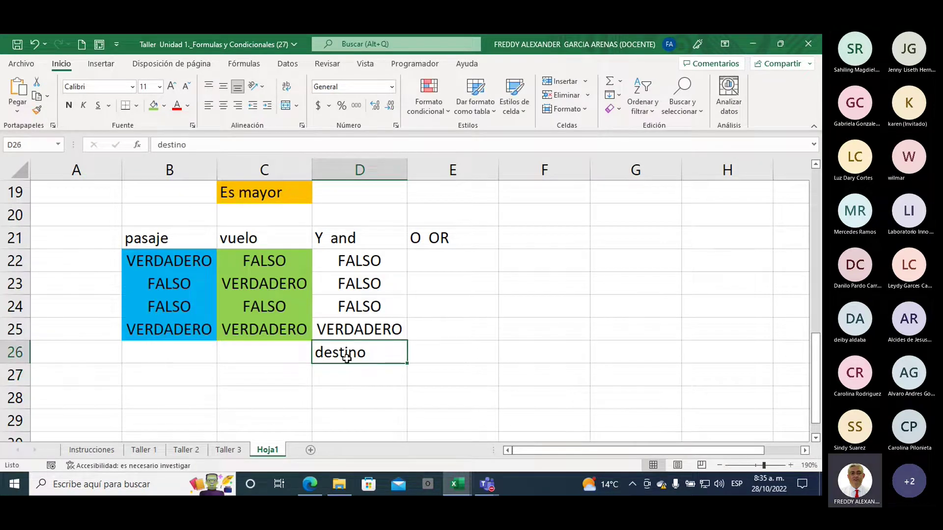
{"action": "left_click", "coordinate": [164, 105]}
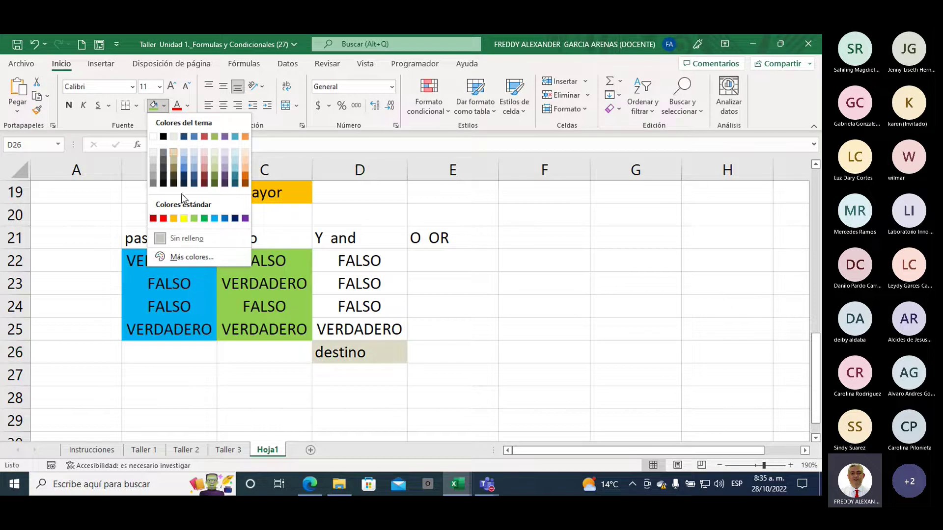
{"action": "left_click", "coordinate": [164, 218]}
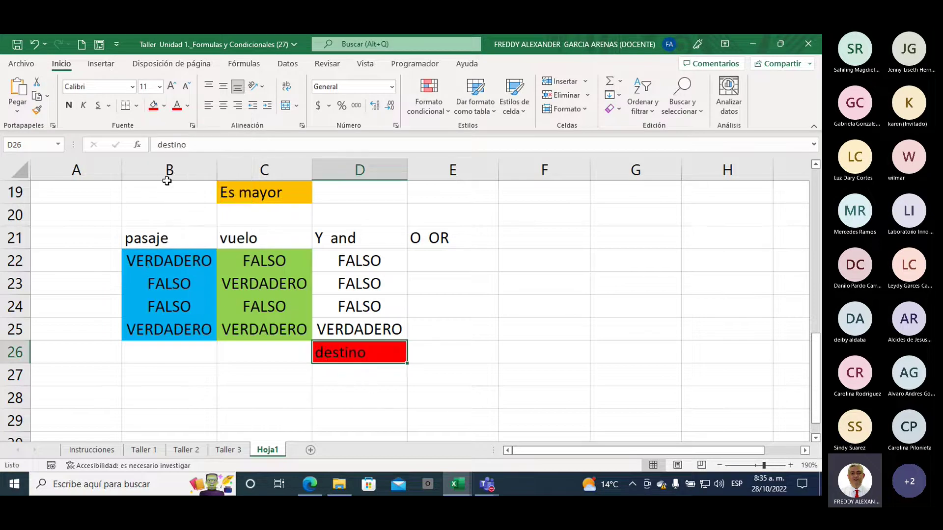
{"action": "left_click", "coordinate": [164, 105]}
{"action": "left_click", "coordinate": [245, 218]}
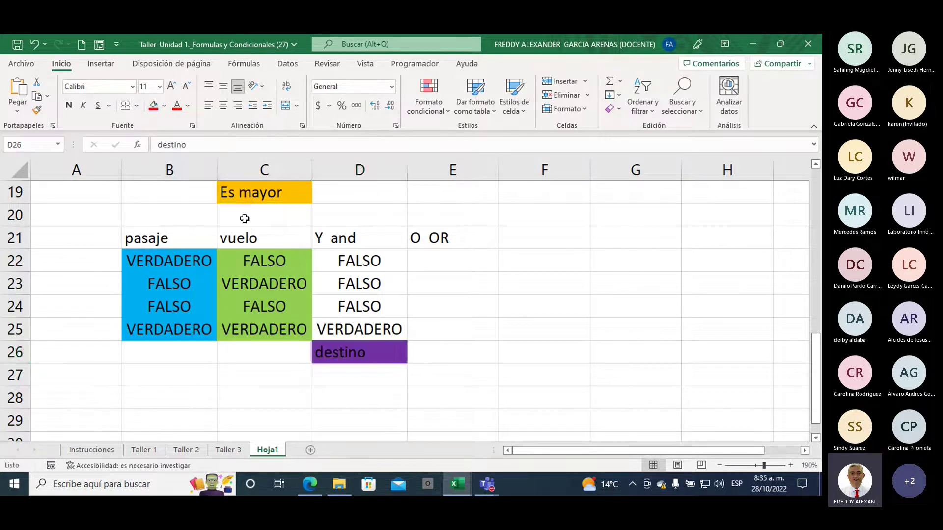
{"action": "left_click", "coordinate": [245, 243]}
{"action": "left_click", "coordinate": [153, 105]}
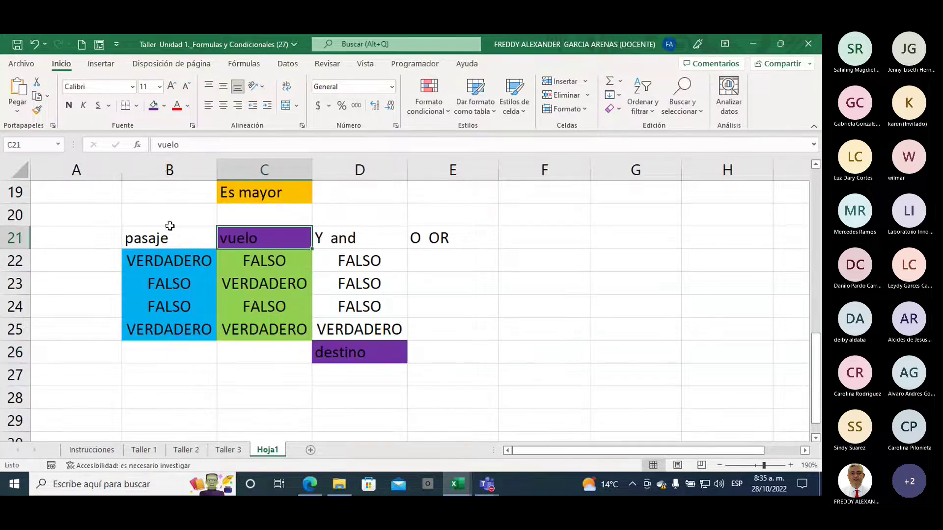
{"action": "left_click", "coordinate": [170, 226]}
{"action": "key", "text": "F4"}
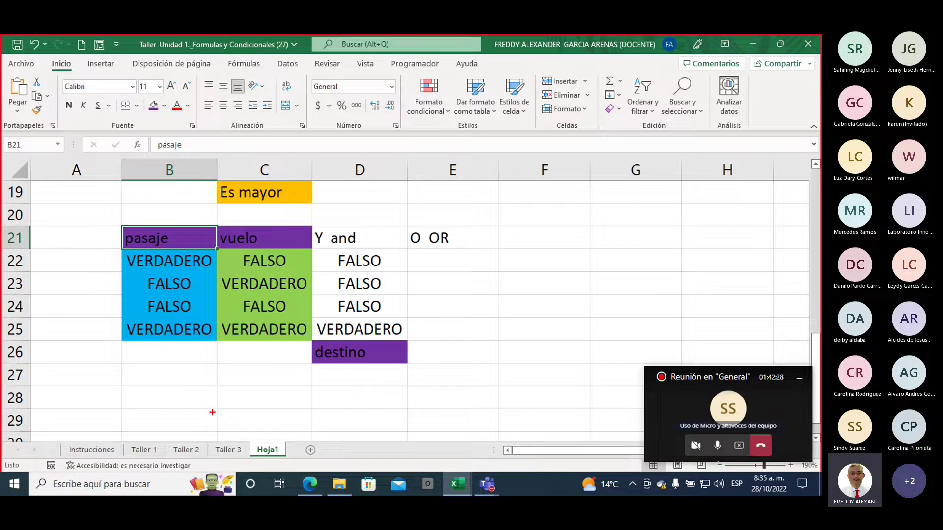
{"action": "mouse_move", "coordinate": [134, 176]}
{"action": "left_mouse_down"}
{"action": "mouse_move", "coordinate": [151, 214]}
{"action": "mouse_move", "coordinate": [161, 210]}
{"action": "left_mouse_up"}
{"action": "left_click_drag", "start_coordinate": [129, 269], "coordinate": [211, 266]}
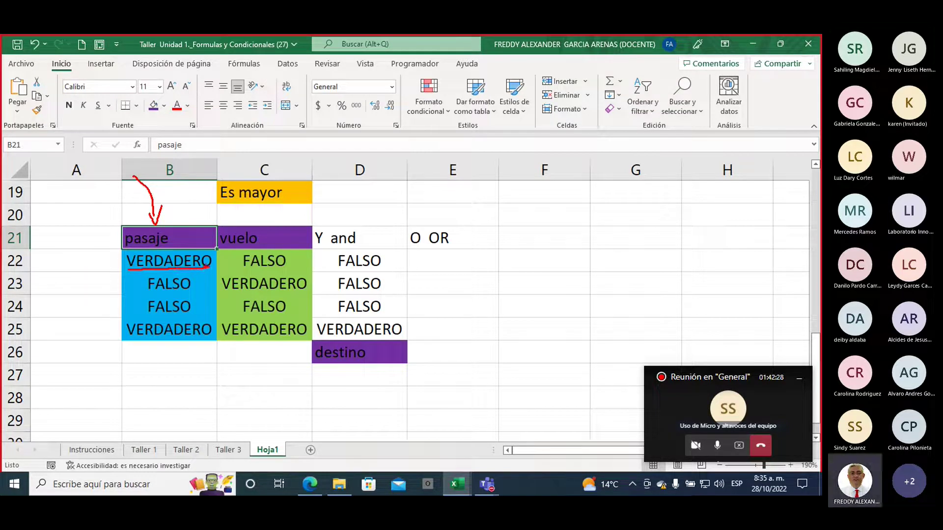
{"action": "mouse_move", "coordinate": [232, 172]}
{"action": "left_mouse_down"}
{"action": "mouse_move", "coordinate": [241, 219]}
{"action": "mouse_move", "coordinate": [246, 211]}
{"action": "left_mouse_up"}
{"action": "left_click_drag", "start_coordinate": [242, 266], "coordinate": [292, 266]}
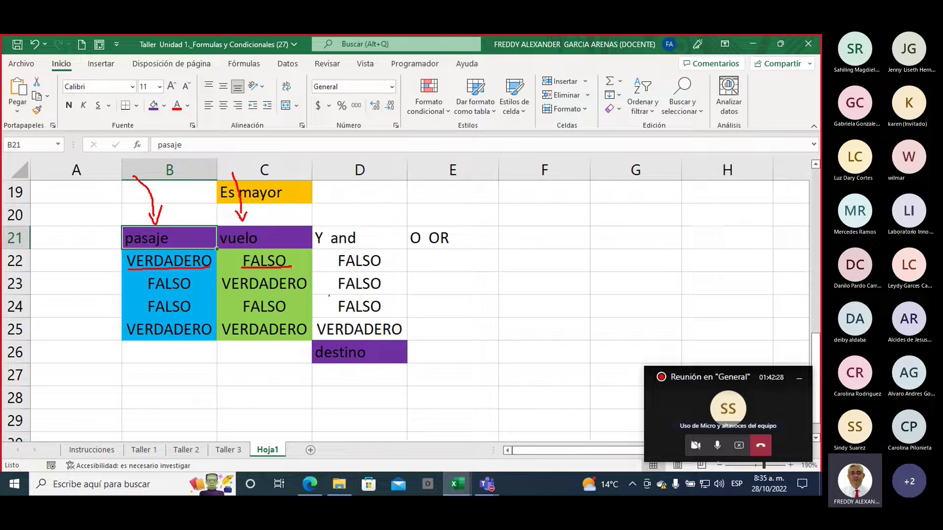
{"action": "left_click_drag", "start_coordinate": [387, 257], "coordinate": [403, 242]}
{"action": "mouse_move", "coordinate": [83, 243]}
{"action": "left_mouse_down"}
{"action": "mouse_move", "coordinate": [115, 256]}
{"action": "mouse_move", "coordinate": [103, 260]}
{"action": "left_mouse_up"}
{"action": "mouse_move", "coordinate": [92, 284]}
{"action": "left_mouse_down"}
{"action": "mouse_move", "coordinate": [119, 285]}
{"action": "mouse_move", "coordinate": [108, 294]}
{"action": "left_mouse_up"}
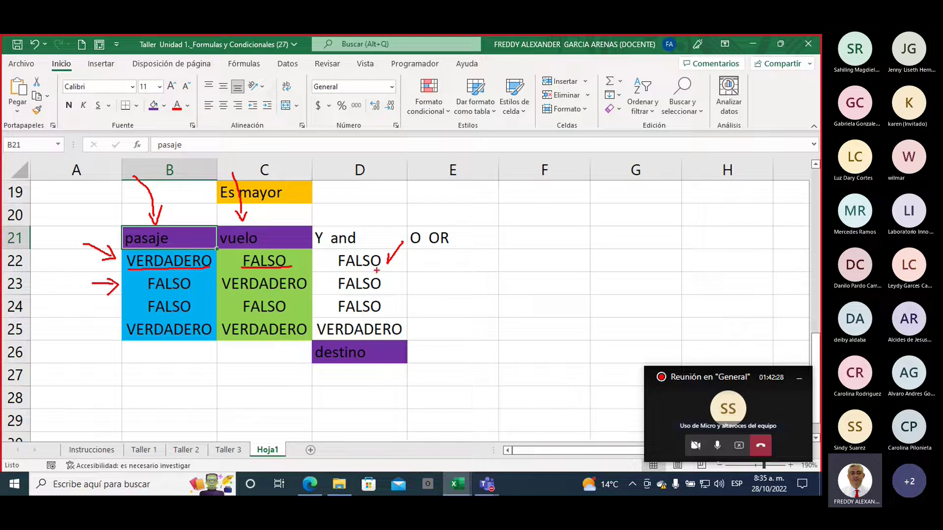
{"action": "left_click_drag", "start_coordinate": [392, 281], "coordinate": [405, 276]}
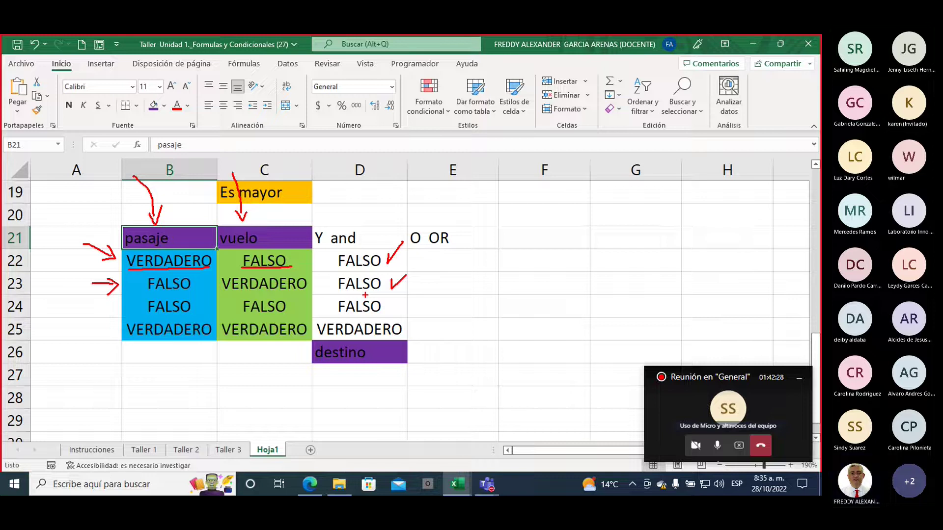
{"action": "left_click_drag", "start_coordinate": [100, 310], "coordinate": [117, 312]}
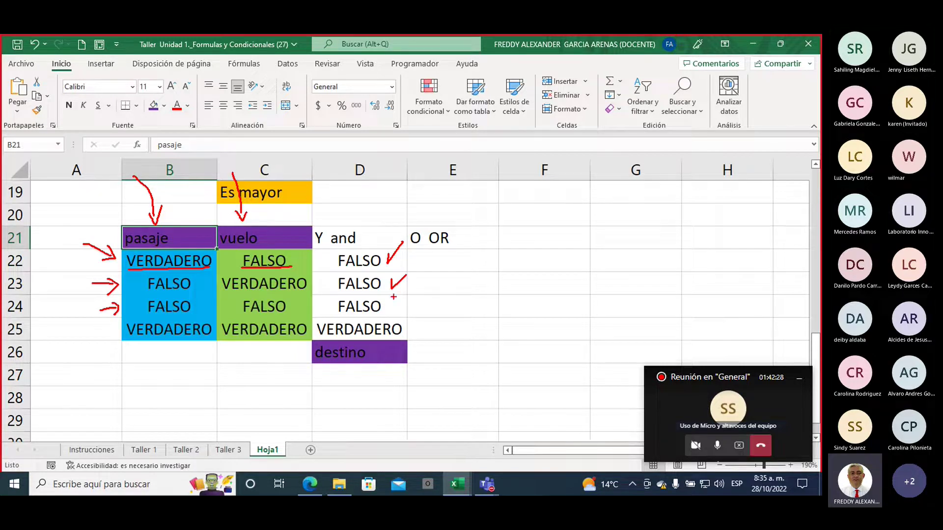
{"action": "left_click_drag", "start_coordinate": [396, 304], "coordinate": [407, 302]}
{"action": "mouse_move", "coordinate": [87, 335]}
{"action": "left_mouse_down"}
{"action": "mouse_move", "coordinate": [120, 329]}
{"action": "mouse_move", "coordinate": [113, 336]}
{"action": "left_mouse_up"}
{"action": "mouse_move", "coordinate": [215, 358]}
{"action": "left_mouse_down"}
{"action": "mouse_move", "coordinate": [228, 344]}
{"action": "mouse_move", "coordinate": [233, 351]}
{"action": "left_mouse_up"}
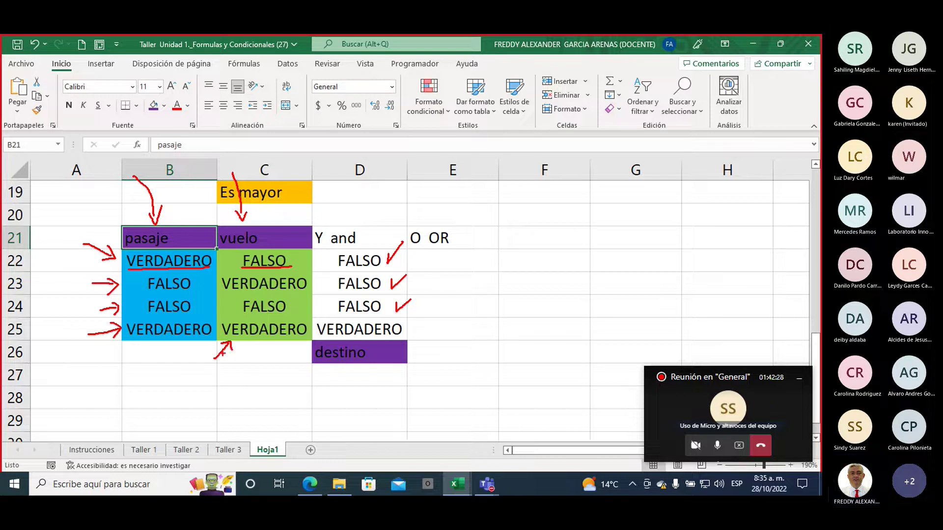
{"action": "mouse_move", "coordinate": [442, 315]}
{"action": "left_mouse_down"}
{"action": "mouse_move", "coordinate": [409, 325]}
{"action": "mouse_move", "coordinate": [421, 330]}
{"action": "left_mouse_up"}
{"action": "left_click_drag", "start_coordinate": [345, 196], "coordinate": [359, 229]}
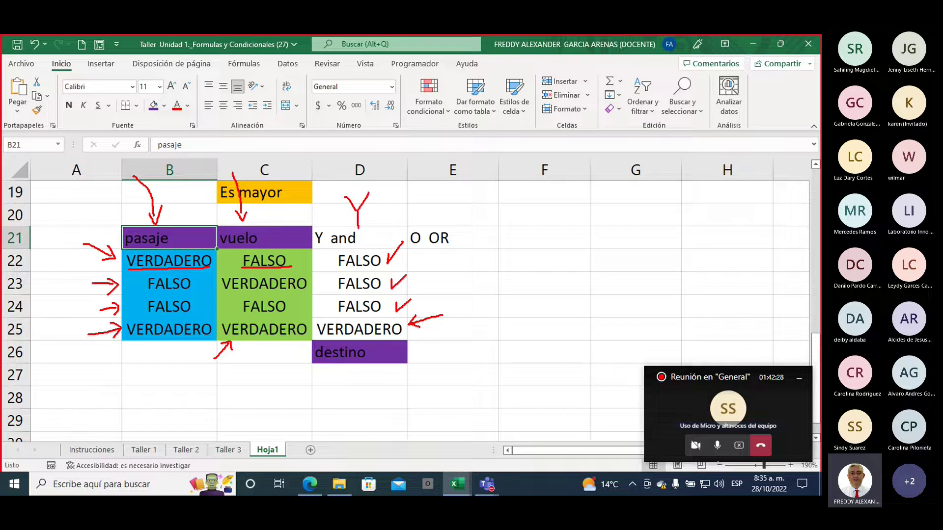
{"action": "mouse_move", "coordinate": [141, 405]}
{"action": "left_mouse_down"}
{"action": "mouse_move", "coordinate": [162, 348]}
{"action": "mouse_move", "coordinate": [169, 361]}
{"action": "left_mouse_up"}
{"action": "mouse_move", "coordinate": [239, 403]}
{"action": "left_mouse_down"}
{"action": "mouse_move", "coordinate": [256, 348]}
{"action": "mouse_move", "coordinate": [263, 366]}
{"action": "left_mouse_up"}
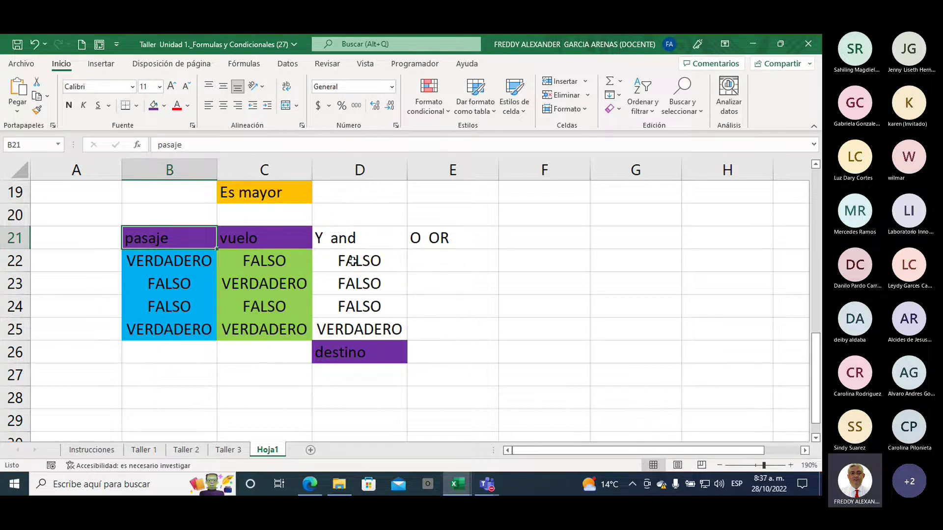
- Enter the formula =Y(B22;C22) in D22 so it returns FALSO
{"action": "left_click", "coordinate": [353, 260]}
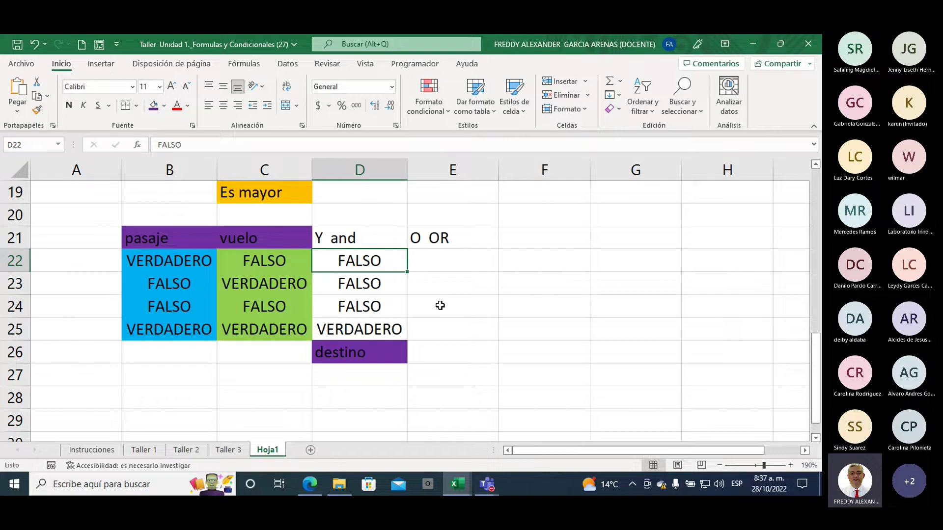
{"action": "type", "text": "=y"}
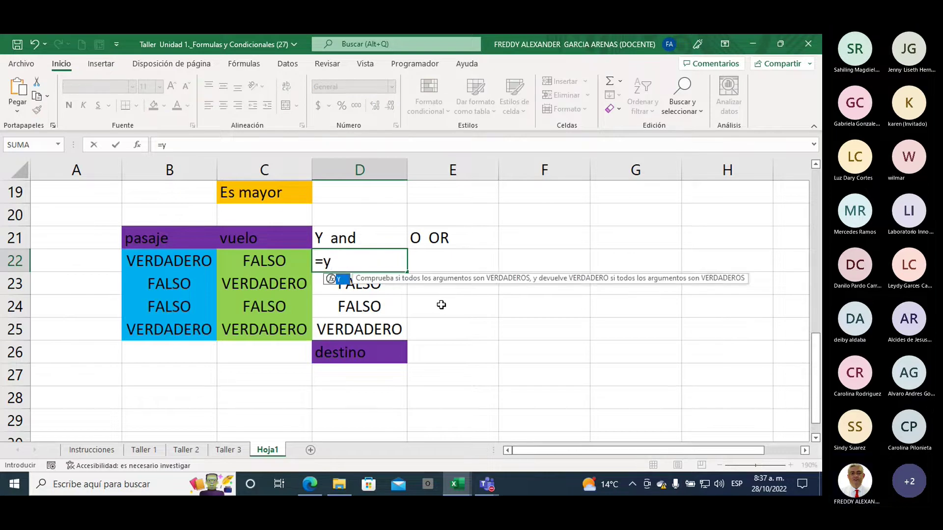
{"action": "double_click", "coordinate": [341, 279]}
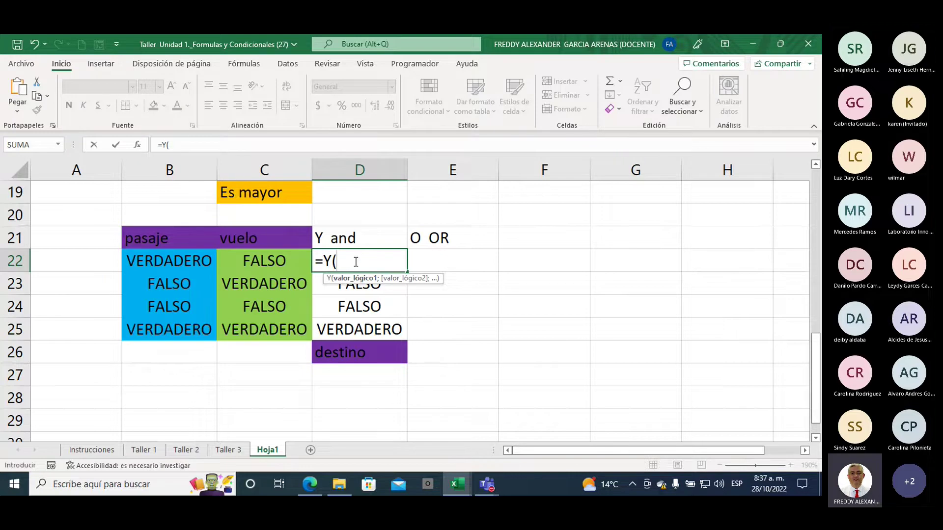
{"action": "left_click", "coordinate": [154, 261]}
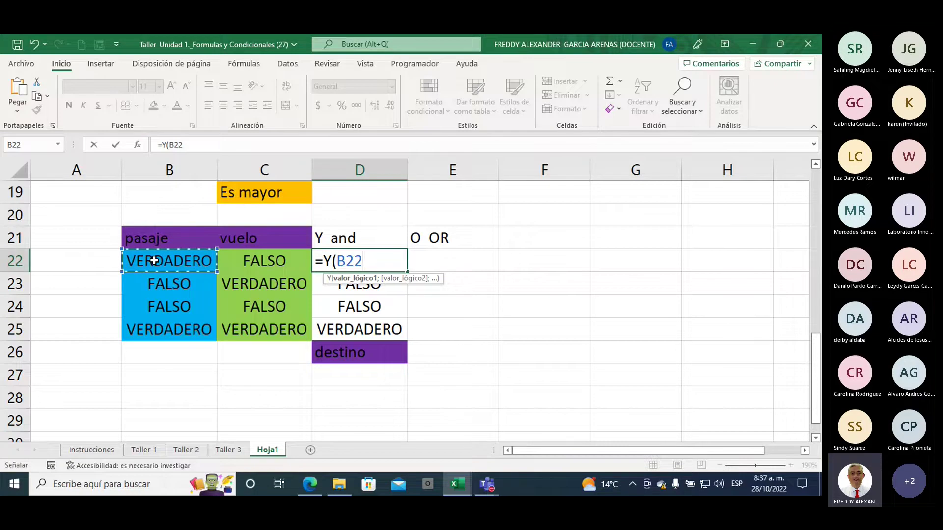
{"action": "type", "text": ";"}
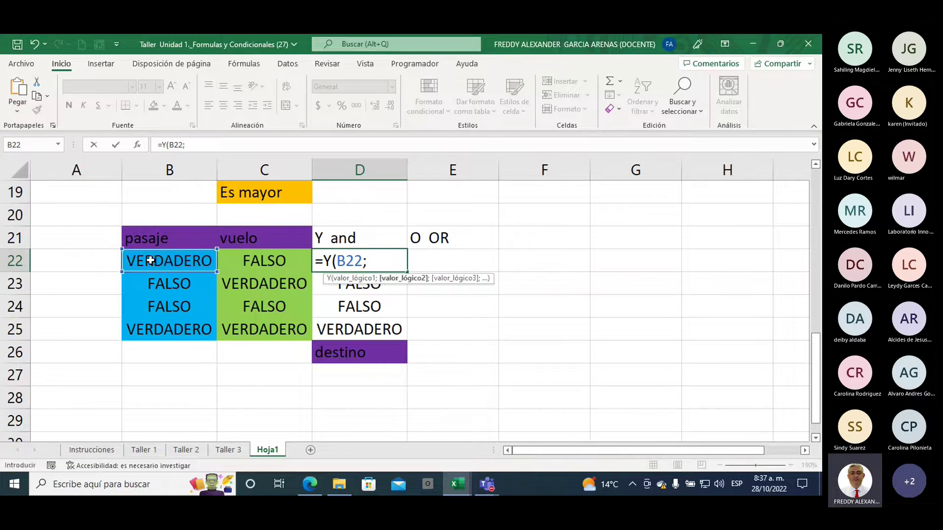
{"action": "left_click", "coordinate": [265, 263]}
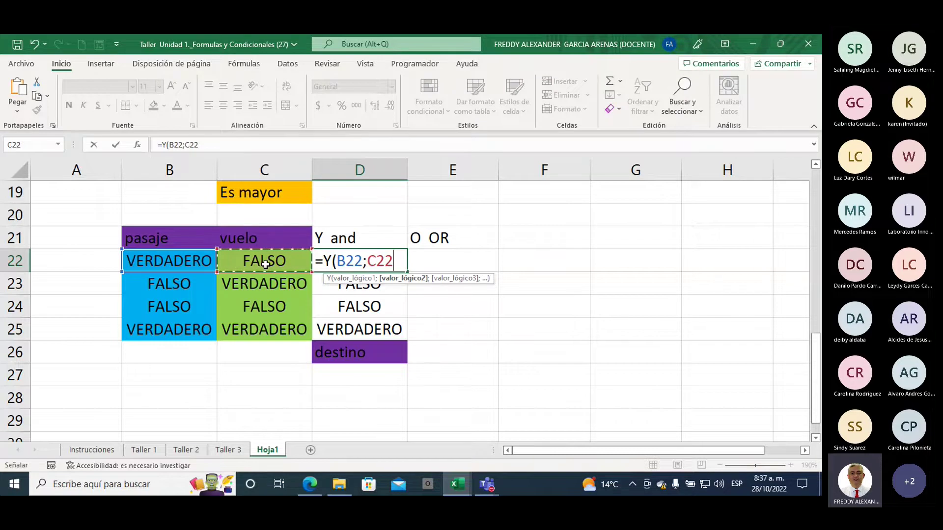
{"action": "type", "text": ")"}
{"action": "key", "text": "Return"}
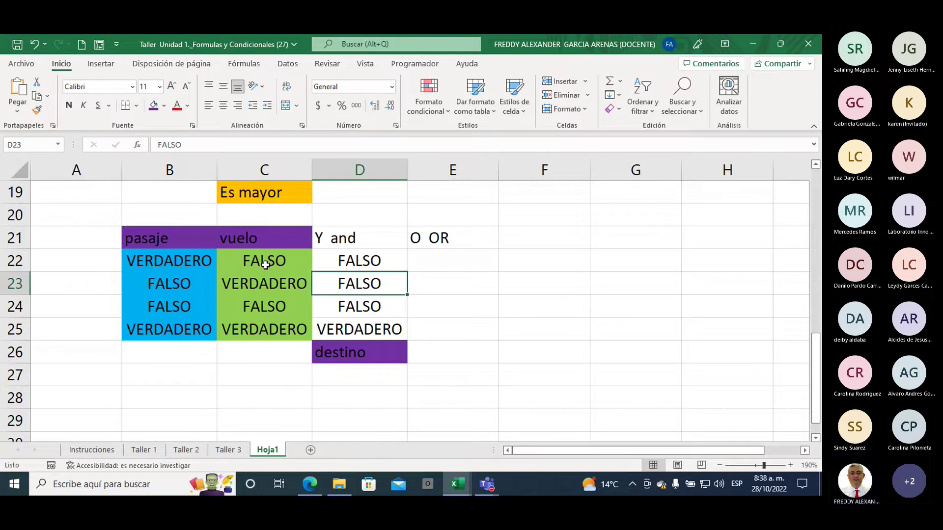
- Fill the =Y formula from D22 down to D25 and check each row's formula and inputs
{"action": "left_click", "coordinate": [328, 254]}
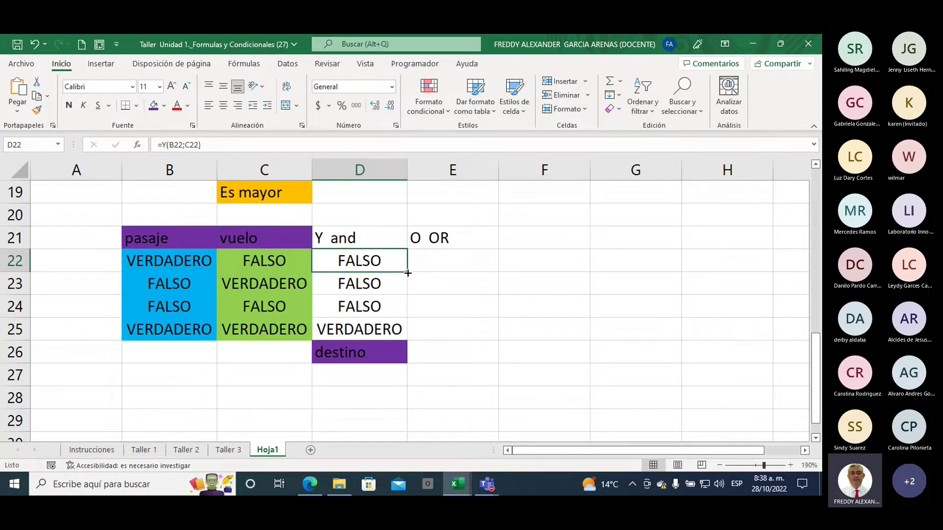
{"action": "left_click_drag", "start_coordinate": [408, 271], "coordinate": [402, 332]}
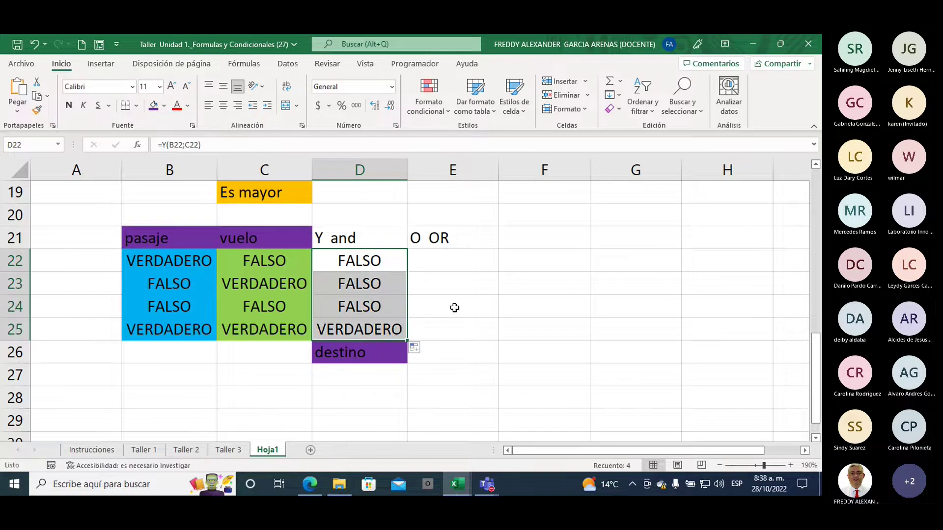
{"action": "left_click", "coordinate": [382, 288]}
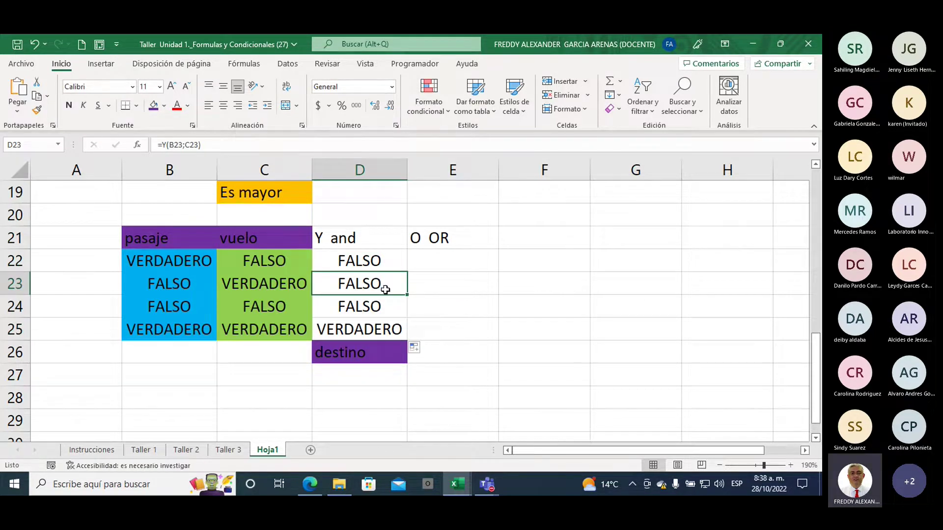
{"action": "left_click", "coordinate": [376, 305]}
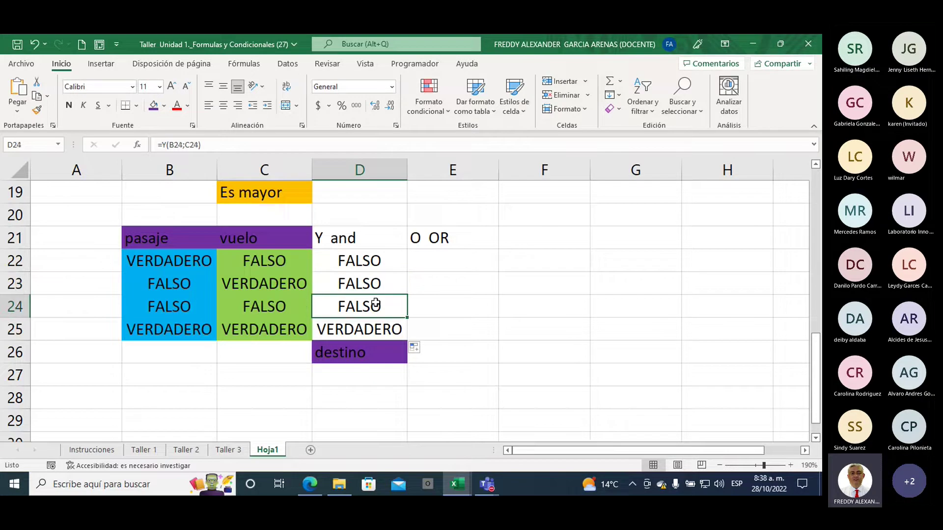
{"action": "left_click", "coordinate": [365, 327]}
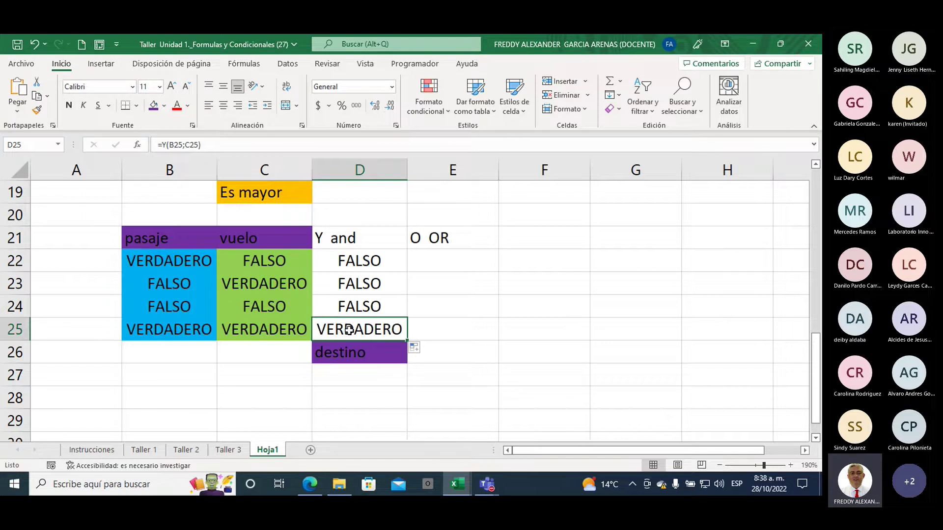
{"action": "left_click", "coordinate": [170, 332]}
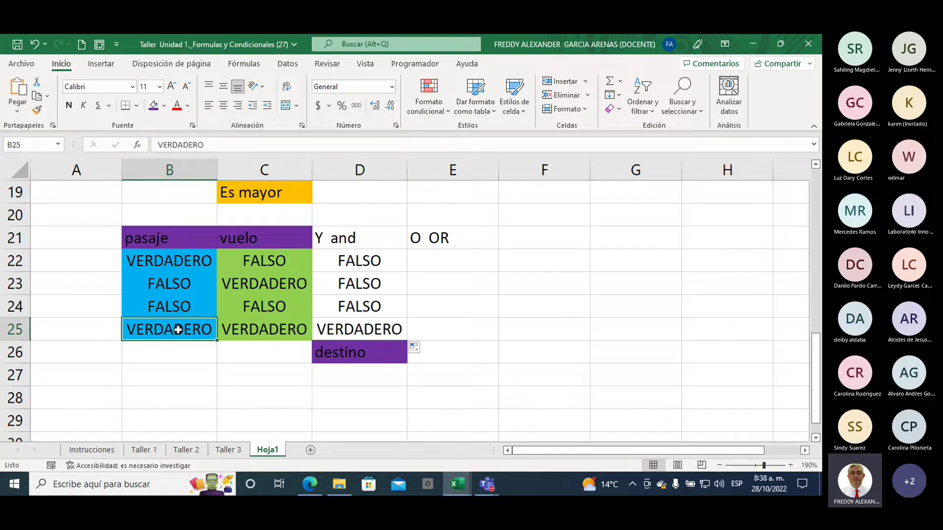
{"action": "left_click", "coordinate": [246, 330]}
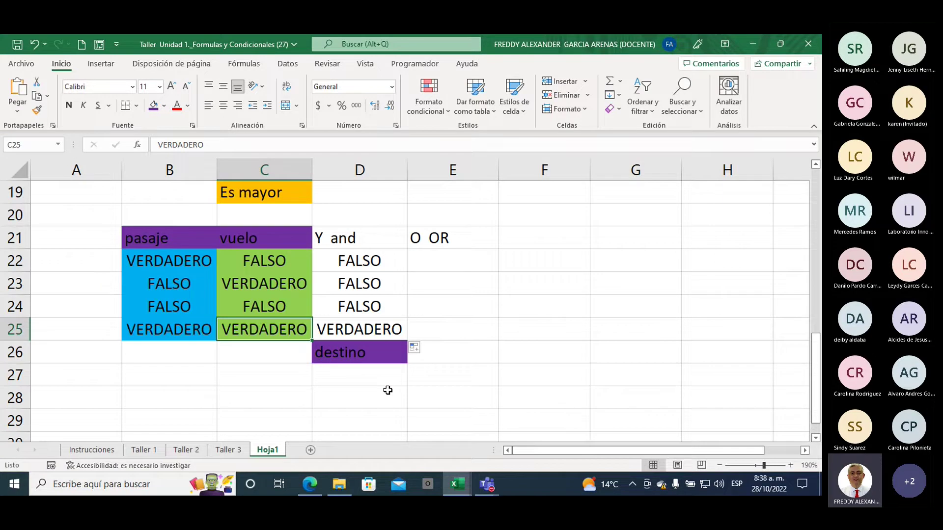
{"action": "left_click", "coordinate": [457, 262]}
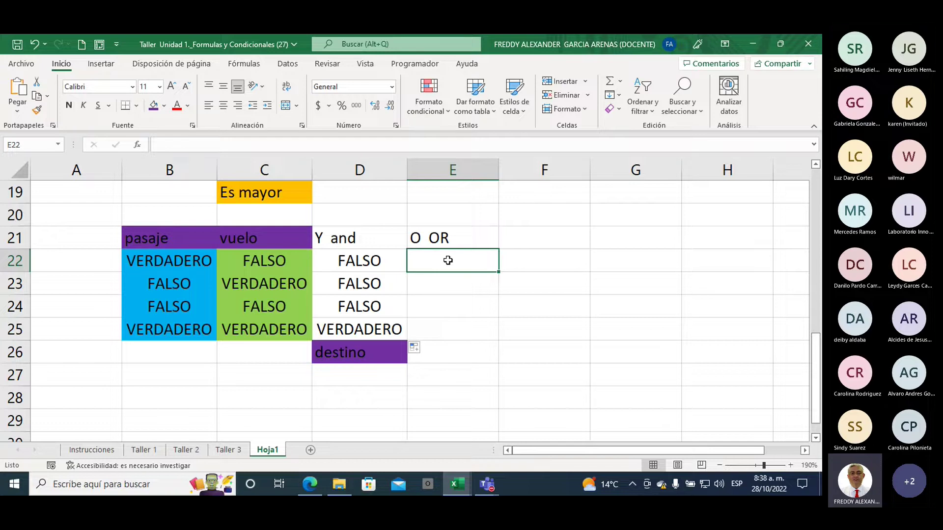
- Enter VERDADERO in E22, E23 and E25 and FALSO in E24
{"action": "type", "text": "verda"}
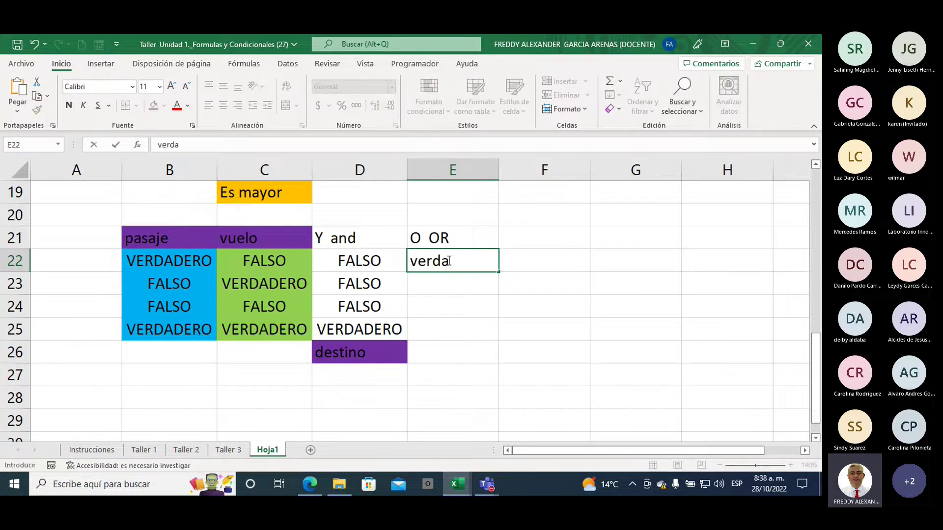
{"action": "type", "text": "dero"}
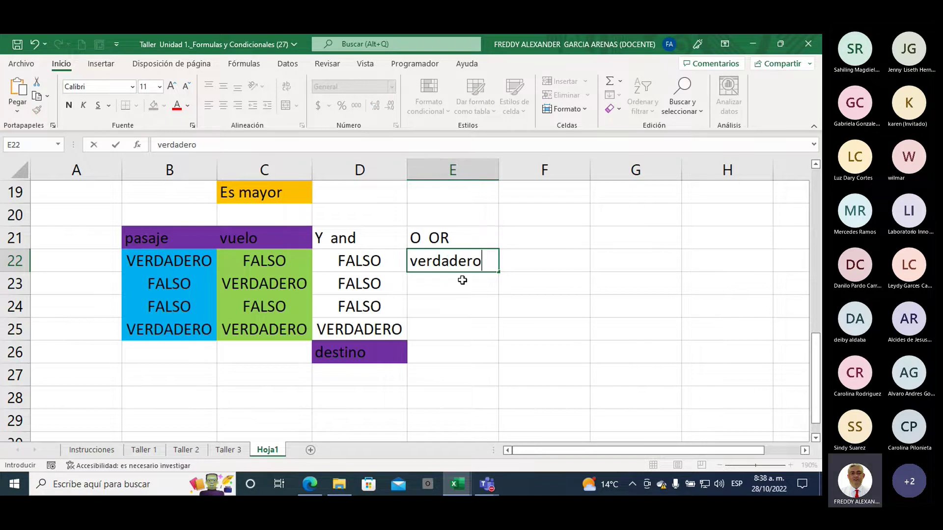
{"action": "left_click", "coordinate": [460, 279]}
{"action": "type", "text": "verda"}
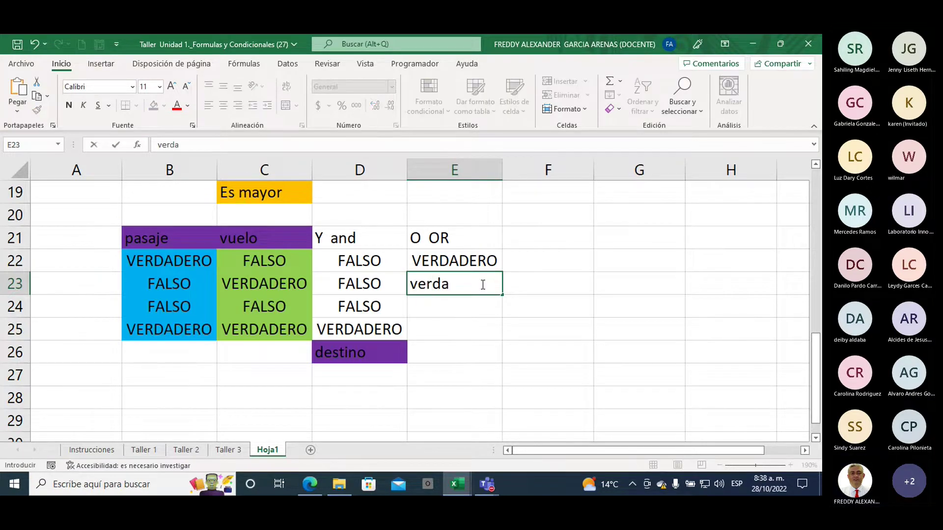
{"action": "type", "text": "der"}
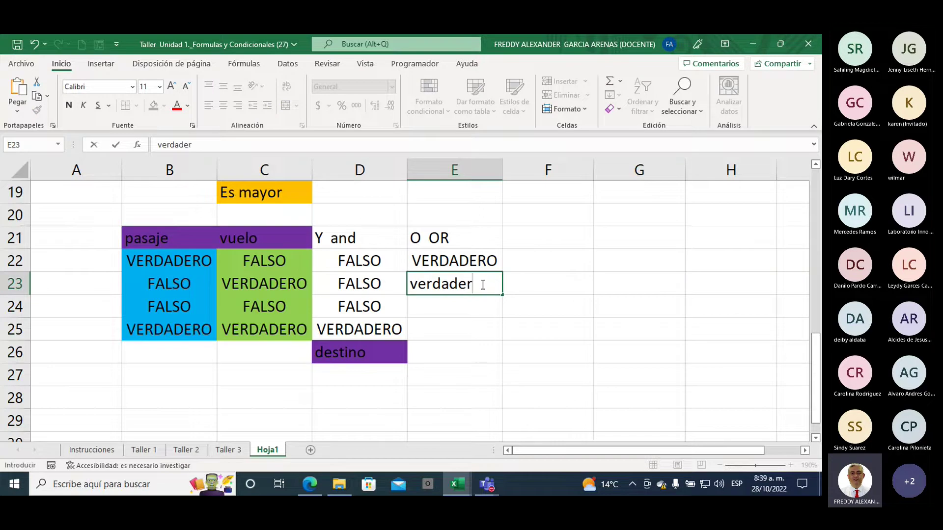
{"action": "type", "text": "o"}
{"action": "left_click", "coordinate": [439, 333]}
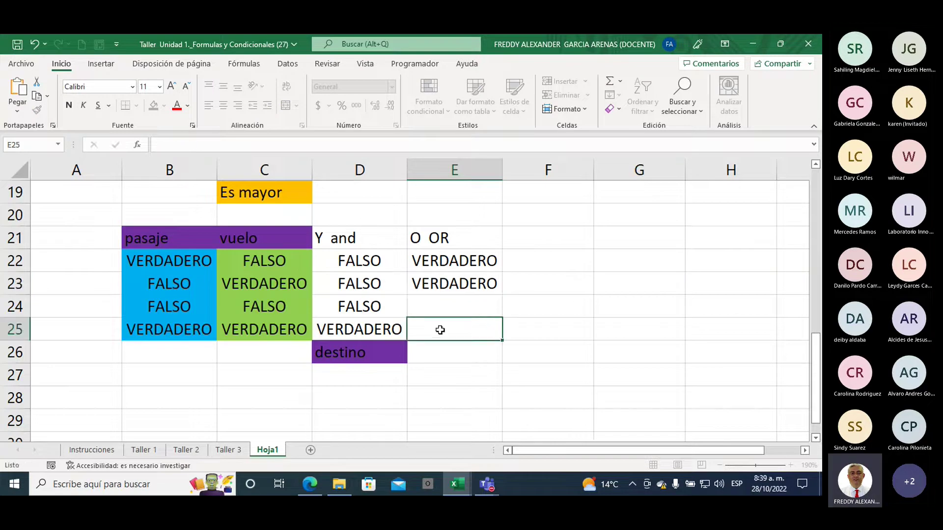
{"action": "type", "text": "verdade"}
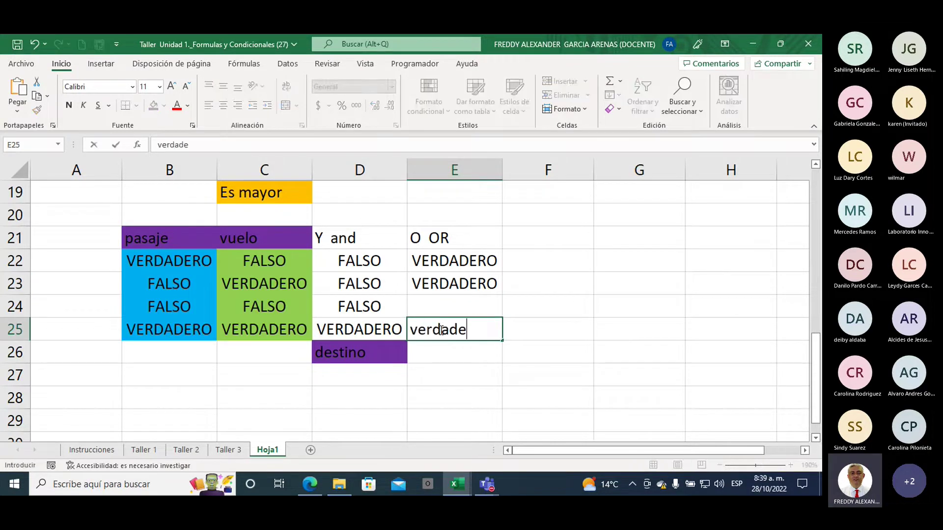
{"action": "type", "text": "ro"}
{"action": "left_click", "coordinate": [512, 337]}
{"action": "left_click", "coordinate": [452, 305]}
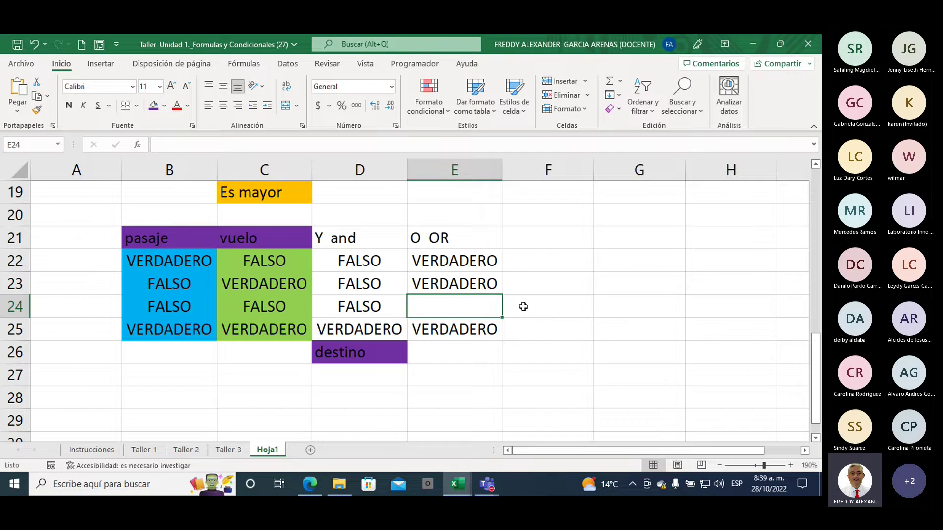
{"action": "type", "text": "falso"}
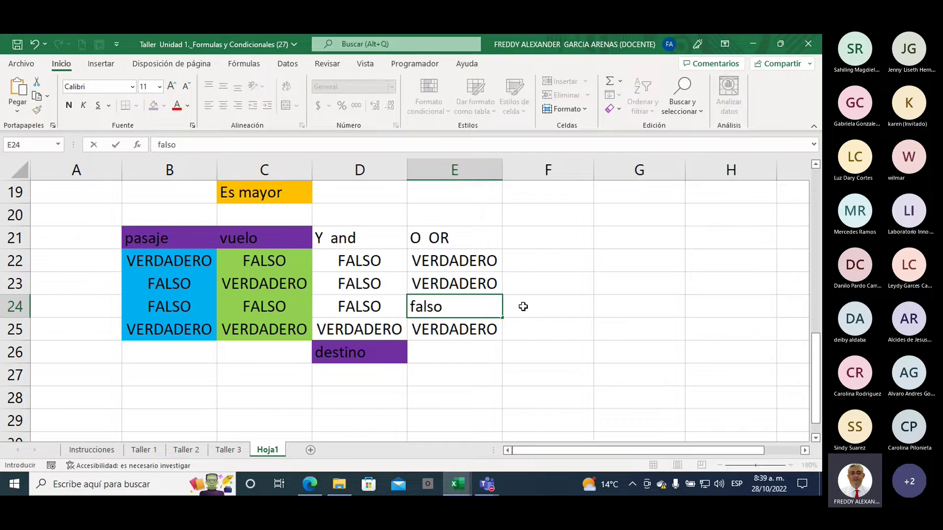
{"action": "left_click", "coordinate": [536, 306]}
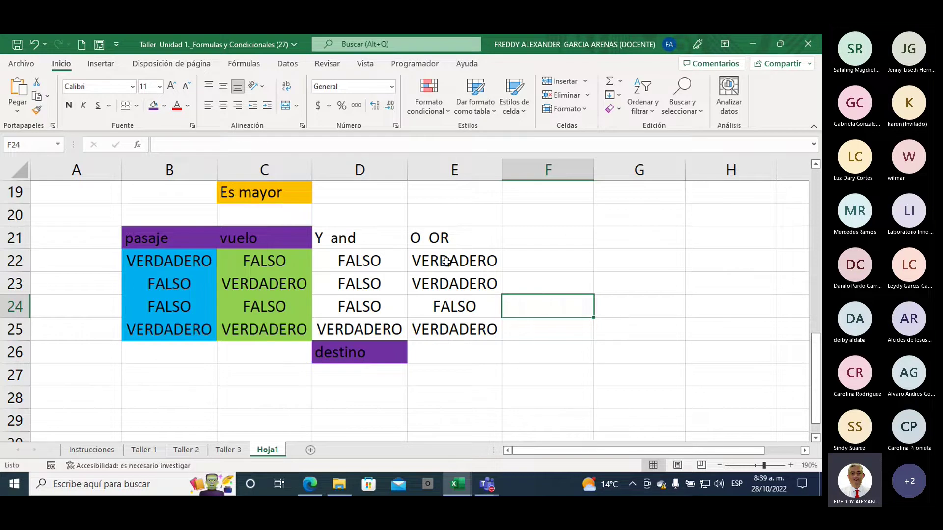
- Compare the O OR results E22:E25 with the Y and results D22:D25
{"action": "left_click_drag", "start_coordinate": [474, 260], "coordinate": [457, 329]}
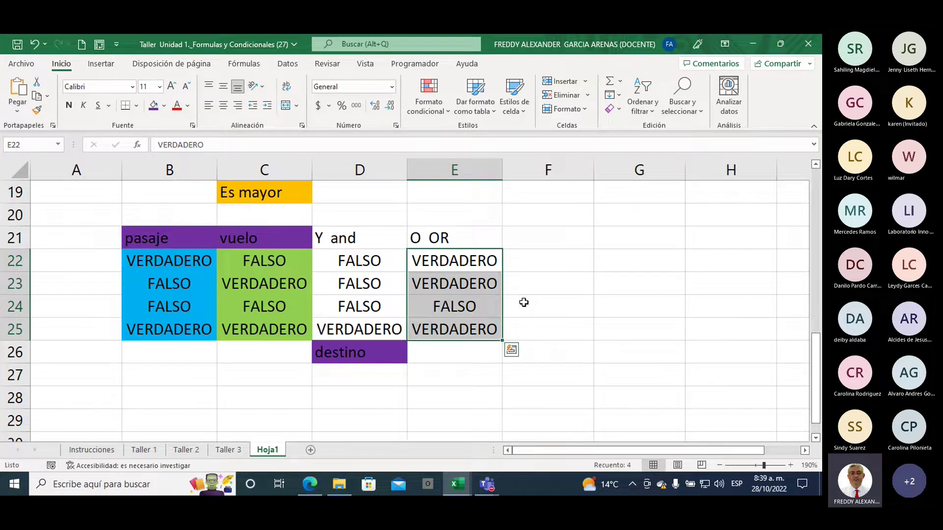
{"action": "left_click_drag", "start_coordinate": [354, 263], "coordinate": [365, 324]}
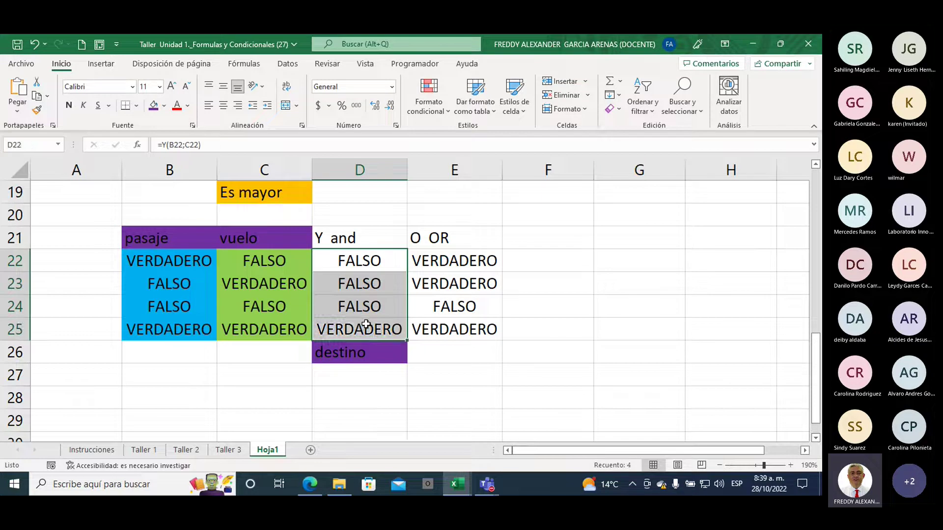
{"action": "left_click", "coordinate": [554, 290]}
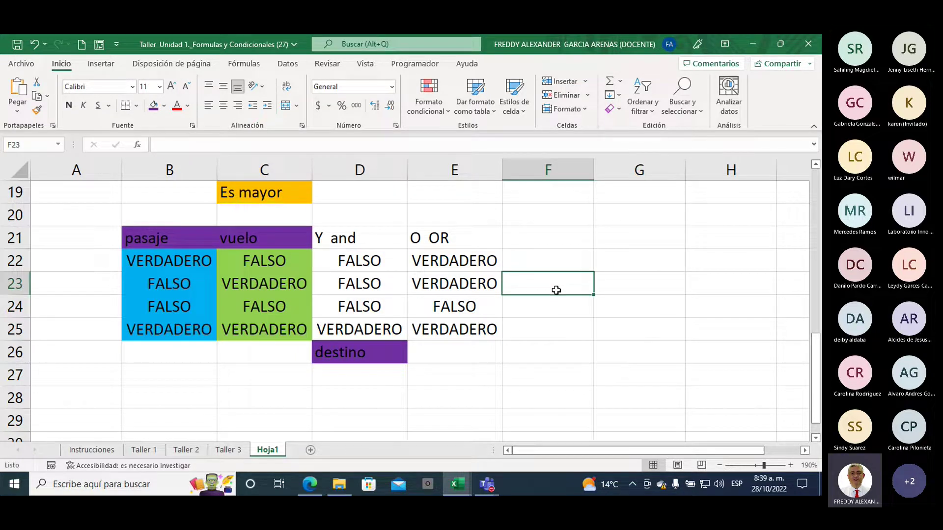
{"action": "left_click", "coordinate": [152, 236]}
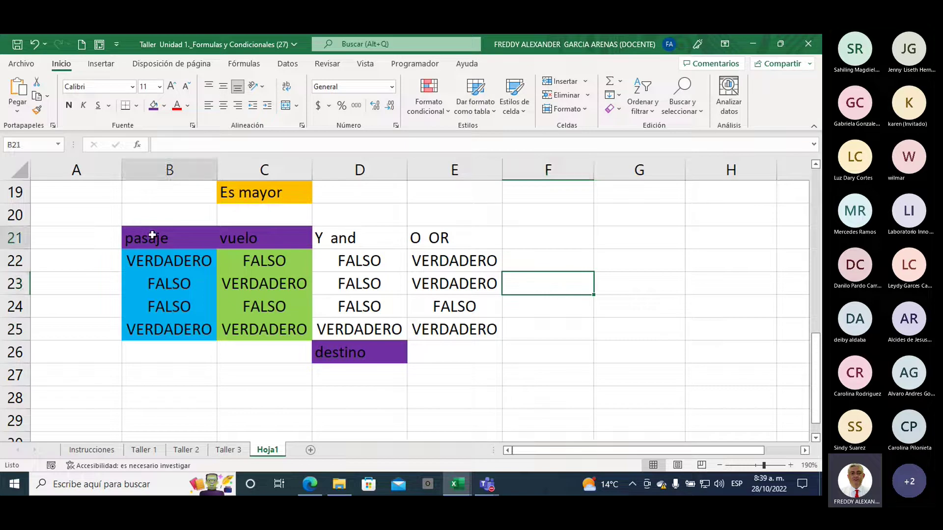
- Fill the Y and header D21 purple, and B26, C26 and the O OR header E21 yellow
{"action": "left_click", "coordinate": [343, 236]}
{"action": "left_click", "coordinate": [153, 106]}
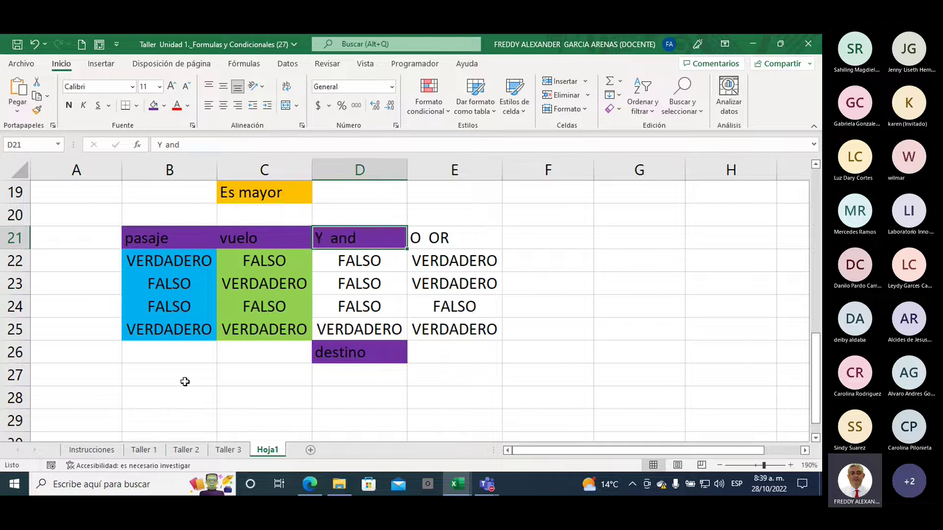
{"action": "left_click", "coordinate": [141, 361]}
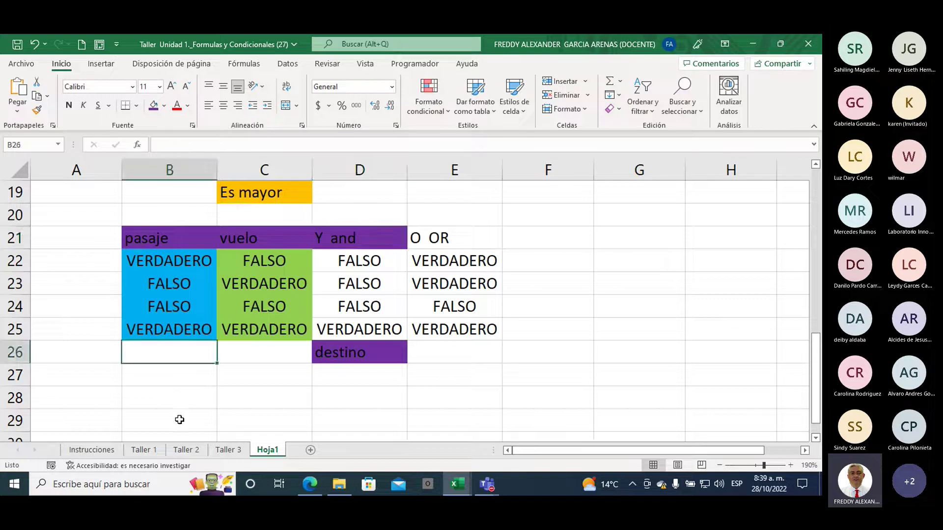
{"action": "left_click", "coordinate": [164, 105]}
{"action": "left_click", "coordinate": [183, 216]}
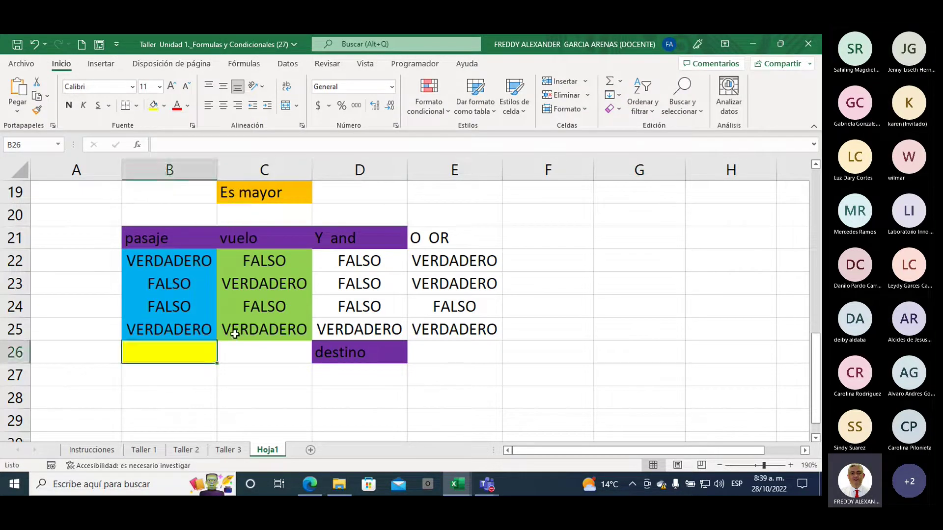
{"action": "left_click", "coordinate": [250, 356]}
{"action": "left_click", "coordinate": [154, 106]}
{"action": "left_click", "coordinate": [428, 237]}
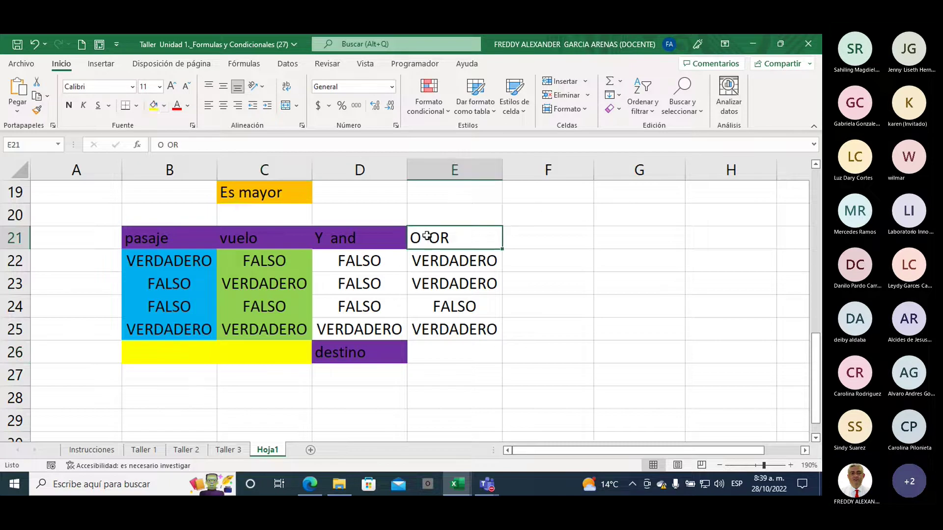
{"action": "left_click", "coordinate": [153, 105]}
{"action": "left_click", "coordinate": [227, 380]}
{"action": "left_click", "coordinate": [163, 352]}
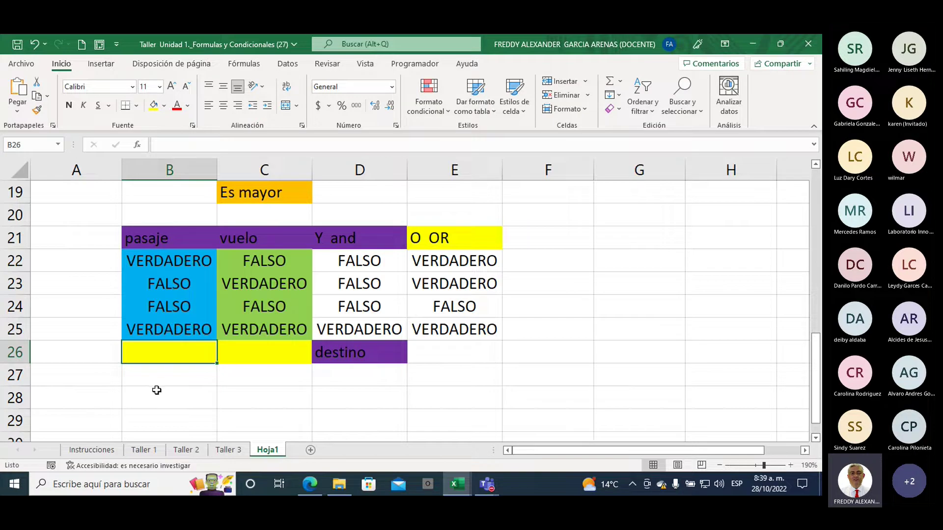
- Enter the label 'descuento' in E20 and 'primera vez' in B26
{"action": "left_click", "coordinate": [439, 216]}
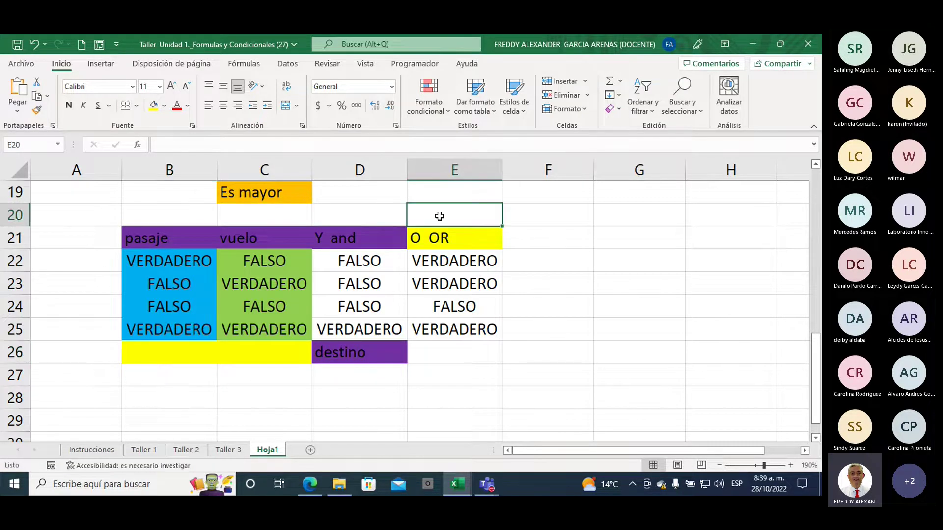
{"action": "type", "text": "descuento"}
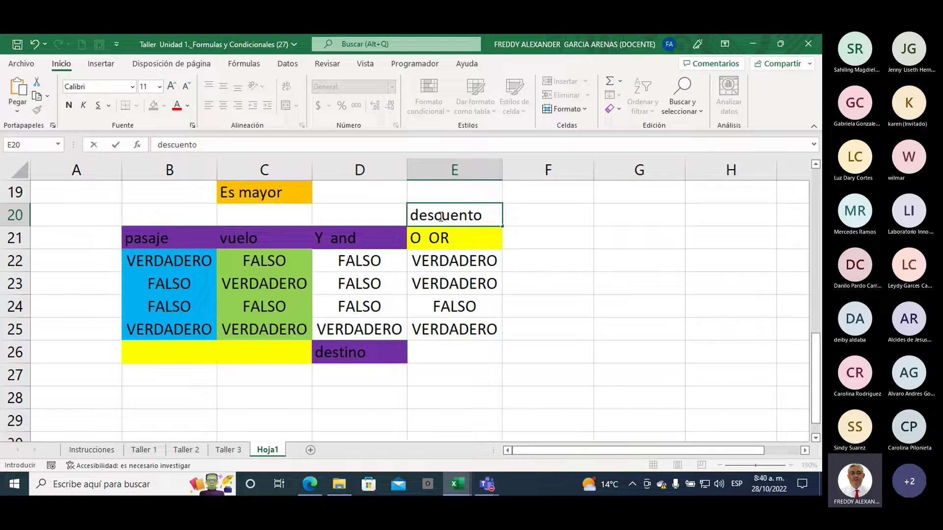
{"action": "left_click", "coordinate": [452, 362]}
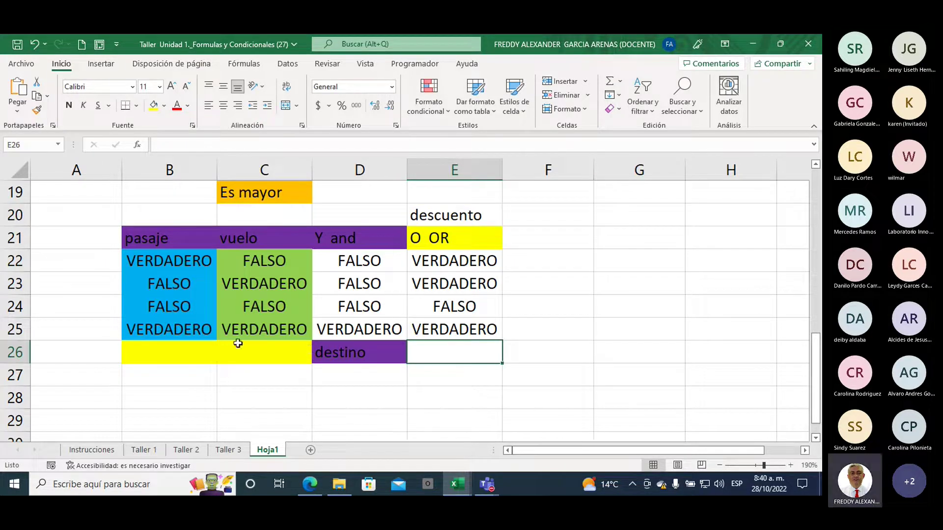
{"action": "left_click", "coordinate": [175, 350]}
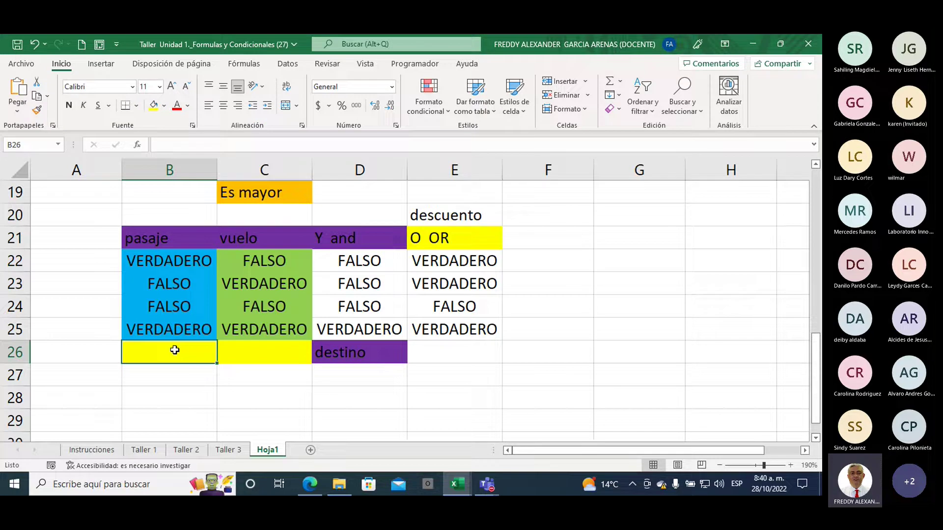
{"action": "type", "text": "pri"}
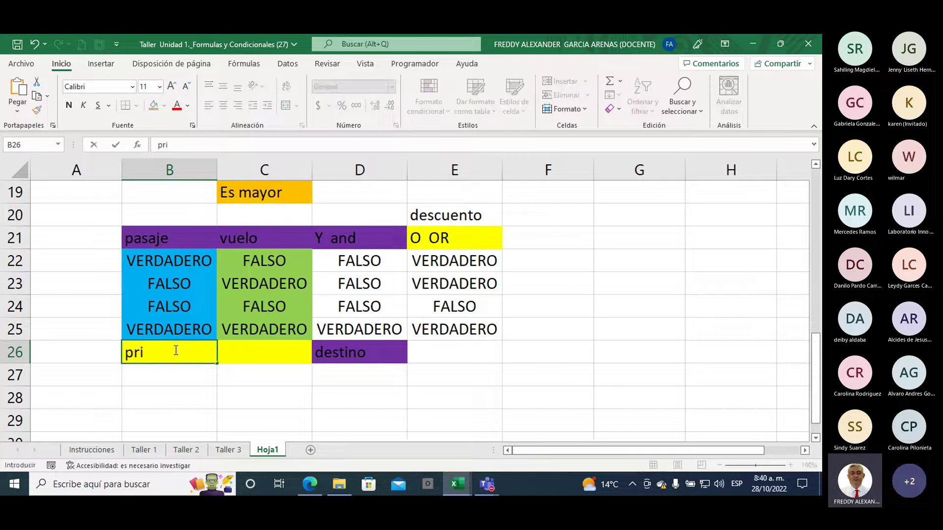
{"action": "type", "text": "mera vez"}
{"action": "left_click", "coordinate": [199, 398]}
{"action": "left_click", "coordinate": [187, 360]}
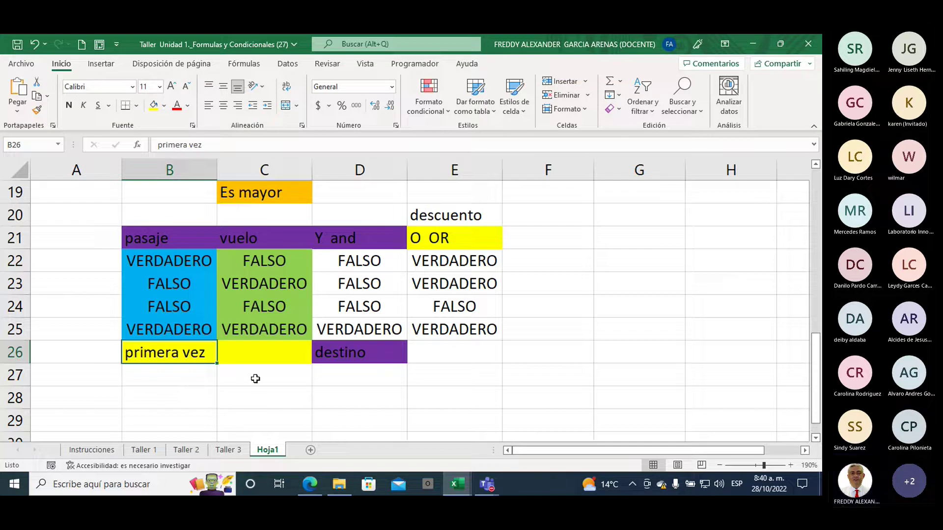
- Enter '1er nivel' in C26, correcting the misspelled first attempt
{"action": "left_click", "coordinate": [248, 358]}
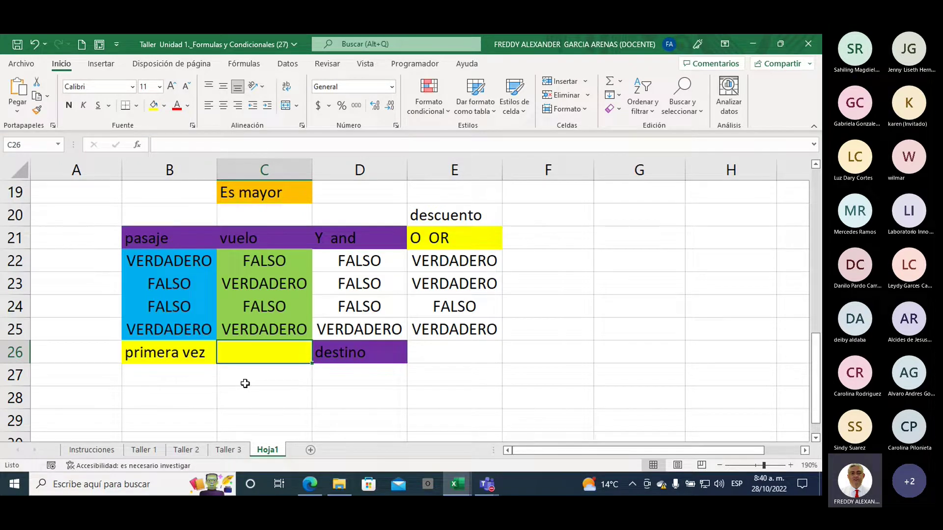
{"action": "type", "text": "priemro"}
{"action": "key", "text": "BackSpace"}
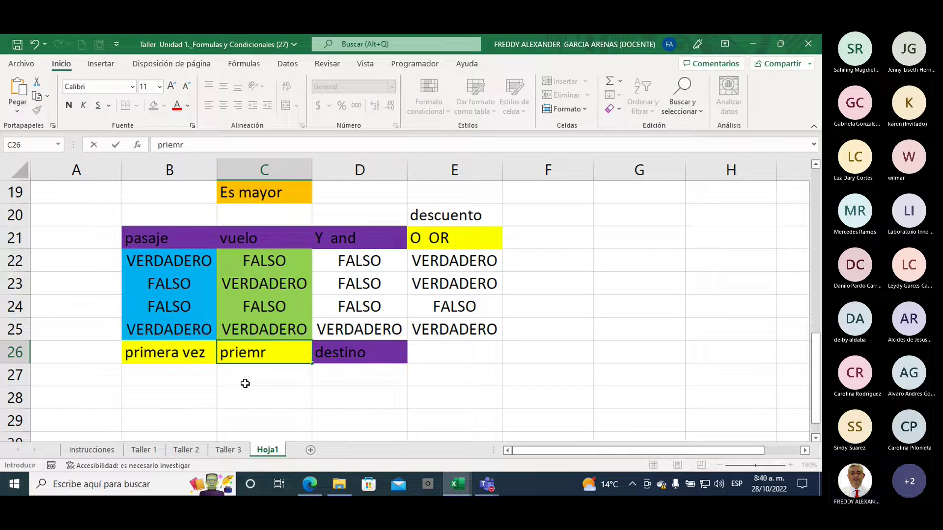
{"action": "key", "text": "BackSpace"}
{"action": "key", "text": "BackSpace"}
{"action": "key", "text": "BackSpace"}
{"action": "key", "text": "BackSpace"}
{"action": "key", "text": "BackSpace"}
{"action": "key", "text": "BackSpace"}
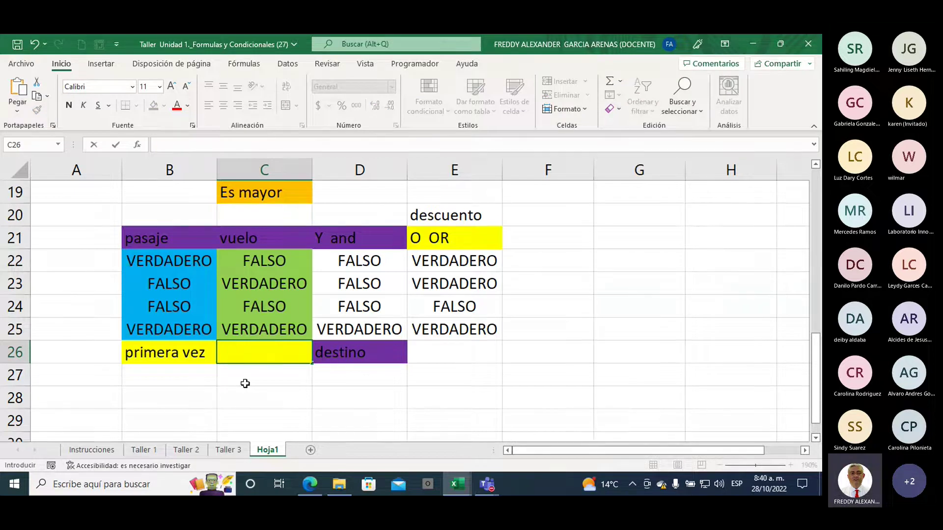
{"action": "type", "text": "1er ni"}
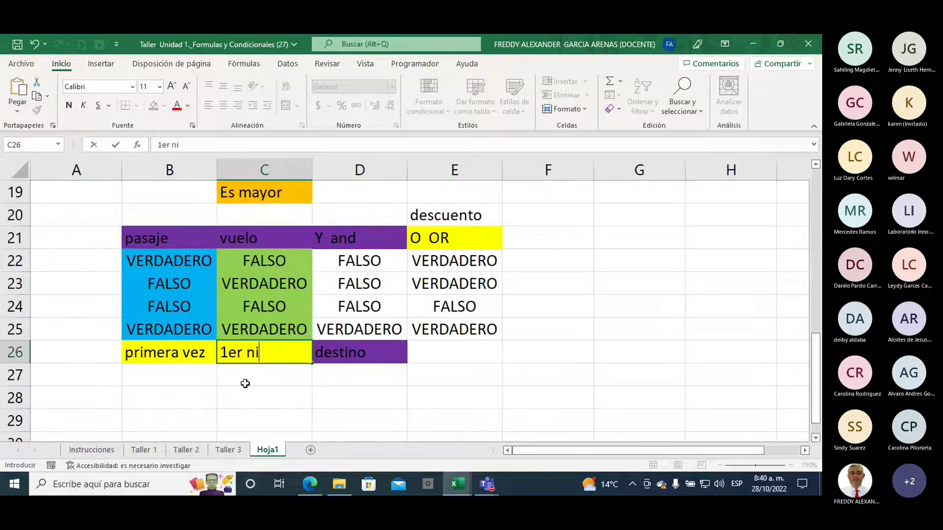
{"action": "type", "text": "vel"}
{"action": "left_click", "coordinate": [280, 397]}
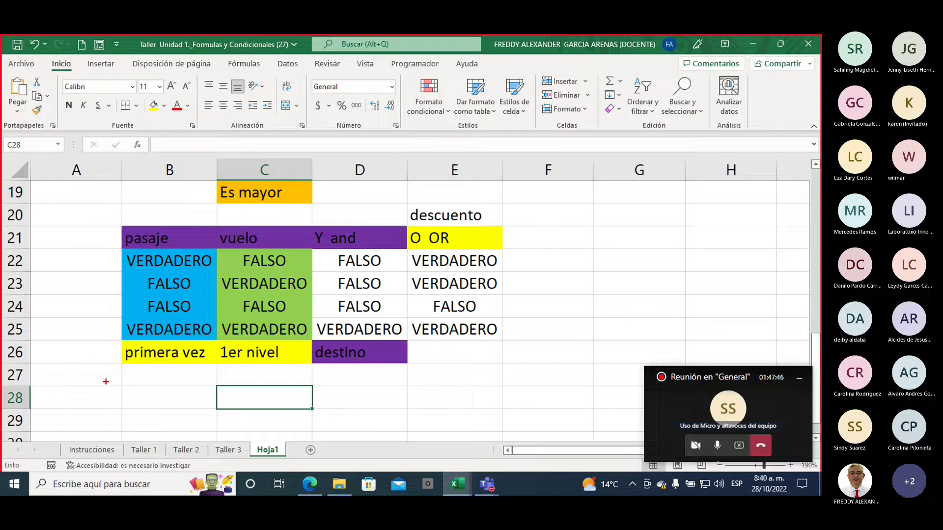
- Draw red arrows to primera vez and 1er nivel, underlining VERDADERO in B22 and FALSO in C22
{"action": "mouse_move", "coordinate": [117, 419]}
{"action": "left_mouse_down"}
{"action": "mouse_move", "coordinate": [154, 371]}
{"action": "mouse_move", "coordinate": [156, 383]}
{"action": "left_mouse_up"}
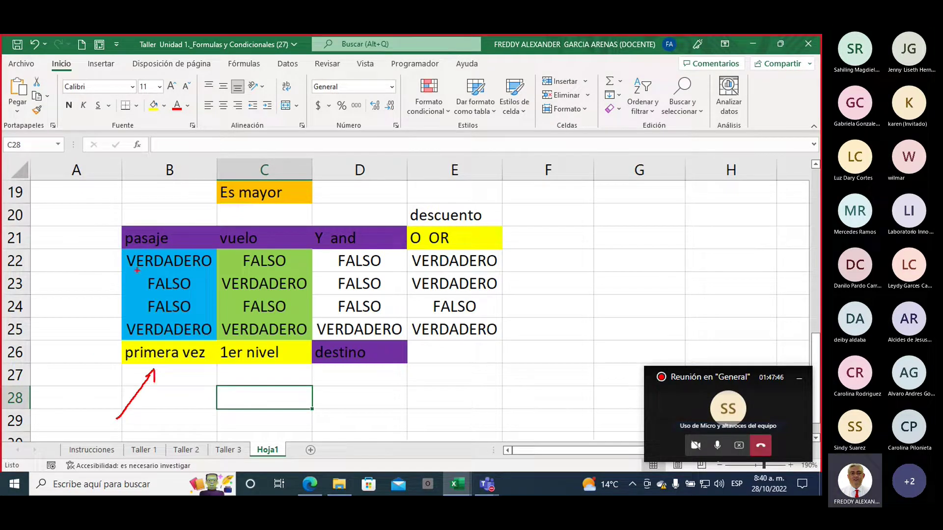
{"action": "left_click_drag", "start_coordinate": [137, 270], "coordinate": [206, 268]}
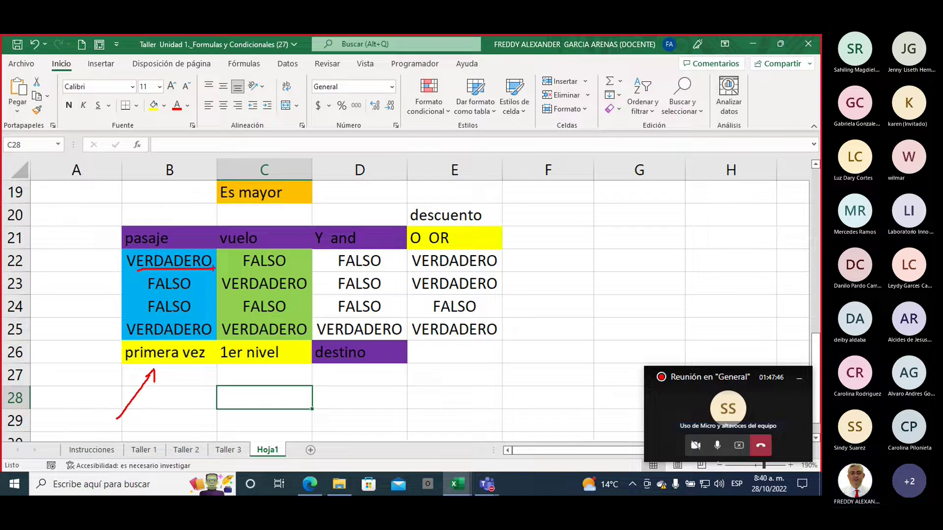
{"action": "left_click_drag", "start_coordinate": [202, 417], "coordinate": [234, 381]}
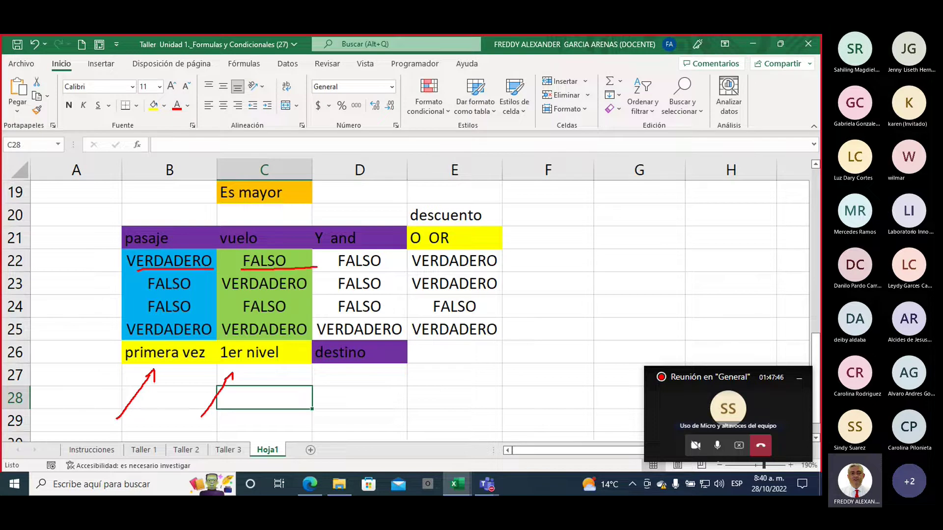
{"action": "left_click_drag", "start_coordinate": [243, 269], "coordinate": [317, 267]}
- Draw a red arrowed arc from vuelo to O OR and underline E22 and B23
{"action": "left_click_drag", "start_coordinate": [283, 239], "coordinate": [479, 243]}
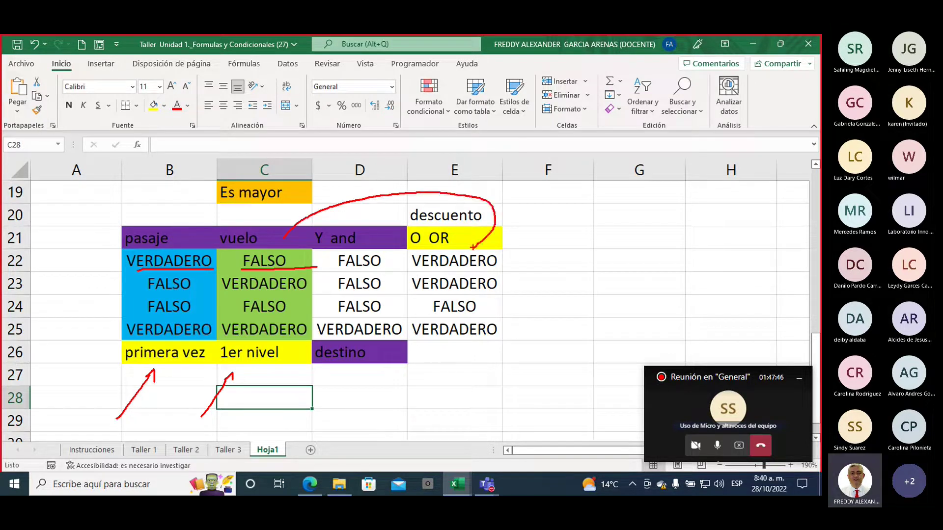
{"action": "left_click_drag", "start_coordinate": [473, 237], "coordinate": [484, 246]}
{"action": "left_click_drag", "start_coordinate": [421, 269], "coordinate": [496, 268]}
{"action": "left_click_drag", "start_coordinate": [134, 291], "coordinate": [197, 292]}
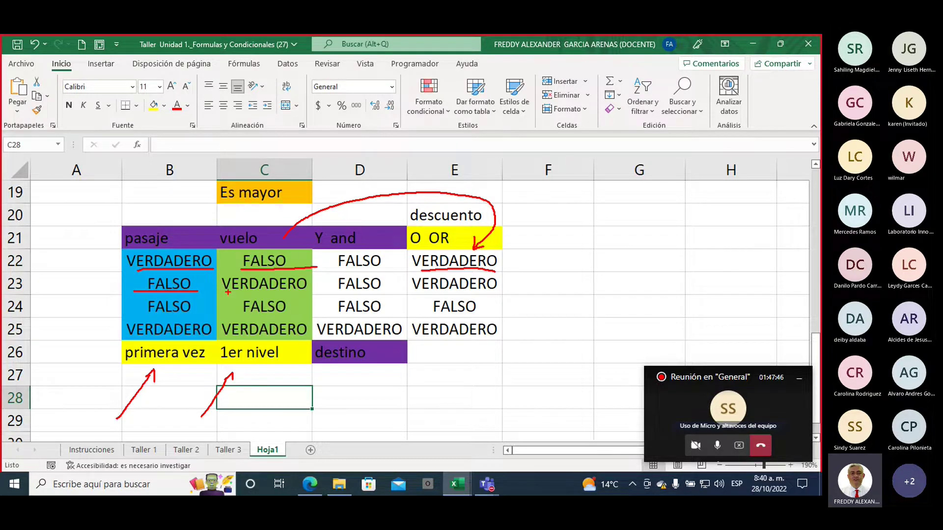
- Underline the row 23–25 pasaje, vuelo and OR values in red and circle FALSO in E24
{"action": "left_click_drag", "start_coordinate": [228, 293], "coordinate": [308, 294]}
{"action": "mouse_move", "coordinate": [417, 293]}
{"action": "left_mouse_down"}
{"action": "mouse_move", "coordinate": [498, 292]}
{"action": "mouse_move", "coordinate": [536, 272]}
{"action": "mouse_move", "coordinate": [541, 246]}
{"action": "left_mouse_up"}
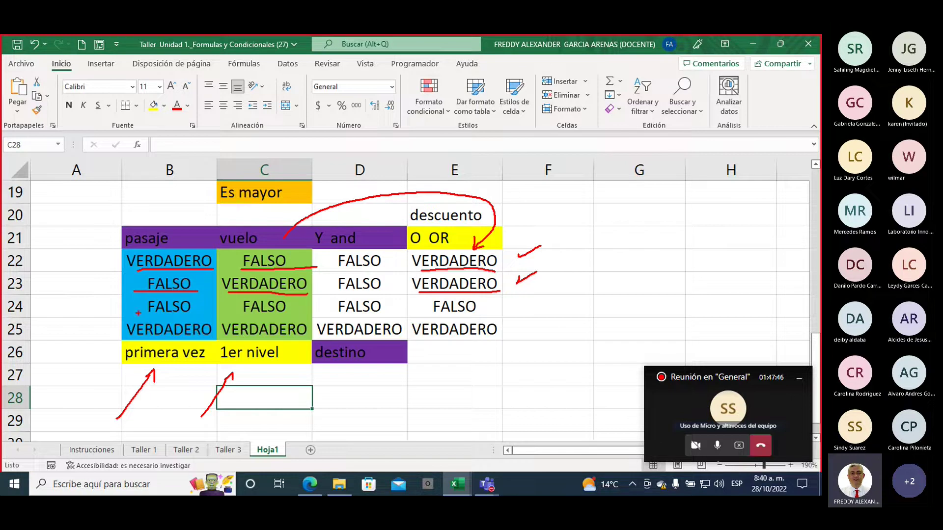
{"action": "left_click_drag", "start_coordinate": [139, 313], "coordinate": [202, 312]}
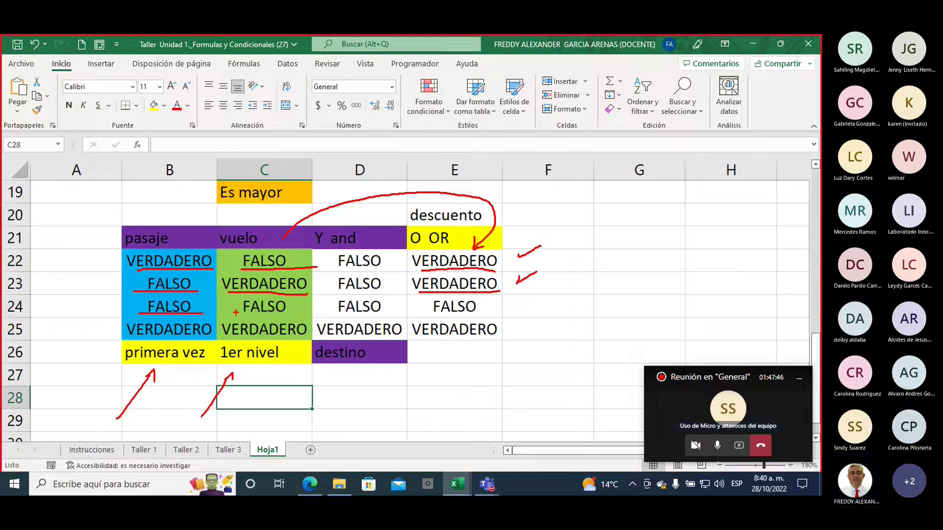
{"action": "left_click_drag", "start_coordinate": [237, 312], "coordinate": [293, 311]}
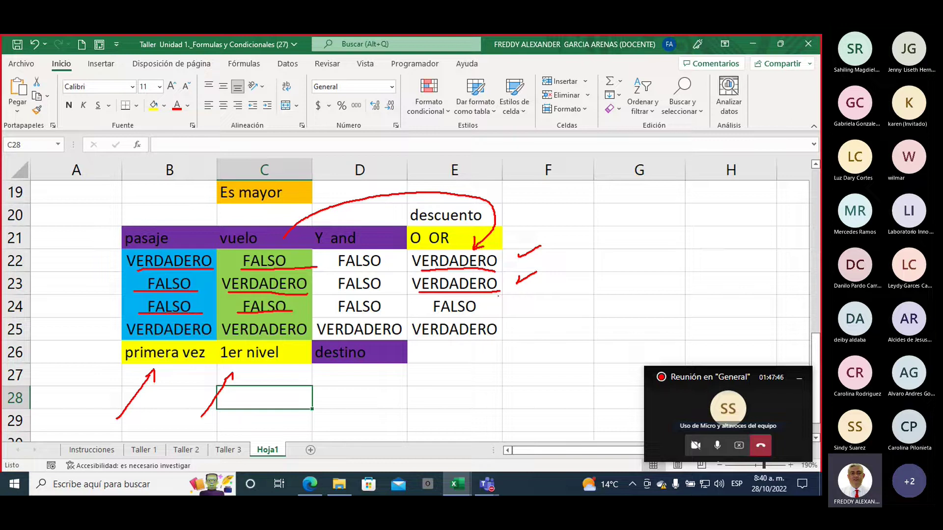
{"action": "left_click_drag", "start_coordinate": [513, 299], "coordinate": [555, 295]}
{"action": "left_click_drag", "start_coordinate": [134, 340], "coordinate": [306, 339]}
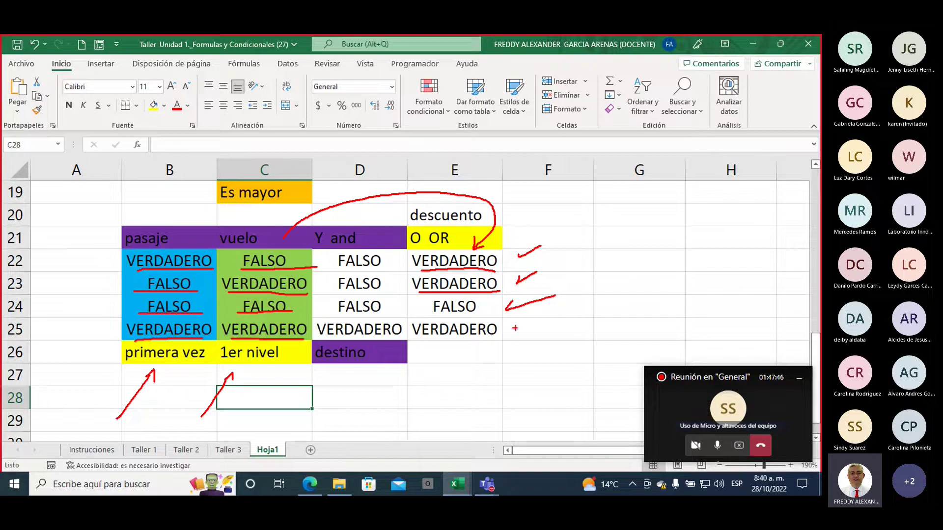
{"action": "mouse_move", "coordinate": [519, 323]}
{"action": "left_mouse_down"}
{"action": "mouse_move", "coordinate": [511, 332]}
{"action": "mouse_move", "coordinate": [550, 328]}
{"action": "left_mouse_up"}
{"action": "mouse_move", "coordinate": [485, 298]}
{"action": "left_mouse_down"}
{"action": "mouse_move", "coordinate": [498, 304]}
{"action": "mouse_move", "coordinate": [436, 295]}
{"action": "mouse_move", "coordinate": [410, 307]}
{"action": "mouse_move", "coordinate": [444, 322]}
{"action": "mouse_move", "coordinate": [495, 307]}
{"action": "left_mouse_up"}
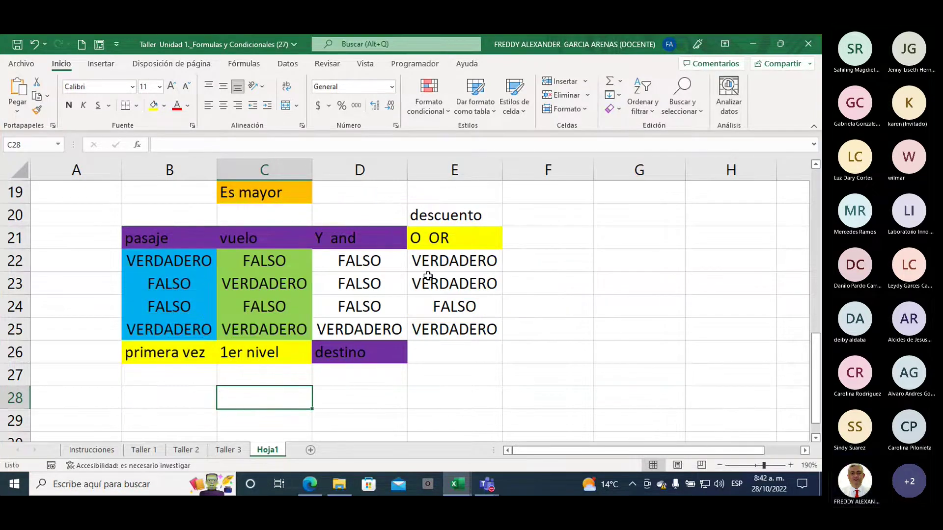
- Clear E22:E25 and enter =O(B22;C22) in E22
{"action": "left_click", "coordinate": [431, 264]}
{"action": "left_click_drag", "start_coordinate": [432, 264], "coordinate": [439, 329]}
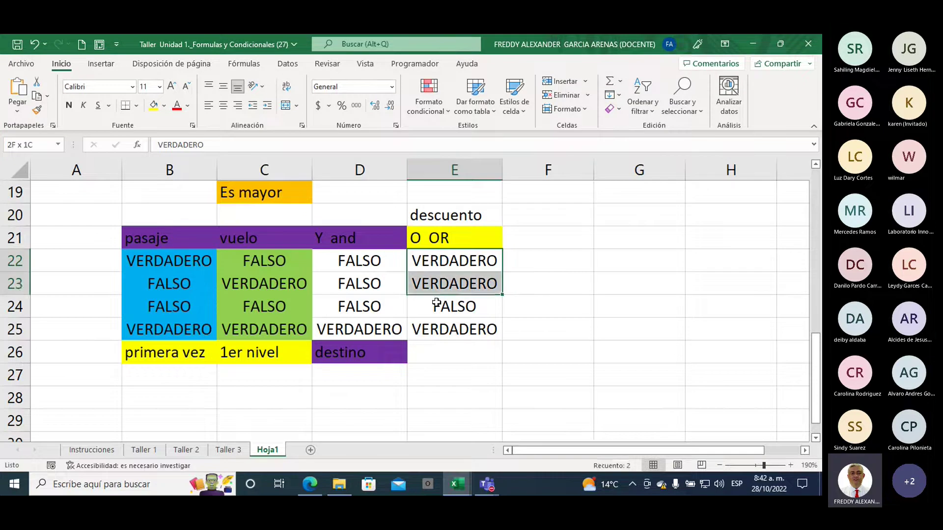
{"action": "key", "text": "Delete"}
{"action": "left_click", "coordinate": [438, 265]}
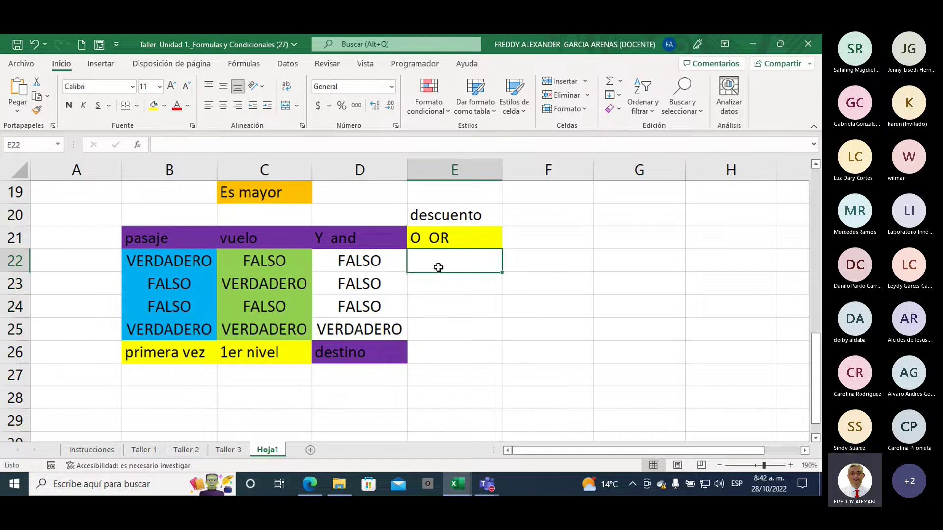
{"action": "type", "text": "="}
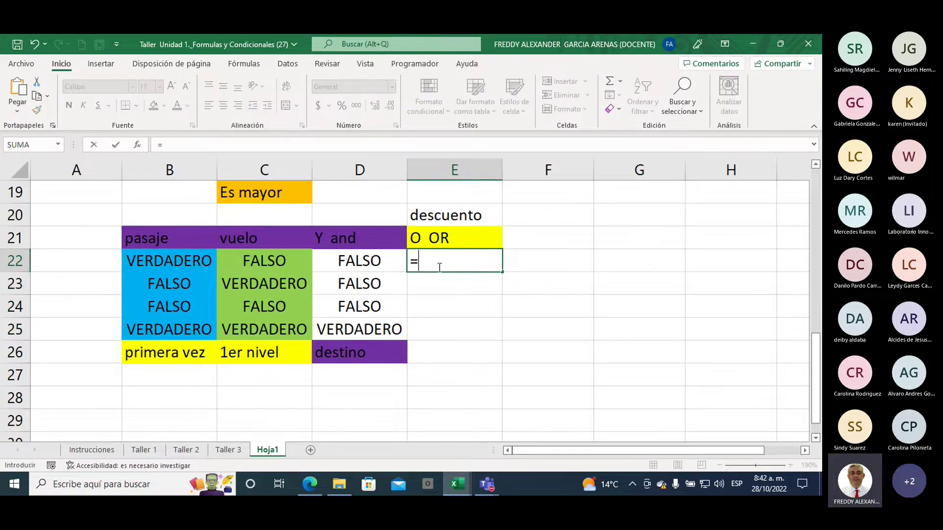
{"action": "type", "text": "o"}
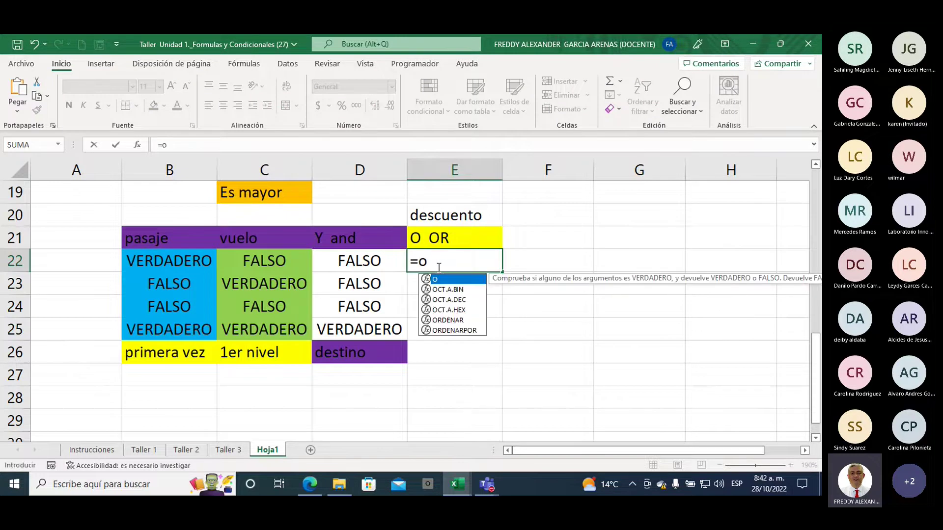
{"action": "double_click", "coordinate": [438, 279]}
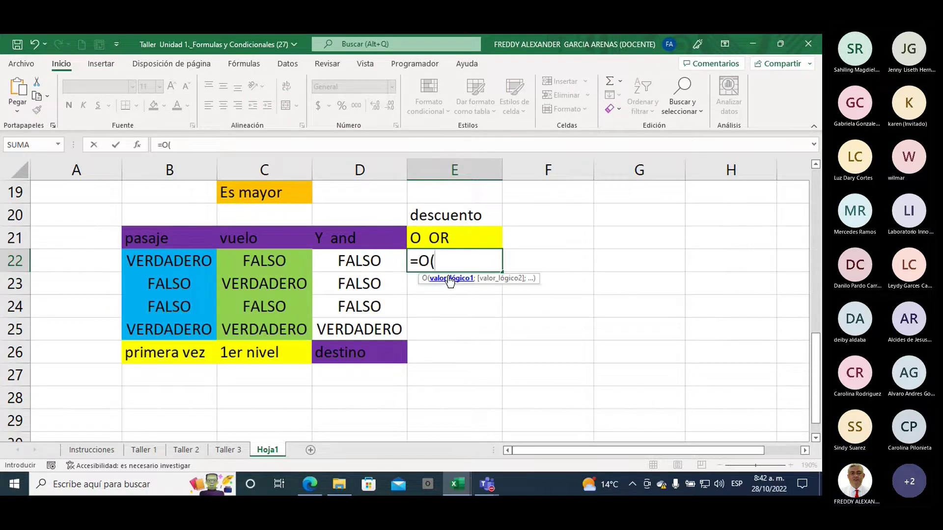
{"action": "left_click", "coordinate": [166, 262]}
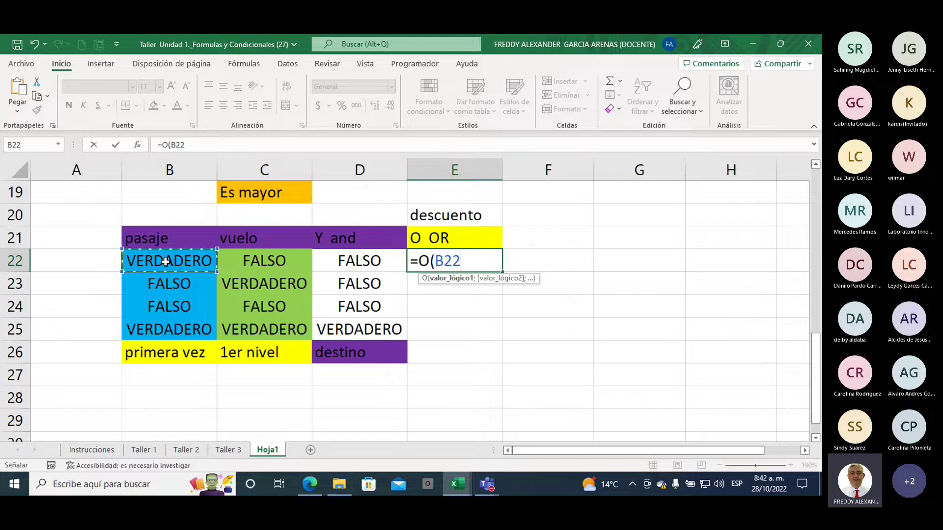
{"action": "type", "text": ";"}
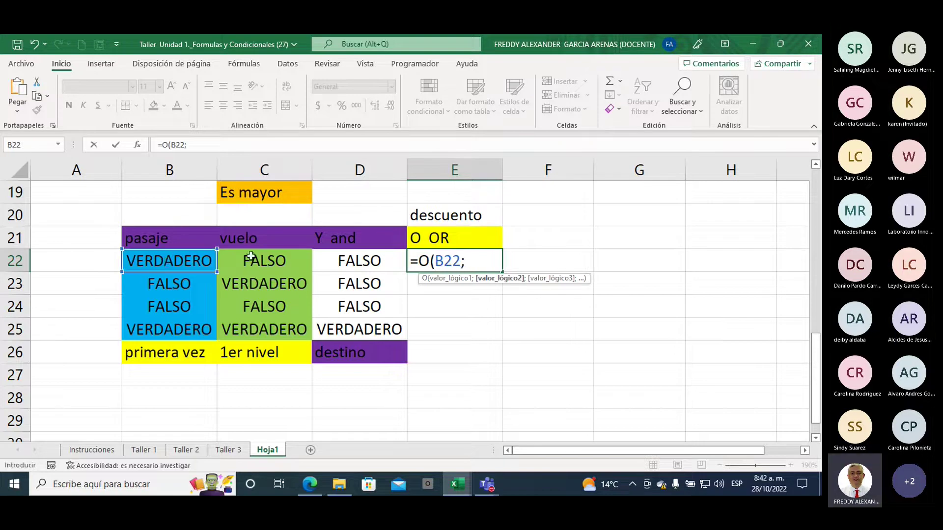
{"action": "left_click", "coordinate": [262, 261]}
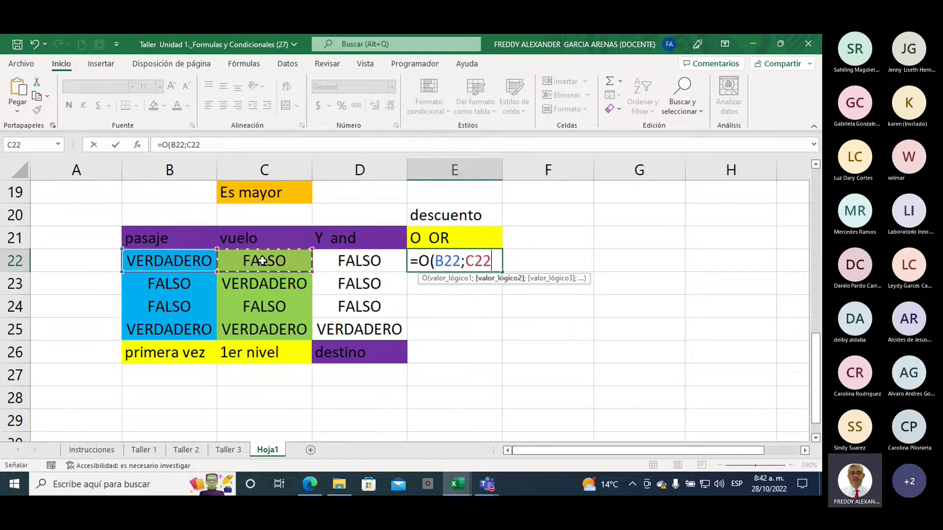
{"action": "type", "text": ")"}
{"action": "key", "text": "Return"}
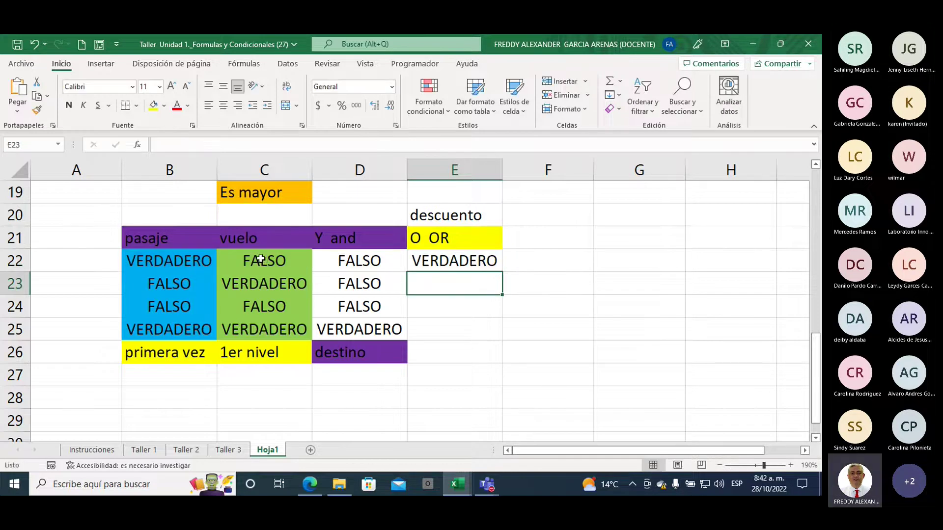
- Fill the OR formula down to E25 and check the copy in E24
{"action": "left_click", "coordinate": [415, 261]}
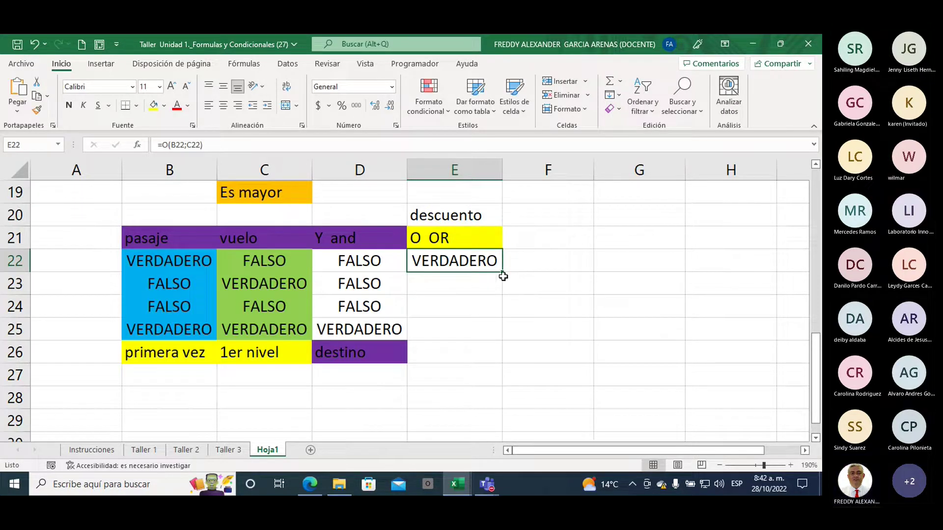
{"action": "left_click_drag", "start_coordinate": [503, 272], "coordinate": [498, 338]}
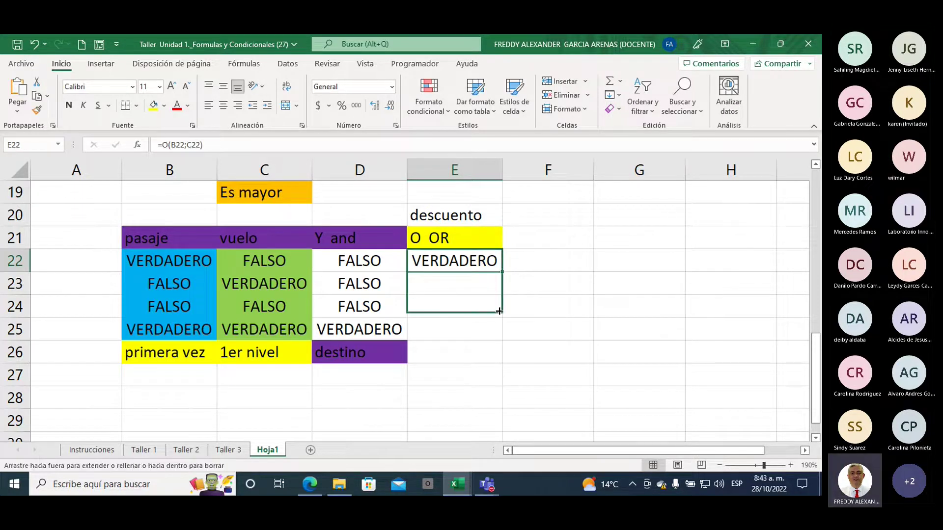
{"action": "left_click", "coordinate": [558, 300]}
{"action": "left_click", "coordinate": [472, 310]}
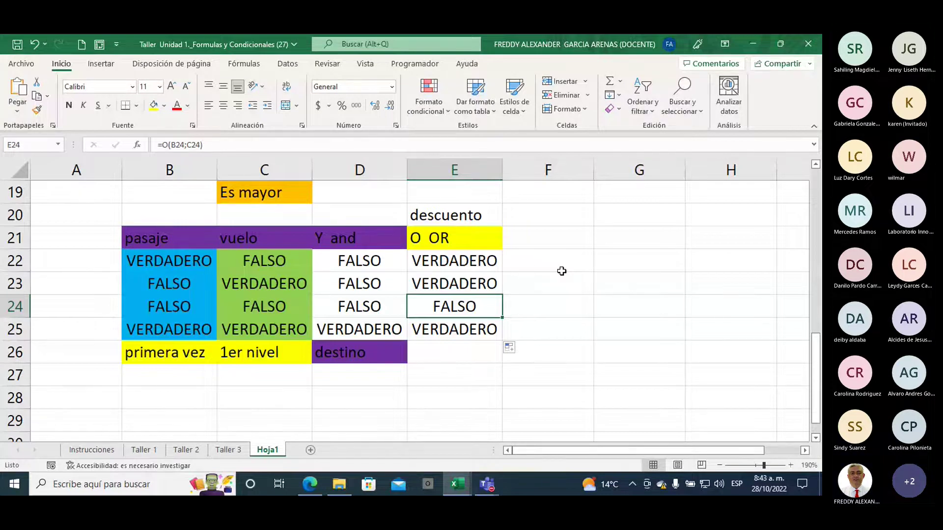
{"action": "mouse_move", "coordinate": [575, 215]}
{"action": "left_mouse_down"}
{"action": "mouse_move", "coordinate": [563, 252]}
{"action": "mouse_move", "coordinate": [588, 250]}
{"action": "left_mouse_up"}
{"action": "left_click_drag", "start_coordinate": [613, 200], "coordinate": [620, 267]}
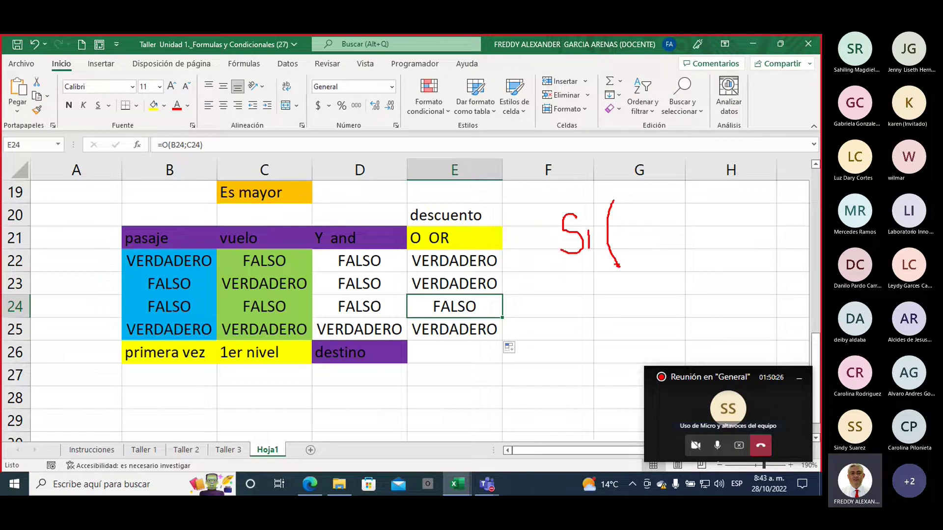
{"action": "mouse_move", "coordinate": [621, 215]}
{"action": "left_mouse_down"}
{"action": "mouse_move", "coordinate": [627, 232]}
{"action": "mouse_move", "coordinate": [633, 214]}
{"action": "mouse_move", "coordinate": [630, 249]}
{"action": "left_mouse_up"}
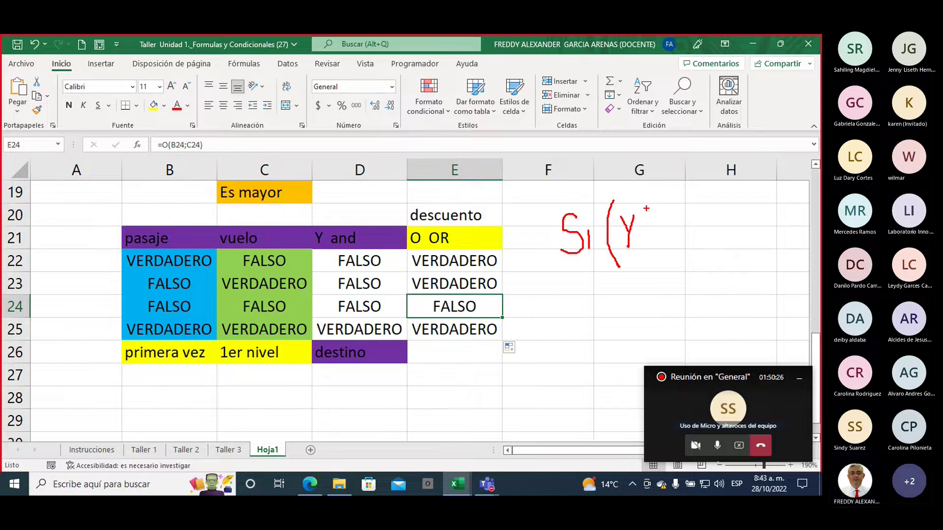
{"action": "left_click_drag", "start_coordinate": [648, 205], "coordinate": [654, 252]}
{"action": "mouse_move", "coordinate": [708, 202]}
{"action": "left_mouse_down"}
{"action": "mouse_move", "coordinate": [720, 223]}
{"action": "mouse_move", "coordinate": [713, 252]}
{"action": "left_mouse_up"}
{"action": "mouse_move", "coordinate": [662, 222]}
{"action": "left_mouse_down"}
{"action": "mouse_move", "coordinate": [663, 237]}
{"action": "mouse_move", "coordinate": [664, 228]}
{"action": "mouse_move", "coordinate": [692, 235]}
{"action": "mouse_move", "coordinate": [692, 225]}
{"action": "mouse_move", "coordinate": [681, 244]}
{"action": "left_mouse_up"}
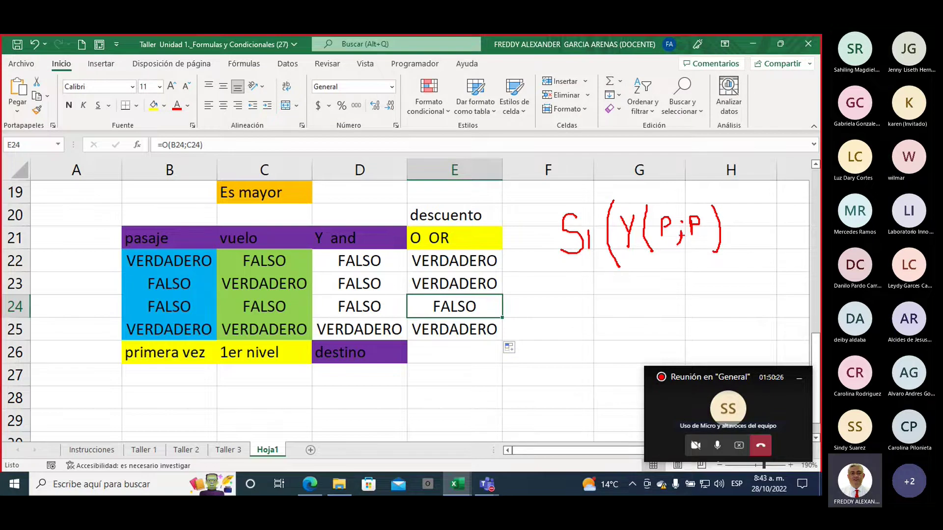
{"action": "left_click_drag", "start_coordinate": [630, 253], "coordinate": [638, 253]}
{"action": "mouse_move", "coordinate": [374, 139]}
{"action": "left_mouse_down"}
{"action": "mouse_move", "coordinate": [325, 232]}
{"action": "mouse_move", "coordinate": [354, 229]}
{"action": "left_mouse_up"}
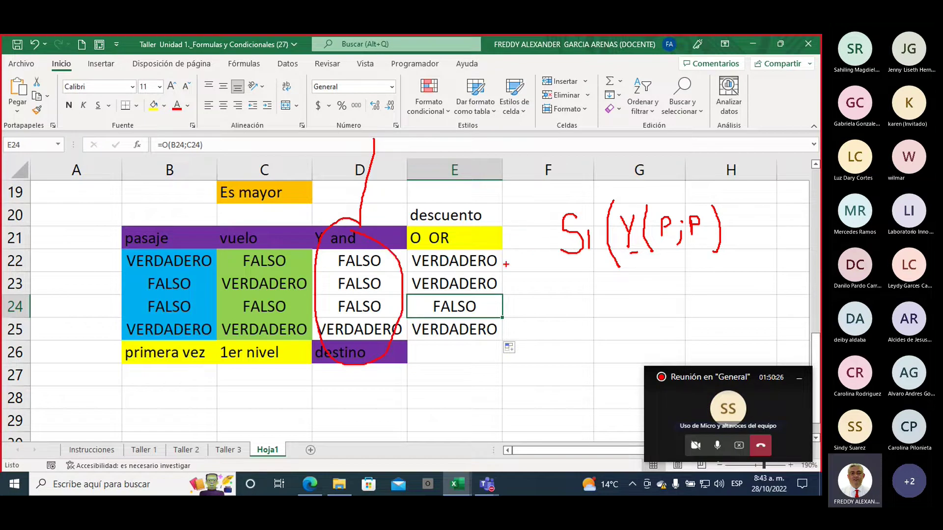
{"action": "mouse_move", "coordinate": [506, 265]}
{"action": "left_mouse_down"}
{"action": "mouse_move", "coordinate": [480, 343]}
{"action": "mouse_move", "coordinate": [505, 253]}
{"action": "left_mouse_up"}
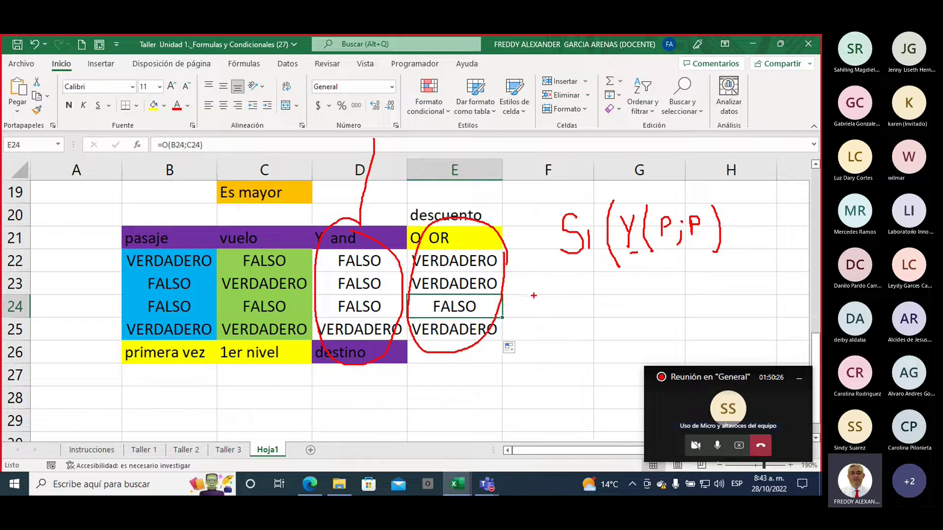
{"action": "mouse_move", "coordinate": [608, 156]}
{"action": "left_mouse_down"}
{"action": "mouse_move", "coordinate": [618, 199]}
{"action": "mouse_move", "coordinate": [627, 184]}
{"action": "left_mouse_up"}
{"action": "mouse_move", "coordinate": [745, 205]}
{"action": "left_mouse_down"}
{"action": "mouse_move", "coordinate": [761, 245]}
{"action": "mouse_move", "coordinate": [767, 202]}
{"action": "mouse_move", "coordinate": [790, 257]}
{"action": "mouse_move", "coordinate": [802, 227]}
{"action": "mouse_move", "coordinate": [736, 241]}
{"action": "left_mouse_up"}
{"action": "left_click", "coordinate": [778, 222]}
{"action": "left_click", "coordinate": [736, 224]}
{"action": "left_click_drag", "start_coordinate": [802, 187], "coordinate": [799, 264]}
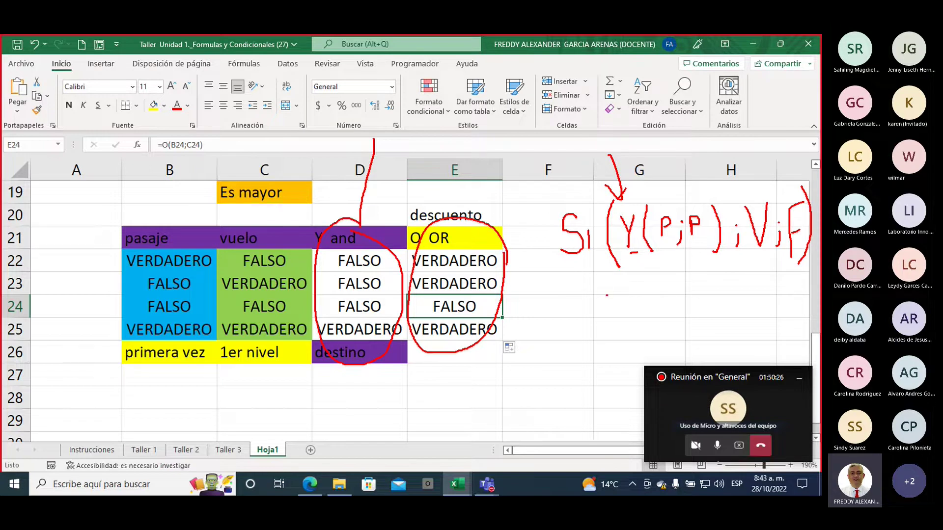
{"action": "mouse_move", "coordinate": [609, 294]}
{"action": "left_mouse_down"}
{"action": "mouse_move", "coordinate": [585, 319]}
{"action": "mouse_move", "coordinate": [613, 328]}
{"action": "mouse_move", "coordinate": [623, 318]}
{"action": "mouse_move", "coordinate": [663, 325]}
{"action": "mouse_move", "coordinate": [679, 315]}
{"action": "mouse_move", "coordinate": [732, 314]}
{"action": "left_mouse_up"}
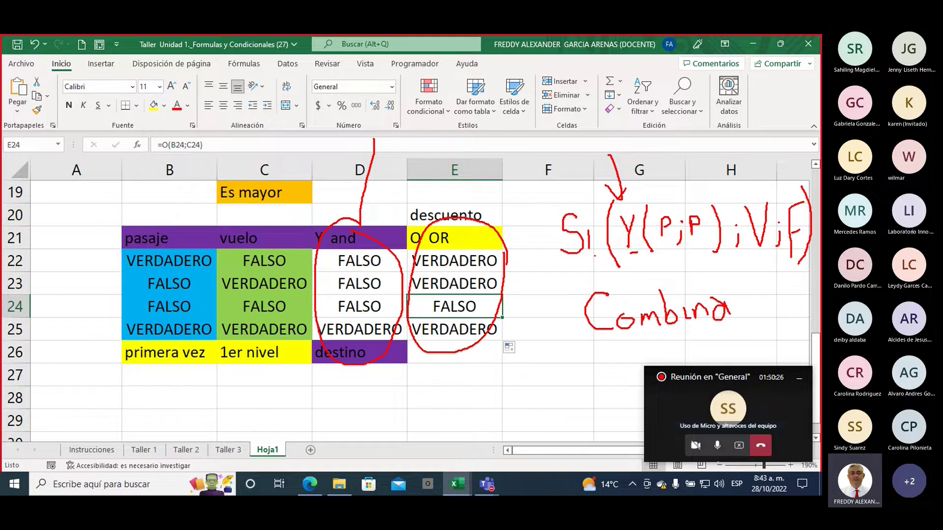
{"action": "mouse_move", "coordinate": [564, 269]}
{"action": "left_mouse_down"}
{"action": "mouse_move", "coordinate": [549, 289]}
{"action": "mouse_move", "coordinate": [574, 277]}
{"action": "left_mouse_up"}
{"action": "left_click_drag", "start_coordinate": [646, 286], "coordinate": [647, 271]}
{"action": "mouse_move", "coordinate": [736, 298]}
{"action": "left_mouse_down"}
{"action": "mouse_move", "coordinate": [733, 311]}
{"action": "mouse_move", "coordinate": [742, 301]}
{"action": "mouse_move", "coordinate": [754, 320]}
{"action": "mouse_move", "coordinate": [758, 297]}
{"action": "left_mouse_up"}
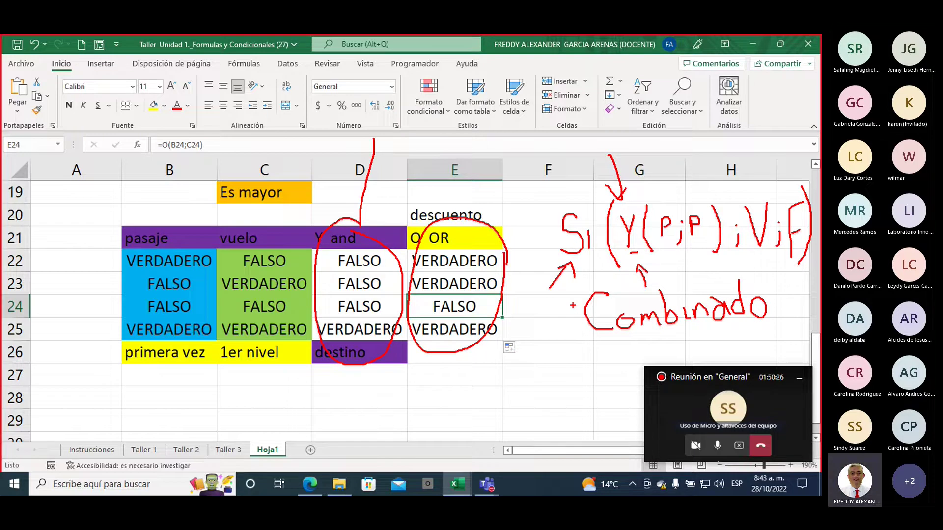
{"action": "key", "text": "Escape"}
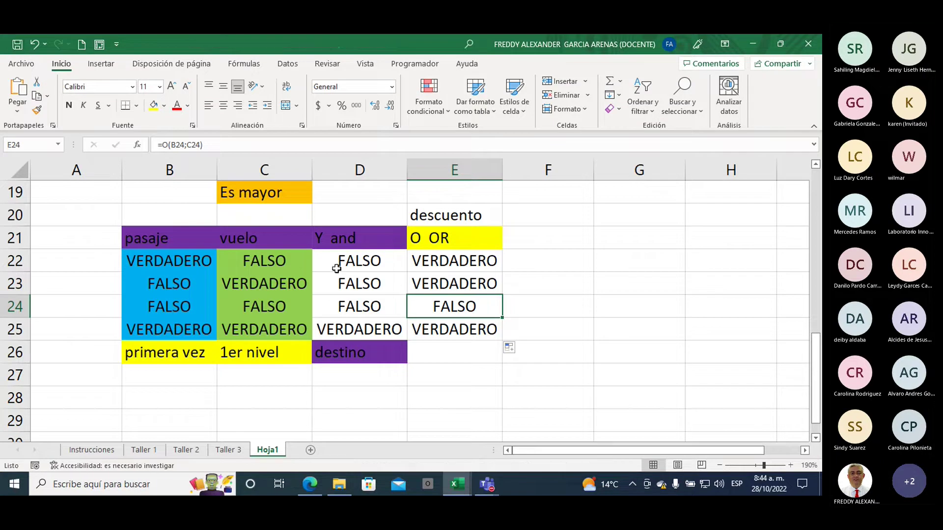
- Switch to the Taller 2 sheet zoomed to 140% and look at the 1 Y 2 = BAJA rule
{"action": "left_click", "coordinate": [182, 450]}
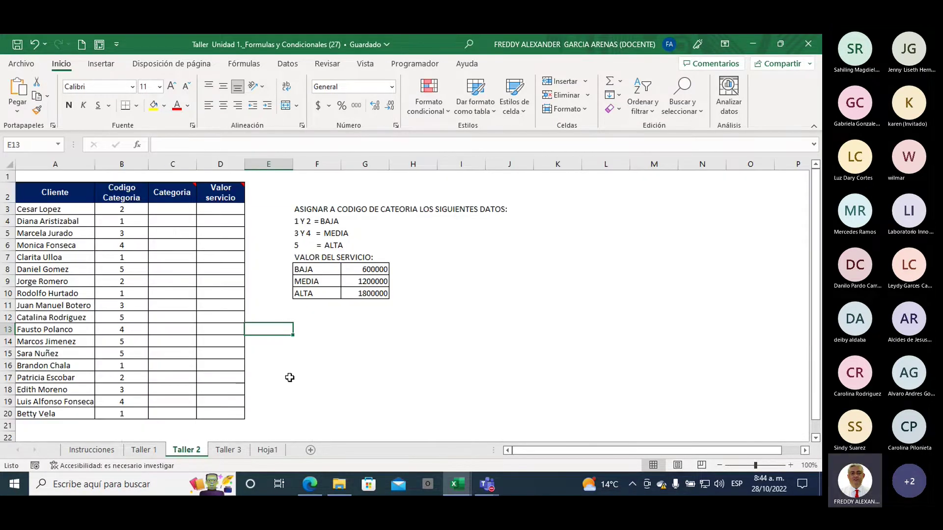
{"action": "left_click", "coordinate": [791, 465]}
{"action": "left_click", "coordinate": [790, 465]}
{"action": "left_click", "coordinate": [791, 466]}
{"action": "left_click", "coordinate": [791, 465]}
{"action": "scroll", "coordinate": [347, 375], "scroll_direction": "up", "scroll_amount": 1}
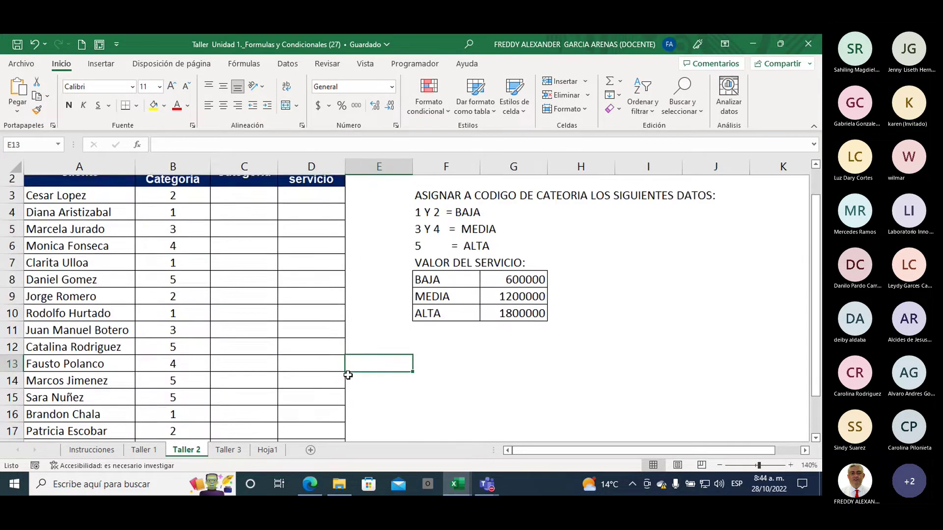
{"action": "scroll", "coordinate": [347, 375], "scroll_direction": "up", "scroll_amount": 1}
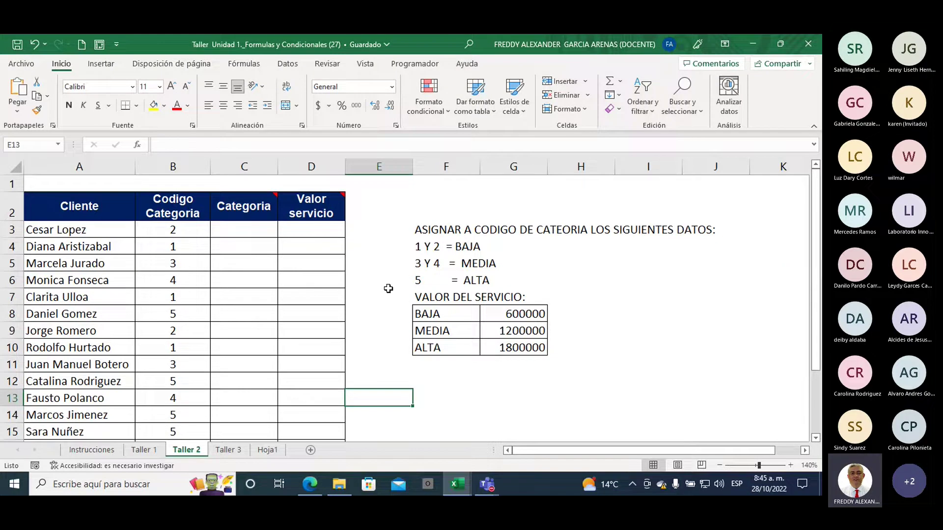
{"action": "left_click", "coordinate": [422, 253]}
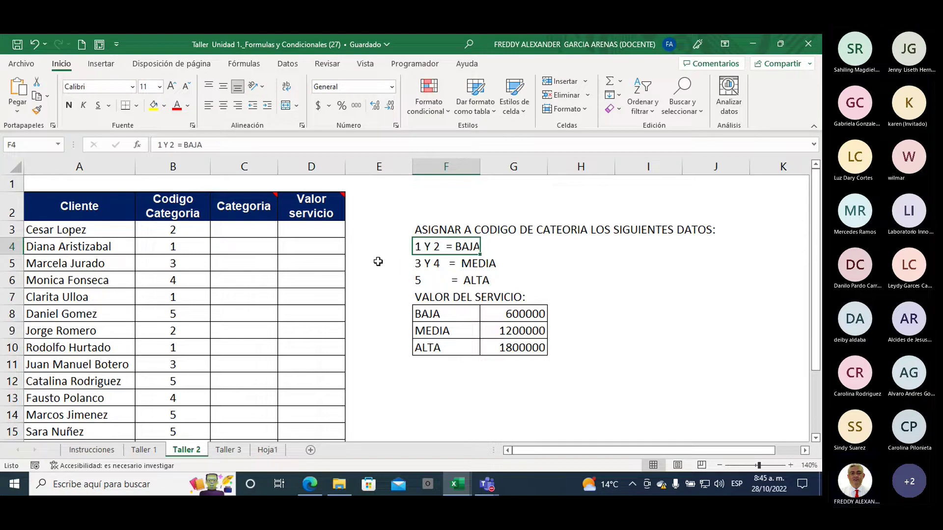
- Make the Categoria header's note always visible and move it to the right of the table
{"action": "left_click", "coordinate": [244, 206]}
{"action": "right_click", "coordinate": [245, 205]}
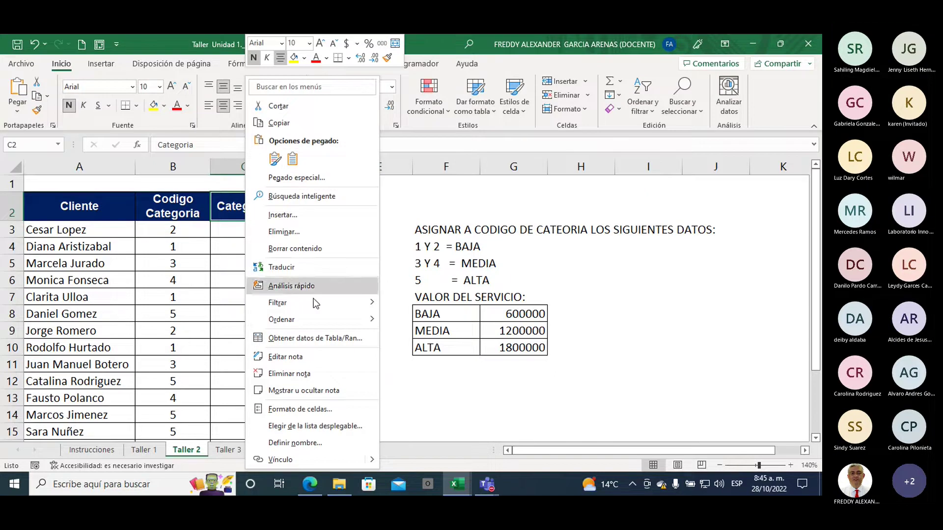
{"action": "left_click", "coordinate": [341, 391]}
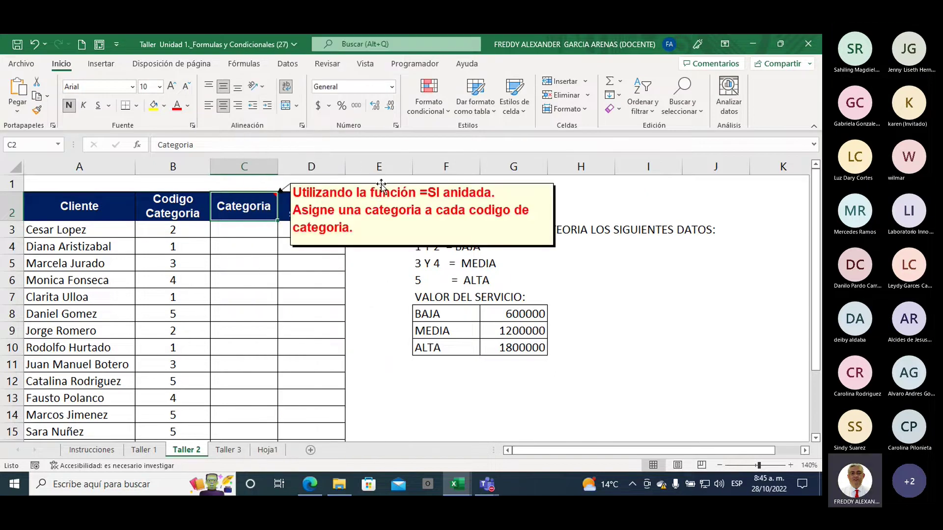
{"action": "mouse_move", "coordinate": [425, 165]}
{"action": "left_mouse_down"}
{"action": "mouse_move", "coordinate": [443, 172]}
{"action": "mouse_move", "coordinate": [430, 172]}
{"action": "left_mouse_up"}
{"action": "left_click", "coordinate": [358, 292]}
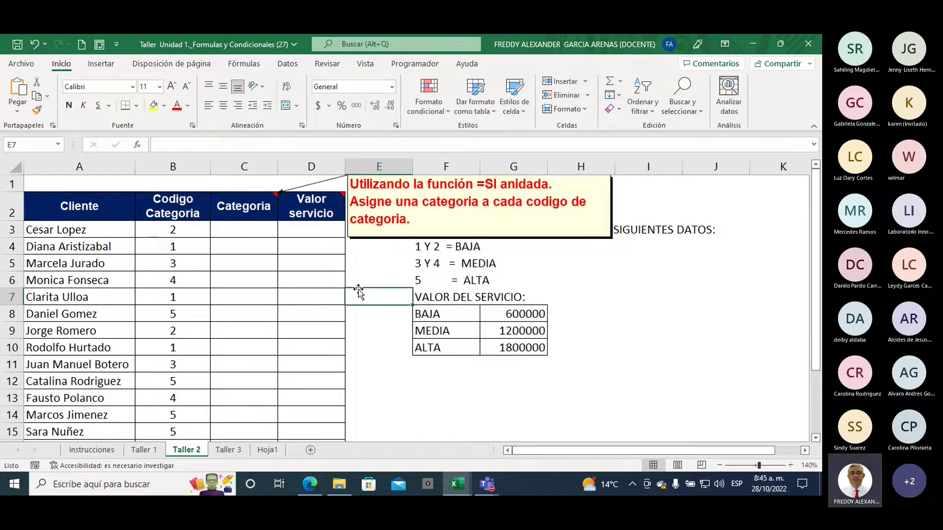
- Fill the 1 Y 2 = BAJA rule cell F4 with yellow
{"action": "left_click", "coordinate": [174, 219]}
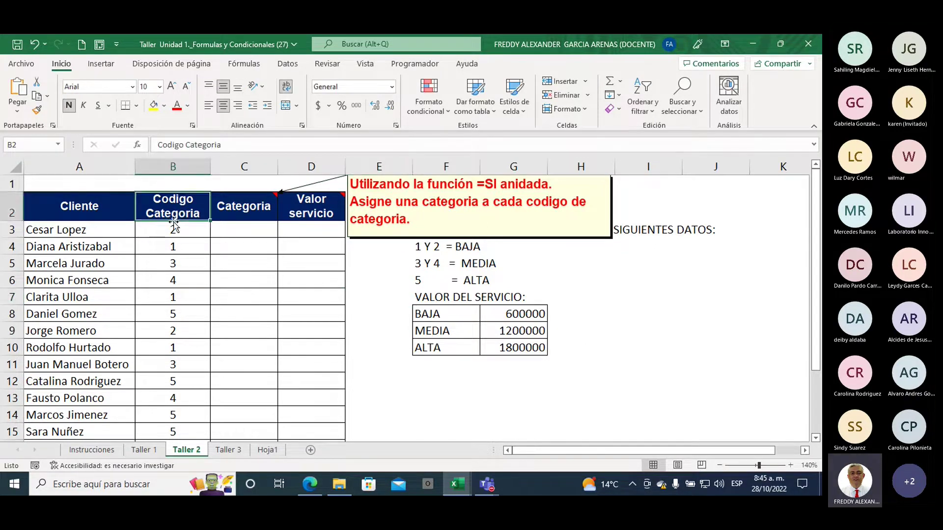
{"action": "left_click", "coordinate": [174, 232]}
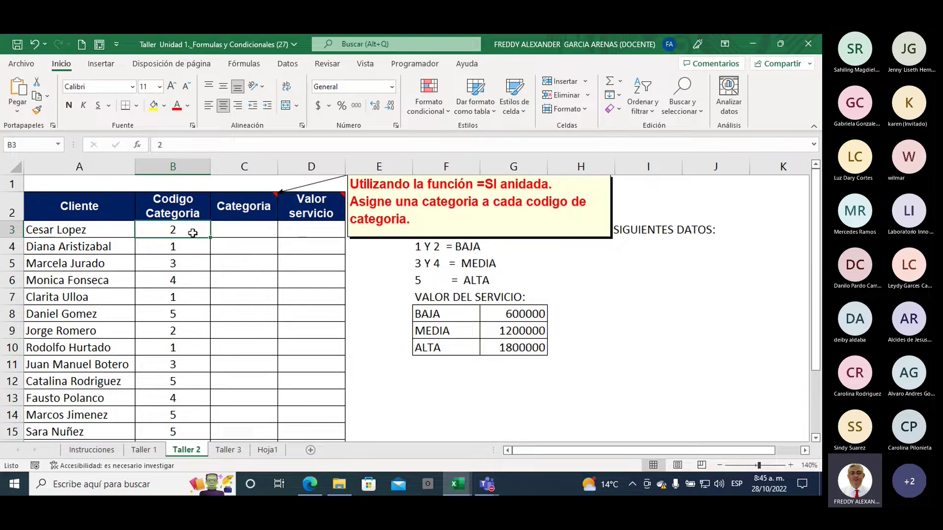
{"action": "left_click", "coordinate": [421, 248]}
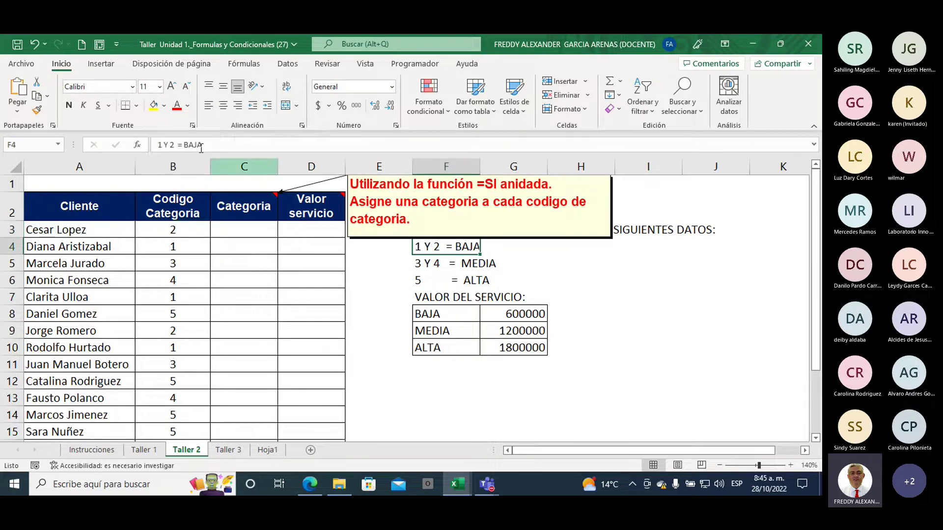
{"action": "left_click", "coordinate": [155, 106]}
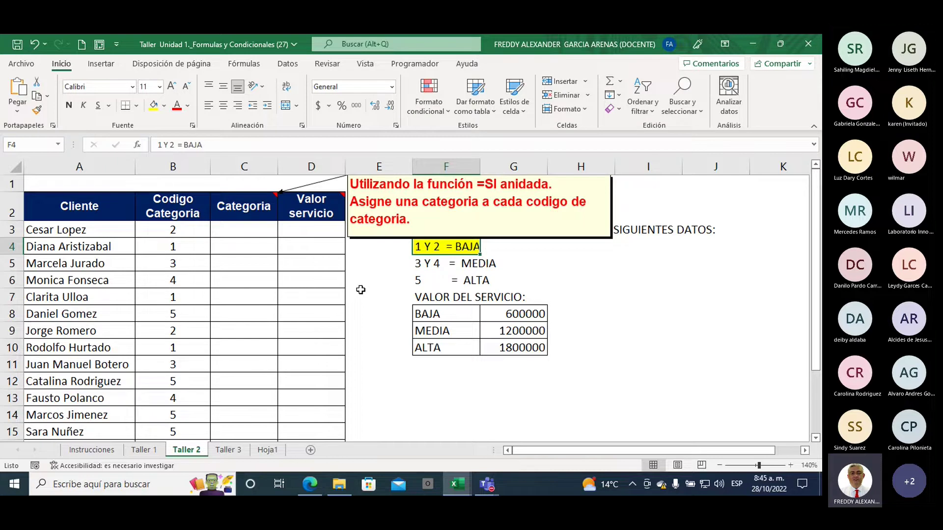
- Enter =SI(O(B3=1;B3=2);"BAJA";0) in C3 for the first client's category
{"action": "left_click", "coordinate": [236, 230]}
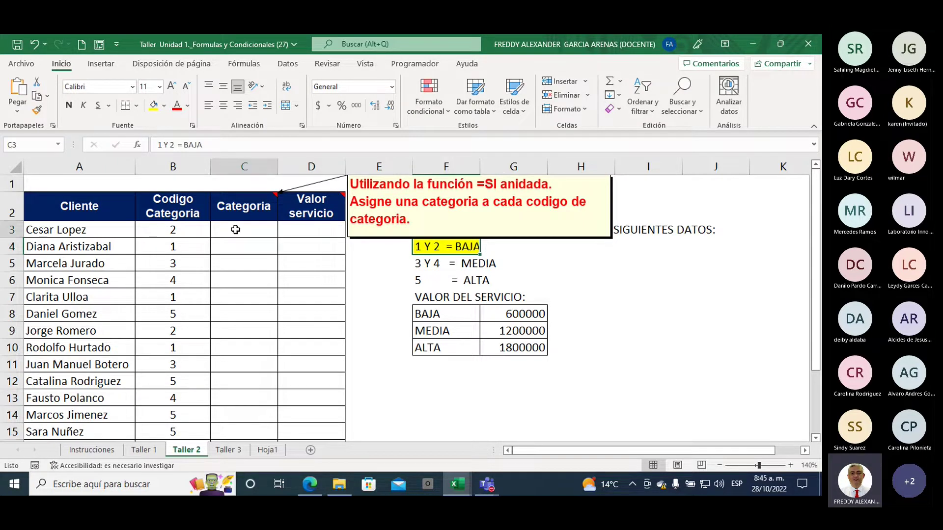
{"action": "type", "text": "="}
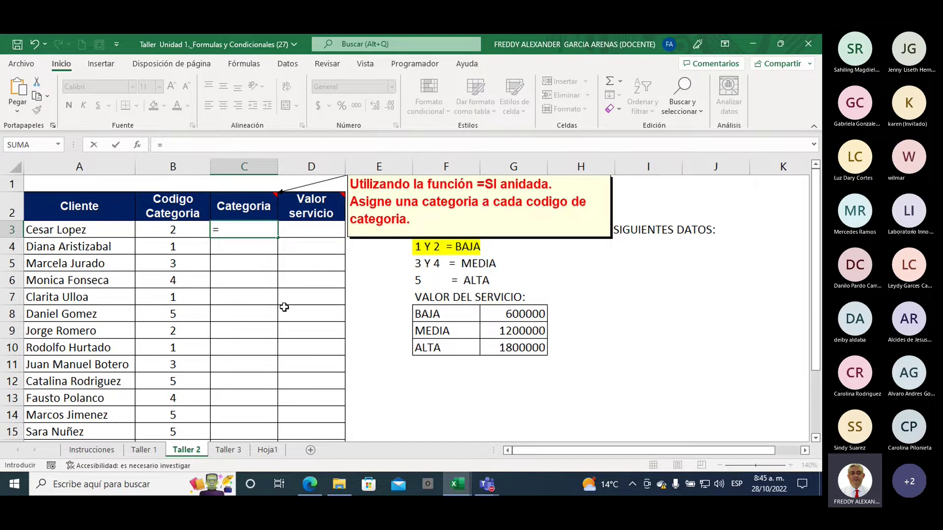
{"action": "type", "text": "si"}
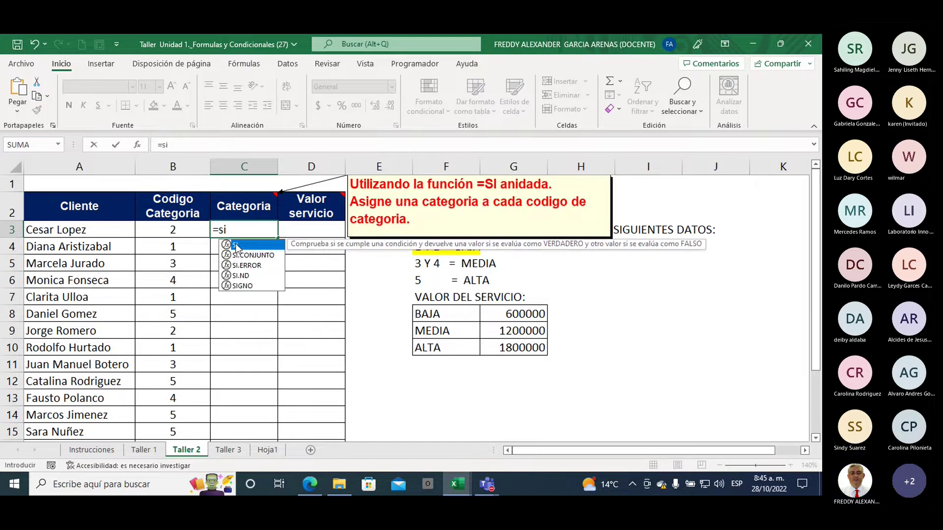
{"action": "double_click", "coordinate": [236, 245]}
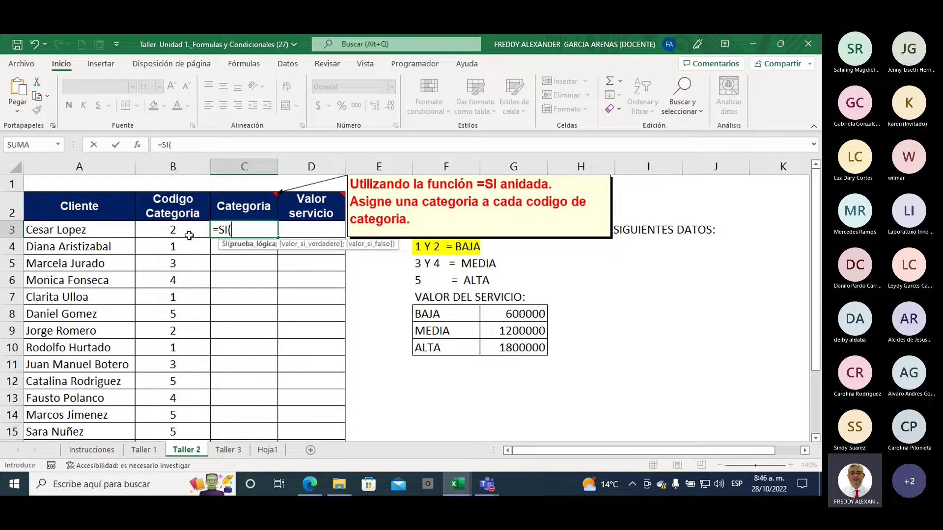
{"action": "type", "text": "o"}
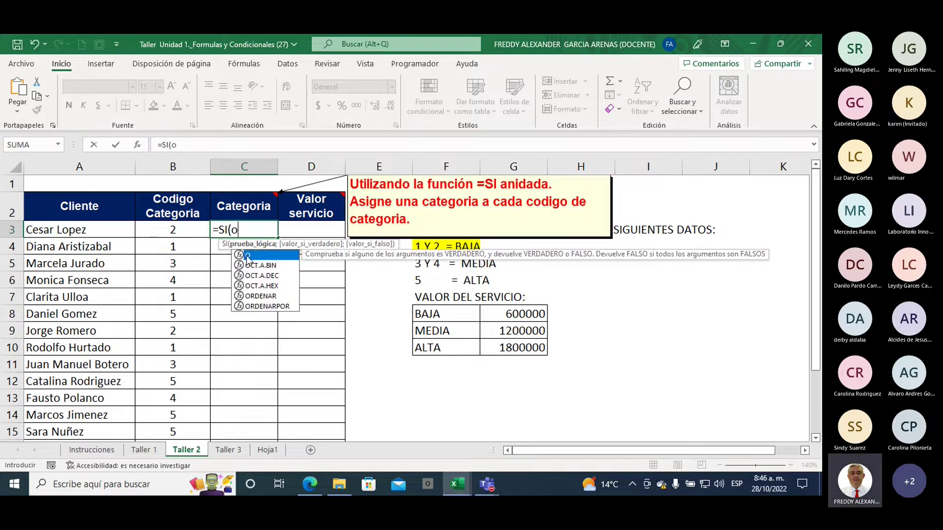
{"action": "double_click", "coordinate": [248, 256]}
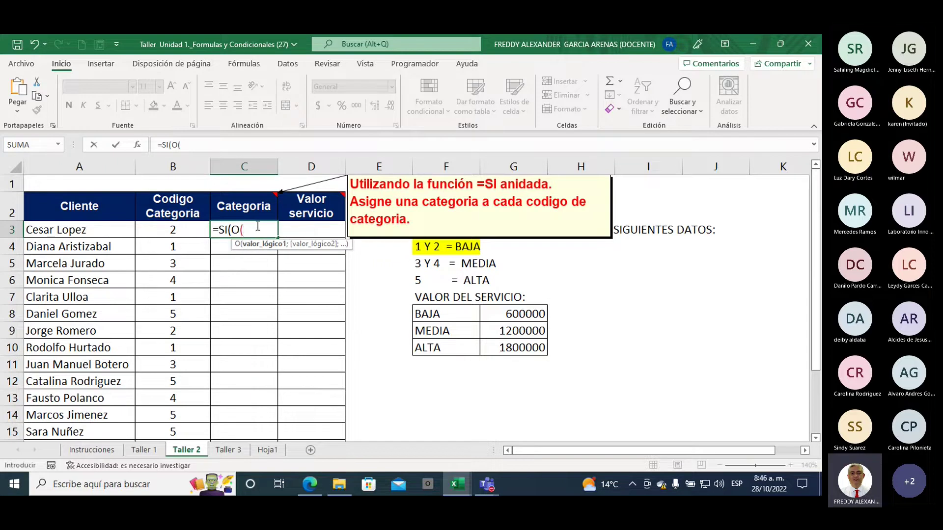
{"action": "left_click", "coordinate": [178, 228]}
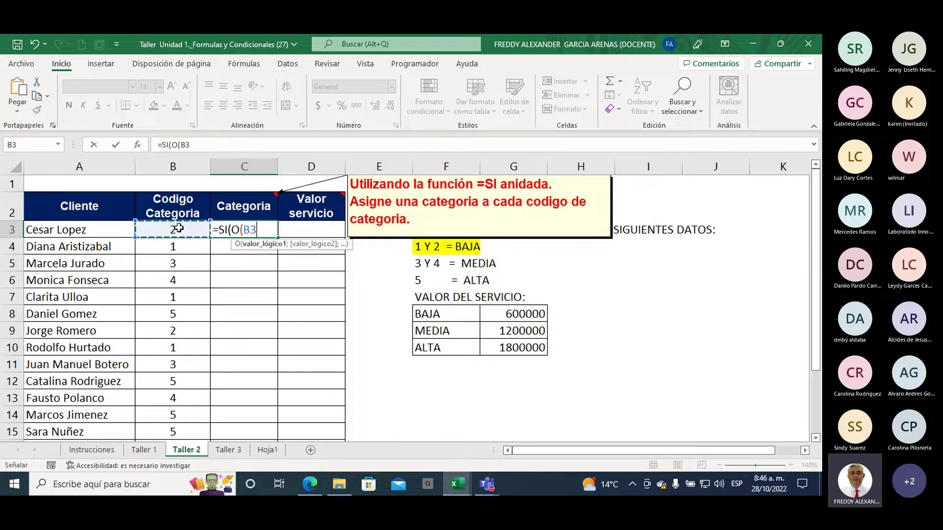
{"action": "type", "text": "="}
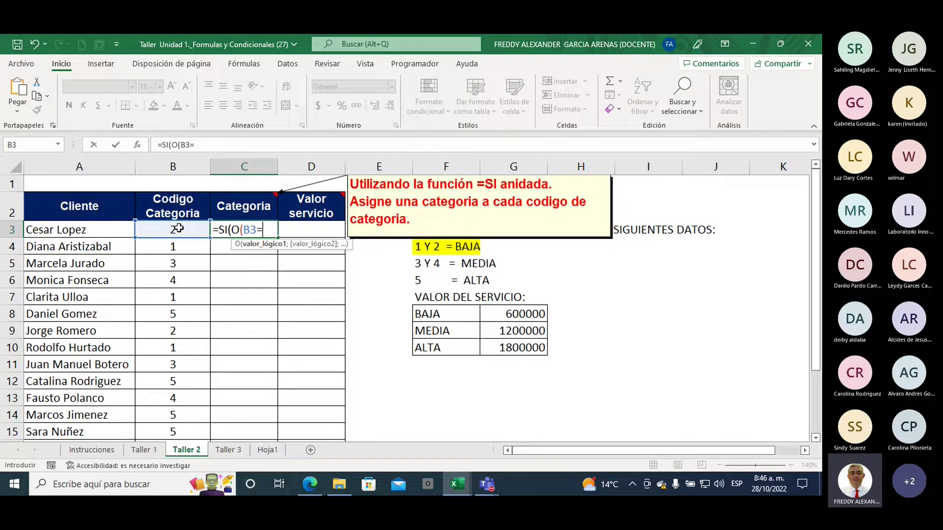
{"action": "type", "text": "1"}
{"action": "type", "text": ";"}
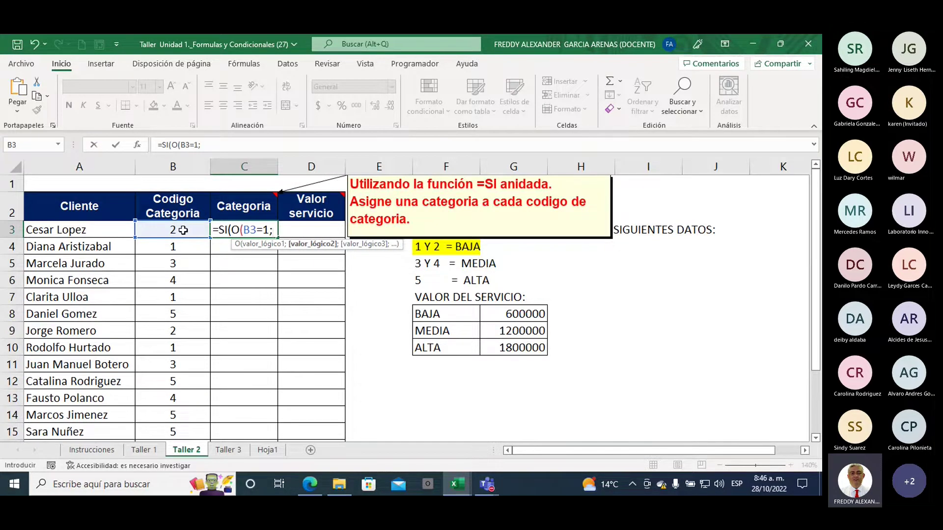
{"action": "left_click", "coordinate": [183, 230]}
{"action": "type", "text": "="}
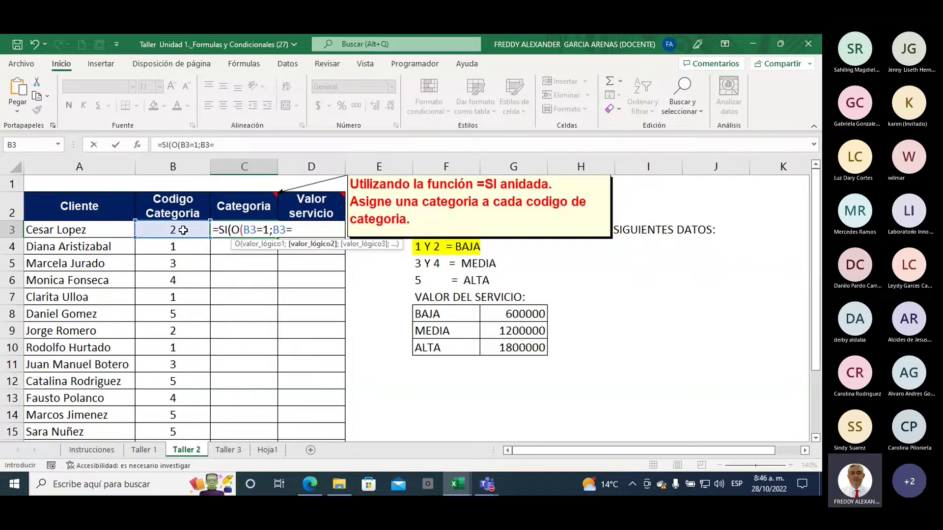
{"action": "type", "text": "2"}
{"action": "type", "text": ")"}
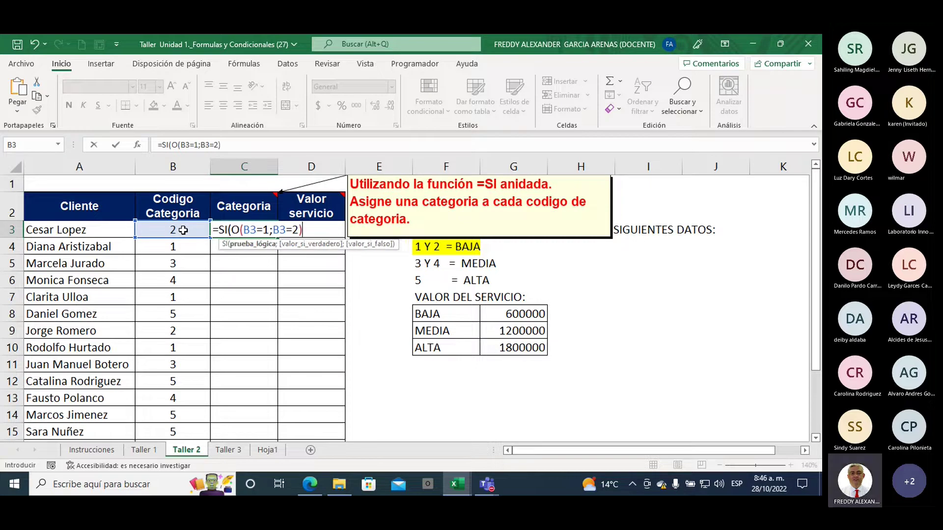
{"action": "type", "text": ";"}
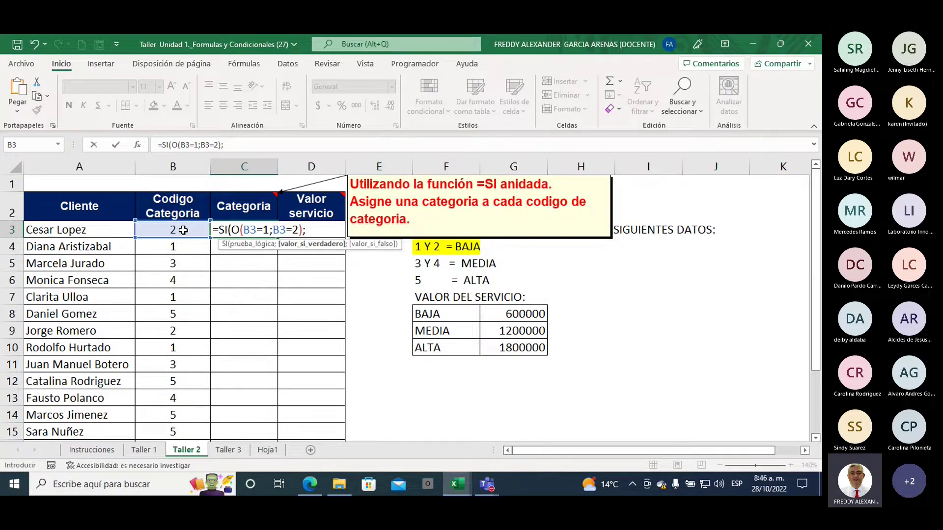
{"action": "type", "text": "\"BA"}
{"action": "type", "text": "JA\""}
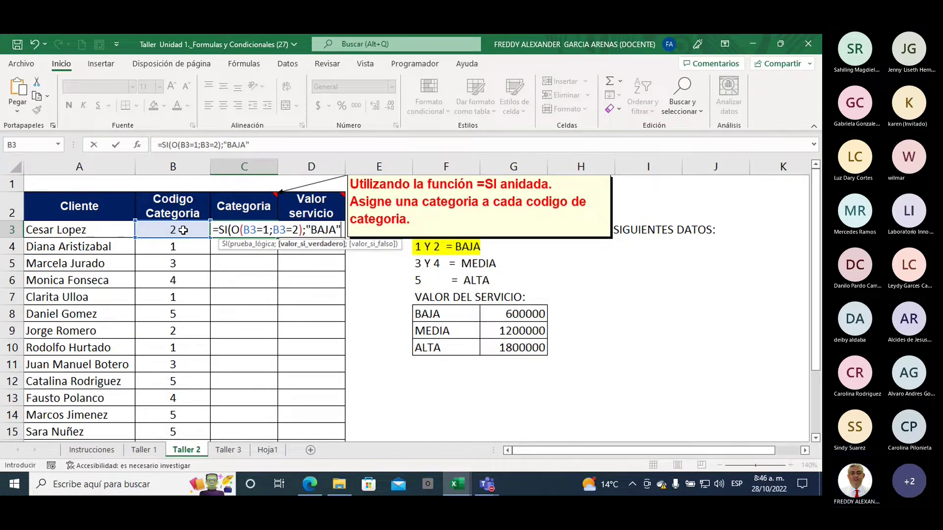
{"action": "type", "text": ";"}
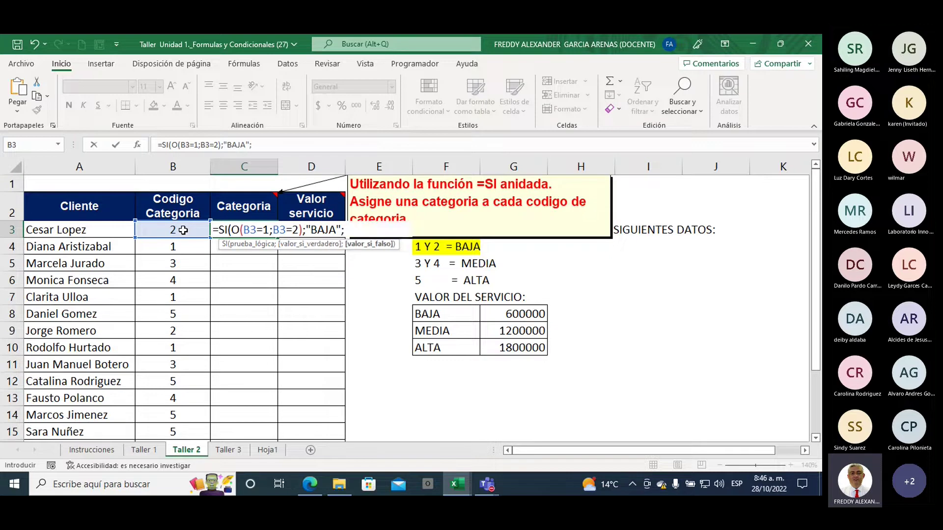
{"action": "type", "text": "0"}
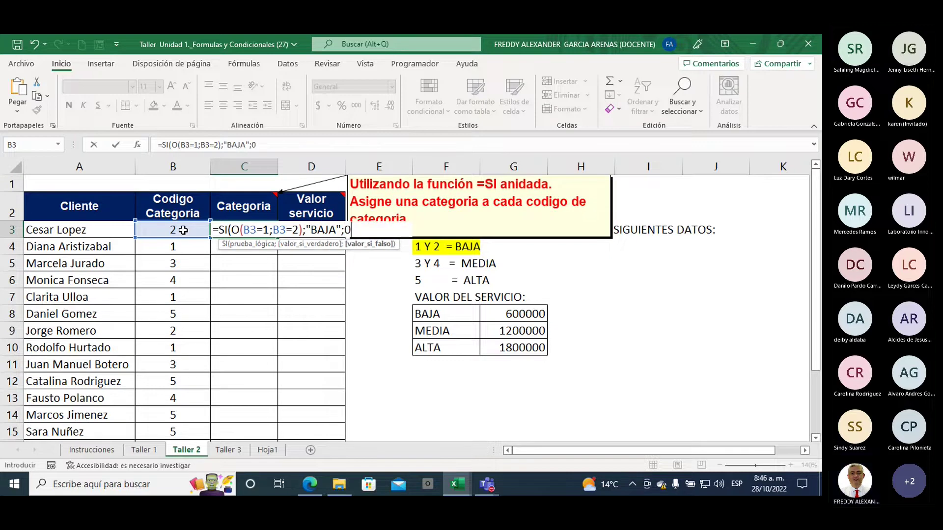
{"action": "type", "text": ")"}
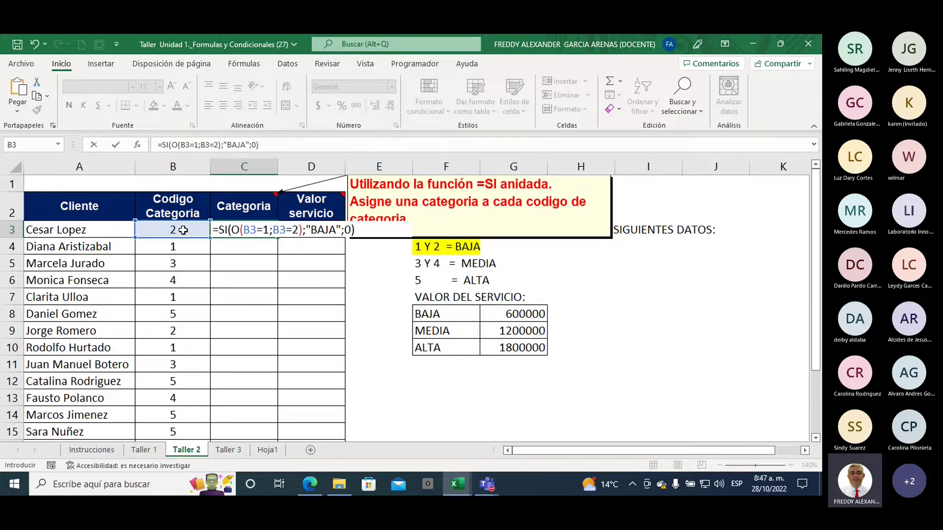
{"action": "key", "text": "Return"}
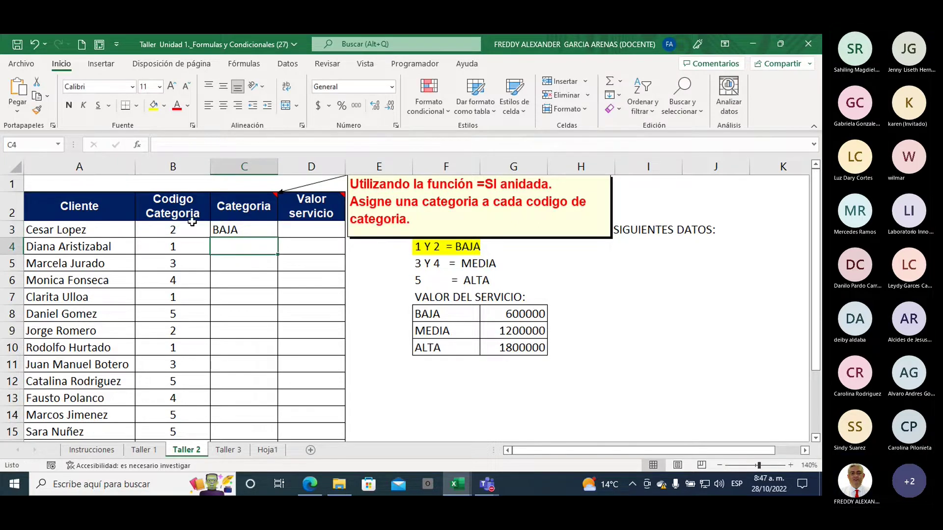
- Test the C3 formula by entering category codes 1 and then 3 in B3
{"action": "left_click", "coordinate": [225, 231]}
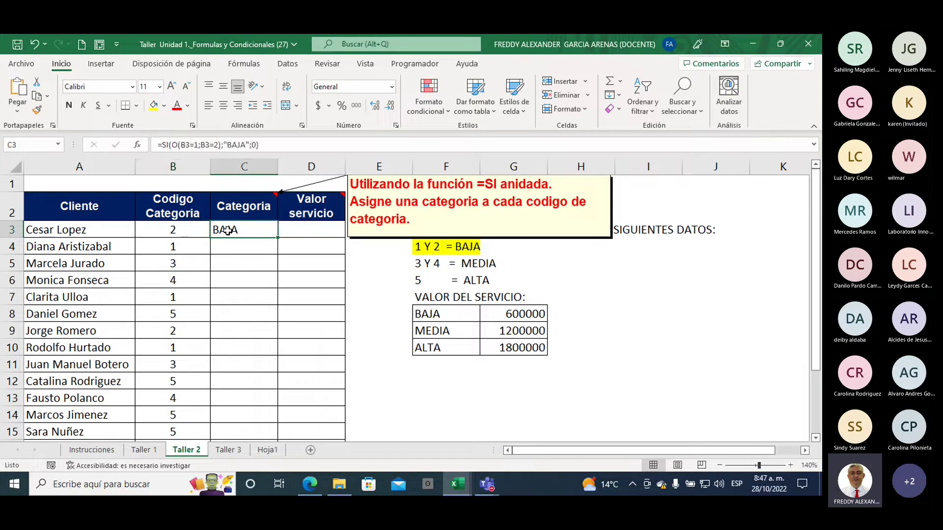
{"action": "left_click", "coordinate": [223, 105]}
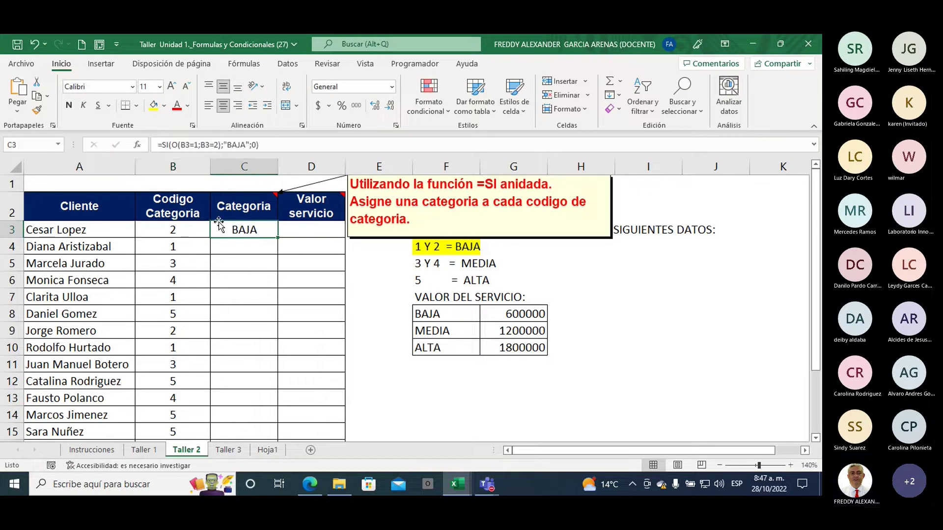
{"action": "left_click", "coordinate": [173, 230]}
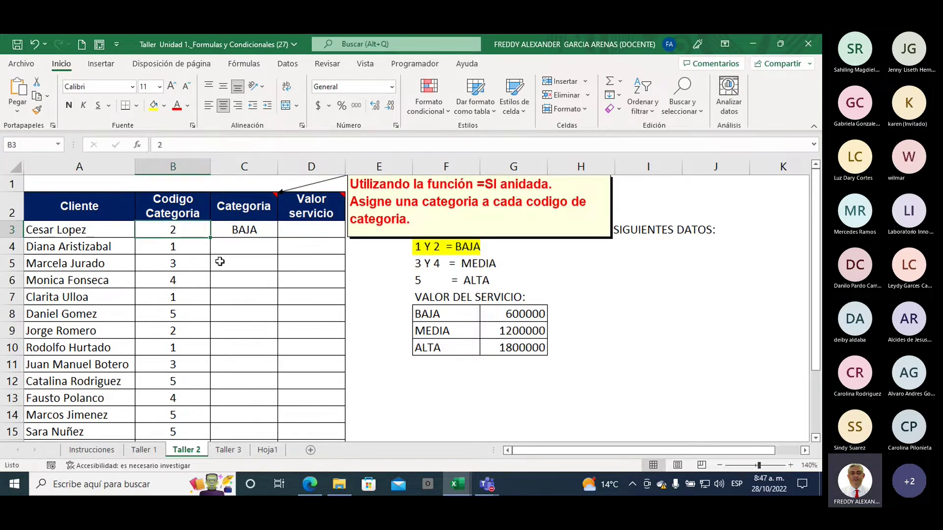
{"action": "type", "text": "1"}
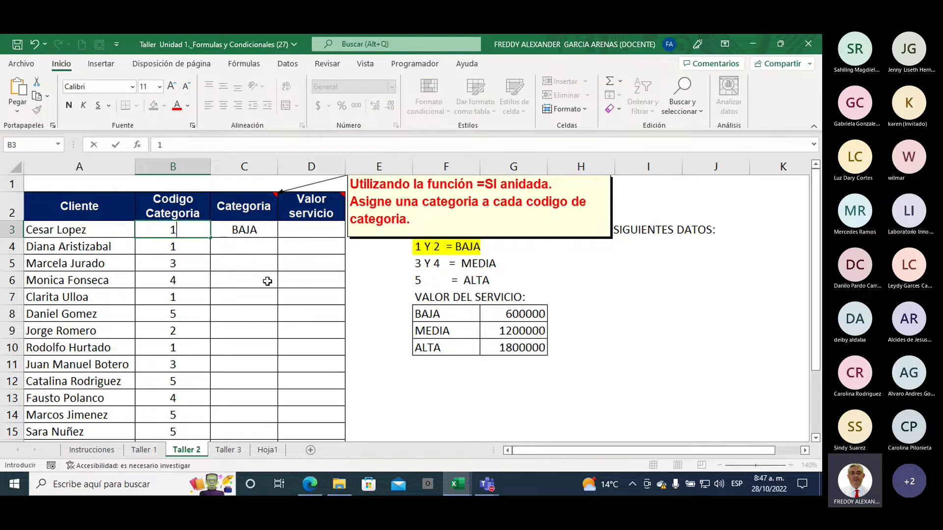
{"action": "left_click", "coordinate": [286, 275]}
{"action": "left_click", "coordinate": [178, 228]}
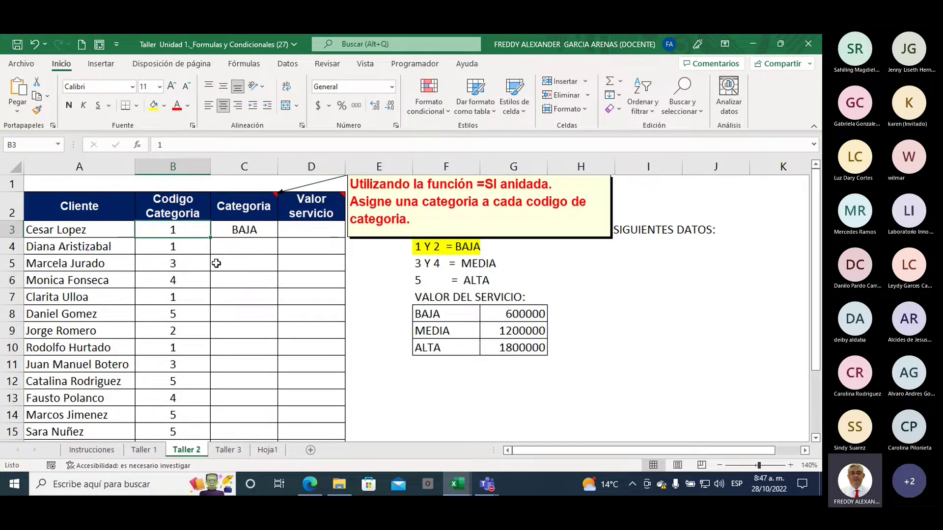
{"action": "type", "text": "3"}
{"action": "left_click", "coordinate": [232, 278]}
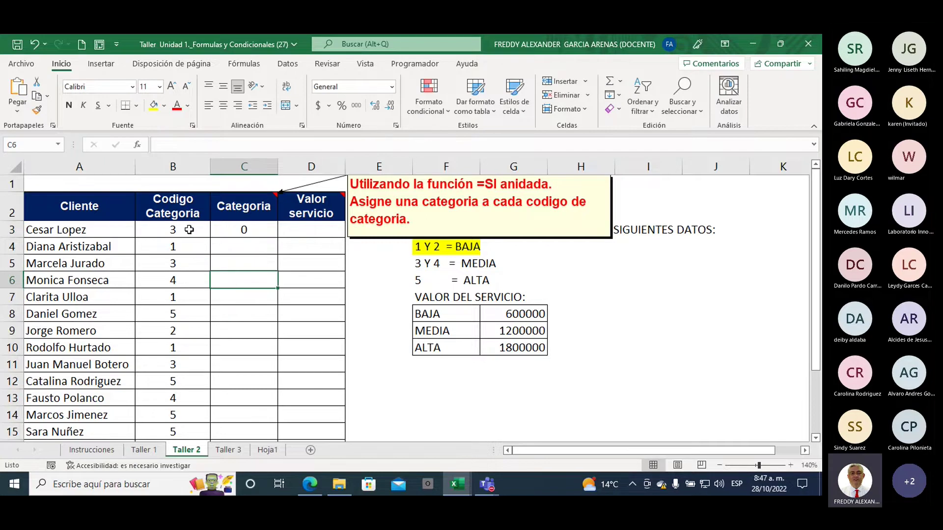
- Set B3 to 1, then to 2, confirming C3 returns BAJA
{"action": "left_click", "coordinate": [228, 235]}
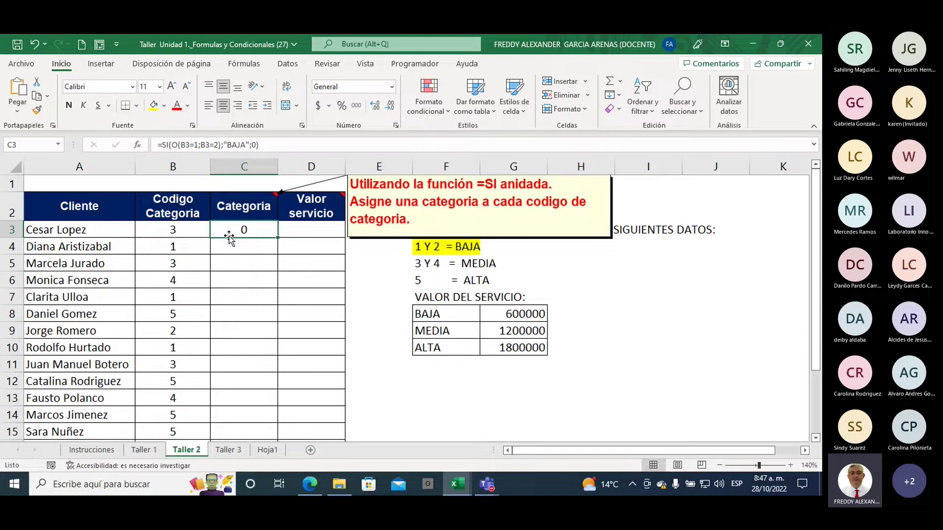
{"action": "left_click", "coordinate": [187, 231]}
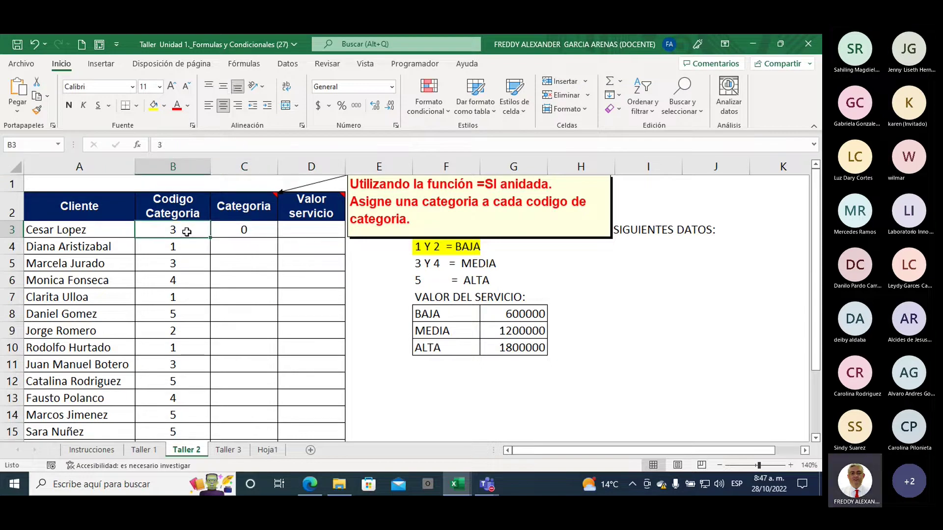
{"action": "type", "text": "1"}
{"action": "key", "text": "Tab"}
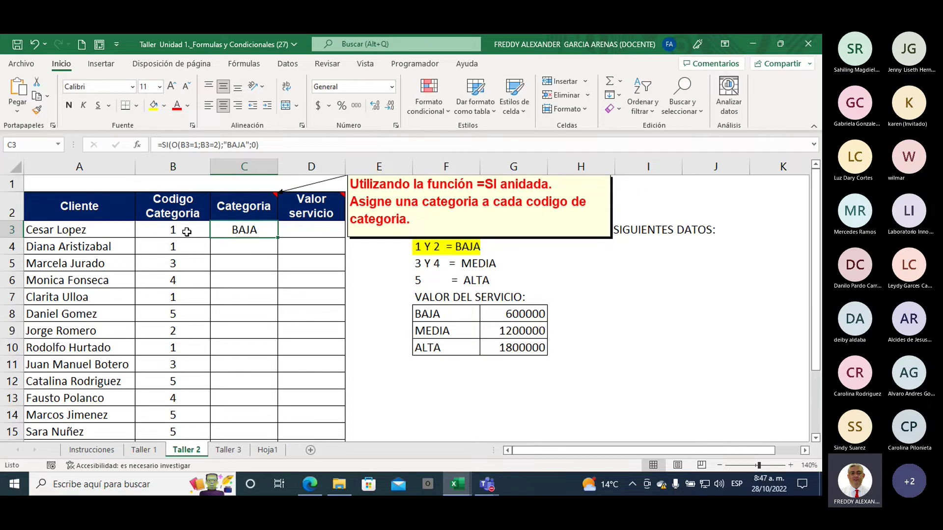
{"action": "left_click", "coordinate": [186, 232]}
{"action": "type", "text": "2"}
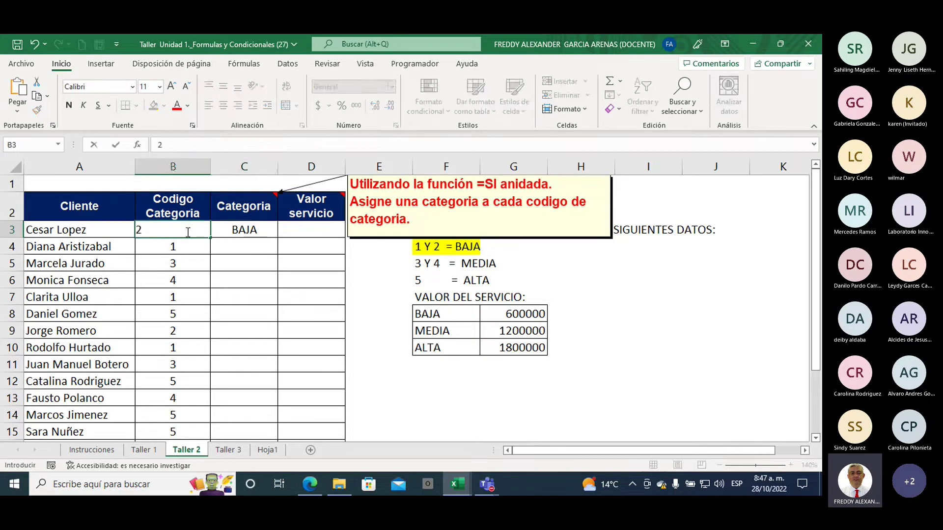
{"action": "key", "text": "Tab"}
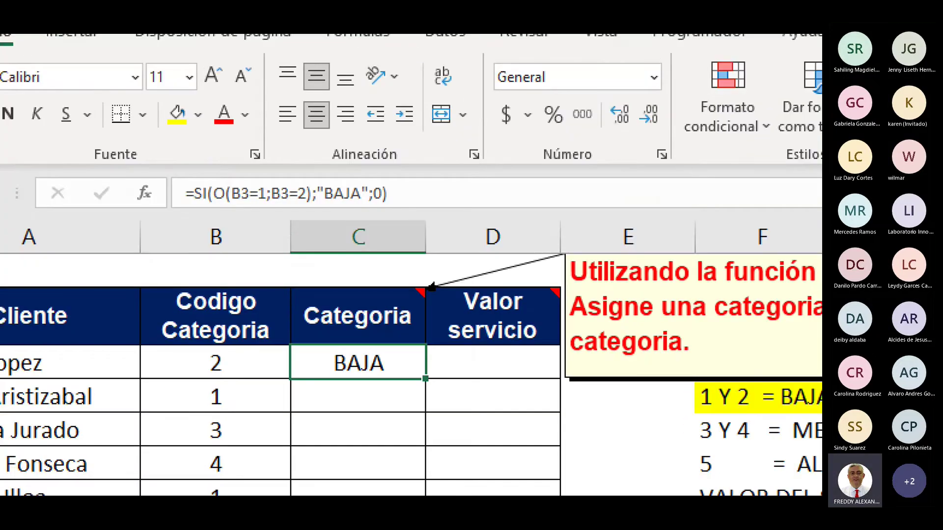
- Pen-mark the SI function, O condition and BAJA result, then reopen C3's formula for editing
{"action": "left_click_drag", "start_coordinate": [189, 129], "coordinate": [195, 184]}
{"action": "left_click_drag", "start_coordinate": [222, 127], "coordinate": [218, 183]}
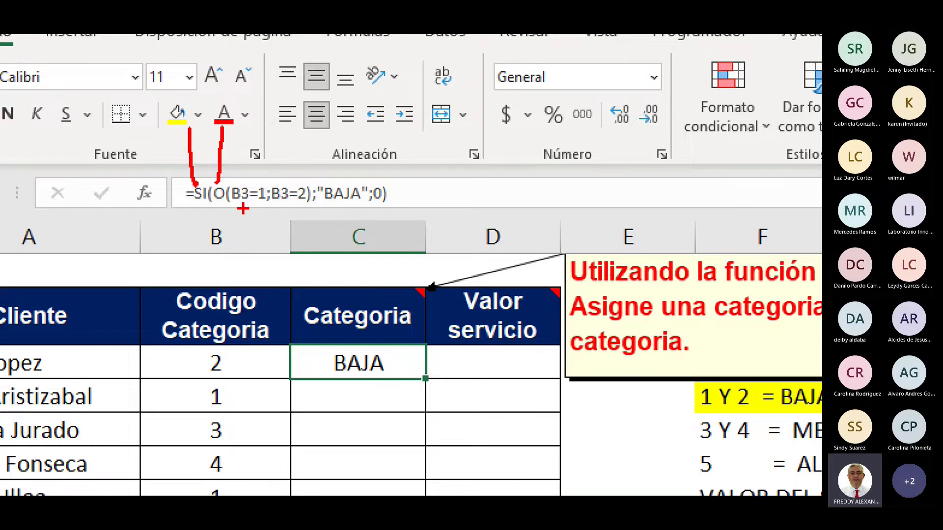
{"action": "mouse_move", "coordinate": [247, 207]}
{"action": "left_mouse_down"}
{"action": "mouse_move", "coordinate": [247, 224]}
{"action": "mouse_move", "coordinate": [289, 228]}
{"action": "left_mouse_up"}
{"action": "left_click_drag", "start_coordinate": [339, 211], "coordinate": [333, 236]}
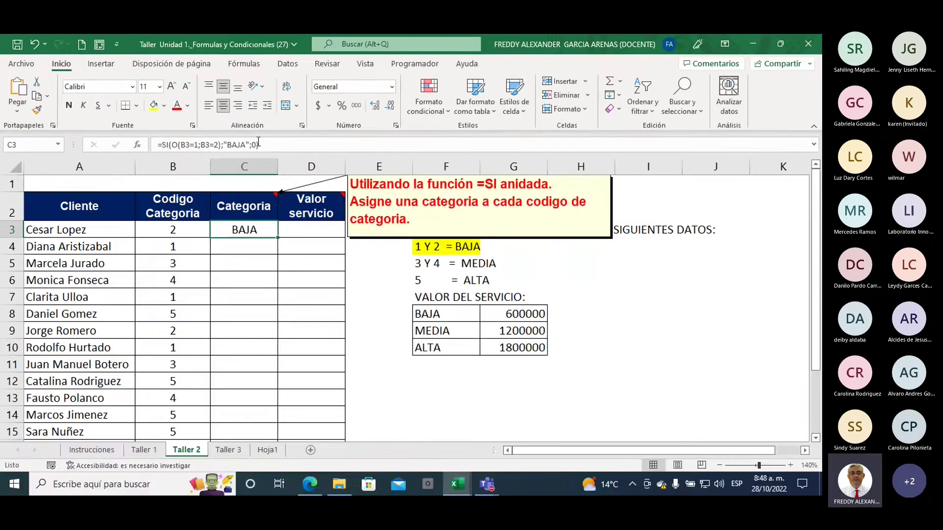
{"action": "left_click", "coordinate": [275, 140]}
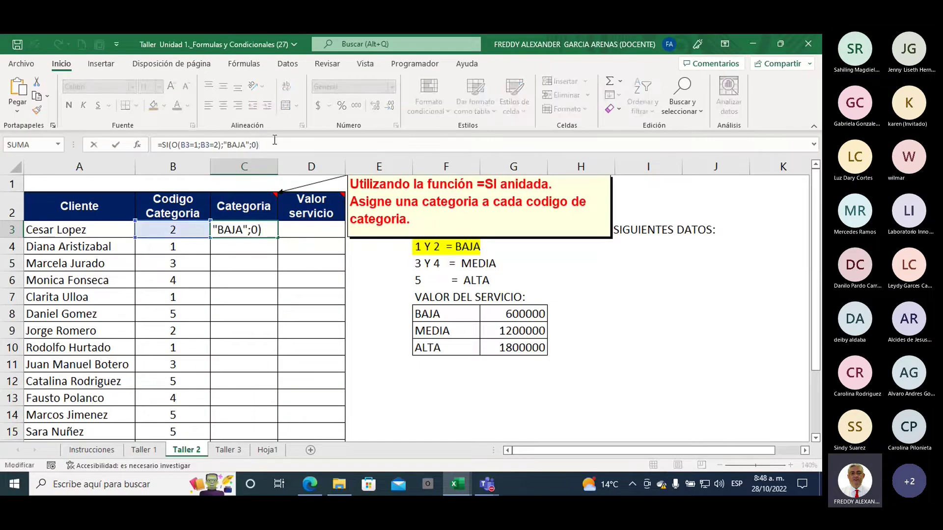
- Replace the final 0 with SI(O(B3=3;B3=4);"MEDIA"; in the C3 formula
{"action": "key", "text": "BackSpace"}
{"action": "key", "text": "BackSpace"}
{"action": "type", "text": "s"}
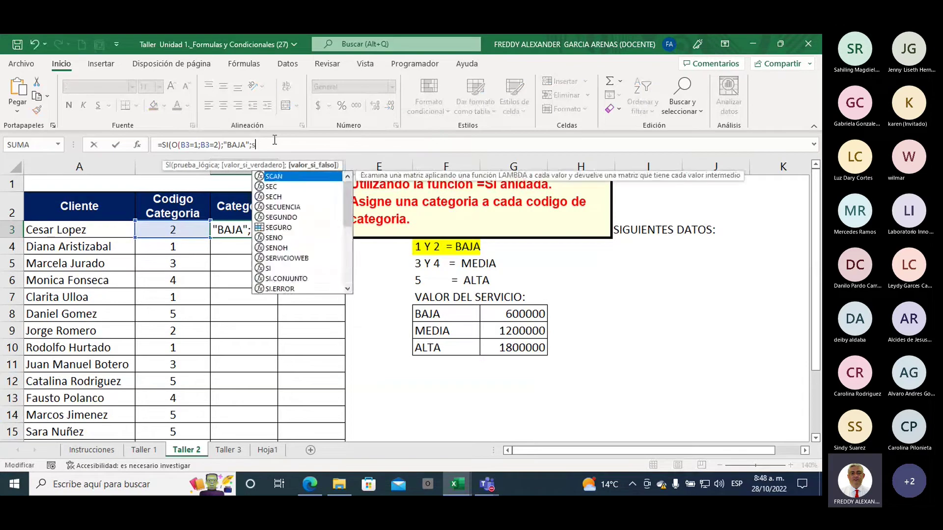
{"action": "type", "text": "i"}
{"action": "key", "text": "Tab"}
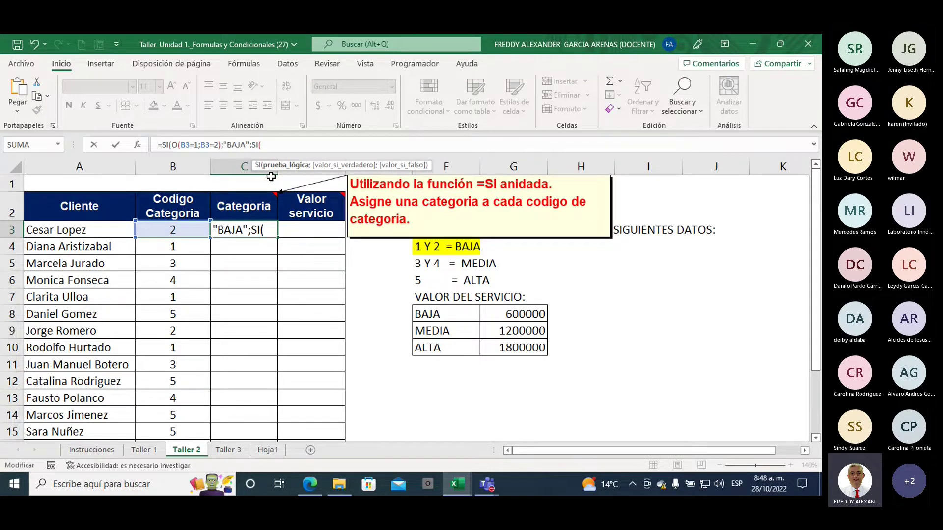
{"action": "type", "text": "O("}
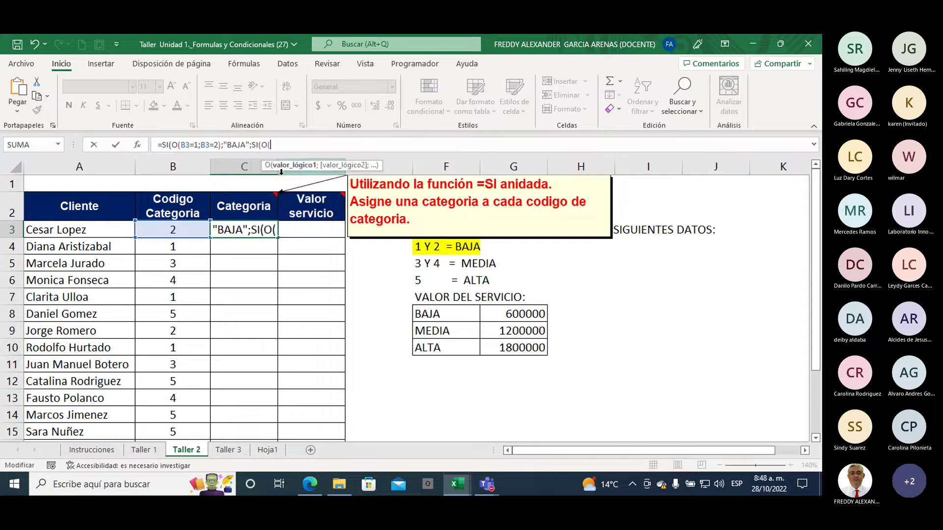
{"action": "left_click", "coordinate": [174, 232]}
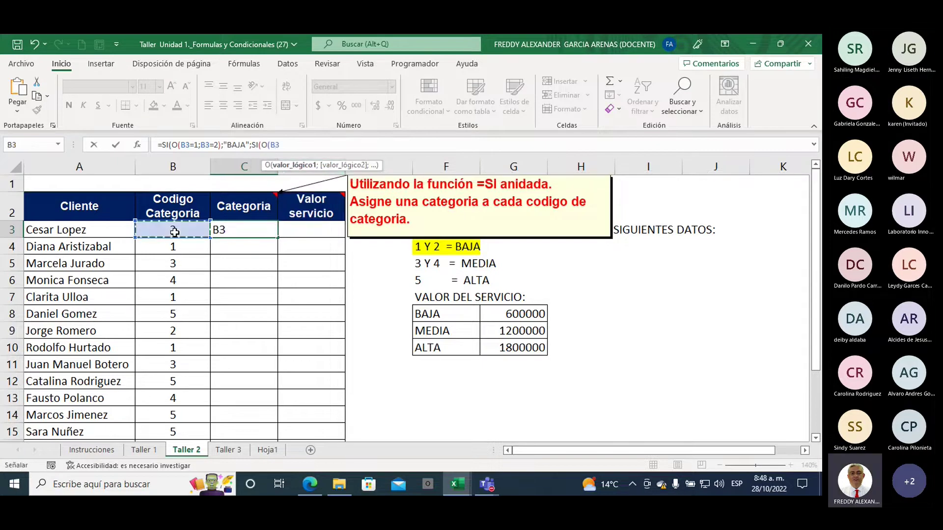
{"action": "type", "text": "=3"}
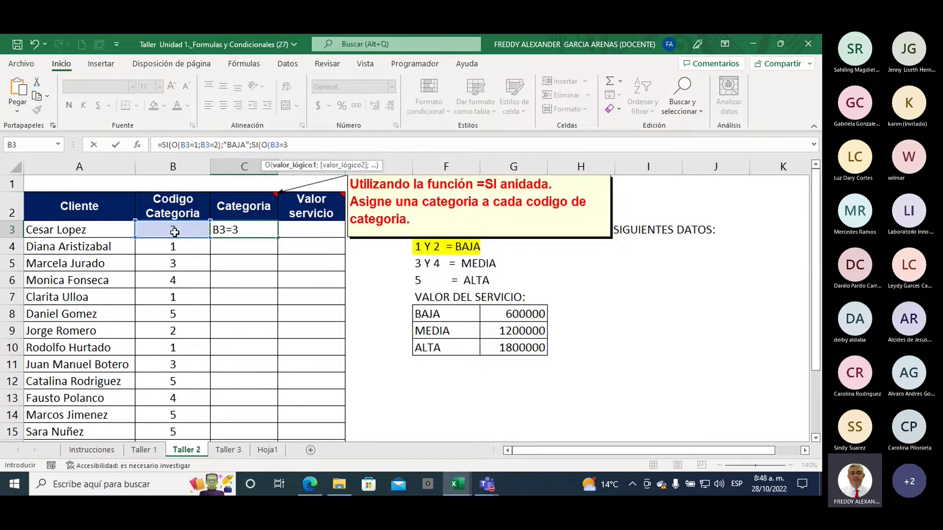
{"action": "type", "text": ";"}
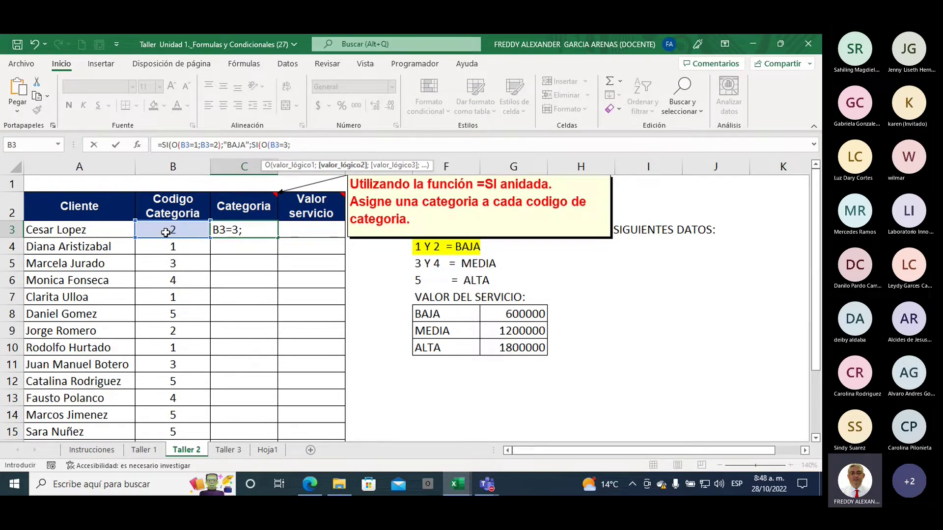
{"action": "left_click", "coordinate": [166, 232]}
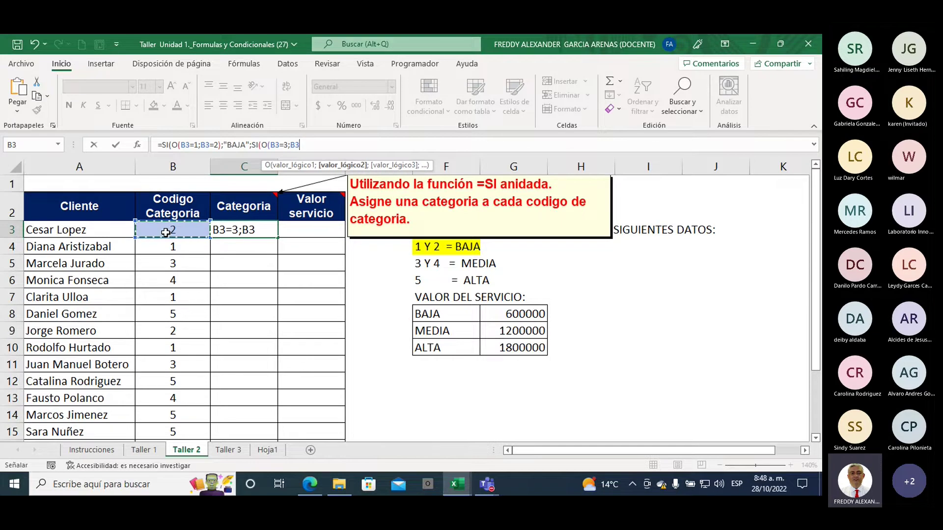
{"action": "type", "text": "=4"}
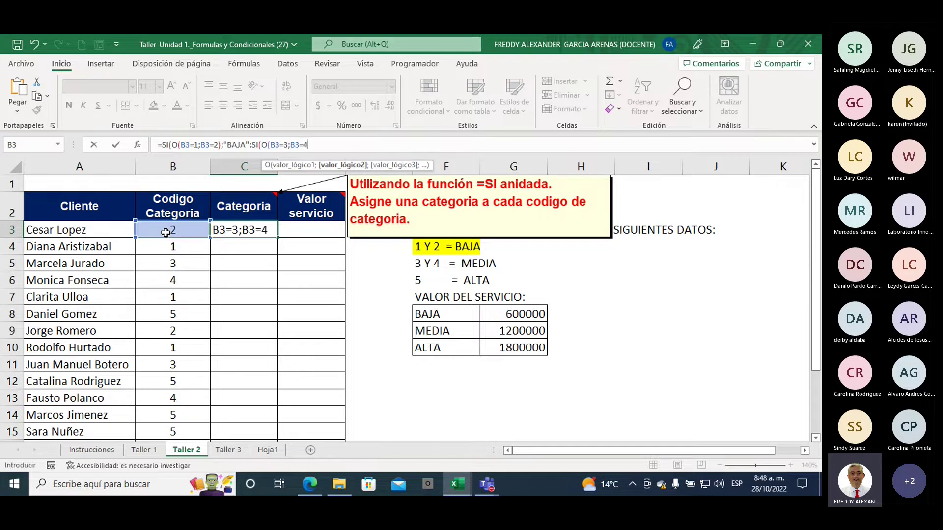
{"action": "type", "text": ")"}
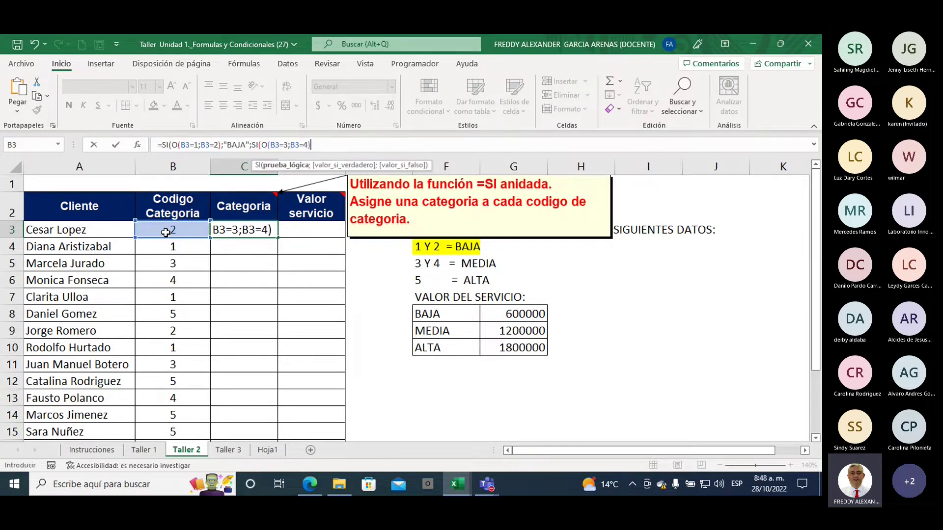
{"action": "type", "text": ";"}
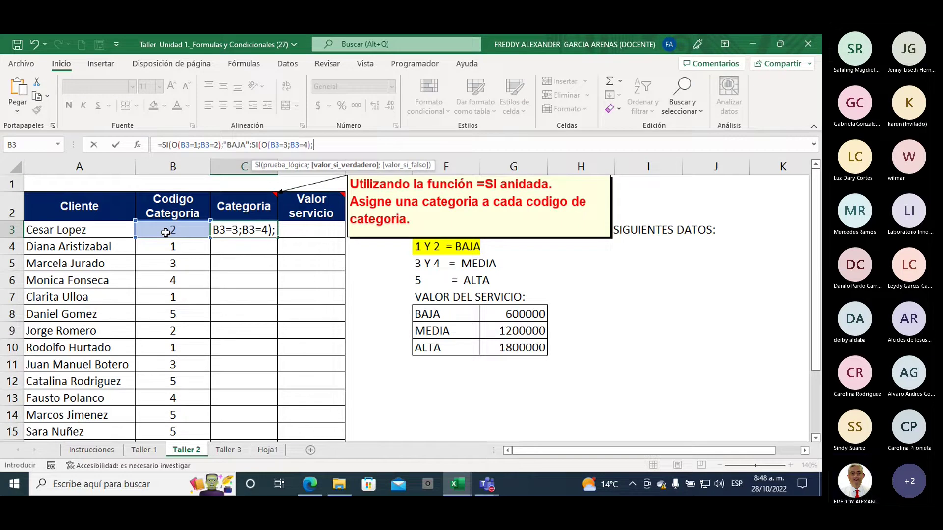
{"action": "type", "text": "\""}
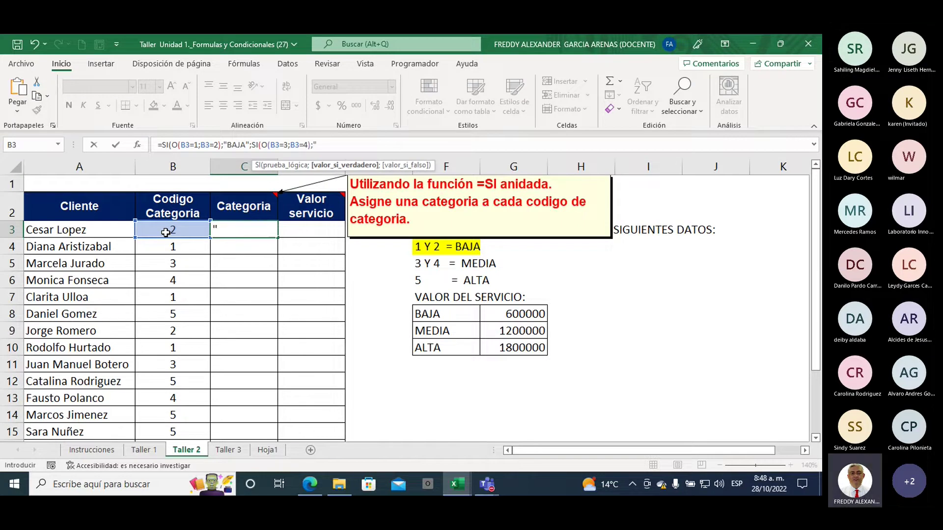
{"action": "type", "text": "MEDIA"}
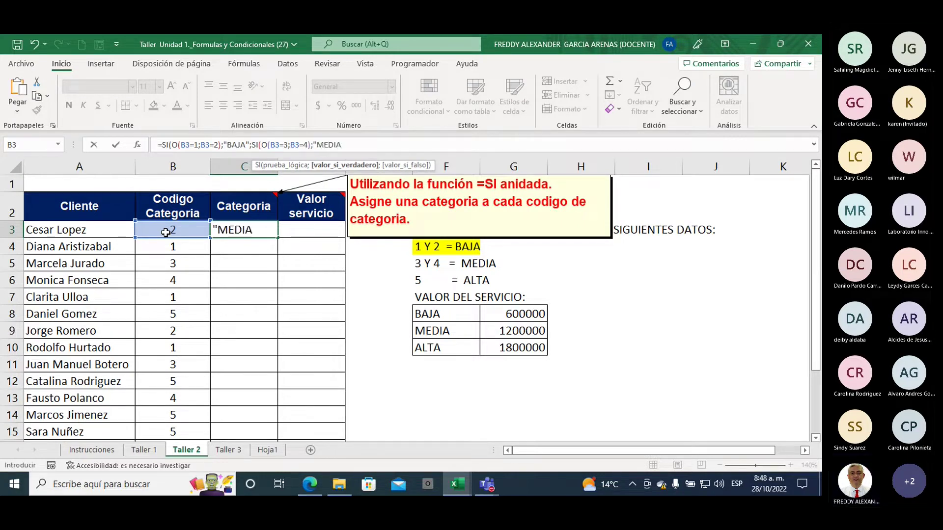
{"action": "type", "text": "\""}
{"action": "type", "text": ";"}
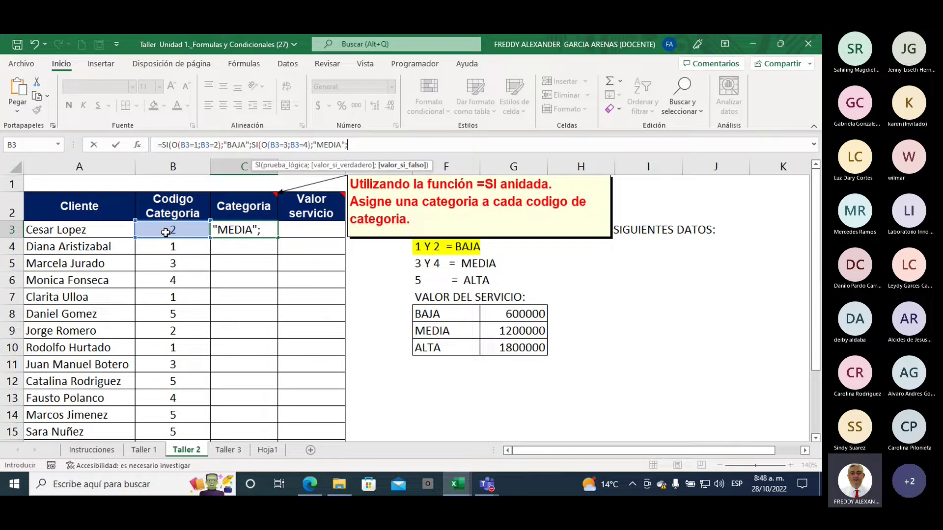
- Append SI(B3=5;"ALTA";"digite del 1 al 5") and close all parentheses
{"action": "type", "text": "si"}
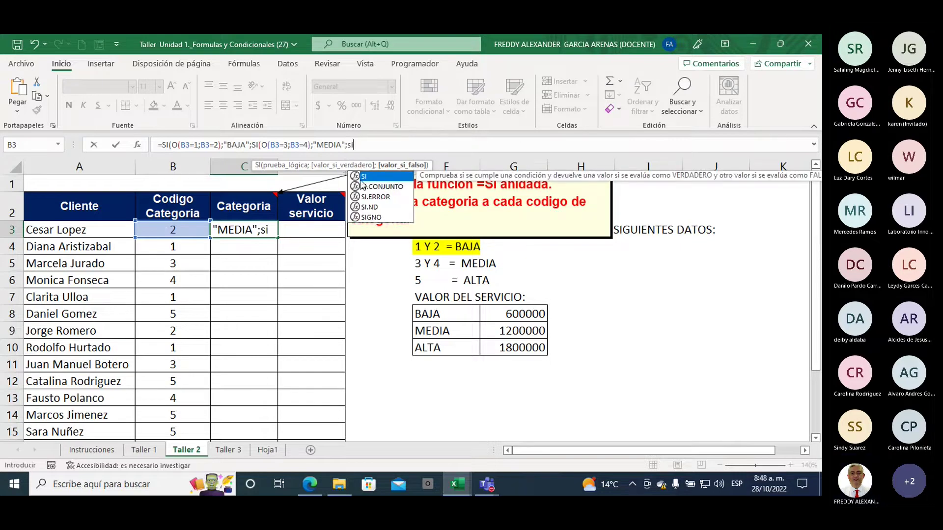
{"action": "double_click", "coordinate": [364, 177]}
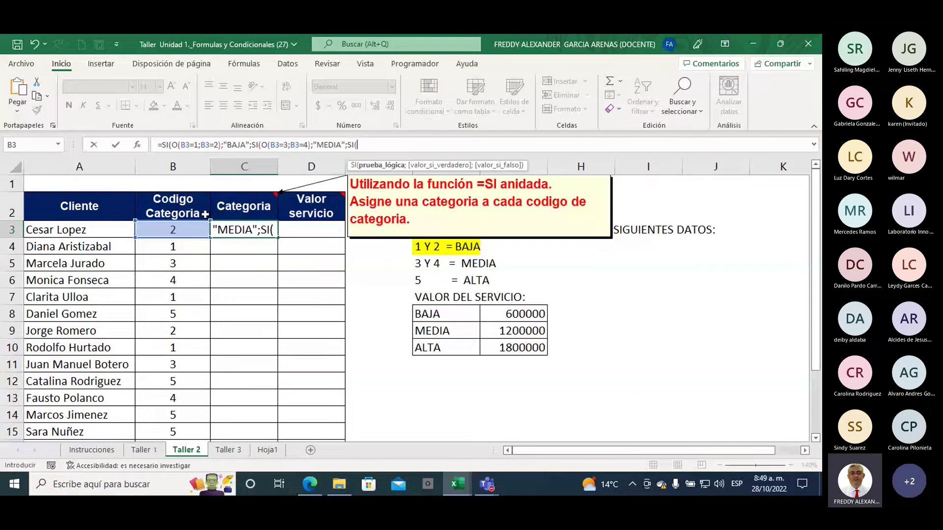
{"action": "left_click", "coordinate": [191, 227]}
{"action": "type", "text": "="}
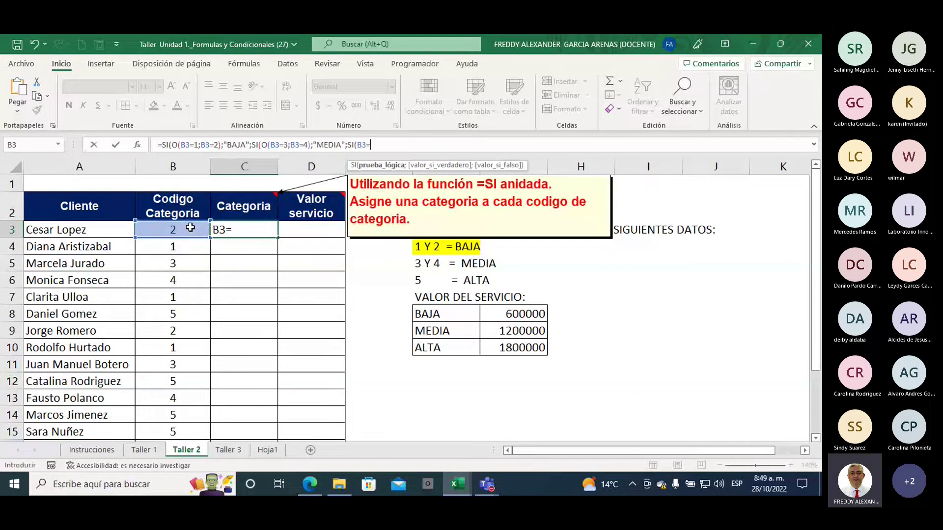
{"action": "type", "text": "5"}
{"action": "type", "text": ";\""}
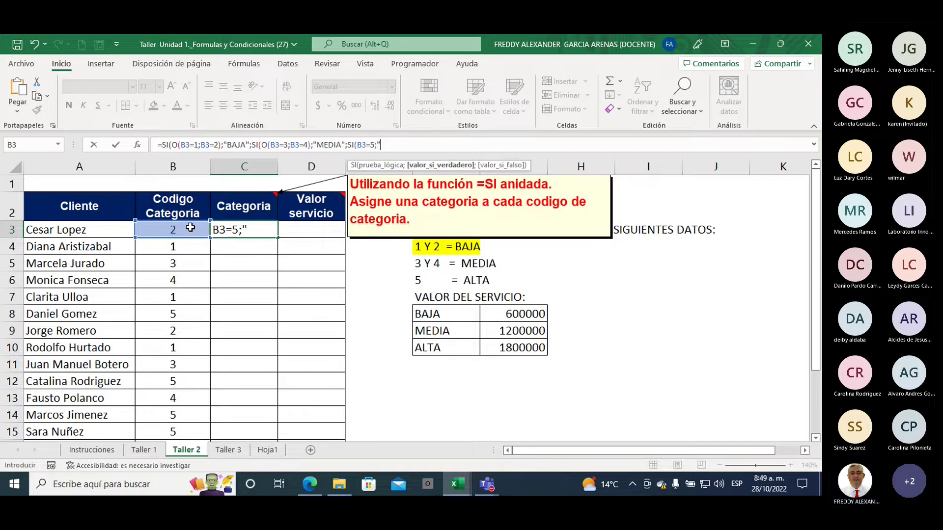
{"action": "type", "text": "ALTA\""}
{"action": "type", "text": ";"}
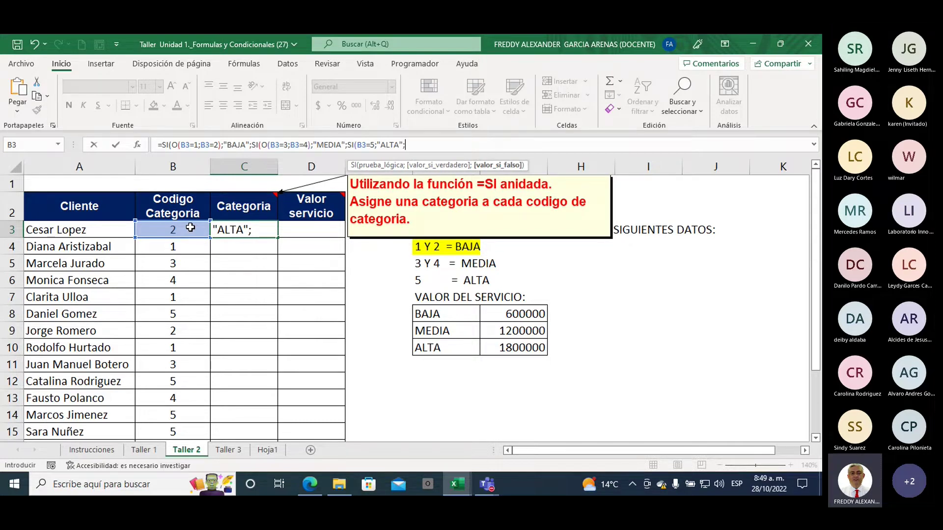
{"action": "type", "text": "\""}
{"action": "type", "text": "digite del 1 "}
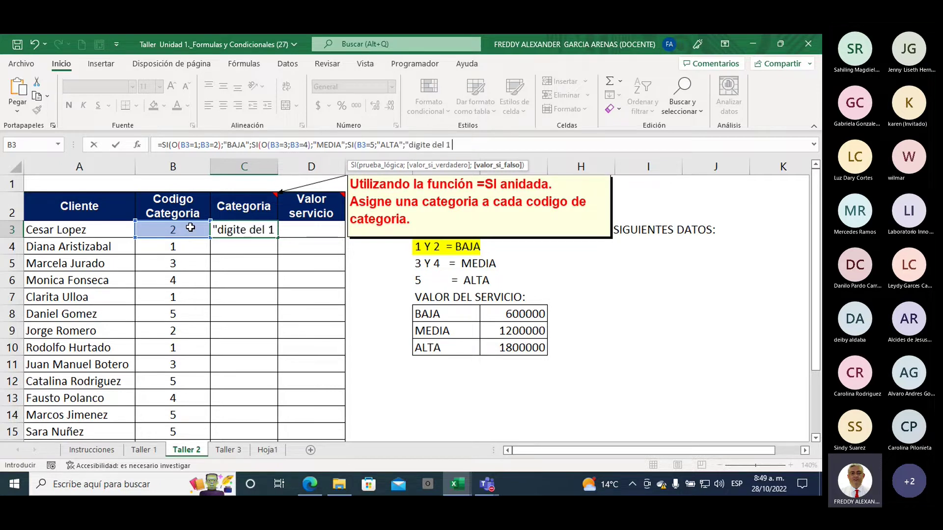
{"action": "type", "text": "al 5"}
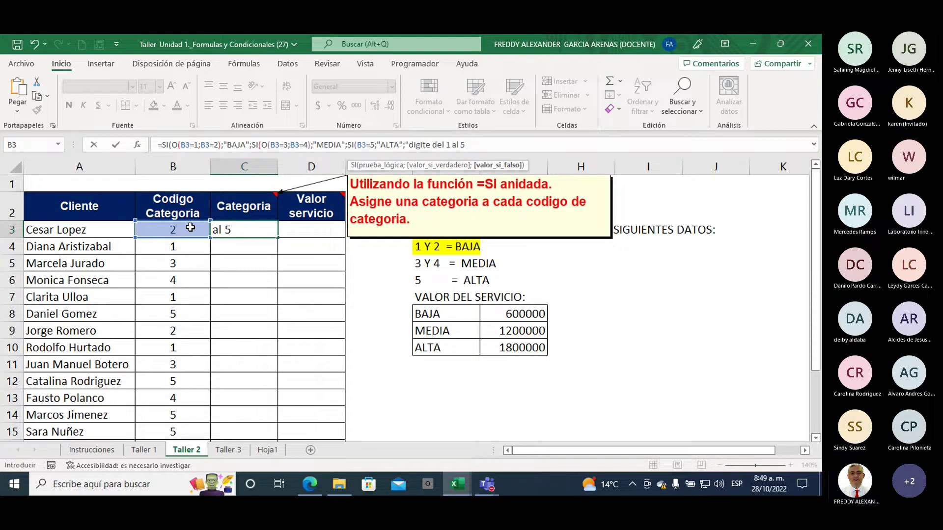
{"action": "type", "text": "\""}
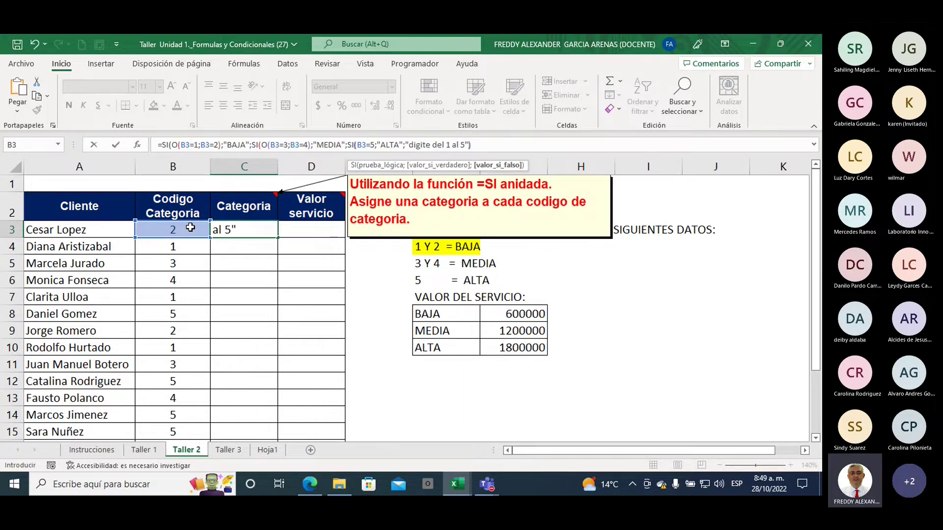
{"action": "type", "text": "))"}
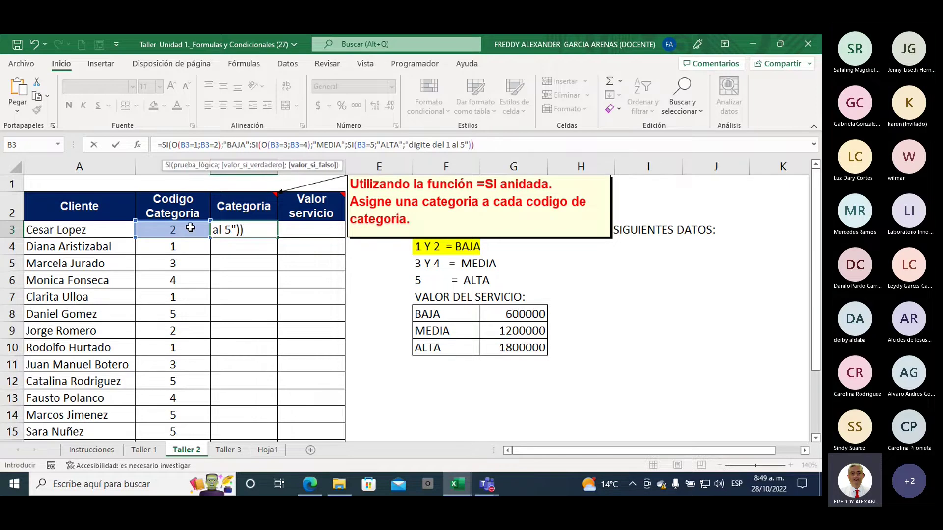
{"action": "type", "text": ")"}
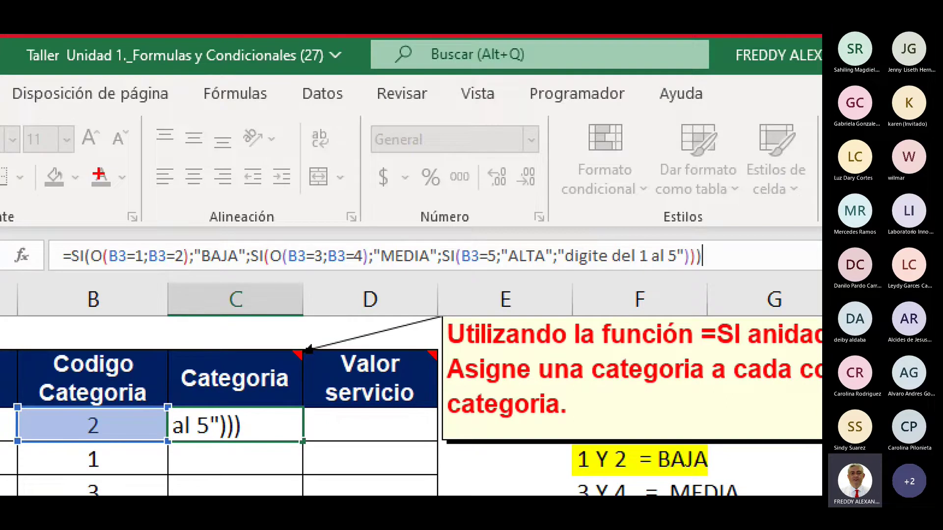
- Annotate the formula in red, marking each test with arrows to BAJA, MEDIA, ALTA and the fallback message
{"action": "mouse_move", "coordinate": [116, 185]}
{"action": "left_mouse_down"}
{"action": "mouse_move", "coordinate": [142, 241]}
{"action": "mouse_move", "coordinate": [162, 227]}
{"action": "mouse_move", "coordinate": [176, 242]}
{"action": "left_mouse_up"}
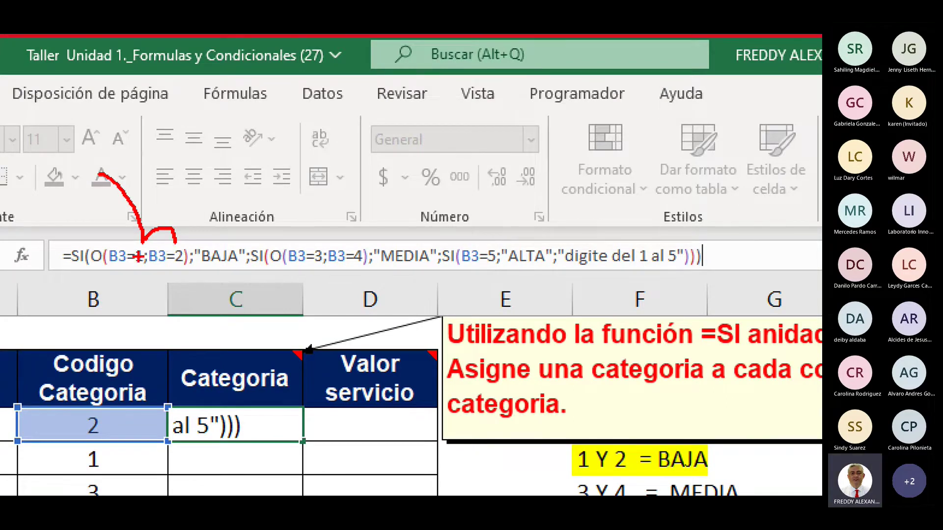
{"action": "mouse_move", "coordinate": [221, 191]}
{"action": "left_mouse_down"}
{"action": "mouse_move", "coordinate": [221, 240]}
{"action": "mouse_move", "coordinate": [233, 225]}
{"action": "left_mouse_up"}
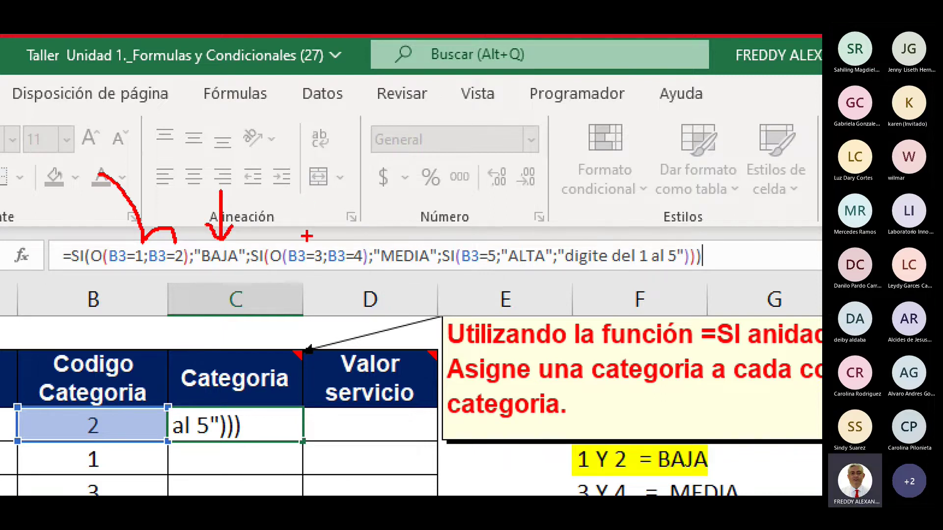
{"action": "left_click_drag", "start_coordinate": [308, 244], "coordinate": [351, 244]}
{"action": "mouse_move", "coordinate": [396, 188]}
{"action": "left_mouse_down"}
{"action": "mouse_move", "coordinate": [402, 243]}
{"action": "mouse_move", "coordinate": [412, 224]}
{"action": "left_mouse_up"}
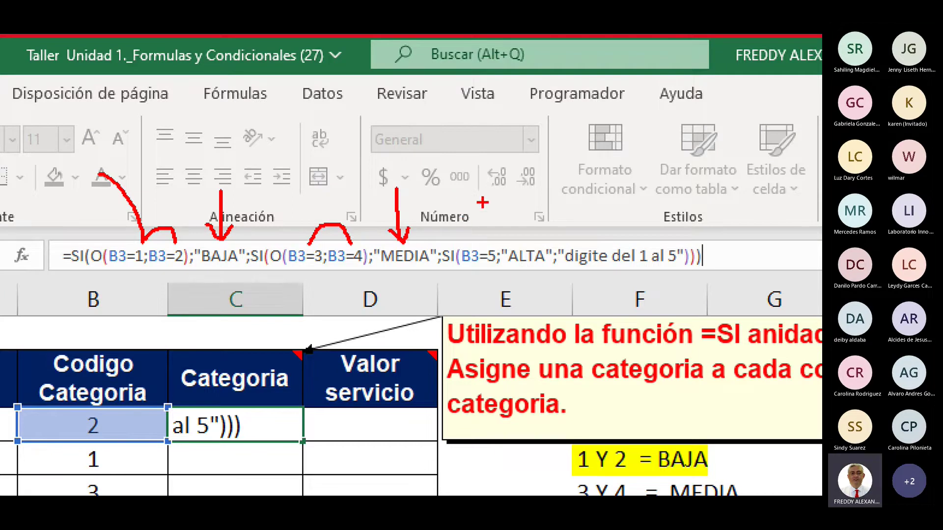
{"action": "left_click_drag", "start_coordinate": [484, 199], "coordinate": [485, 243]}
{"action": "left_click_drag", "start_coordinate": [519, 198], "coordinate": [521, 241]}
{"action": "left_click_drag", "start_coordinate": [512, 230], "coordinate": [521, 243]}
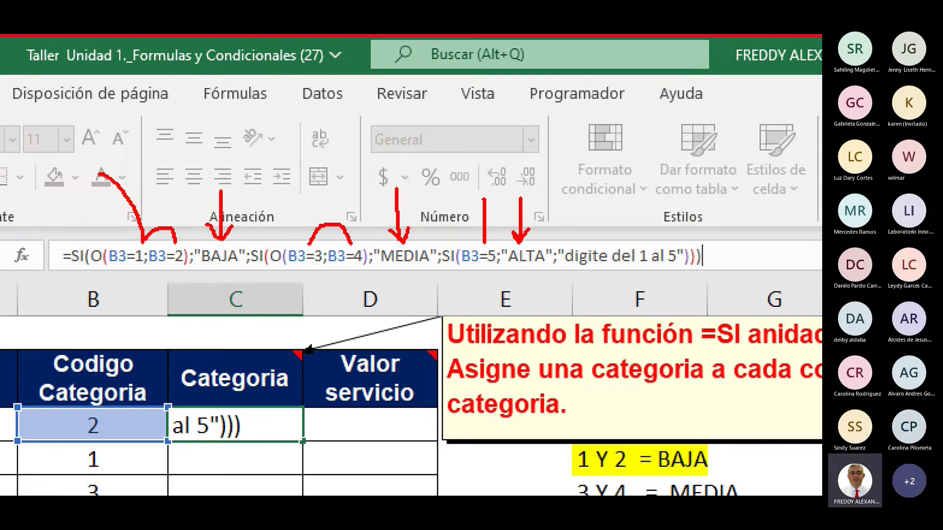
{"action": "mouse_move", "coordinate": [625, 195]}
{"action": "left_mouse_down"}
{"action": "mouse_move", "coordinate": [619, 234]}
{"action": "mouse_move", "coordinate": [628, 242]}
{"action": "mouse_move", "coordinate": [640, 221]}
{"action": "left_mouse_up"}
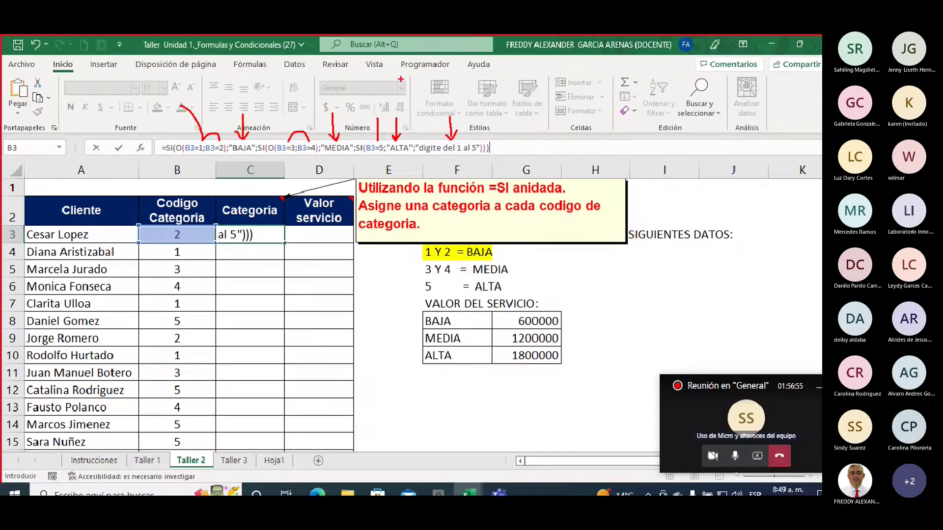
{"action": "key", "text": "Return"}
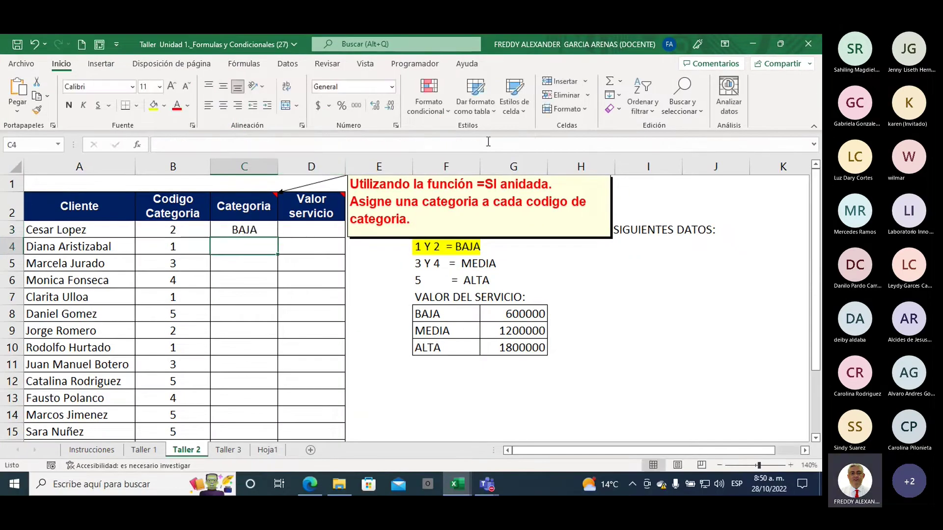
{"action": "left_click", "coordinate": [195, 230]}
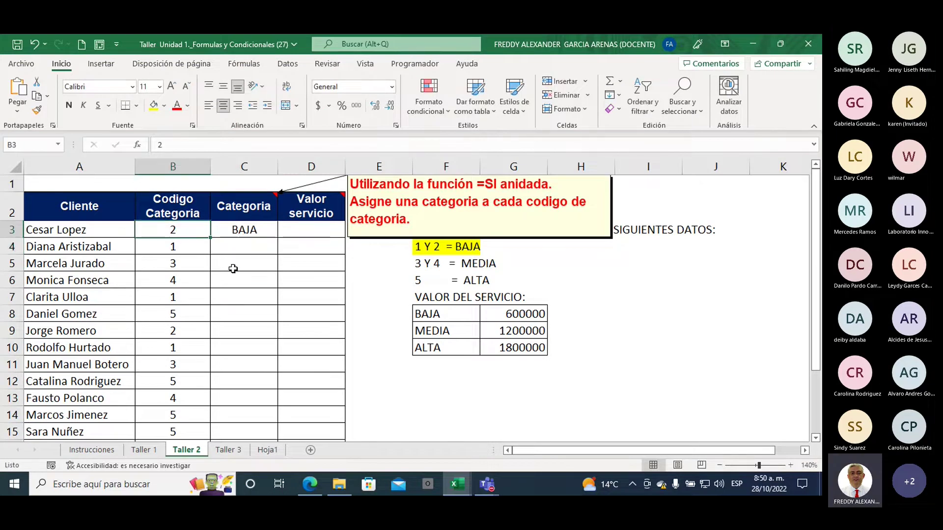
{"action": "type", "text": "1"}
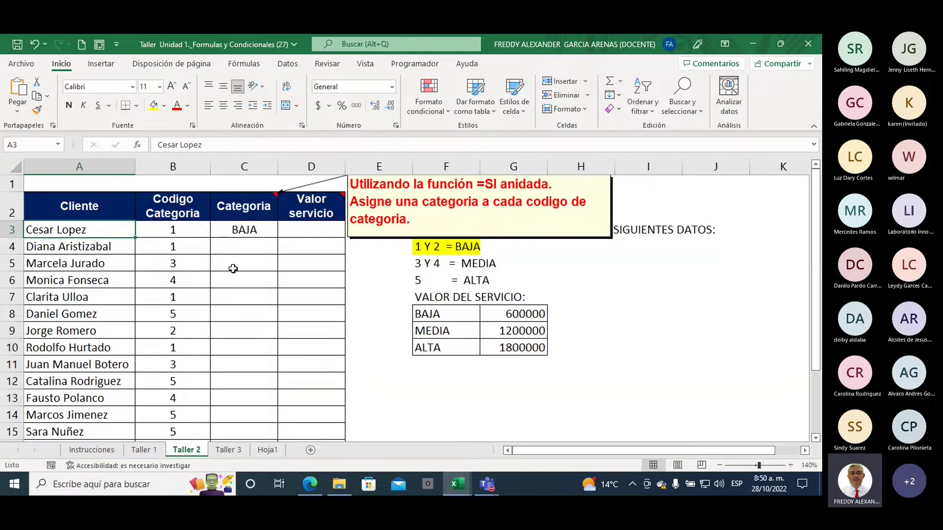
{"action": "key", "text": "ctrl+Return"}
{"action": "type", "text": "2"}
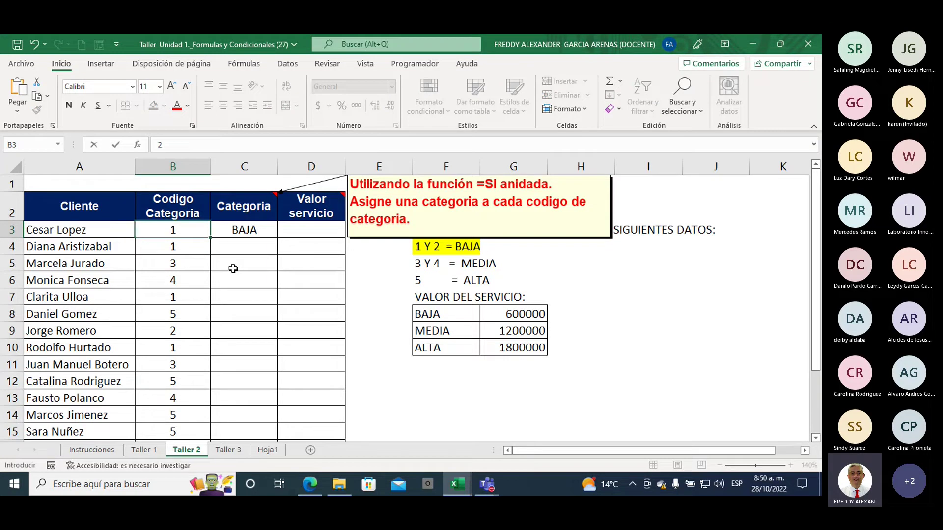
{"action": "key", "text": "Left"}
{"action": "key", "text": "Right"}
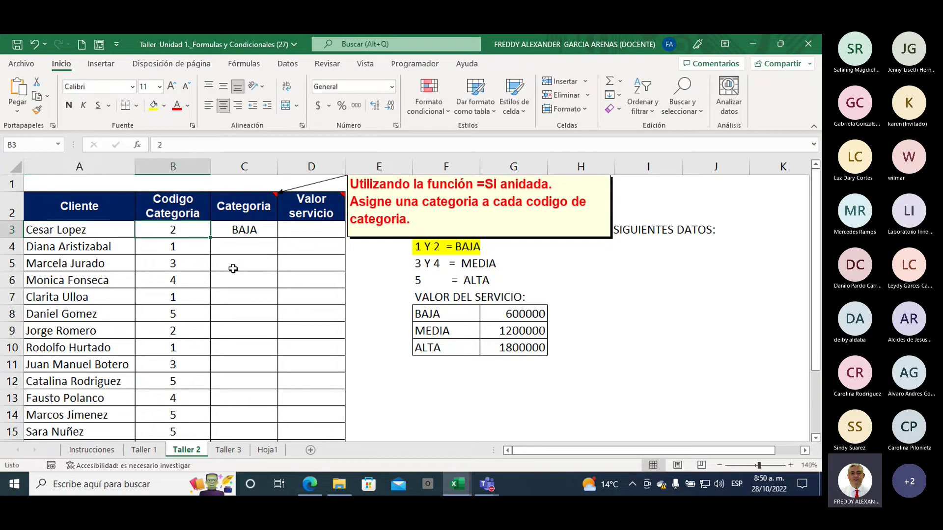
{"action": "type", "text": "3"}
{"action": "key", "text": "Left"}
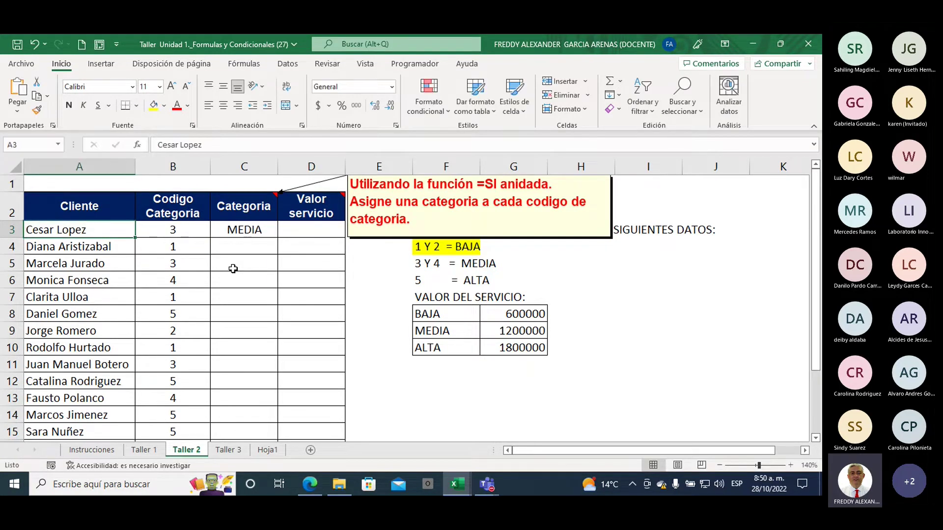
{"action": "key", "text": "Right"}
{"action": "type", "text": "4"}
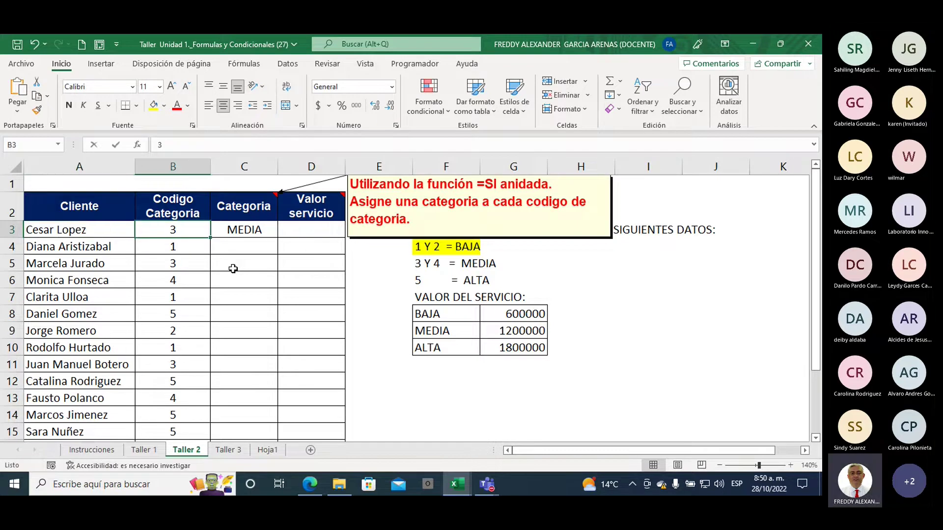
{"action": "key", "text": "Left"}
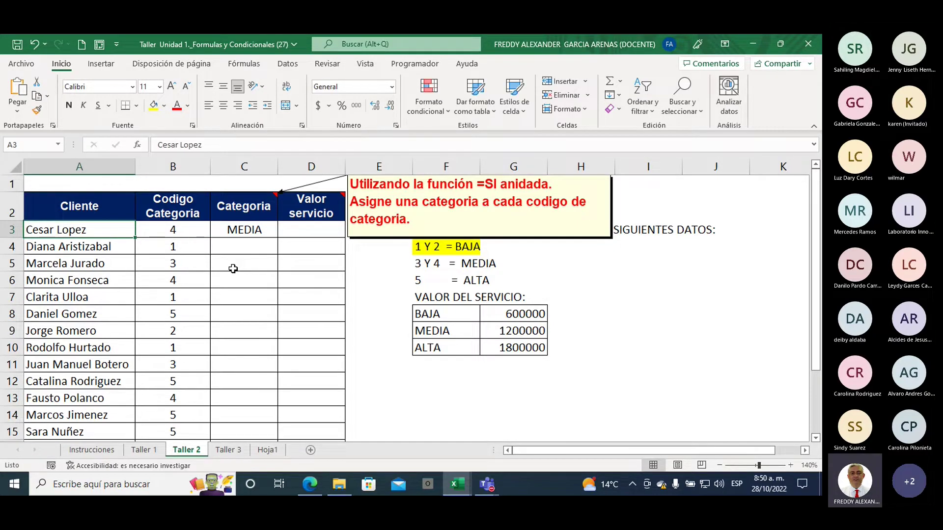
{"action": "key", "text": "Right"}
{"action": "type", "text": "5"}
{"action": "key", "text": "Left"}
{"action": "key", "text": "Right"}
{"action": "type", "text": "6"}
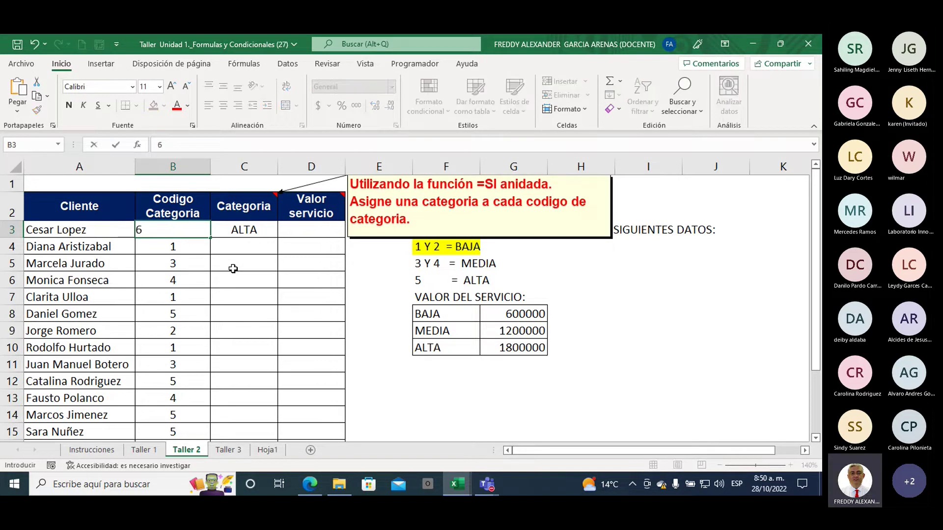
{"action": "key", "text": "Left"}
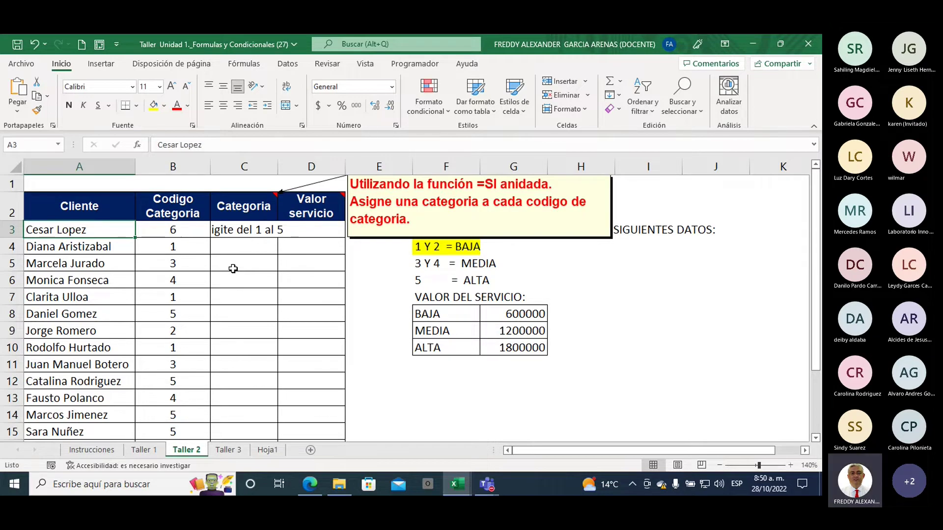
{"action": "key", "text": "Right"}
{"action": "type", "text": "8"}
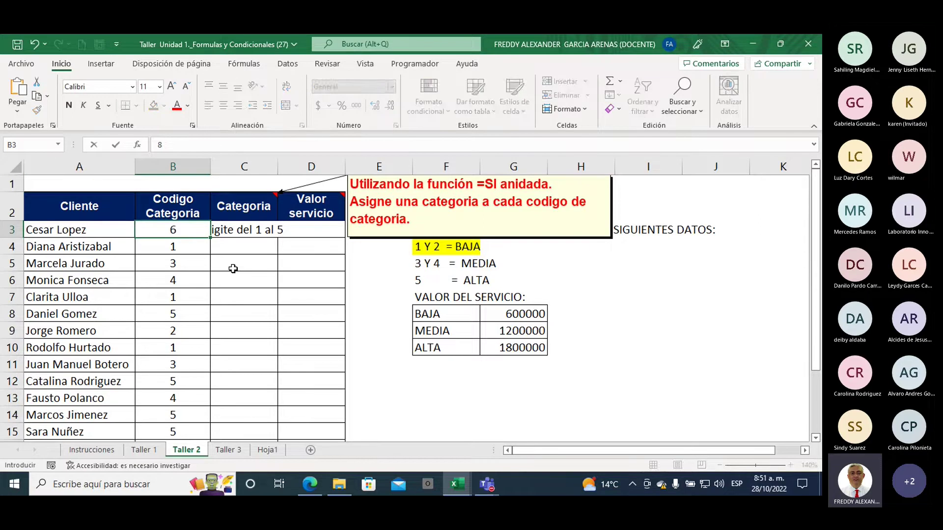
{"action": "key", "text": "Left"}
{"action": "type", "text": "0"}
{"action": "key", "text": "Right"}
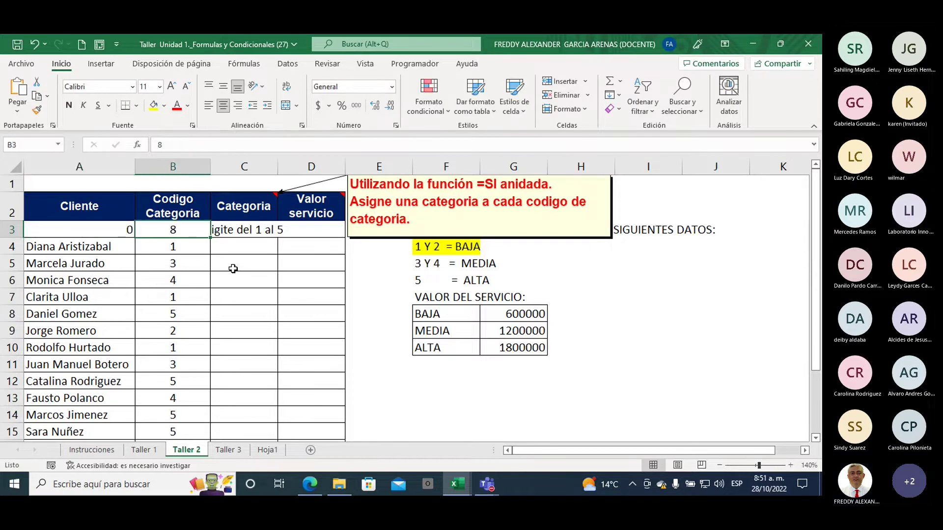
{"action": "key", "text": "Left"}
{"action": "key", "text": "ctrl+z"}
{"action": "key", "text": "Right"}
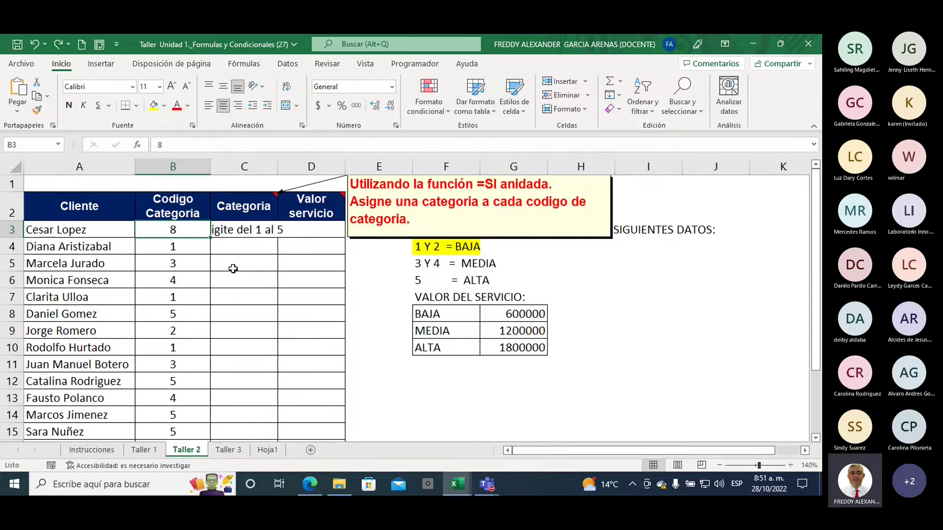
{"action": "type", "text": "0"}
{"action": "key", "text": "ctrl+Return"}
{"action": "type", "text": "1"}
{"action": "key", "text": "Right"}
{"action": "key", "text": "Left"}
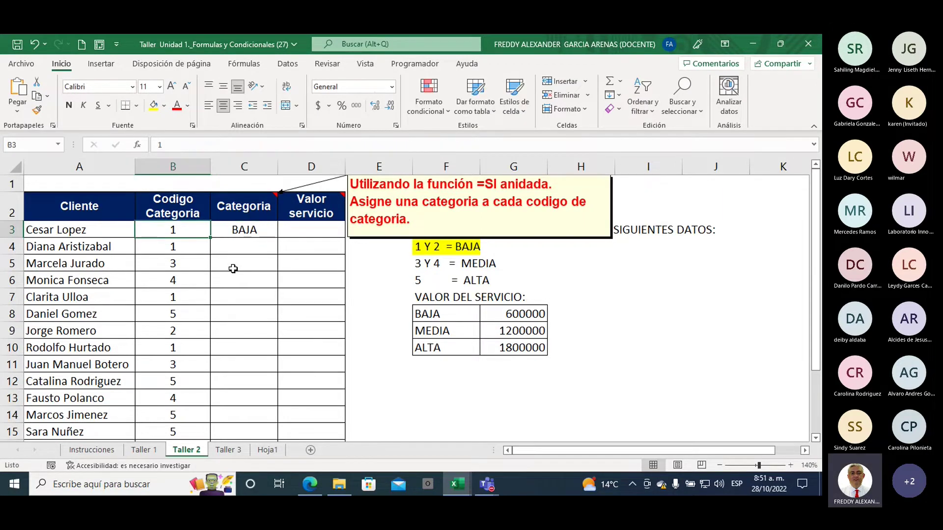
{"action": "type", "text": "3"}
{"action": "key", "text": "Right"}
{"action": "key", "text": "Left"}
{"action": "type", "text": "5"}
{"action": "key", "text": "Right"}
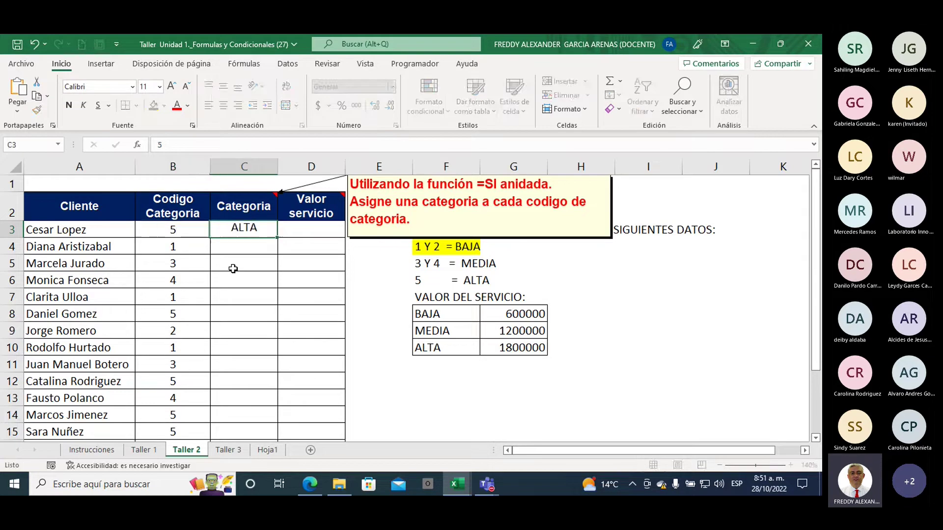
{"action": "key", "text": "Left"}
{"action": "type", "text": "4"}
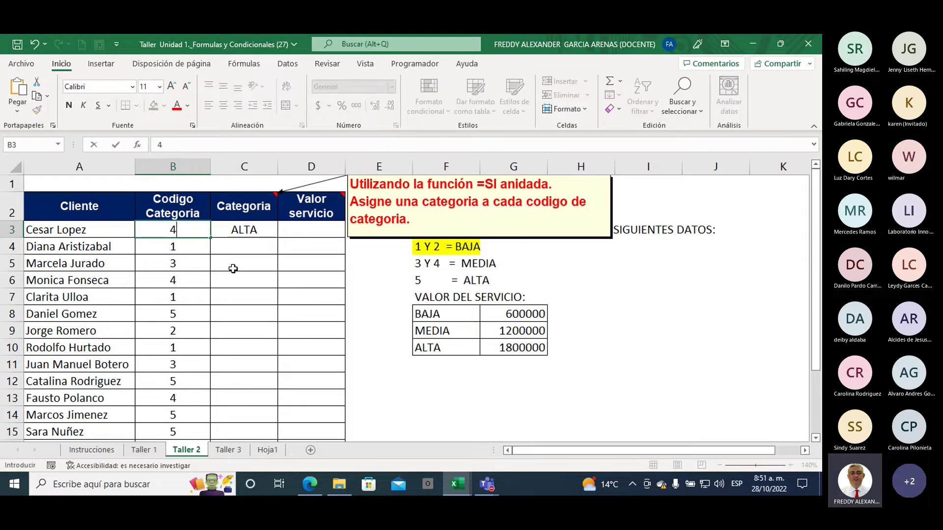
{"action": "key", "text": "Right"}
{"action": "key", "text": "Left"}
{"action": "type", "text": "2"}
{"action": "key", "text": "Right"}
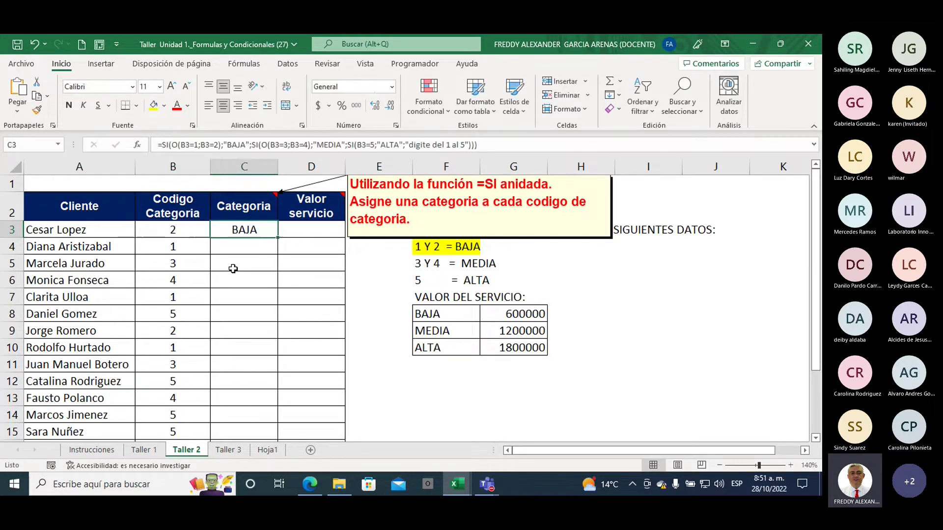
{"action": "key", "text": "Left"}
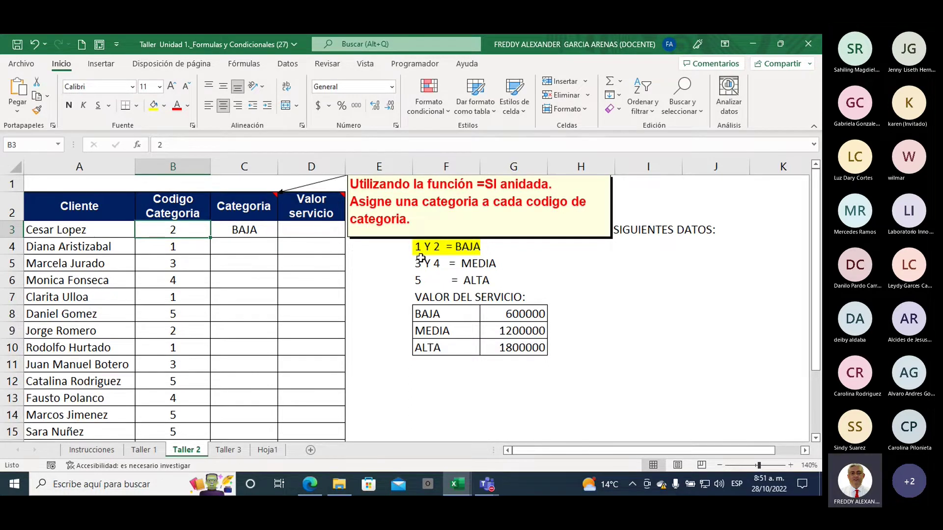
{"action": "mouse_move", "coordinate": [418, 247]}
{"action": "left_mouse_down"}
{"action": "mouse_move", "coordinate": [460, 258]}
{"action": "mouse_move", "coordinate": [491, 279]}
{"action": "left_mouse_up"}
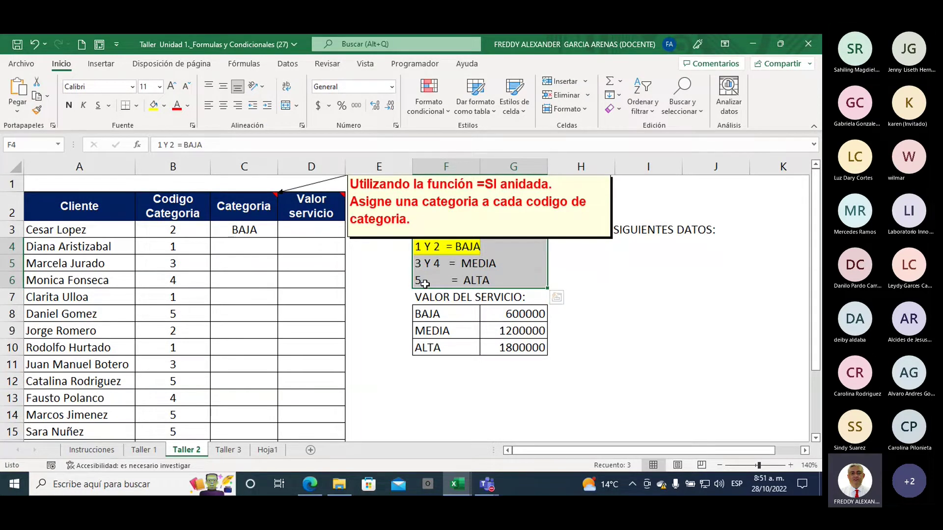
{"action": "left_click", "coordinate": [154, 105]}
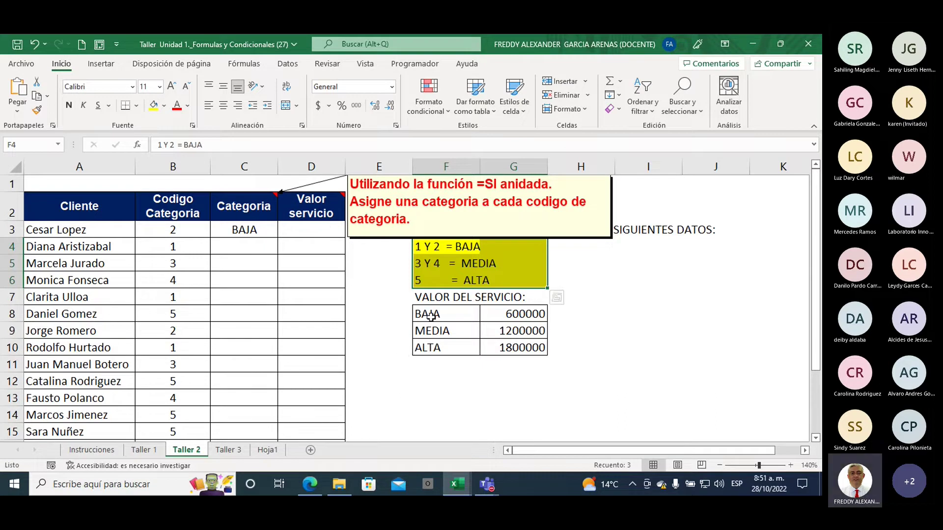
{"action": "left_click_drag", "start_coordinate": [430, 315], "coordinate": [492, 347]}
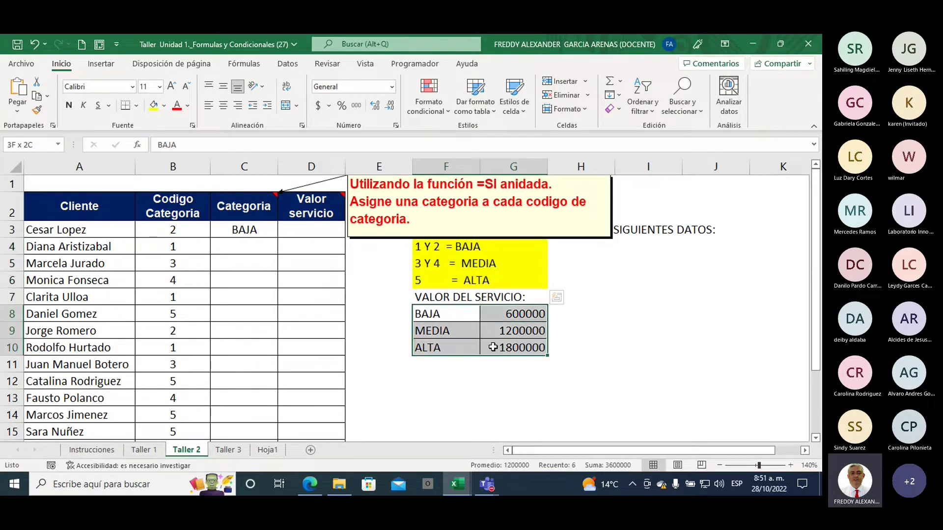
{"action": "left_click", "coordinate": [446, 315]}
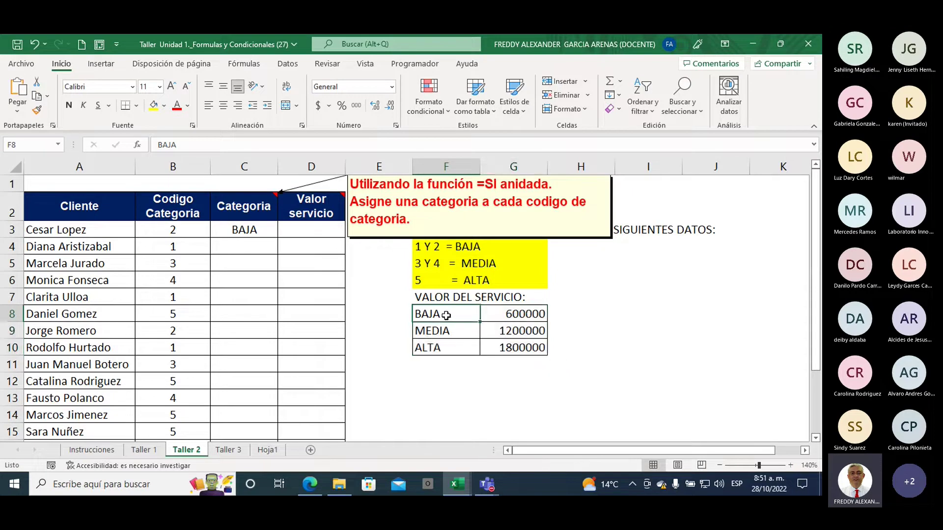
{"action": "left_click", "coordinate": [446, 332]}
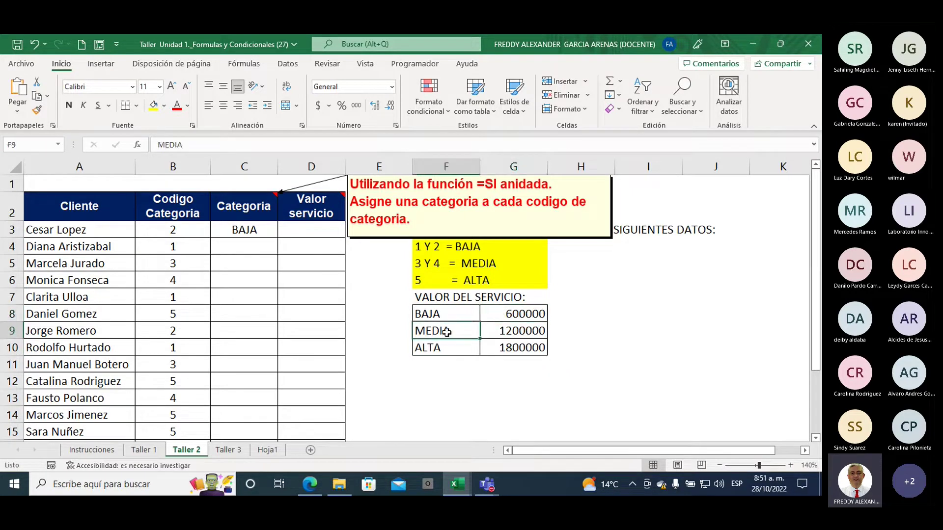
{"action": "left_click", "coordinate": [506, 331]}
{"action": "left_click", "coordinate": [444, 351]}
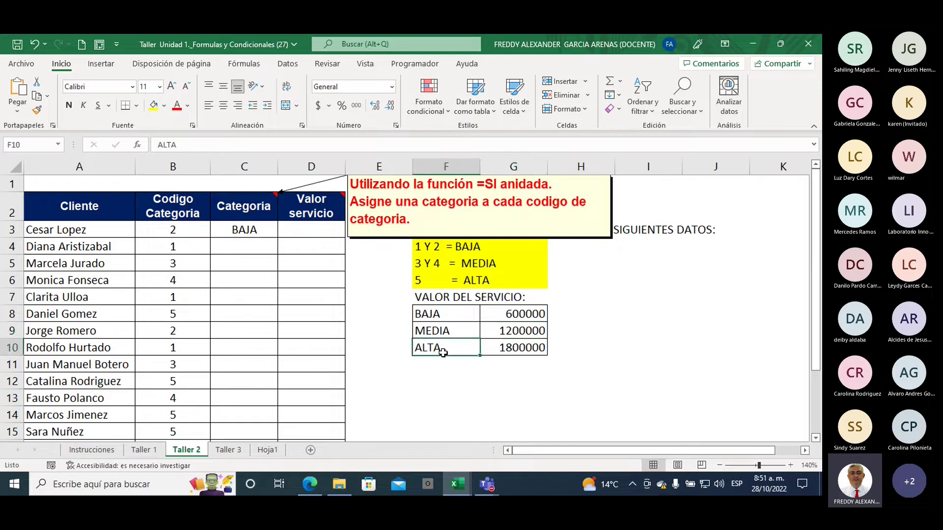
{"action": "left_click", "coordinate": [506, 350]}
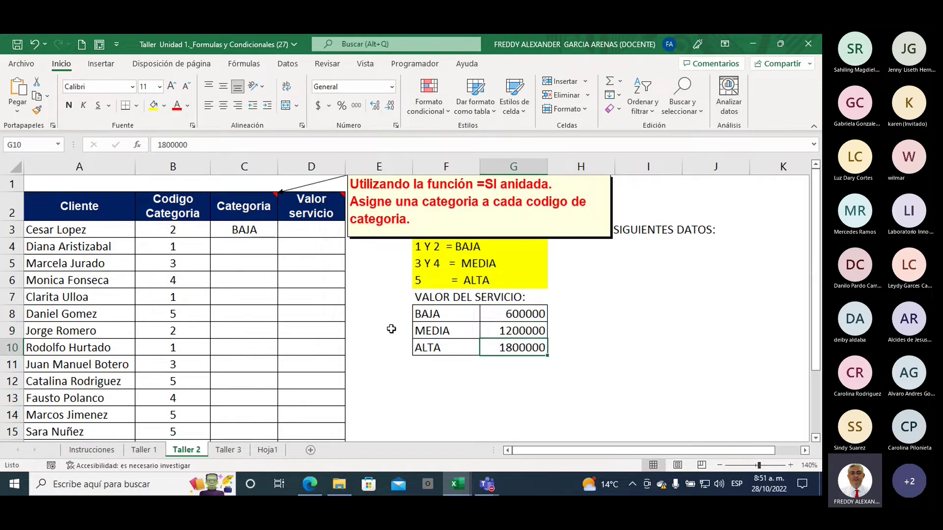
{"action": "left_click", "coordinate": [459, 316]}
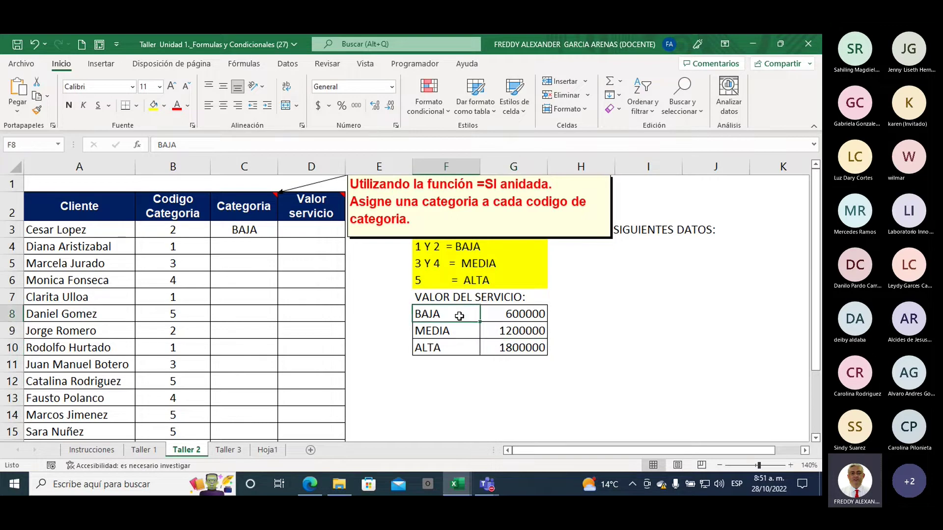
{"action": "left_click_drag", "start_coordinate": [459, 316], "coordinate": [523, 348]}
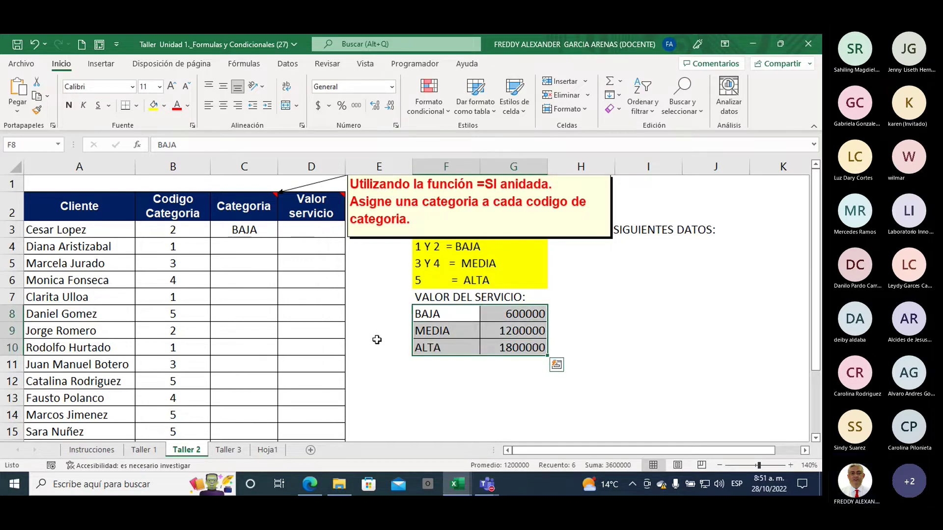
- Copy the C3 category formula down to C20 and spot-check several rows' codes against categories
{"action": "left_click", "coordinate": [265, 232]}
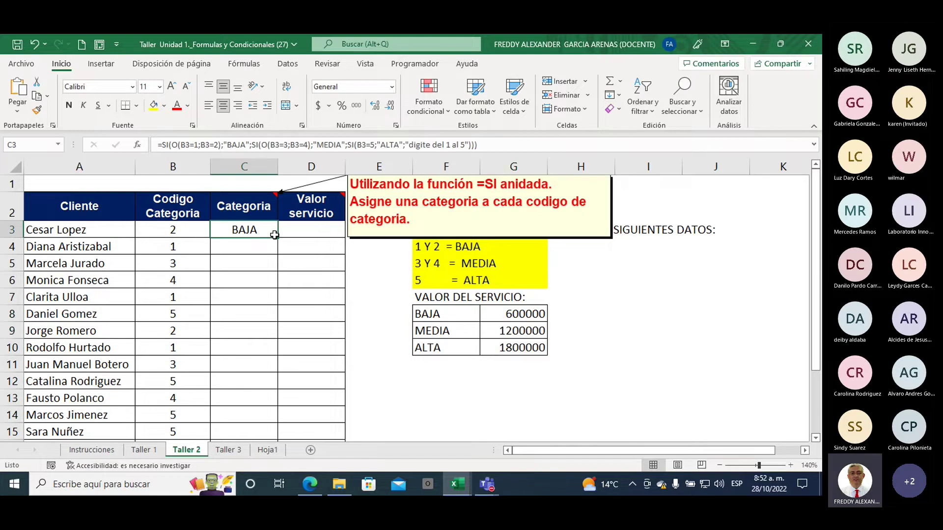
{"action": "double_click", "coordinate": [275, 236]}
{"action": "scroll", "coordinate": [309, 268], "scroll_direction": "down", "scroll_amount": 2}
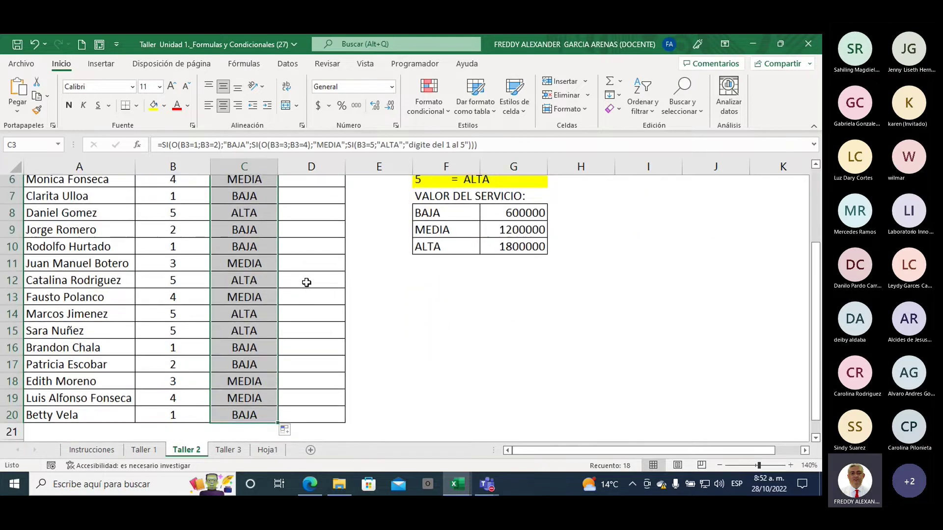
{"action": "left_click_drag", "start_coordinate": [168, 304], "coordinate": [257, 301]}
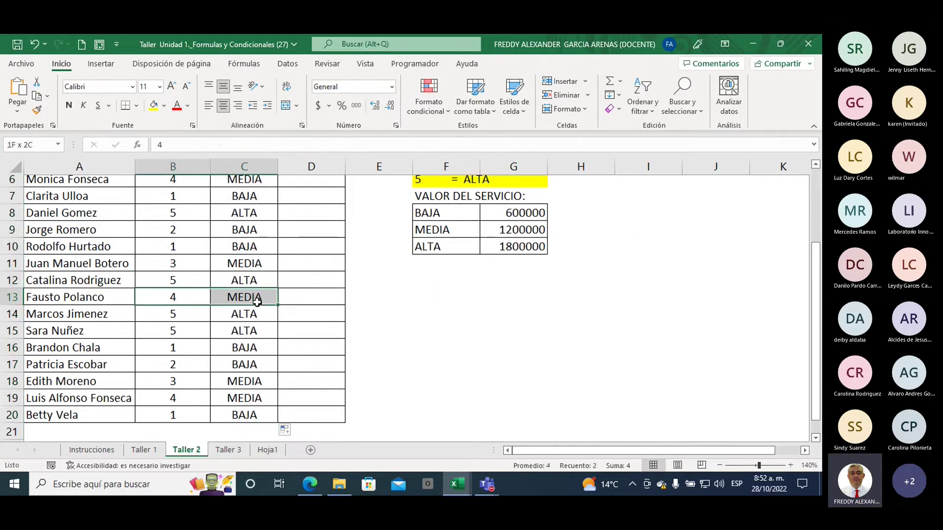
{"action": "mouse_move", "coordinate": [185, 280]}
{"action": "left_mouse_down"}
{"action": "mouse_move", "coordinate": [249, 276]}
{"action": "mouse_move", "coordinate": [244, 264]}
{"action": "left_mouse_up"}
{"action": "left_click", "coordinate": [211, 263]}
{"action": "mouse_move", "coordinate": [175, 246]}
{"action": "left_mouse_down"}
{"action": "mouse_move", "coordinate": [225, 247]}
{"action": "mouse_move", "coordinate": [240, 229]}
{"action": "left_mouse_up"}
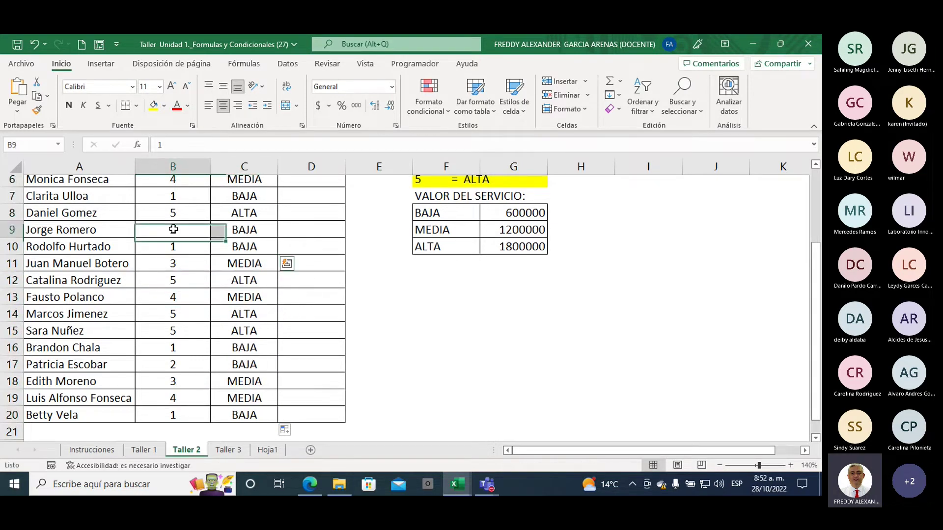
{"action": "left_click", "coordinate": [308, 312]}
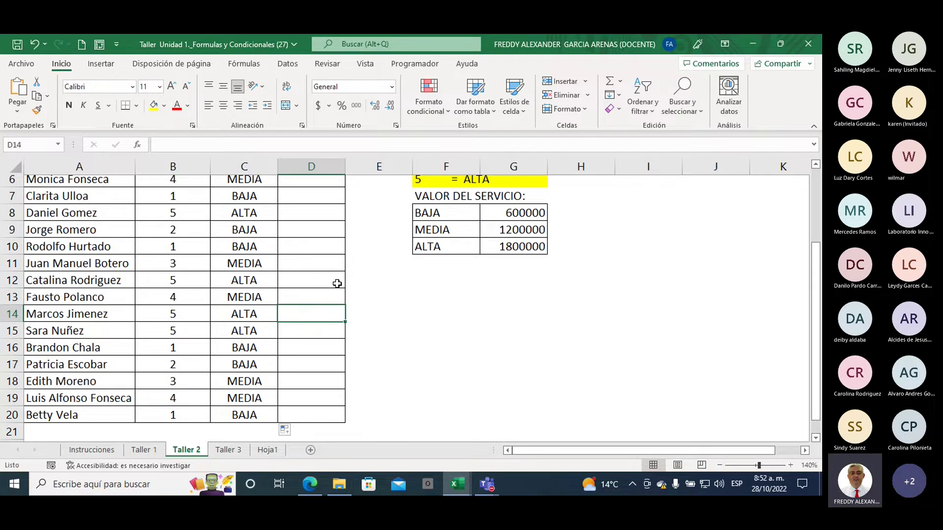
{"action": "scroll", "coordinate": [337, 283], "scroll_direction": "up", "scroll_amount": 2}
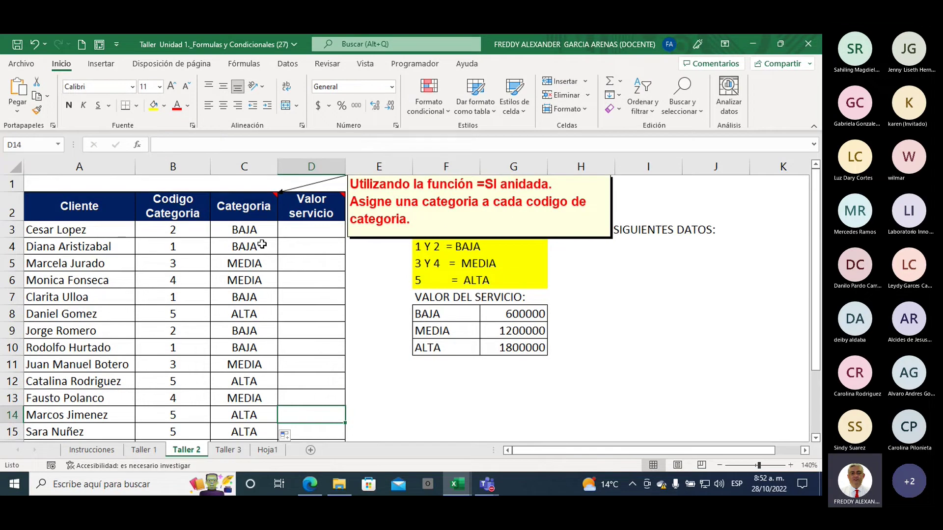
- Save the workbook as a copy in Cursos tecnicos > EXCEL INTERMEDIO FEFE01035 > unidad 1
{"action": "left_click", "coordinate": [17, 63]}
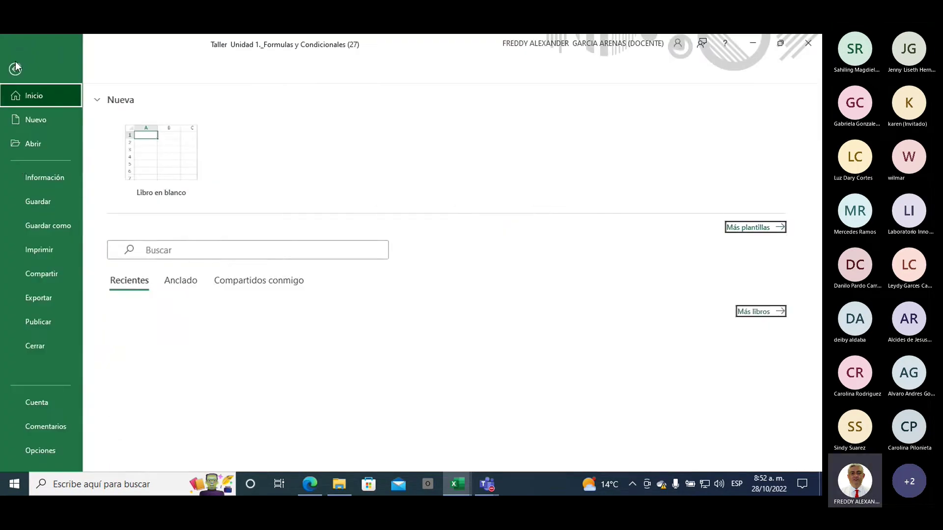
{"action": "left_click", "coordinate": [45, 223]}
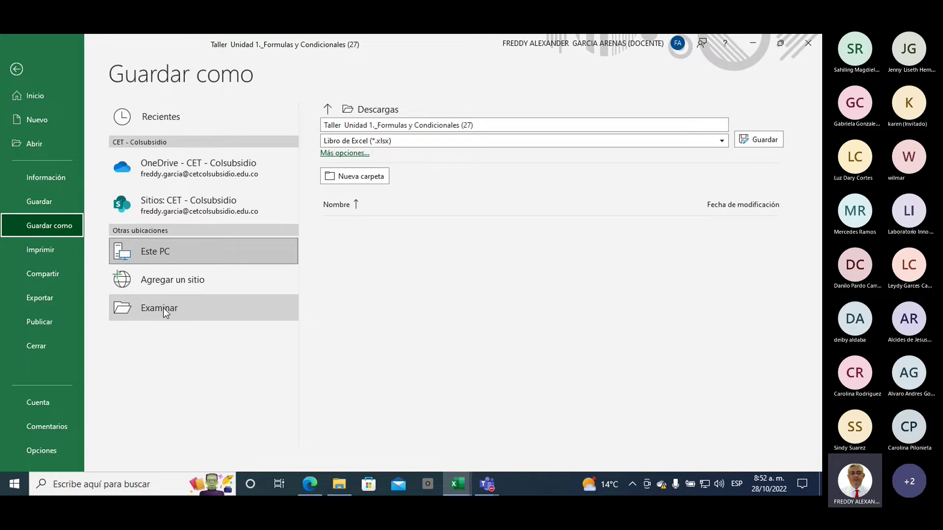
{"action": "left_click", "coordinate": [162, 309]}
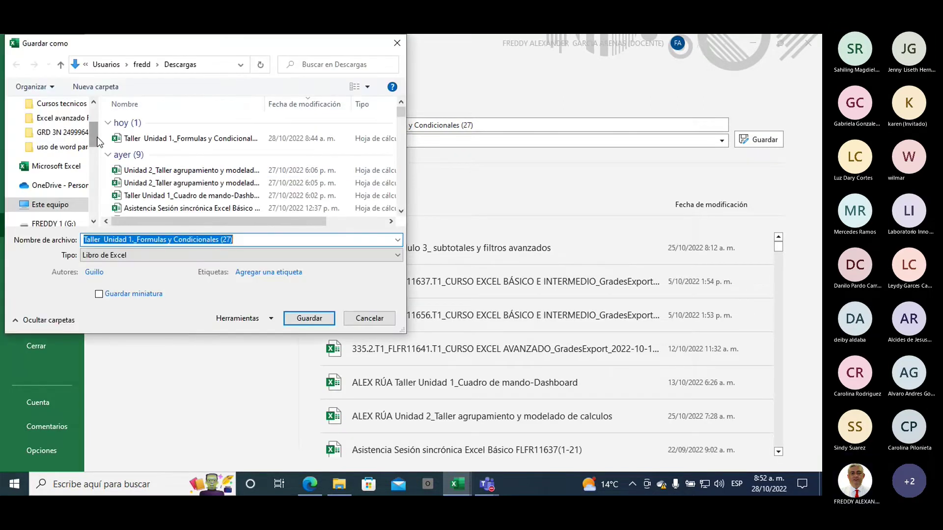
{"action": "left_click", "coordinate": [73, 104]}
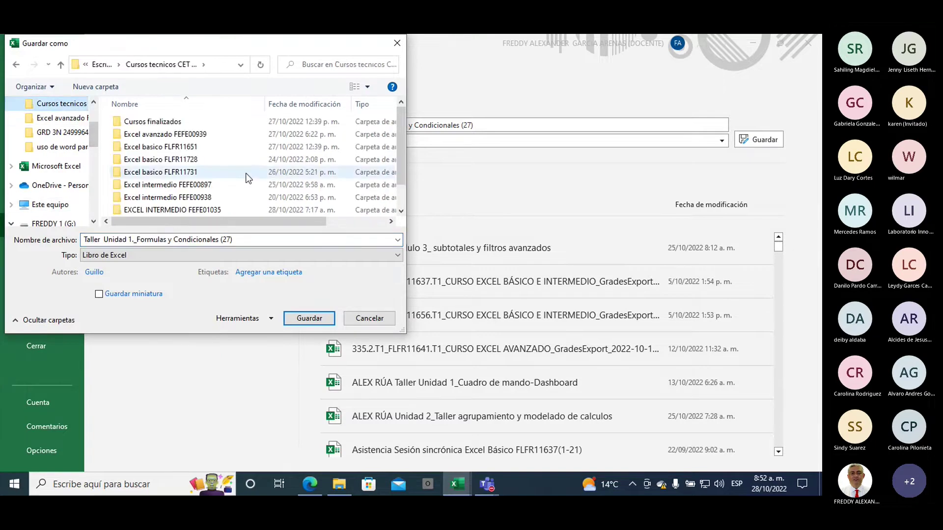
{"action": "double_click", "coordinate": [204, 211]}
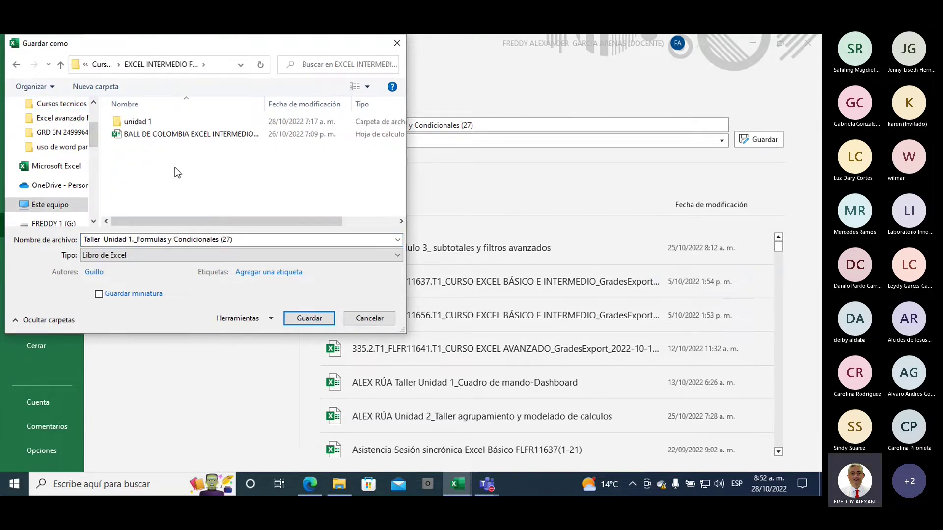
{"action": "double_click", "coordinate": [135, 121]}
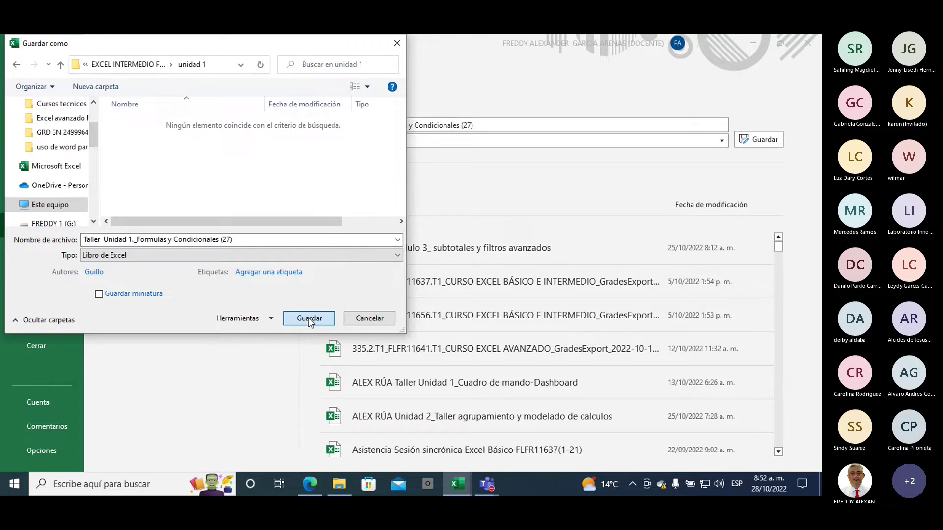
{"action": "left_click", "coordinate": [308, 318]}
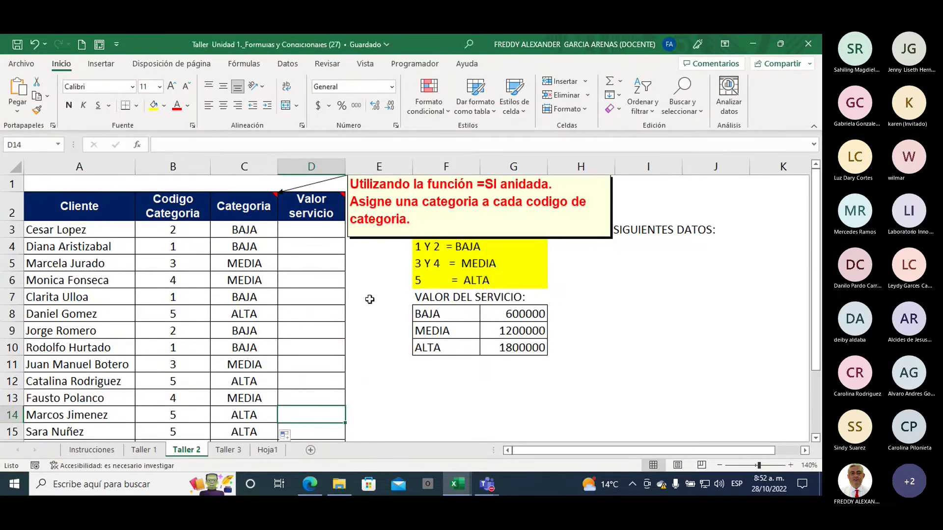
- Go to the Taller 3 sheet, select the Ventas Mes values and display the Grupos note in A2
{"action": "left_click", "coordinate": [371, 301]}
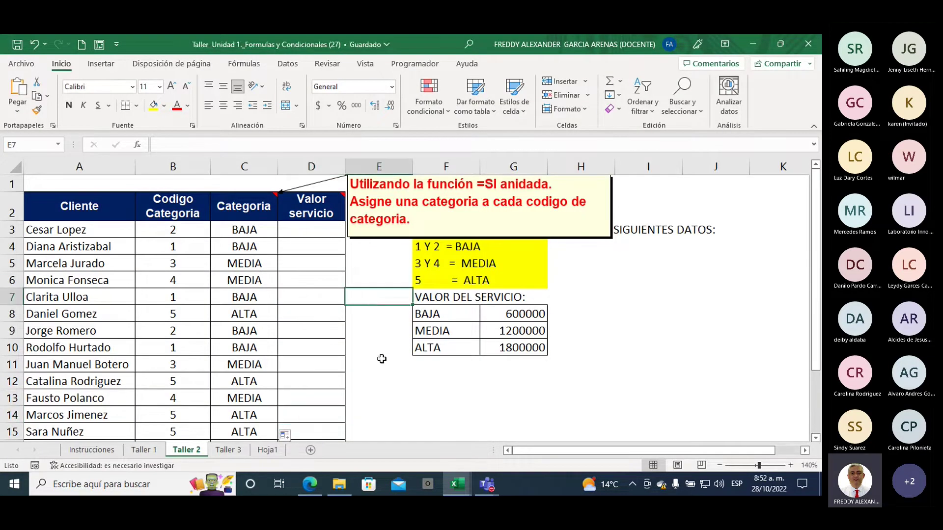
{"action": "left_click", "coordinate": [230, 450]}
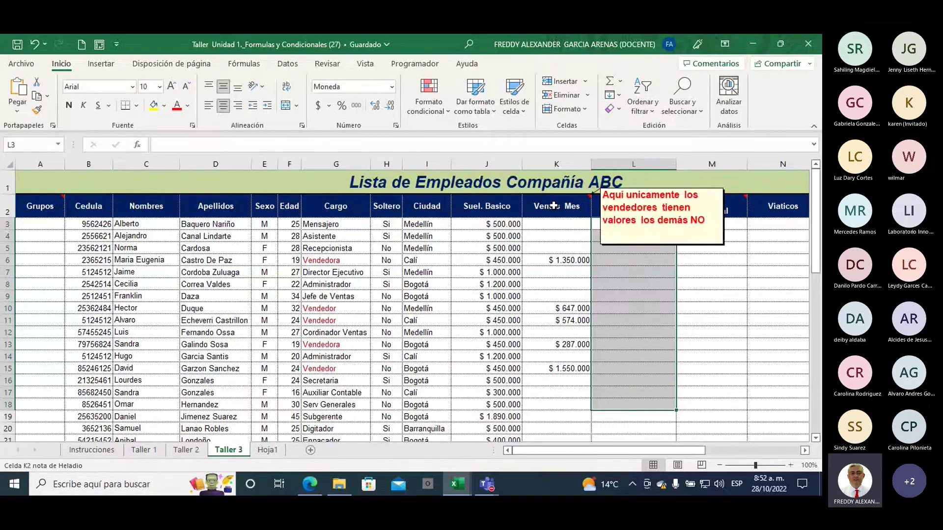
{"action": "left_click_drag", "start_coordinate": [558, 204], "coordinate": [567, 404]}
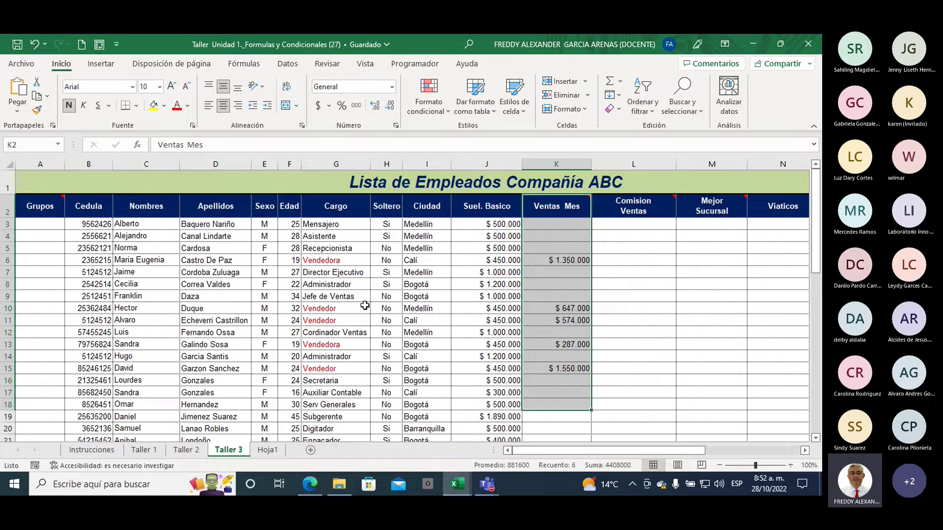
{"action": "left_click", "coordinate": [48, 203]}
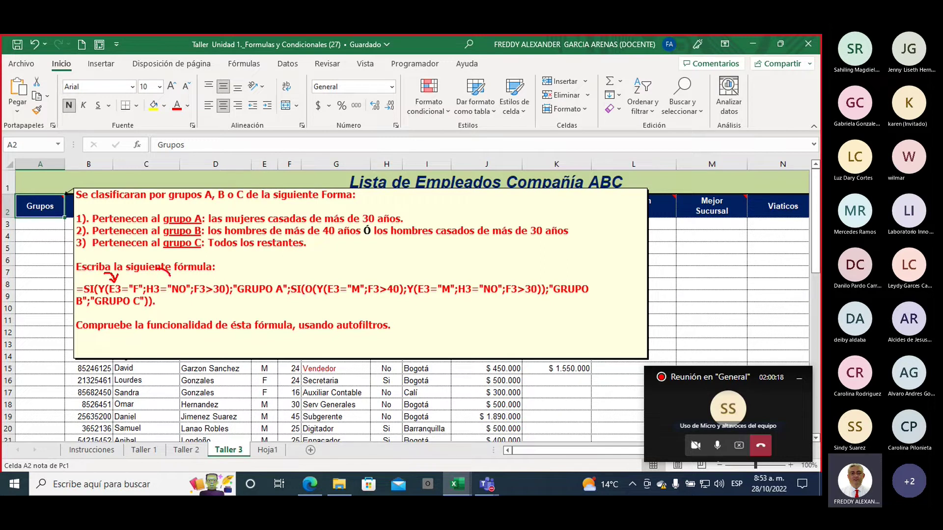
- Mark the note's SI conditions and A–C grouping rules in red ink, then clear the ink and hide the note
{"action": "left_click_drag", "start_coordinate": [162, 270], "coordinate": [172, 284]}
{"action": "left_click_drag", "start_coordinate": [250, 272], "coordinate": [268, 283]}
{"action": "left_click_drag", "start_coordinate": [320, 269], "coordinate": [333, 280]}
{"action": "left_click_drag", "start_coordinate": [393, 268], "coordinate": [404, 282]}
{"action": "left_click_drag", "start_coordinate": [471, 211], "coordinate": [585, 217]}
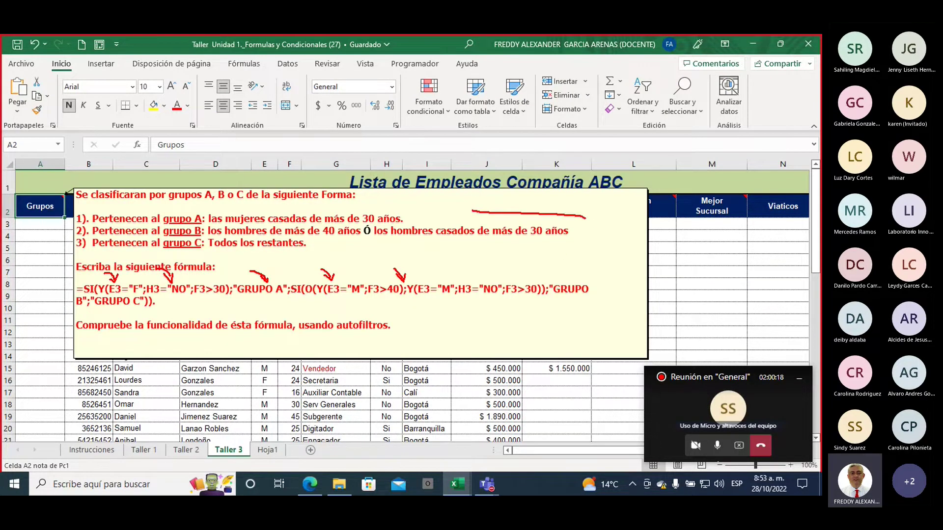
{"action": "left_click_drag", "start_coordinate": [473, 212], "coordinate": [143, 203]}
{"action": "left_click_drag", "start_coordinate": [71, 234], "coordinate": [587, 231]}
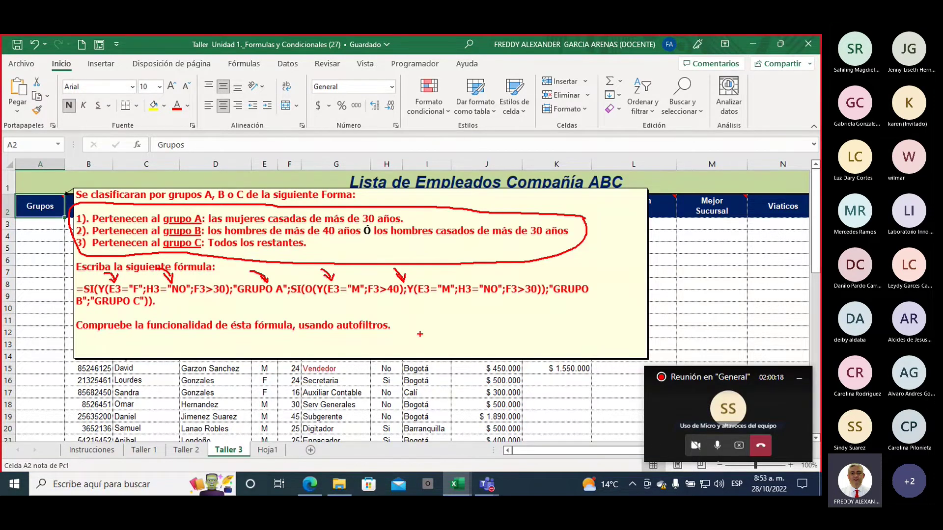
{"action": "key", "text": "Escape"}
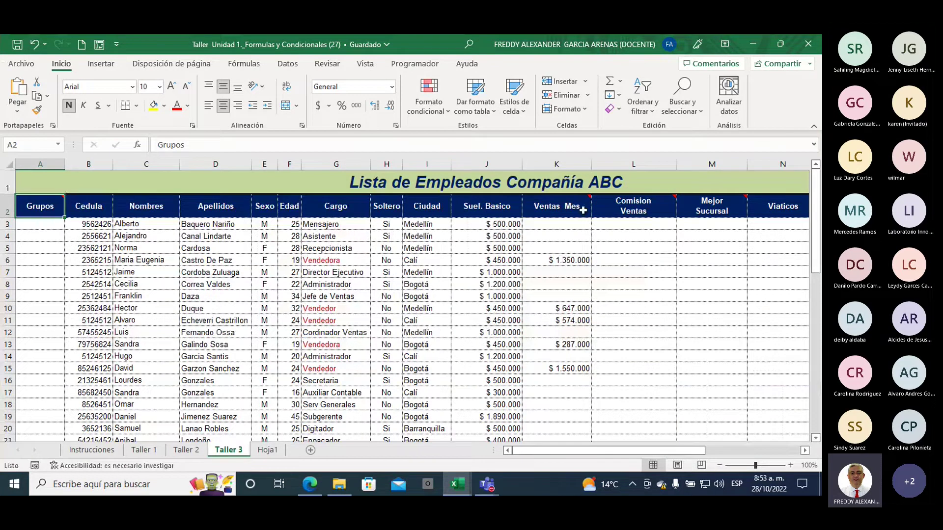
- Scroll right to the Comision Ventas header in L2 and bring up its context menu
{"action": "scroll", "coordinate": [629, 295], "scroll_direction": "right", "scroll_amount": 5}
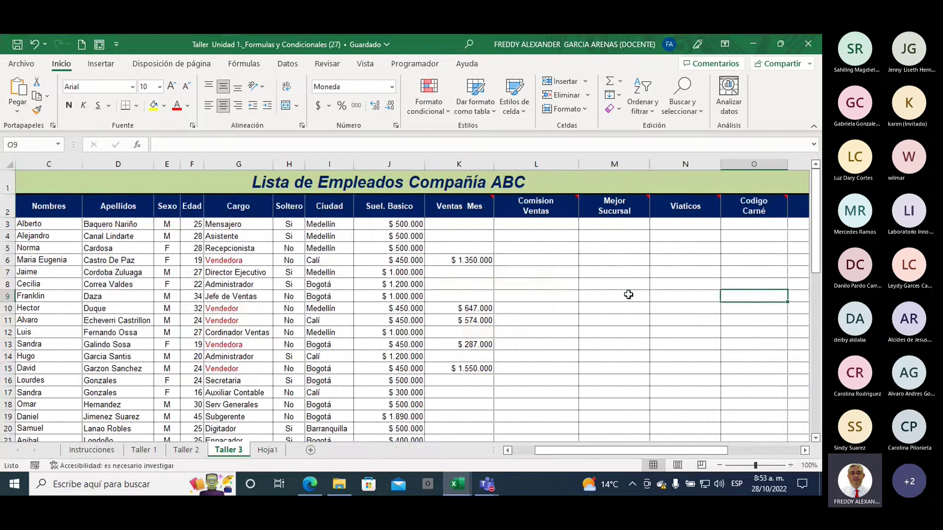
{"action": "left_click", "coordinate": [629, 295]}
{"action": "key", "text": "Left"}
{"action": "key", "text": "Left"}
{"action": "key", "text": "Left"}
{"action": "key", "text": "Left"}
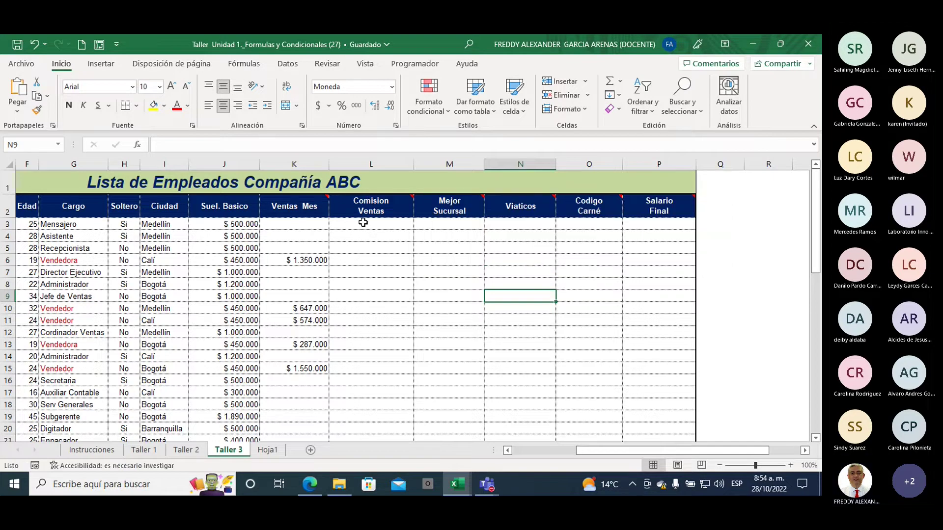
{"action": "left_click", "coordinate": [372, 202]}
{"action": "right_click", "coordinate": [372, 203]}
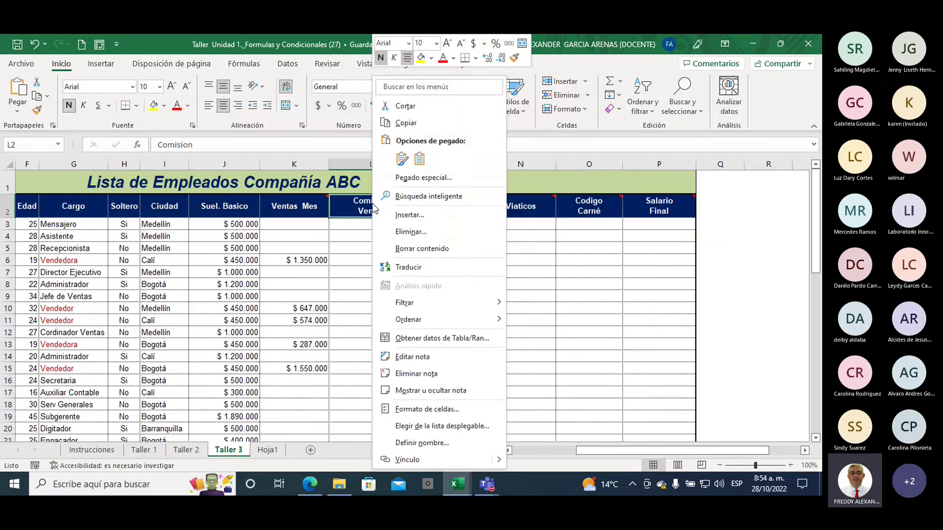
- Pin the L2 note open and begin L3's SI formula with the test K3>1500000
{"action": "left_click", "coordinate": [455, 390]}
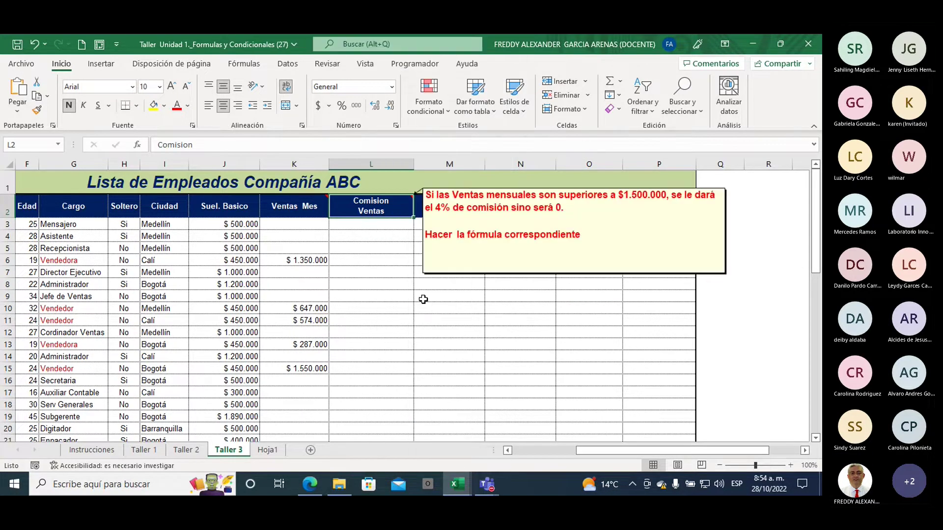
{"action": "left_click", "coordinate": [364, 227]}
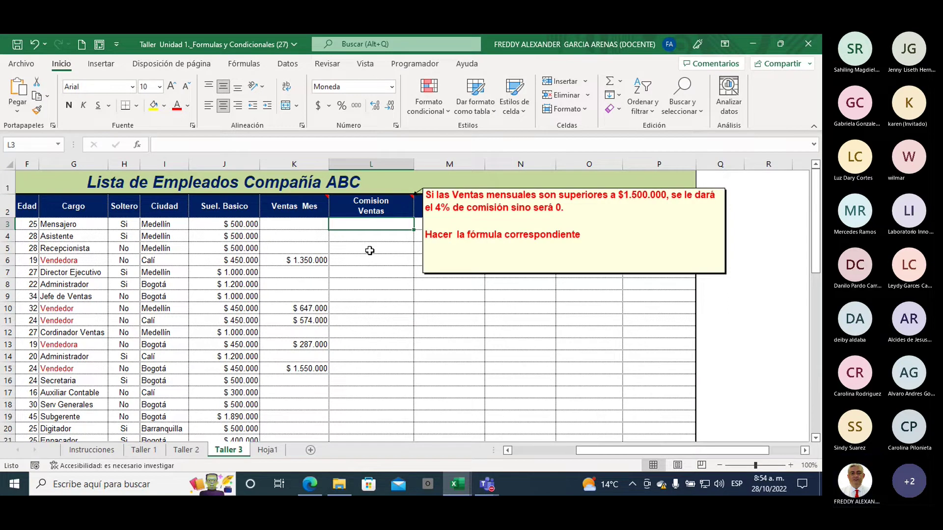
{"action": "type", "text": "=si"}
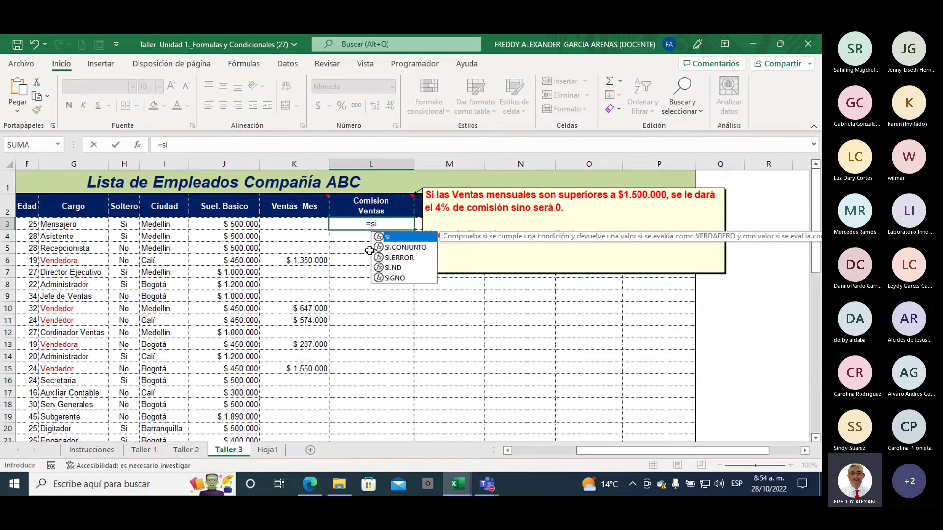
{"action": "double_click", "coordinate": [390, 237]}
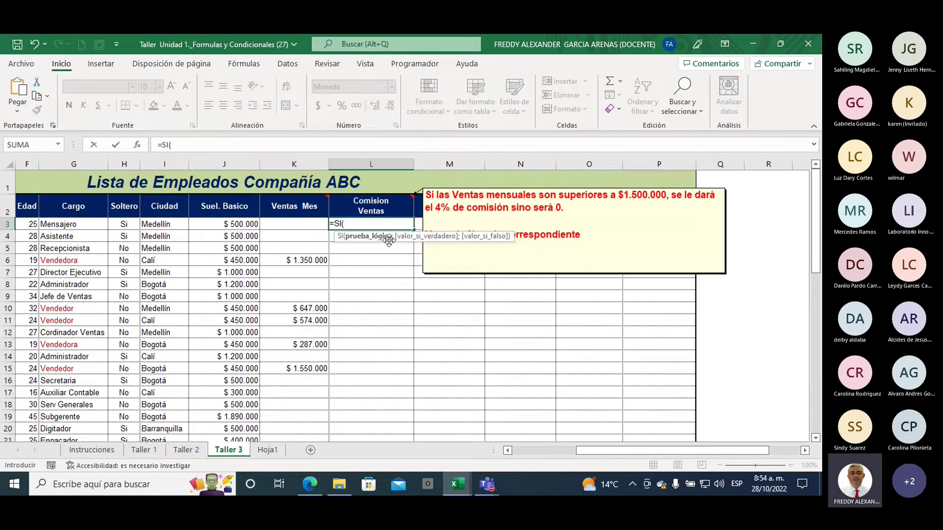
{"action": "left_click", "coordinate": [292, 224]}
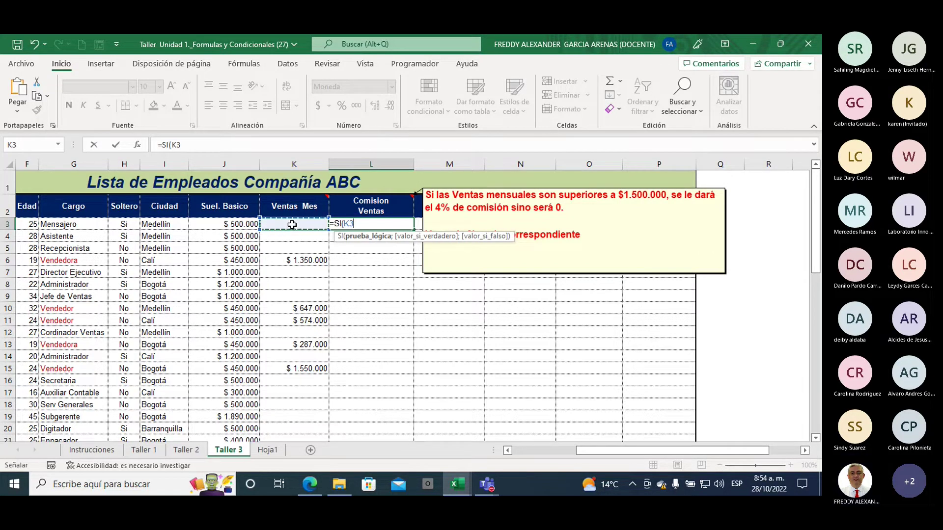
{"action": "type", "text": ">"}
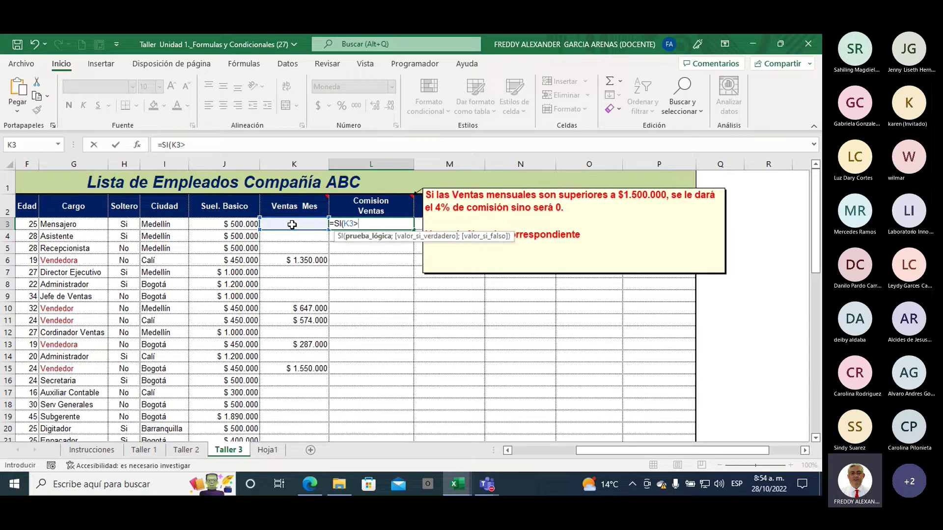
{"action": "type", "text": "159"}
{"action": "key", "text": "BackSpace"}
{"action": "type", "text": "00"}
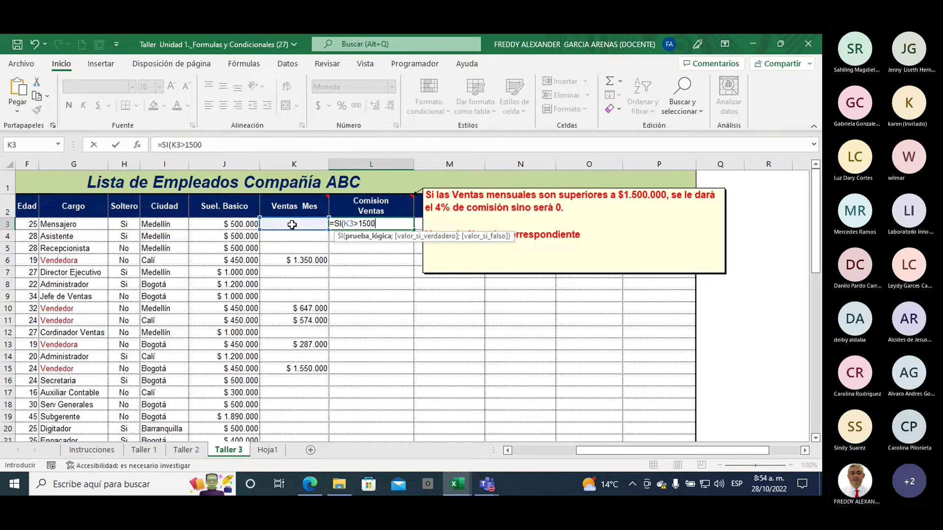
{"action": "type", "text": "000"}
{"action": "type", "text": ";"}
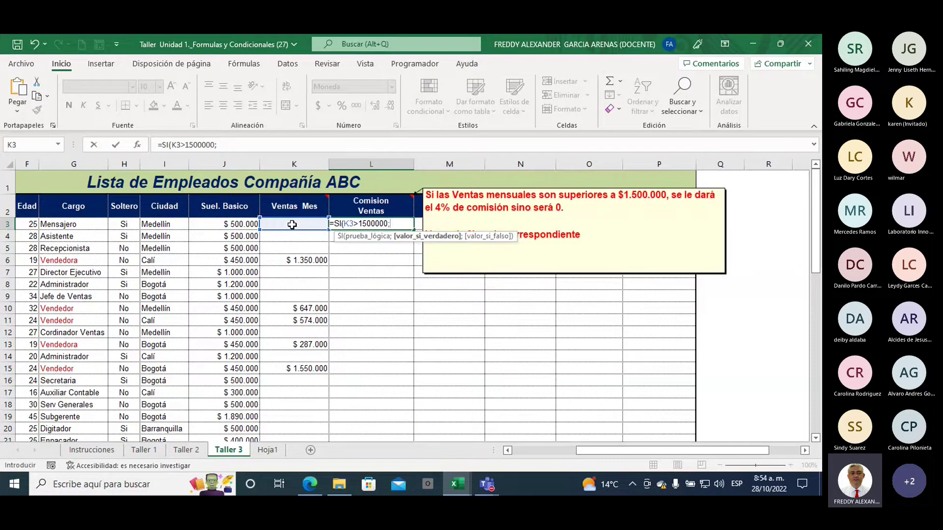
- Complete L3 as =SI(K3>1500000;K3*4%;0) and enter it
{"action": "left_click", "coordinate": [292, 225]}
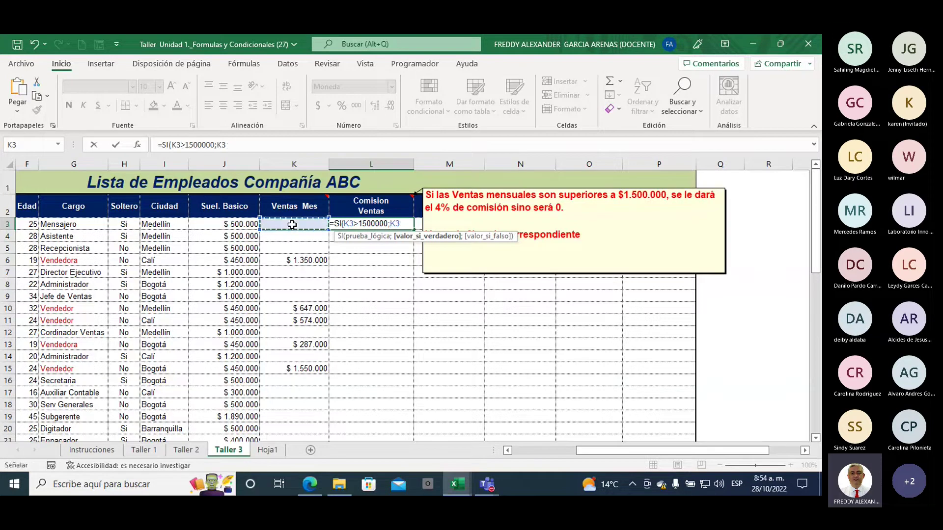
{"action": "type", "text": "*"}
{"action": "type", "text": "4"}
{"action": "type", "text": "%"}
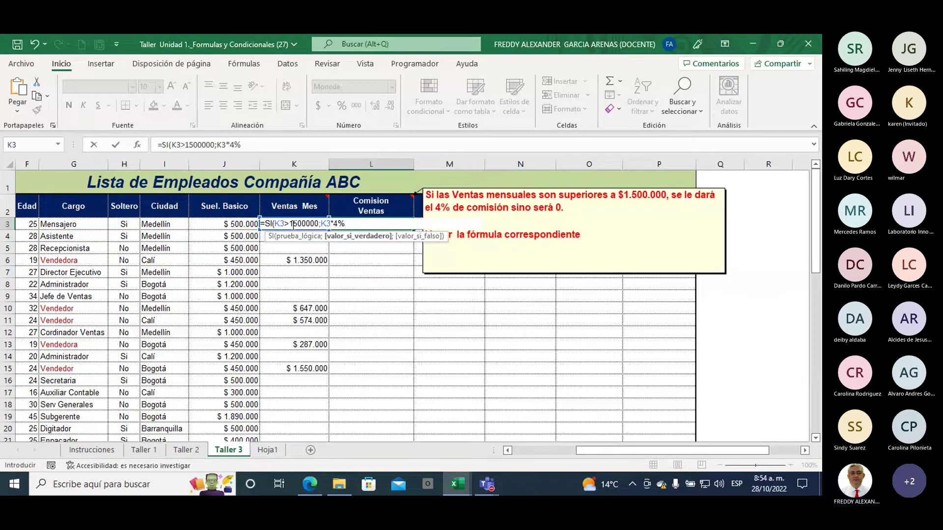
{"action": "type", "text": ";"}
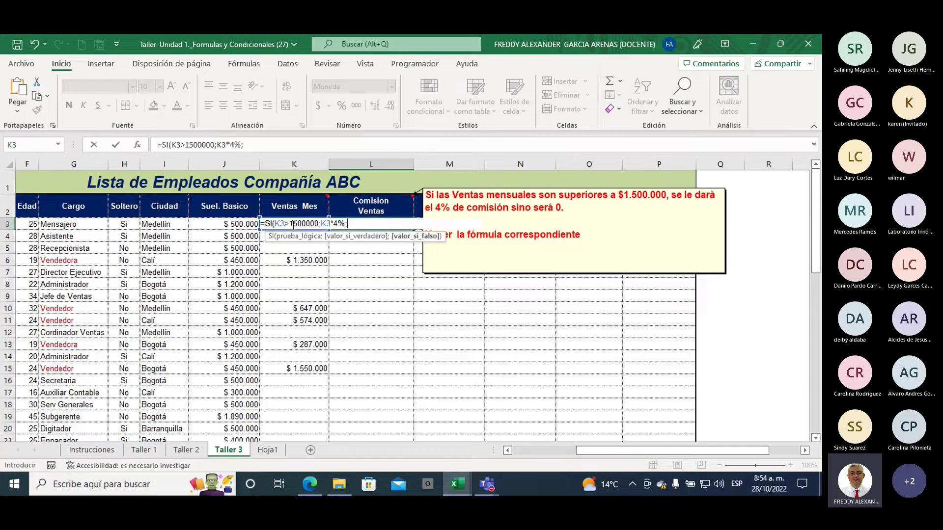
{"action": "type", "text": "0"}
{"action": "type", "text": ")"}
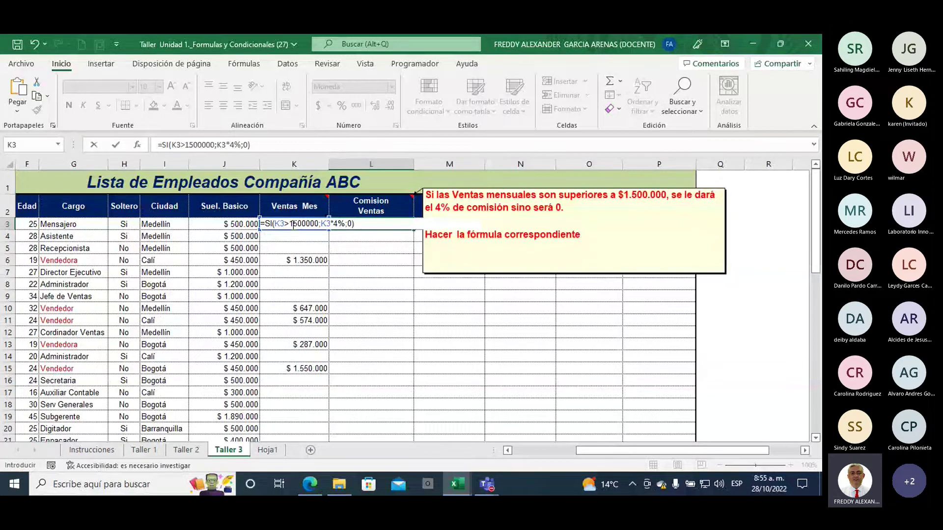
{"action": "key", "text": "Return"}
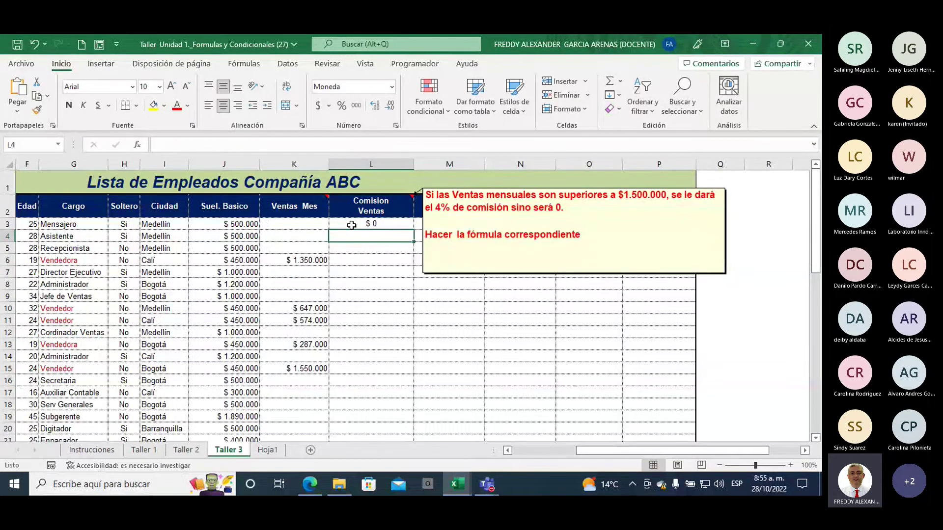
- Check L3's formula and fill it down the entire Comision Ventas column
{"action": "left_click", "coordinate": [348, 225]}
{"action": "left_click", "coordinate": [304, 227]}
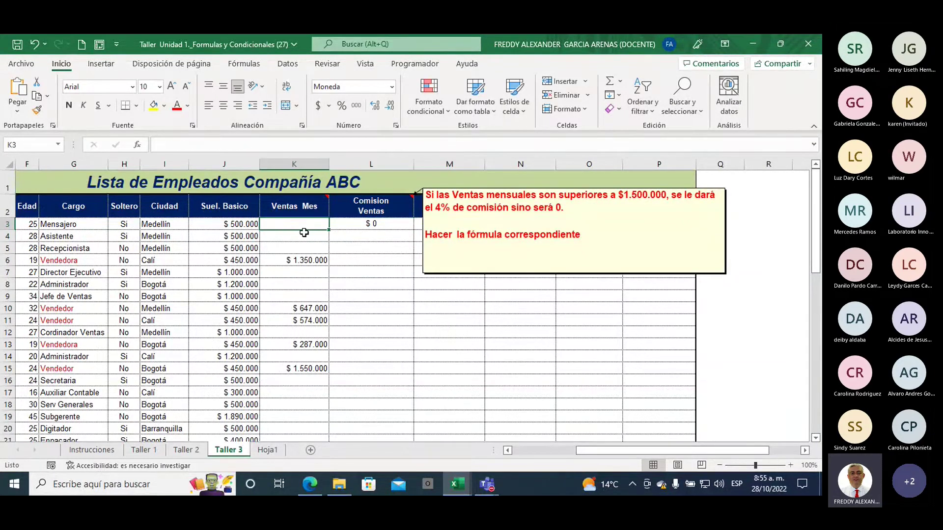
{"action": "left_click", "coordinate": [344, 226]}
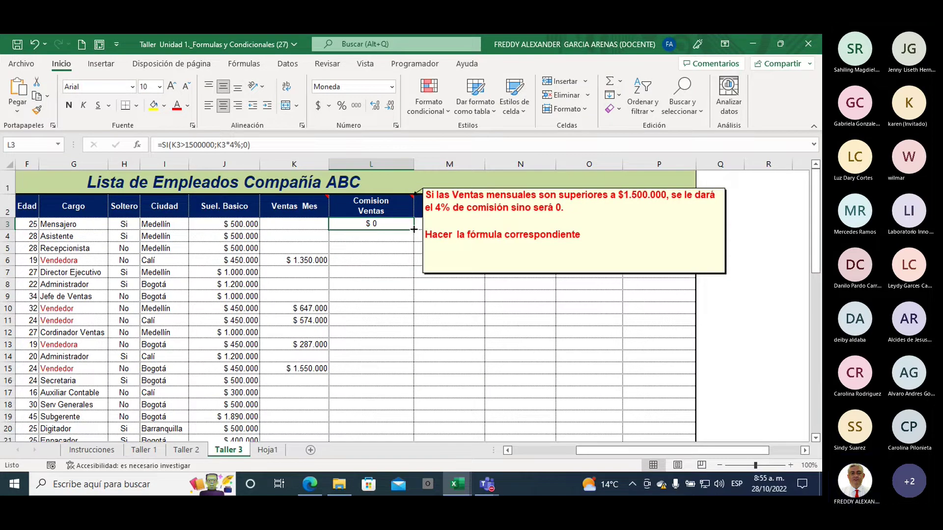
{"action": "double_click", "coordinate": [414, 230]}
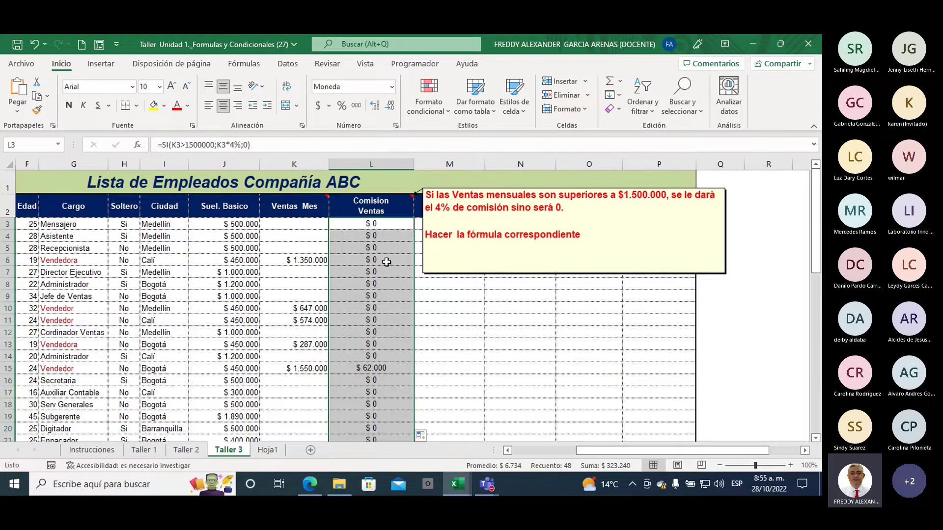
- Compare sales with commissions, confirming the 1.550.000 sale in row 15 earns 62.000
{"action": "left_click", "coordinate": [310, 263]}
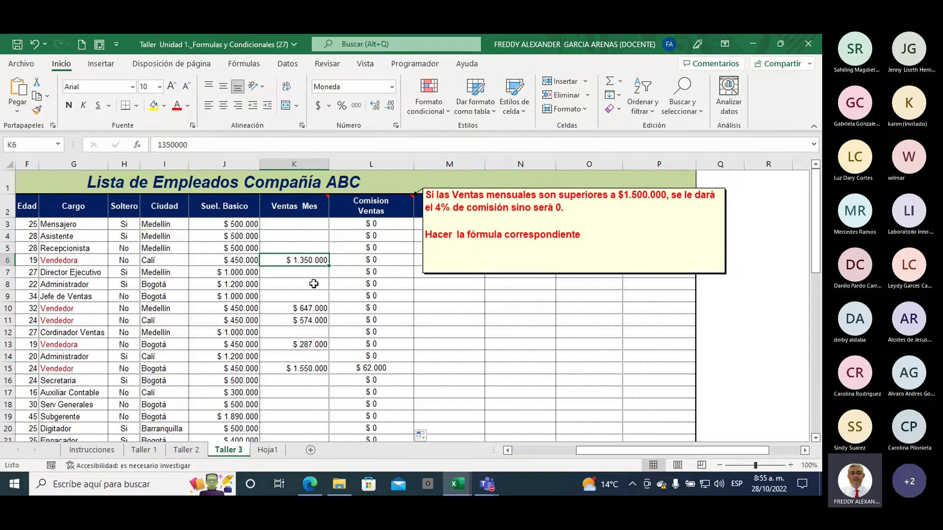
{"action": "left_click", "coordinate": [301, 320]}
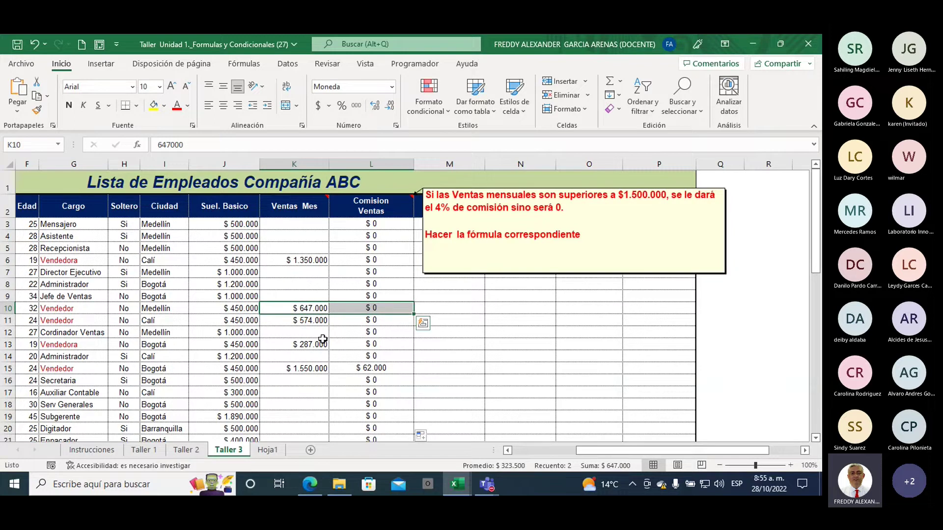
{"action": "left_click_drag", "start_coordinate": [301, 320], "coordinate": [354, 309]}
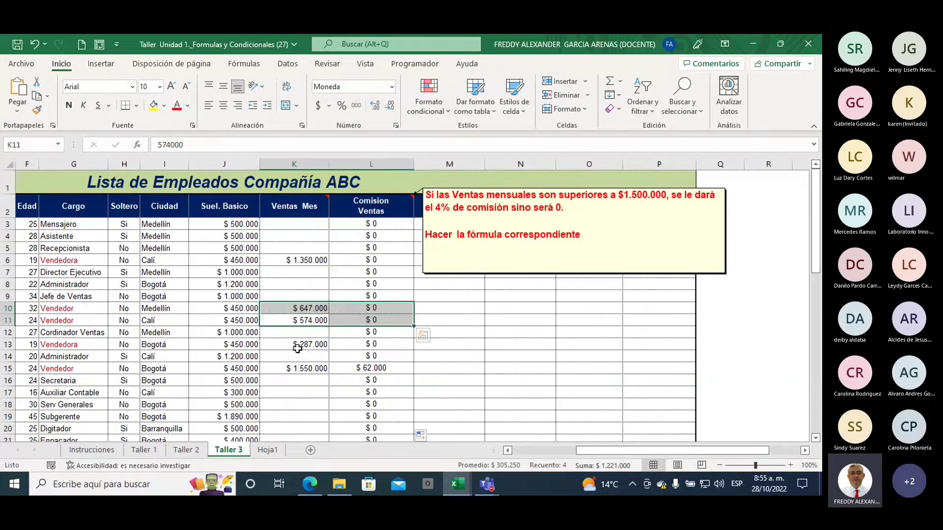
{"action": "left_click_drag", "start_coordinate": [304, 344], "coordinate": [376, 343]}
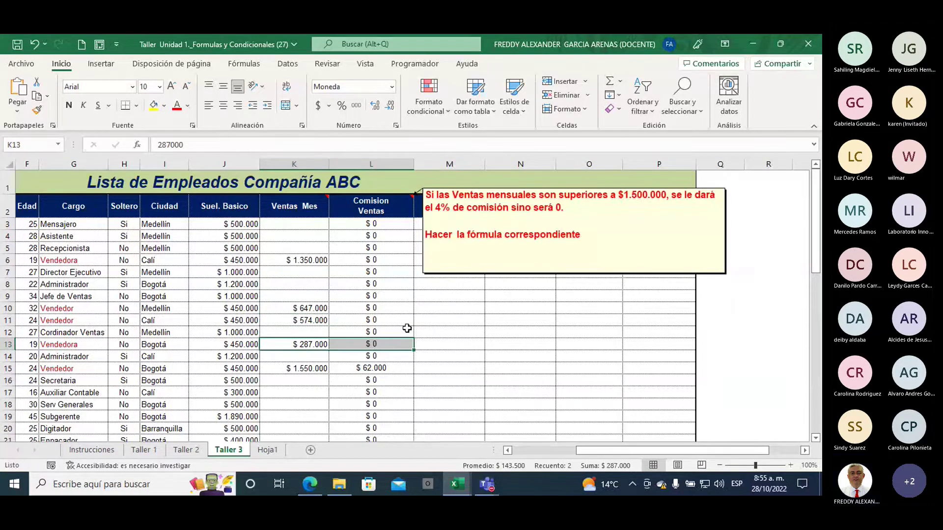
{"action": "scroll", "coordinate": [407, 327], "scroll_direction": "down", "scroll_amount": 1}
{"action": "scroll", "coordinate": [406, 328], "scroll_direction": "down", "scroll_amount": 1}
{"action": "scroll", "coordinate": [406, 328], "scroll_direction": "down", "scroll_amount": 1}
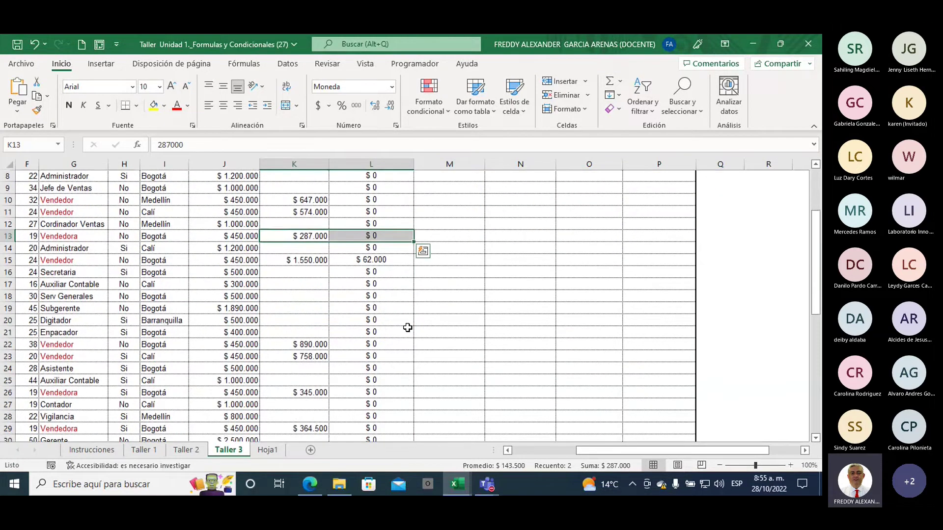
{"action": "left_click", "coordinate": [311, 262]}
{"action": "left_click_drag", "start_coordinate": [312, 261], "coordinate": [388, 260]}
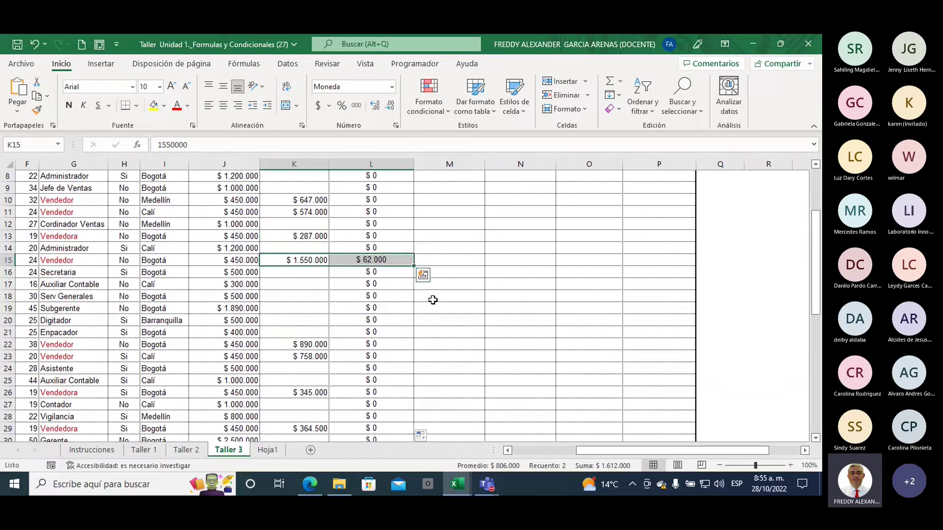
{"action": "scroll", "coordinate": [433, 300], "scroll_direction": "up", "scroll_amount": 1}
{"action": "scroll", "coordinate": [433, 300], "scroll_direction": "up", "scroll_amount": 1}
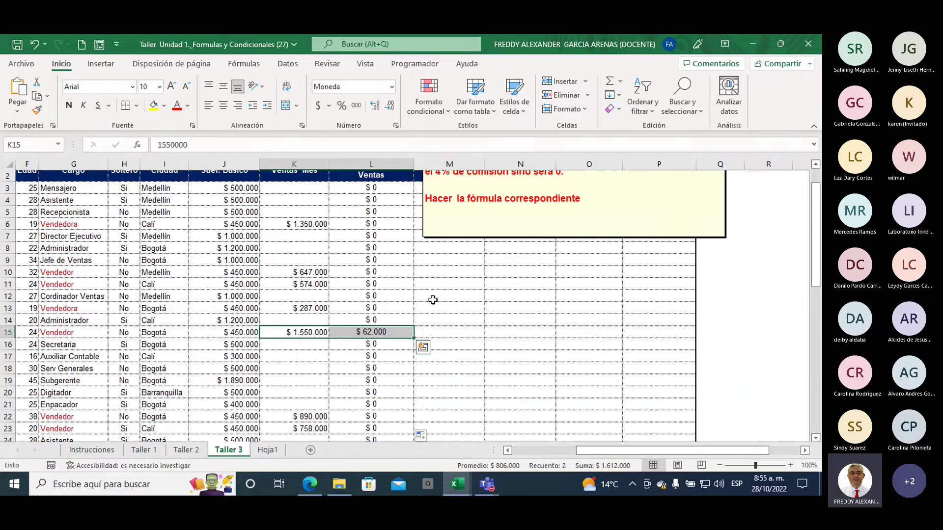
{"action": "scroll", "coordinate": [433, 300], "scroll_direction": "up", "scroll_amount": 1}
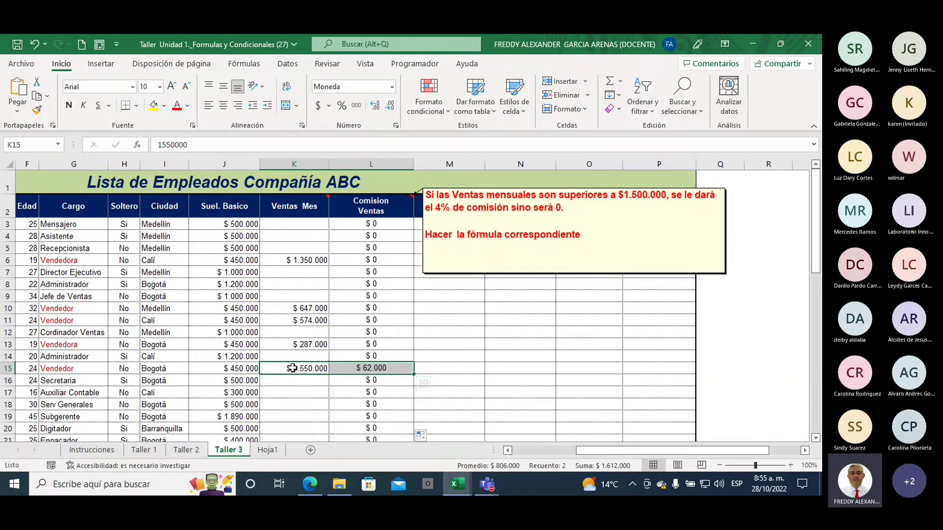
{"action": "left_click", "coordinate": [371, 368]}
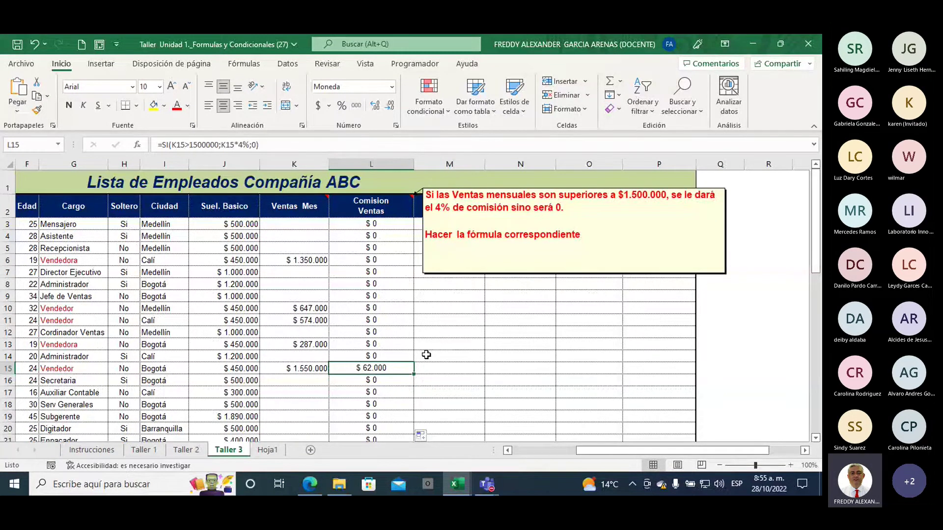
{"action": "scroll", "coordinate": [426, 355], "scroll_direction": "down", "scroll_amount": 1}
{"action": "scroll", "coordinate": [426, 355], "scroll_direction": "down", "scroll_amount": 1}
{"action": "scroll", "coordinate": [426, 355], "scroll_direction": "down", "scroll_amount": 1}
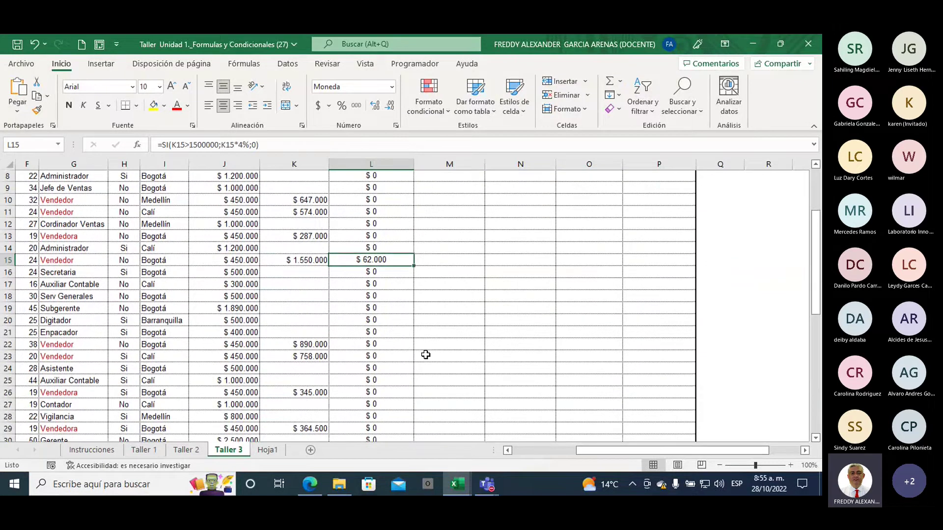
{"action": "scroll", "coordinate": [426, 355], "scroll_direction": "down", "scroll_amount": 4}
{"action": "scroll", "coordinate": [426, 355], "scroll_direction": "down", "scroll_amount": 2}
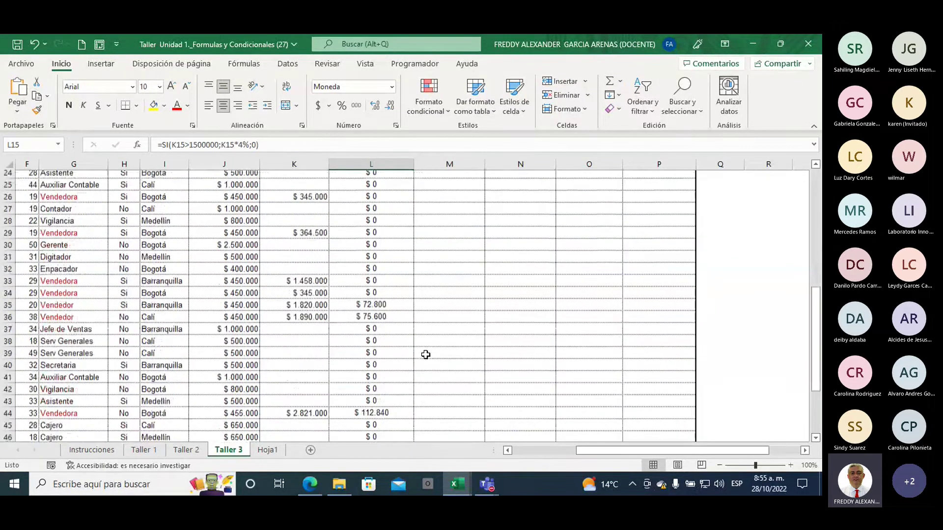
{"action": "scroll", "coordinate": [426, 355], "scroll_direction": "down", "scroll_amount": 1}
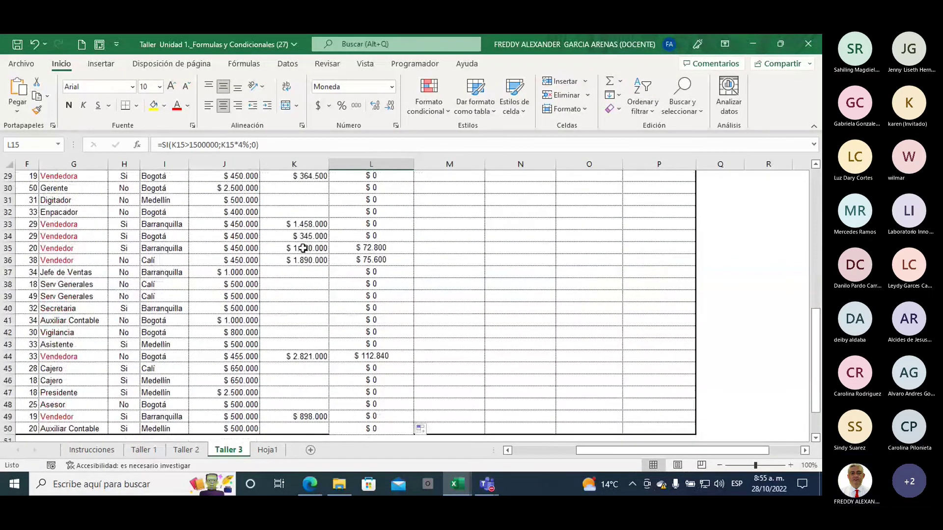
{"action": "left_click_drag", "start_coordinate": [302, 248], "coordinate": [365, 260]}
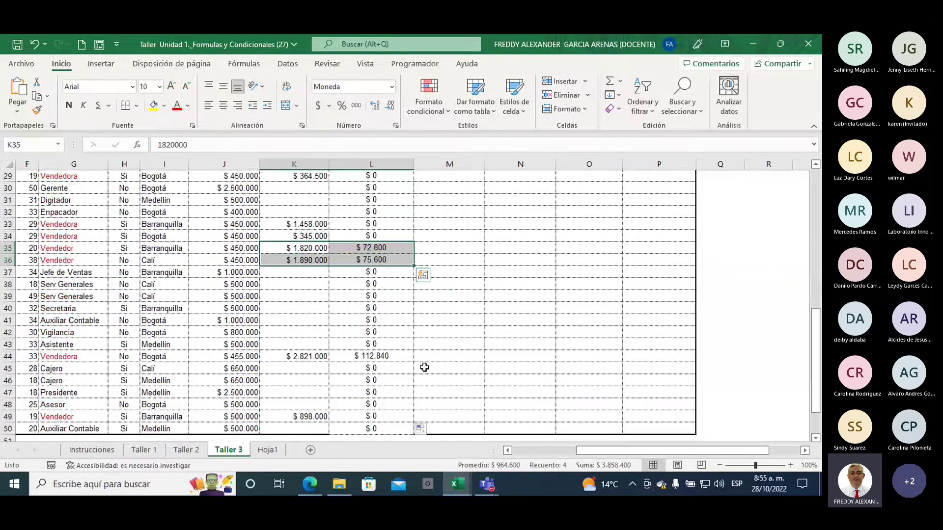
{"action": "left_click_drag", "start_coordinate": [292, 357], "coordinate": [365, 357]}
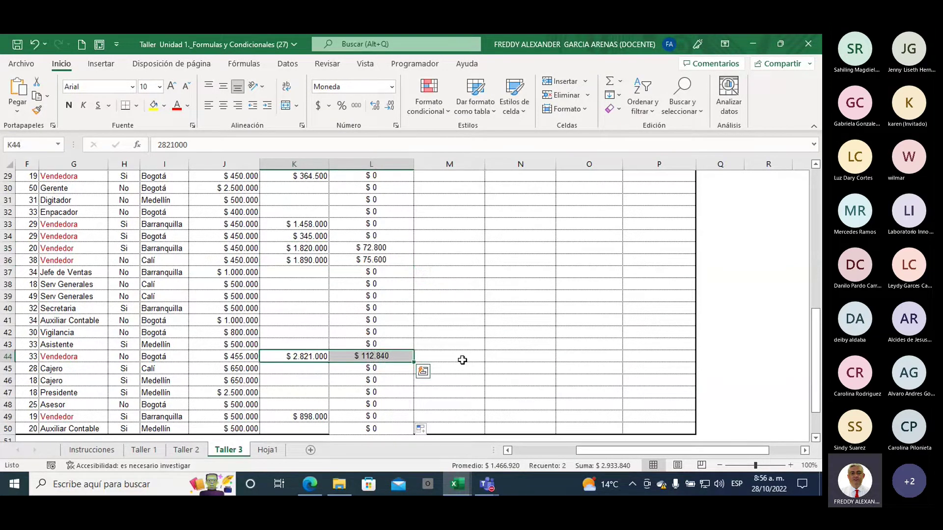
{"action": "left_click_drag", "start_coordinate": [380, 271], "coordinate": [383, 335]}
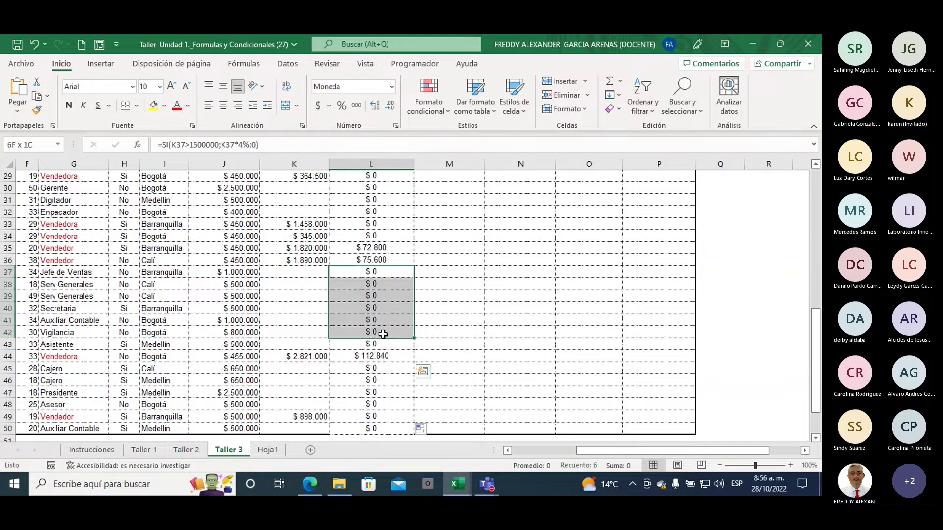
{"action": "left_click_drag", "start_coordinate": [371, 224], "coordinate": [371, 236]}
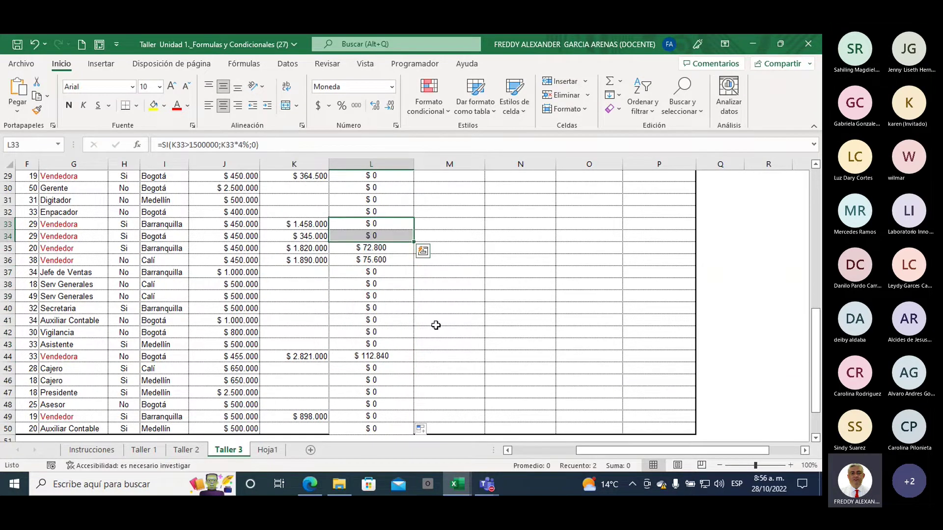
{"action": "scroll", "coordinate": [441, 332], "scroll_direction": "up", "scroll_amount": 4}
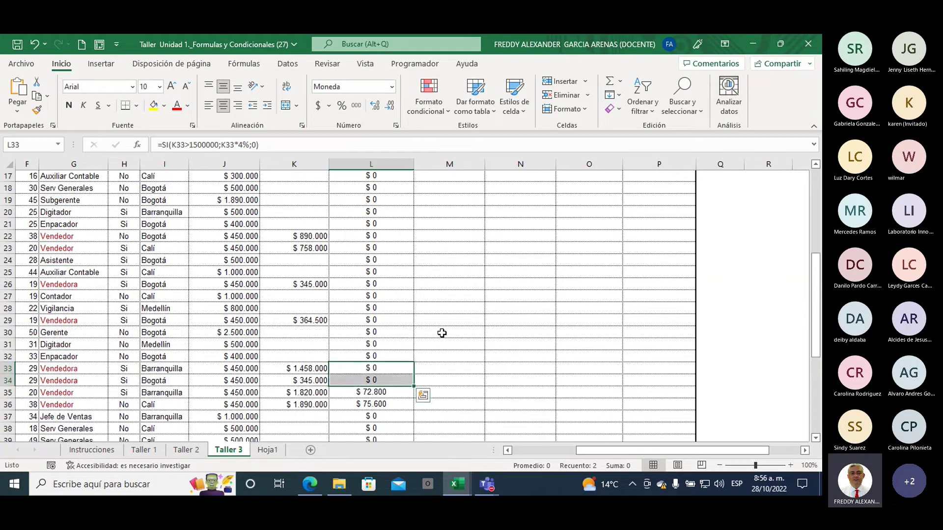
{"action": "scroll", "coordinate": [442, 333], "scroll_direction": "up", "scroll_amount": 4}
{"action": "scroll", "coordinate": [442, 333], "scroll_direction": "up", "scroll_amount": 2}
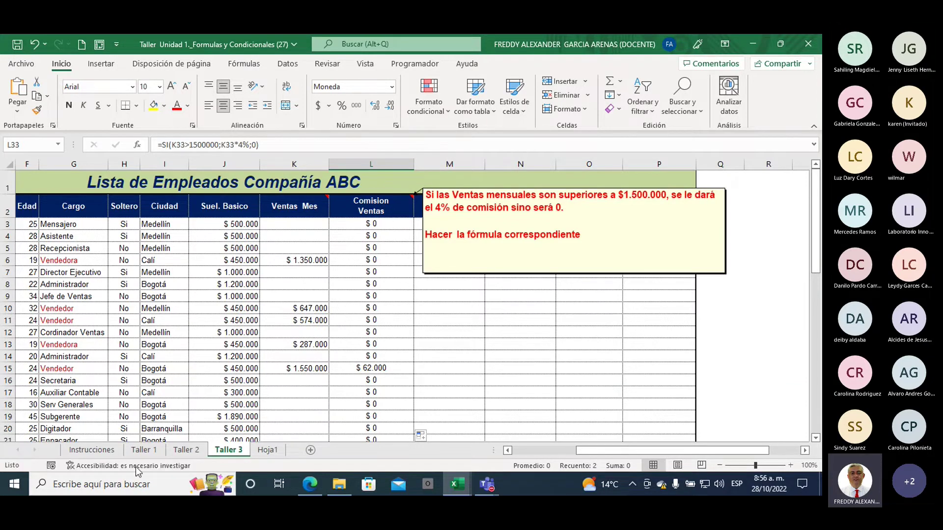
{"action": "left_click", "coordinate": [80, 454]}
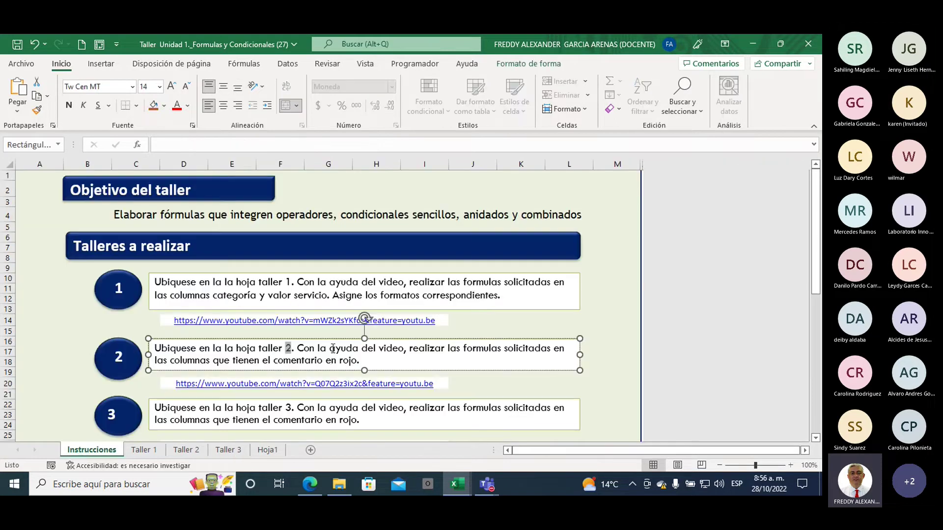
{"action": "scroll", "coordinate": [479, 311], "scroll_direction": "down", "scroll_amount": 1}
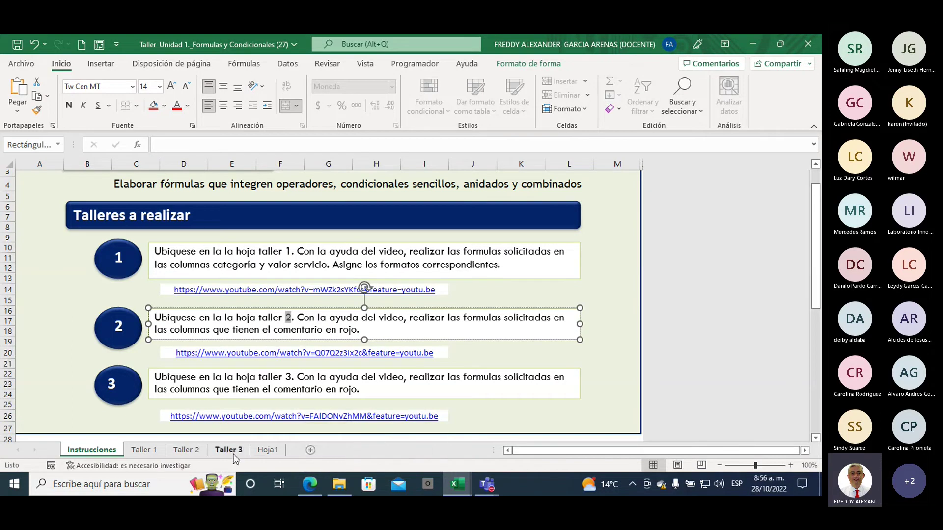
{"action": "left_click", "coordinate": [494, 300]}
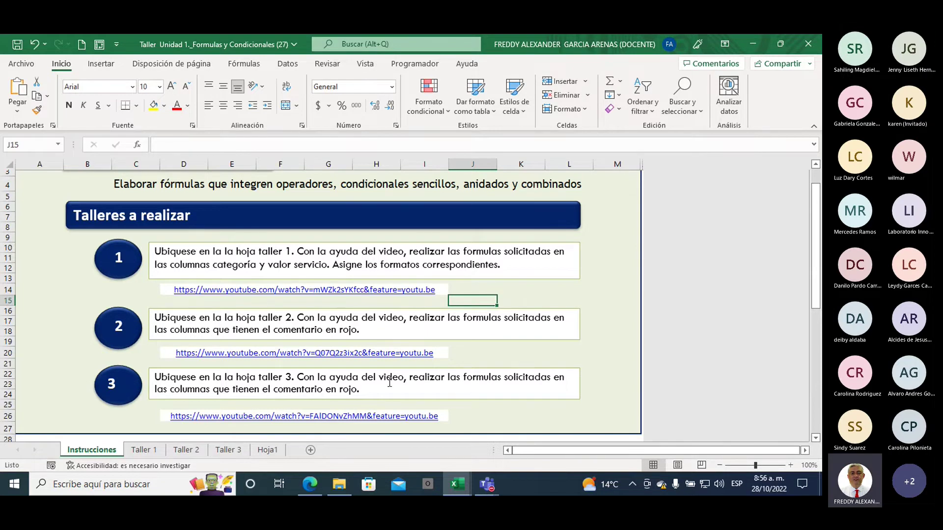
{"action": "left_click", "coordinate": [227, 451]}
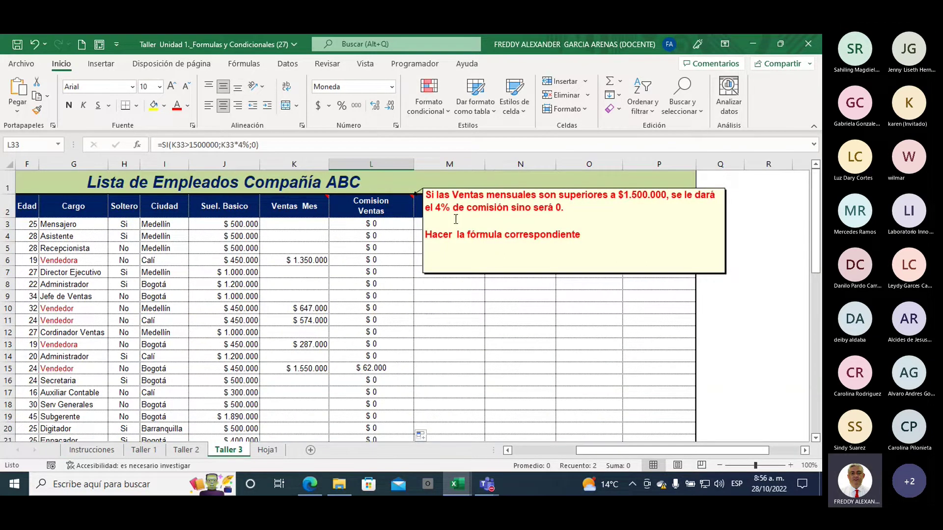
- Hide the instruction note on the Comision Ventas header in L2
{"action": "left_click", "coordinate": [383, 211]}
{"action": "right_click", "coordinate": [383, 211]}
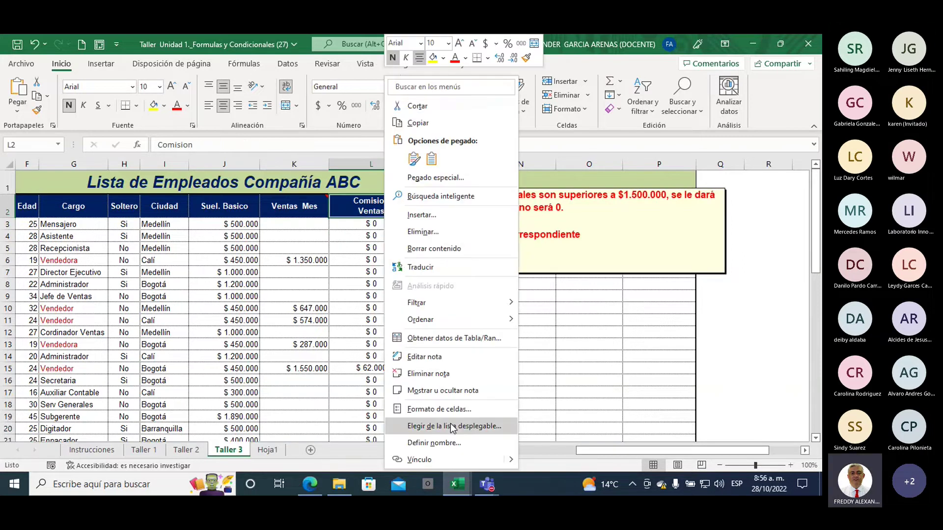
{"action": "left_click", "coordinate": [447, 391]}
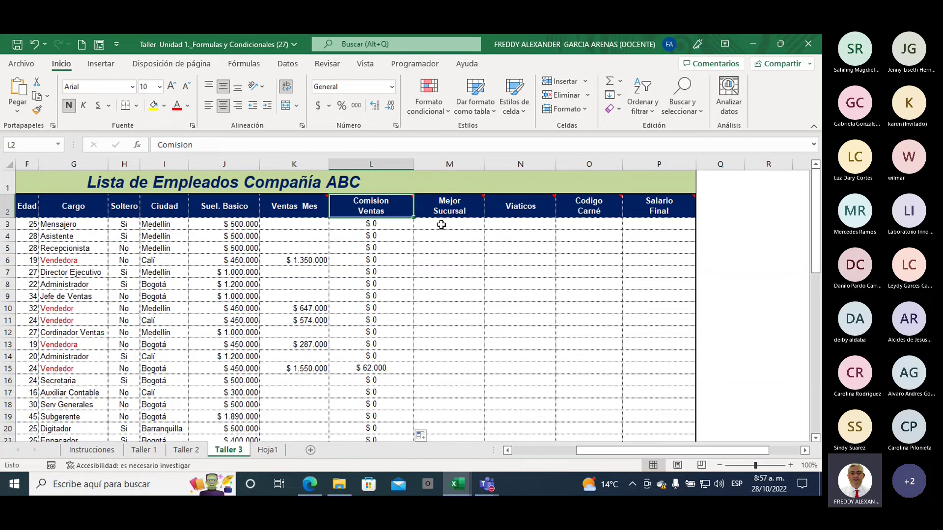
- Check the commission formula in L3, then go to the Taller 2 sheet via Taller 1
{"action": "left_click", "coordinate": [385, 225]}
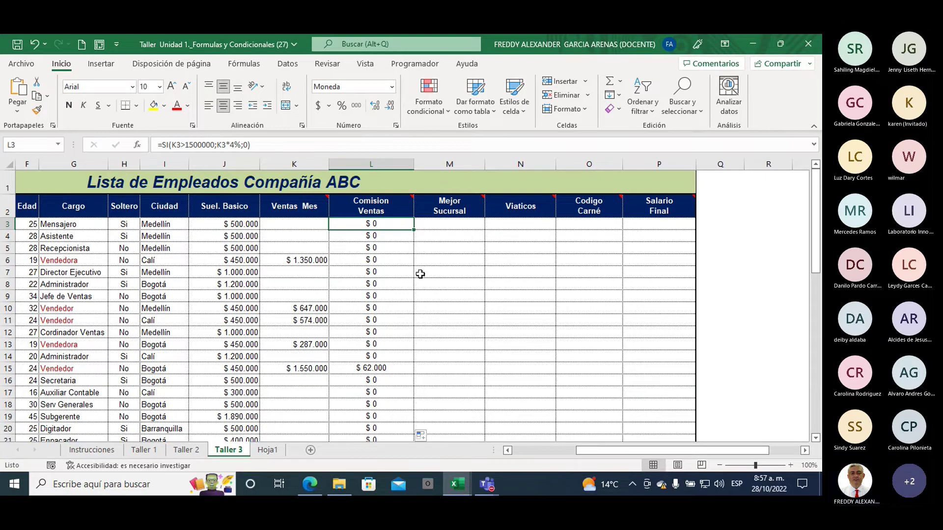
{"action": "left_click", "coordinate": [147, 450]}
{"action": "left_click", "coordinate": [187, 451]}
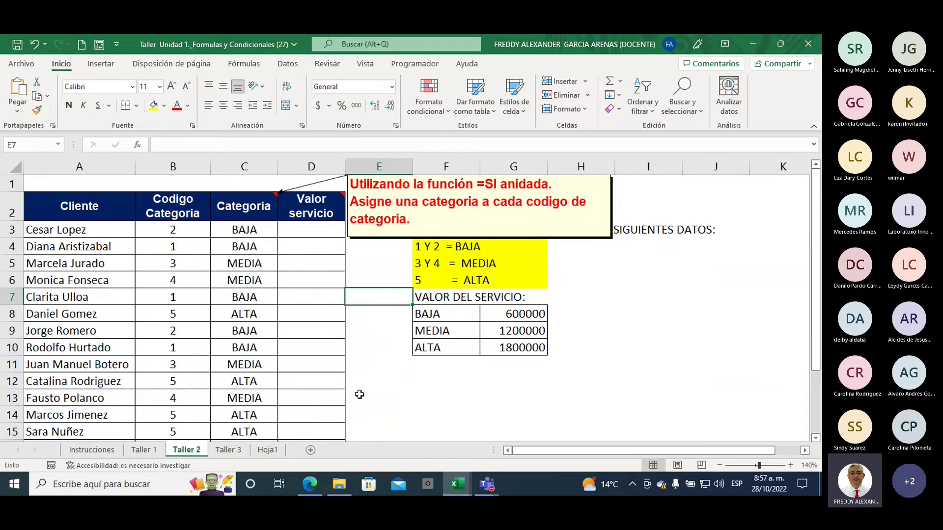
- Bring the Colsubsidio course forward in Edge and open Unit 1's Ambientación section
{"action": "left_click", "coordinate": [310, 484]}
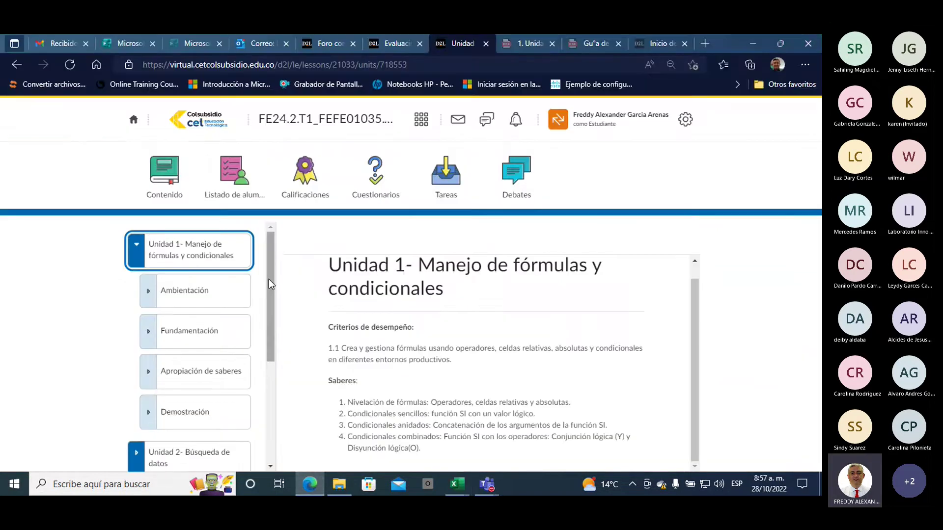
{"action": "scroll", "coordinate": [255, 273], "scroll_direction": "down", "scroll_amount": 1}
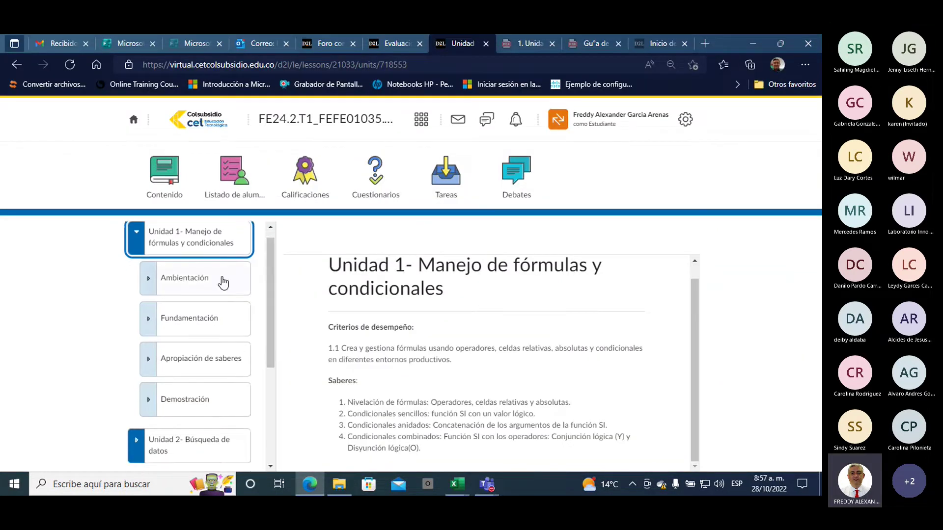
{"action": "left_click", "coordinate": [202, 281]}
{"action": "scroll", "coordinate": [196, 294], "scroll_direction": "down", "scroll_amount": 2}
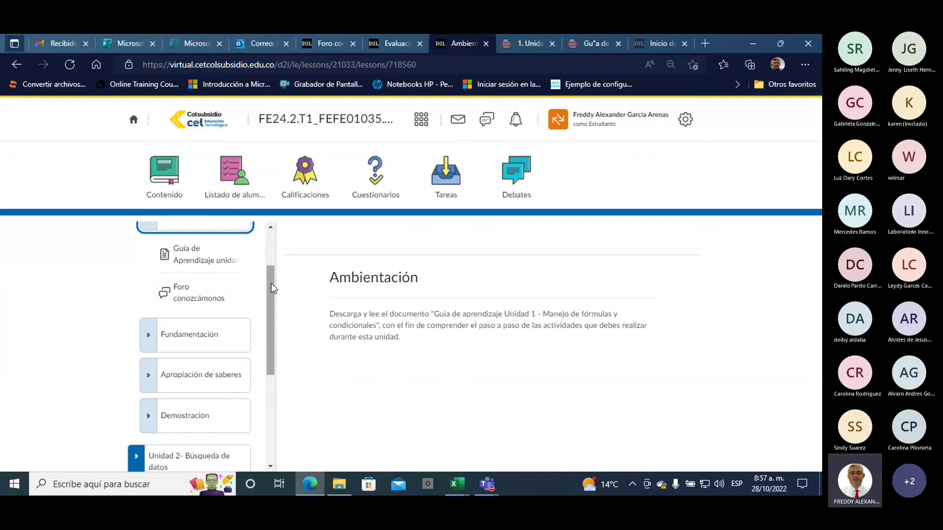
{"action": "left_click_drag", "start_coordinate": [271, 284], "coordinate": [272, 324]}
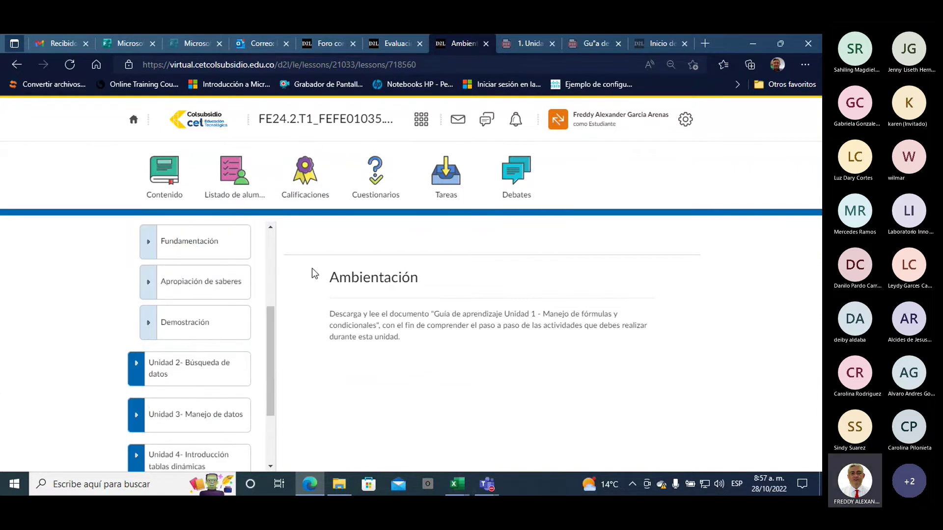
- Open Apropiación de saberes, the Taller Unidad 1 file, then the Demostración page
{"action": "left_click", "coordinate": [207, 282]}
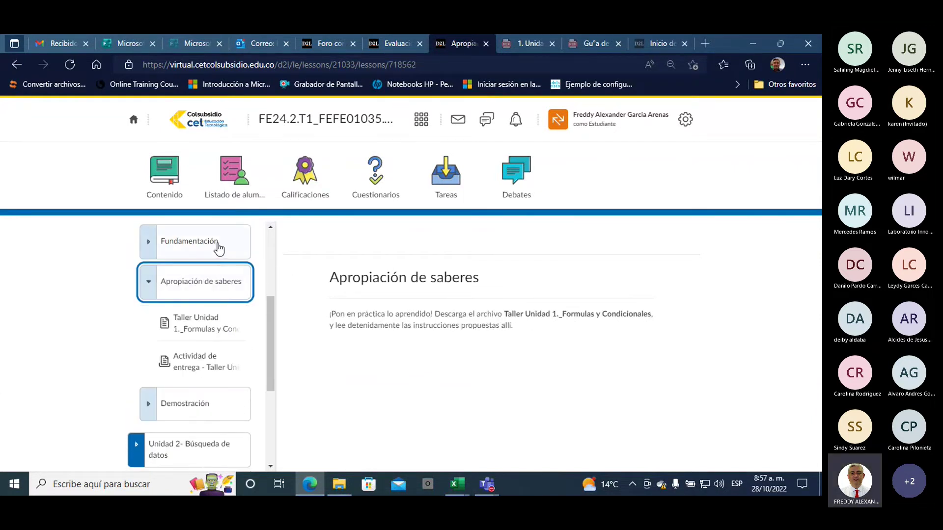
{"action": "scroll", "coordinate": [272, 308], "scroll_direction": "down", "scroll_amount": 1}
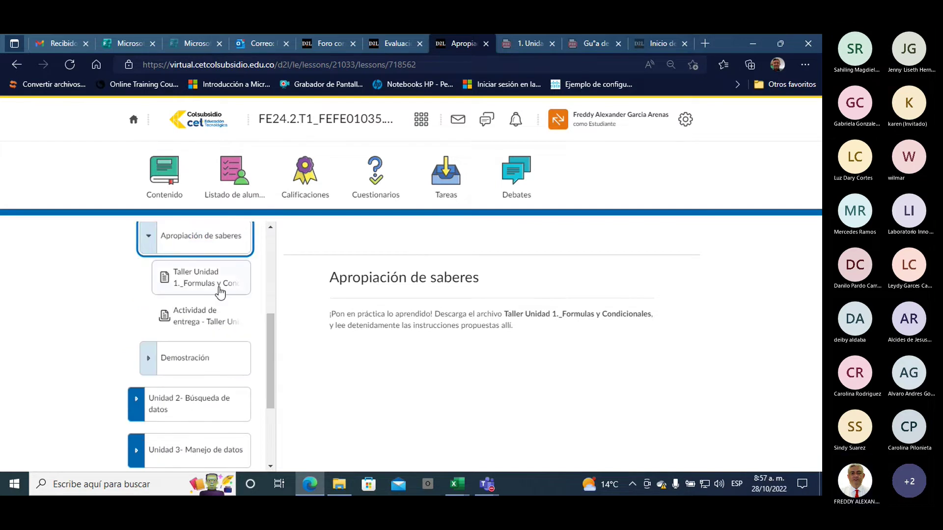
{"action": "left_click", "coordinate": [212, 286]}
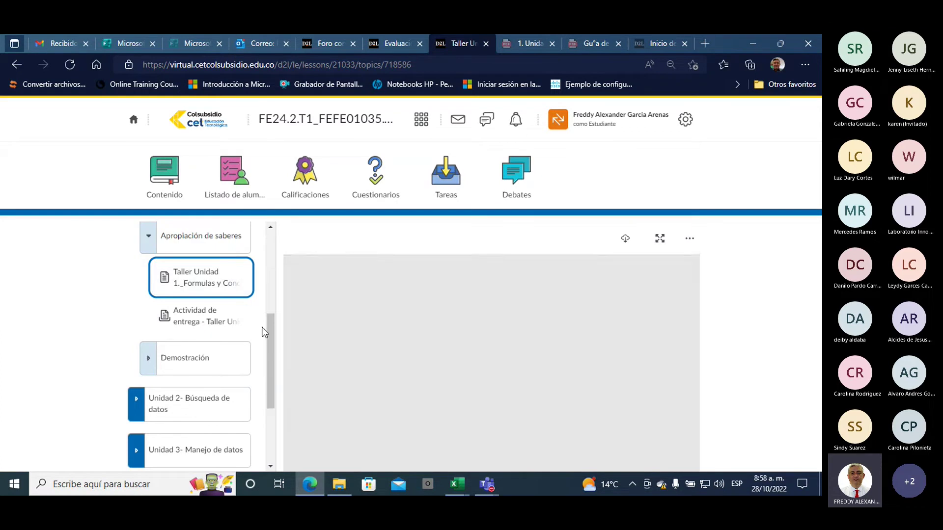
{"action": "scroll", "coordinate": [269, 326], "scroll_direction": "down", "scroll_amount": 1}
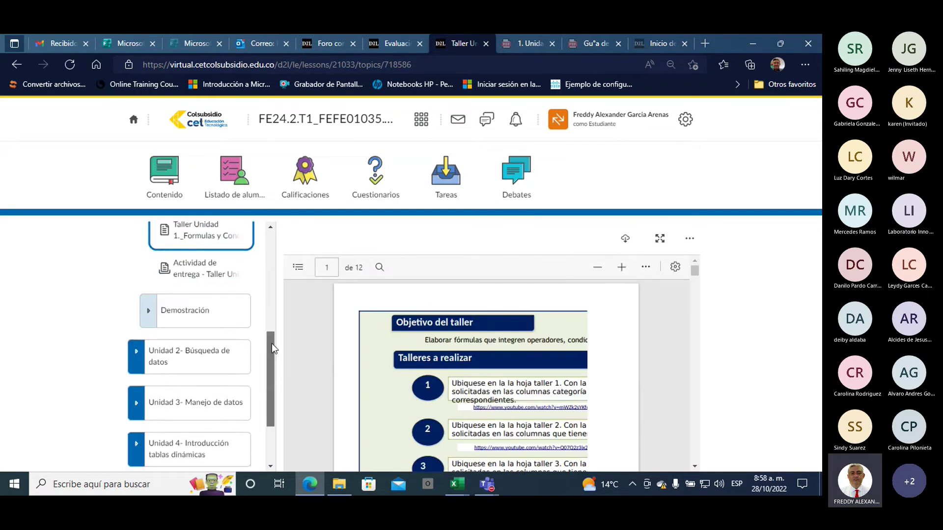
{"action": "left_click", "coordinate": [193, 316]}
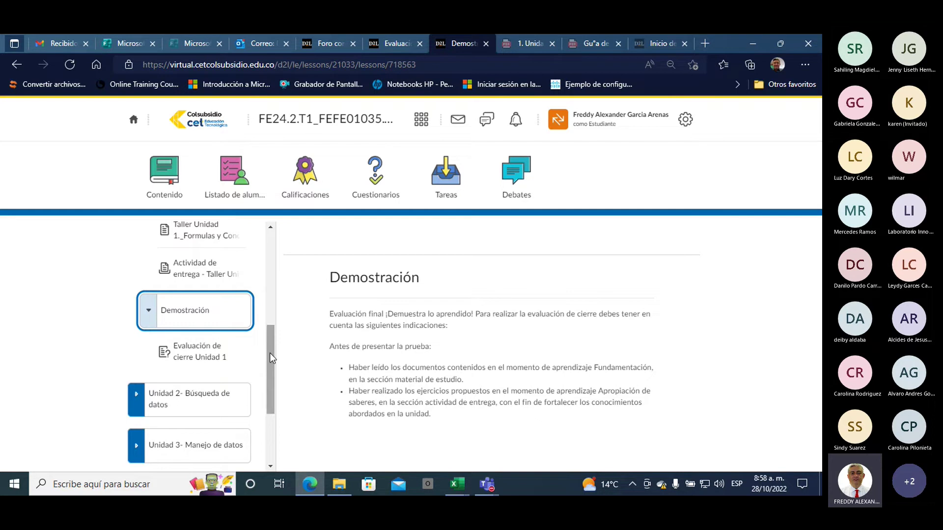
{"action": "left_click_drag", "start_coordinate": [270, 353], "coordinate": [271, 317]}
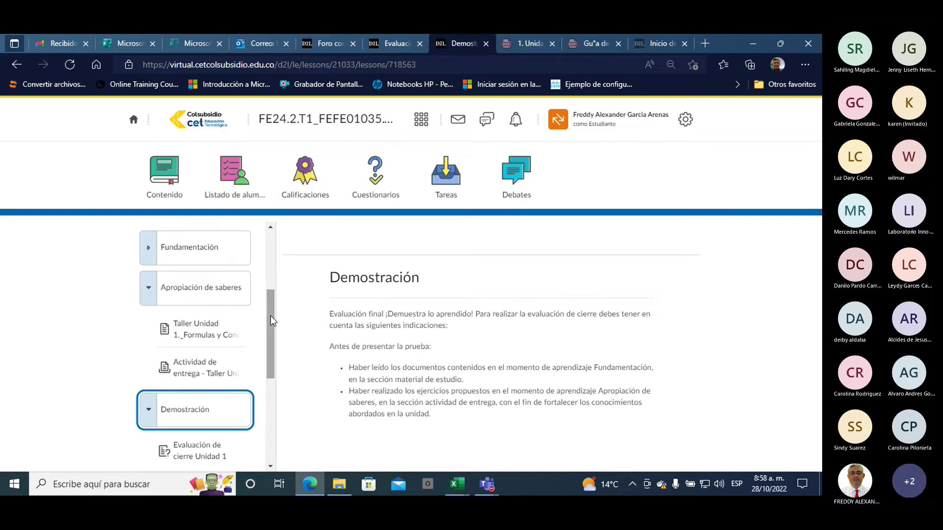
- Send the drafted Enlace de asistencia email to the course group
{"action": "left_click", "coordinate": [257, 43]}
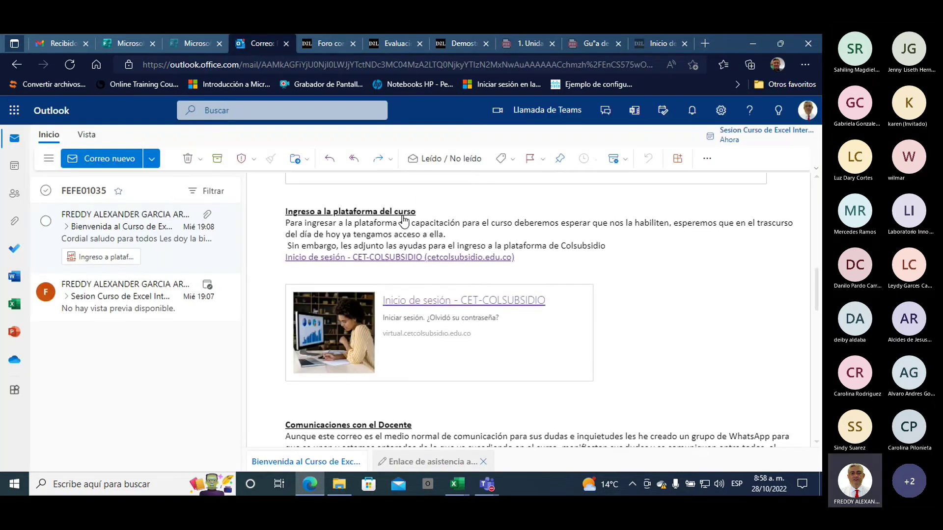
{"action": "left_click", "coordinate": [429, 462]}
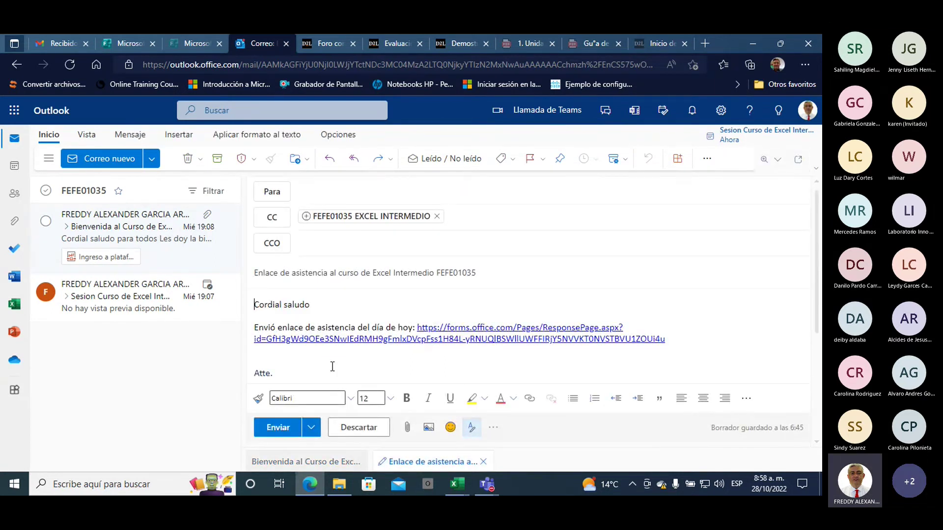
{"action": "left_click", "coordinate": [276, 428]}
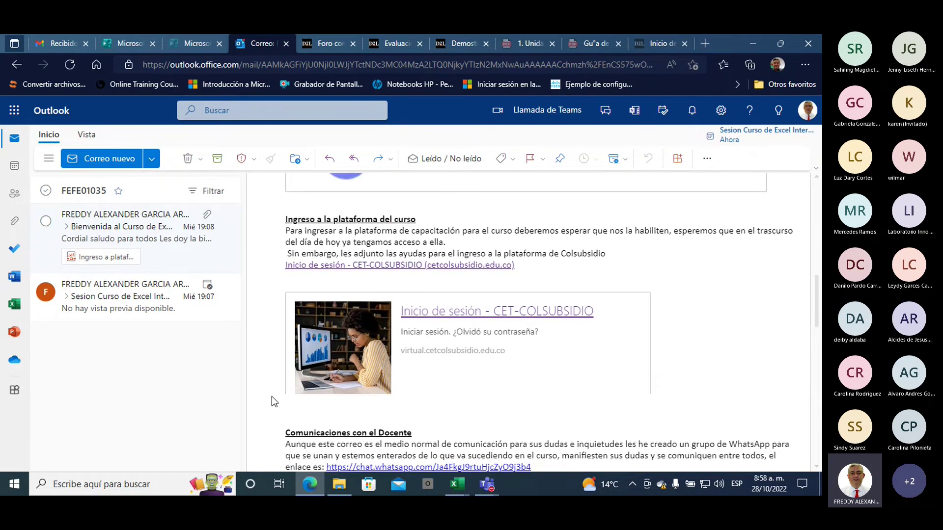
- Scroll the Bienvenida email back to the top to reread the session dates
{"action": "scroll", "coordinate": [272, 396], "scroll_direction": "up", "scroll_amount": 2}
{"action": "scroll", "coordinate": [272, 396], "scroll_direction": "up", "scroll_amount": 2}
{"action": "scroll", "coordinate": [273, 397], "scroll_direction": "up", "scroll_amount": 1}
{"action": "scroll", "coordinate": [272, 397], "scroll_direction": "up", "scroll_amount": 2}
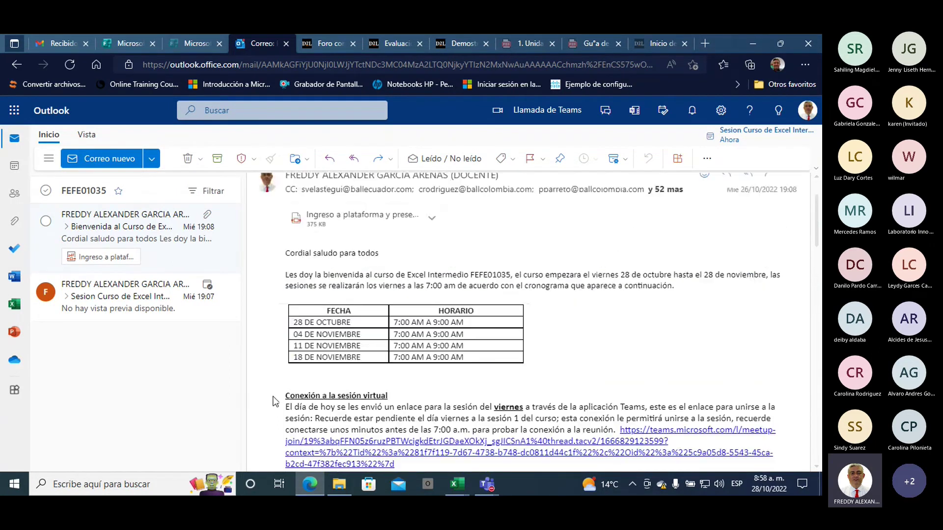
{"action": "scroll", "coordinate": [275, 401], "scroll_direction": "up", "scroll_amount": 1}
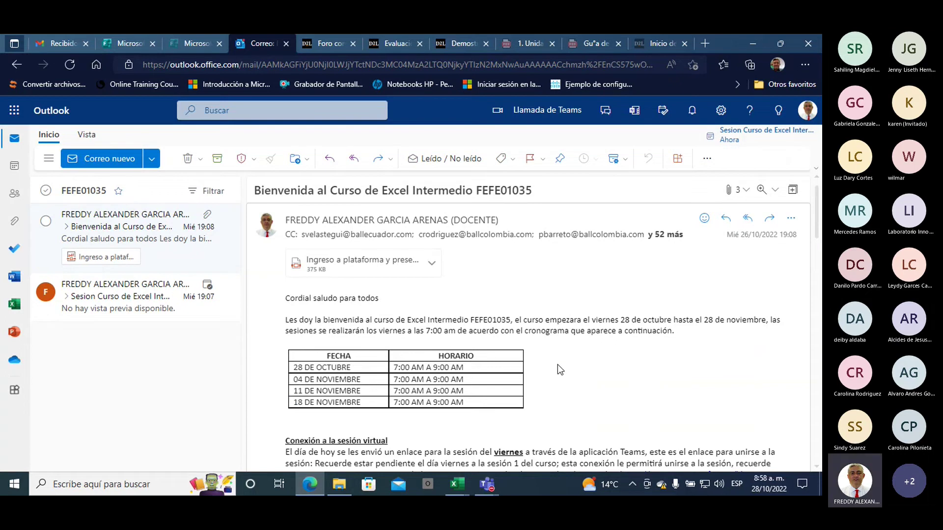
- Bring the Teams General meeting forward, dismiss the recording notice and open the Más (…) actions
{"action": "left_click", "coordinate": [482, 487]}
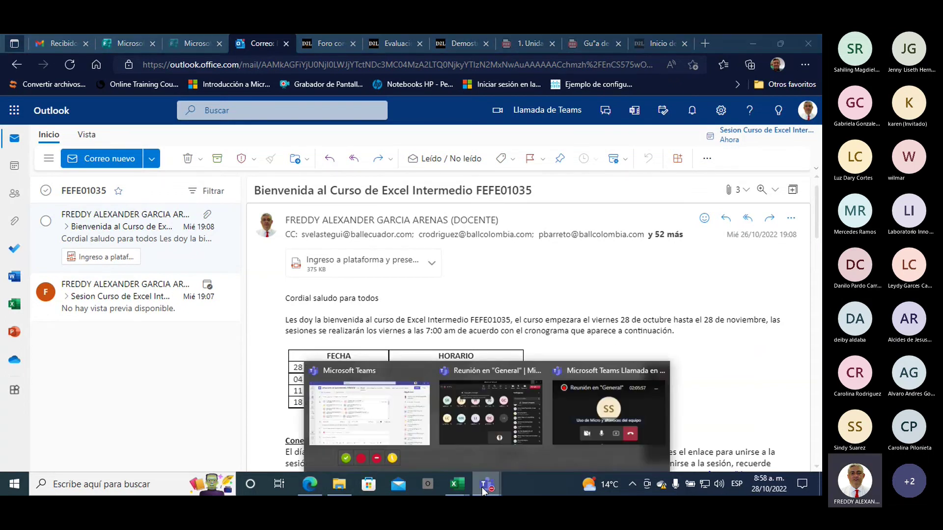
{"action": "left_click", "coordinate": [470, 434]}
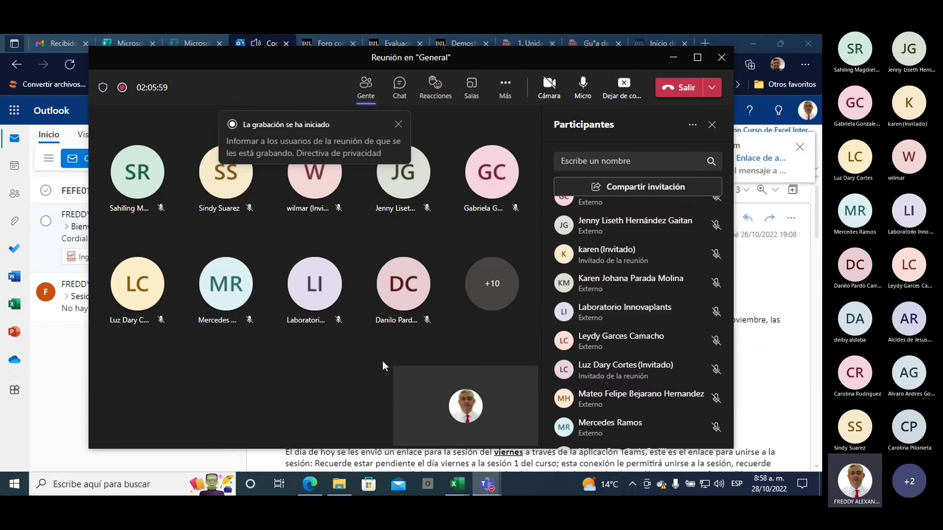
{"action": "left_click", "coordinate": [398, 125]}
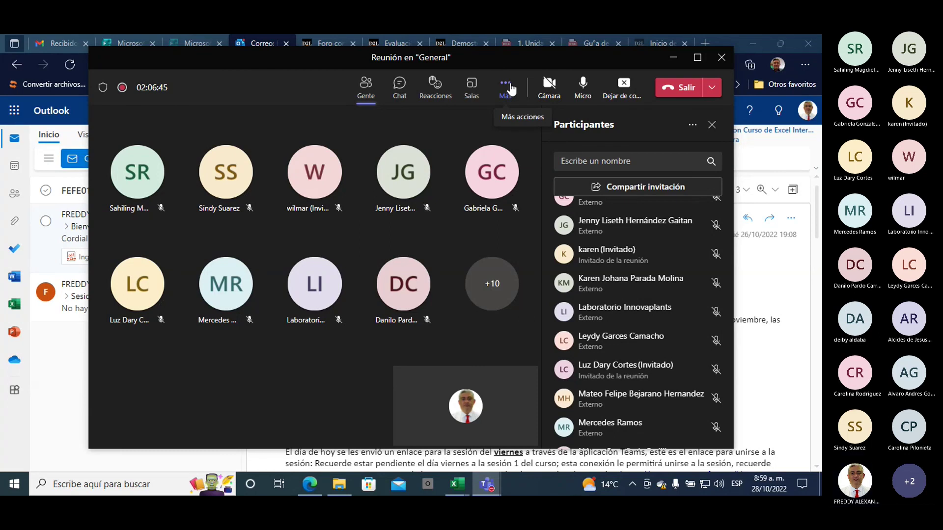
{"action": "left_click", "coordinate": [511, 89]}
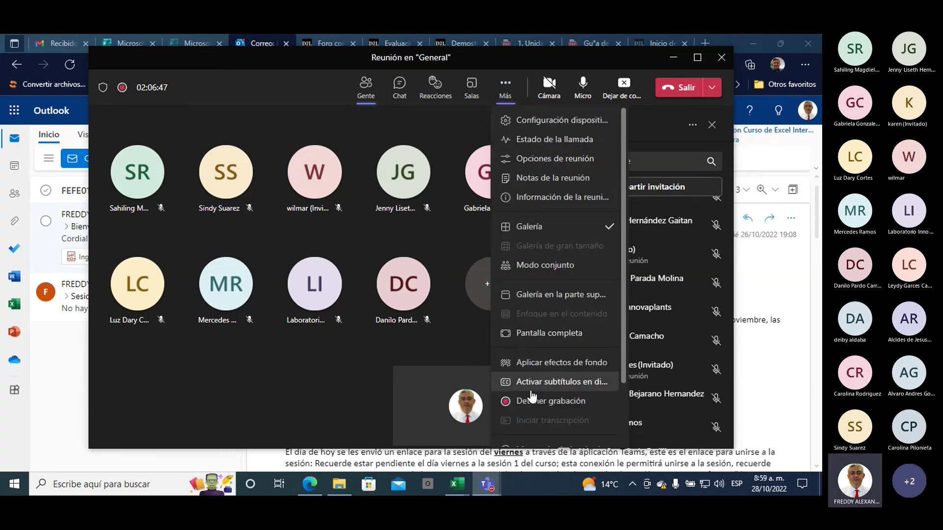